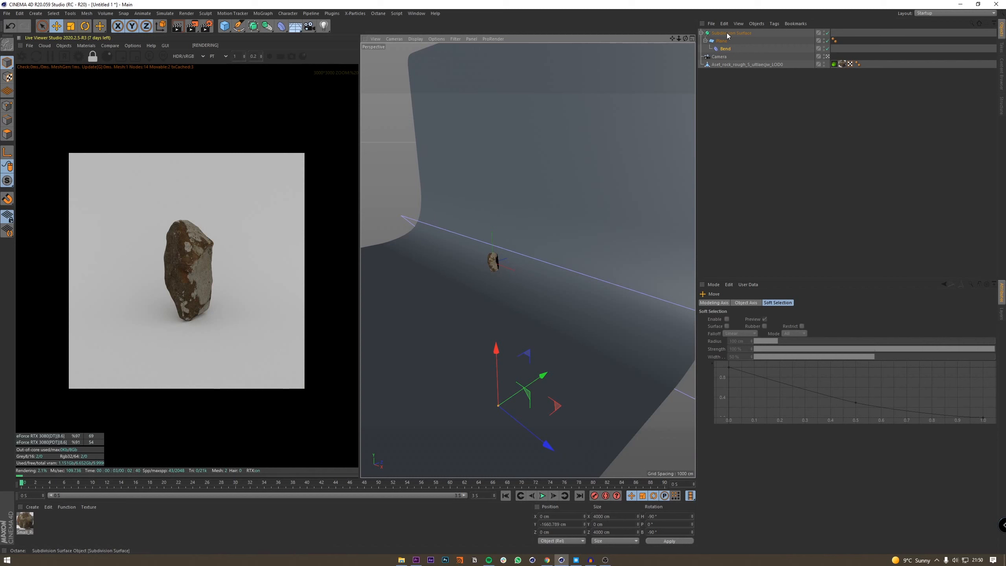
Set the Bend deformer's Y size to about 338 cm and lower the deformer to tighten the backdrop's curve.
{"action": "left_click", "coordinate": [531, 266]}
{"action": "left_click_drag", "start_coordinate": [531, 265], "coordinate": [553, 259]}
{"action": "left_click", "coordinate": [51, 58]}
{"action": "left_click", "coordinate": [724, 60]}
{"action": "left_click", "coordinate": [726, 48]}
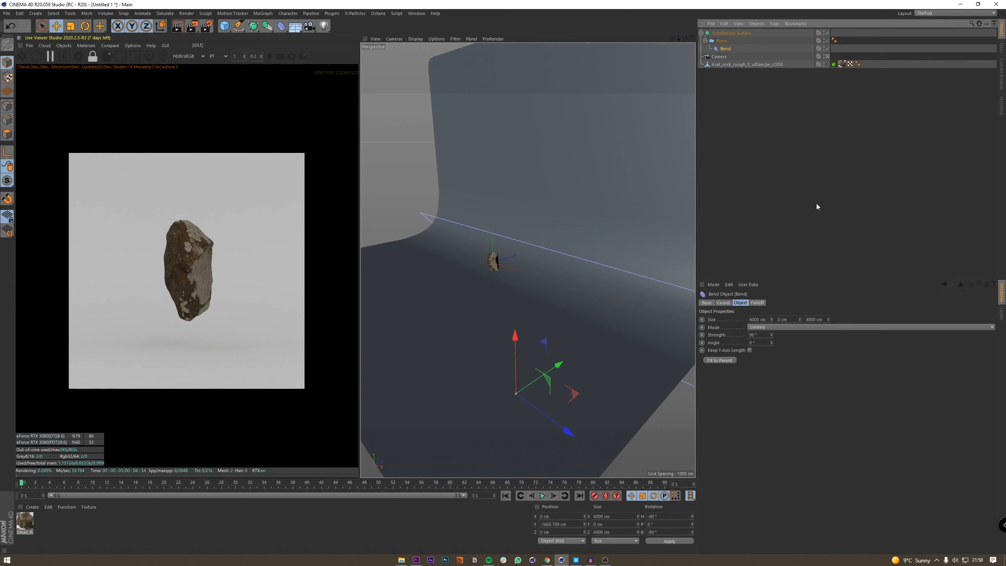
{"action": "left_click_drag", "start_coordinate": [800, 319], "coordinate": [743, 100]}
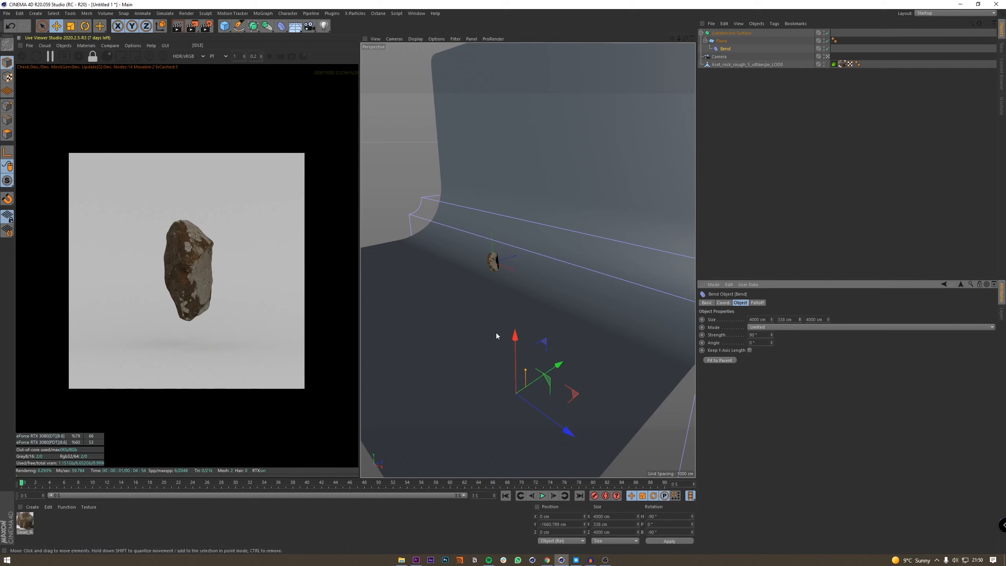
{"action": "left_click_drag", "start_coordinate": [515, 337], "coordinate": [516, 362]}
Move the Subdivision Surface backdrop back along its Z axis by about 113 cm, away from the rock.
{"action": "left_click", "coordinate": [724, 34]}
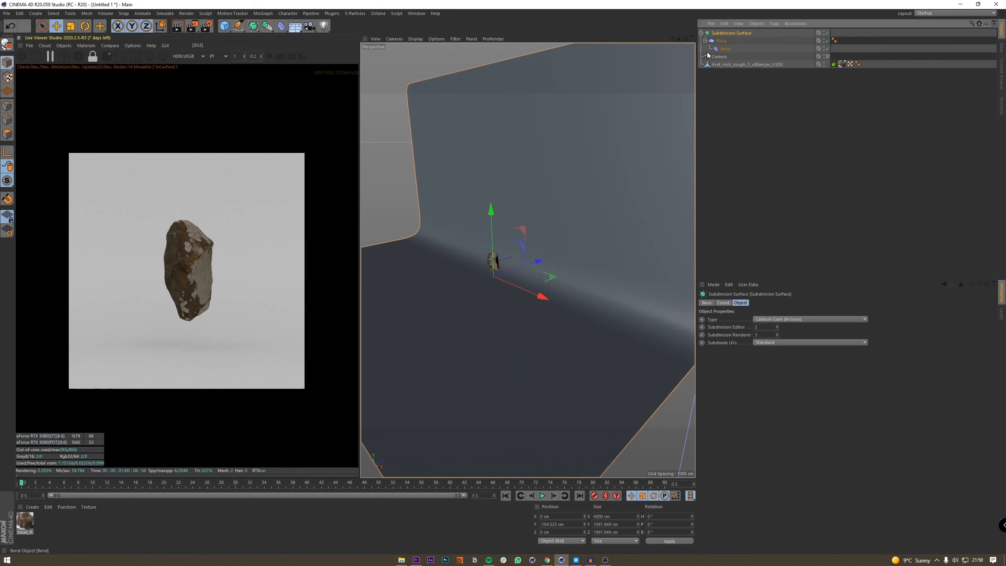
{"action": "left_click_drag", "start_coordinate": [530, 264], "coordinate": [534, 266]}
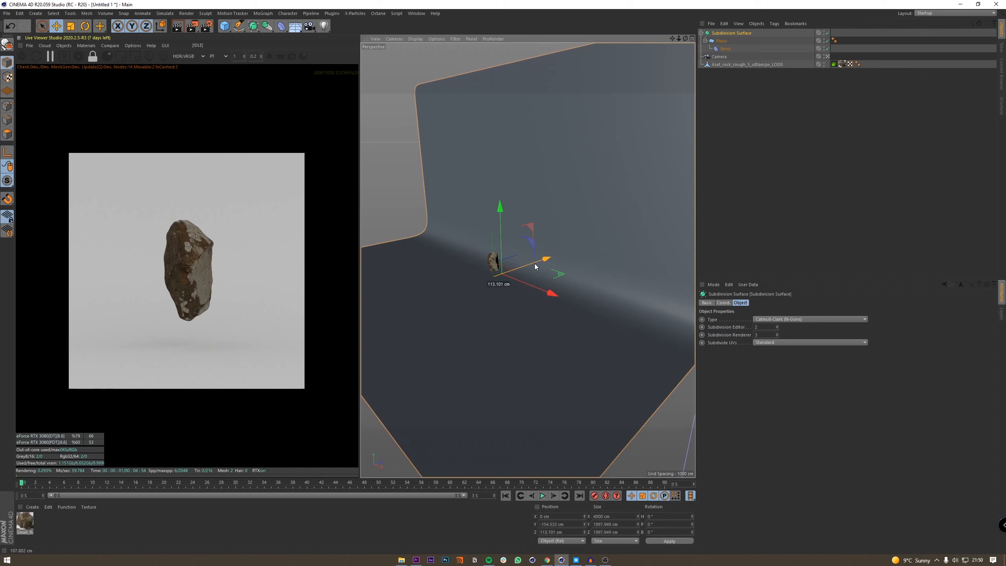
{"action": "left_click", "coordinate": [825, 144]}
Set the render output resolution to 2048 x 2048 pixels and resume the live render.
{"action": "key", "text": "ctrl+b"}
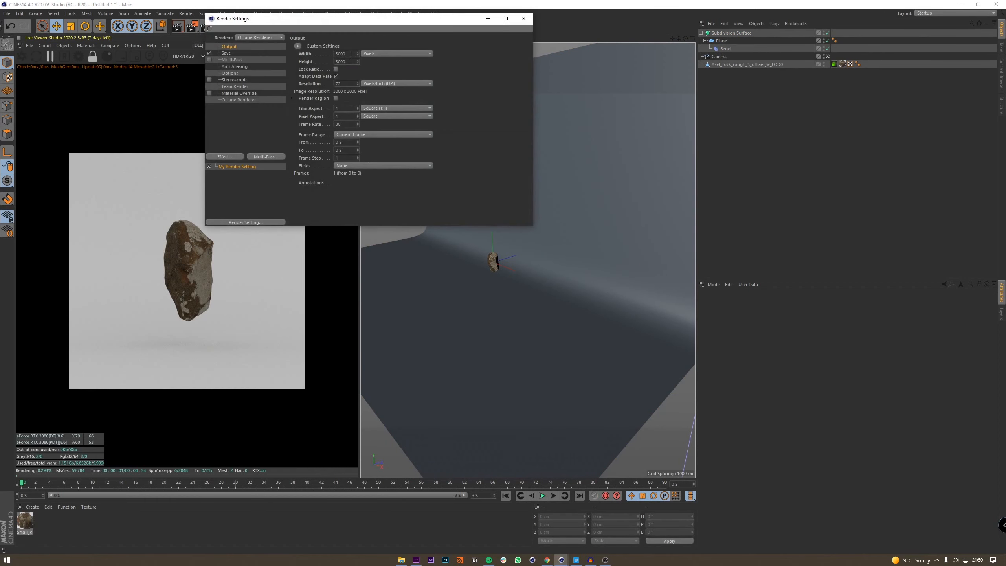
{"action": "left_click", "coordinate": [335, 56]}
{"action": "type", "text": "2048"}
{"action": "key", "text": "Tab"}
{"action": "type", "text": "2"}
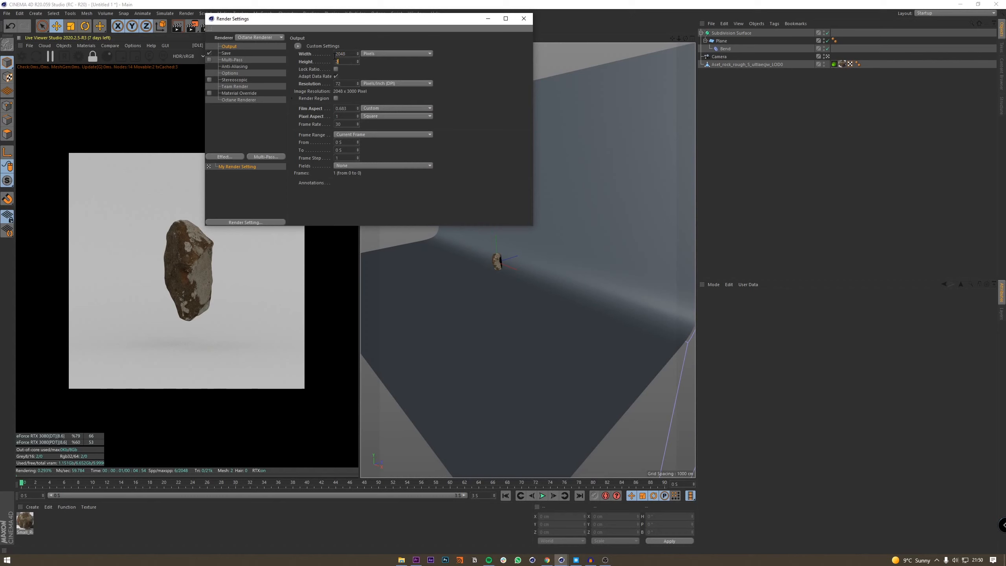
{"action": "type", "text": "048"}
{"action": "key", "text": "Tab"}
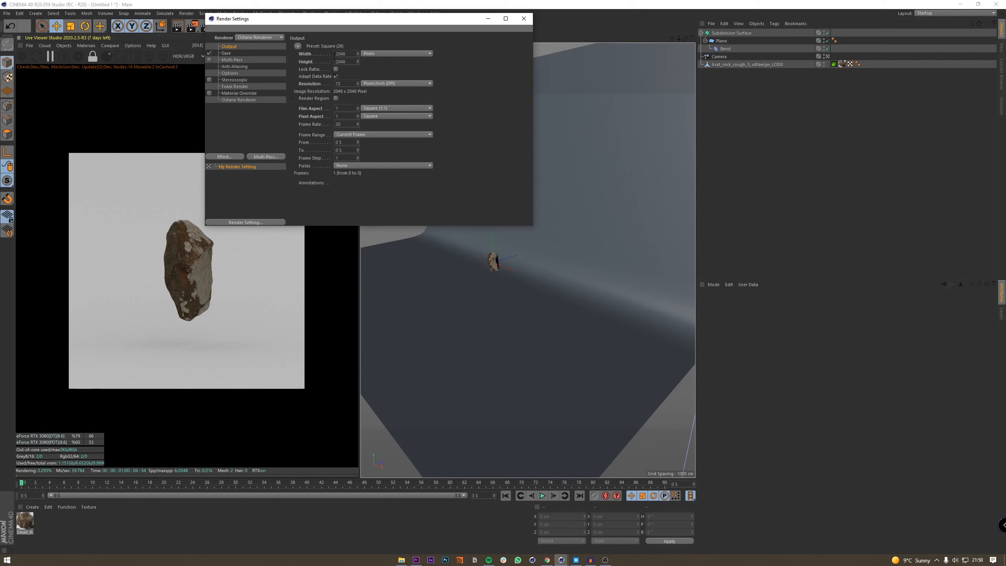
{"action": "left_click", "coordinate": [524, 18]}
{"action": "left_click", "coordinate": [22, 57]}
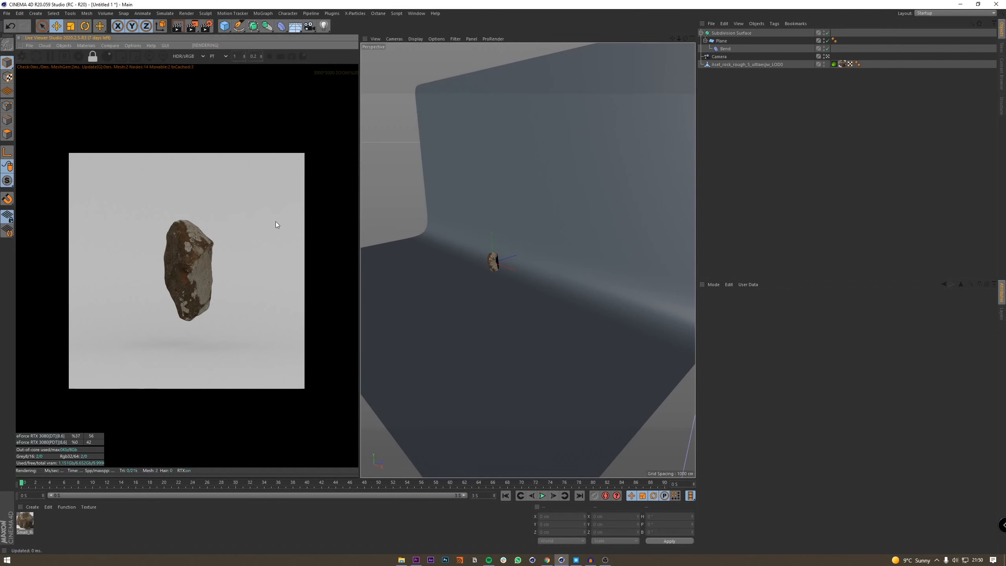
Add an Octane area light to the scene.
{"action": "scroll", "coordinate": [175, 297], "scroll_direction": "up", "scroll_amount": 2}
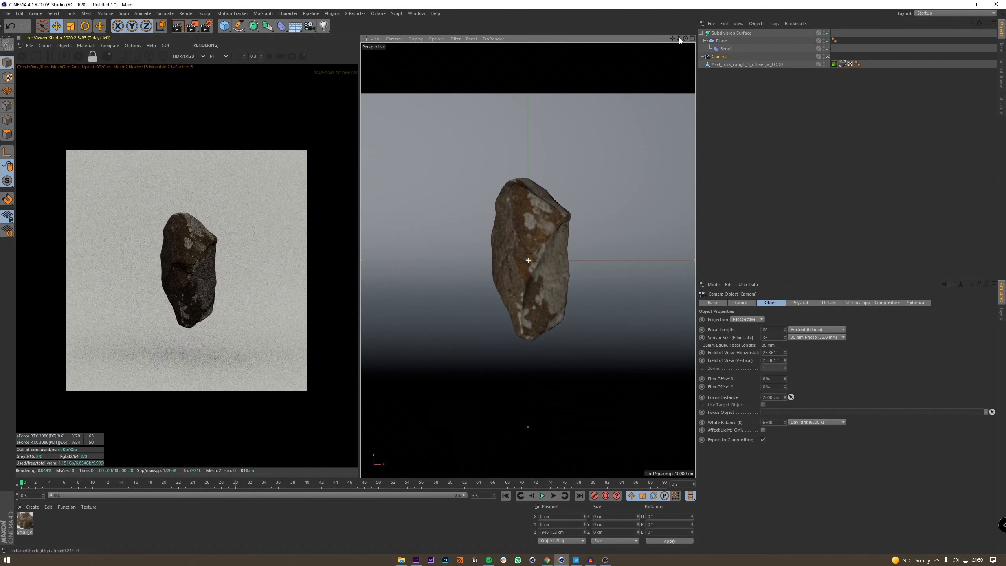
{"action": "left_click", "coordinate": [806, 186]}
{"action": "left_click", "coordinate": [64, 46]}
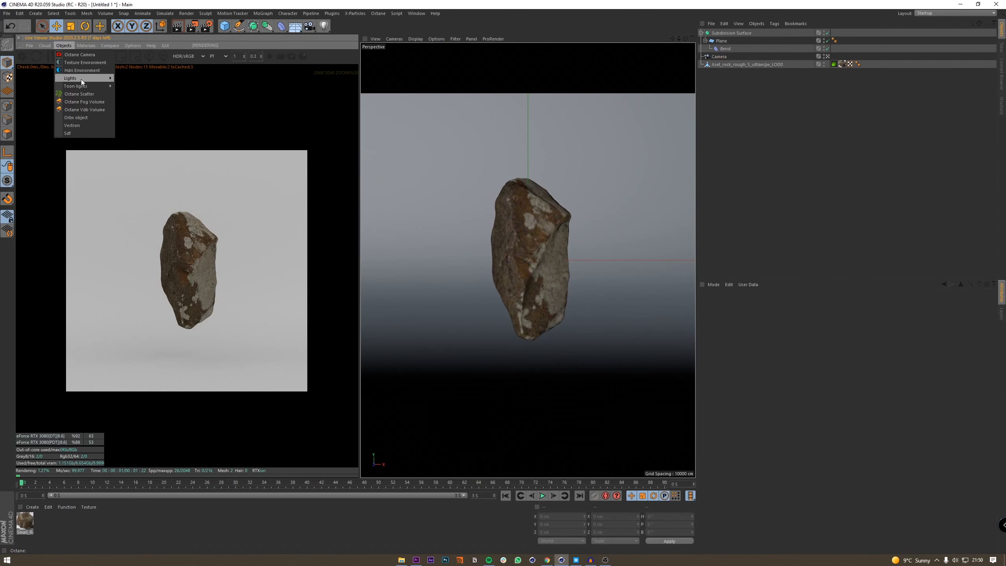
{"action": "mouse_move", "coordinate": [80, 79]}
{"action": "left_click", "coordinate": [135, 92]}
Give the Octane light a Target tag with the rock model as its target object.
{"action": "right_click", "coordinate": [727, 34]}
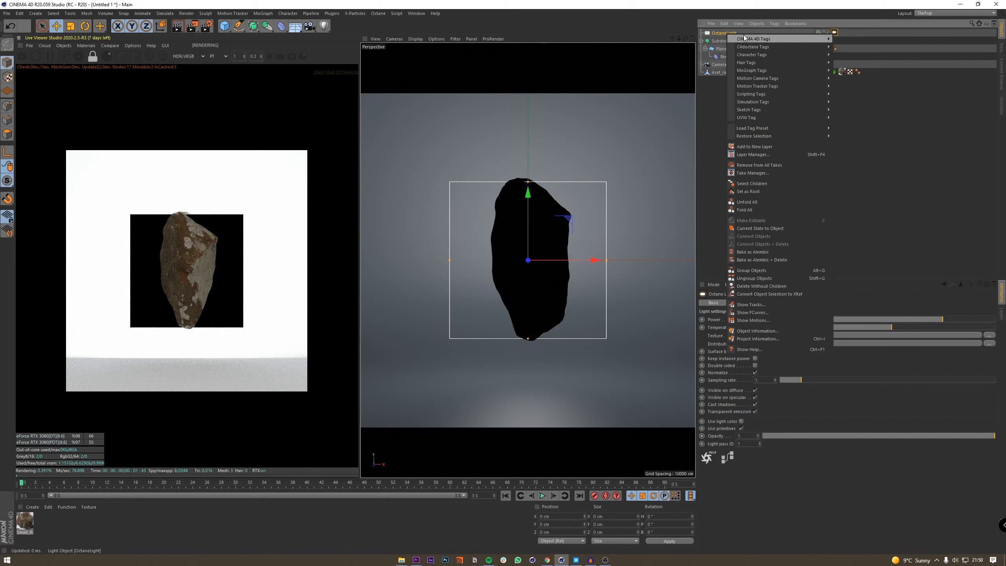
{"action": "mouse_move", "coordinate": [773, 39]}
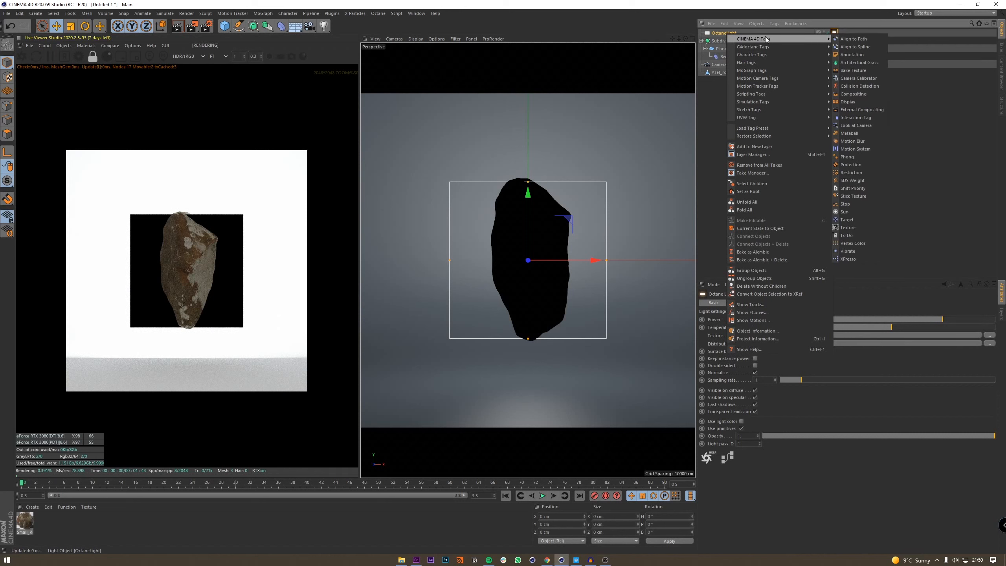
{"action": "left_click", "coordinate": [847, 220]}
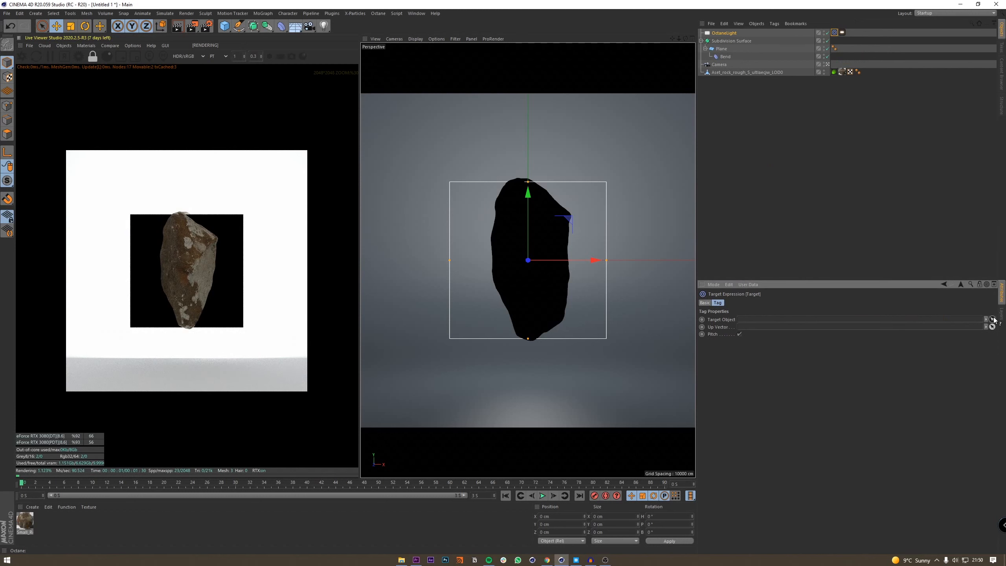
{"action": "left_click", "coordinate": [725, 73]}
Place the Octane light beside and above the rock, at about X 1316 cm and Y 676 cm.
{"action": "left_click", "coordinate": [725, 34]}
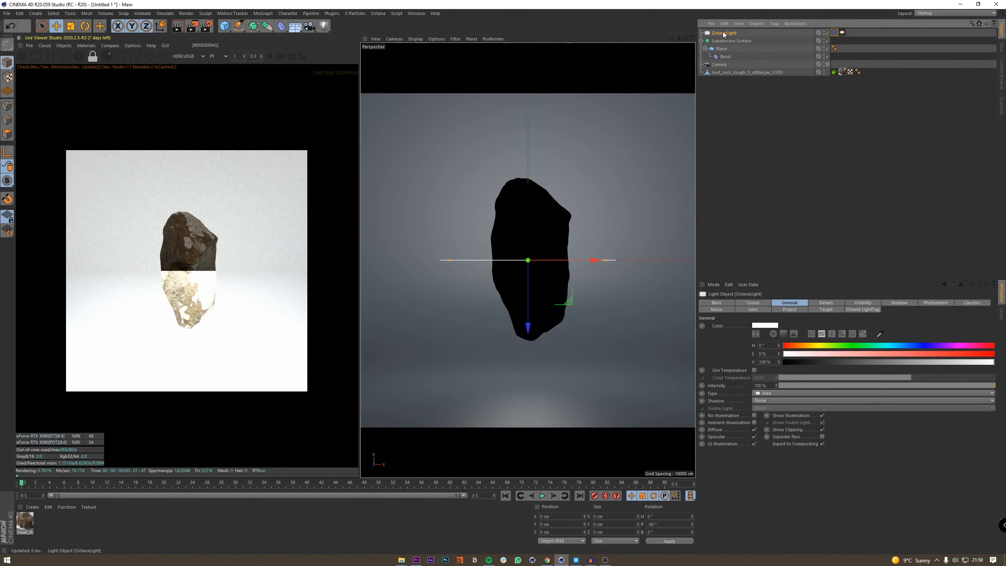
{"action": "middle_click", "coordinate": [630, 254]}
{"action": "middle_click", "coordinate": [630, 254]}
{"action": "right_click_drag", "start_coordinate": [450, 252], "coordinate": [498, 256], "text": "alt"}
{"action": "left_click_drag", "start_coordinate": [498, 256], "coordinate": [567, 303]}
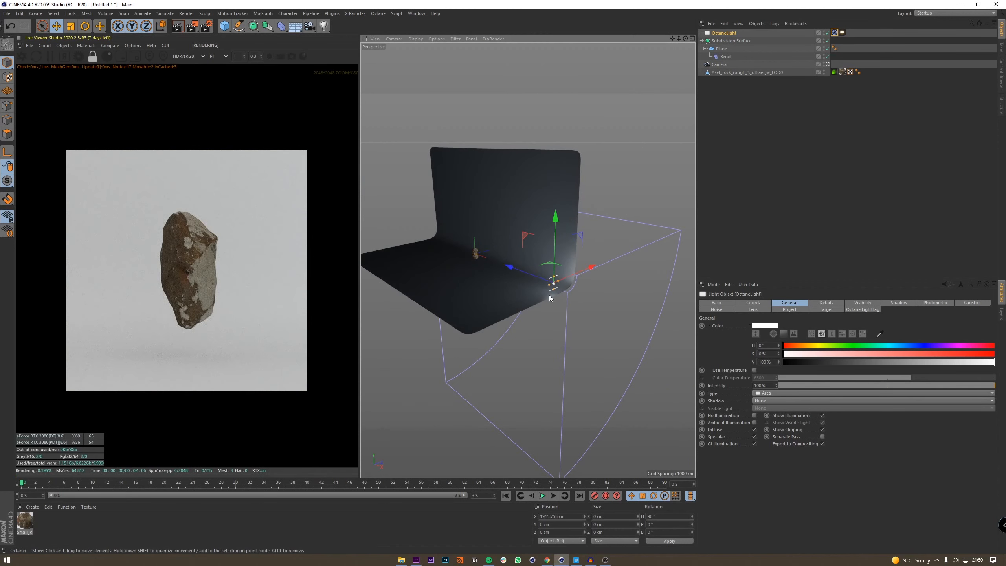
{"action": "left_click_drag", "start_coordinate": [521, 274], "coordinate": [496, 261]}
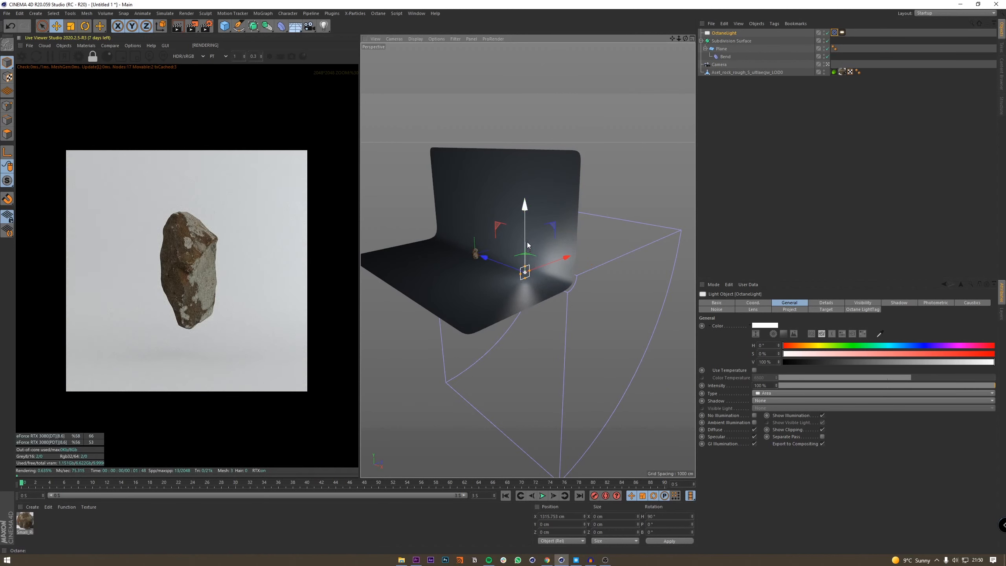
{"action": "left_click_drag", "start_coordinate": [521, 212], "coordinate": [530, 201]}
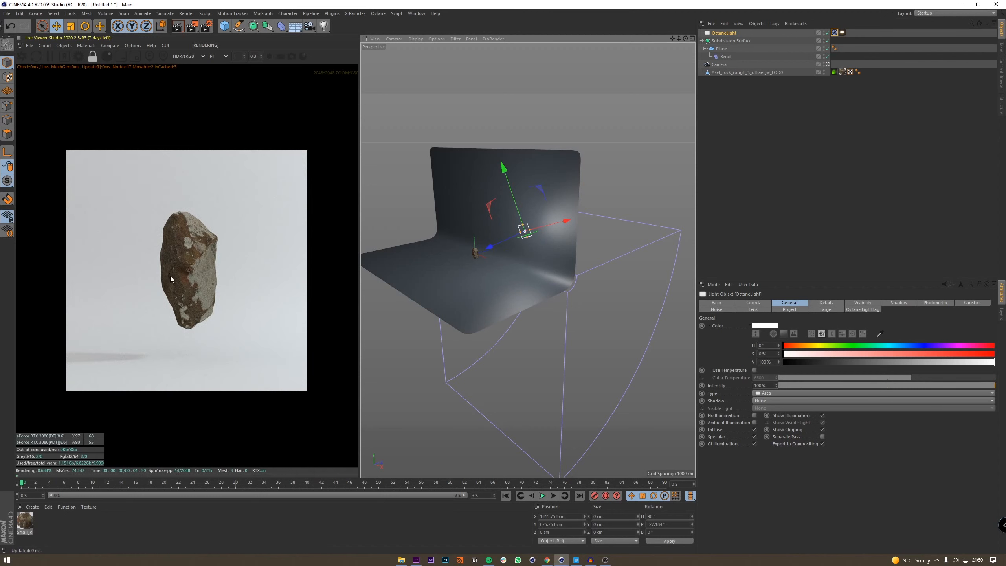
{"action": "scroll", "coordinate": [199, 227], "scroll_direction": "up", "scroll_amount": 1}
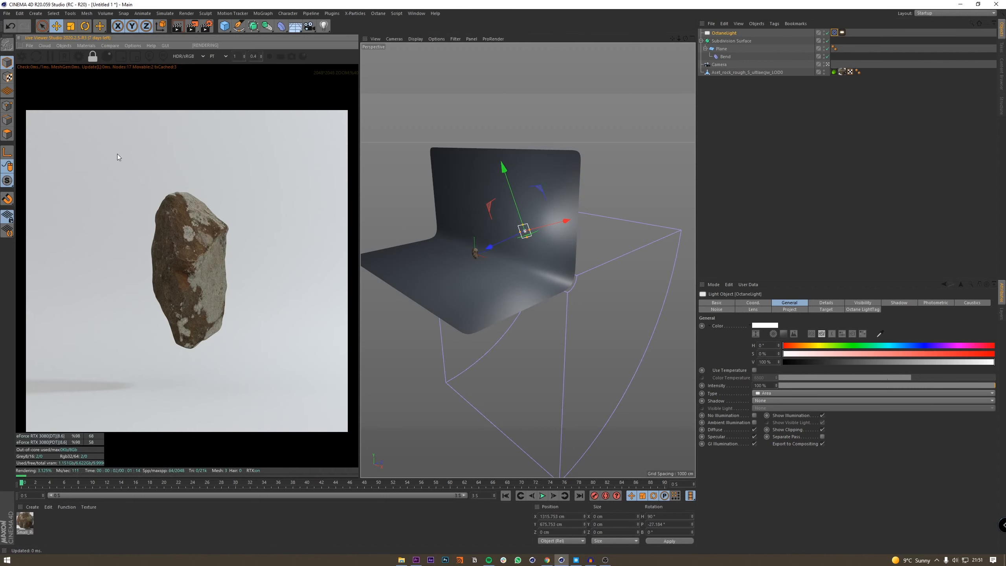
Add an Octane texture environment and set its RGB color to black (0, 0, 0).
{"action": "left_click", "coordinate": [63, 46]}
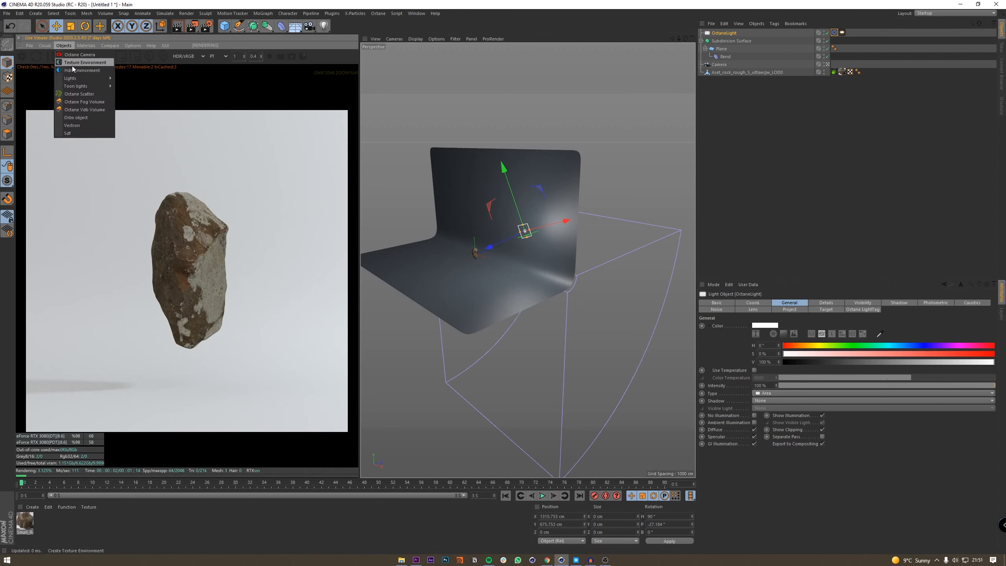
{"action": "left_click", "coordinate": [69, 62]}
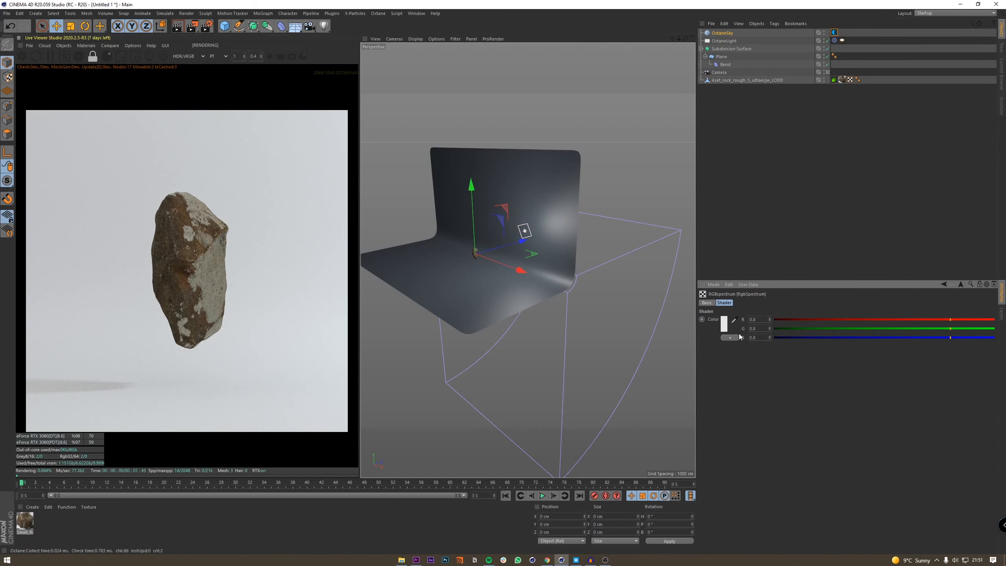
{"action": "left_click_drag", "start_coordinate": [716, 342], "coordinate": [613, 364]}
{"action": "left_click", "coordinate": [708, 356]}
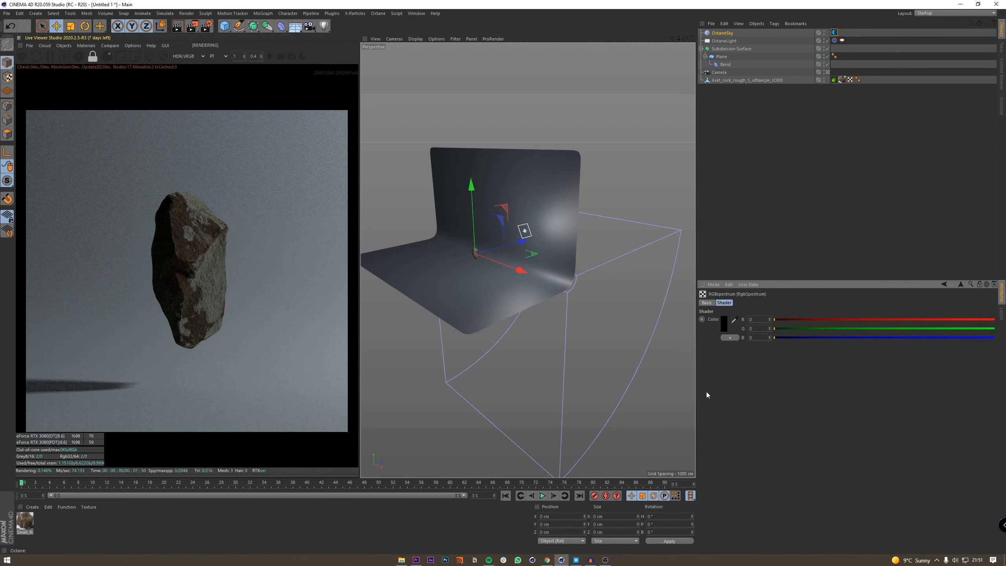
Move the Octane light closer to the rock along its aiming axis, to about X 864 cm and Y 444 cm.
{"action": "left_click", "coordinate": [724, 41]}
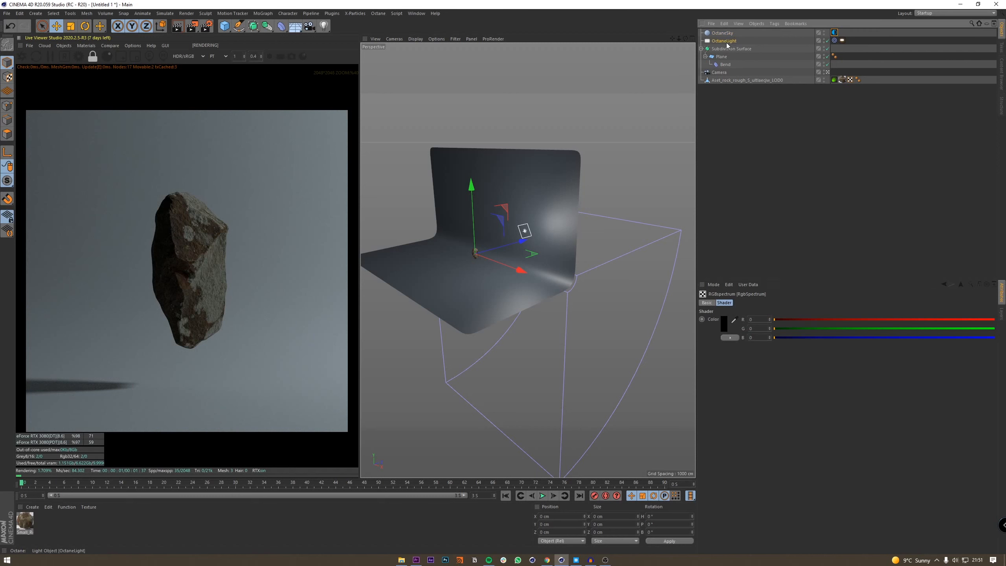
{"action": "left_click_drag", "start_coordinate": [445, 254], "coordinate": [510, 246], "text": "alt"}
{"action": "left_click", "coordinate": [556, 276]}
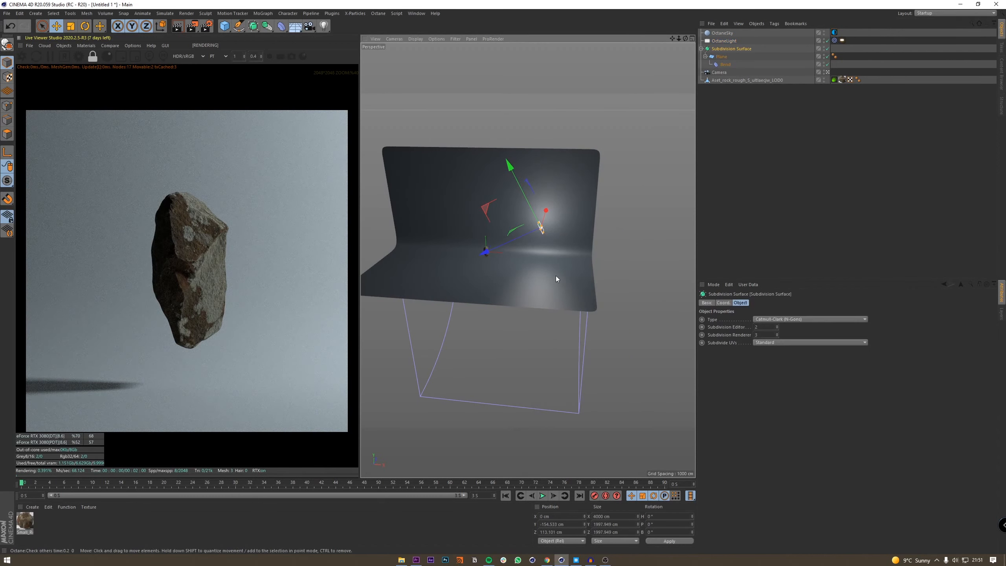
{"action": "left_click", "coordinate": [828, 56]}
{"action": "left_click", "coordinate": [827, 56]}
{"action": "left_click", "coordinate": [753, 40]}
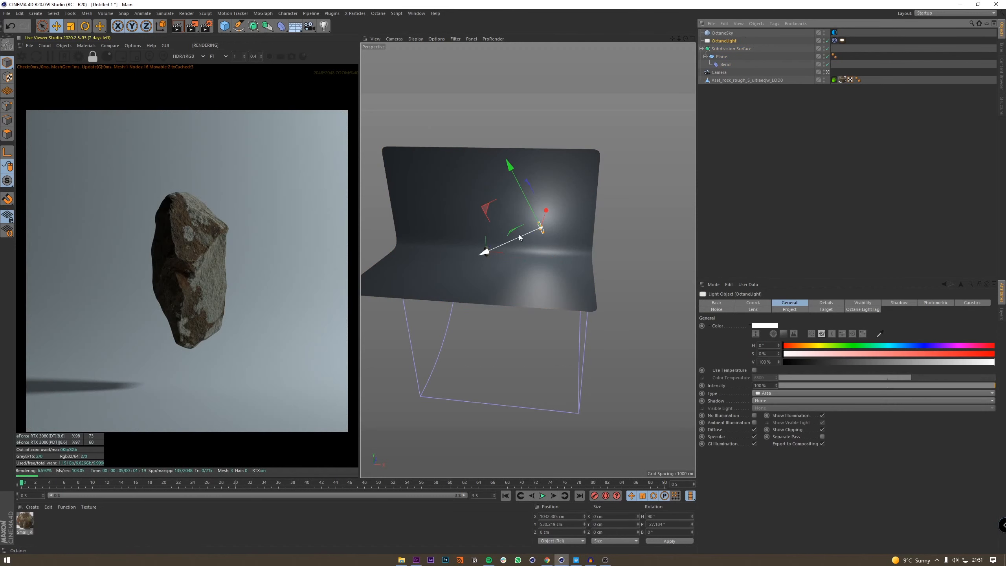
{"action": "left_click_drag", "start_coordinate": [520, 238], "coordinate": [511, 242]}
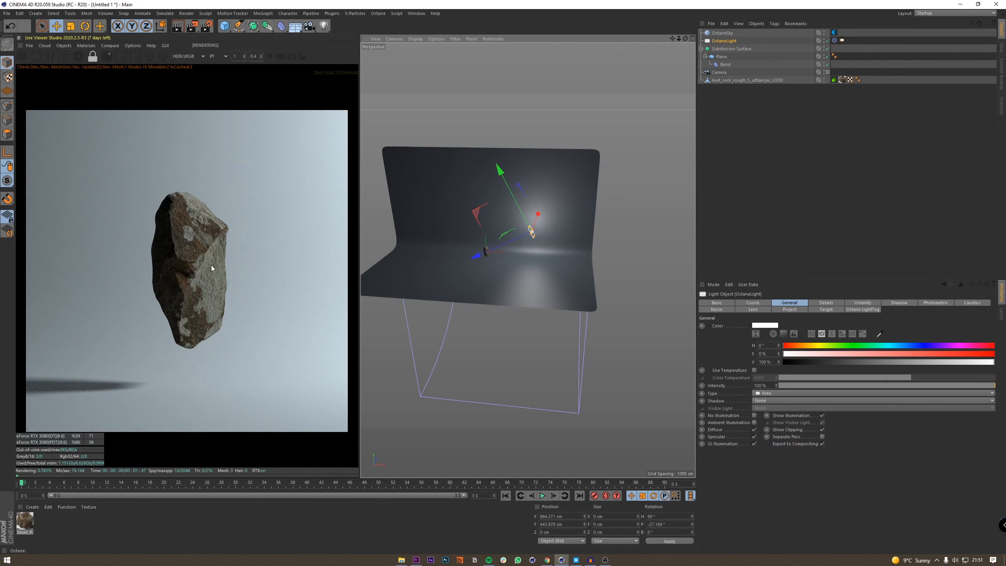
Add an Octane camera tag to the camera, enable its Camera Imager and set highlight compression to 1.
{"action": "right_click", "coordinate": [713, 73]}
{"action": "mouse_move", "coordinate": [745, 85]}
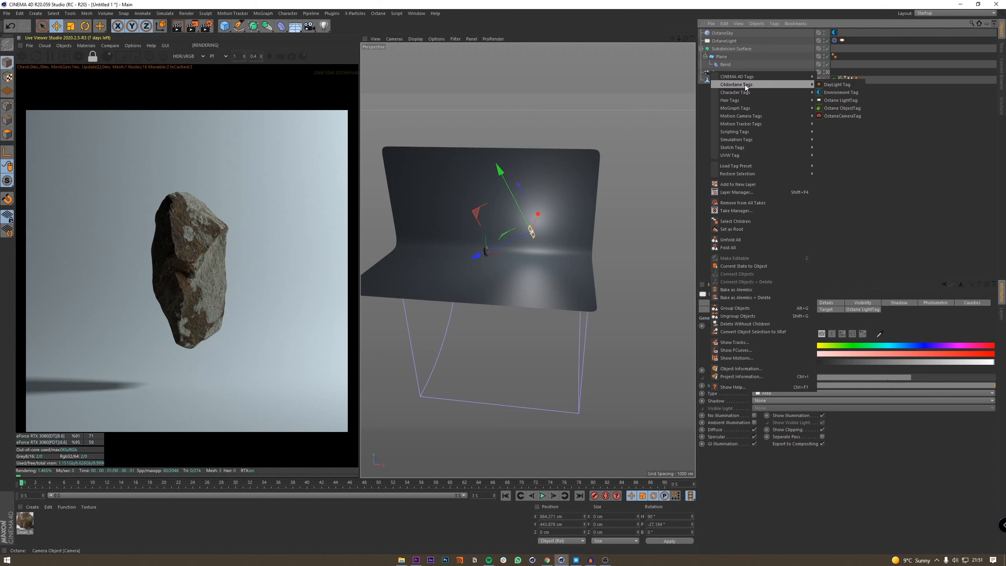
{"action": "left_click", "coordinate": [834, 116]}
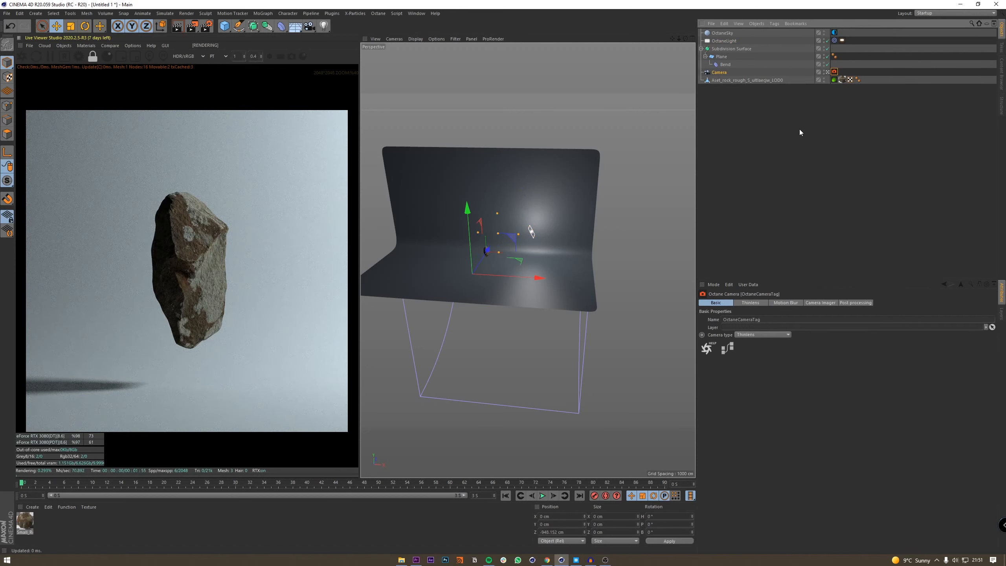
{"action": "left_click", "coordinate": [821, 302]}
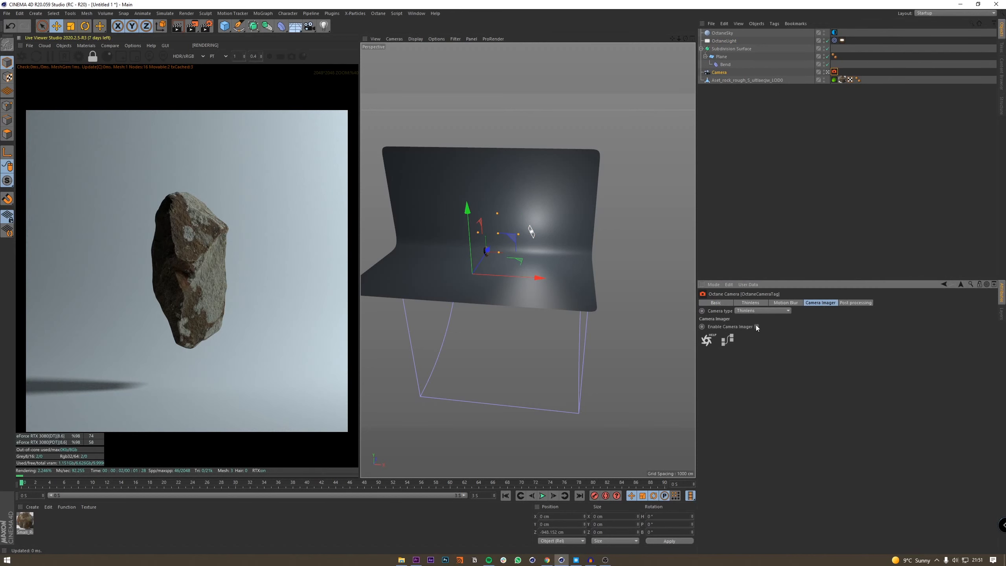
{"action": "left_click", "coordinate": [757, 326]}
{"action": "left_click_drag", "start_coordinate": [797, 359], "coordinate": [996, 359]}
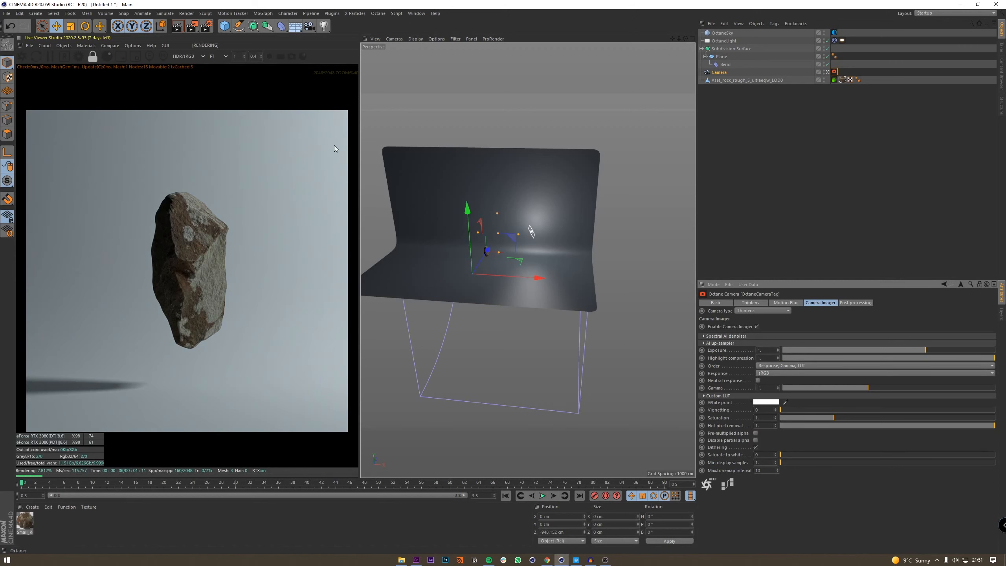
{"action": "left_click_drag", "start_coordinate": [826, 358], "coordinate": [998, 366]}
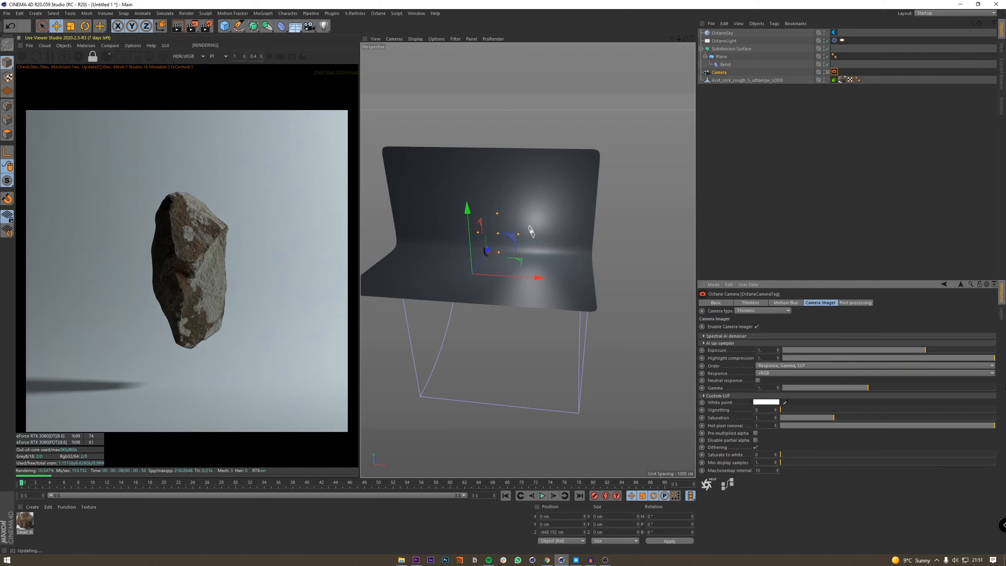
Set the power of the Octane light to 1000.
{"action": "left_click", "coordinate": [769, 179]}
{"action": "left_click", "coordinate": [843, 40]}
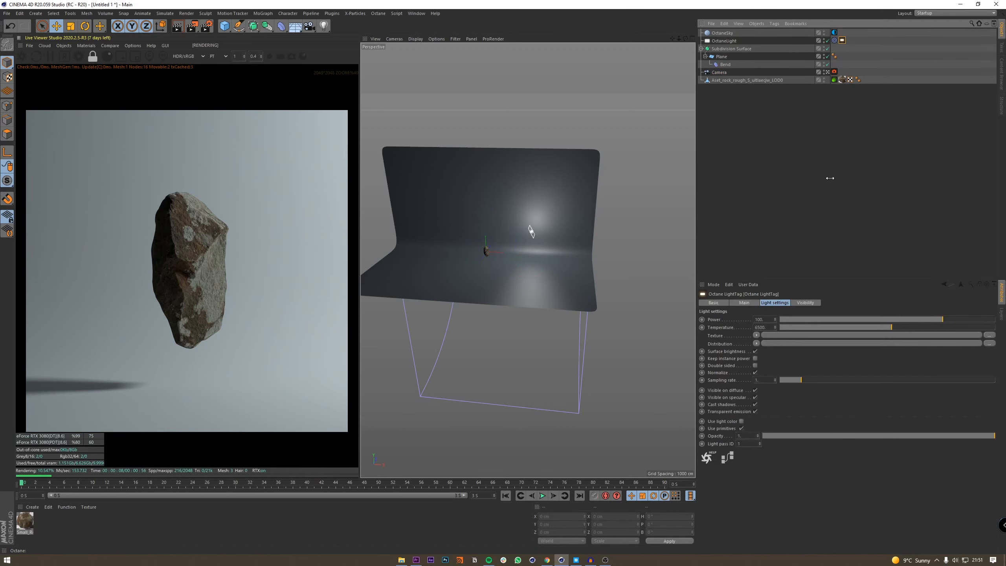
{"action": "type", "text": "1000"}
{"action": "key", "text": "Return"}
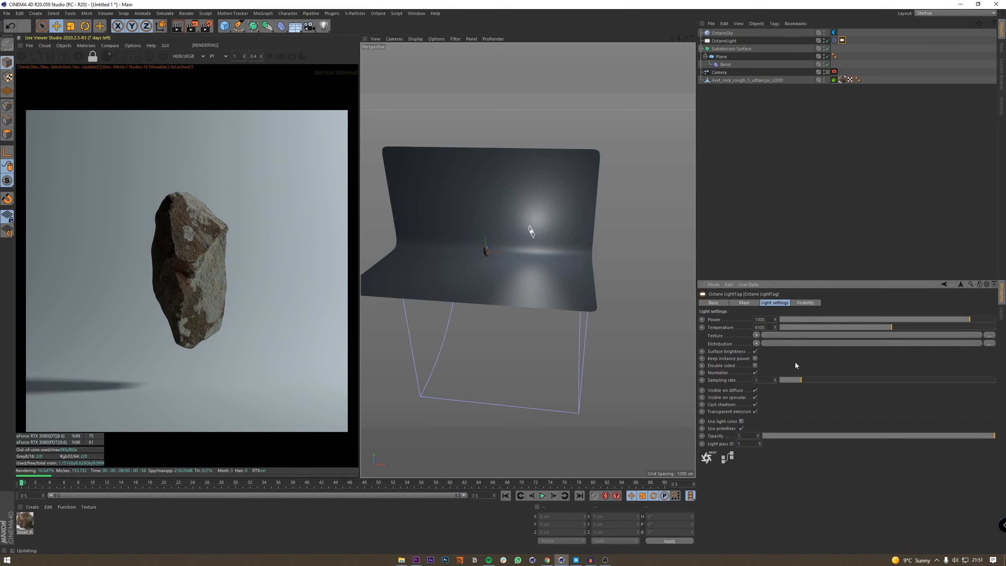
Assign an Octane FalloffMap to the Octane light's distribution and set its mode to Normal vs. vector 90deg.
{"action": "left_click", "coordinate": [756, 343]}
{"action": "mouse_move", "coordinate": [776, 492]}
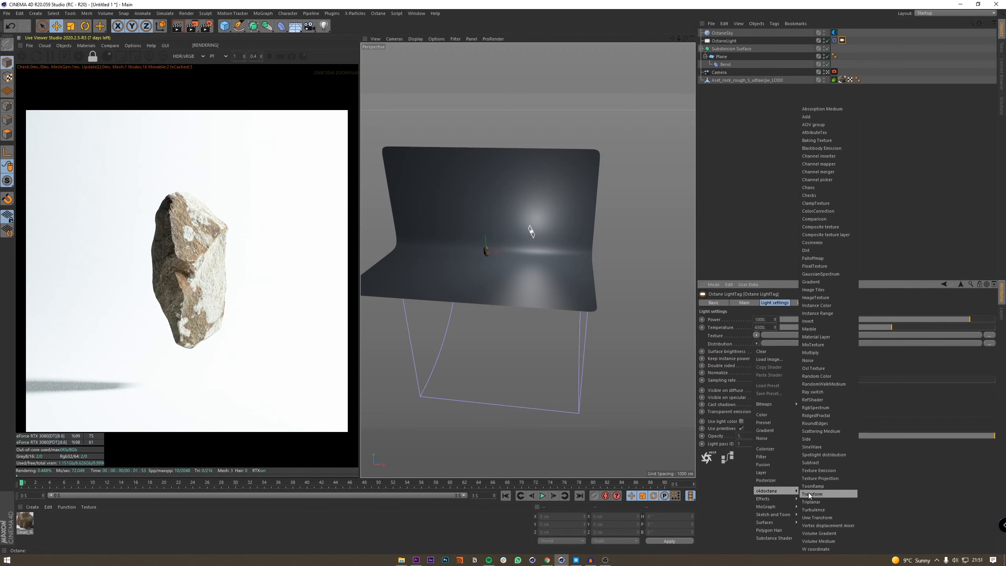
{"action": "left_click", "coordinate": [828, 260]}
{"action": "left_click", "coordinate": [767, 354]}
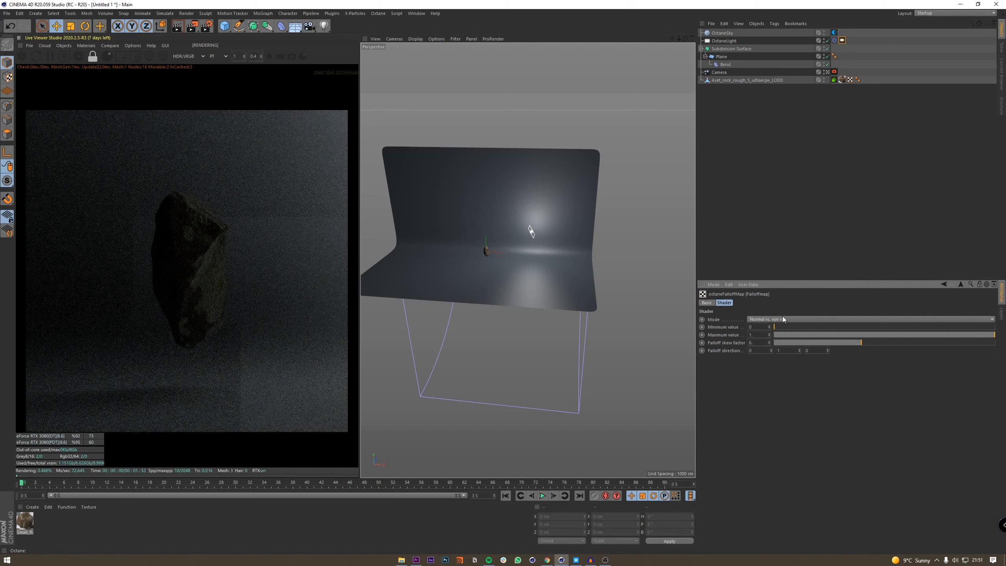
{"action": "left_click", "coordinate": [779, 319]}
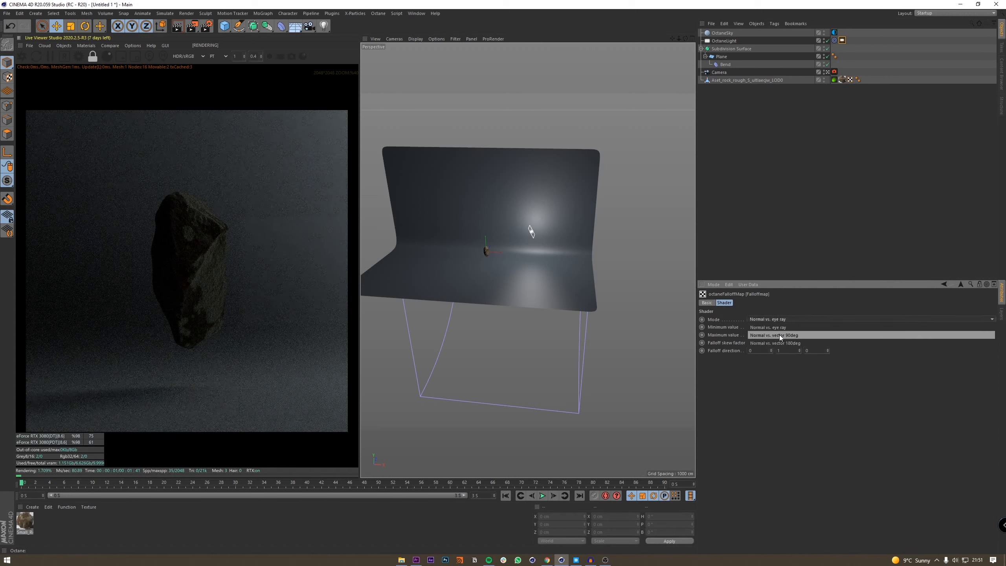
{"action": "left_click", "coordinate": [780, 335]}
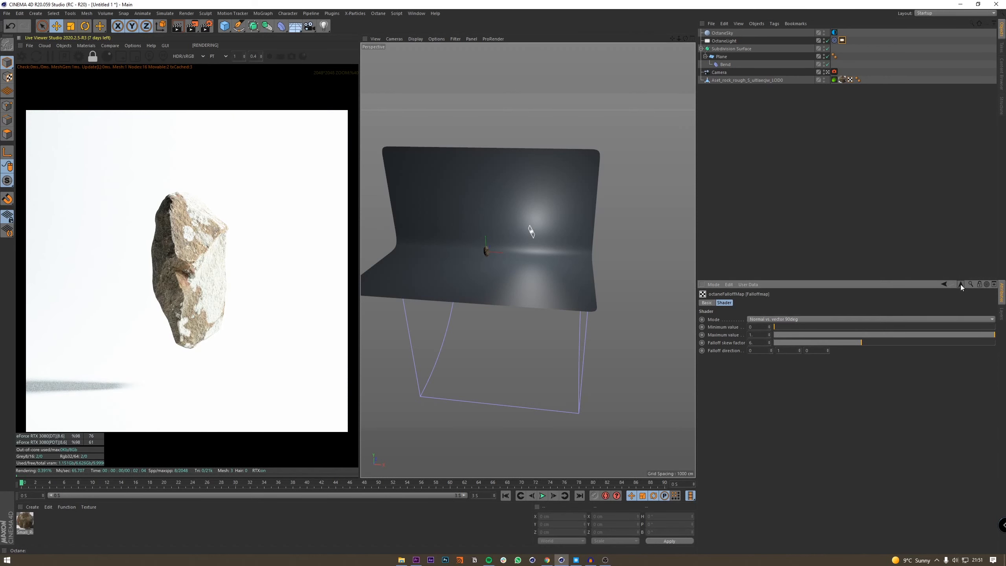
{"action": "left_click", "coordinate": [961, 285]}
Move the Octane light farther from the rock and higher up, to about X 2017 cm and Y 1207 cm.
{"action": "left_click", "coordinate": [724, 40]}
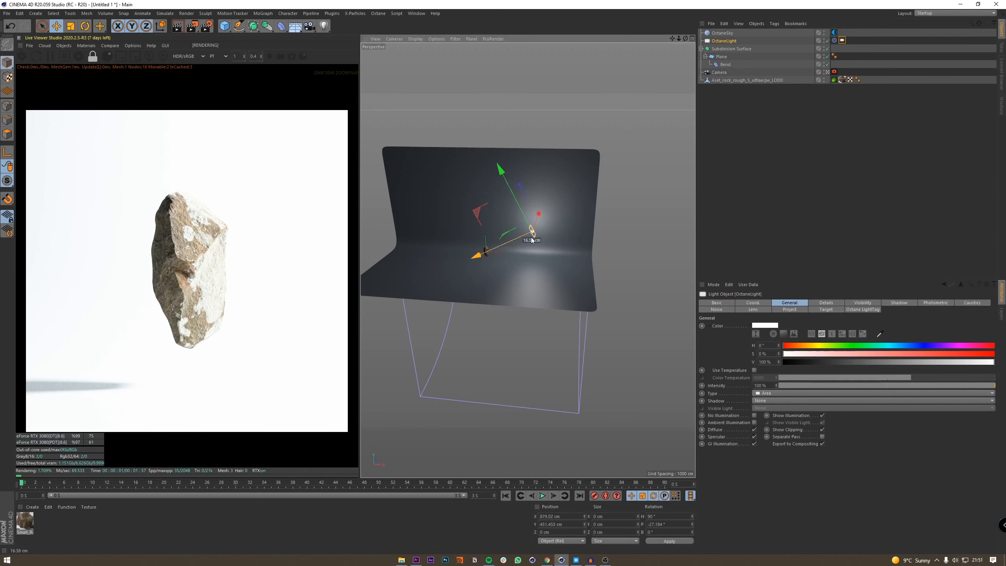
{"action": "left_click_drag", "start_coordinate": [529, 246], "coordinate": [582, 228]}
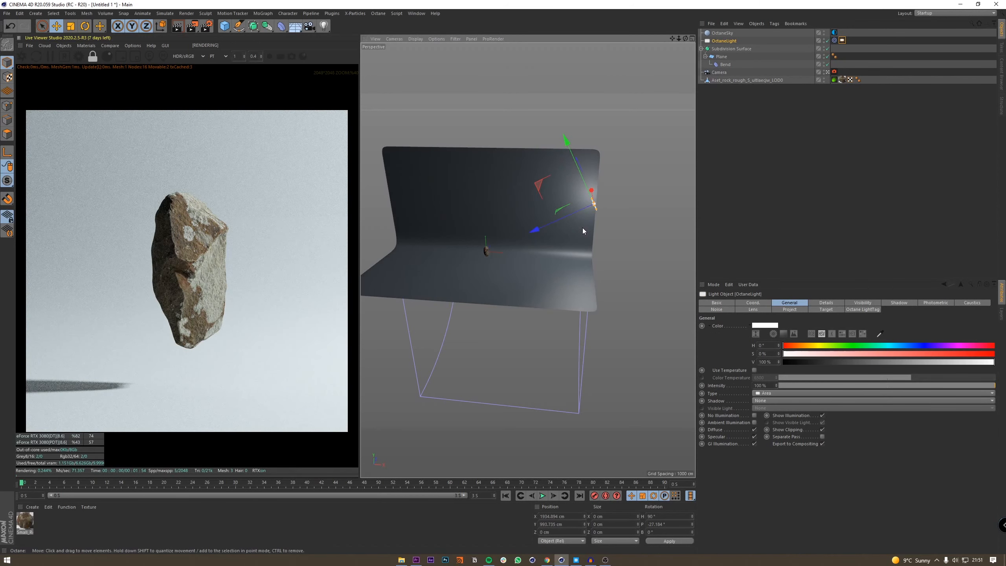
{"action": "key", "text": "w"}
{"action": "left_click_drag", "start_coordinate": [597, 187], "coordinate": [597, 178]}
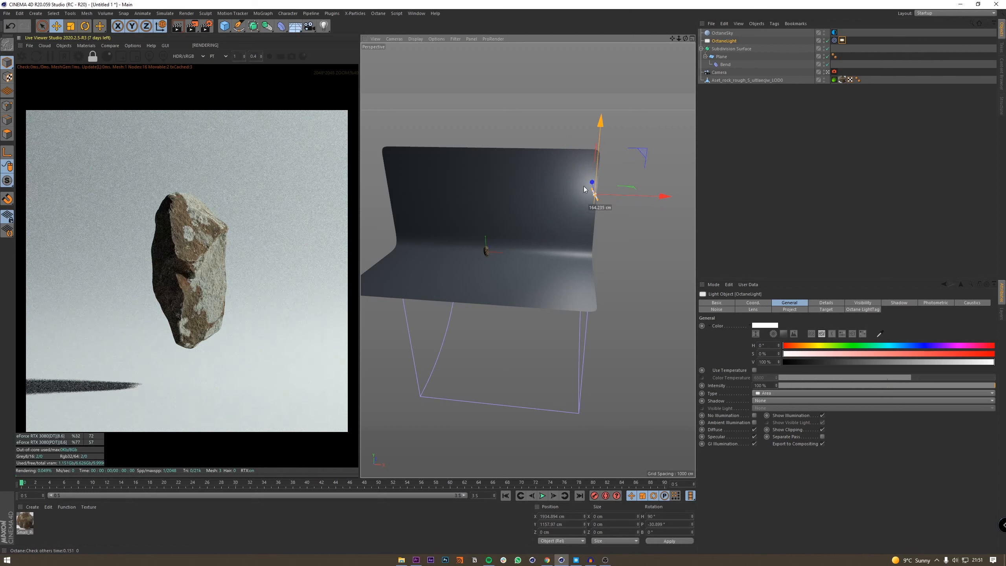
{"action": "left_click_drag", "start_coordinate": [506, 261], "coordinate": [512, 257], "text": "alt"}
{"action": "key", "text": "w"}
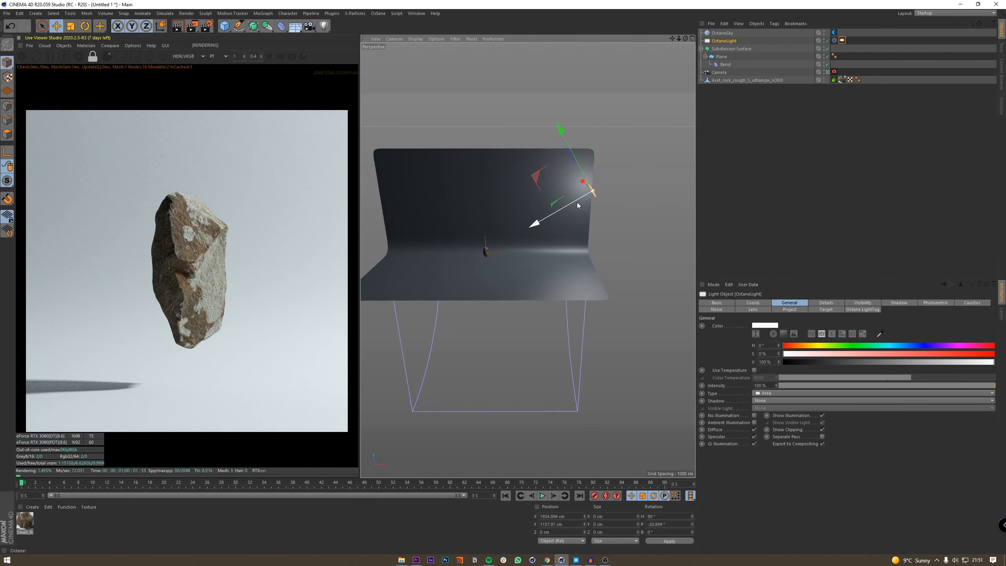
{"action": "left_click_drag", "start_coordinate": [577, 201], "coordinate": [581, 198]}
{"action": "key", "text": "w"}
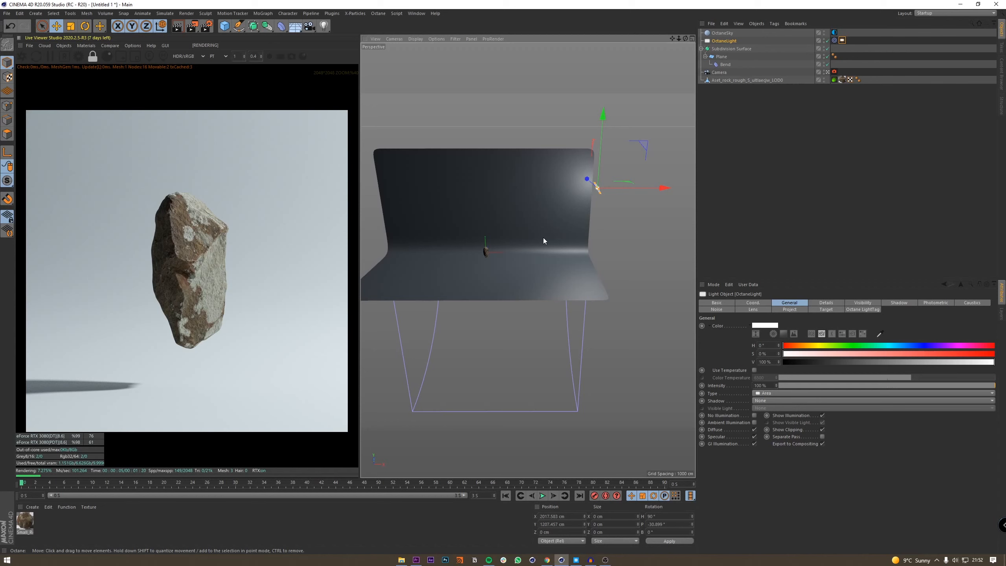
Restart the live render and examine the rock's surface detail up close.
{"action": "key", "text": "F1"}
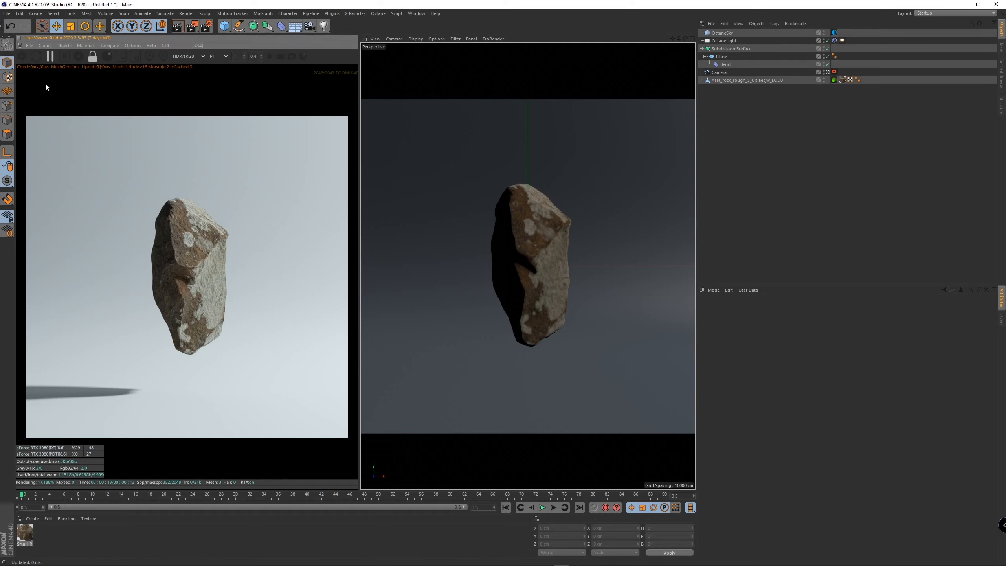
{"action": "left_click", "coordinate": [21, 56]}
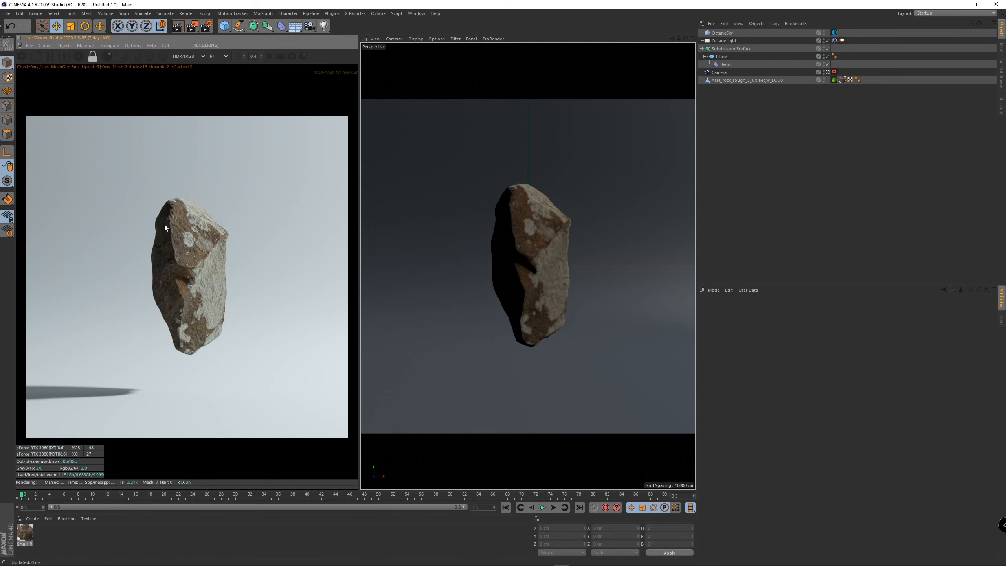
{"action": "scroll", "coordinate": [171, 305], "scroll_direction": "up", "scroll_amount": 5}
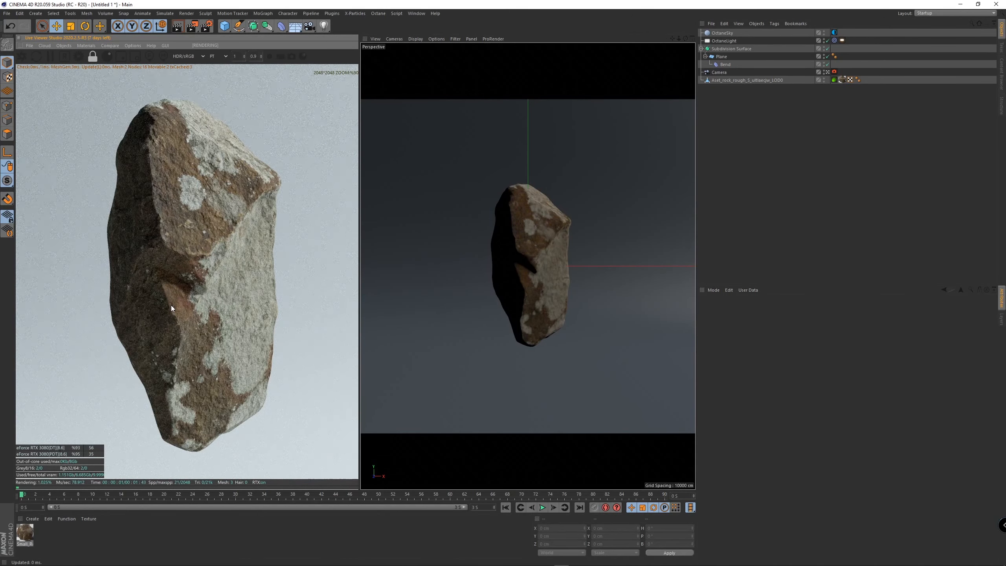
{"action": "scroll", "coordinate": [171, 305], "scroll_direction": "down", "scroll_amount": 5}
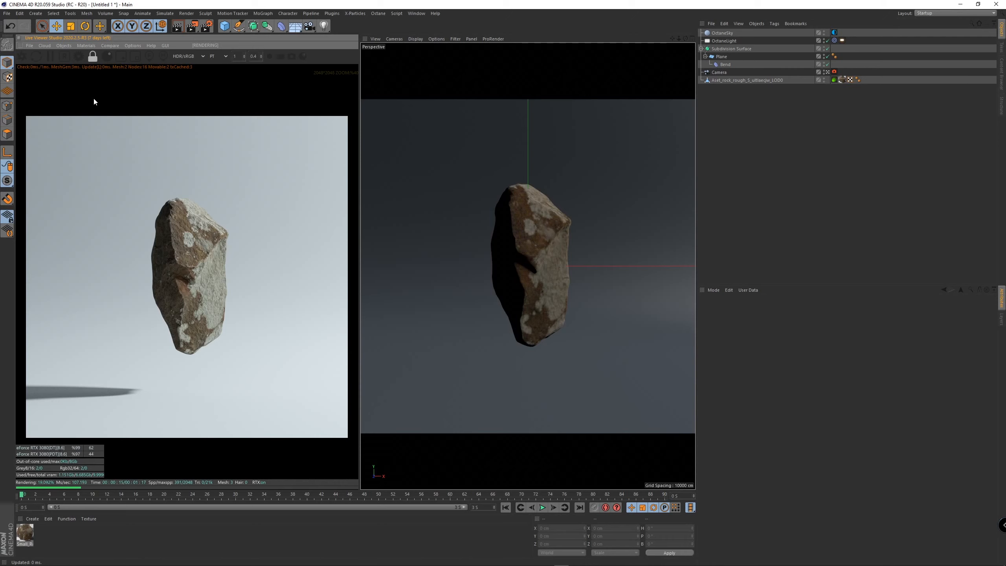
Load the rock's material into the Octane Node Editor and enlarge the editor window.
{"action": "left_click", "coordinate": [83, 47]}
{"action": "left_click", "coordinate": [103, 69]}
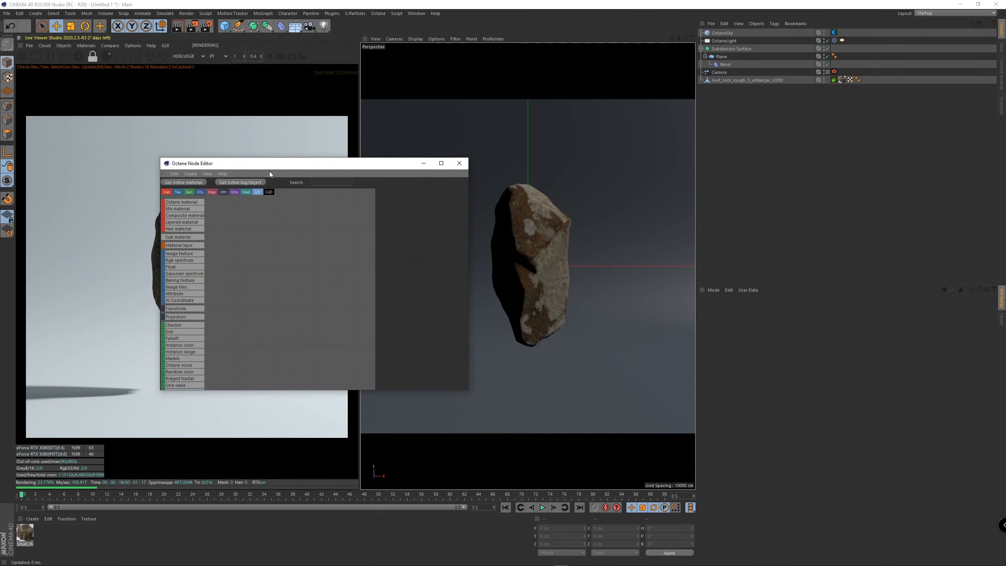
{"action": "left_click_drag", "start_coordinate": [274, 160], "coordinate": [420, 106]}
{"action": "left_click", "coordinate": [25, 535]}
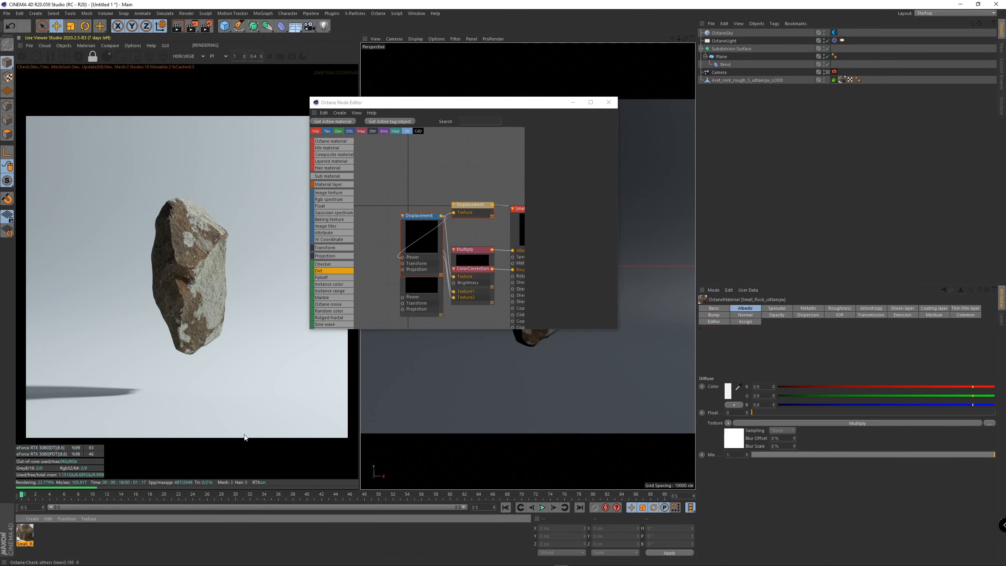
{"action": "left_click_drag", "start_coordinate": [617, 329], "coordinate": [783, 441]}
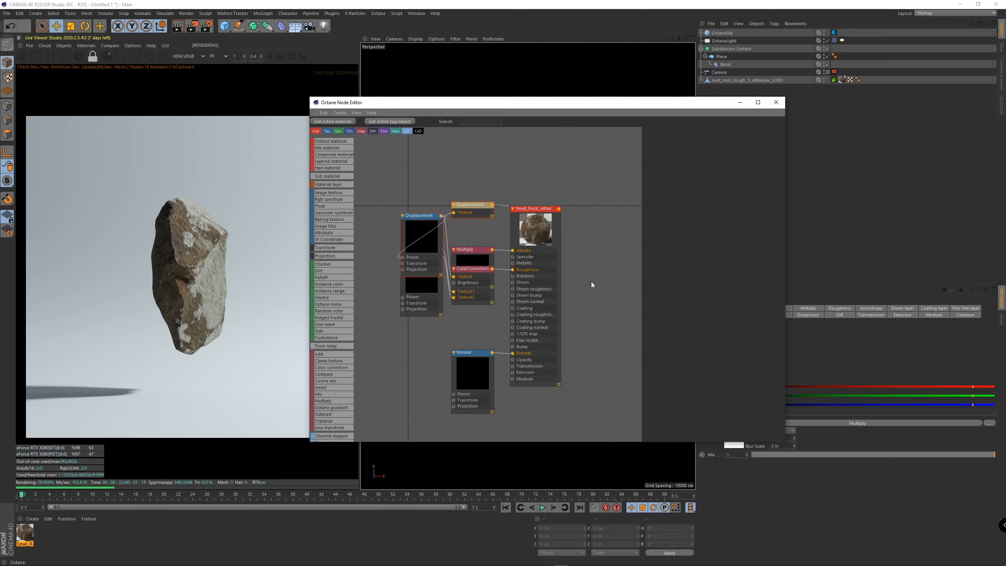
Enable the Displacement channel in the rock material's basic properties.
{"action": "left_click_drag", "start_coordinate": [534, 209], "coordinate": [542, 177]}
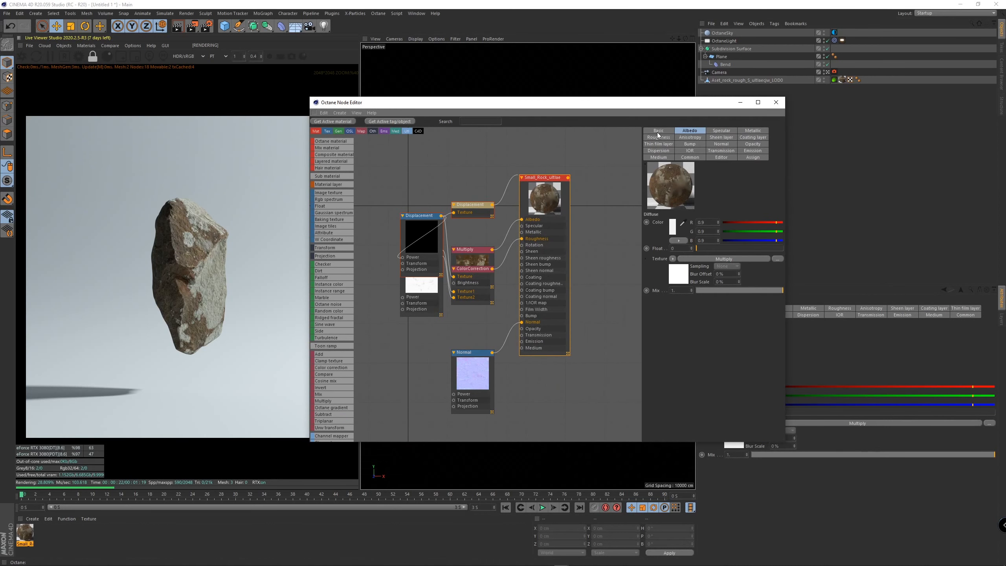
{"action": "left_click", "coordinate": [659, 132]}
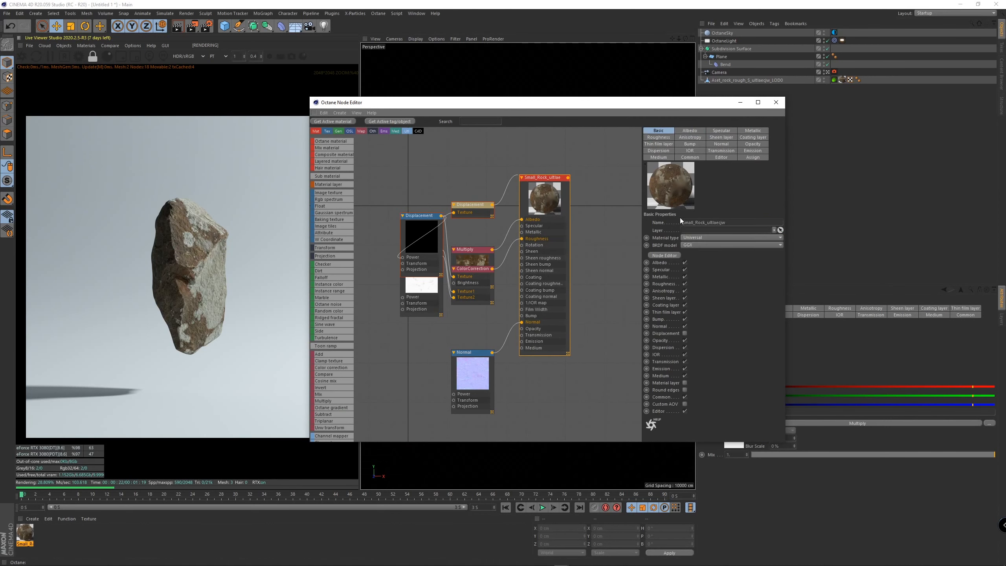
{"action": "left_click", "coordinate": [685, 333]}
Rearrange the rock material's displacement, texture, AO and Multiply nodes so their connections are easy to follow.
{"action": "left_click_drag", "start_coordinate": [471, 212], "coordinate": [466, 337]}
{"action": "left_click_drag", "start_coordinate": [416, 234], "coordinate": [316, 181]}
{"action": "left_click_drag", "start_coordinate": [415, 251], "coordinate": [423, 164]}
{"action": "left_click_drag", "start_coordinate": [473, 249], "coordinate": [485, 183]}
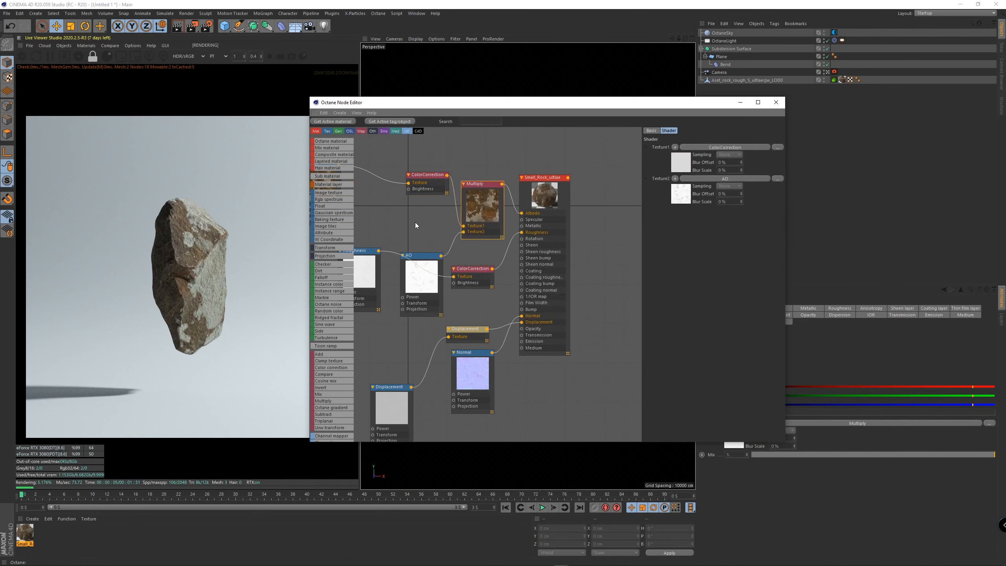
{"action": "middle_click_drag", "start_coordinate": [415, 222], "coordinate": [470, 227]}
{"action": "scroll", "coordinate": [464, 219], "scroll_direction": "down", "scroll_amount": 1}
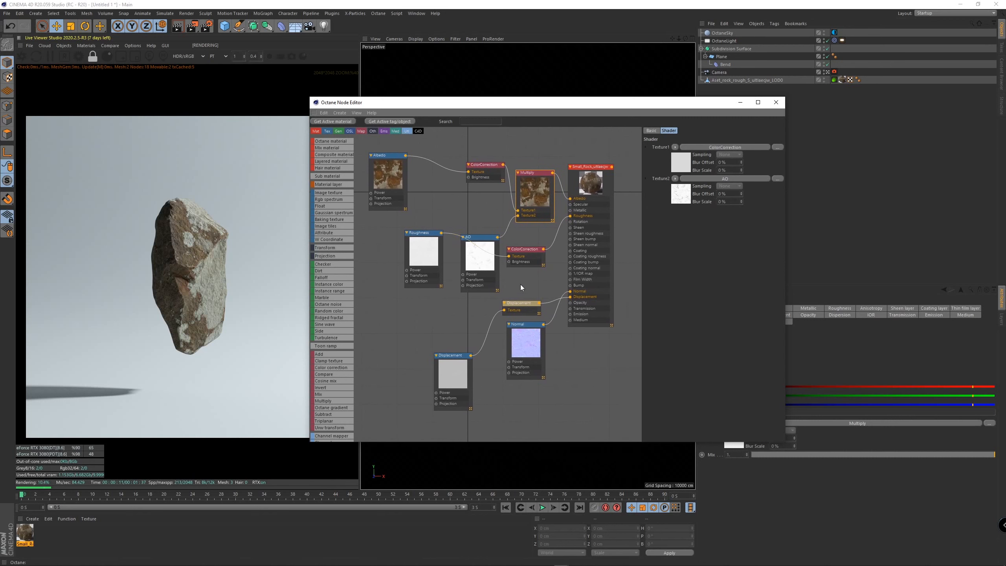
{"action": "middle_click_drag", "start_coordinate": [521, 285], "coordinate": [524, 297]}
{"action": "left_click", "coordinate": [475, 270]}
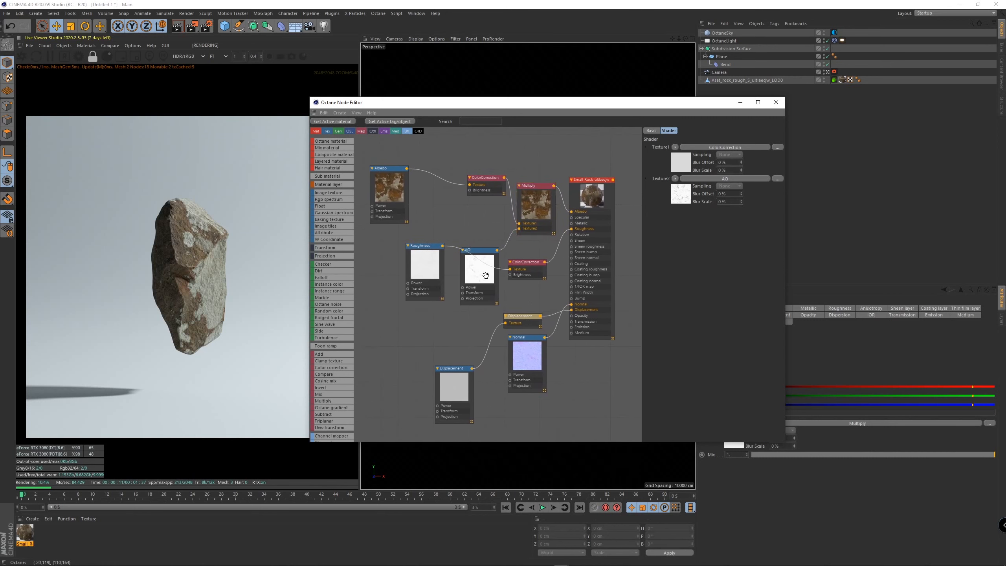
Set the level of detail of the rock's Displacement node to 4096x4096.
{"action": "left_click", "coordinate": [542, 317]}
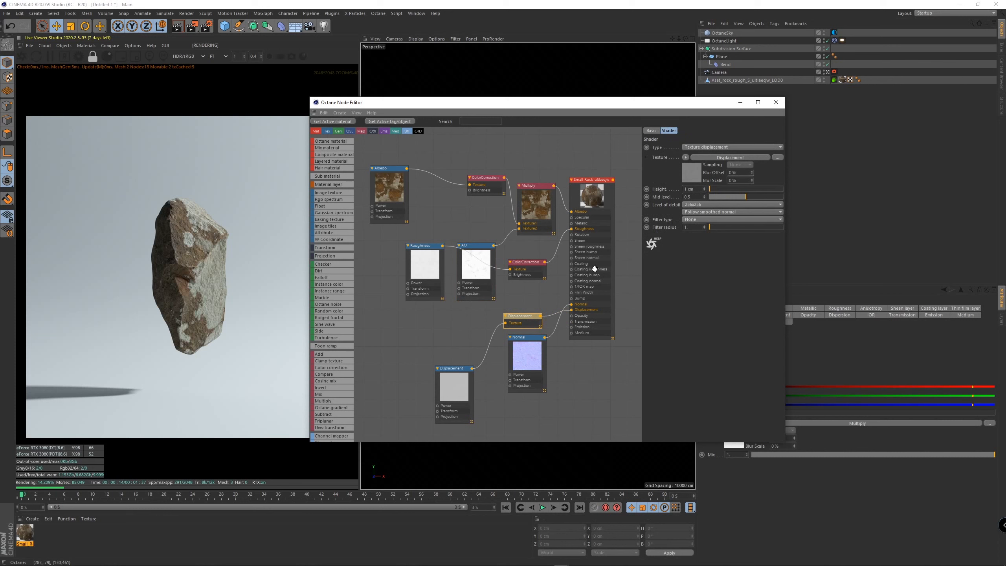
{"action": "left_click", "coordinate": [606, 217]}
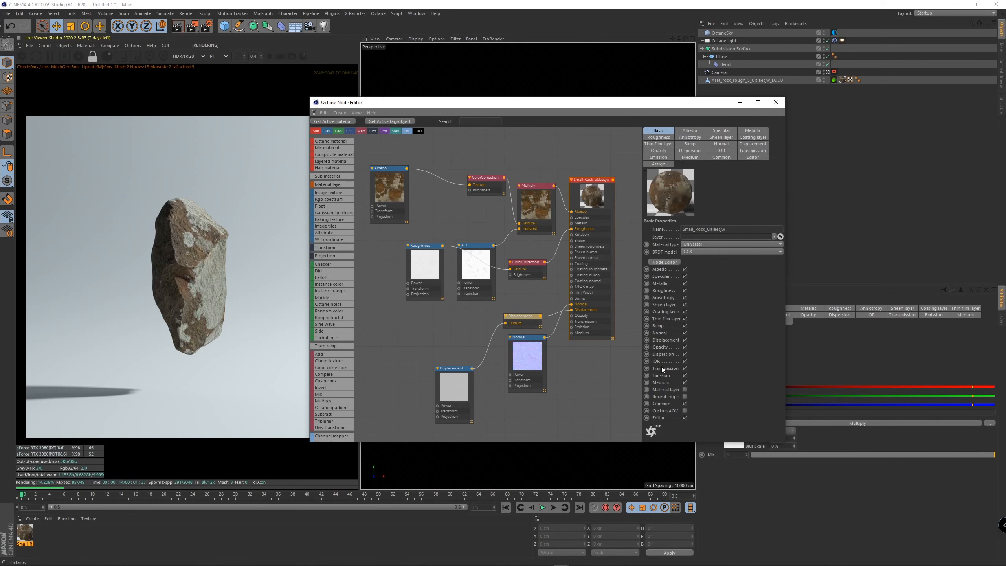
{"action": "left_click", "coordinate": [522, 317]}
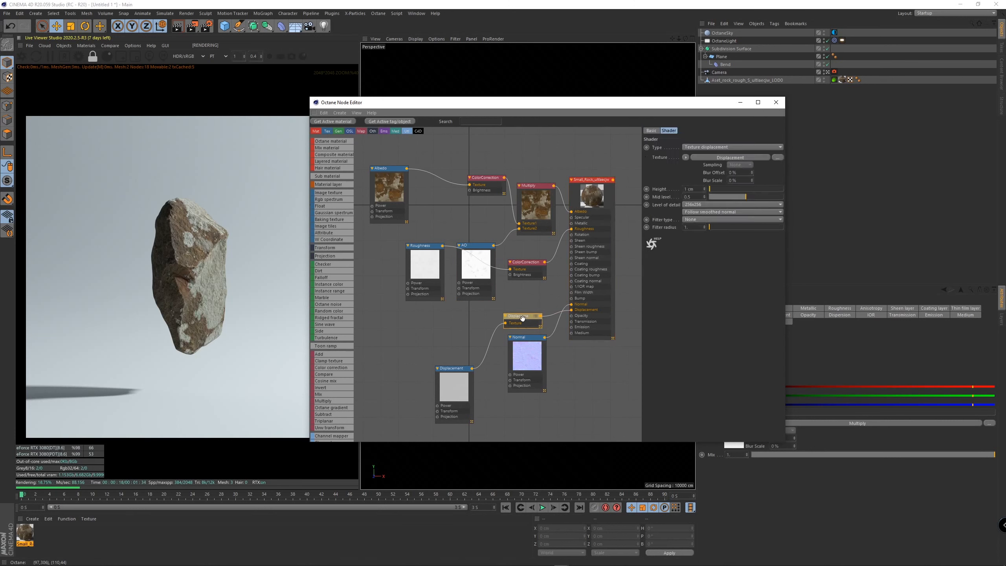
{"action": "left_click", "coordinate": [713, 204]}
{"action": "left_click", "coordinate": [696, 244]}
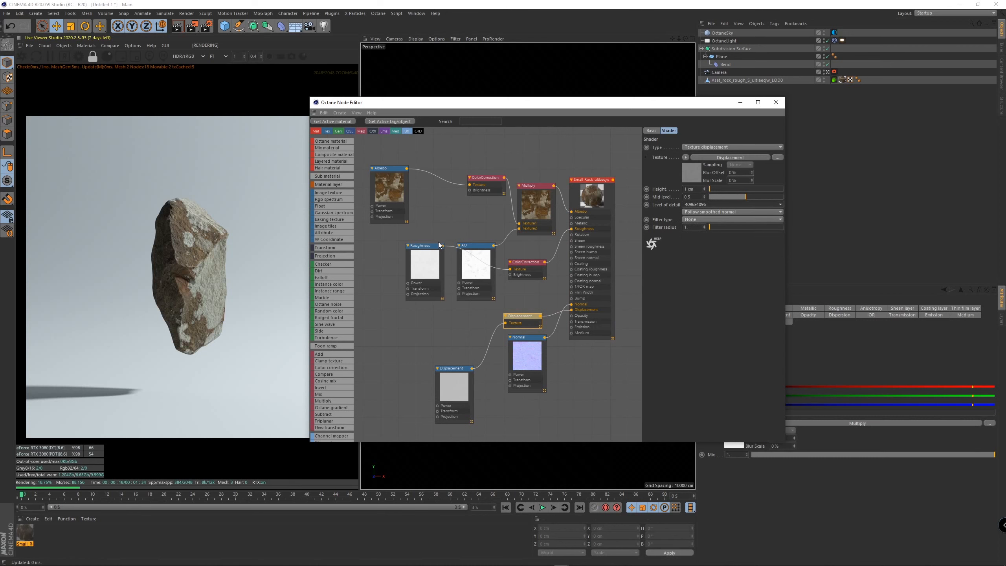
Try displacement heights of 2 cm and about 77.5 cm on the rock, and undo the changes.
{"action": "scroll", "coordinate": [200, 284], "scroll_direction": "up", "scroll_amount": 3}
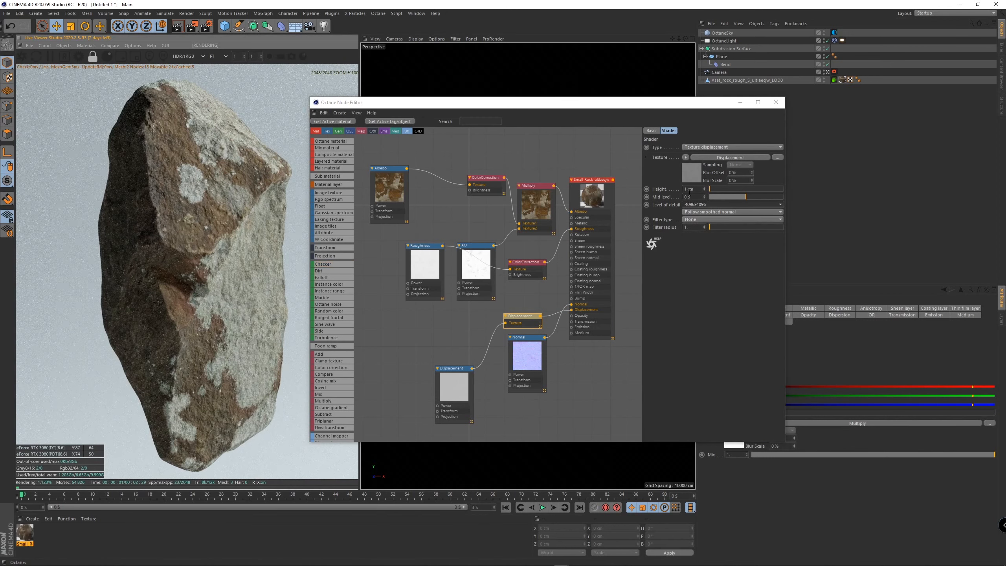
{"action": "double_click", "coordinate": [689, 189]}
{"action": "type", "text": "2"}
{"action": "key", "text": "Return"}
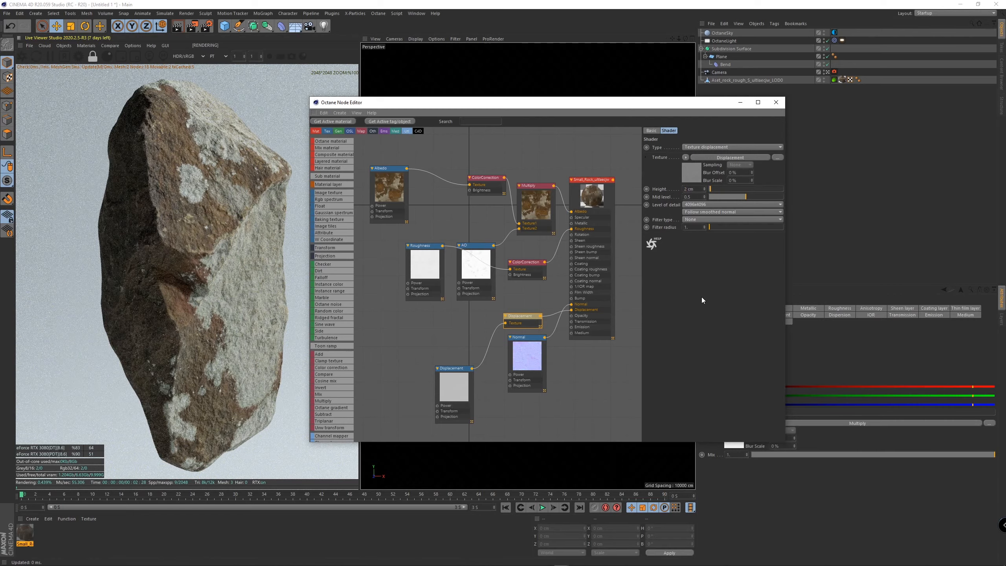
{"action": "left_click_drag", "start_coordinate": [715, 190], "coordinate": [769, 195]}
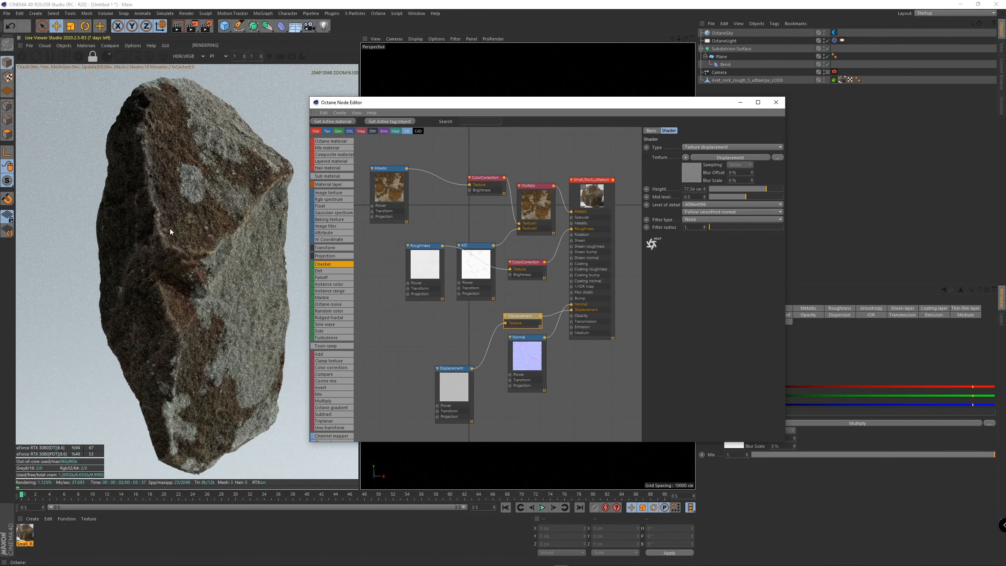
{"action": "key", "text": "ctrl+z"}
{"action": "key", "text": "ctrl+z"}
Set the height of the rock's texture displacement to 5 cm.
{"action": "double_click", "coordinate": [687, 189]}
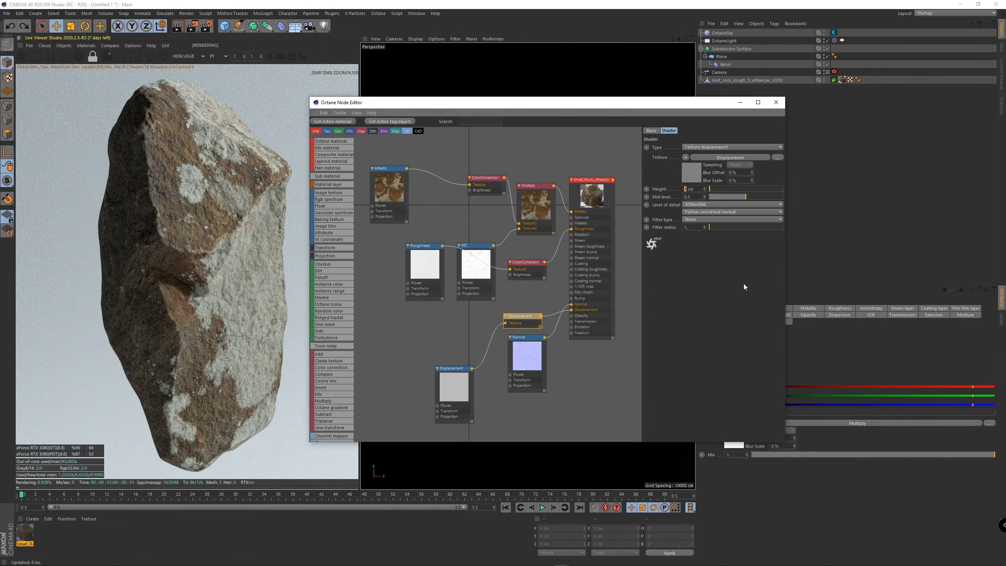
{"action": "type", "text": "5"}
{"action": "key", "text": "Return"}
{"action": "scroll", "coordinate": [217, 276], "scroll_direction": "down", "scroll_amount": 2}
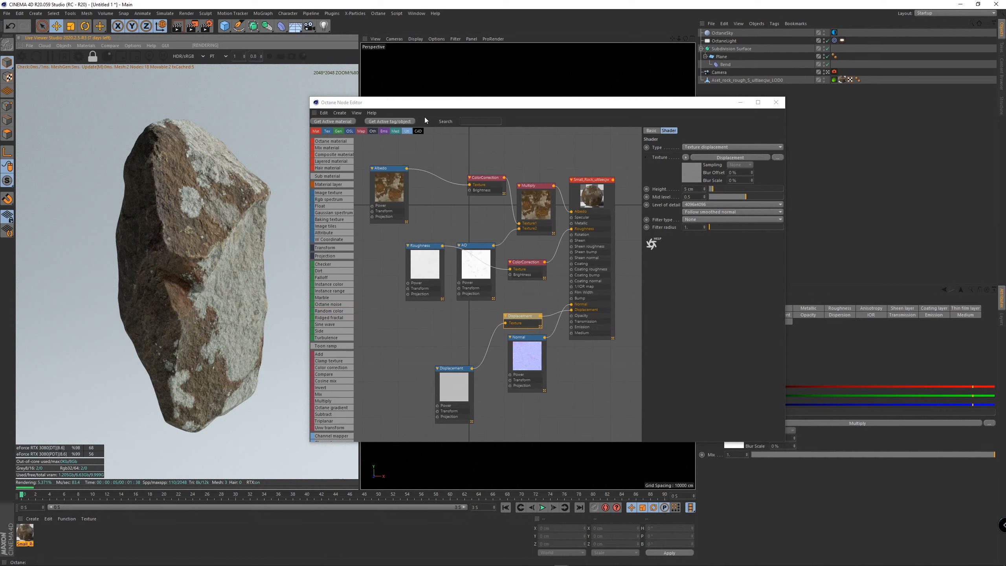
Raise the gamma of the albedo's ColorCorrection node to about 1.3 and slightly lower its saturation.
{"action": "left_click_drag", "start_coordinate": [433, 107], "coordinate": [506, 108]}
{"action": "left_click_drag", "start_coordinate": [559, 180], "coordinate": [530, 192]}
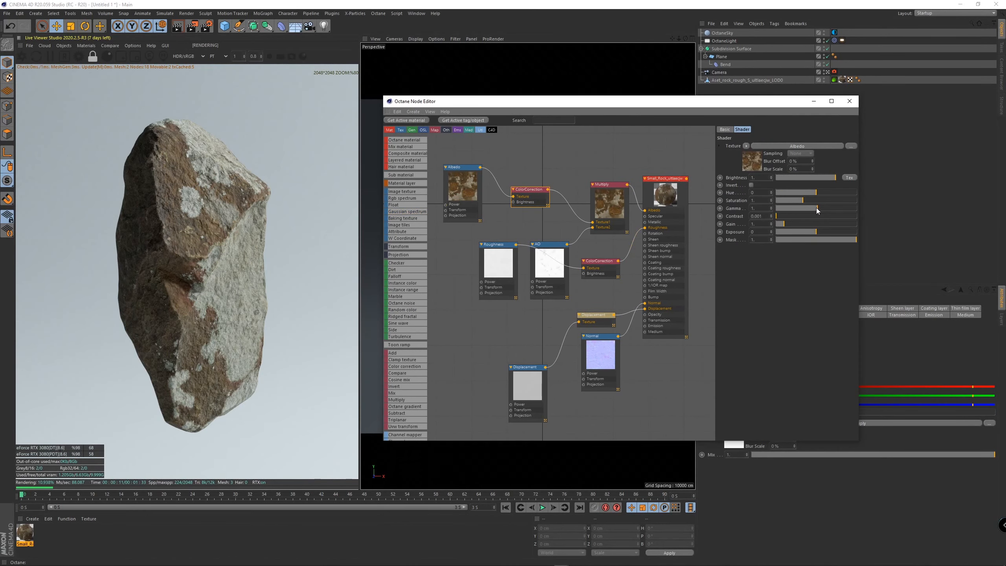
{"action": "left_click_drag", "start_coordinate": [817, 210], "coordinate": [819, 215]}
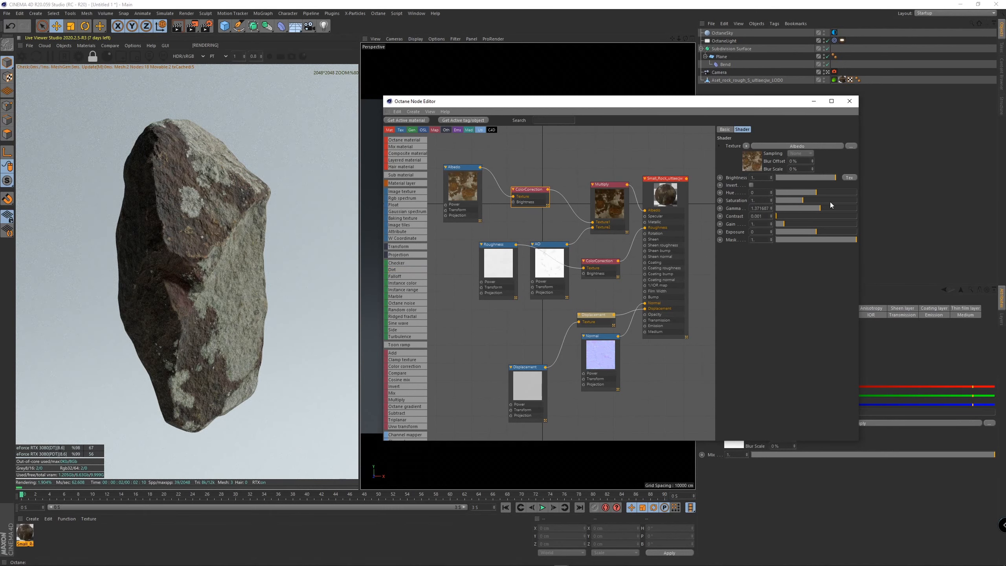
{"action": "left_click_drag", "start_coordinate": [799, 203], "coordinate": [798, 202]}
{"action": "scroll", "coordinate": [182, 277], "scroll_direction": "down", "scroll_amount": 3}
{"action": "scroll", "coordinate": [183, 277], "scroll_direction": "up", "scroll_amount": 1}
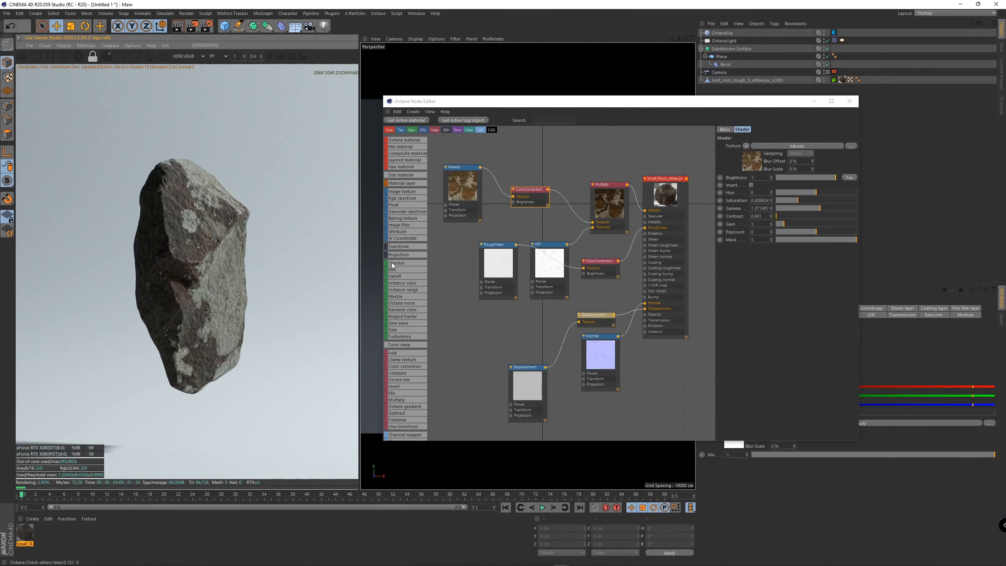
Fine-tune the albedo's ColorCorrection to a hue of about -0.02, saturation of about 0.6 and gamma of about 1.25.
{"action": "mouse_move", "coordinate": [818, 208]}
{"action": "left_mouse_down"}
{"action": "mouse_move", "coordinate": [824, 192]}
{"action": "mouse_move", "coordinate": [792, 202]}
{"action": "left_mouse_up"}
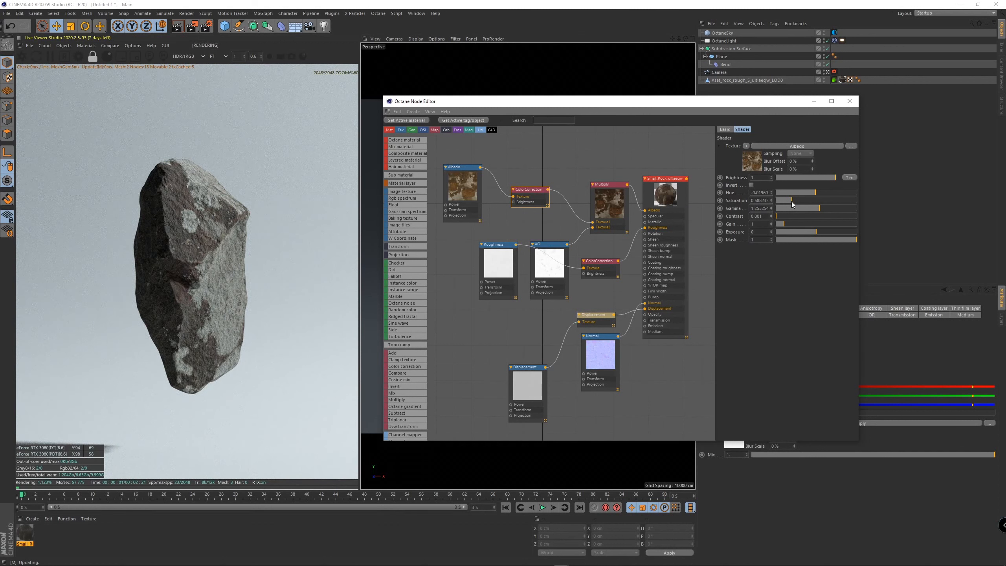
{"action": "left_click", "coordinate": [208, 294]}
{"action": "scroll", "coordinate": [208, 294], "scroll_direction": "down", "scroll_amount": 3}
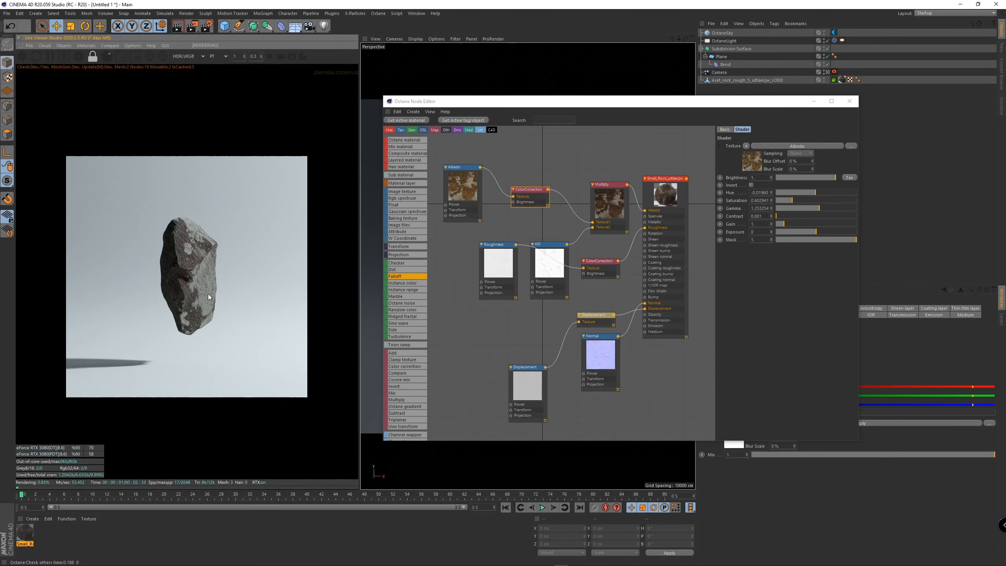
Set the height of the rock's texture displacement to 2 cm.
{"action": "scroll", "coordinate": [208, 295], "scroll_direction": "up", "scroll_amount": 2}
{"action": "scroll", "coordinate": [207, 294], "scroll_direction": "up", "scroll_amount": 2}
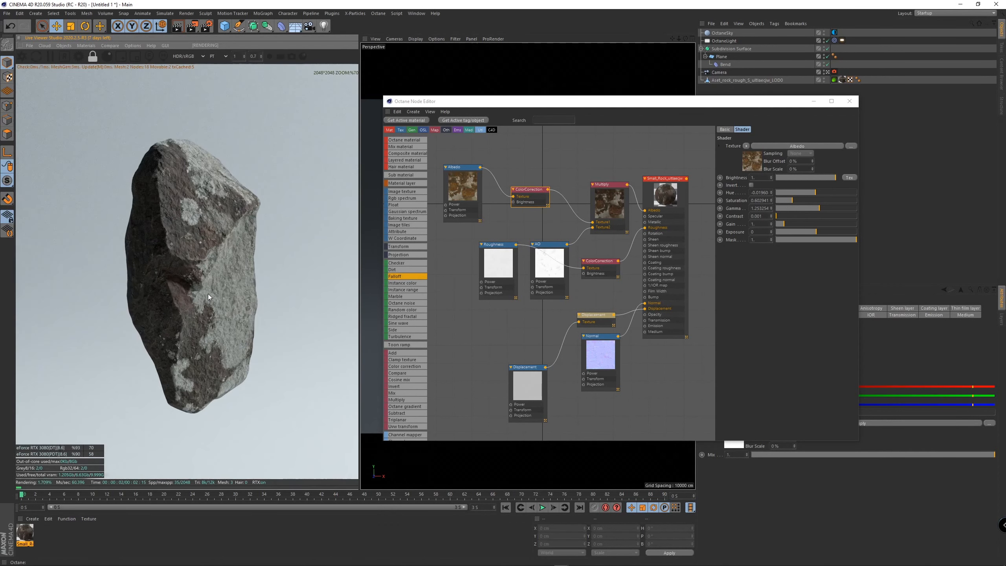
{"action": "left_click", "coordinate": [598, 317]}
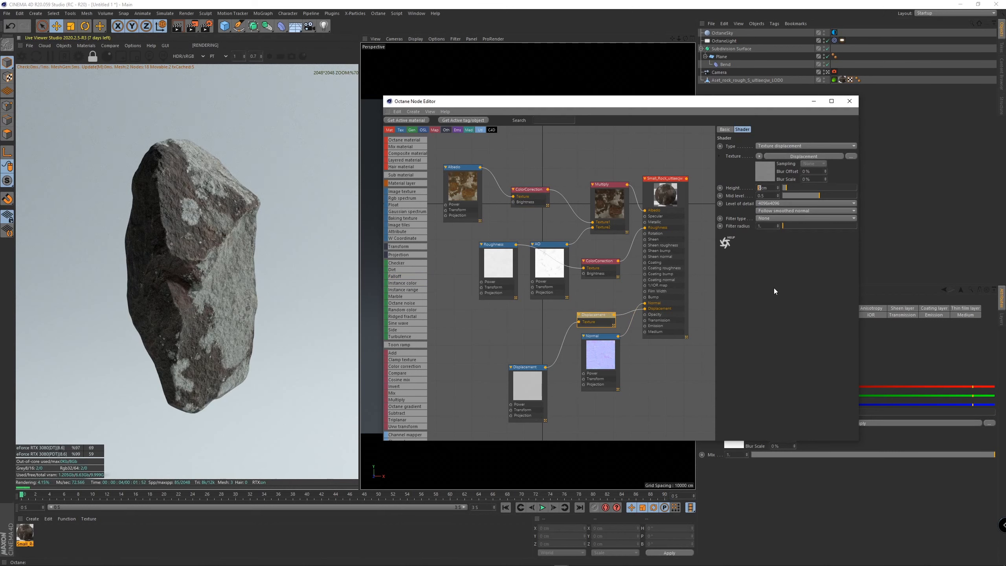
{"action": "type", "text": "2"}
{"action": "key", "text": "Return"}
Adjust the gamma of the roughness map's ColorCorrection node to about 1.25 and close the node editor.
{"action": "left_click", "coordinate": [606, 272]}
{"action": "left_click_drag", "start_coordinate": [817, 208], "coordinate": [820, 207]}
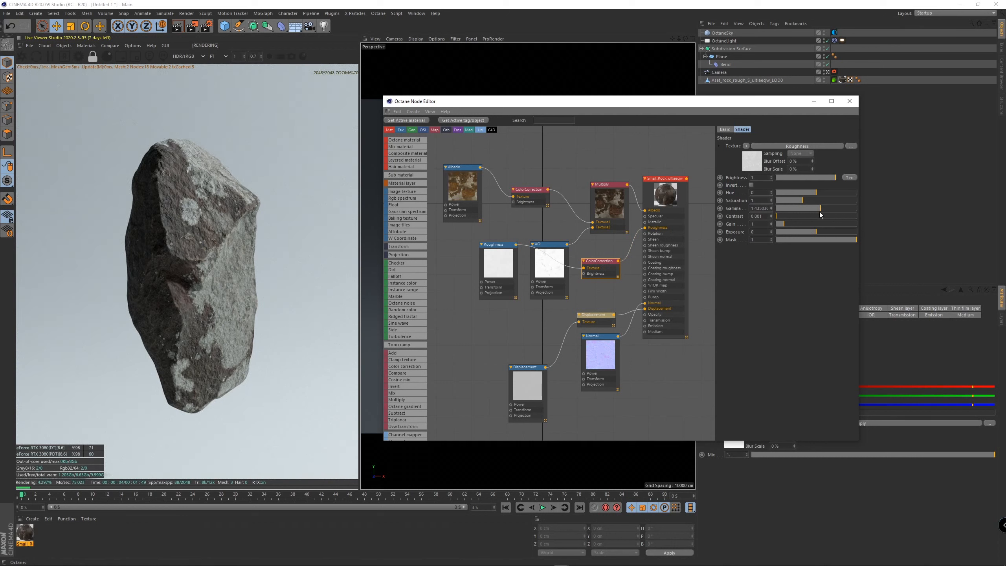
{"action": "left_click_drag", "start_coordinate": [821, 209], "coordinate": [820, 209]}
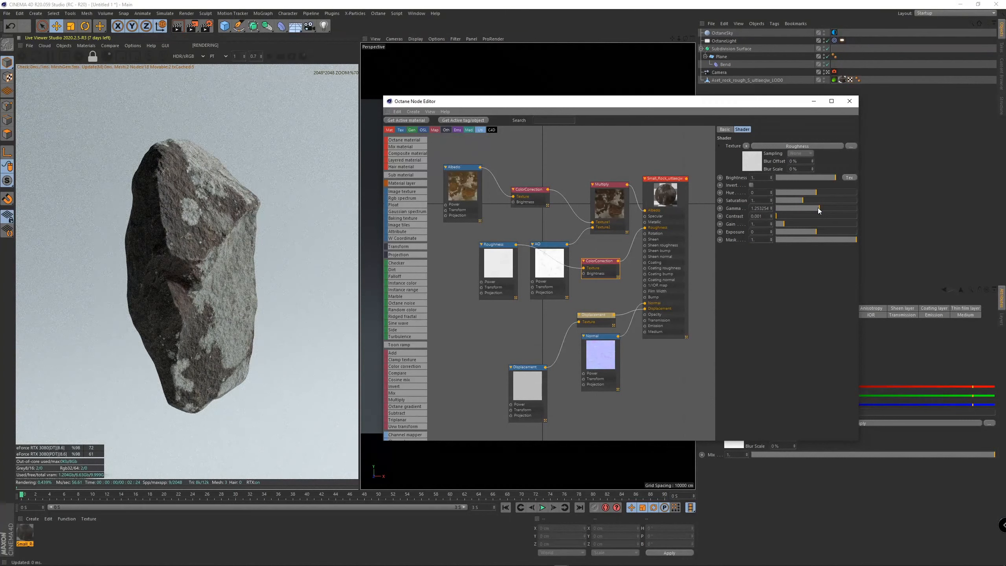
{"action": "scroll", "coordinate": [128, 329], "scroll_direction": "down", "scroll_amount": 3}
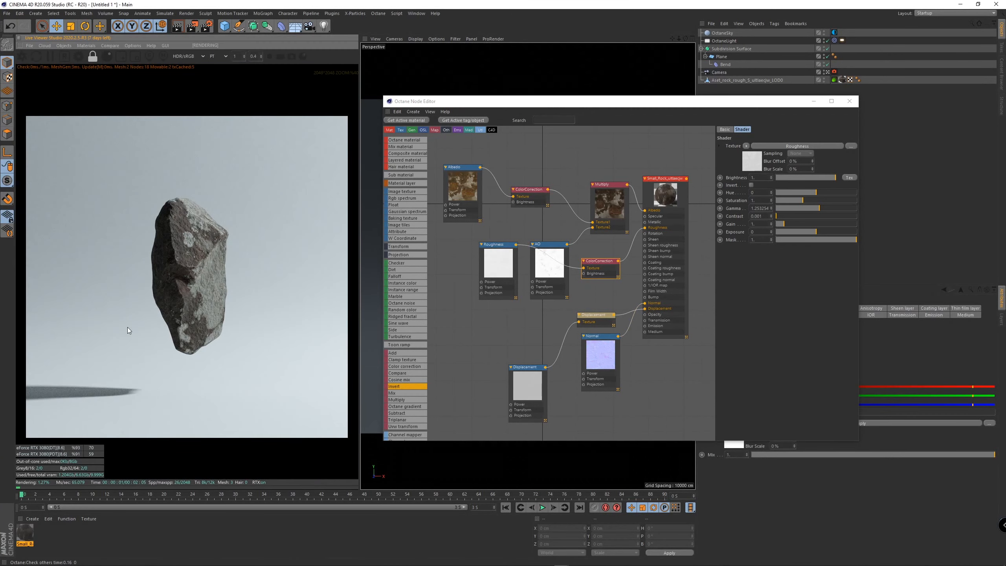
{"action": "left_click", "coordinate": [849, 101]}
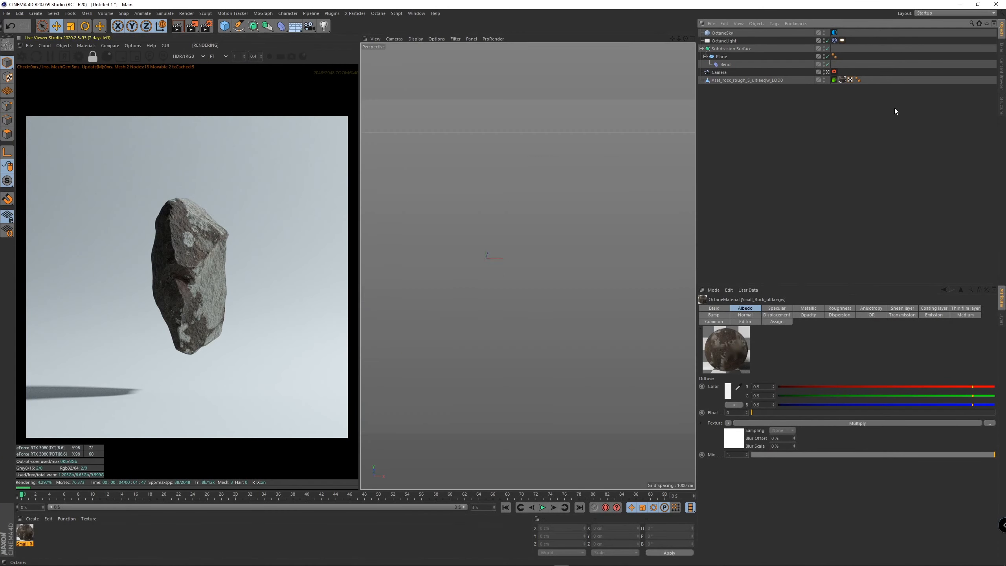
Lower the Octane light beside the curved backdrop to a height of about 370 cm.
{"action": "left_click", "coordinate": [597, 192]}
{"action": "middle_click_drag", "start_coordinate": [527, 233], "coordinate": [545, 233], "text": "alt"}
{"action": "left_click_drag", "start_coordinate": [618, 170], "coordinate": [623, 241]}
{"action": "left_click_drag", "start_coordinate": [557, 261], "coordinate": [580, 239], "text": "alt"}
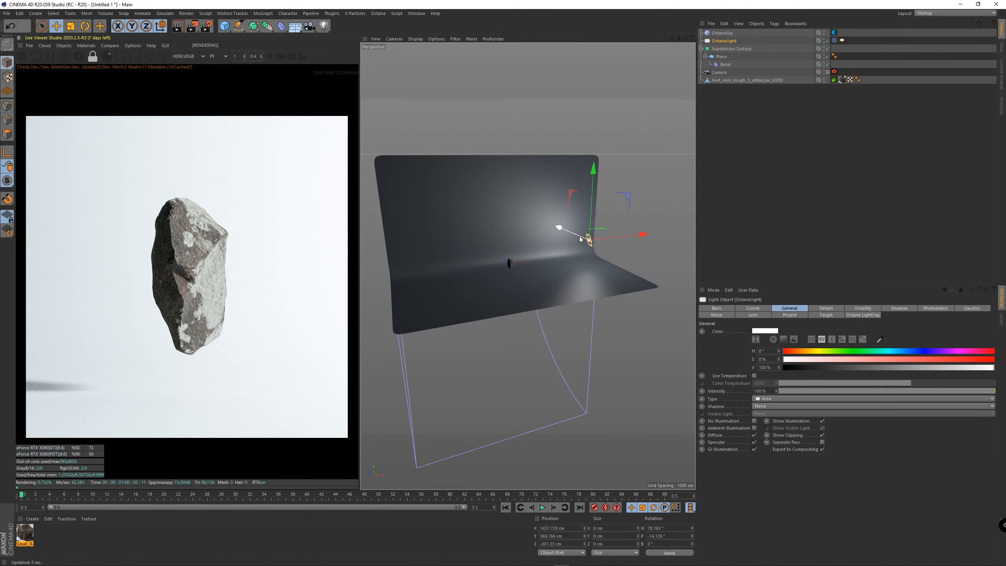
{"action": "scroll", "coordinate": [219, 262], "scroll_direction": "up", "scroll_amount": 4}
{"action": "scroll", "coordinate": [219, 262], "scroll_direction": "down", "scroll_amount": 4}
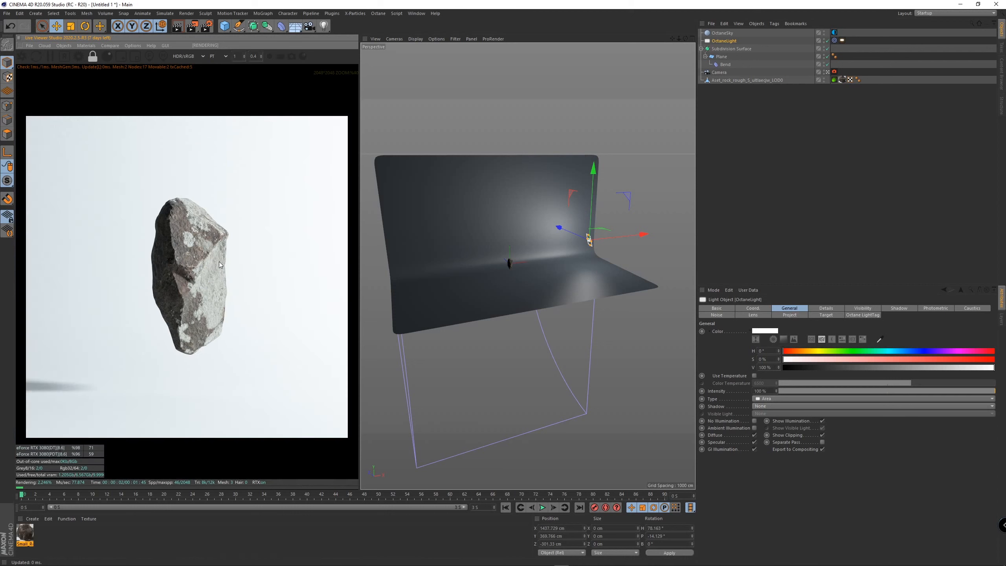
Return to the camera view, duplicate the rock and hide the original.
{"action": "left_click", "coordinate": [828, 73]}
{"action": "left_click", "coordinate": [777, 177]}
{"action": "left_click", "coordinate": [727, 80]}
{"action": "key", "text": "r"}
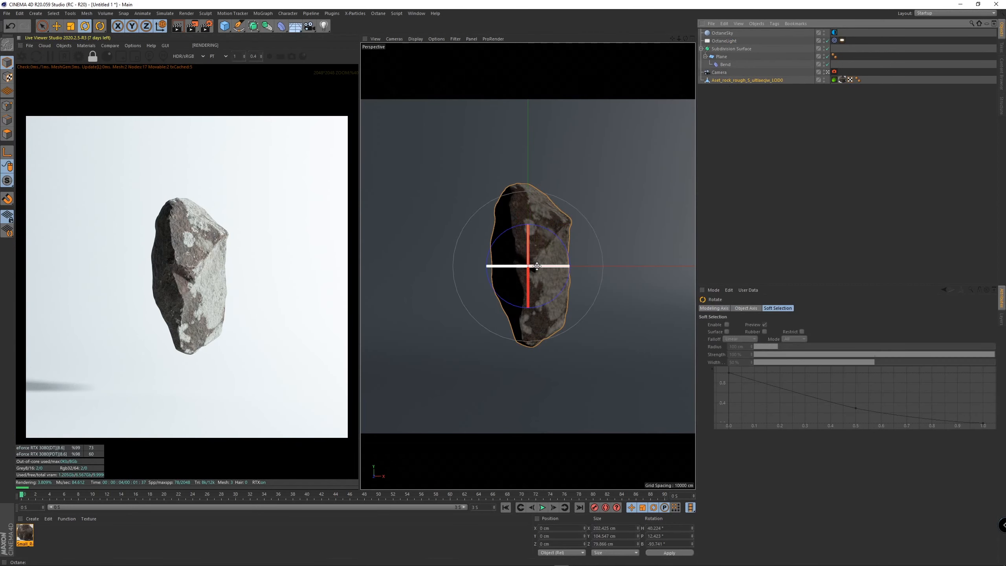
{"action": "left_click_drag", "start_coordinate": [751, 80], "coordinate": [742, 85], "text": "ctrl"}
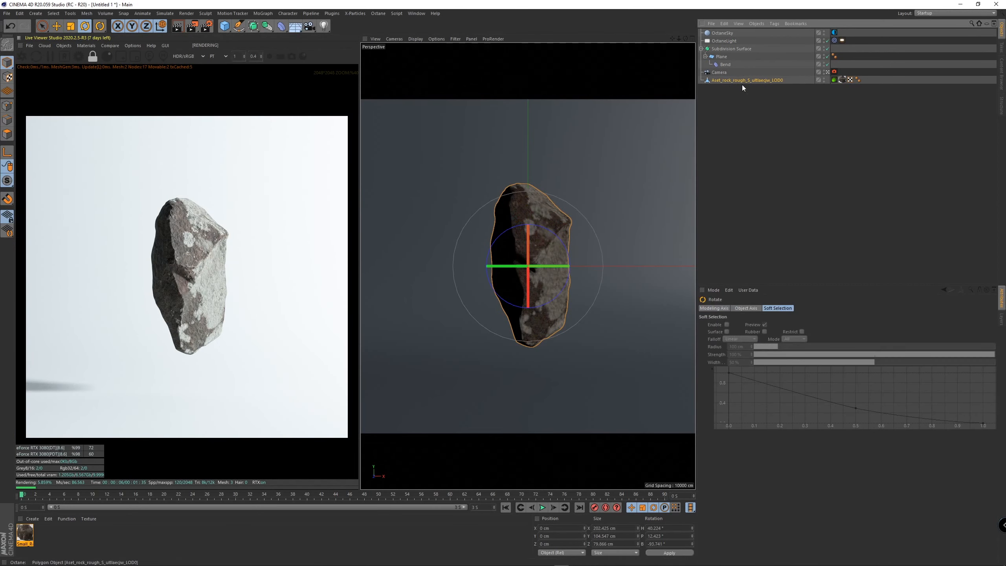
{"action": "left_click", "coordinate": [806, 113]}
{"action": "left_click", "coordinate": [825, 81]}
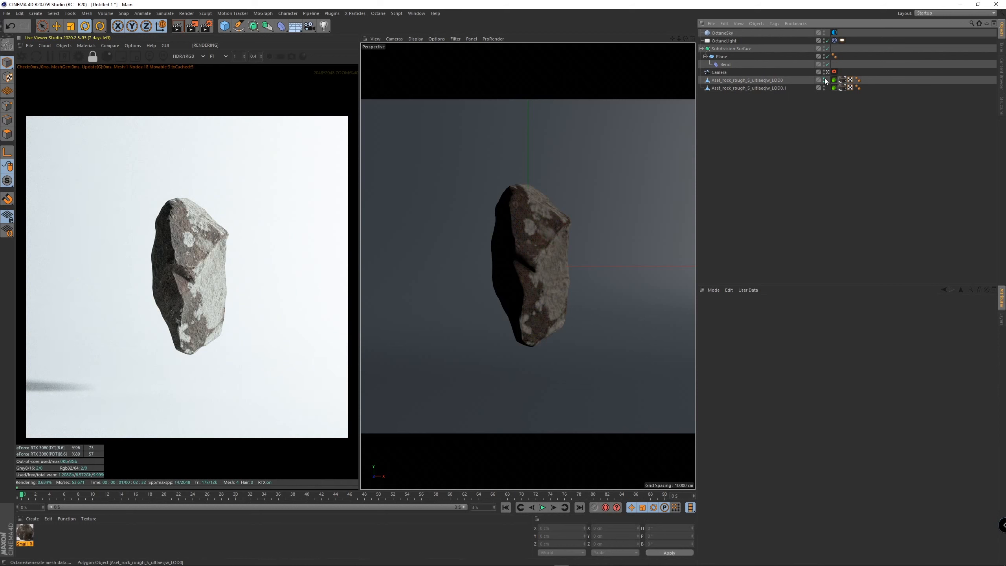
Rotate the duplicated rock to a heading of about 73.5° and a pitch of about 15.3°, and shift it about -7.5 cm in X.
{"action": "left_click", "coordinate": [742, 88]}
{"action": "left_click_drag", "start_coordinate": [542, 265], "coordinate": [544, 286]}
{"action": "key", "text": "e"}
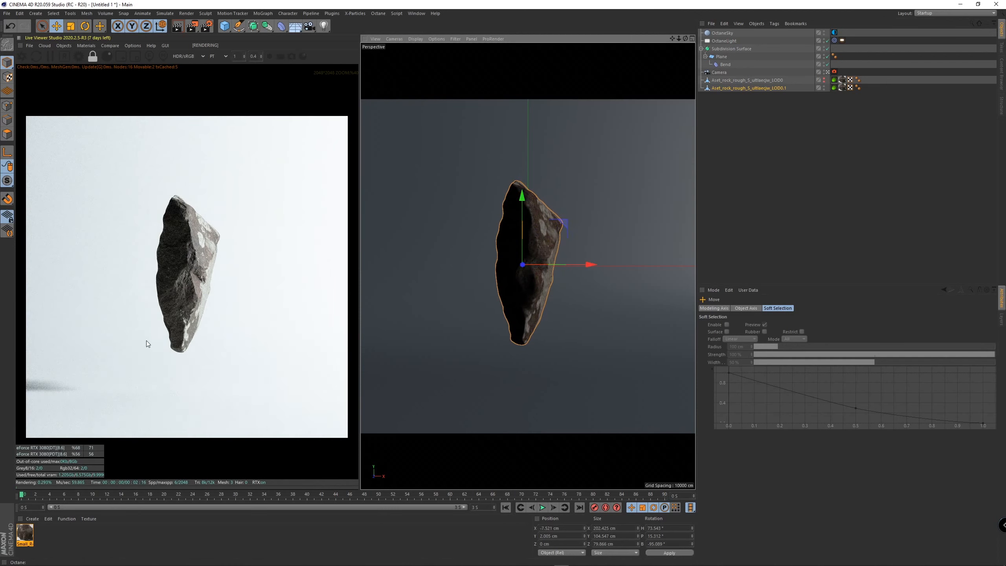
{"action": "scroll", "coordinate": [170, 329], "scroll_direction": "up", "scroll_amount": 3}
{"action": "scroll", "coordinate": [170, 329], "scroll_direction": "up", "scroll_amount": 1}
{"action": "scroll", "coordinate": [170, 329], "scroll_direction": "down", "scroll_amount": 2}
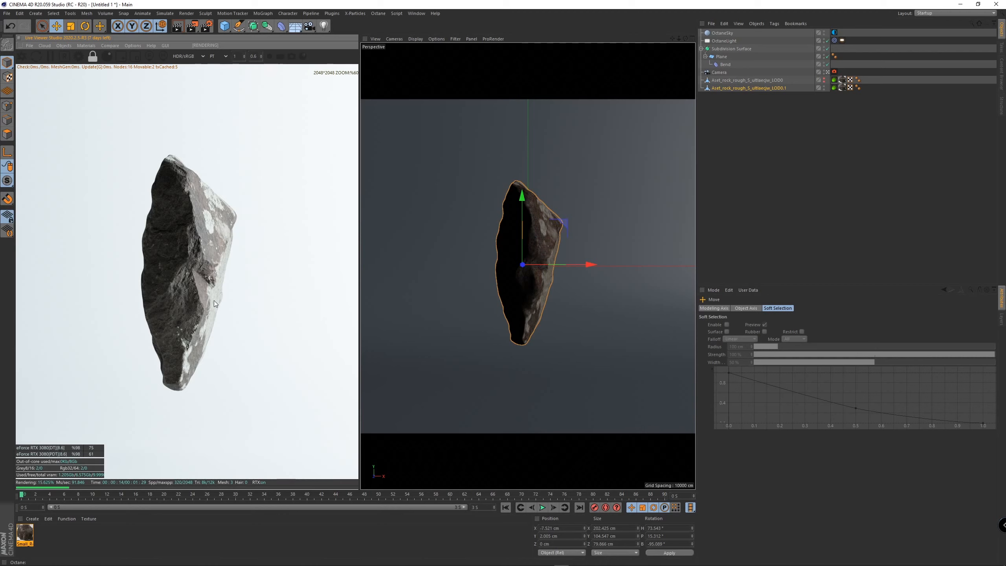
{"action": "scroll", "coordinate": [213, 304], "scroll_direction": "down", "scroll_amount": 2}
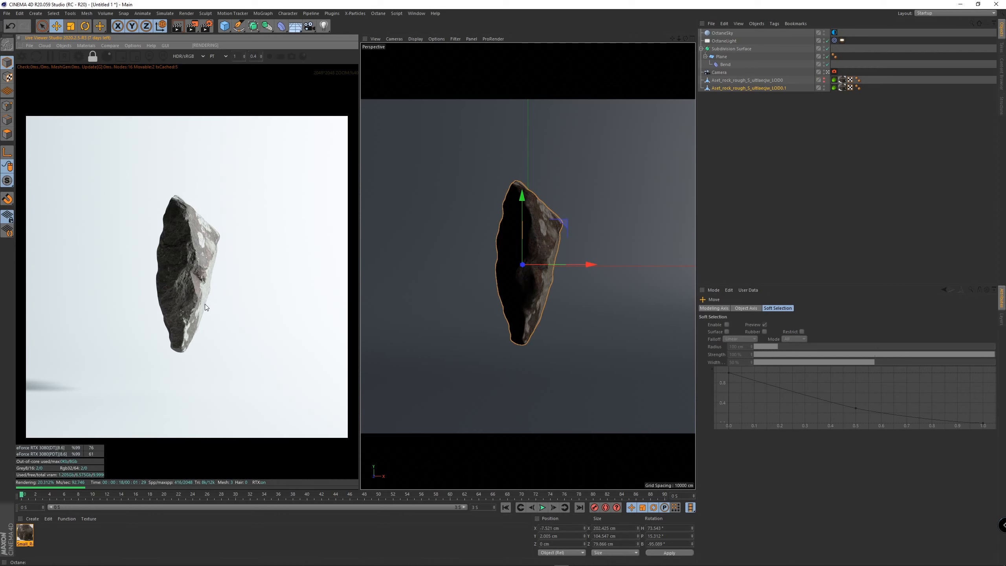
{"action": "scroll", "coordinate": [204, 304], "scroll_direction": "up", "scroll_amount": 2}
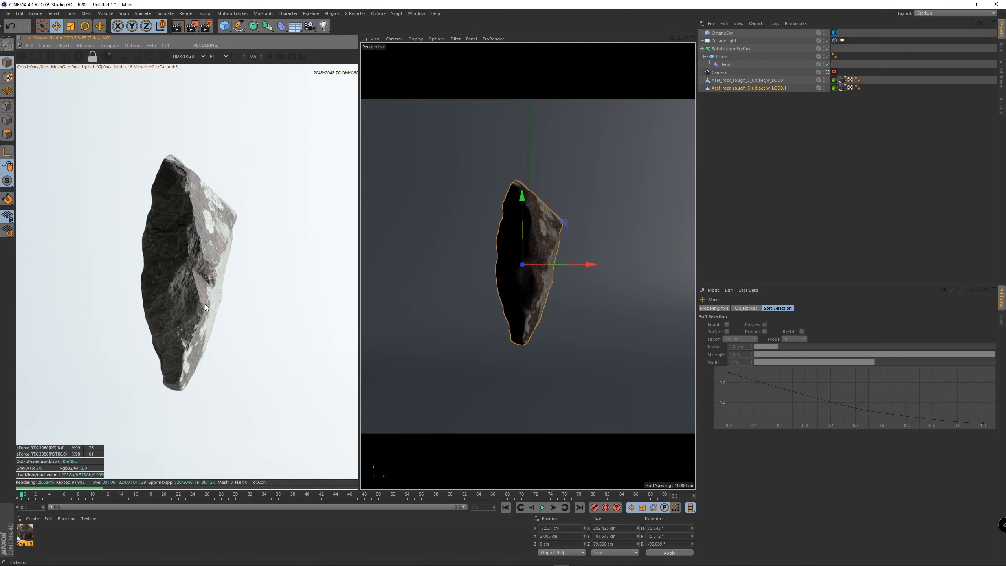
Make a second copy of the rock from the rotated duplicate and hide the first duplicate.
{"action": "scroll", "coordinate": [206, 308], "scroll_direction": "down", "scroll_amount": 1}
{"action": "left_click_drag", "start_coordinate": [749, 88], "coordinate": [748, 102], "text": "ctrl"}
{"action": "double_click", "coordinate": [824, 89], "text": "alt"}
{"action": "key", "text": "r"}
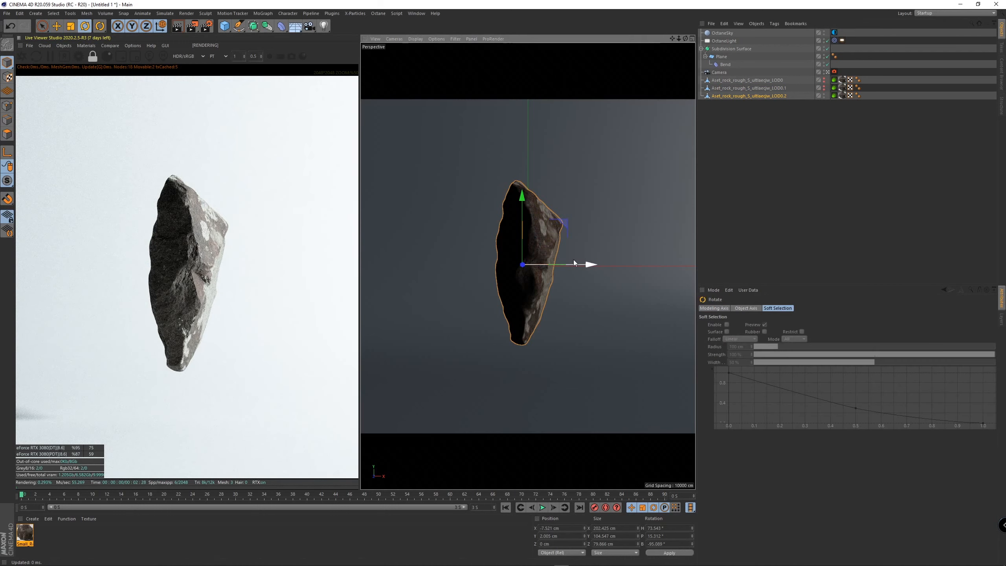
Rotate the second rock copy to a heading of about 61°, a pitch of about 9.4° and a bank of about -88°.
{"action": "left_click_drag", "start_coordinate": [533, 238], "coordinate": [562, 234]}
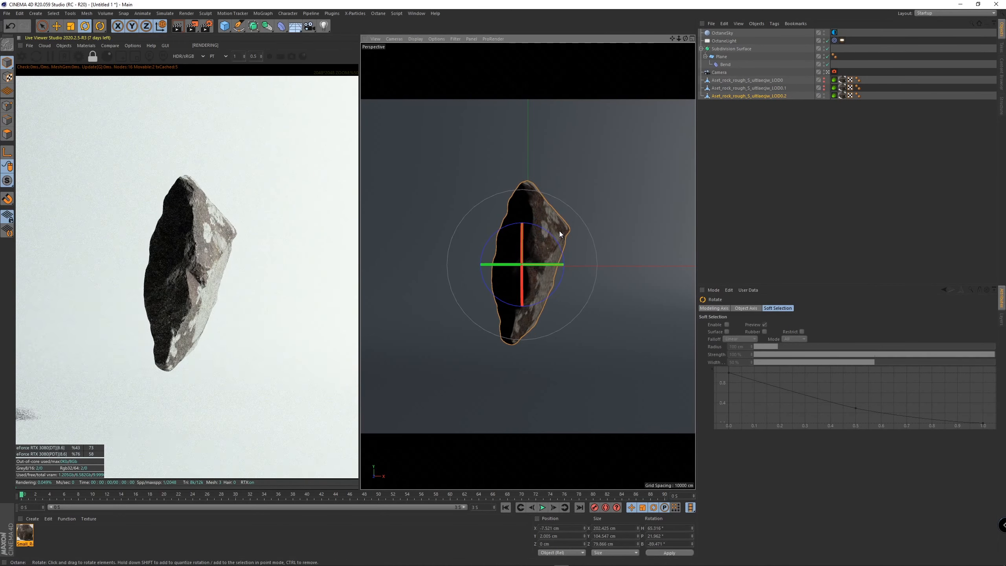
{"action": "scroll", "coordinate": [248, 271], "scroll_direction": "down", "scroll_amount": 2}
{"action": "scroll", "coordinate": [249, 271], "scroll_direction": "up", "scroll_amount": 1}
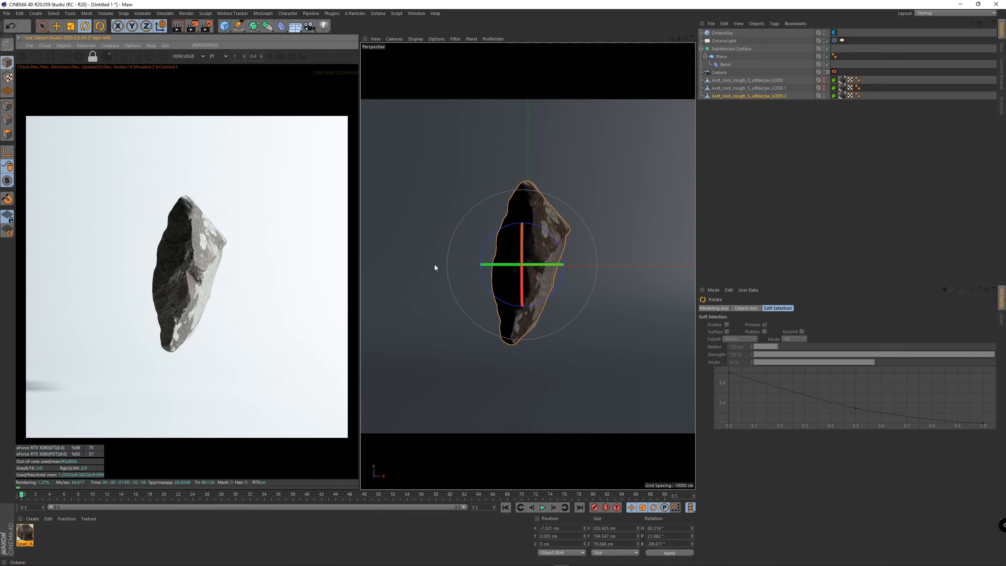
{"action": "left_click_drag", "start_coordinate": [531, 278], "coordinate": [543, 288]}
{"action": "left_click_drag", "start_coordinate": [517, 241], "coordinate": [494, 250]}
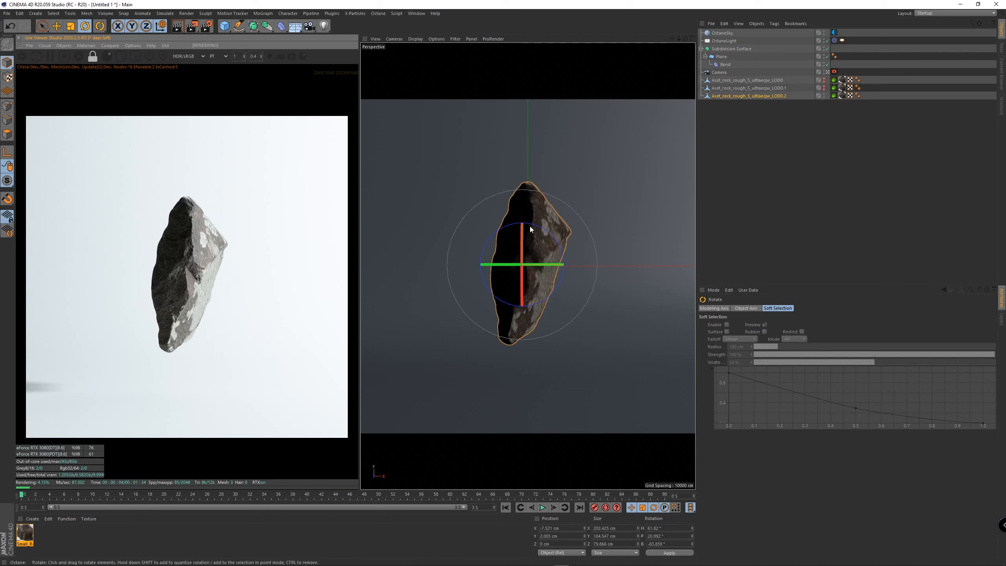
{"action": "left_click_drag", "start_coordinate": [512, 292], "coordinate": [533, 280]}
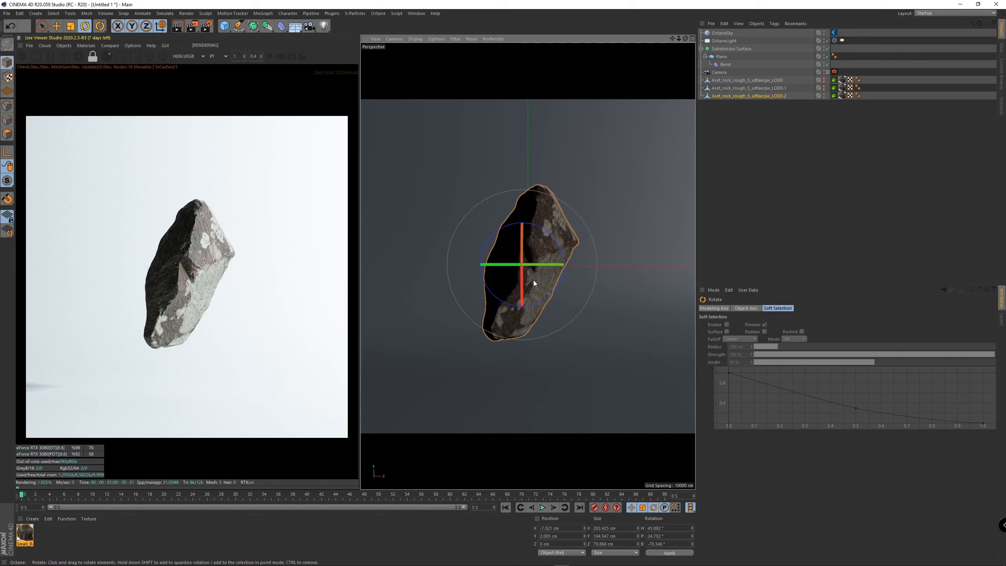
{"action": "left_click_drag", "start_coordinate": [545, 230], "coordinate": [531, 219]}
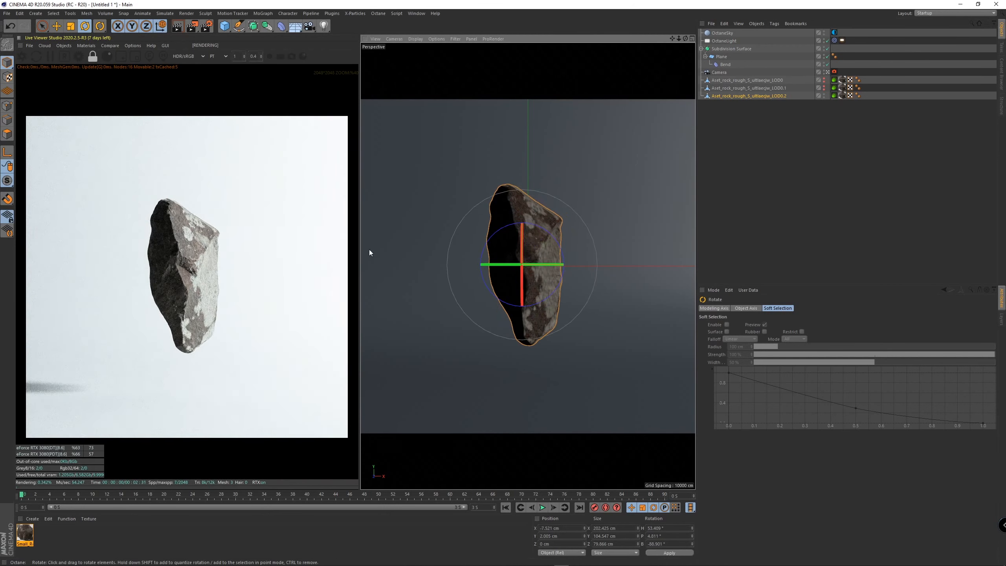
{"action": "scroll", "coordinate": [134, 269], "scroll_direction": "down", "scroll_amount": 1}
{"action": "scroll", "coordinate": [133, 269], "scroll_direction": "up", "scroll_amount": 1}
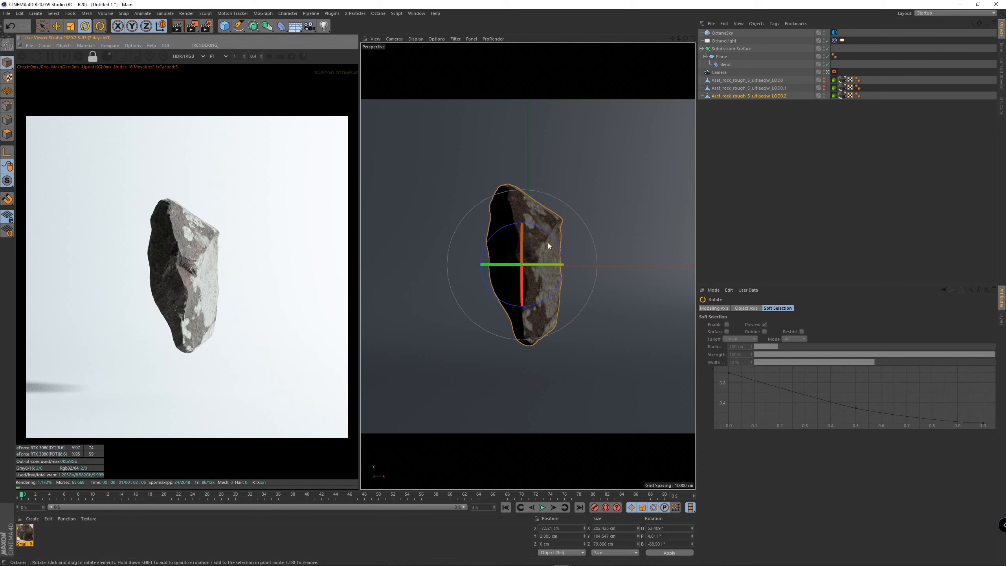
{"action": "mouse_move", "coordinate": [538, 237]}
{"action": "left_mouse_down"}
{"action": "mouse_move", "coordinate": [563, 245]}
{"action": "mouse_move", "coordinate": [500, 233]}
{"action": "mouse_move", "coordinate": [499, 258]}
{"action": "mouse_move", "coordinate": [513, 237]}
{"action": "mouse_move", "coordinate": [540, 234]}
{"action": "left_mouse_up"}
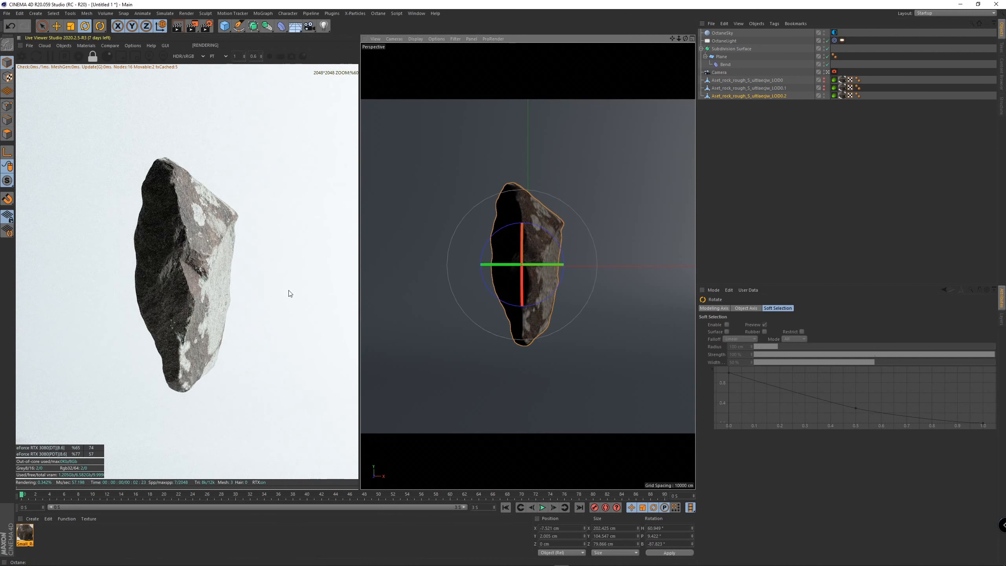
{"action": "scroll", "coordinate": [248, 297], "scroll_direction": "down", "scroll_amount": 1}
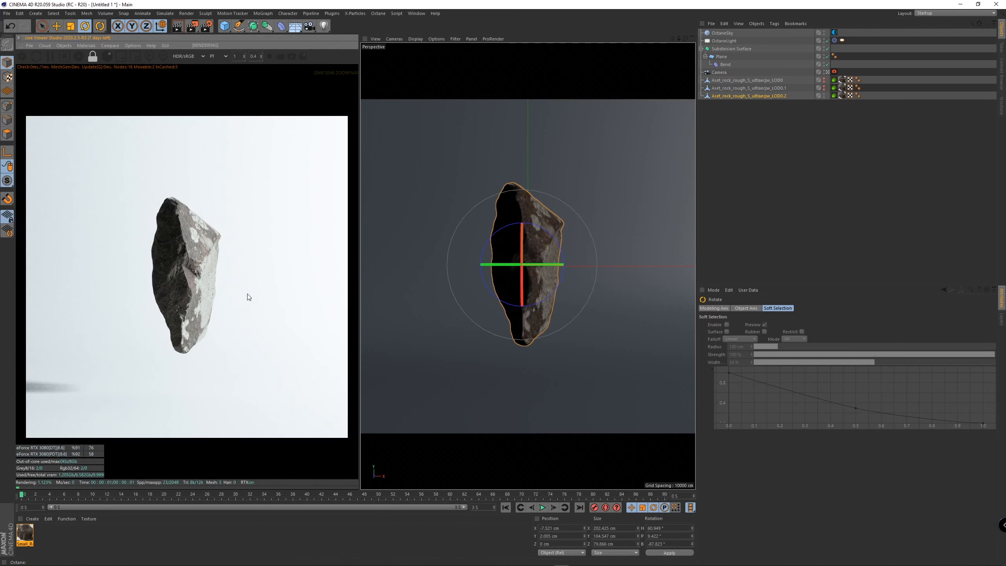
Compare the original rock with the second rotated copy by toggling their visibility, and examine the copy in the render.
{"action": "left_click", "coordinate": [825, 94]}
{"action": "left_click", "coordinate": [824, 80]}
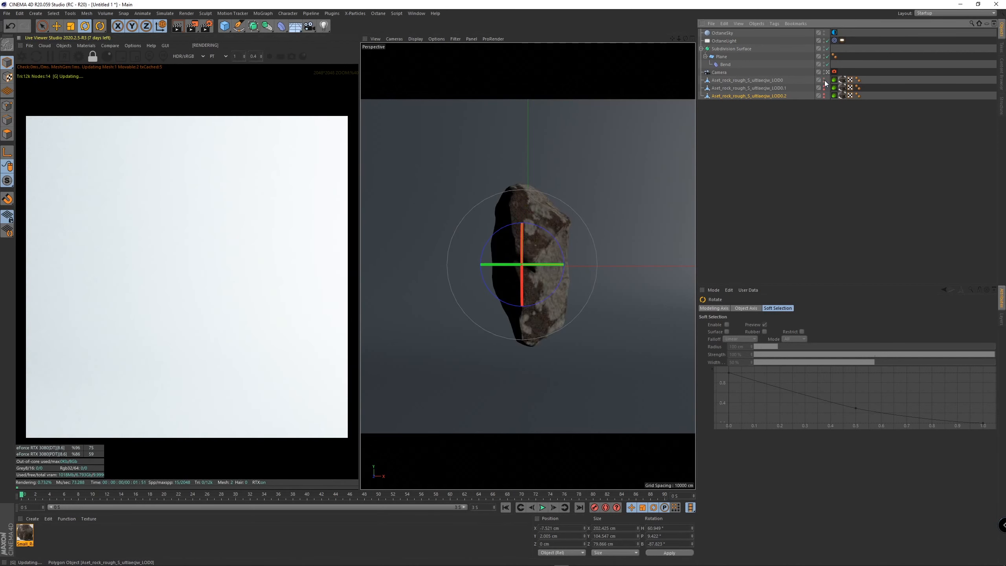
{"action": "left_click", "coordinate": [824, 80]}
{"action": "left_click", "coordinate": [825, 96]}
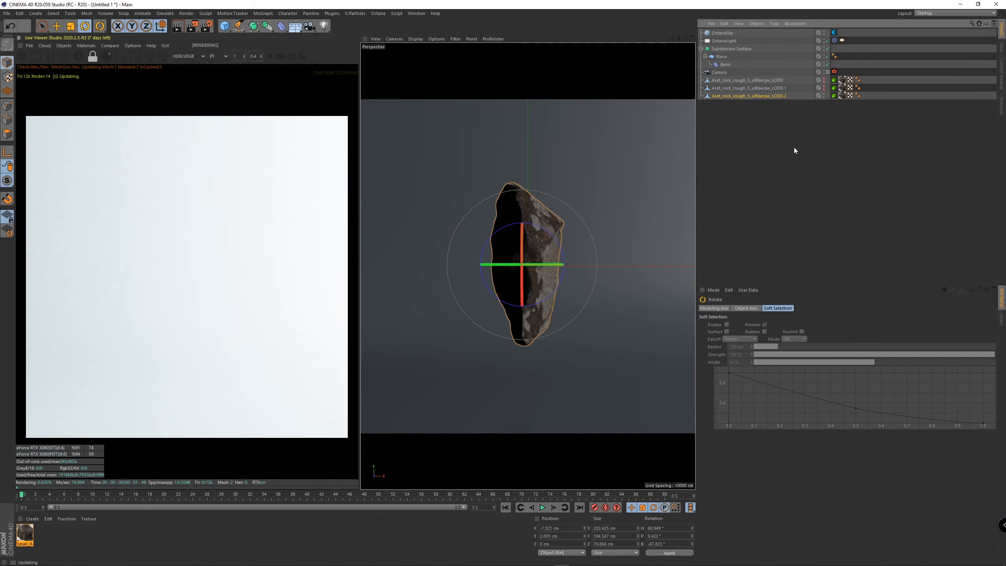
{"action": "scroll", "coordinate": [174, 339], "scroll_direction": "down", "scroll_amount": 1}
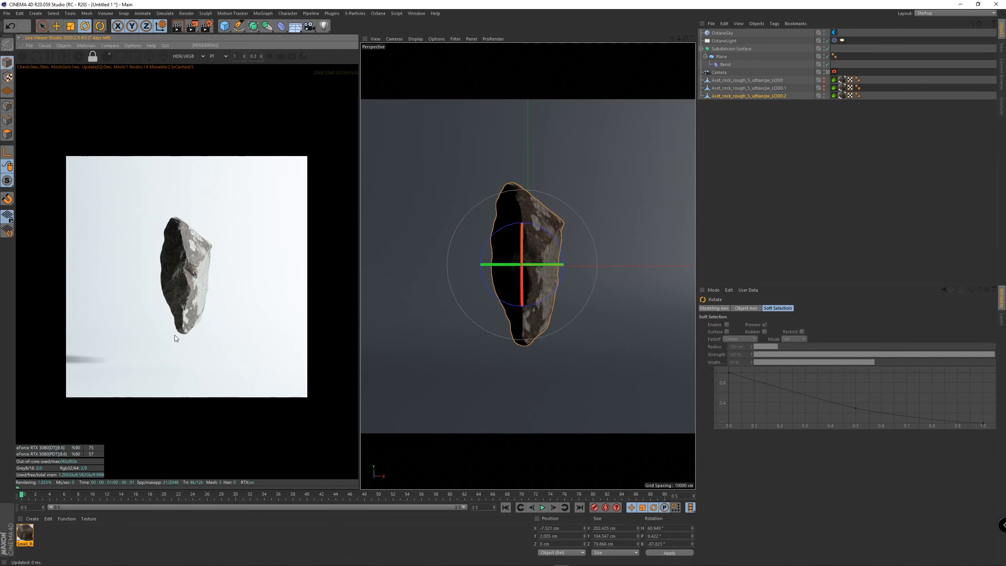
{"action": "scroll", "coordinate": [175, 339], "scroll_direction": "up", "scroll_amount": 3}
{"action": "scroll", "coordinate": [181, 353], "scroll_direction": "down", "scroll_amount": 2}
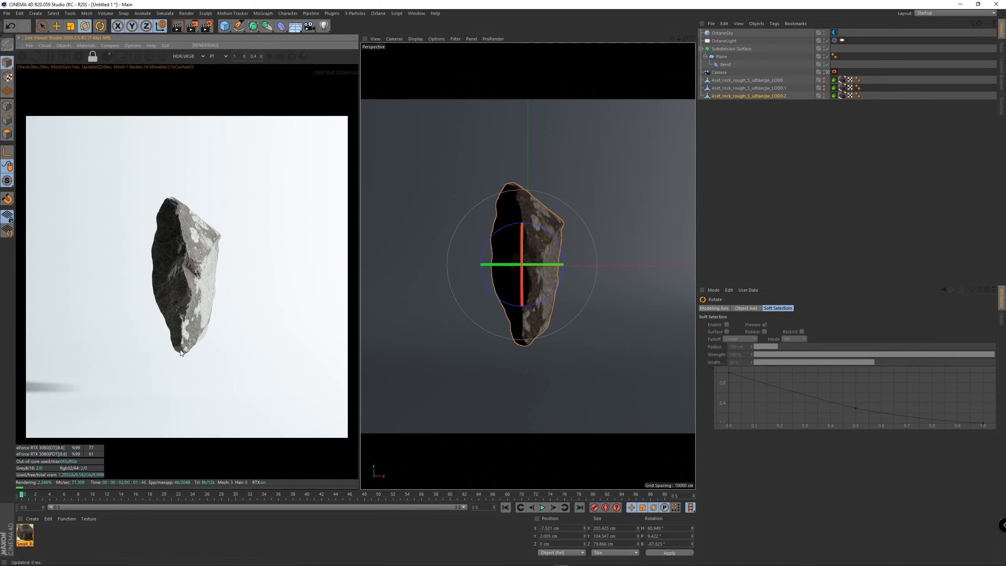
{"action": "scroll", "coordinate": [181, 352], "scroll_direction": "up", "scroll_amount": 2}
{"action": "scroll", "coordinate": [181, 352], "scroll_direction": "down", "scroll_amount": 2}
Disable the second GPU, Gpu1 NVIDIA GeForce RTX 3080, in the Octane device settings and close them.
{"action": "left_click", "coordinate": [81, 59]}
{"action": "left_click", "coordinate": [70, 22]}
{"action": "left_click_drag", "start_coordinate": [107, 8], "coordinate": [455, 61]}
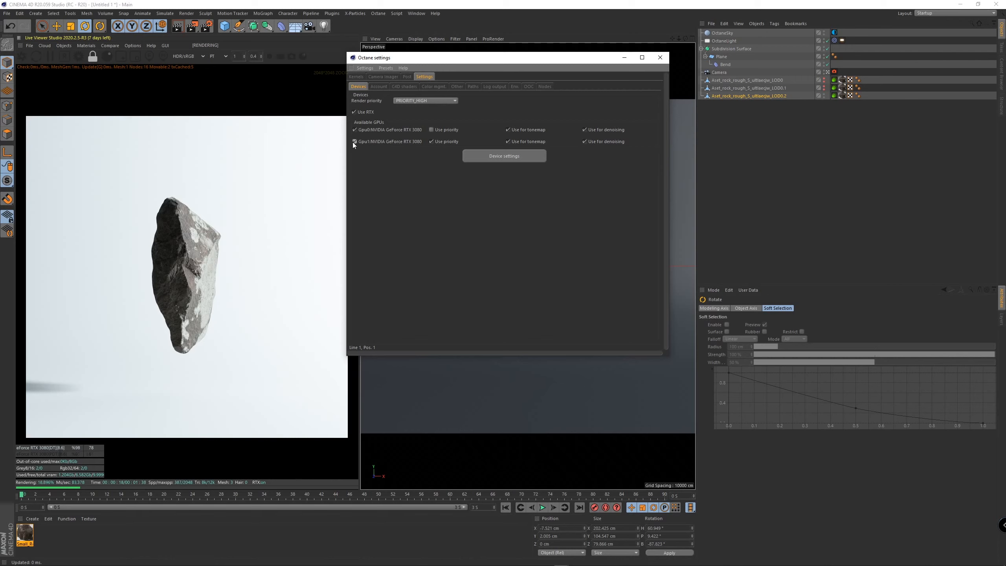
{"action": "left_click", "coordinate": [660, 58]}
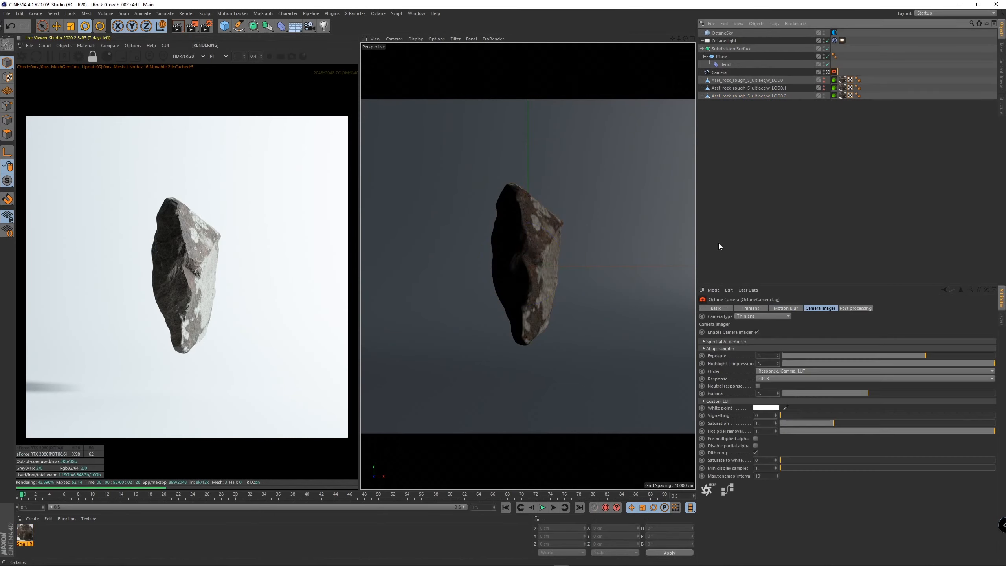
{"action": "left_click", "coordinate": [719, 243]}
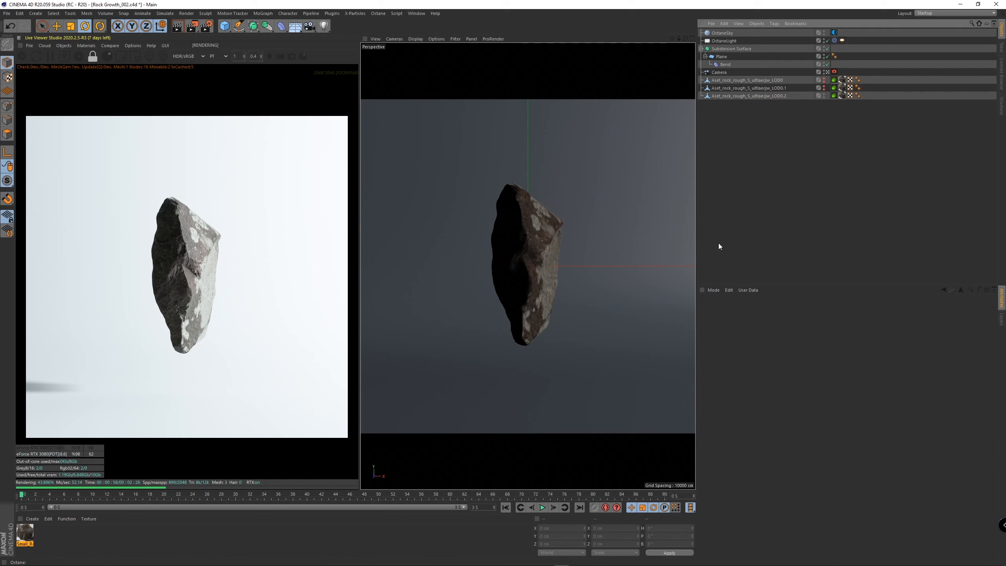
{"action": "left_click", "coordinate": [835, 72]}
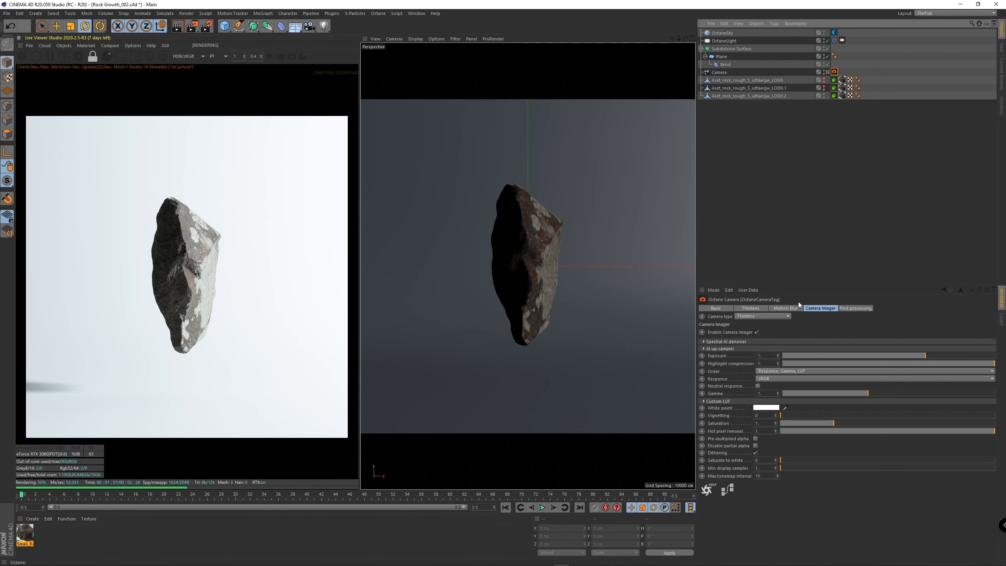
{"action": "left_click", "coordinate": [772, 173]}
Leave the camera view, duplicate the OctaneLight and disable the original light so that only the copy illuminates the rock.
{"action": "left_click", "coordinate": [728, 41]}
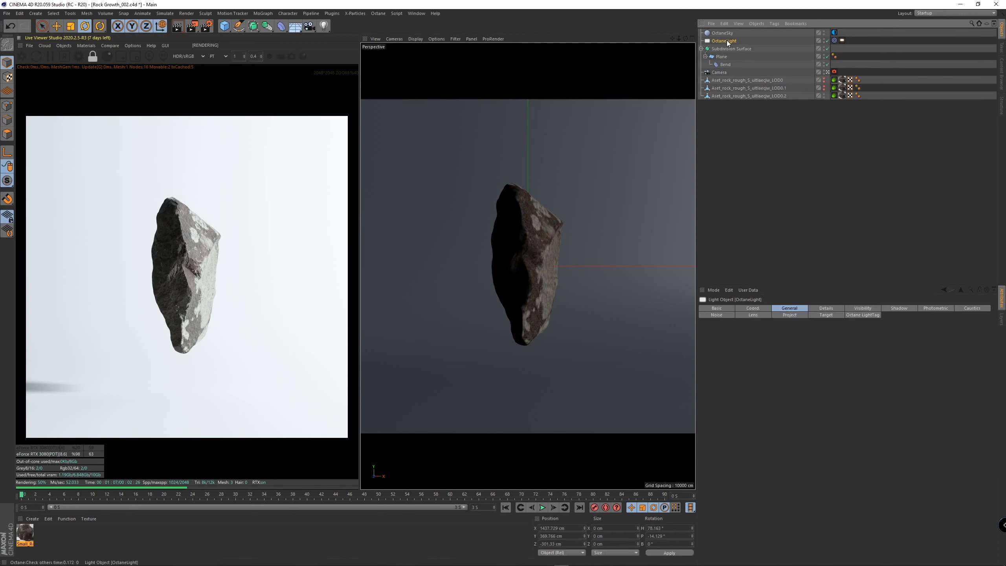
{"action": "left_click", "coordinate": [827, 73]}
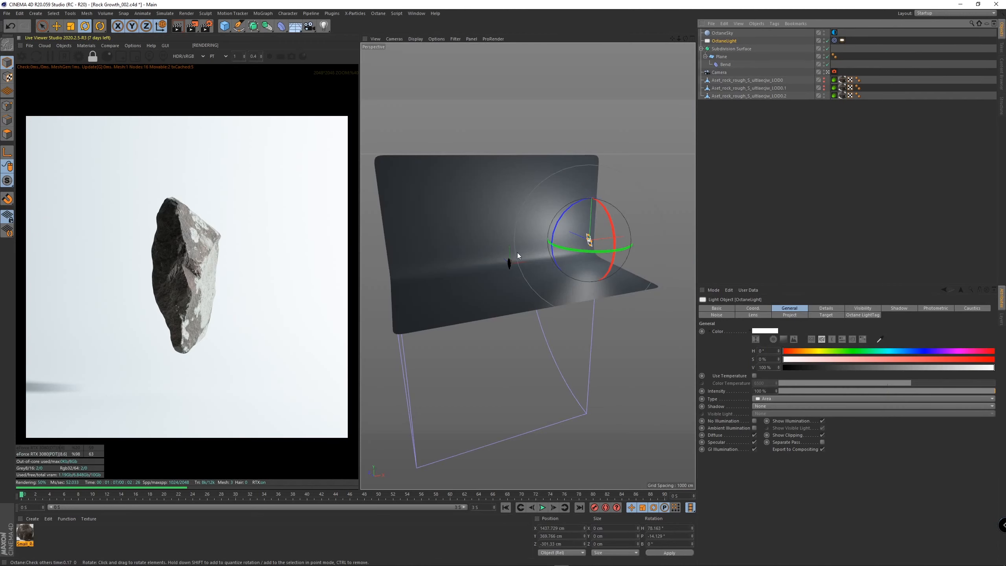
{"action": "key", "text": "e"}
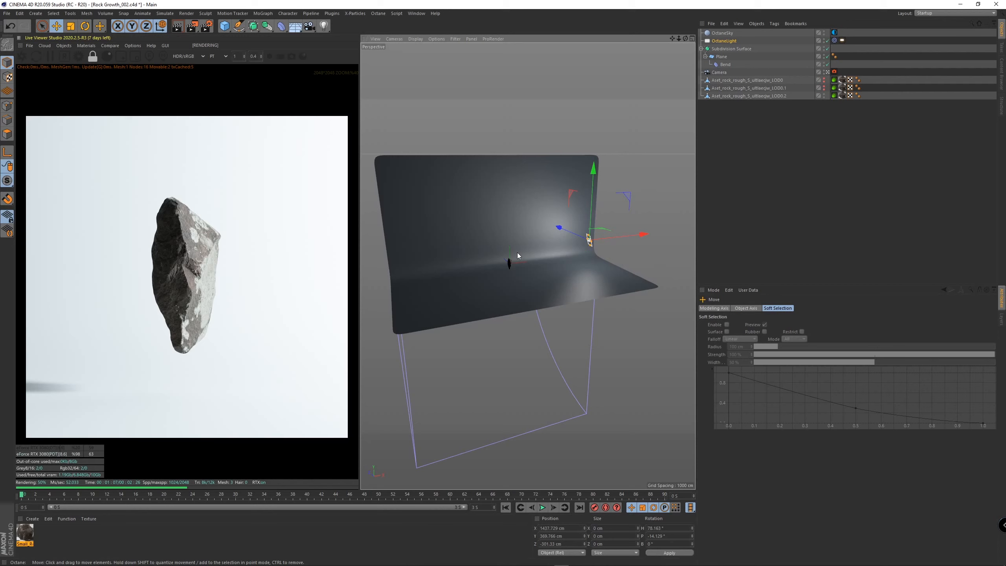
{"action": "scroll", "coordinate": [518, 252], "scroll_direction": "up", "scroll_amount": 2}
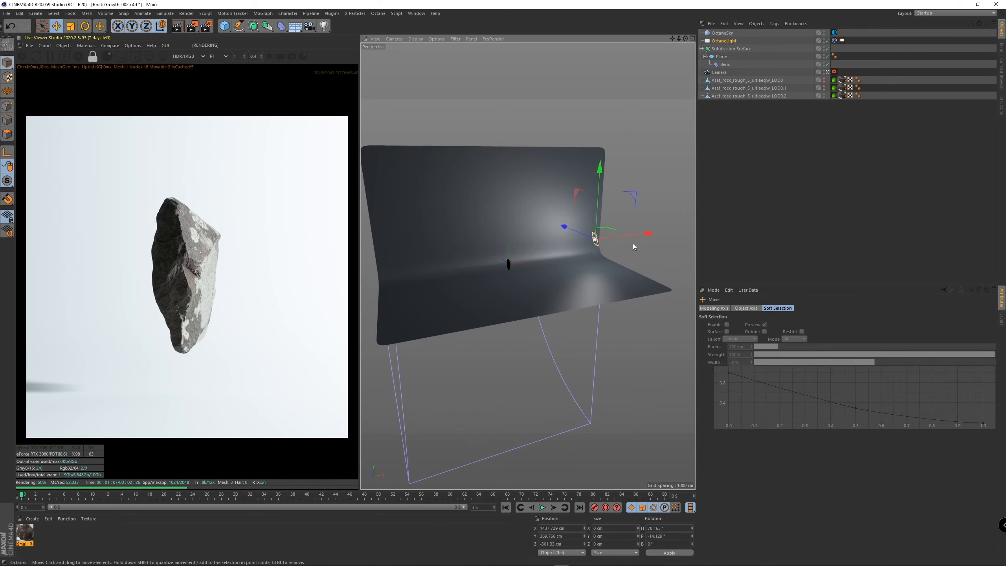
{"action": "left_click_drag", "start_coordinate": [722, 41], "coordinate": [724, 45], "text": "ctrl"}
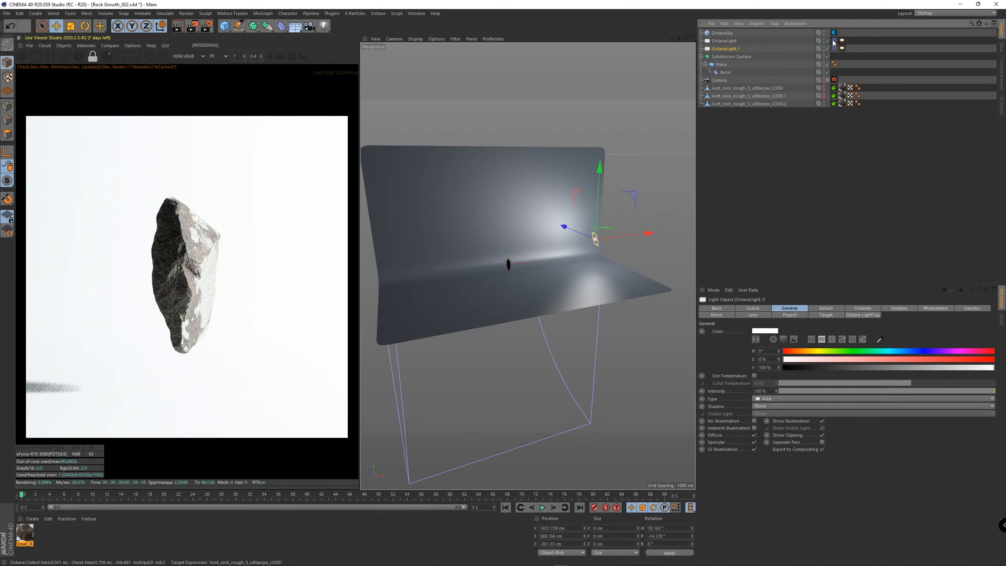
{"action": "left_click", "coordinate": [828, 41]}
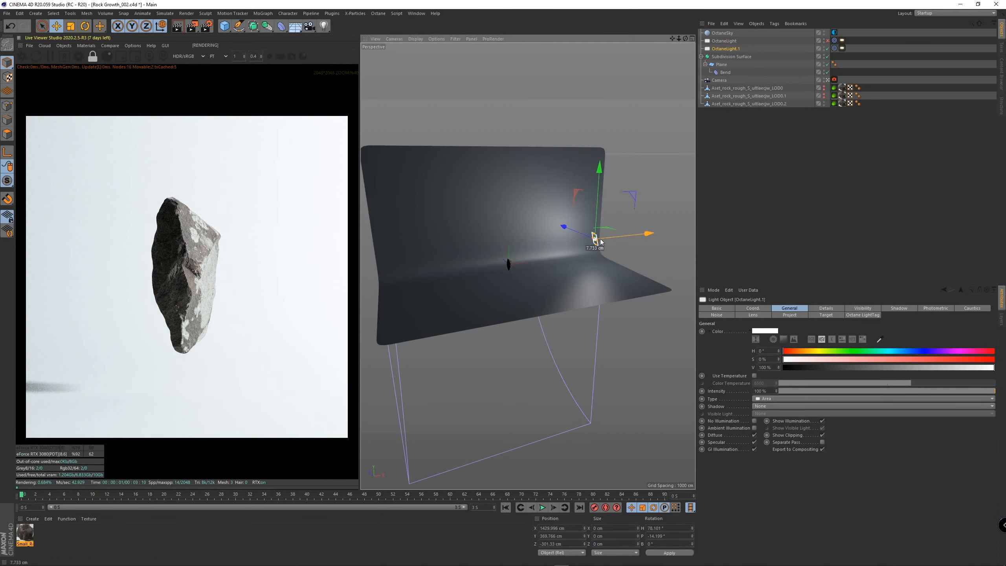
Move the duplicate light to the opposite side of the rock, to about Y 200 cm and Z 18 cm.
{"action": "left_click_drag", "start_coordinate": [612, 236], "coordinate": [495, 254]}
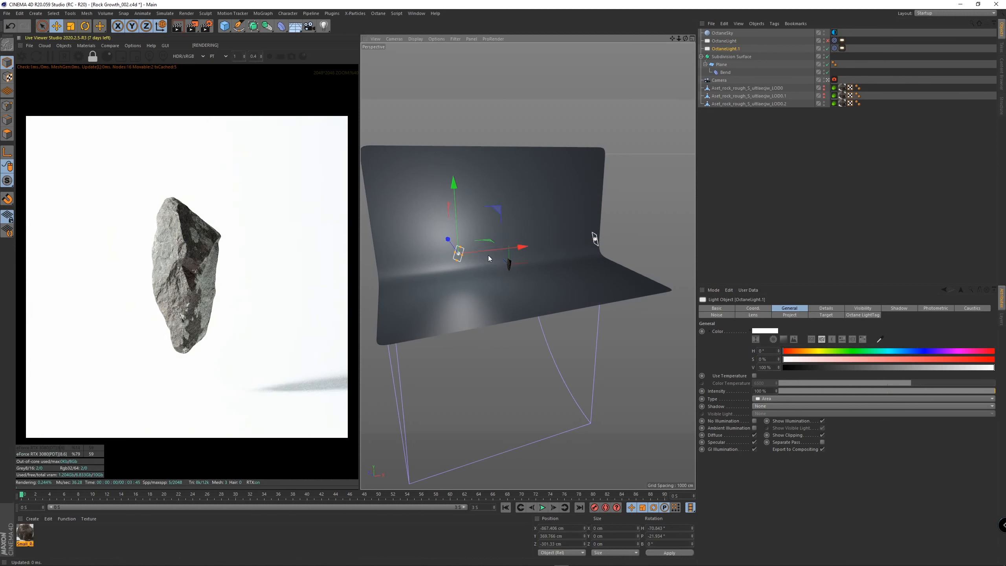
{"action": "scroll", "coordinate": [205, 273], "scroll_direction": "up", "scroll_amount": 3}
{"action": "scroll", "coordinate": [234, 278], "scroll_direction": "down", "scroll_amount": 1}
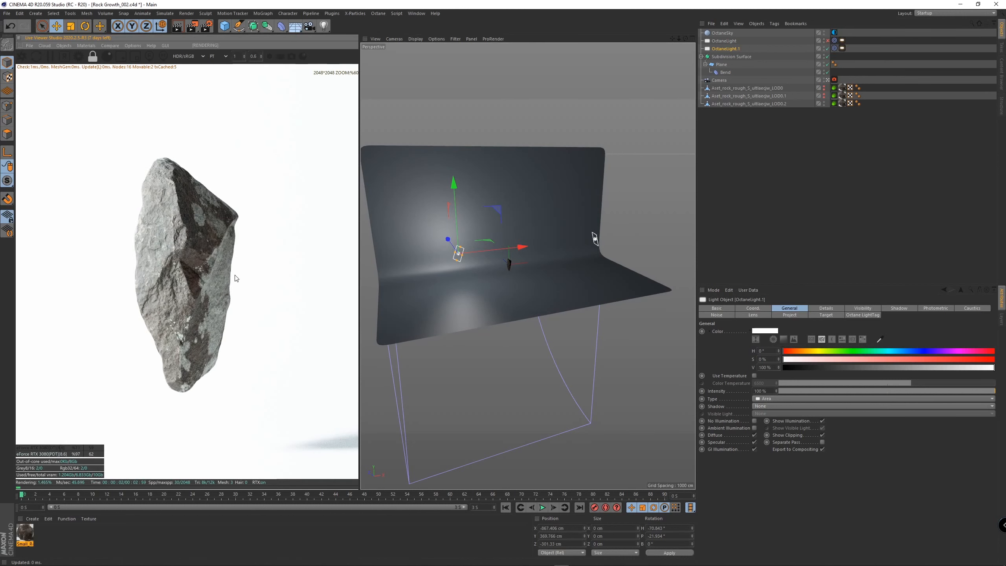
{"action": "left_click_drag", "start_coordinate": [460, 274], "coordinate": [538, 277], "text": "alt"}
{"action": "left_click_drag", "start_coordinate": [431, 243], "coordinate": [465, 235]}
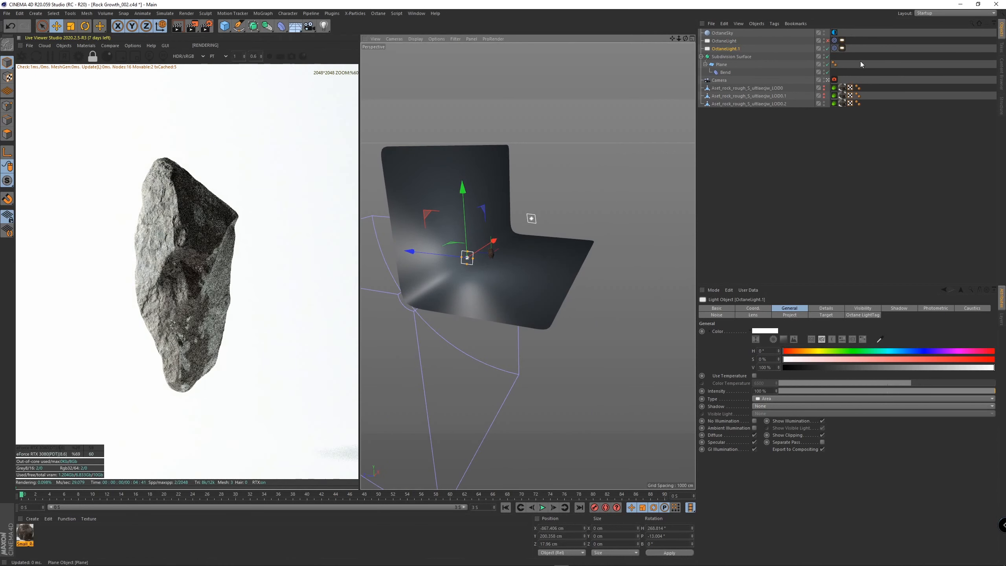
Set the duplicate light's power to 10000 and reduce its area size to 50 by 50 cm.
{"action": "left_click", "coordinate": [842, 48]}
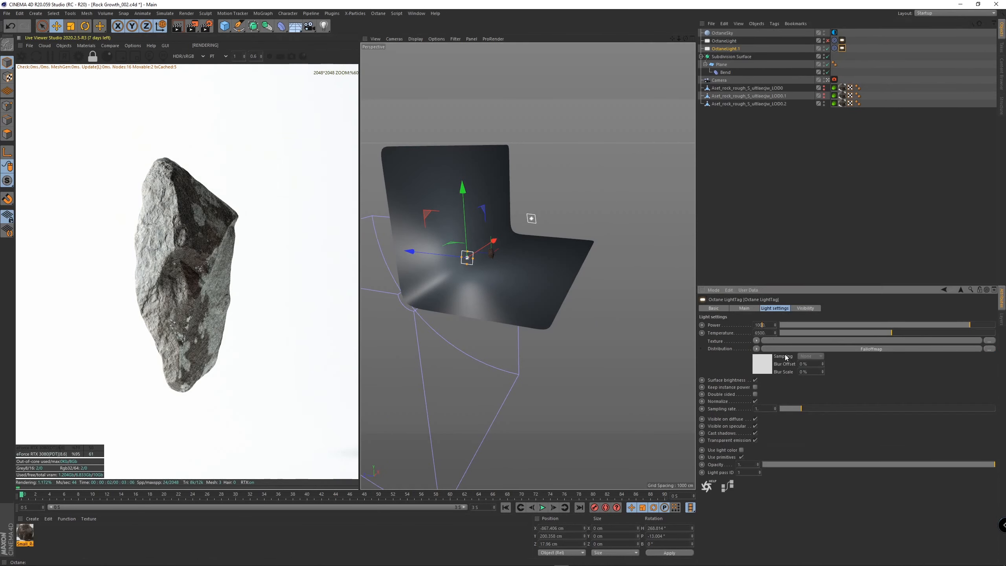
{"action": "left_click", "coordinate": [843, 50]}
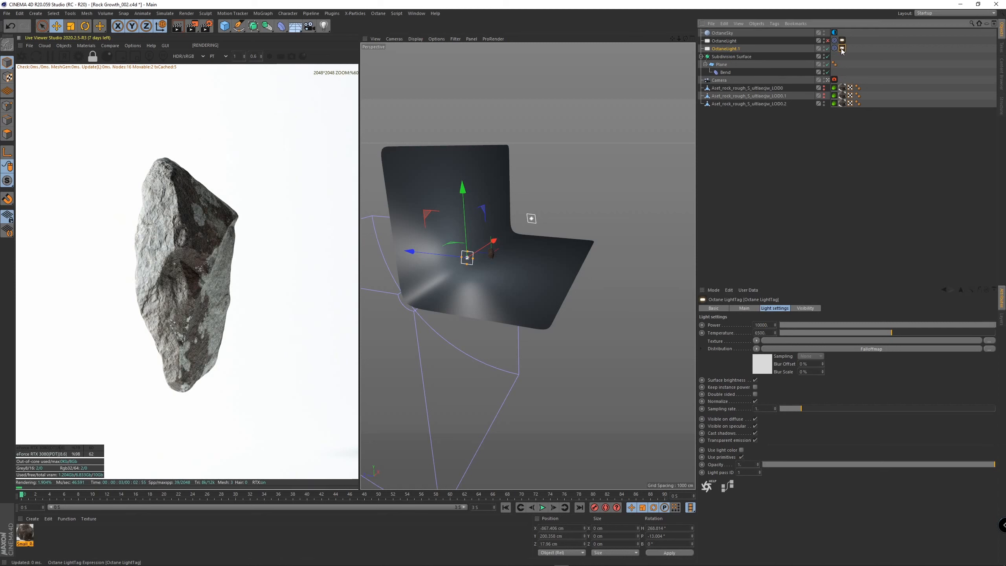
{"action": "left_click", "coordinate": [727, 49]}
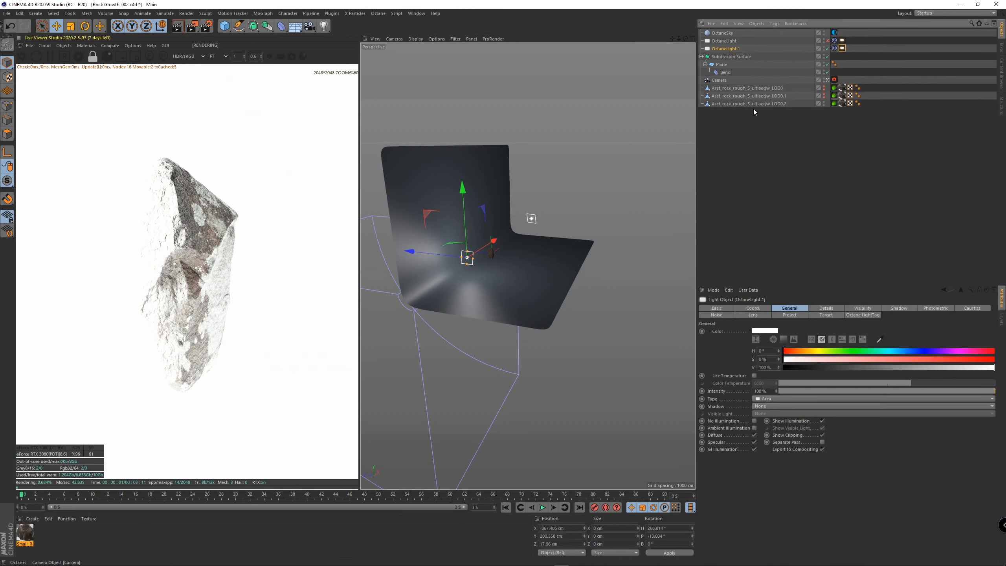
{"action": "left_click", "coordinate": [824, 308]}
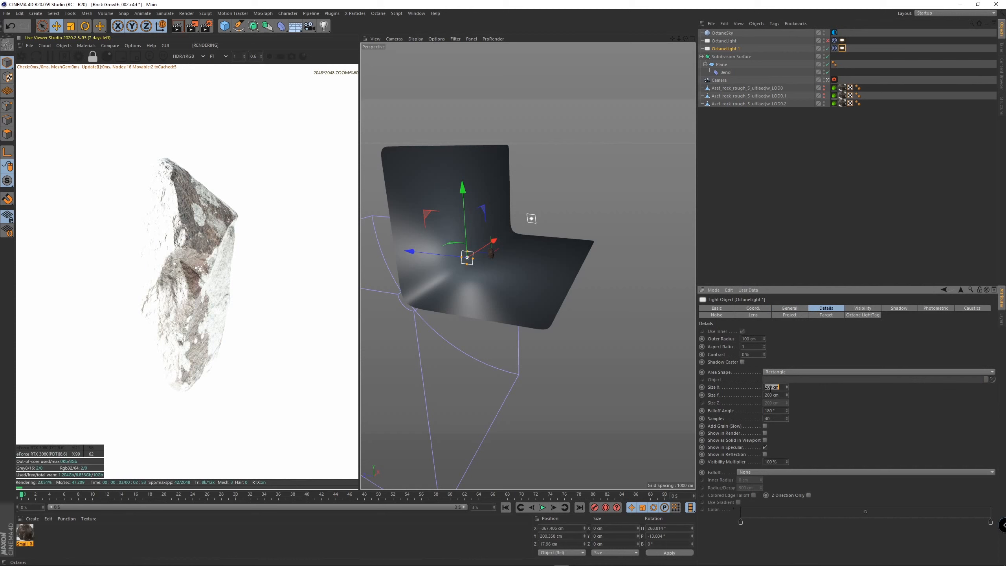
{"action": "type", "text": "50"}
{"action": "key", "text": "Return"}
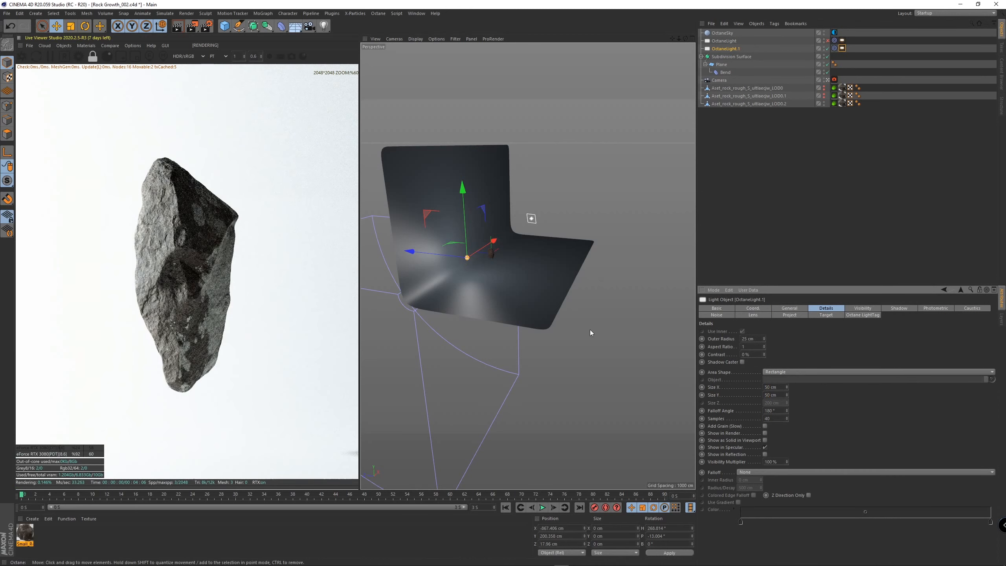
Move the duplicate light closer to the rock and higher, to about X -415 cm and Y 452 cm, and inspect the rock's surface in the render.
{"action": "left_click_drag", "start_coordinate": [481, 249], "coordinate": [444, 265]}
{"action": "scroll", "coordinate": [295, 308], "scroll_direction": "down", "scroll_amount": 3}
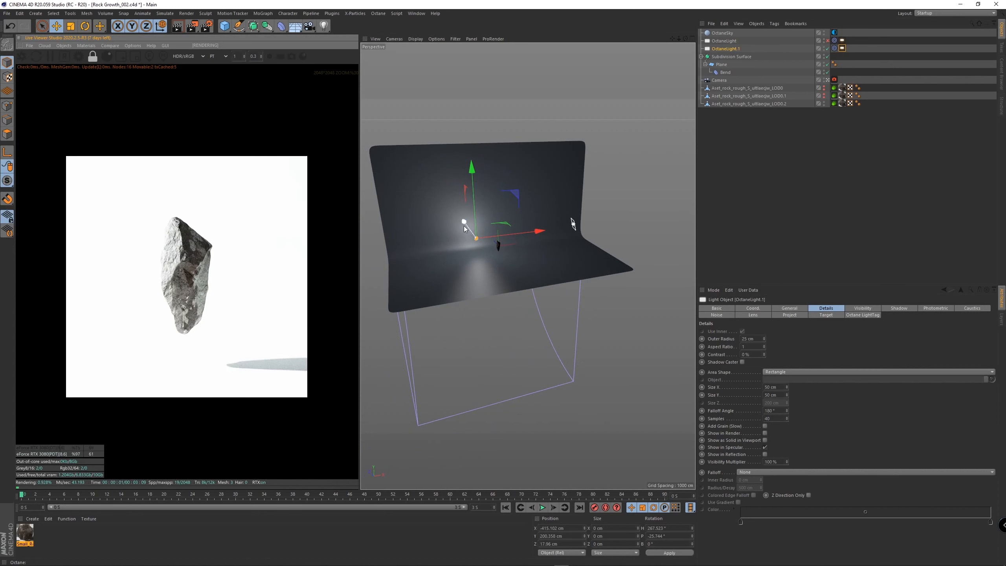
{"action": "left_click_drag", "start_coordinate": [472, 211], "coordinate": [470, 195]}
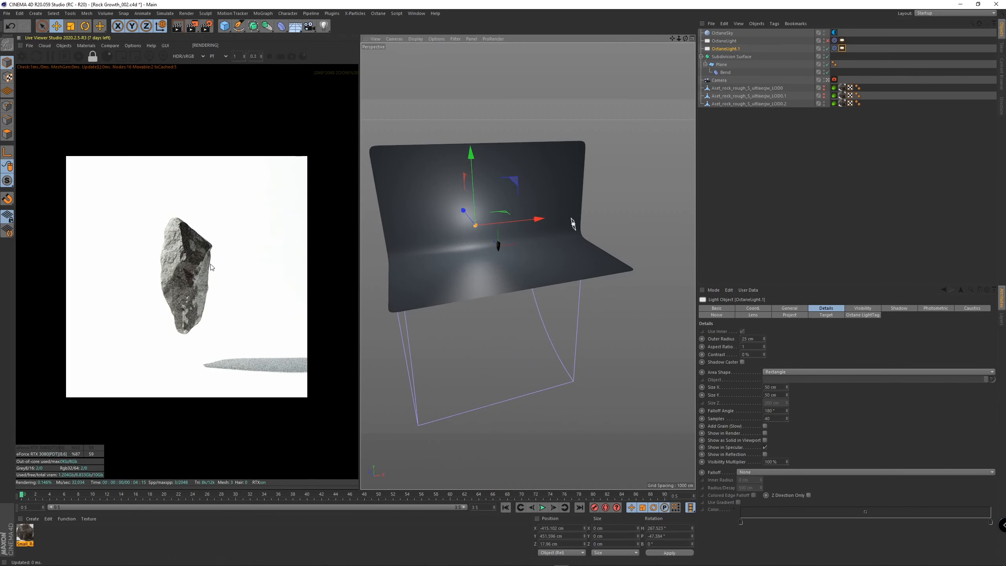
{"action": "scroll", "coordinate": [203, 272], "scroll_direction": "up", "scroll_amount": 3}
{"action": "scroll", "coordinate": [202, 272], "scroll_direction": "up", "scroll_amount": 2}
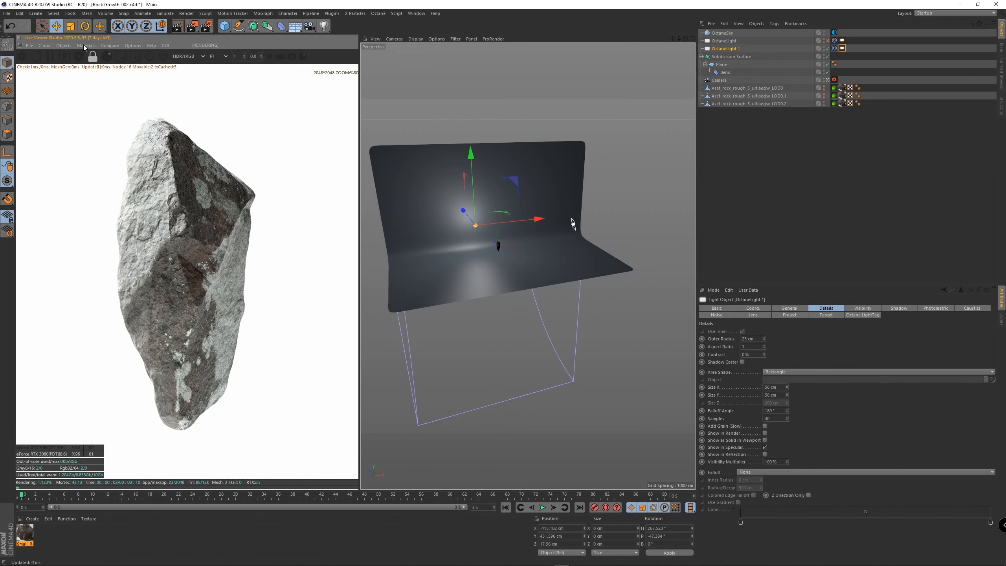
Set the gamma of the rock material's roughness color correction to about 1.15 in the Octane Node Editor and close the editor.
{"action": "left_click", "coordinate": [84, 46]}
{"action": "left_click", "coordinate": [95, 62]}
{"action": "left_click_drag", "start_coordinate": [256, 150], "coordinate": [473, 112]}
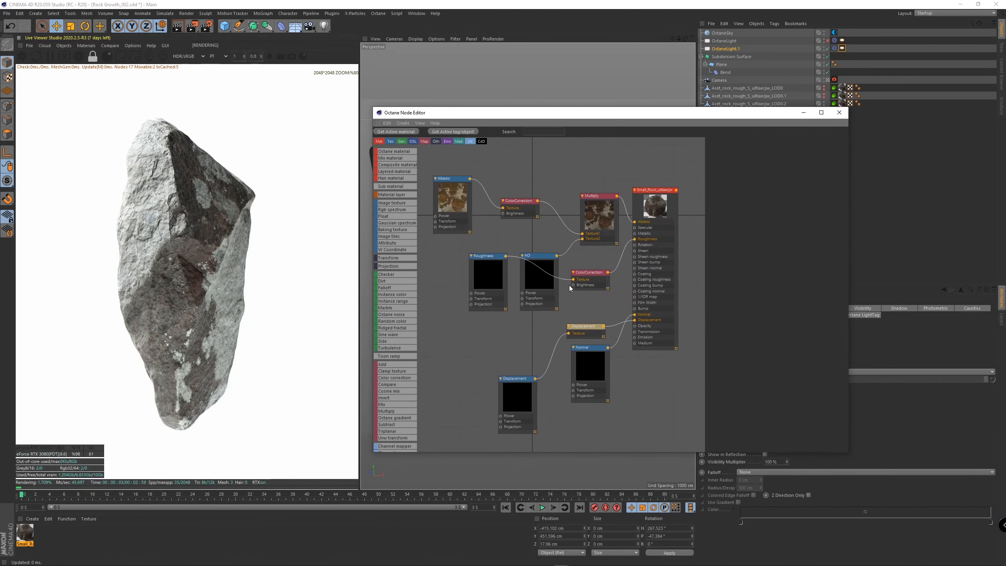
{"action": "left_click", "coordinate": [579, 284]}
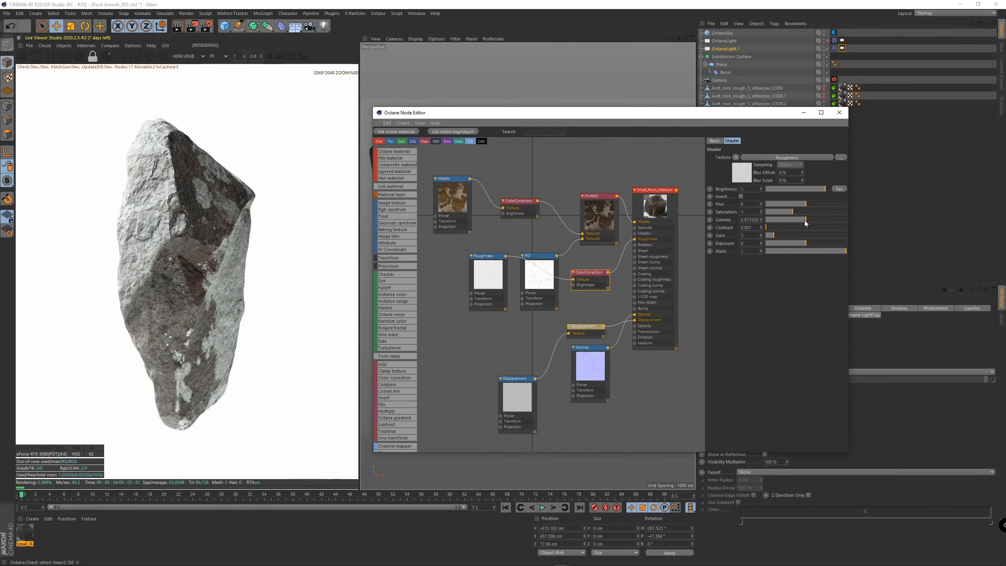
{"action": "left_click_drag", "start_coordinate": [805, 223], "coordinate": [808, 221]}
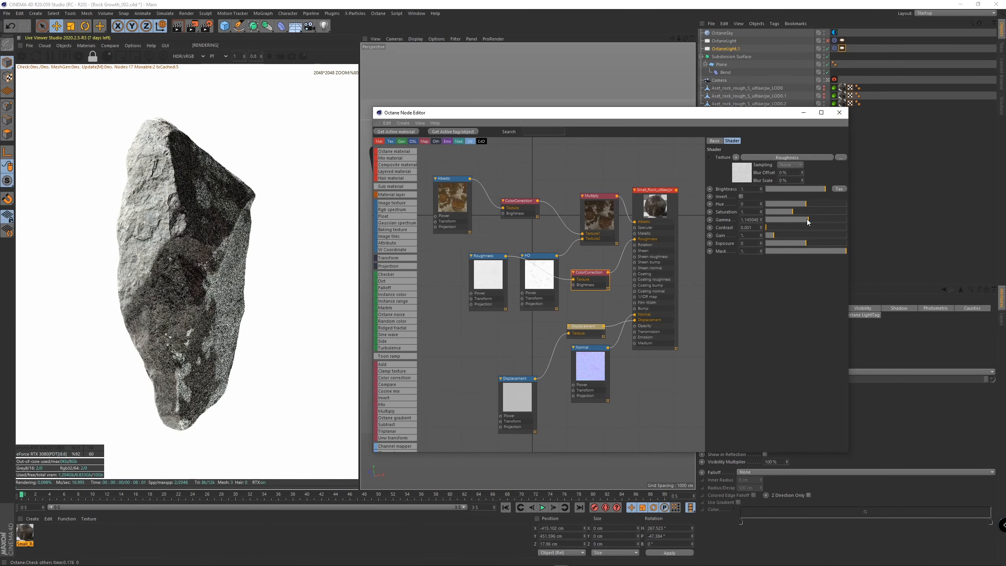
{"action": "scroll", "coordinate": [266, 262], "scroll_direction": "down", "scroll_amount": 4}
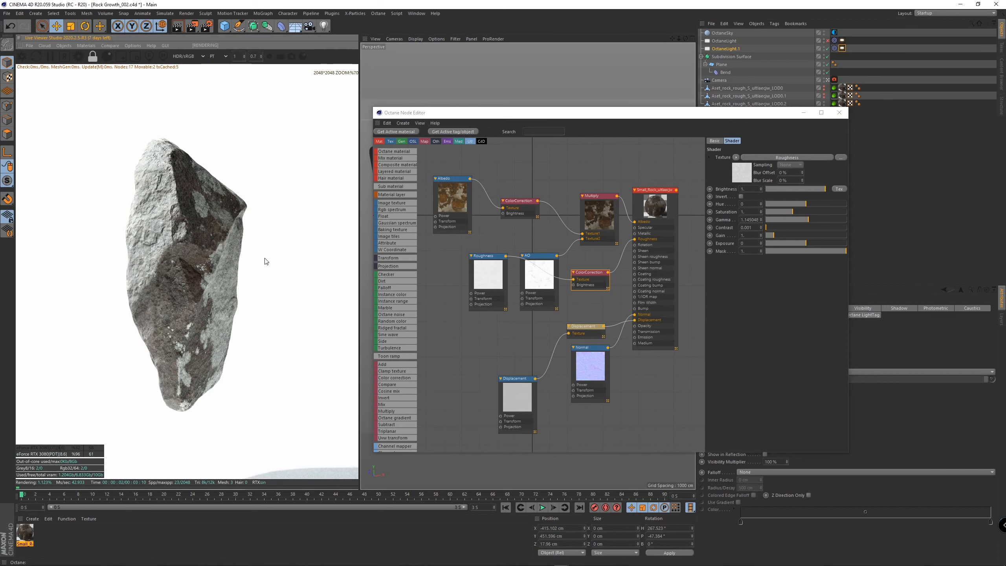
{"action": "left_click", "coordinate": [845, 112]}
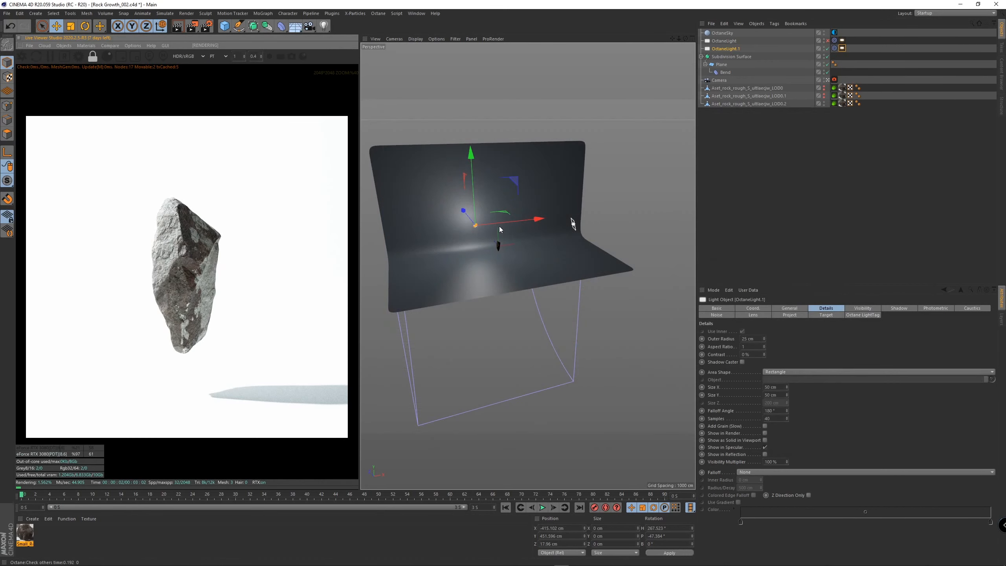
Move the duplicate light back across the rock to about X 637, Y 552 and Z 139 cm, and inspect the rock up close.
{"action": "left_click_drag", "start_coordinate": [507, 226], "coordinate": [555, 218]}
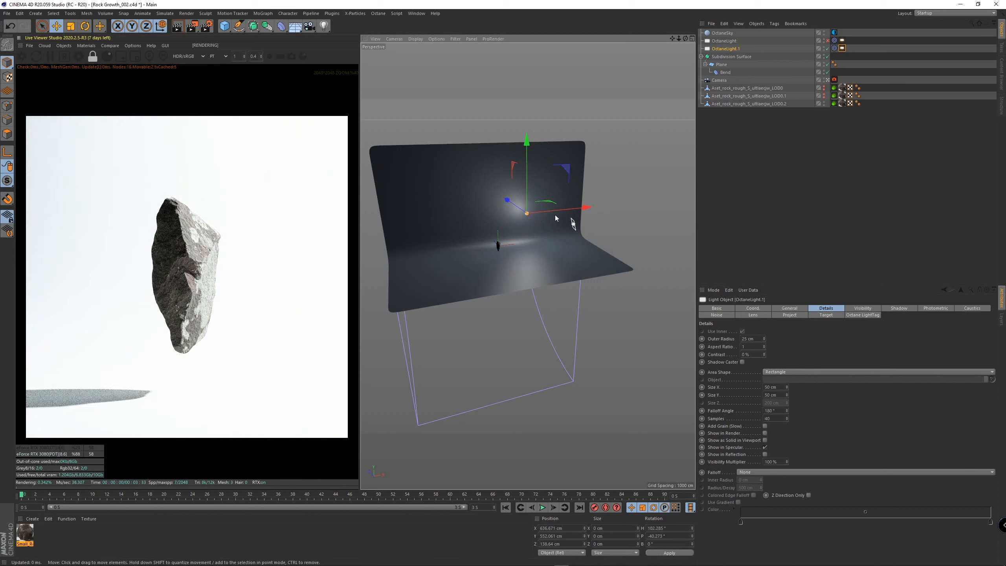
{"action": "scroll", "coordinate": [200, 283], "scroll_direction": "up", "scroll_amount": 6}
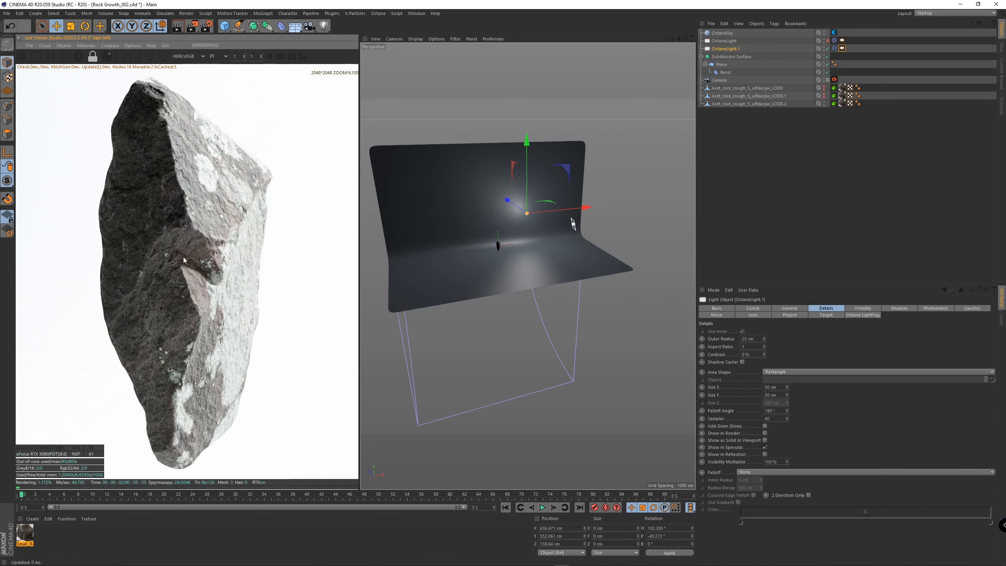
Swap the duplicate light for the original one and examine how the rock renders up close and as a whole.
{"action": "left_click", "coordinate": [828, 41]}
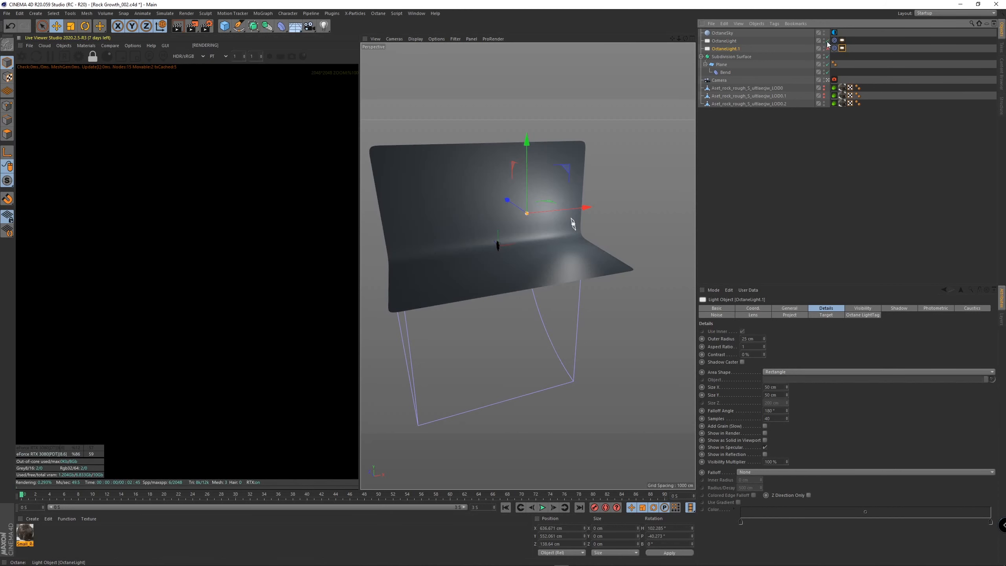
{"action": "left_click", "coordinate": [792, 155]}
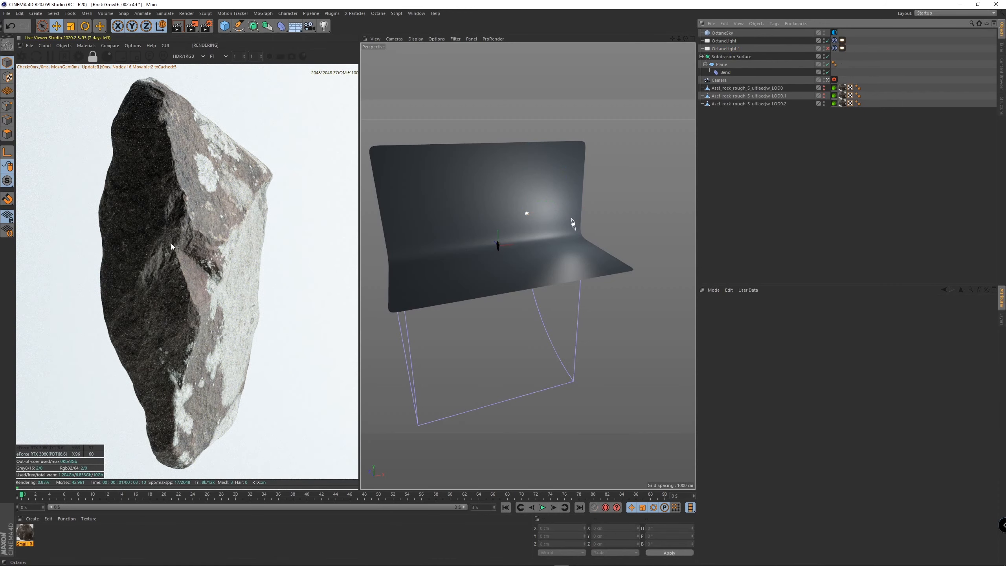
{"action": "scroll", "coordinate": [203, 262], "scroll_direction": "down", "scroll_amount": 7}
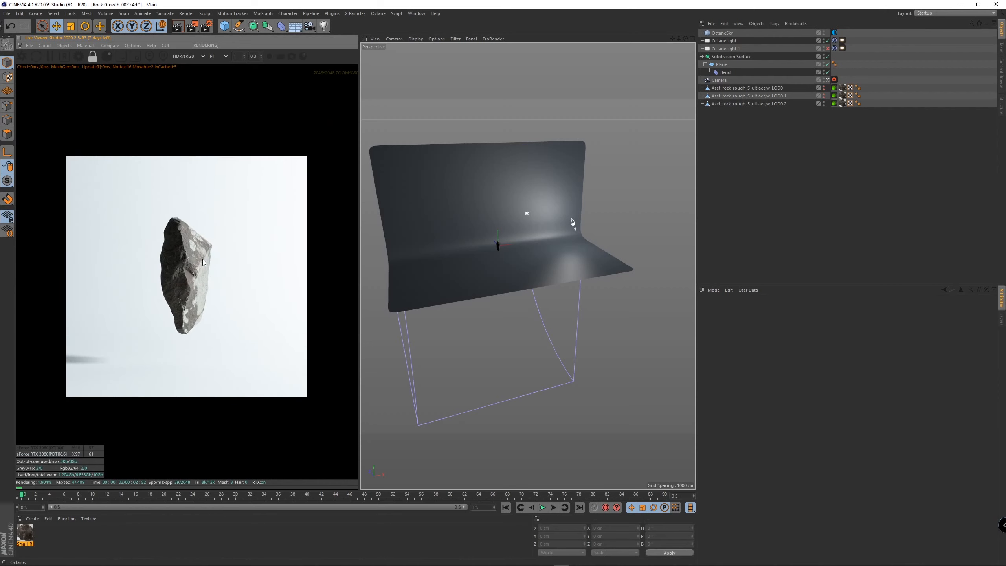
Switch back to the duplicate light and lower it to about Y 146 cm, shifting it in depth and slightly sideways.
{"action": "left_click", "coordinate": [828, 40]}
{"action": "left_click", "coordinate": [828, 49]}
{"action": "left_click", "coordinate": [729, 49]}
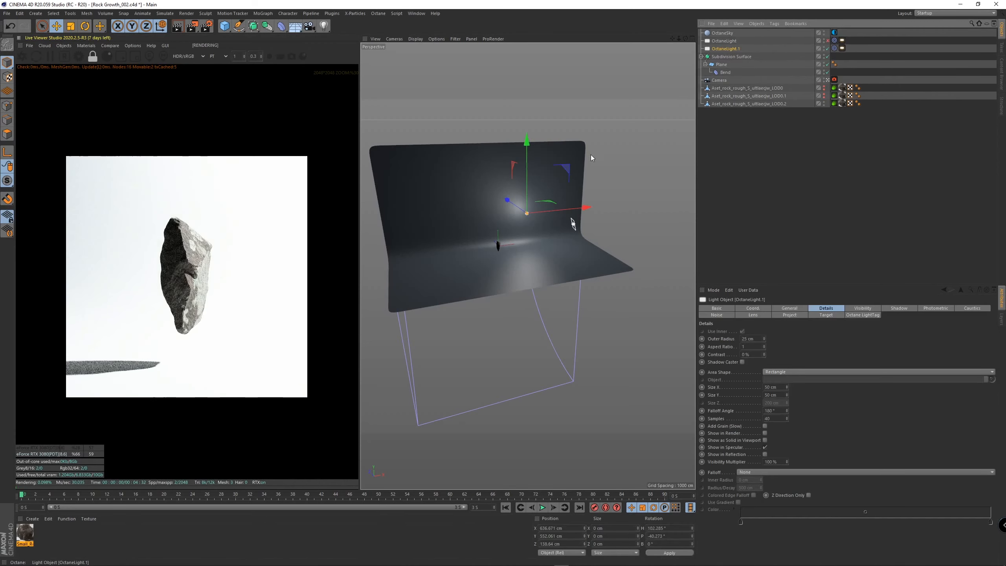
{"action": "left_click_drag", "start_coordinate": [508, 201], "coordinate": [530, 207]}
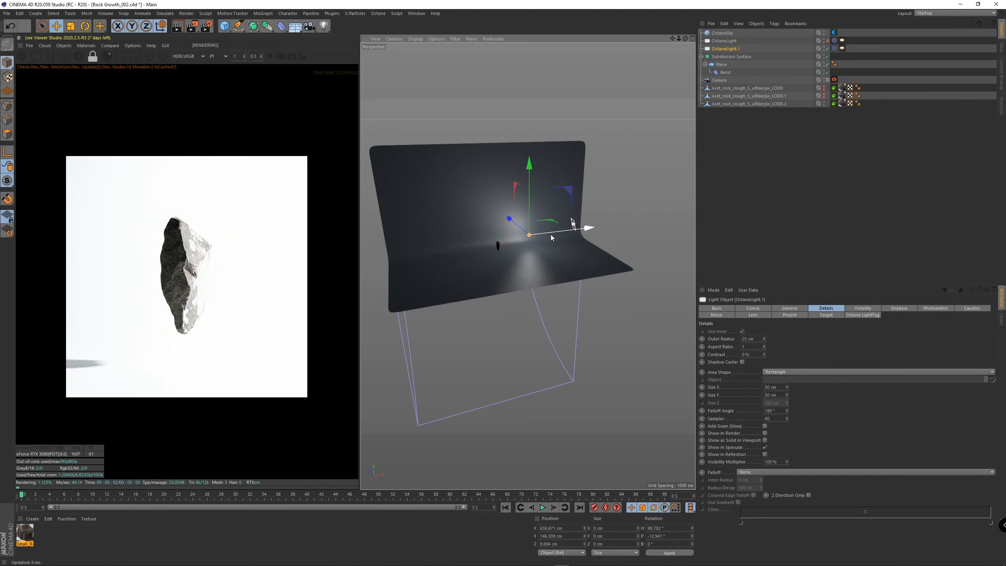
{"action": "left_click_drag", "start_coordinate": [550, 234], "coordinate": [554, 233]}
Move the subdivided backdrop up to about Y -115 cm and shift it in depth, and inspect the rock's shadow in the render.
{"action": "left_click", "coordinate": [547, 262]}
{"action": "left_click_drag", "start_coordinate": [464, 258], "coordinate": [481, 259], "text": "alt"}
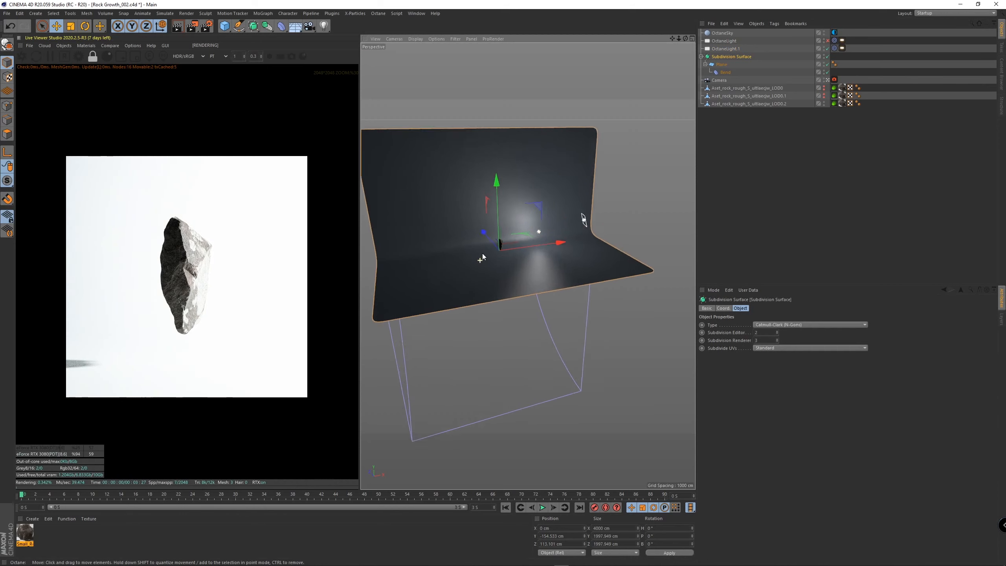
{"action": "right_click_drag", "start_coordinate": [481, 258], "coordinate": [510, 254], "text": "alt"}
{"action": "mouse_move", "coordinate": [509, 255]}
{"action": "left_mouse_down", "text": "alt"}
{"action": "mouse_move", "coordinate": [553, 234]}
{"action": "mouse_move", "coordinate": [502, 213]}
{"action": "mouse_move", "coordinate": [505, 250]}
{"action": "left_mouse_up", "text": "alt"}
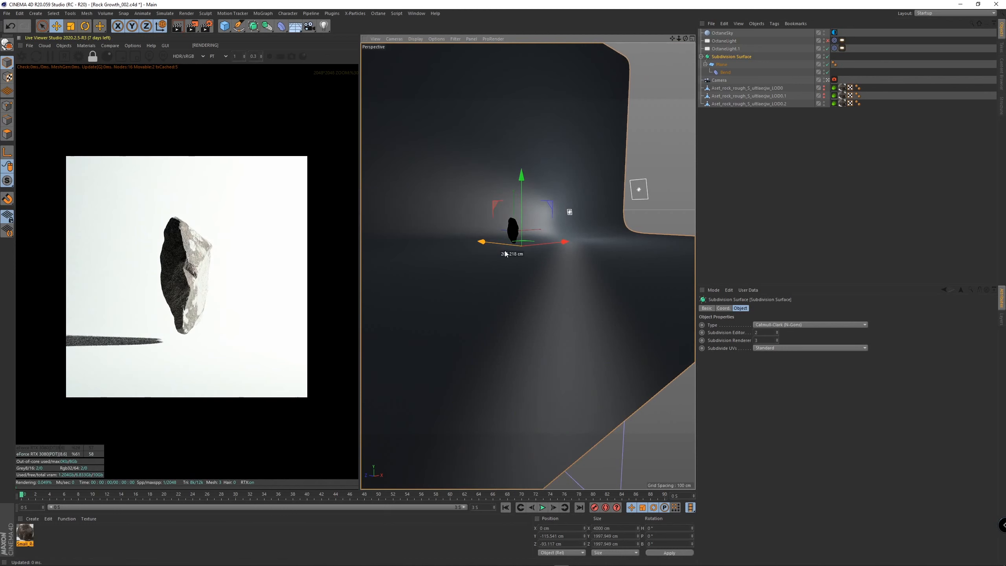
{"action": "scroll", "coordinate": [194, 300], "scroll_direction": "up", "scroll_amount": 4}
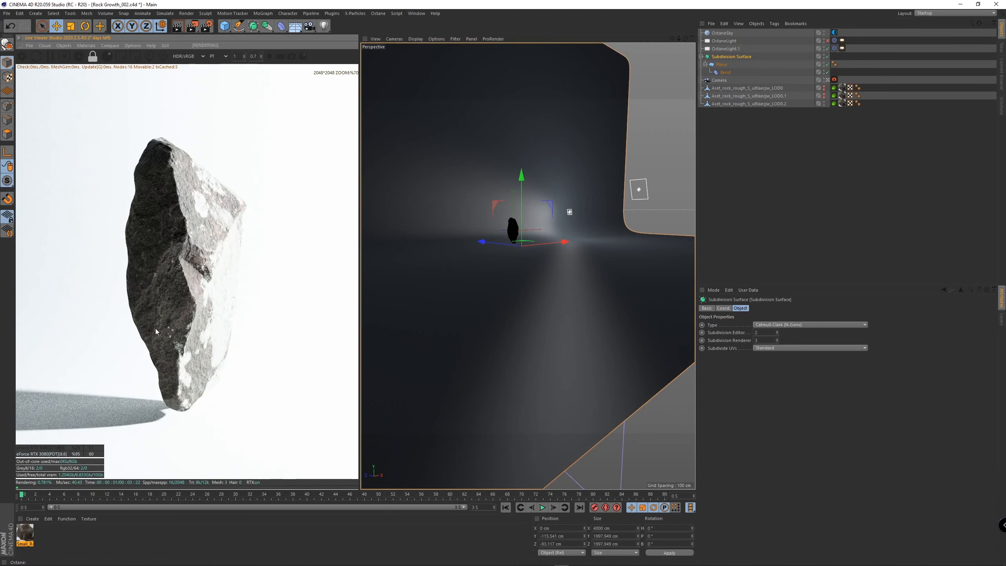
{"action": "scroll", "coordinate": [161, 335], "scroll_direction": "down", "scroll_amount": 4}
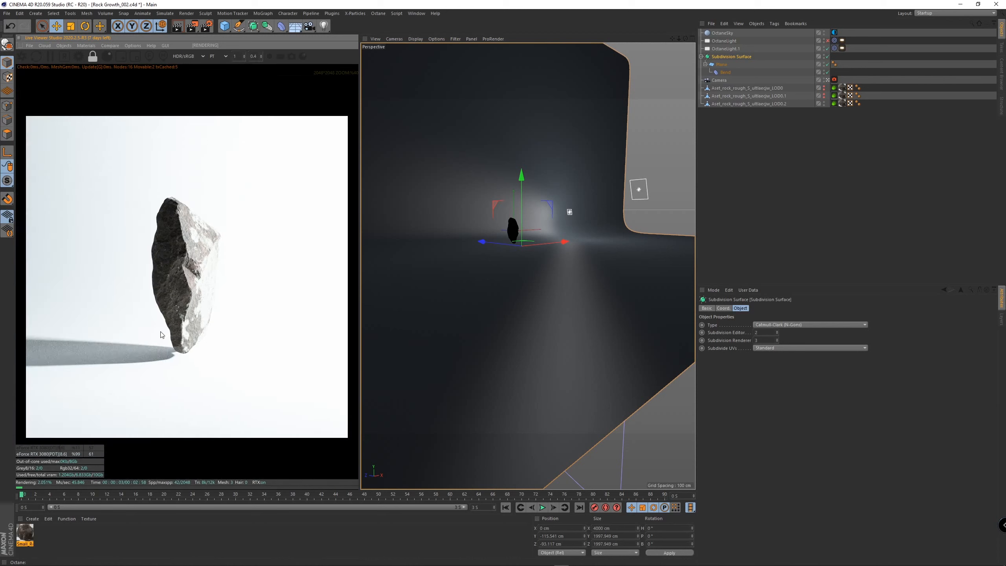
Lower the subdivided backdrop to about Y -320 cm, shift it in depth to about Z 156 cm, and return to the camera view.
{"action": "left_click_drag", "start_coordinate": [501, 249], "coordinate": [489, 244]}
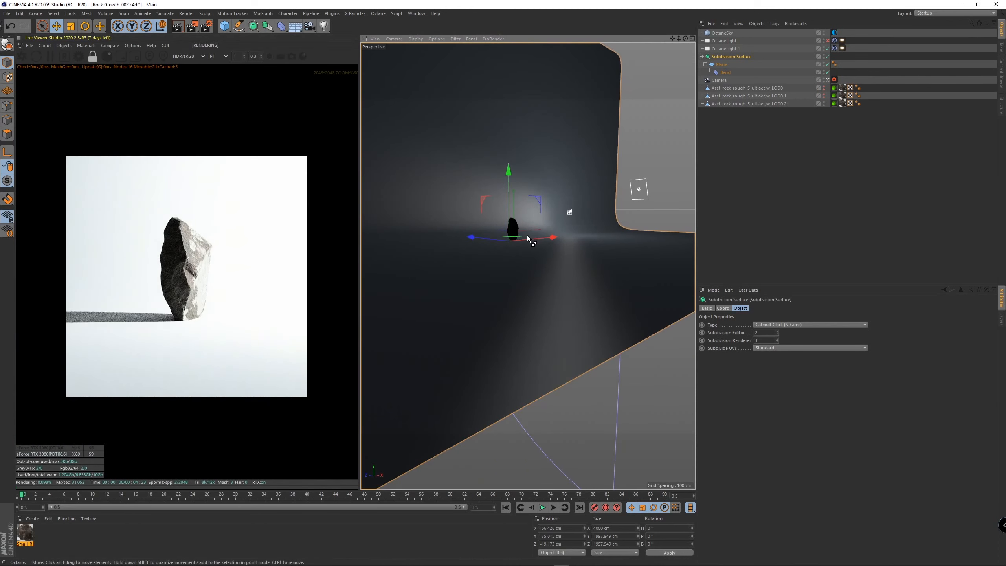
{"action": "key", "text": "ctrl+z"}
{"action": "left_click_drag", "start_coordinate": [521, 213], "coordinate": [526, 239]}
{"action": "left_click_drag", "start_coordinate": [501, 271], "coordinate": [468, 262]}
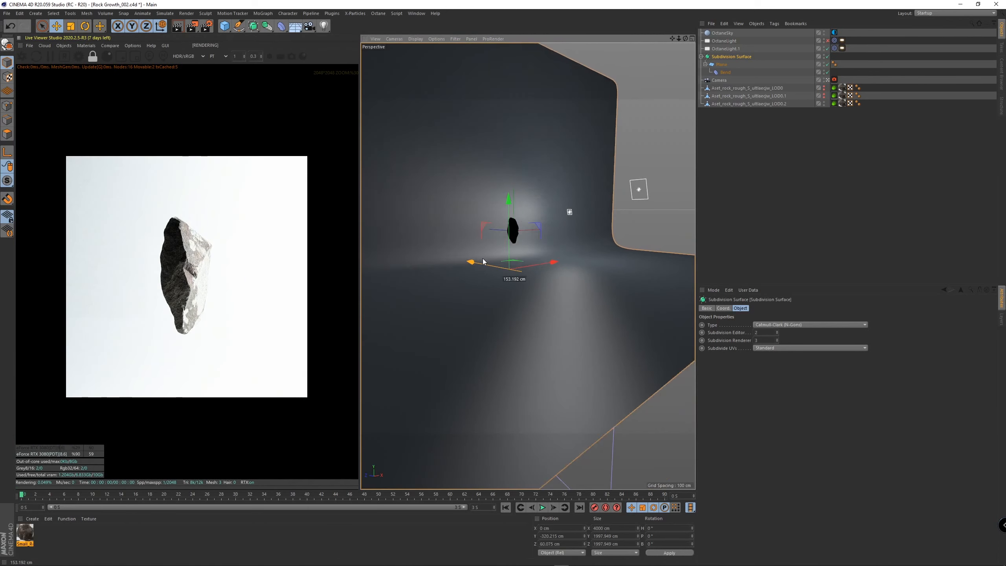
{"action": "scroll", "coordinate": [189, 270], "scroll_direction": "up", "scroll_amount": 1}
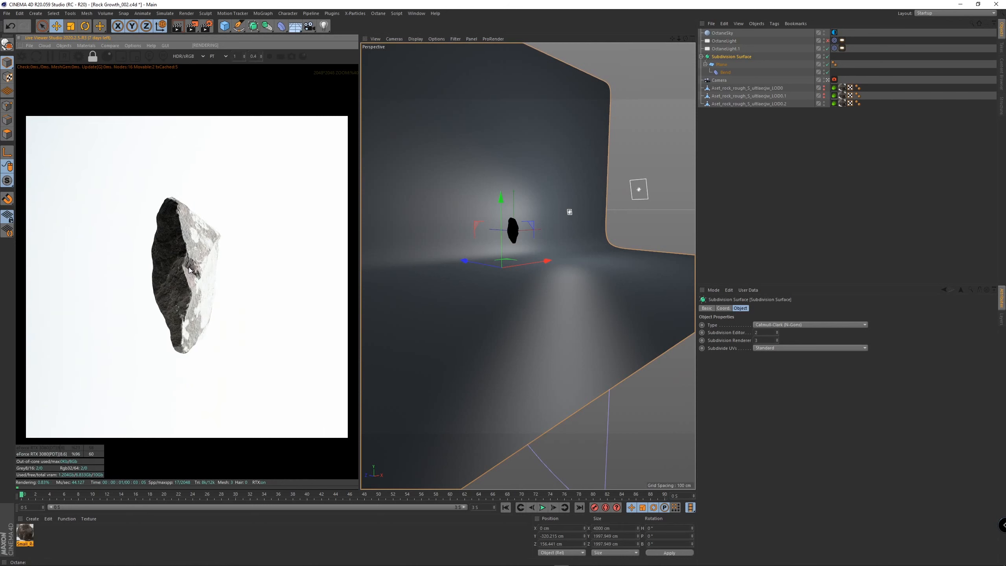
{"action": "left_click", "coordinate": [745, 179]}
{"action": "left_click", "coordinate": [827, 80]}
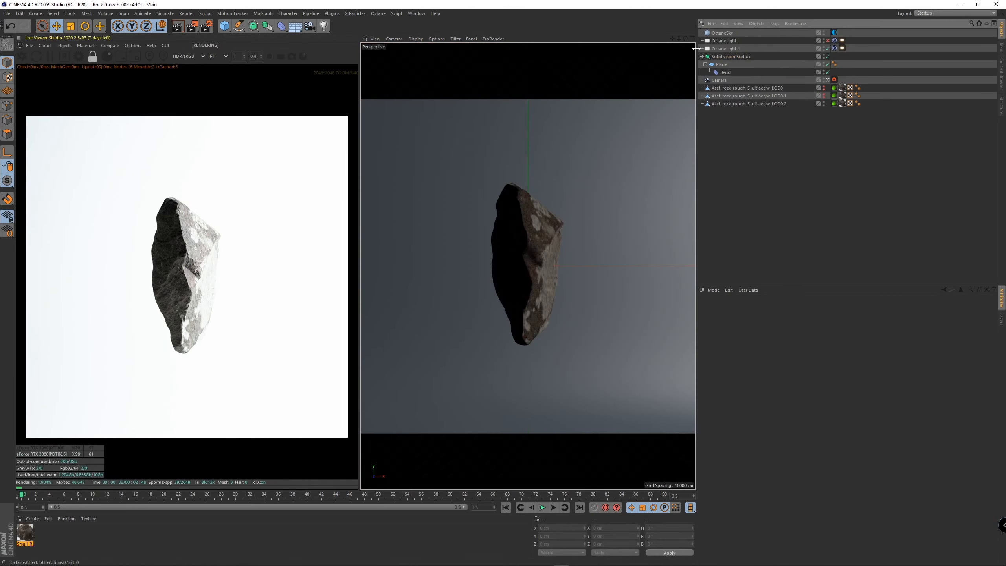
Group both Octane lights in a null named LIGHTS.
{"action": "left_click", "coordinate": [702, 57]}
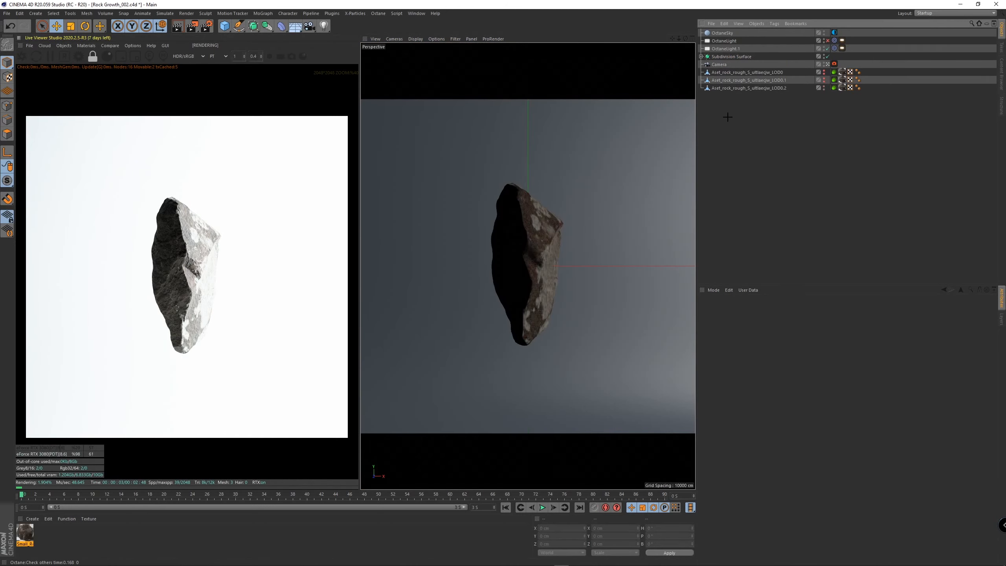
{"action": "left_click", "coordinate": [730, 48]}
{"action": "left_click", "coordinate": [728, 42], "text": "ctrl"}
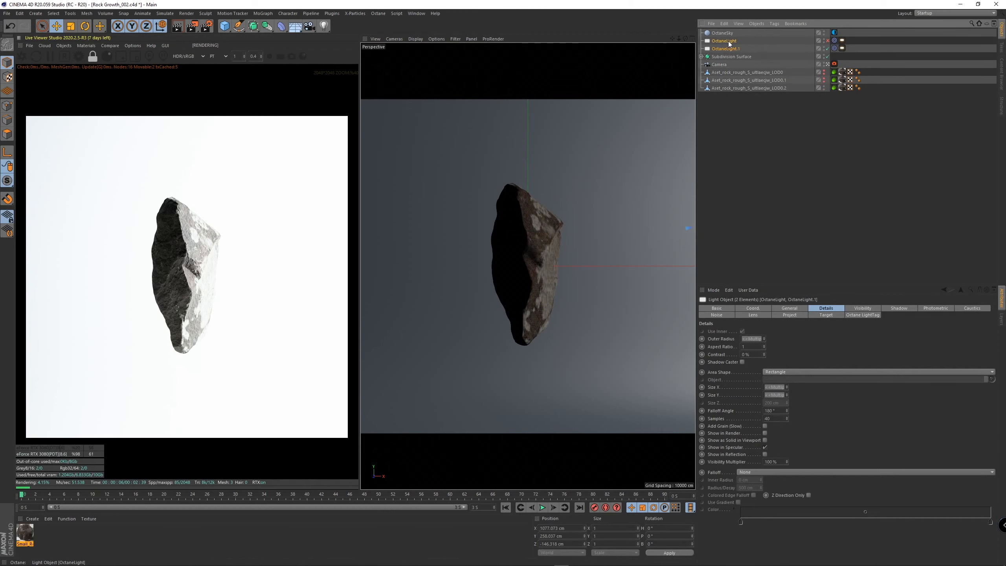
{"action": "key", "text": "alt+g"}
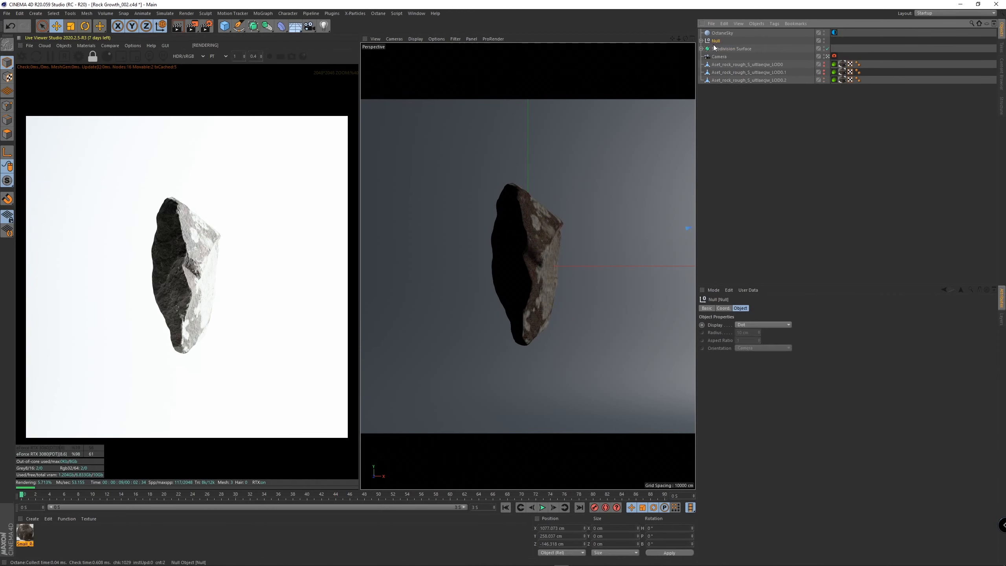
{"action": "double_click", "coordinate": [717, 41]}
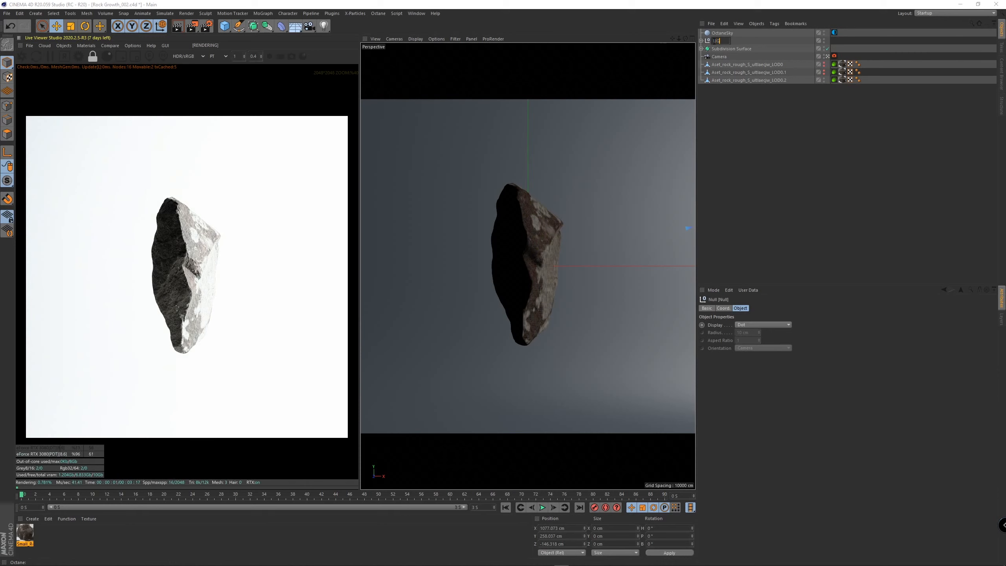
{"action": "type", "text": "LIGHTS"}
{"action": "key", "text": "Return"}
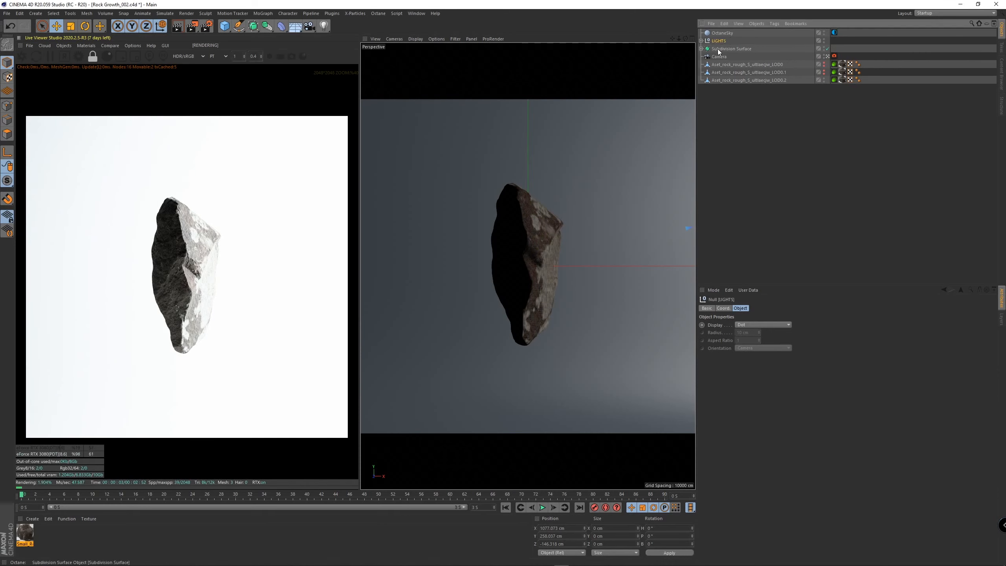
Rename the backdrop's Subdivision Surface as BG and group the camera above it in a null named CAMERA.
{"action": "double_click", "coordinate": [718, 49]}
{"action": "left_click_drag", "start_coordinate": [721, 59], "coordinate": [720, 45]}
{"action": "double_click", "coordinate": [718, 49]}
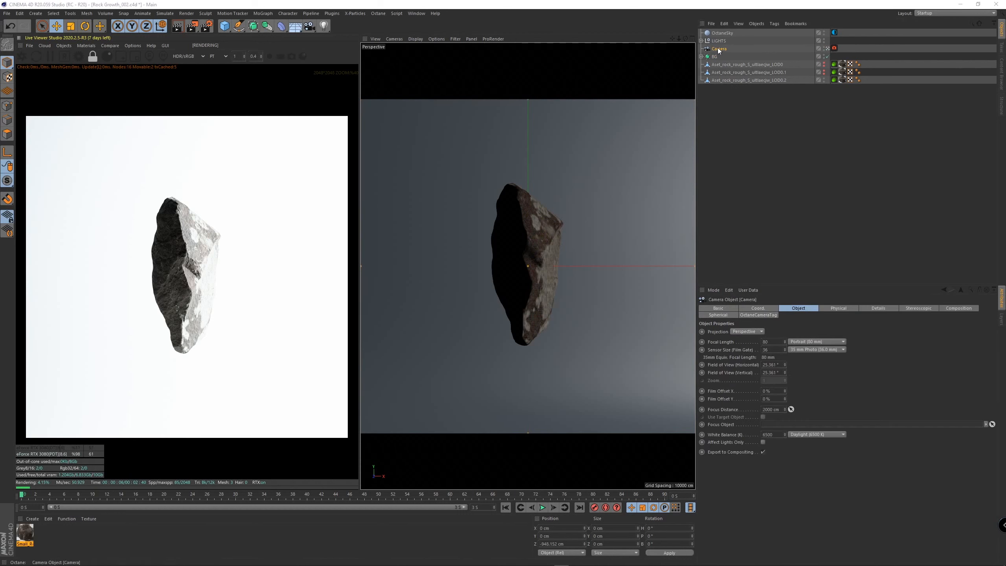
{"action": "key", "text": "alt+g"}
{"action": "double_click", "coordinate": [718, 48]}
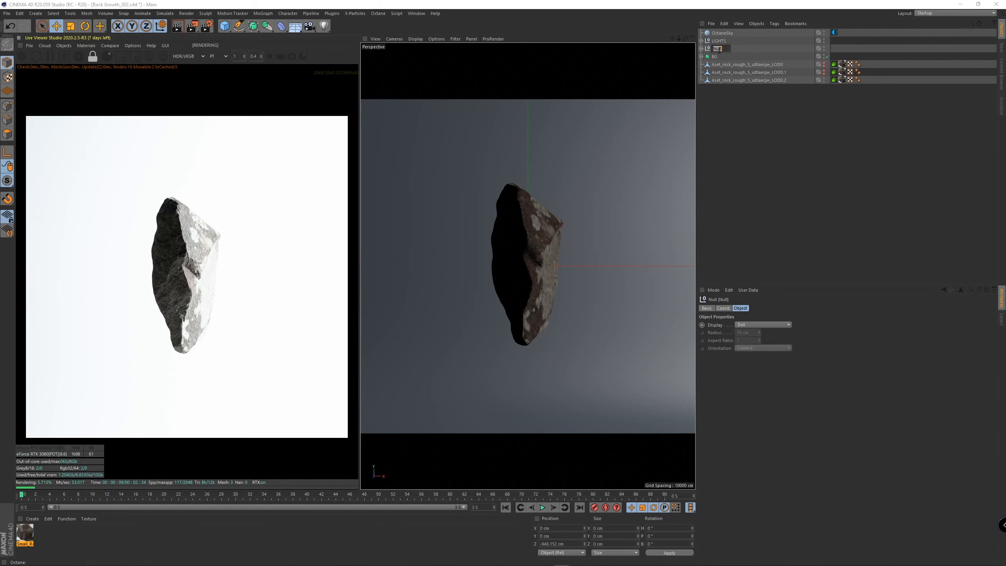
{"action": "type", "text": "CAMERA"}
{"action": "key", "text": "Return"}
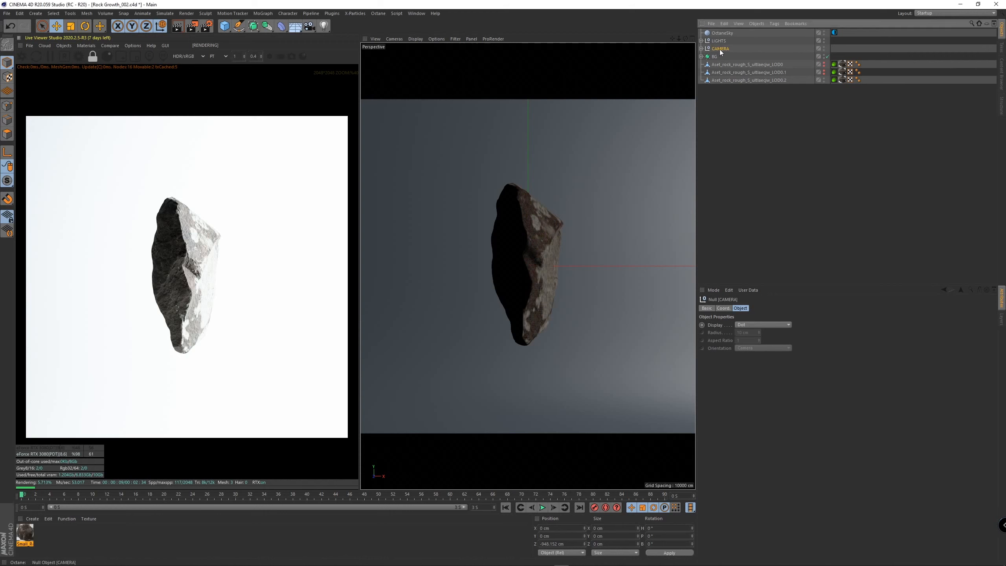
Move the OctaneSky object into the LIGHTS group and collapse the group.
{"action": "left_click", "coordinate": [702, 41]}
{"action": "left_click_drag", "start_coordinate": [725, 43], "coordinate": [724, 45]}
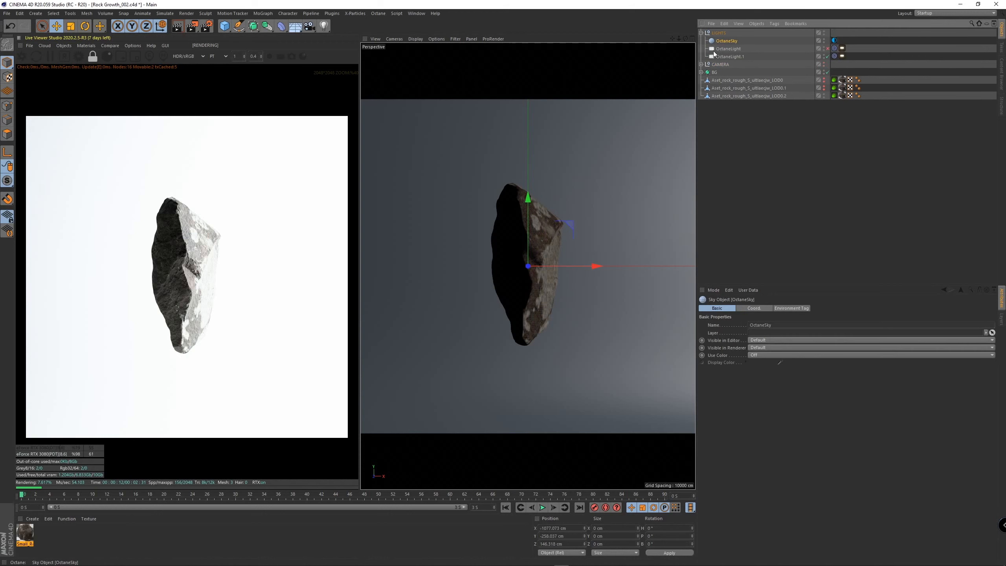
{"action": "left_click", "coordinate": [701, 33]}
Group the BG backdrop and all the rock copies in a null named GEO.
{"action": "left_click", "coordinate": [728, 98]}
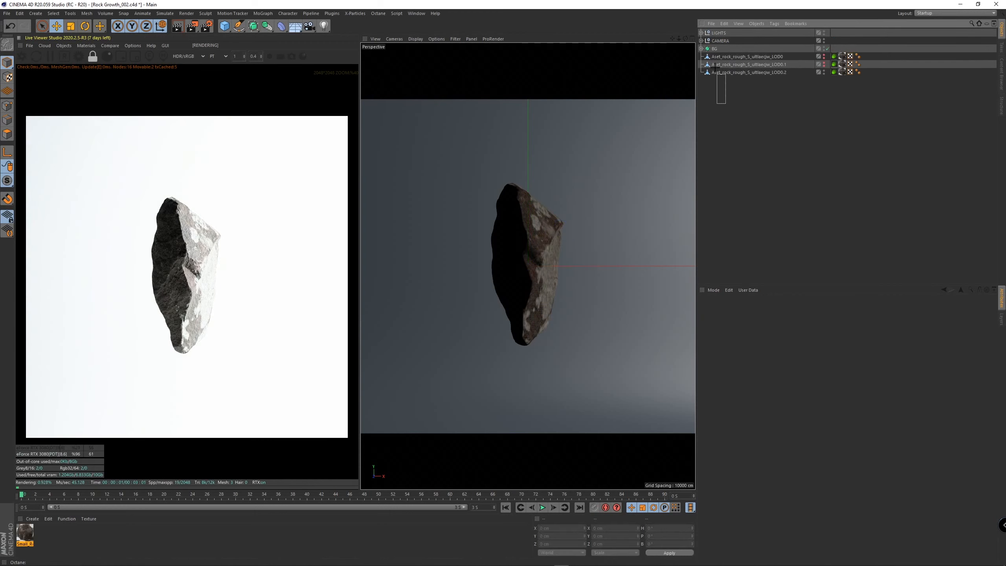
{"action": "left_click_drag", "start_coordinate": [712, 47], "coordinate": [713, 49]}
{"action": "key", "text": "alt+g"}
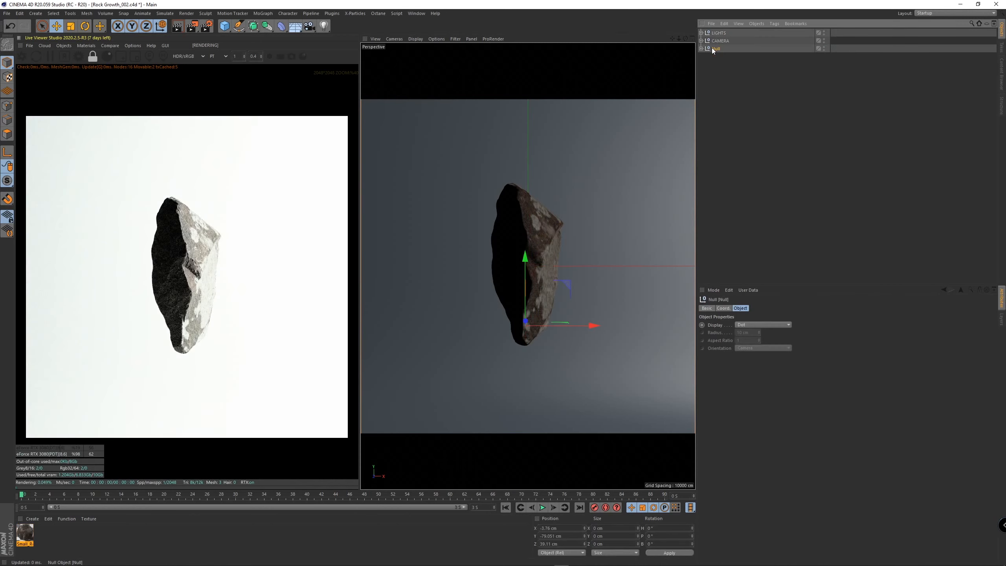
{"action": "double_click", "coordinate": [717, 48]}
{"action": "type", "text": "GEO"}
{"action": "key", "text": "Return"}
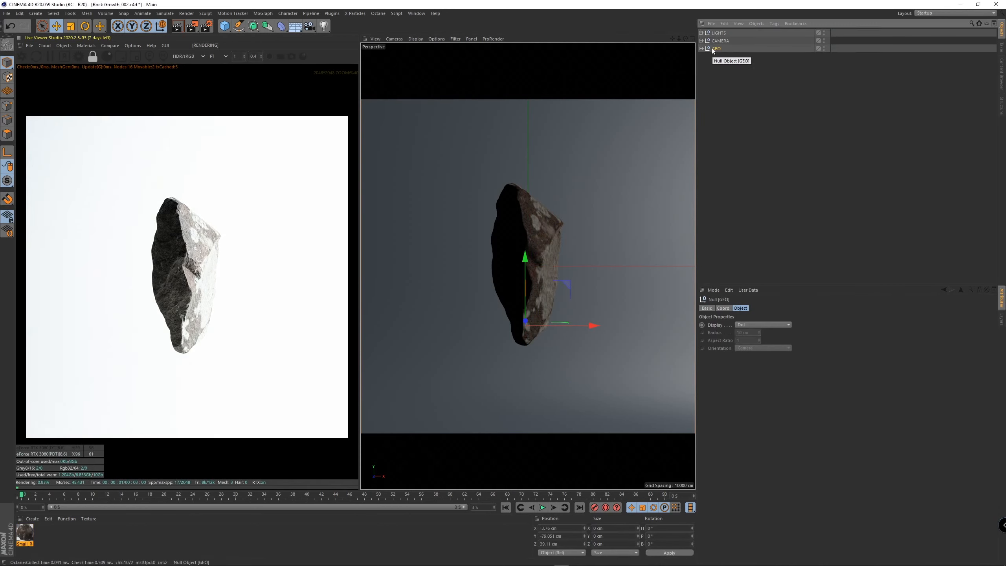
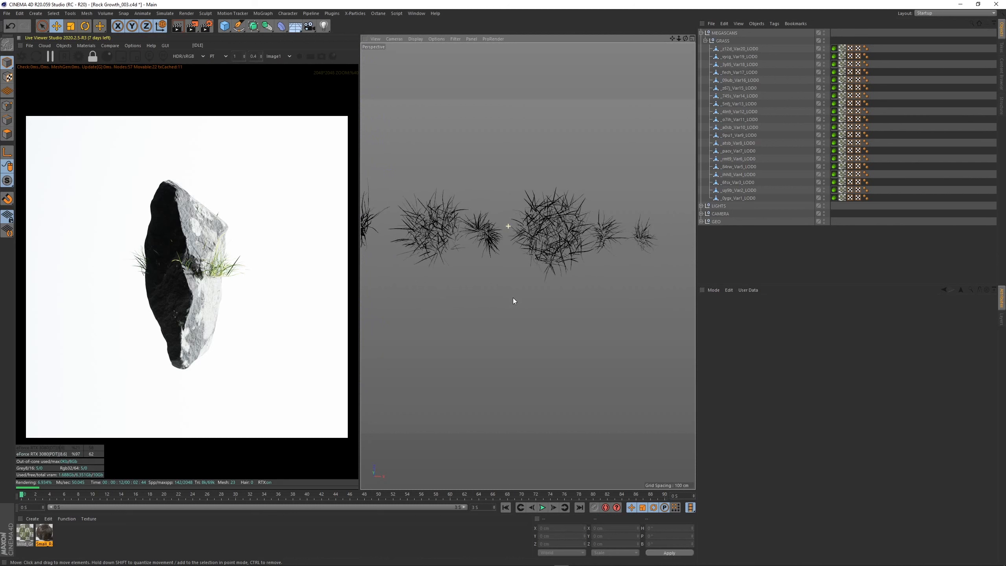
Add an Octane Scatter object and make the dense Var19 grass clump its child.
{"action": "left_click", "coordinate": [432, 238]}
{"action": "left_click_drag", "start_coordinate": [434, 254], "coordinate": [558, 250], "text": "alt"}
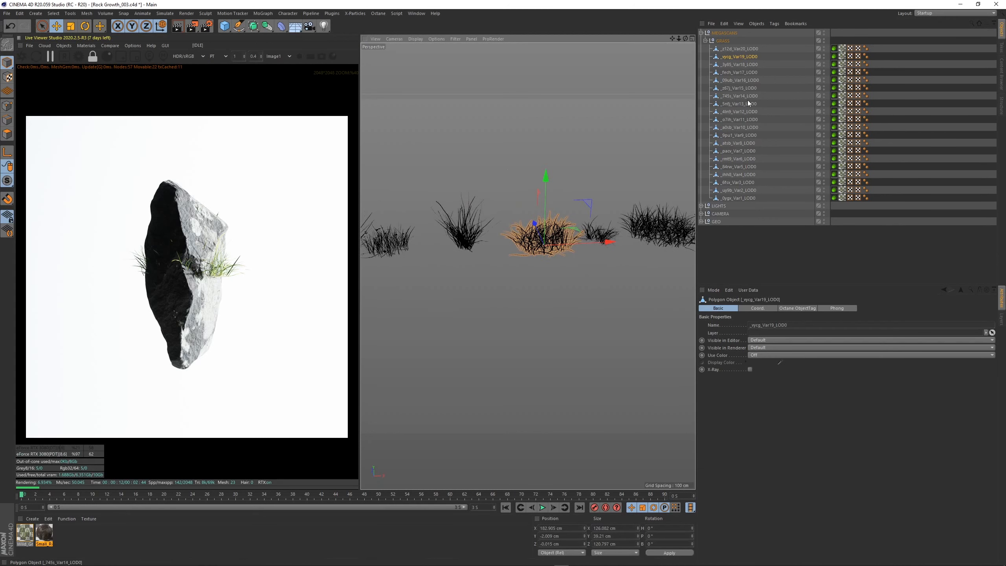
{"action": "left_click", "coordinate": [64, 46]}
{"action": "left_click", "coordinate": [91, 94]}
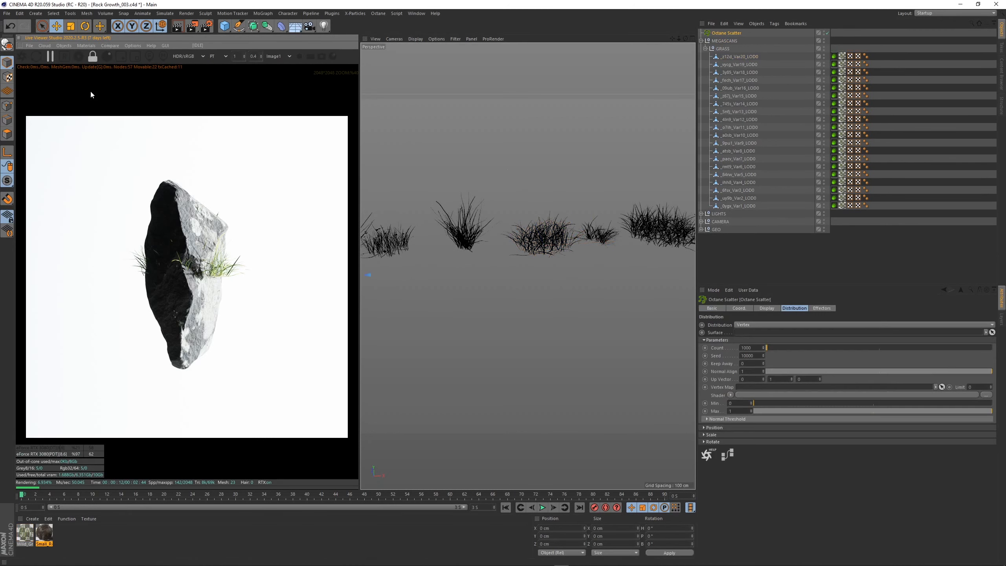
{"action": "left_click", "coordinate": [738, 65]}
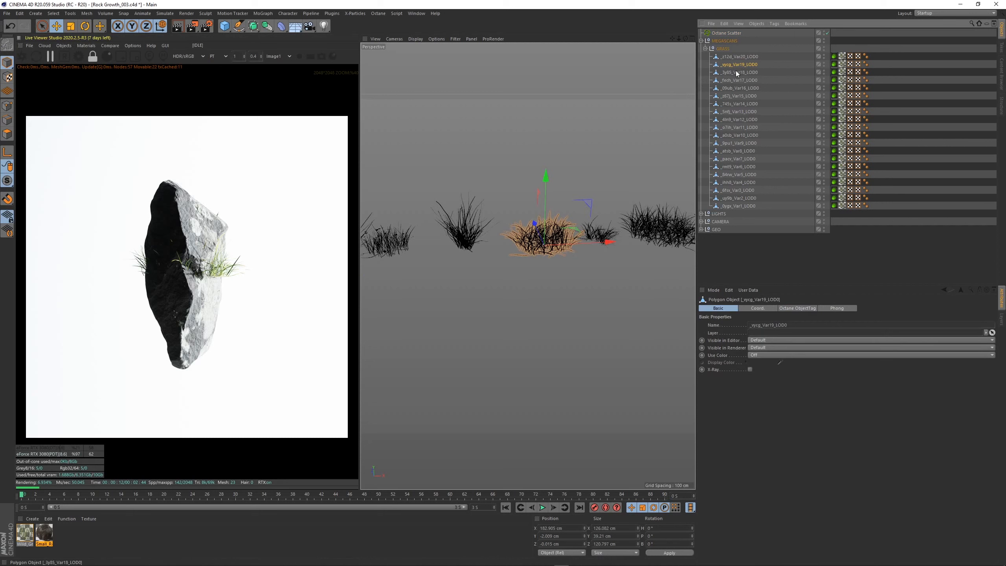
{"action": "left_click_drag", "start_coordinate": [723, 40], "coordinate": [717, 42]}
{"action": "left_click", "coordinate": [702, 48]}
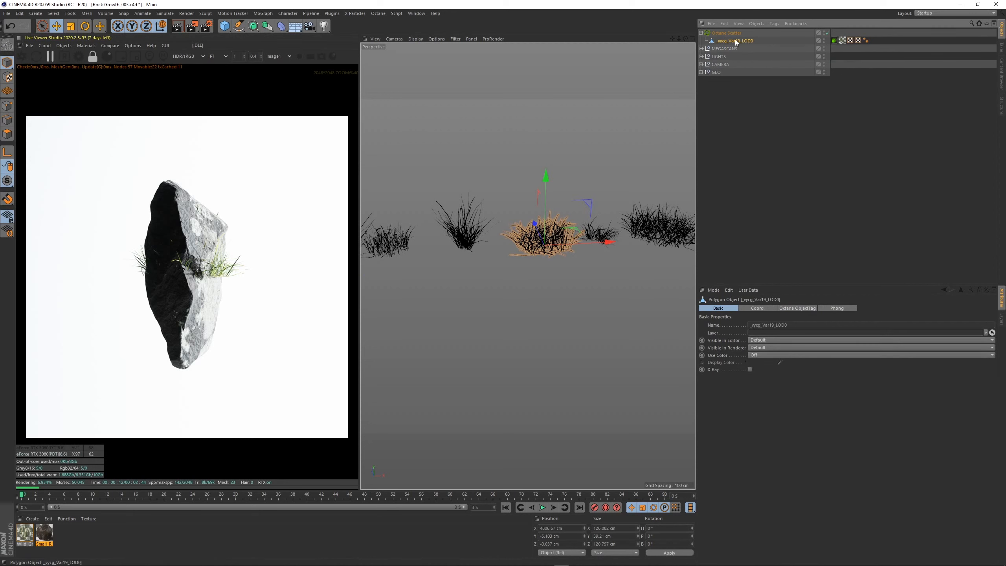
Set the Octane Scatter distribution to Surface and assign rock 003 from the ROCKS group as its surface.
{"action": "left_click", "coordinate": [724, 33]}
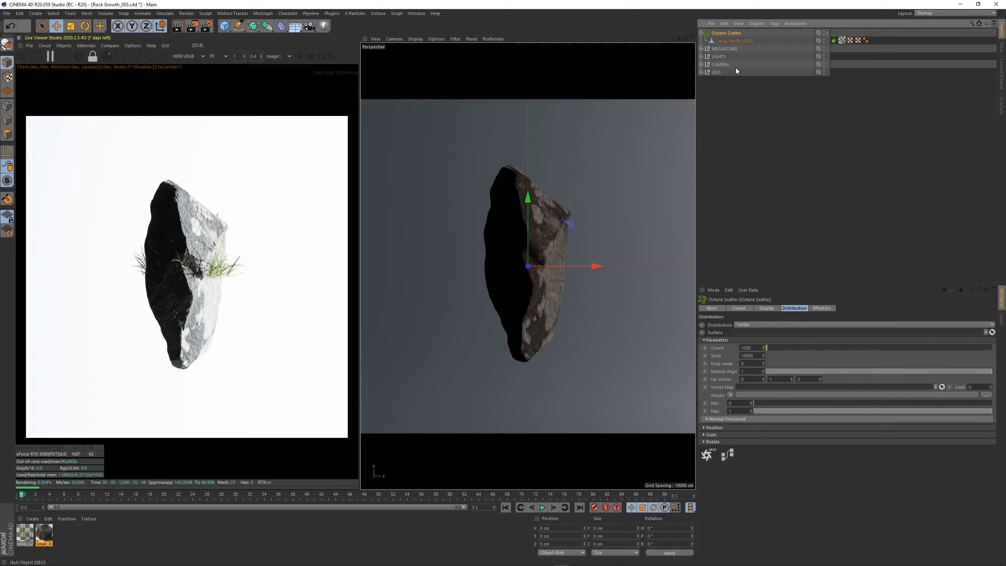
{"action": "left_click", "coordinate": [751, 325]}
{"action": "left_click", "coordinate": [746, 340]}
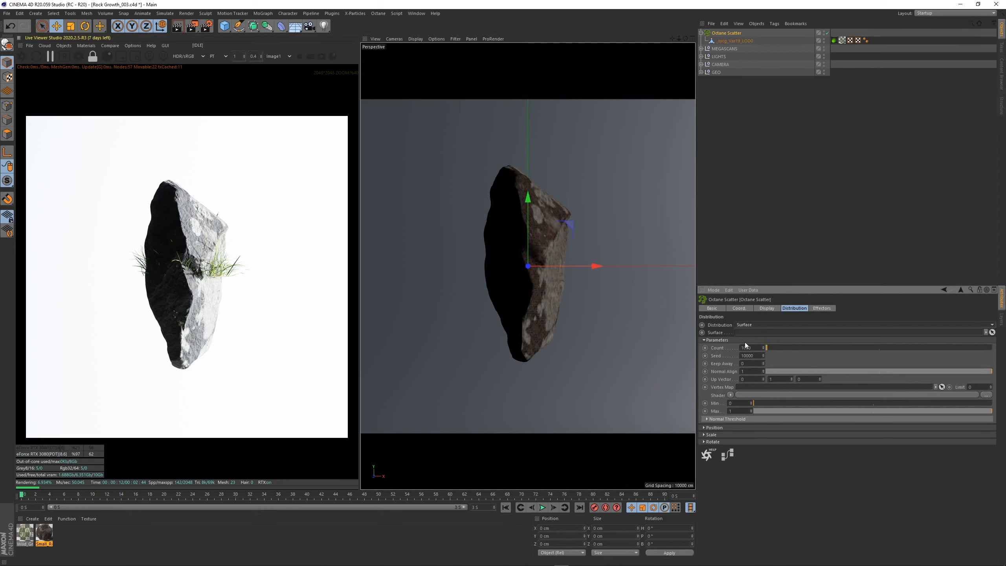
{"action": "left_click", "coordinate": [702, 73]}
{"action": "left_click", "coordinate": [724, 112]}
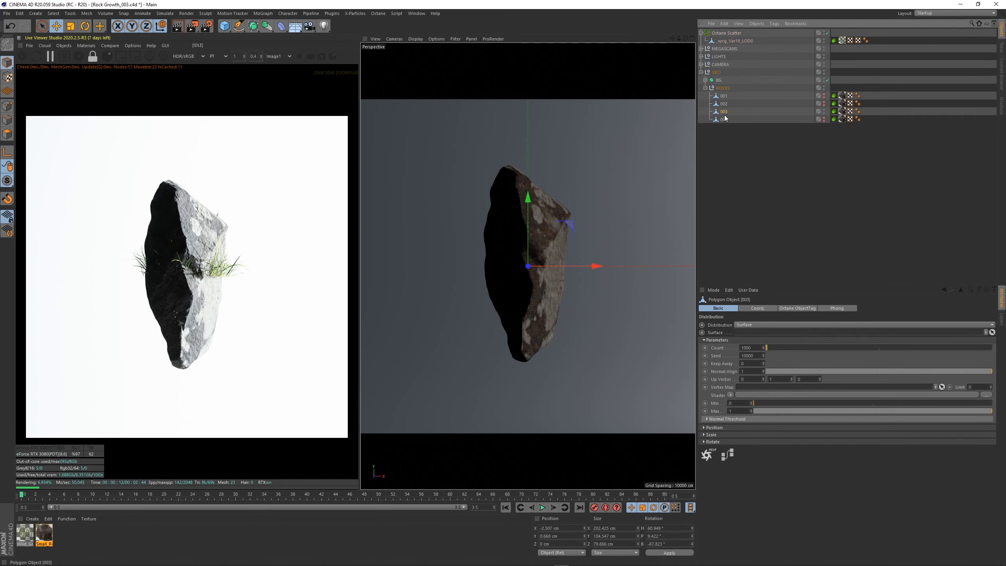
{"action": "left_click", "coordinate": [727, 35]}
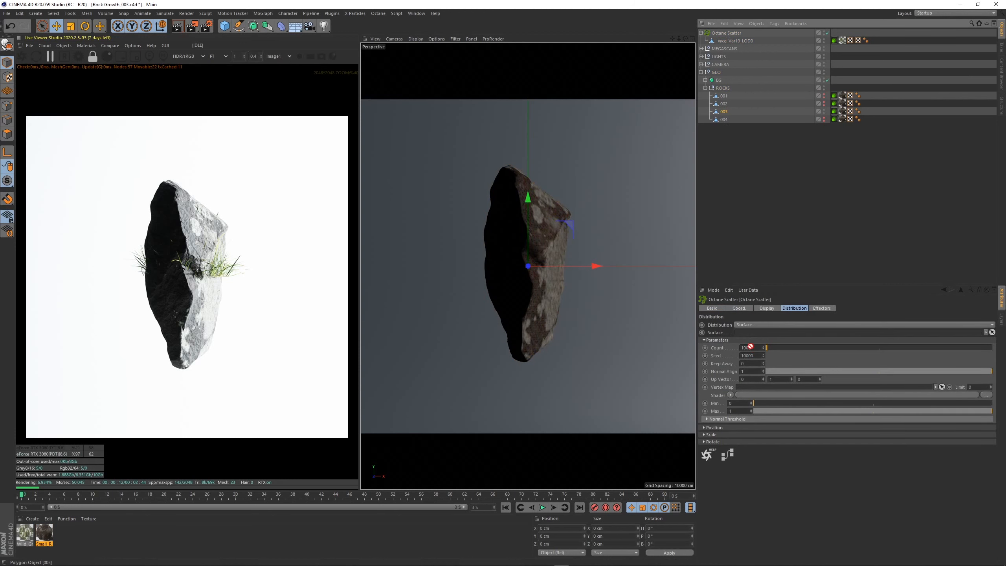
{"action": "left_click_drag", "start_coordinate": [750, 347], "coordinate": [747, 334]}
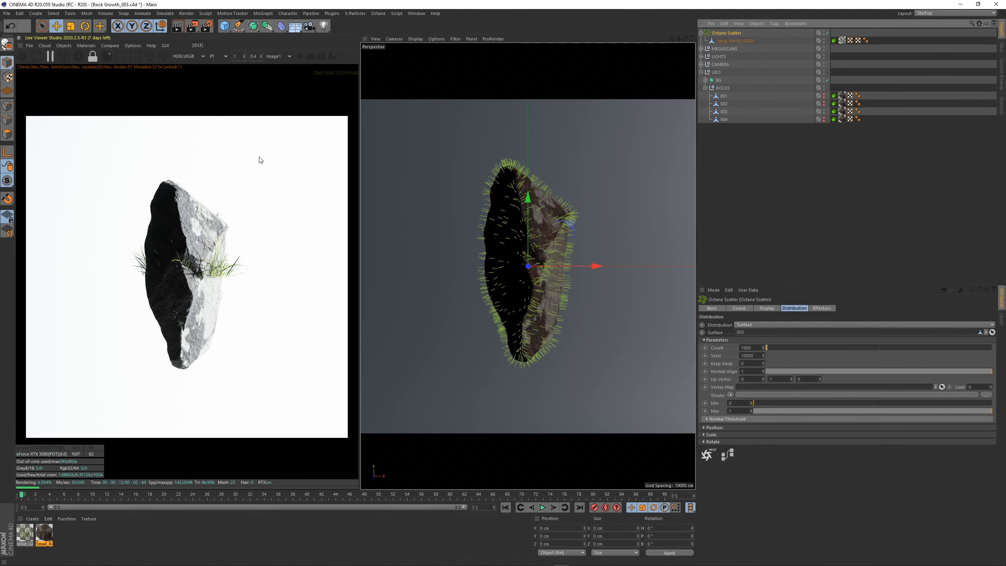
Render the scene with the scattered grass and inspect the rock's grass cover up close and as a whole.
{"action": "left_click", "coordinate": [838, 135]}
{"action": "left_click", "coordinate": [22, 56]}
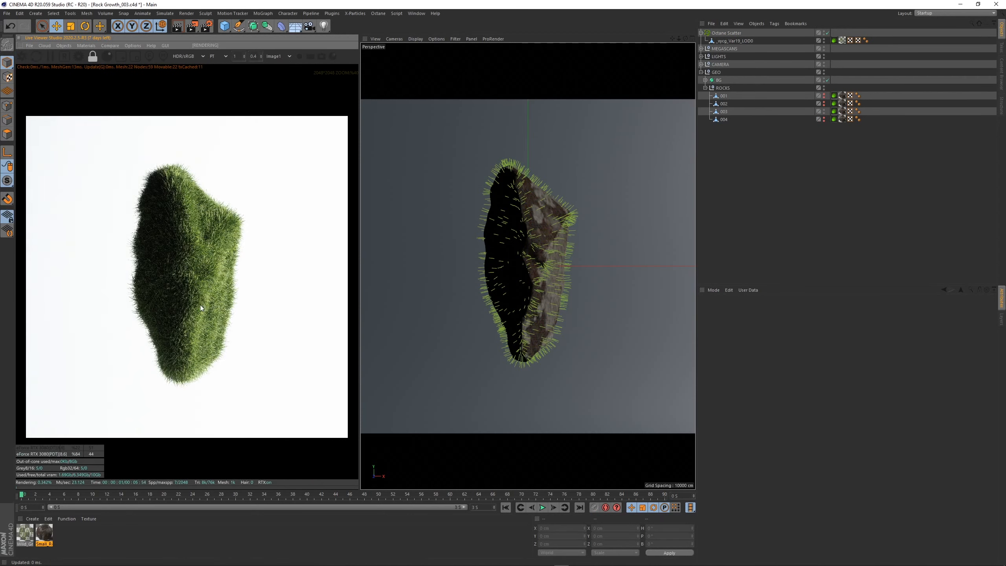
{"action": "scroll", "coordinate": [200, 305], "scroll_direction": "up", "scroll_amount": 2}
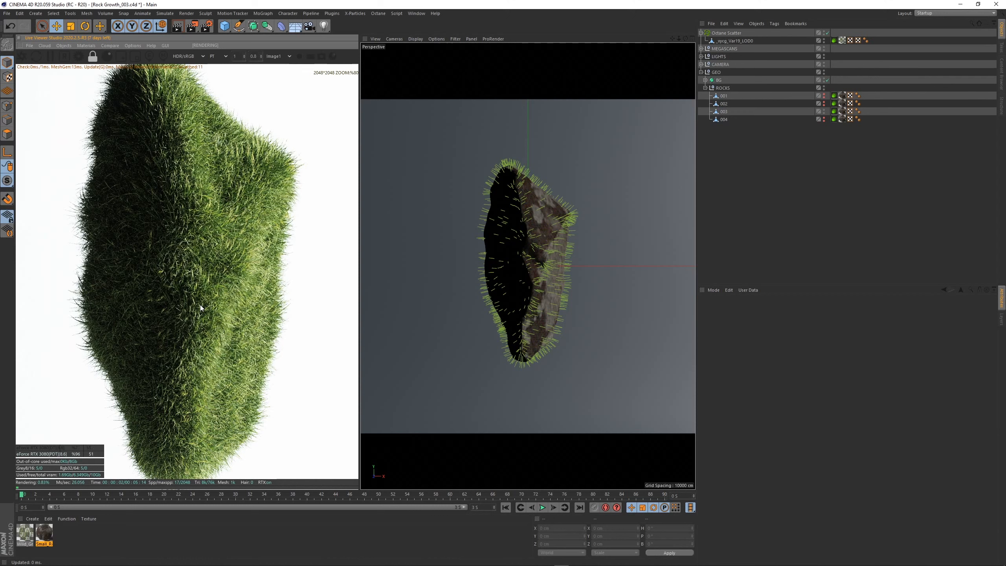
{"action": "scroll", "coordinate": [200, 307], "scroll_direction": "down", "scroll_amount": 1}
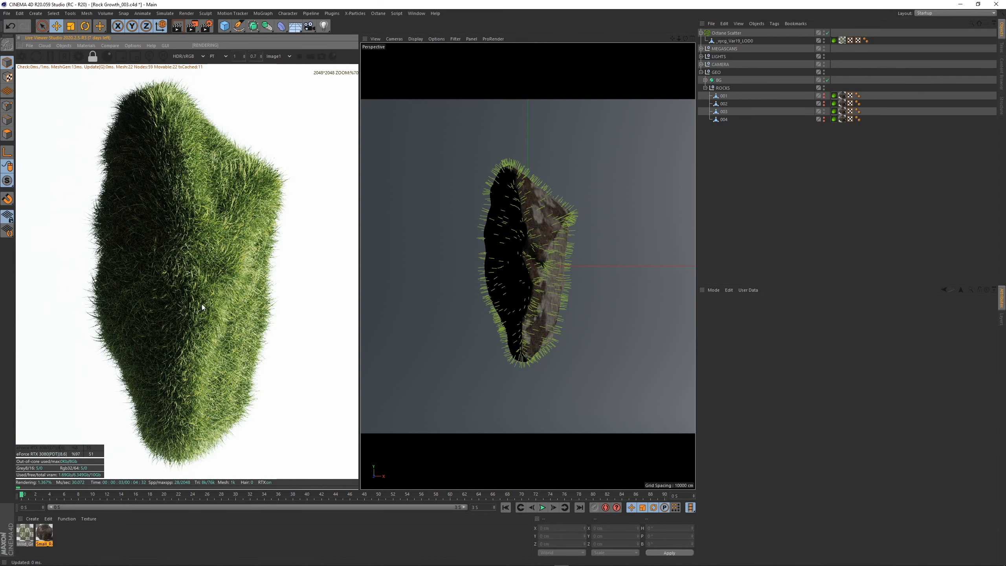
{"action": "scroll", "coordinate": [298, 251], "scroll_direction": "down", "scroll_amount": 1}
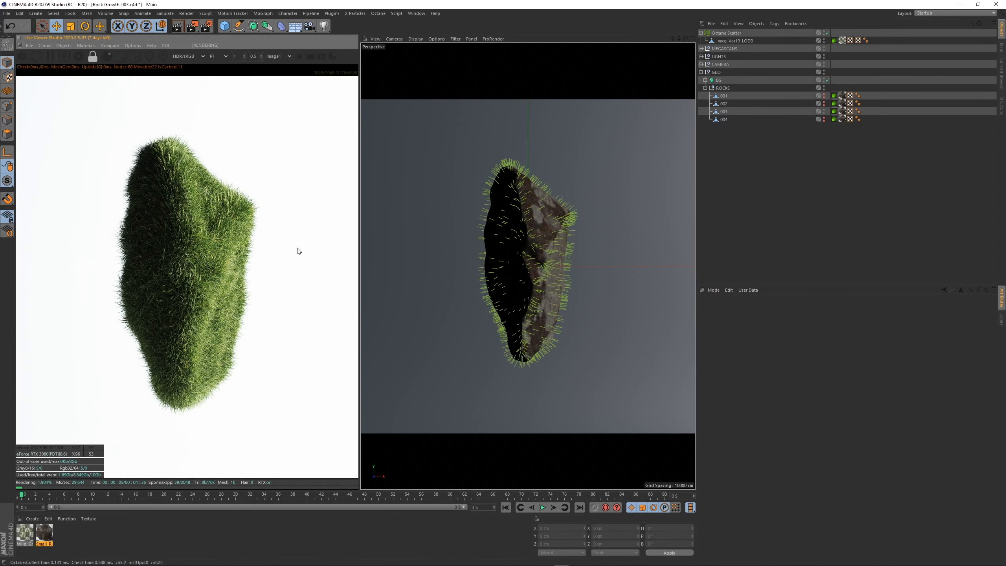
{"action": "scroll", "coordinate": [299, 251], "scroll_direction": "down", "scroll_amount": 1}
{"action": "scroll", "coordinate": [299, 251], "scroll_direction": "up", "scroll_amount": 2}
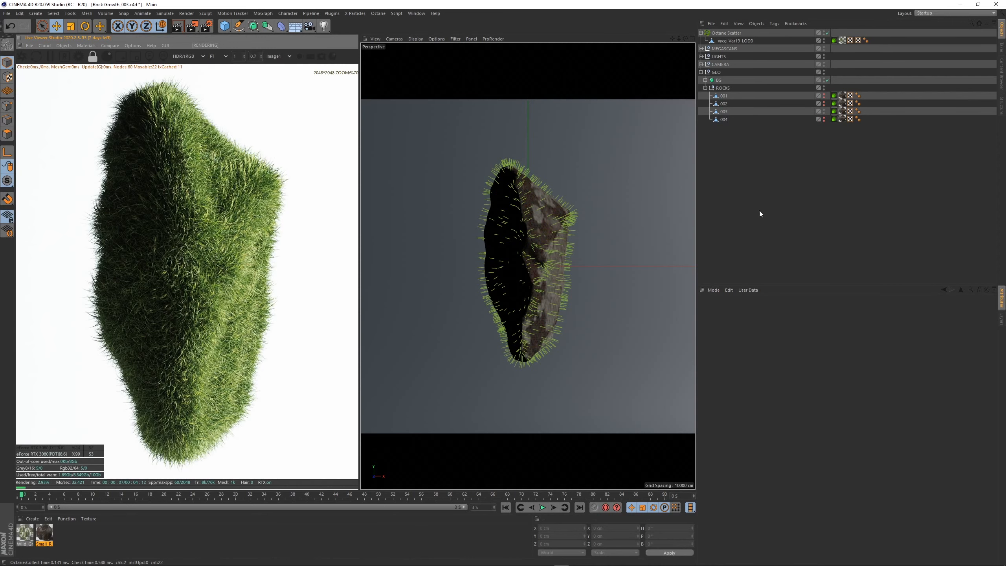
Add a MoGraph Random effector to the scene to vary the scattered grass clumps.
{"action": "left_click", "coordinate": [727, 33]}
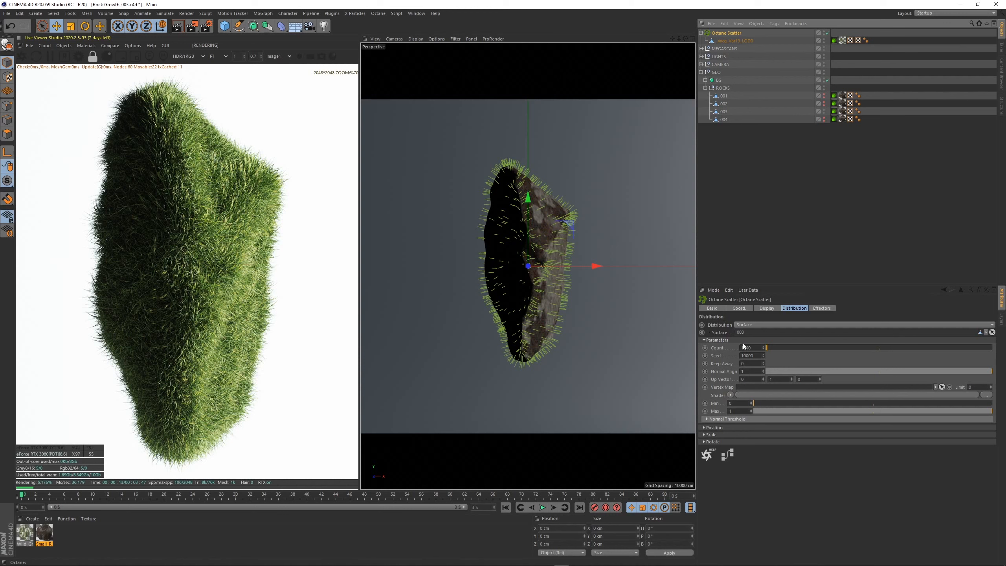
{"action": "left_click", "coordinate": [728, 41]}
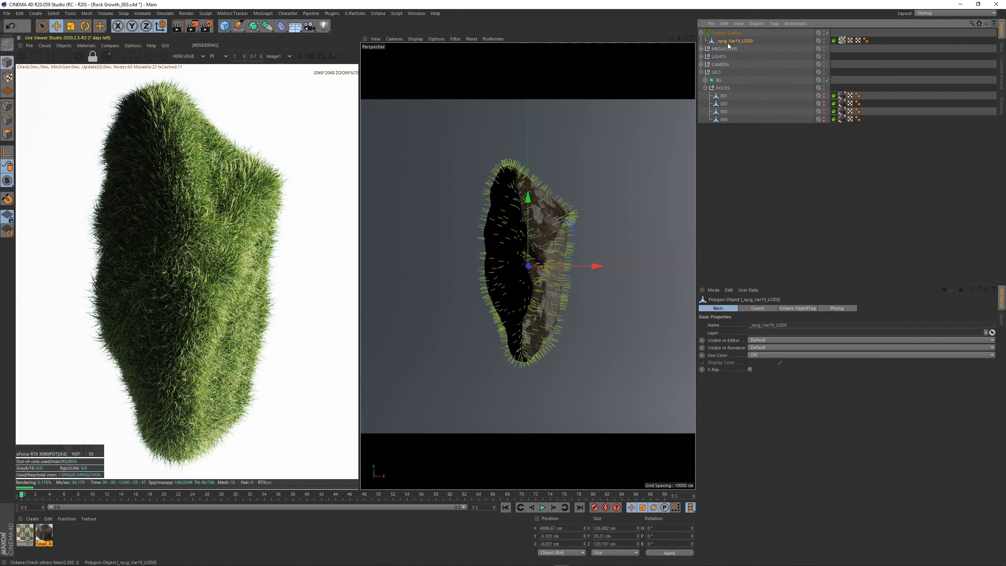
{"action": "key", "text": "t"}
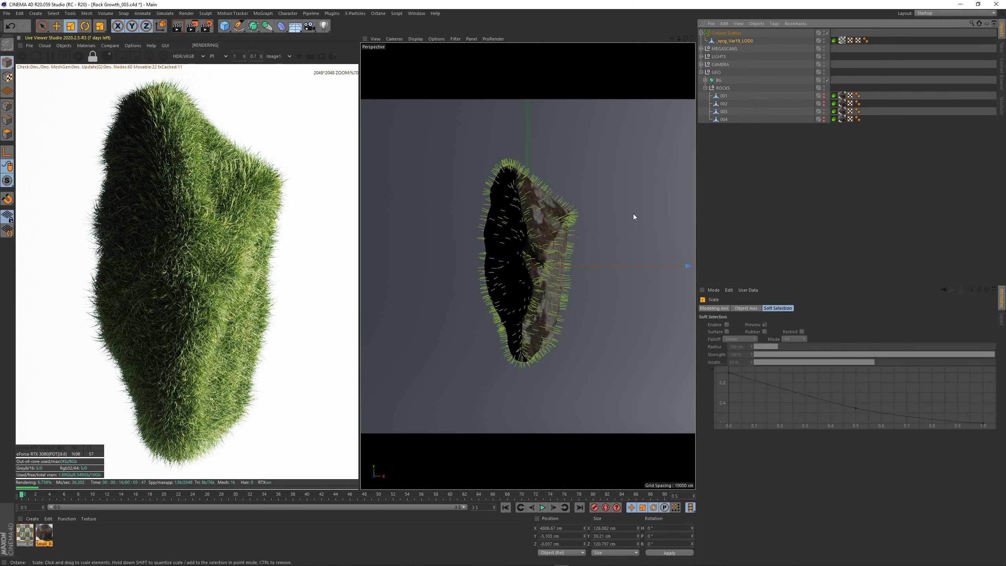
{"action": "left_click", "coordinate": [715, 34]}
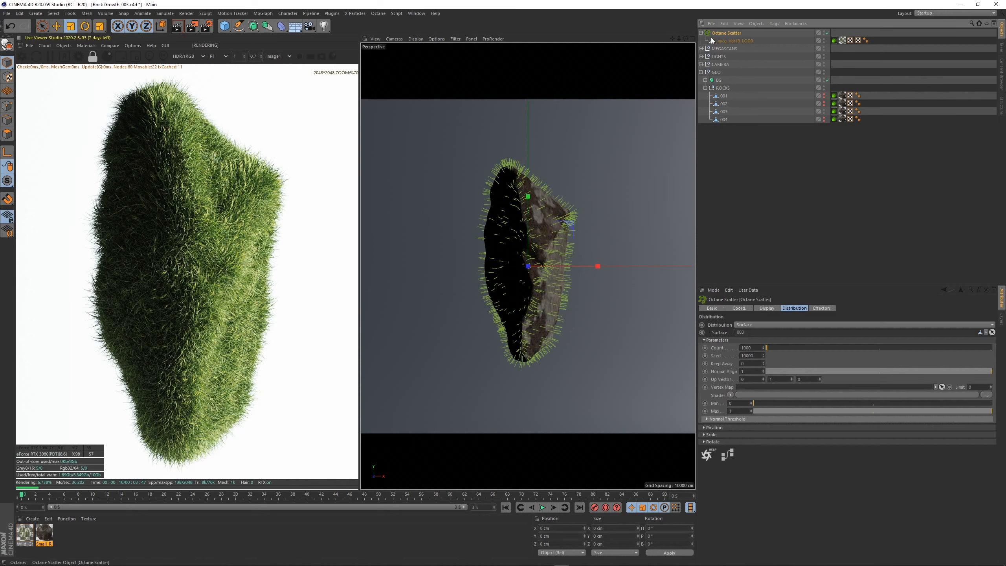
{"action": "left_click", "coordinate": [263, 13]}
{"action": "mouse_move", "coordinate": [264, 27]}
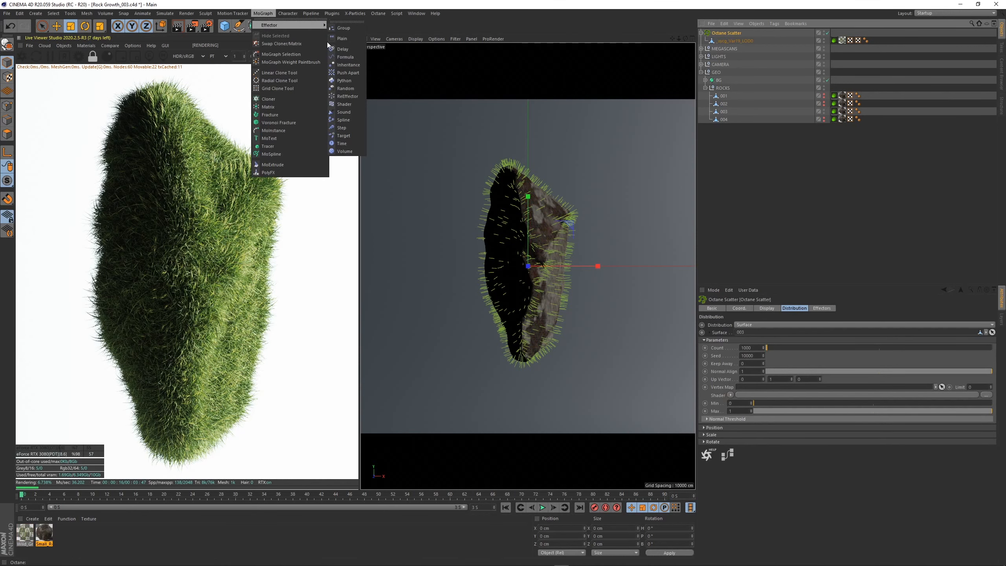
{"action": "left_click", "coordinate": [345, 88], "text": "alt"}
Assign the Random effector to the Octane Scatter's effectors and check the whole rock in the render.
{"action": "left_click", "coordinate": [718, 41]}
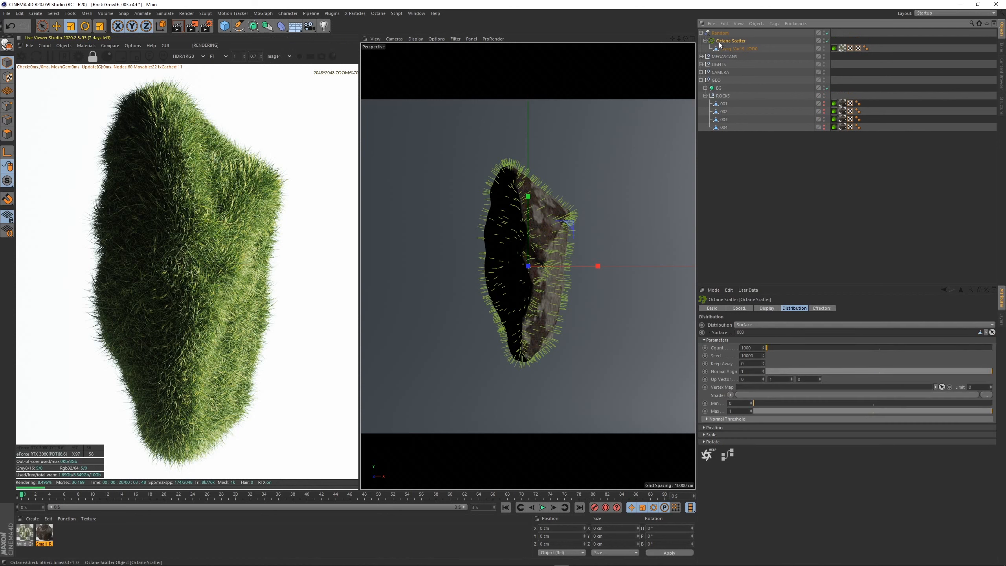
{"action": "left_click", "coordinate": [821, 309]}
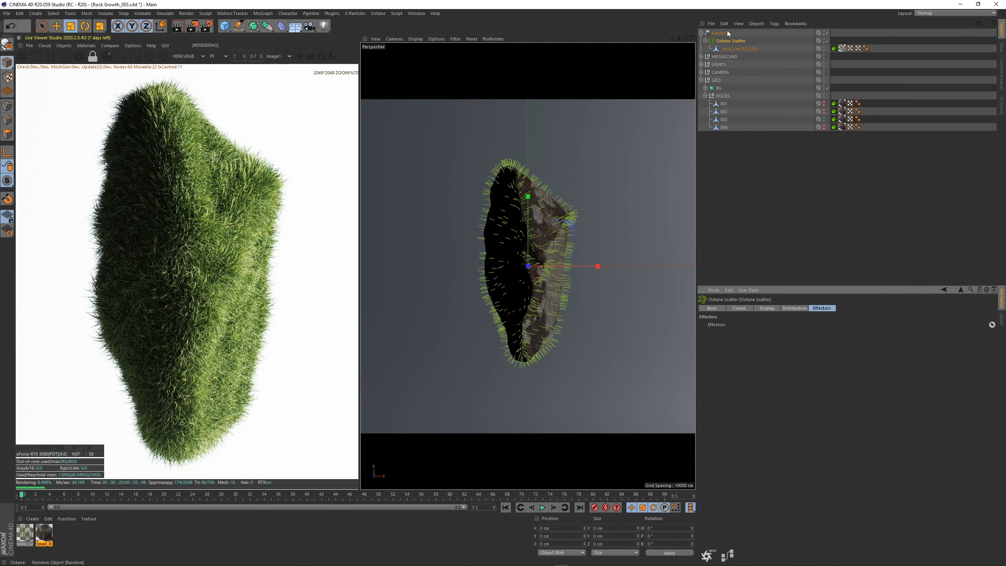
{"action": "left_click_drag", "start_coordinate": [722, 36], "coordinate": [797, 258]}
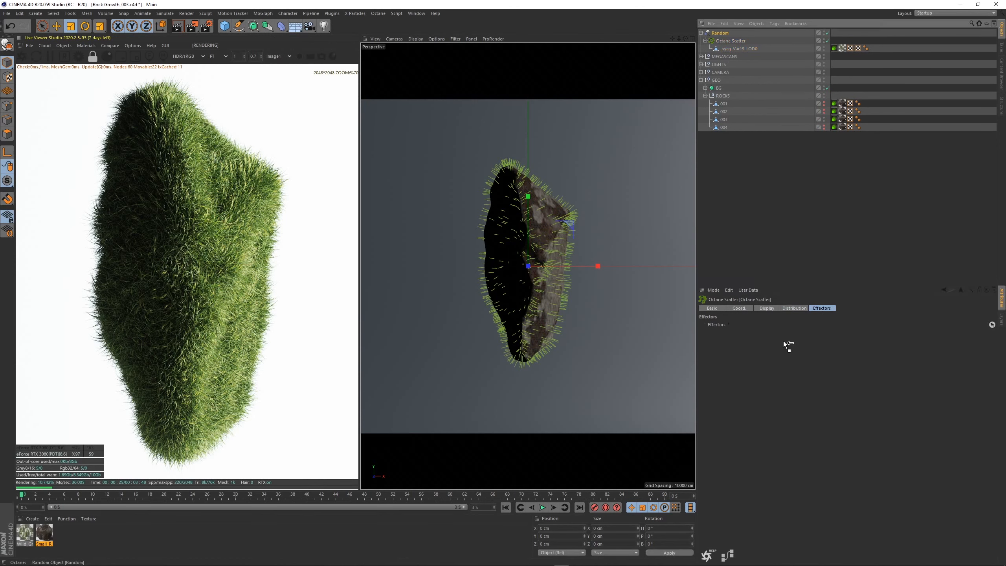
{"action": "left_click_drag", "start_coordinate": [784, 341], "coordinate": [783, 341]}
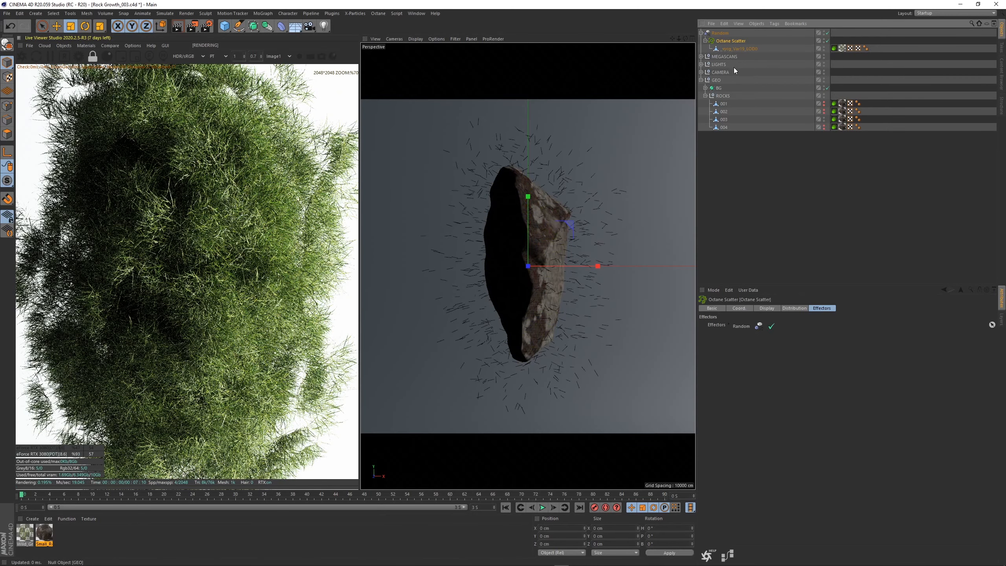
{"action": "scroll", "coordinate": [169, 304], "scroll_direction": "down", "scroll_amount": 3}
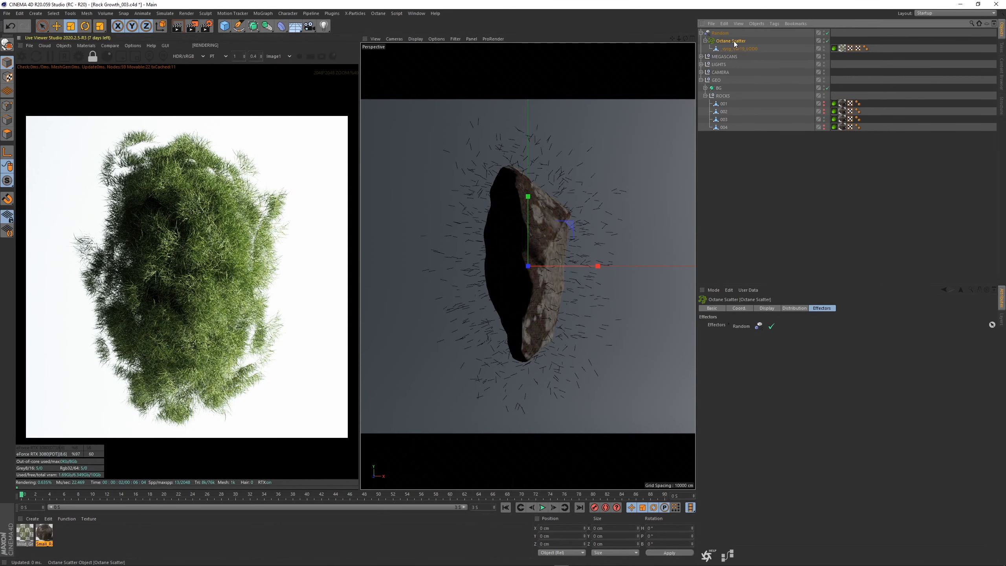
Switch the Random effector from position to scale variation, with uniform and absolute scale enabled and the scale set to -1.
{"action": "left_click", "coordinate": [720, 33]}
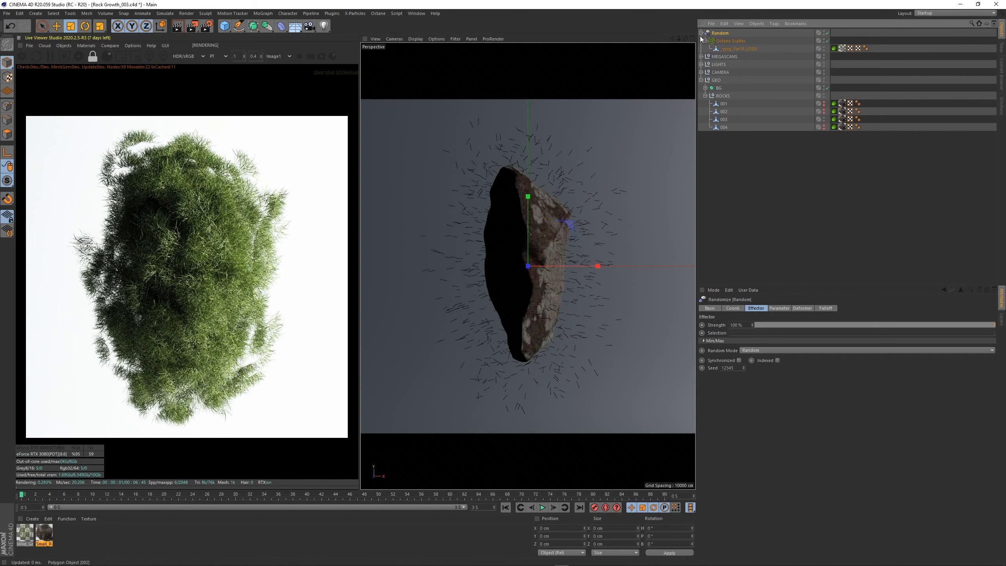
{"action": "left_click", "coordinate": [780, 309]}
{"action": "double_click", "coordinate": [735, 346]}
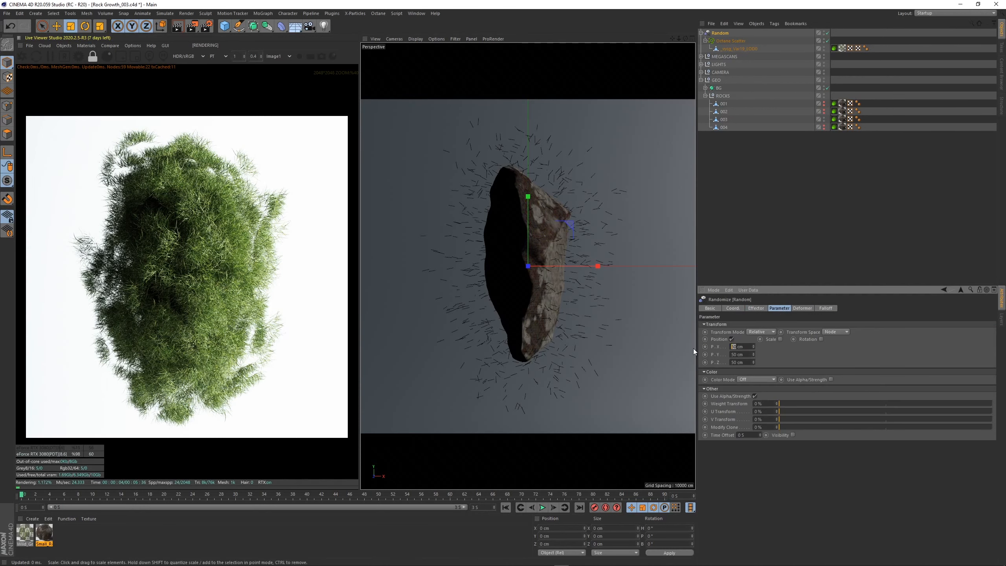
{"action": "left_click", "coordinate": [732, 339]}
{"action": "left_click", "coordinate": [781, 339]}
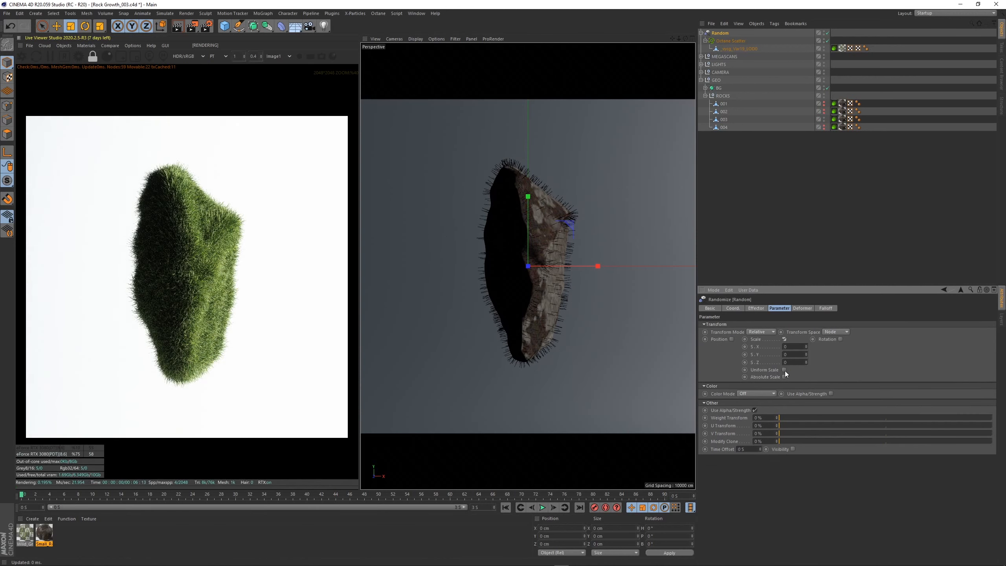
{"action": "left_click", "coordinate": [785, 361]}
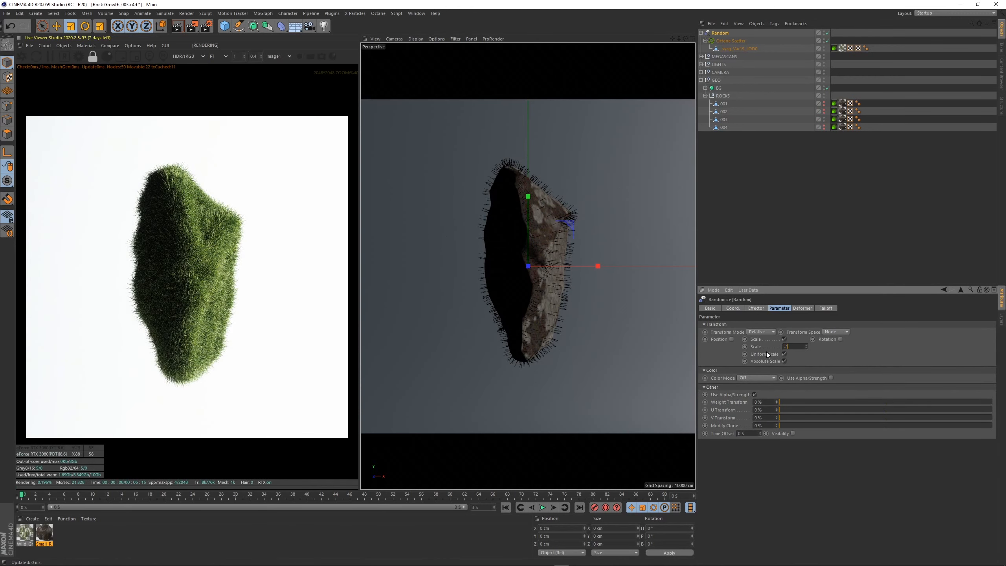
{"action": "scroll", "coordinate": [200, 289], "scroll_direction": "up", "scroll_amount": 4}
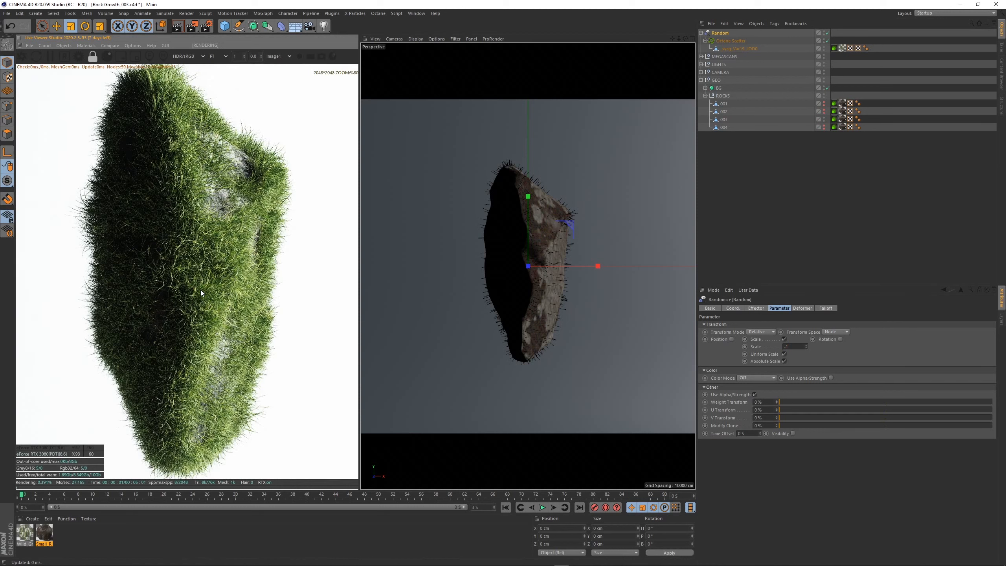
{"action": "scroll", "coordinate": [200, 297], "scroll_direction": "down", "scroll_amount": 2}
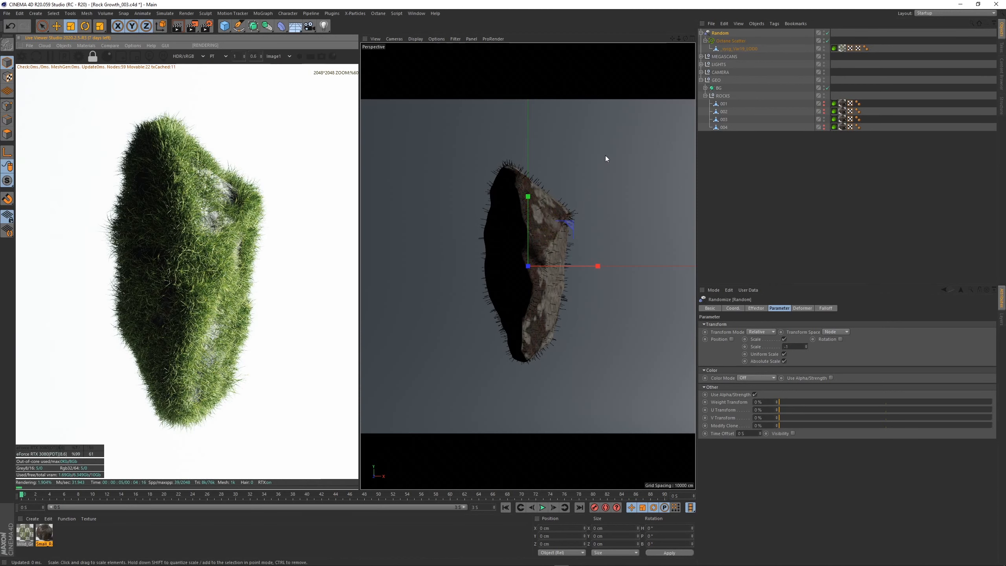
Scale the Var19 grass clump down to about 33 × 10 × 32 cm and check its cover on the rock.
{"action": "left_click", "coordinate": [738, 49]}
{"action": "left_click_drag", "start_coordinate": [630, 187], "coordinate": [551, 200]}
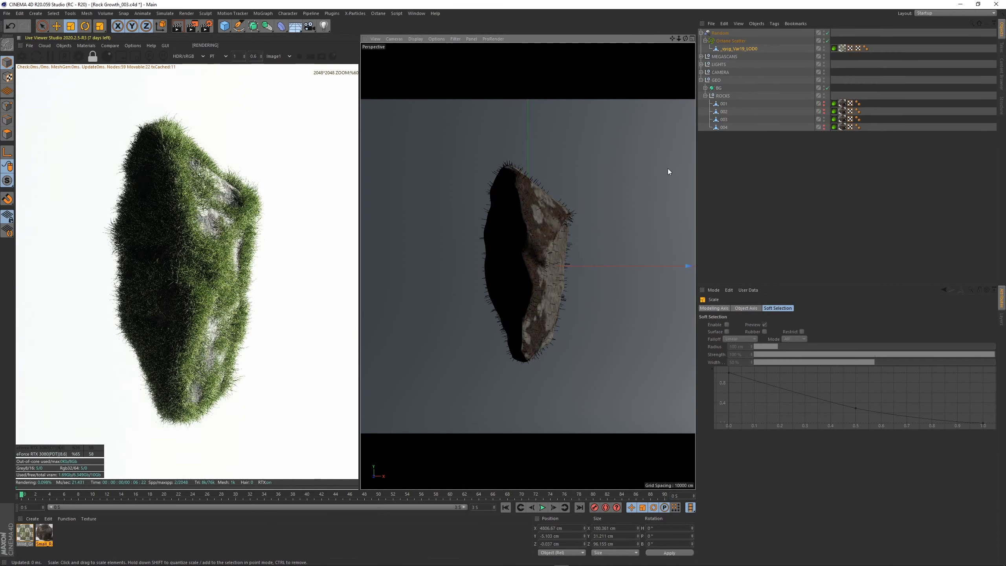
{"action": "left_click_drag", "start_coordinate": [669, 169], "coordinate": [505, 207]}
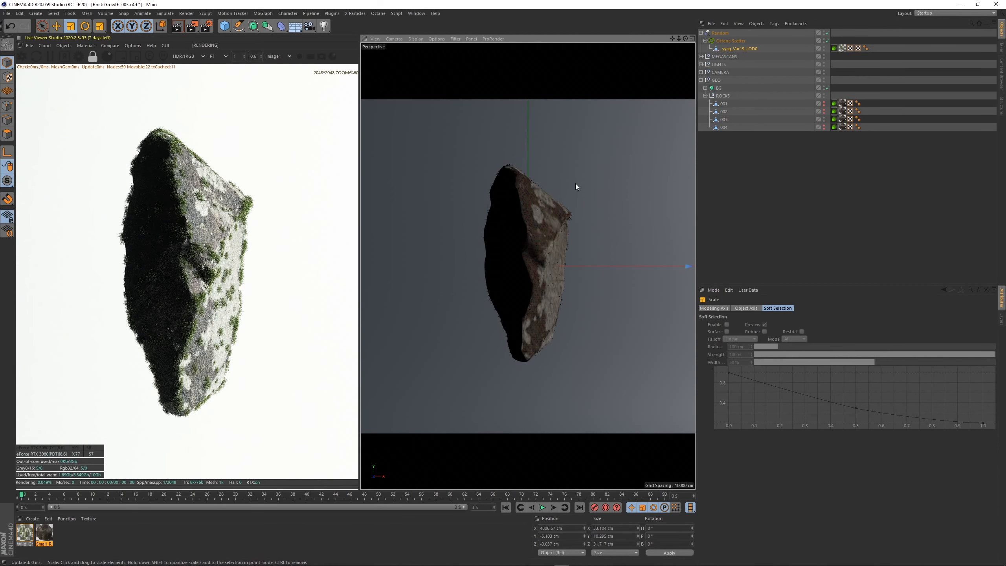
{"action": "scroll", "coordinate": [157, 285], "scroll_direction": "up", "scroll_amount": 1}
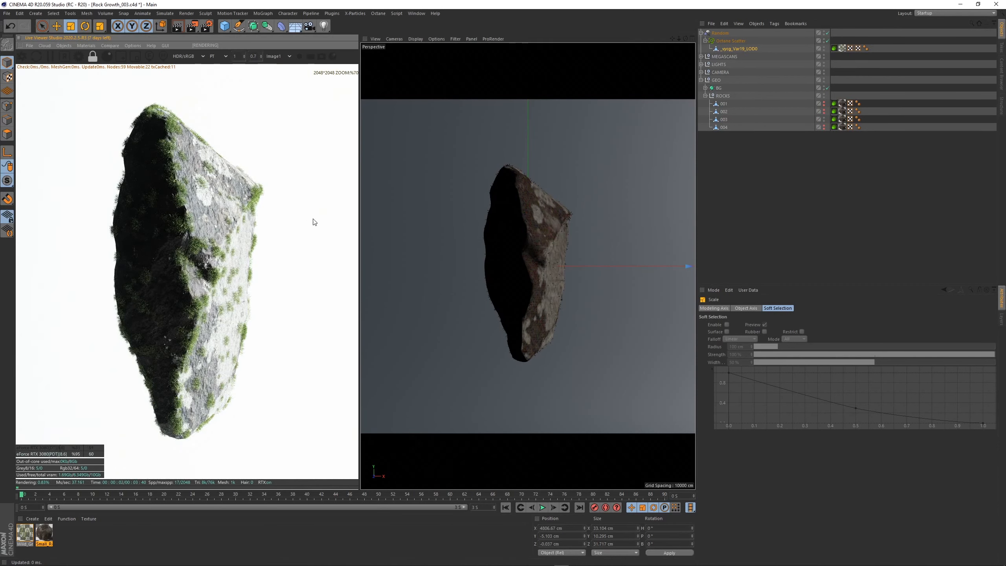
Turn off the Random effector's scale variation.
{"action": "left_click", "coordinate": [731, 34]}
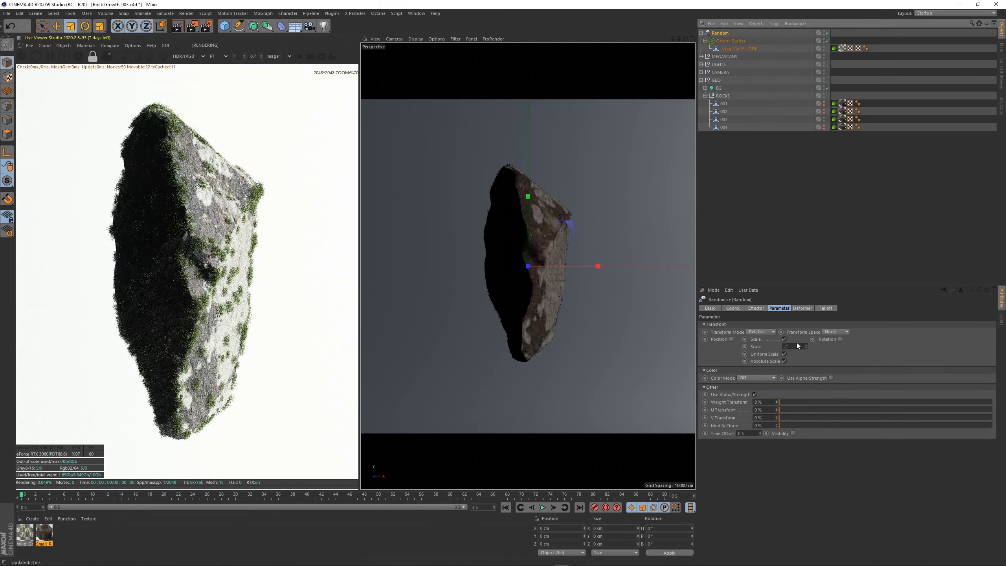
{"action": "left_click", "coordinate": [781, 334]}
{"action": "left_click", "coordinate": [784, 339]}
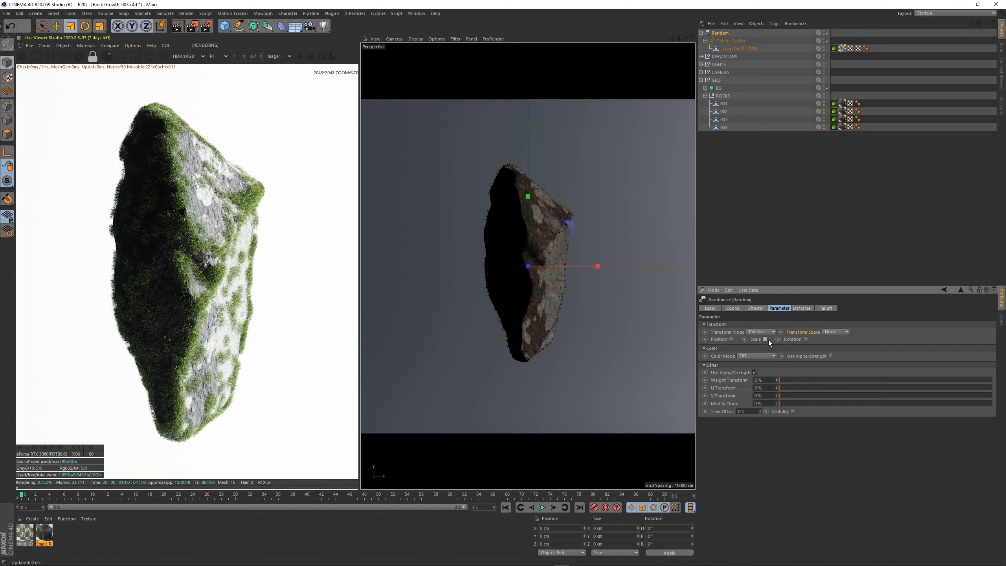
Set the Octane Scatter's surface distribution count to 10000.
{"action": "left_click", "coordinate": [731, 41]}
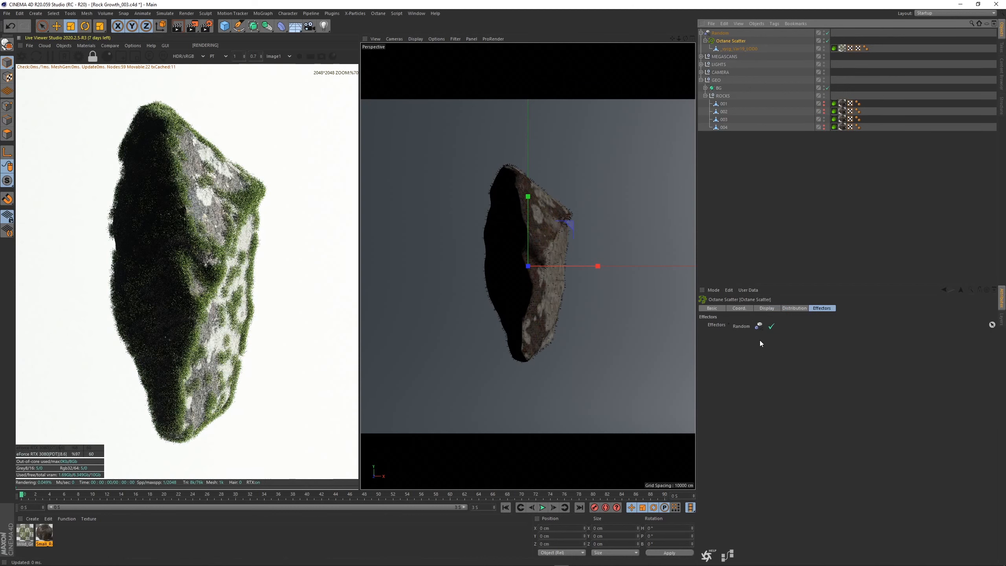
{"action": "left_click", "coordinate": [794, 308]}
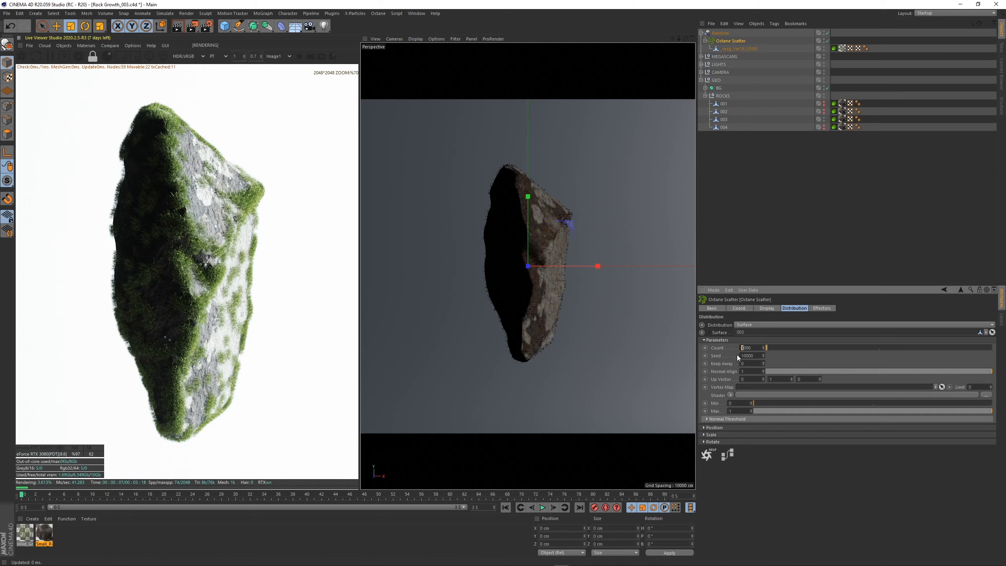
{"action": "key", "text": "Return"}
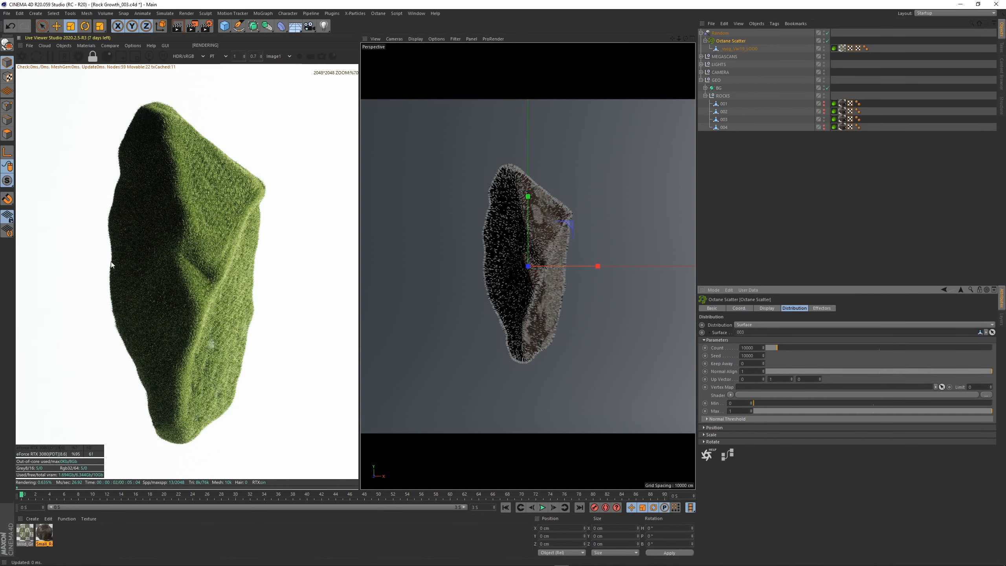
Enable rotation in the Random effector with a heading (R.H) of 700°, and inspect the grass with scale variation briefly toggled.
{"action": "left_click", "coordinate": [720, 33]}
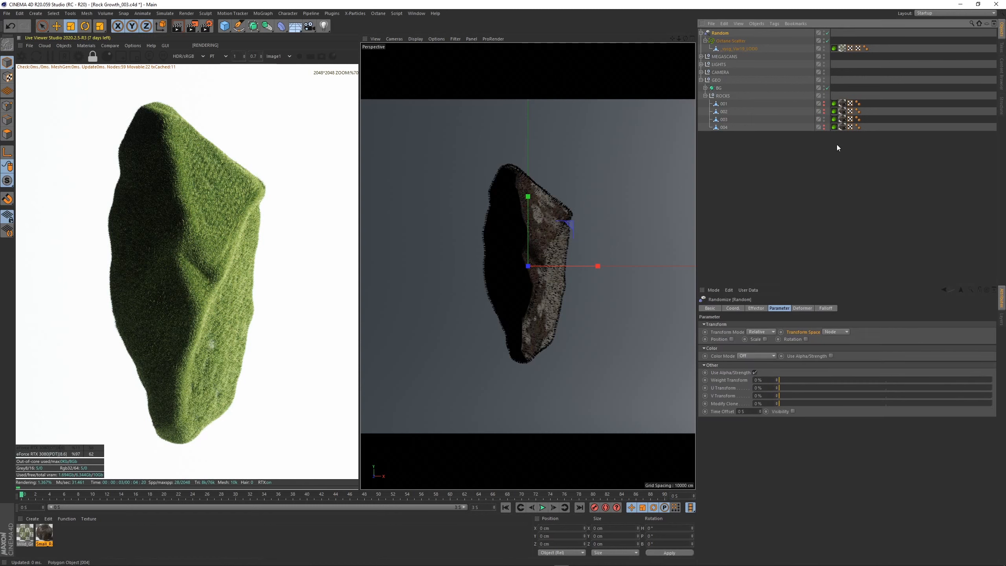
{"action": "left_click", "coordinate": [806, 338]}
{"action": "left_click", "coordinate": [816, 347]}
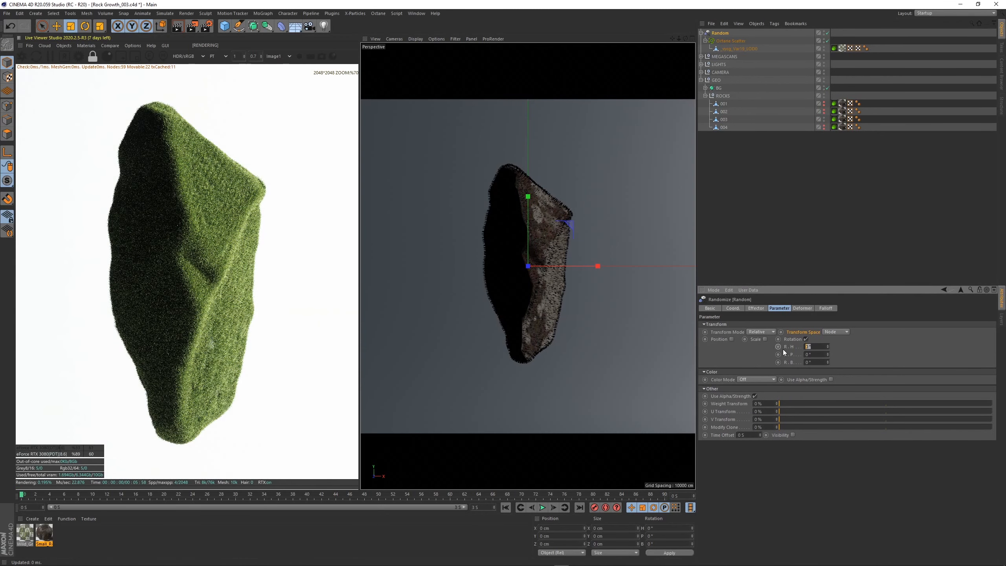
{"action": "type", "text": "70"}
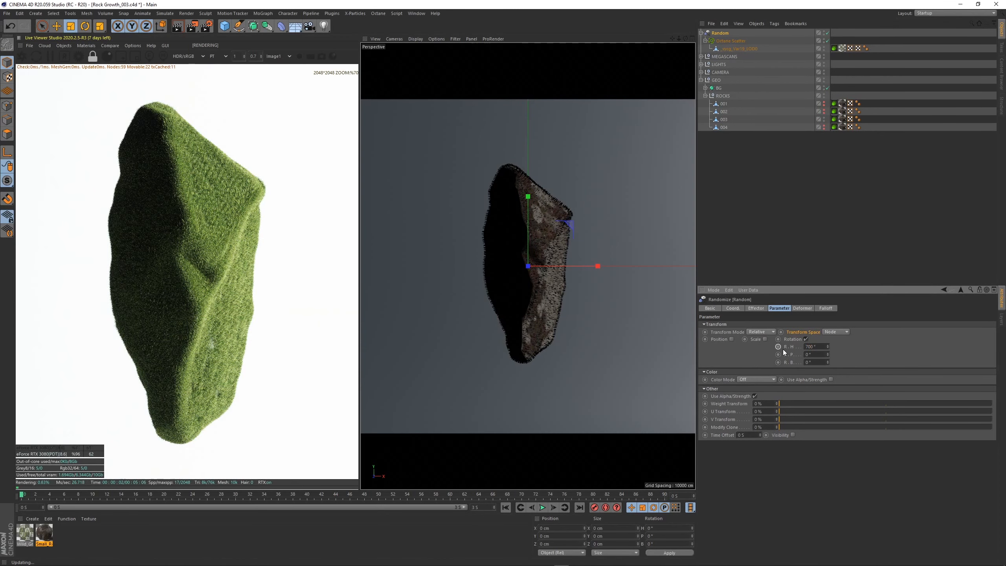
{"action": "scroll", "coordinate": [244, 313], "scroll_direction": "up", "scroll_amount": 5}
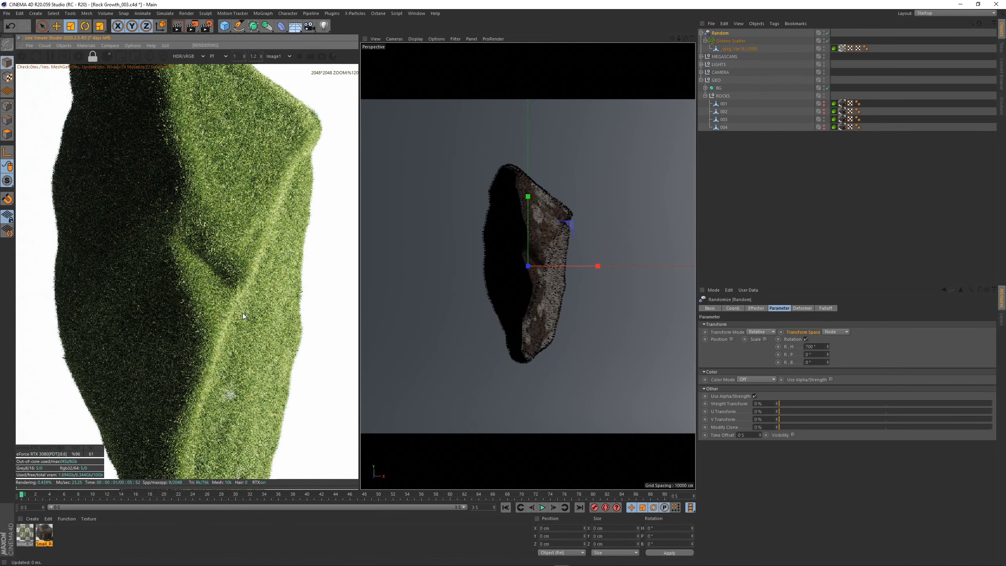
{"action": "scroll", "coordinate": [243, 316], "scroll_direction": "down", "scroll_amount": 5}
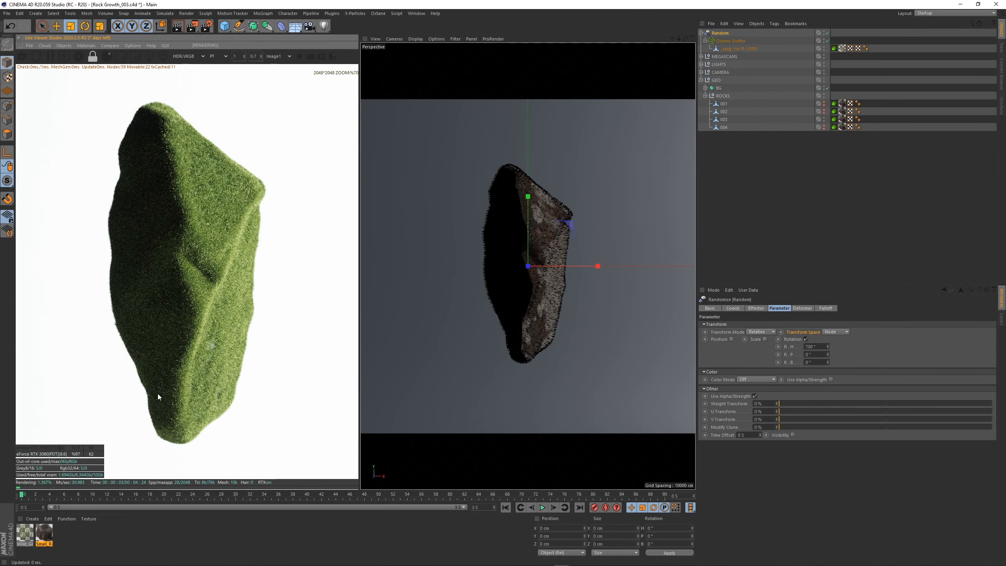
{"action": "scroll", "coordinate": [158, 397], "scroll_direction": "down", "scroll_amount": 1}
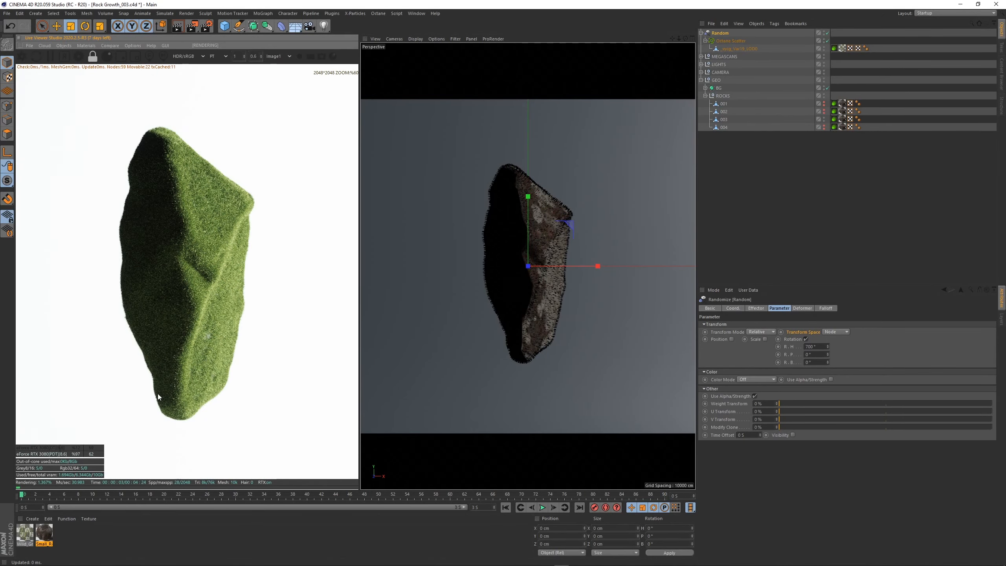
{"action": "left_click", "coordinate": [765, 339]}
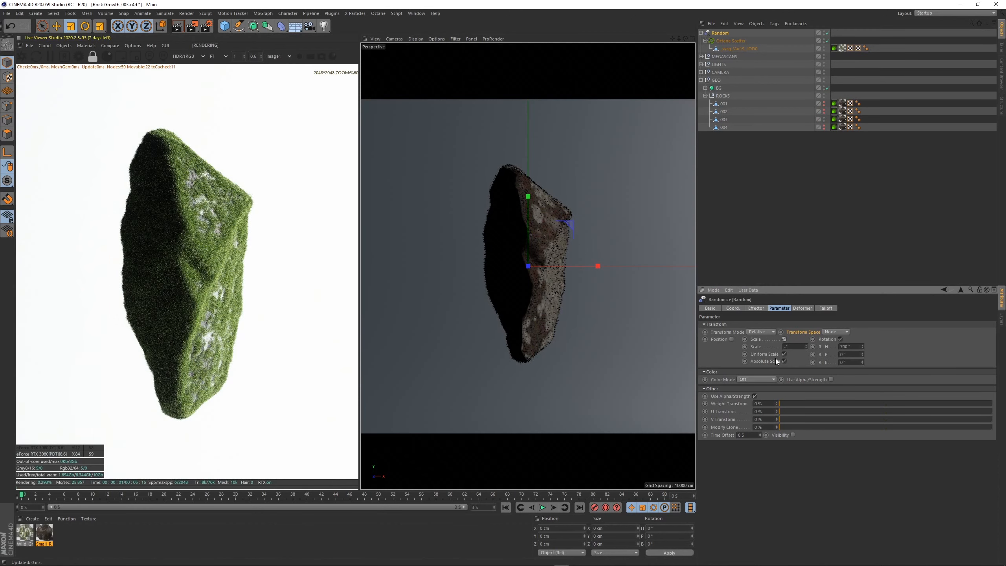
{"action": "left_click", "coordinate": [784, 339]}
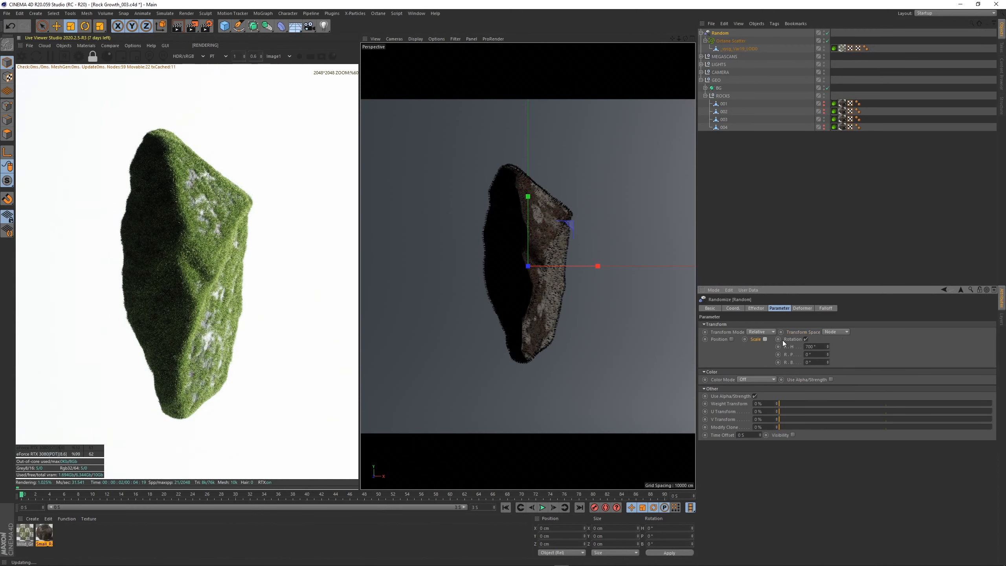
Enable position variation in the Random effector with 1 cm on X, Y and Z, then return to the Octane Scatter's distribution settings.
{"action": "left_click", "coordinate": [732, 339]}
{"action": "left_click_drag", "start_coordinate": [747, 349], "coordinate": [684, 356]}
{"action": "type", "text": "1"}
{"action": "key", "text": "Tab"}
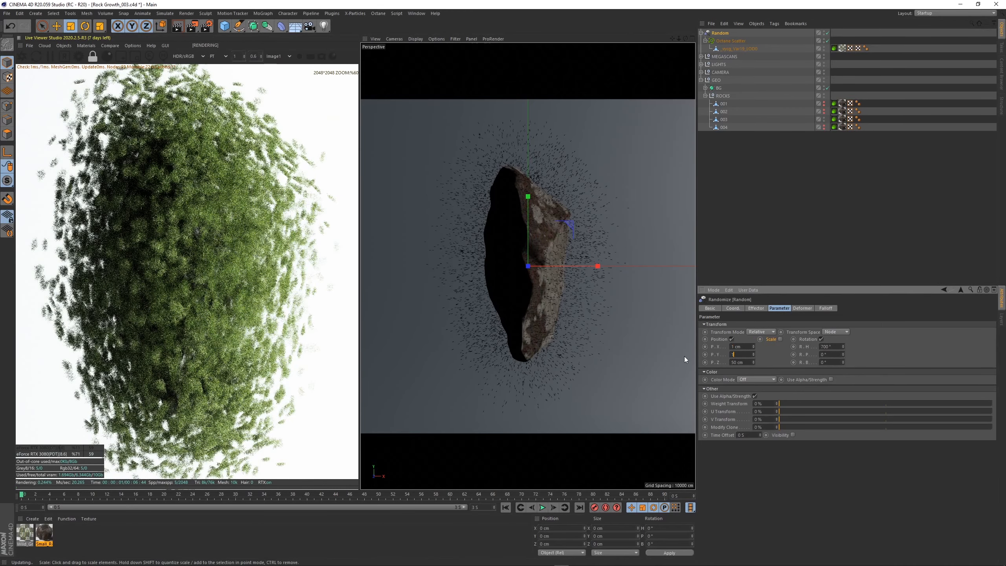
{"action": "type", "text": "1"}
{"action": "key", "text": "Tab"}
{"action": "type", "text": "1"}
{"action": "left_click", "coordinate": [768, 358]}
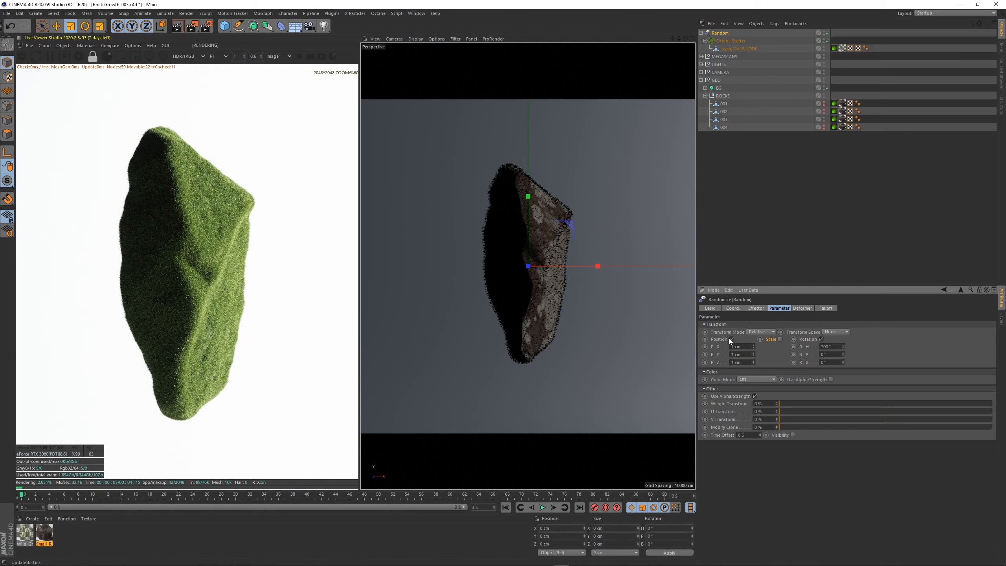
{"action": "left_click", "coordinate": [722, 43]}
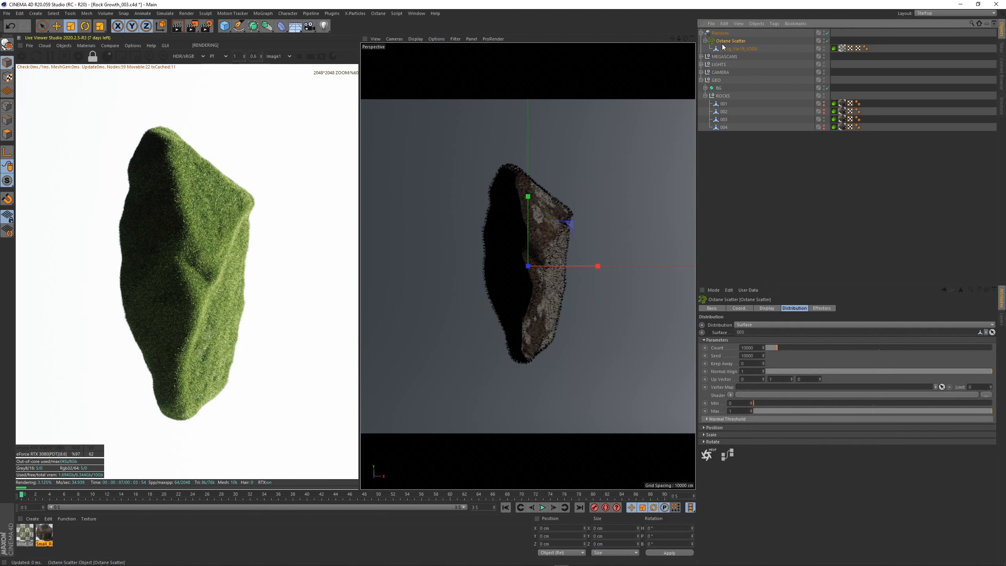
Add the larger Var3 grass clump from the Megascans grass group to the Octane Scatter as a second scattered object.
{"action": "left_click", "coordinate": [705, 340]}
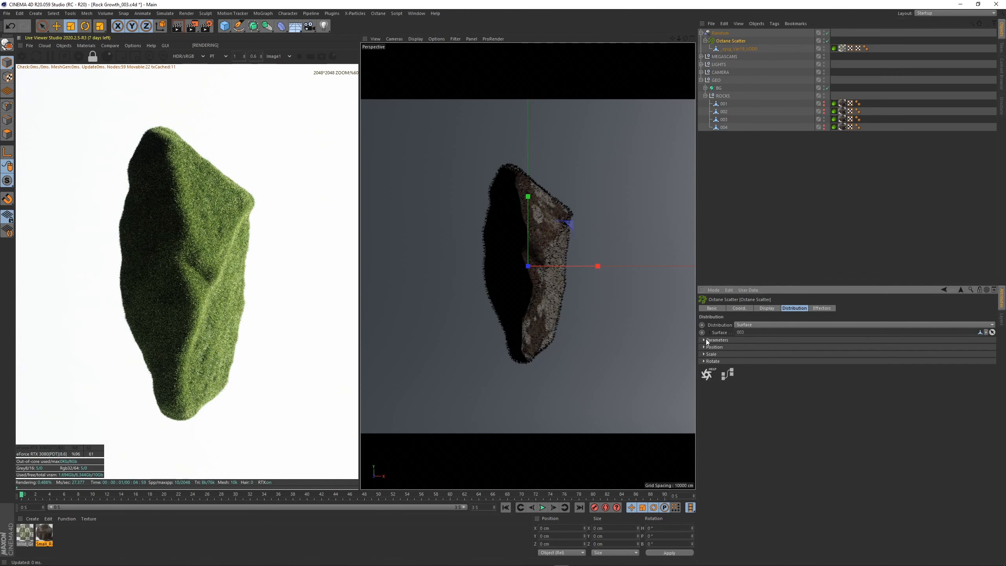
{"action": "scroll", "coordinate": [186, 324], "scroll_direction": "up", "scroll_amount": 3}
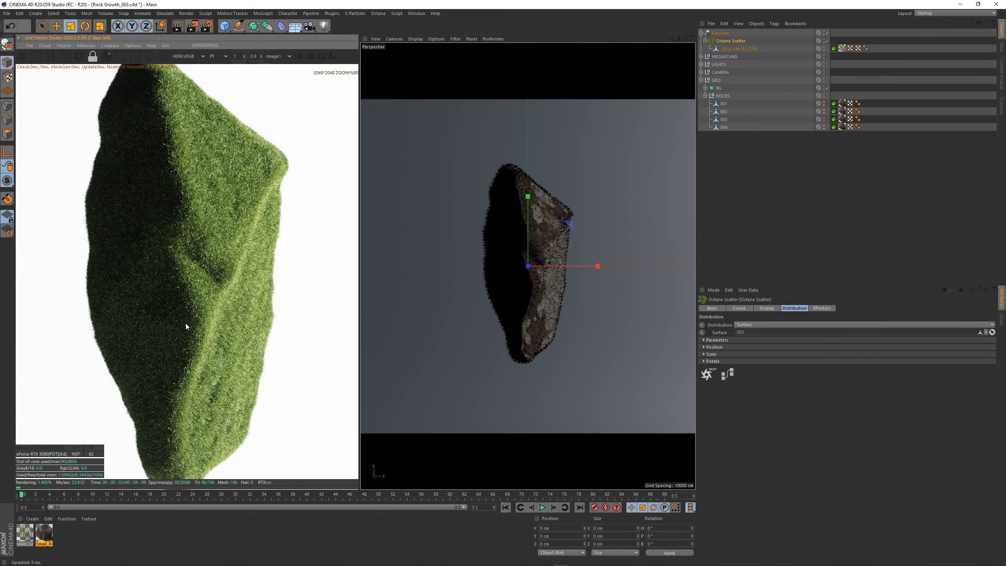
{"action": "scroll", "coordinate": [185, 324], "scroll_direction": "down", "scroll_amount": 1}
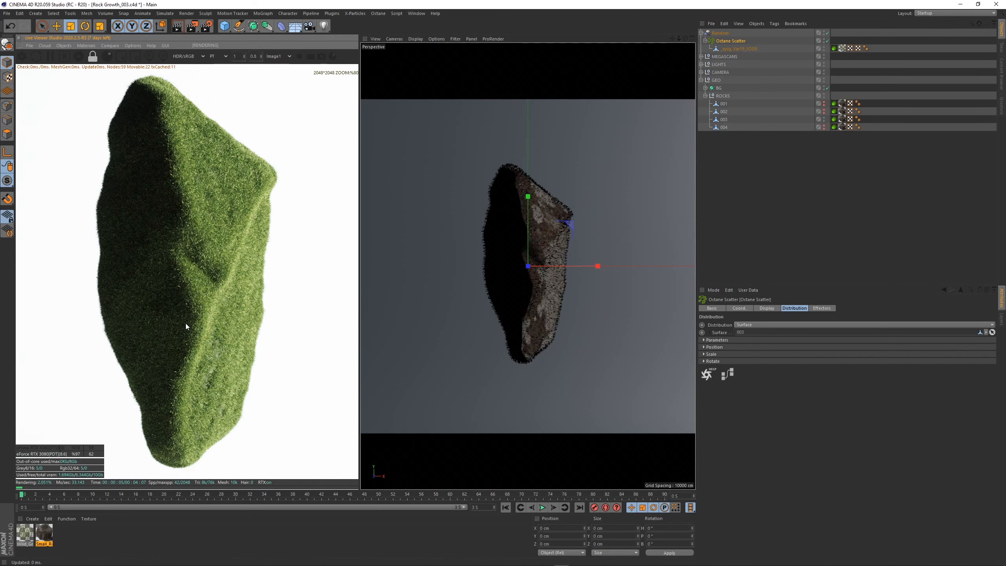
{"action": "key", "text": "F1"}
{"action": "scroll", "coordinate": [461, 237], "scroll_direction": "down", "scroll_amount": 2}
{"action": "middle_click_drag", "start_coordinate": [453, 248], "coordinate": [614, 265], "text": "alt"}
{"action": "middle_click_drag", "start_coordinate": [548, 278], "coordinate": [475, 280], "text": "alt"}
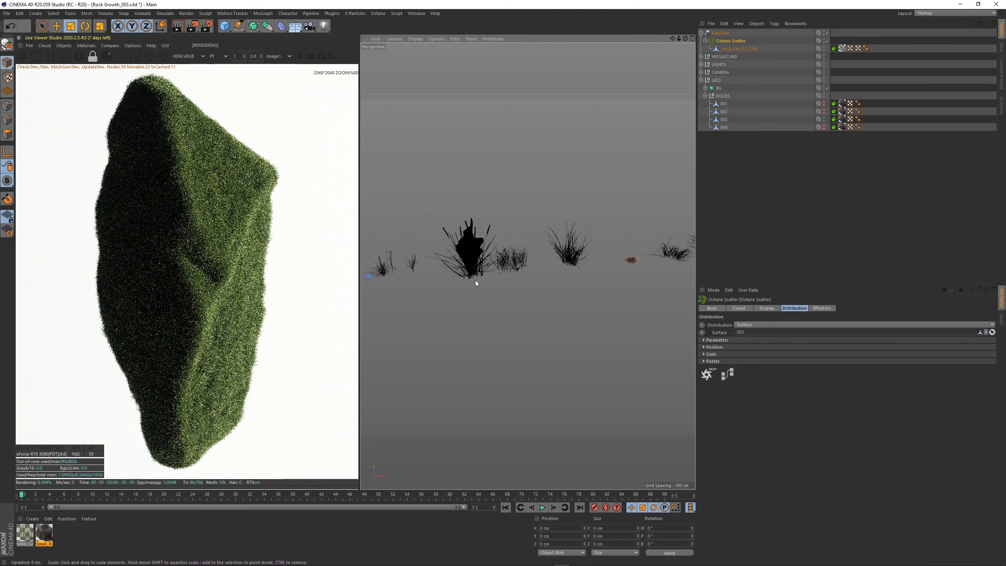
{"action": "left_click", "coordinate": [573, 254]}
{"action": "left_click", "coordinate": [702, 56]}
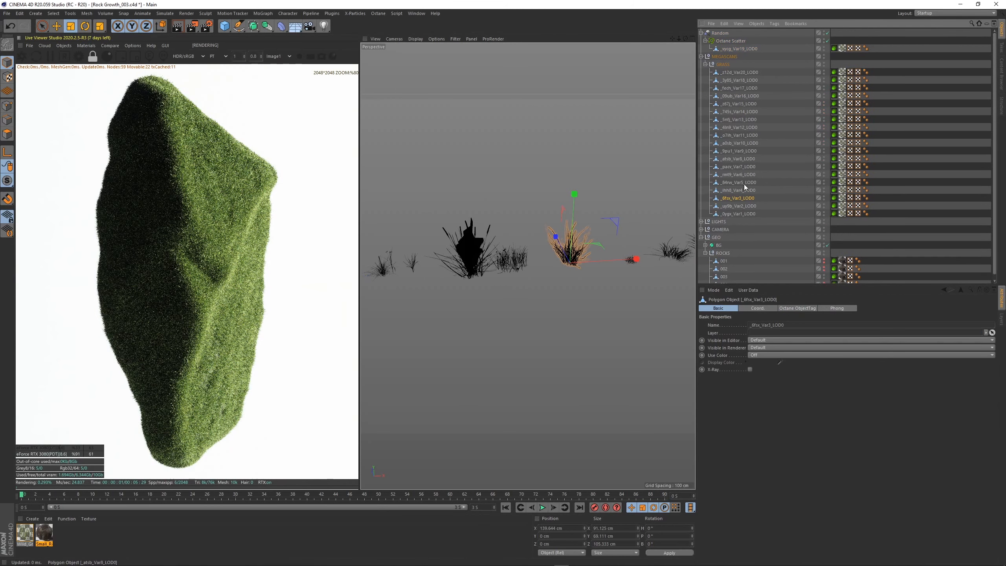
{"action": "left_click_drag", "start_coordinate": [739, 198], "coordinate": [736, 51]}
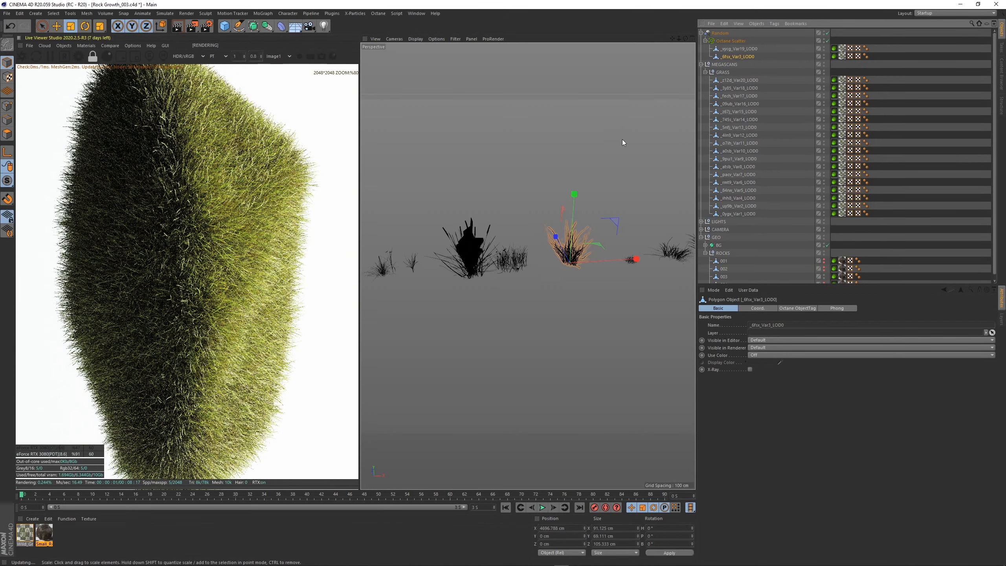
Scale the Var3 grass clump down uniformly to about 20 × 15 × 23 cm and check the rendered rock.
{"action": "left_click_drag", "start_coordinate": [623, 141], "coordinate": [462, 190]}
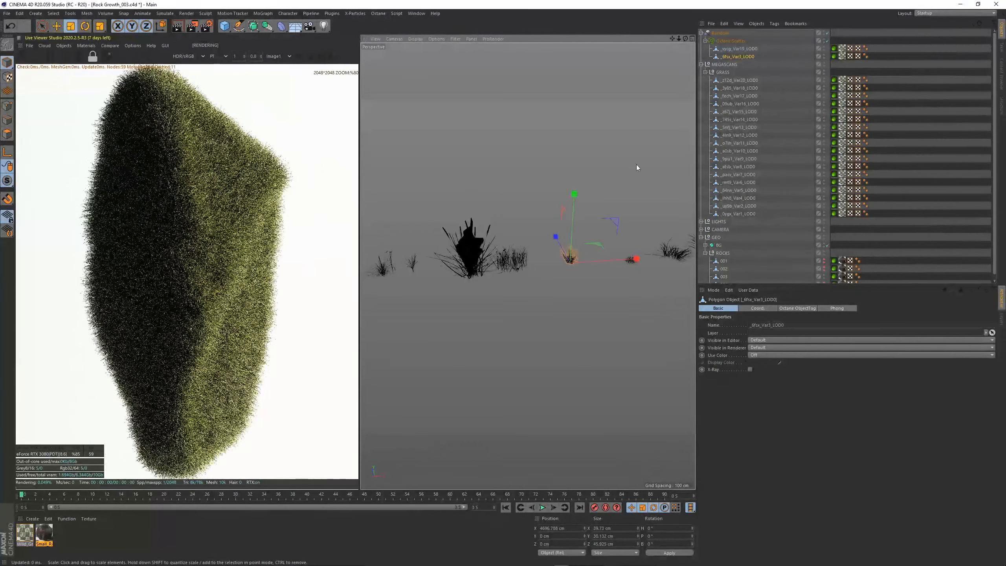
{"action": "left_click_drag", "start_coordinate": [637, 165], "coordinate": [475, 182]}
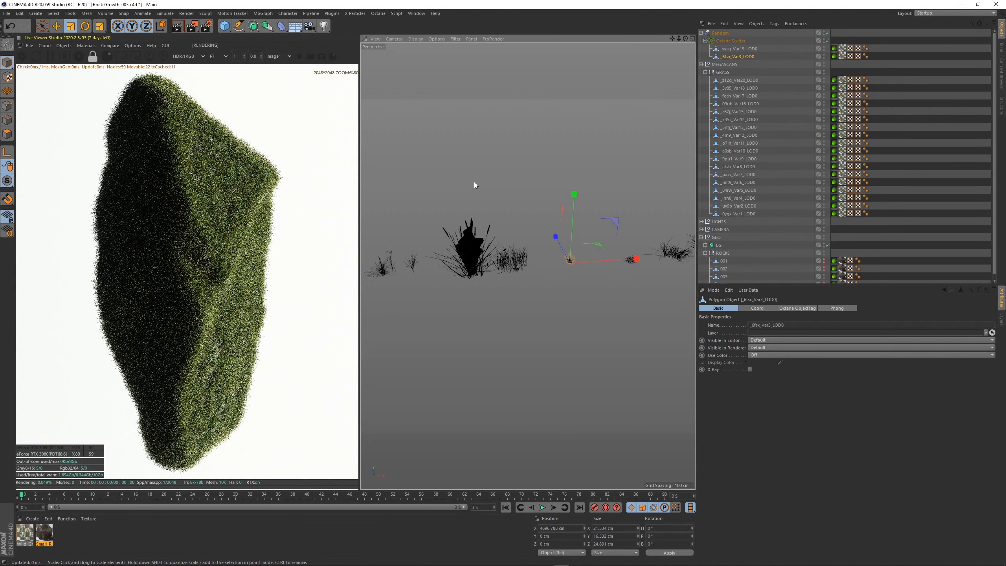
{"action": "left_click_drag", "start_coordinate": [519, 163], "coordinate": [452, 176]}
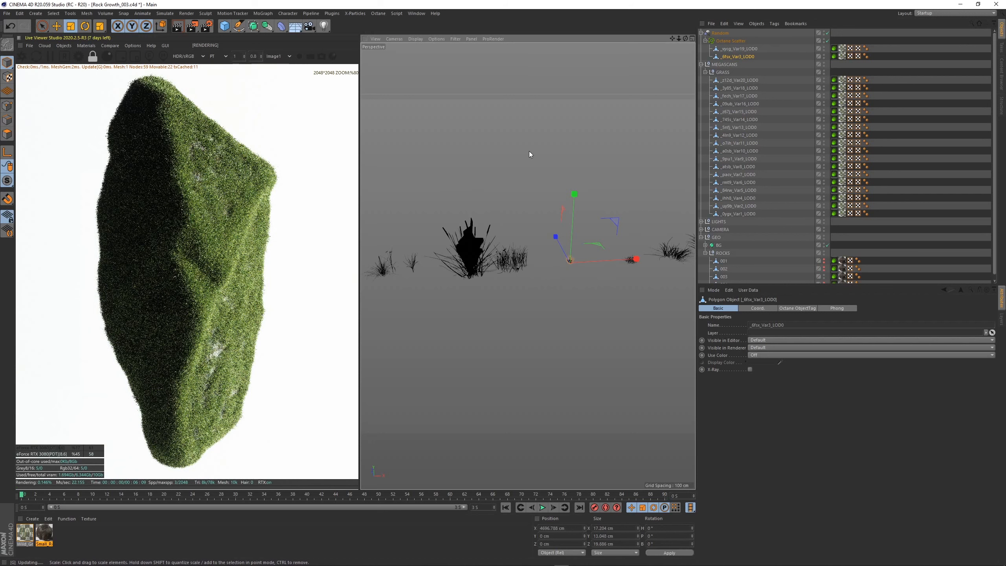
{"action": "left_click_drag", "start_coordinate": [530, 154], "coordinate": [567, 135]}
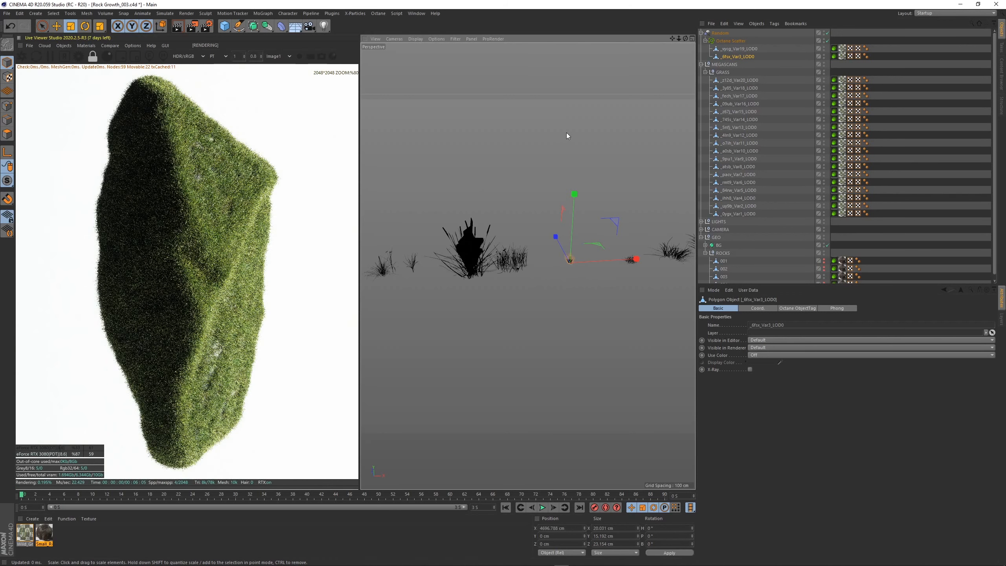
{"action": "scroll", "coordinate": [284, 239], "scroll_direction": "down", "scroll_amount": 3}
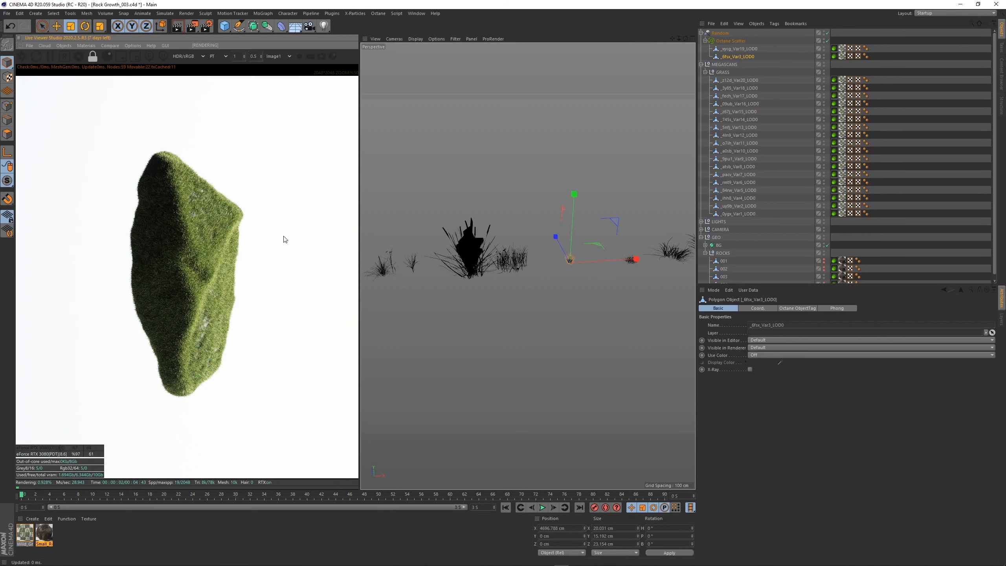
{"action": "scroll", "coordinate": [284, 239], "scroll_direction": "up", "scroll_amount": 1}
Add the tall Var14 grass plant from the Megascans grass group to the Octane Scatter as a third scattered object.
{"action": "scroll", "coordinate": [477, 274], "scroll_direction": "down", "scroll_amount": 4}
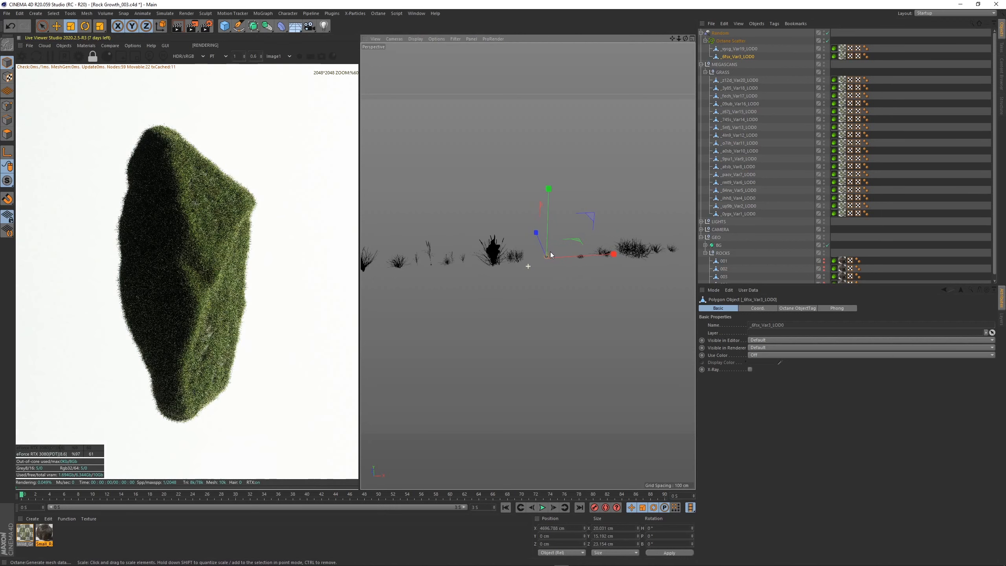
{"action": "middle_click_drag", "start_coordinate": [453, 240], "coordinate": [504, 235], "text": "alt"}
{"action": "scroll", "coordinate": [478, 245], "scroll_direction": "up", "scroll_amount": 2}
{"action": "left_click", "coordinate": [480, 247]}
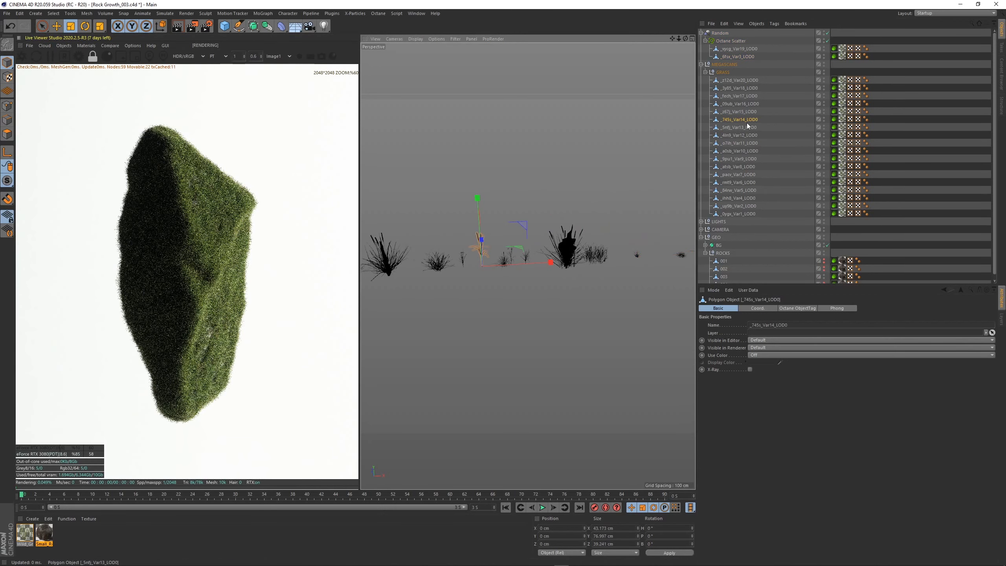
{"action": "left_click_drag", "start_coordinate": [739, 118], "coordinate": [744, 58]}
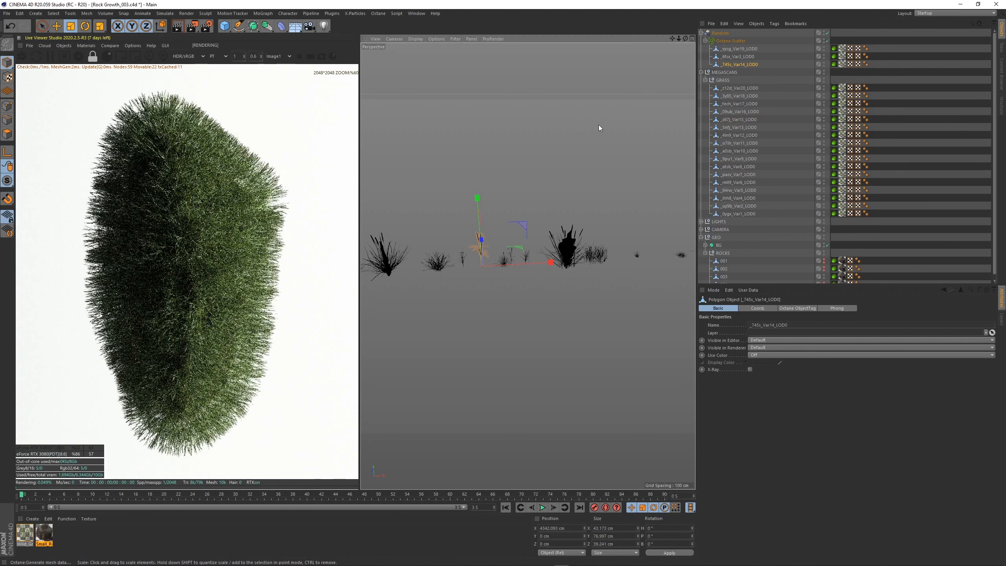
Scale the Var14 grass plant down uniformly to about 11 × 20 × 10 cm and inspect the rendered grass up close.
{"action": "key", "text": "t"}
{"action": "left_click_drag", "start_coordinate": [471, 130], "coordinate": [385, 142]}
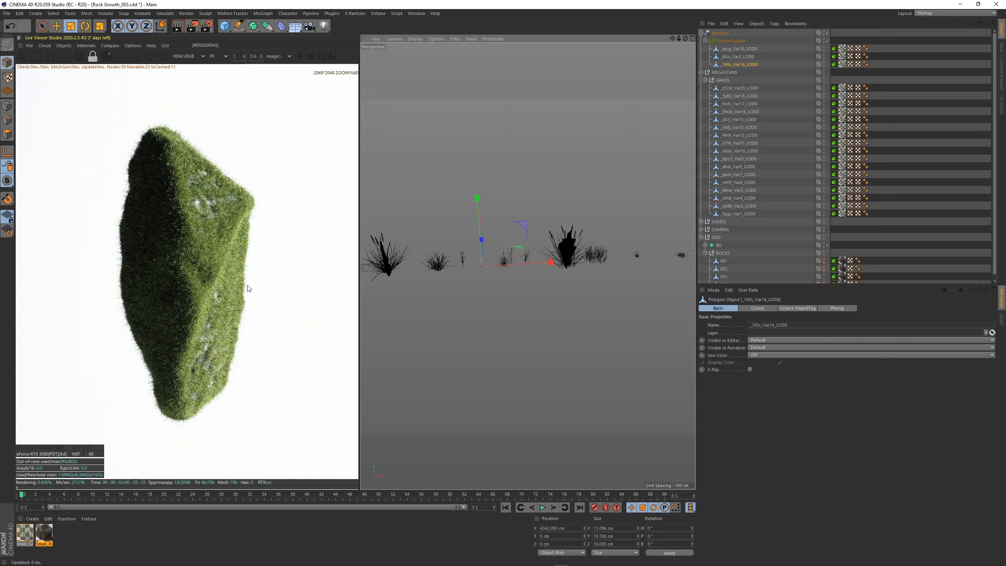
{"action": "scroll", "coordinate": [265, 258], "scroll_direction": "up", "scroll_amount": 5}
{"action": "middle_click_drag", "start_coordinate": [257, 257], "coordinate": [253, 331]}
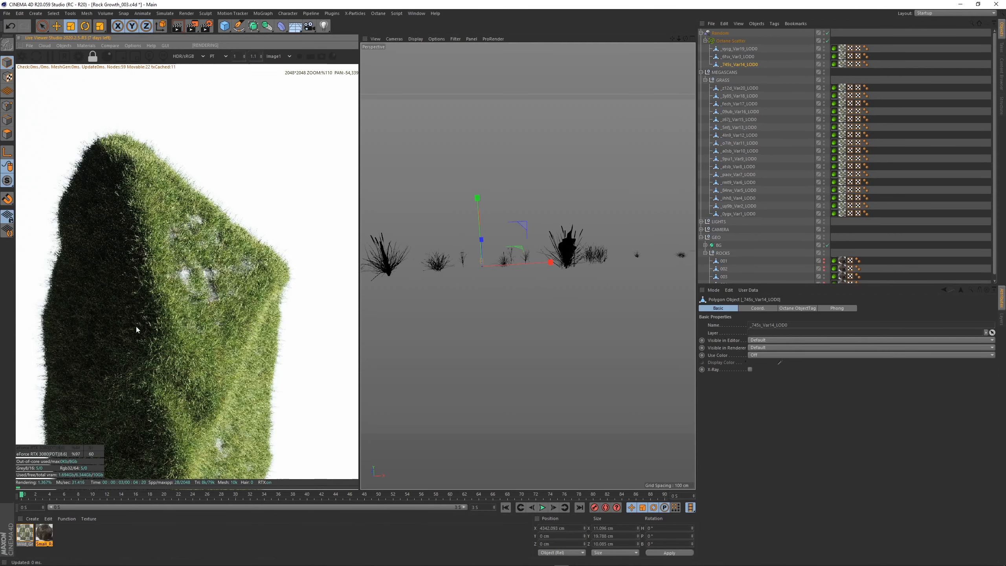
{"action": "middle_click_drag", "start_coordinate": [75, 356], "coordinate": [144, 314]}
{"action": "scroll", "coordinate": [89, 271], "scroll_direction": "down", "scroll_amount": 3}
{"action": "scroll", "coordinate": [89, 272], "scroll_direction": "down", "scroll_amount": 1}
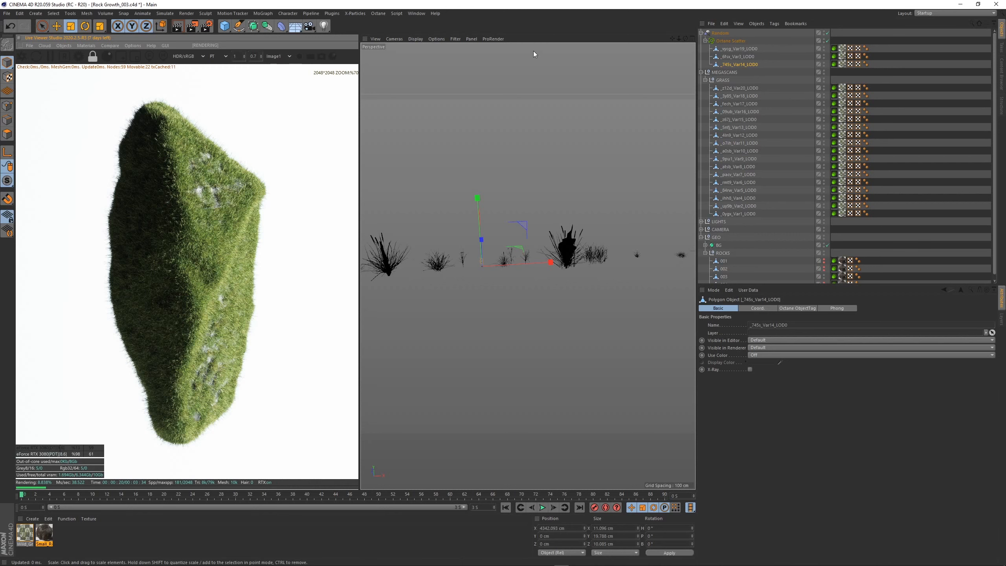
Load a Noise shader into the Octane Scatter's distribution scale settings.
{"action": "left_click", "coordinate": [701, 73]}
{"action": "left_click", "coordinate": [723, 40]}
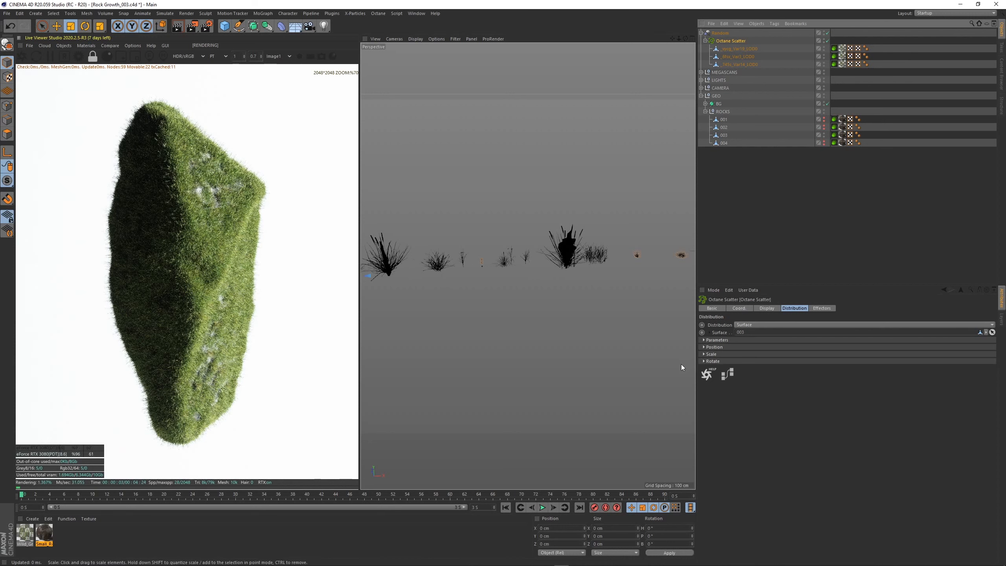
{"action": "left_click", "coordinate": [704, 354]}
{"action": "left_click", "coordinate": [757, 377]}
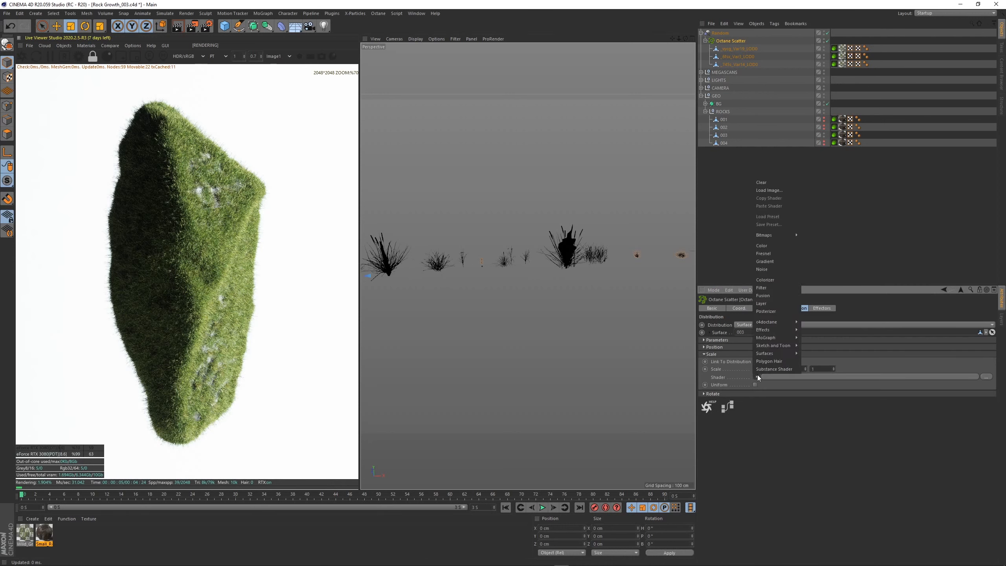
{"action": "left_click", "coordinate": [766, 271]}
Set the scale shader's noise type to Ober with a global scale of 500 %.
{"action": "left_click", "coordinate": [757, 396]}
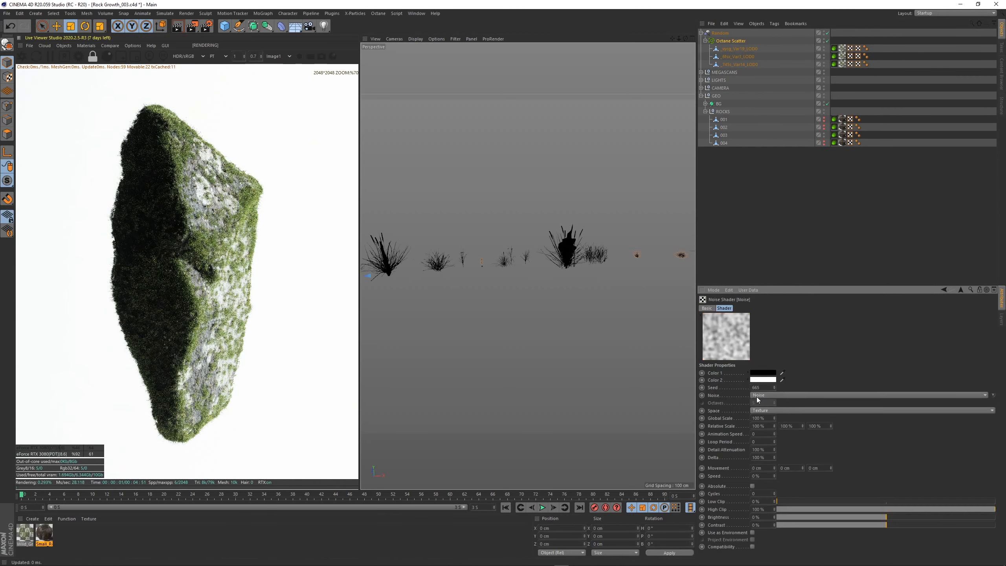
{"action": "left_click", "coordinate": [766, 395]}
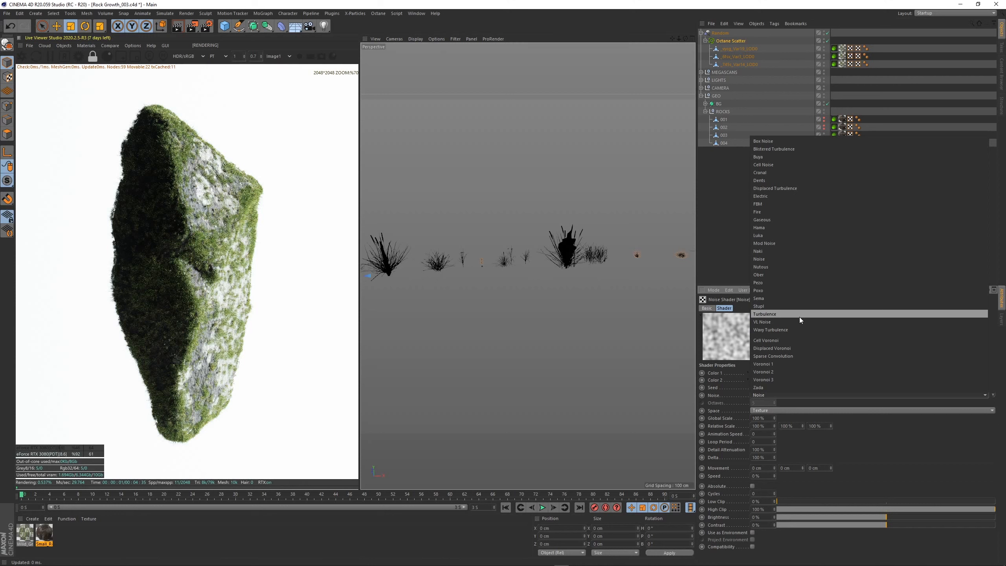
{"action": "left_click", "coordinate": [782, 273]}
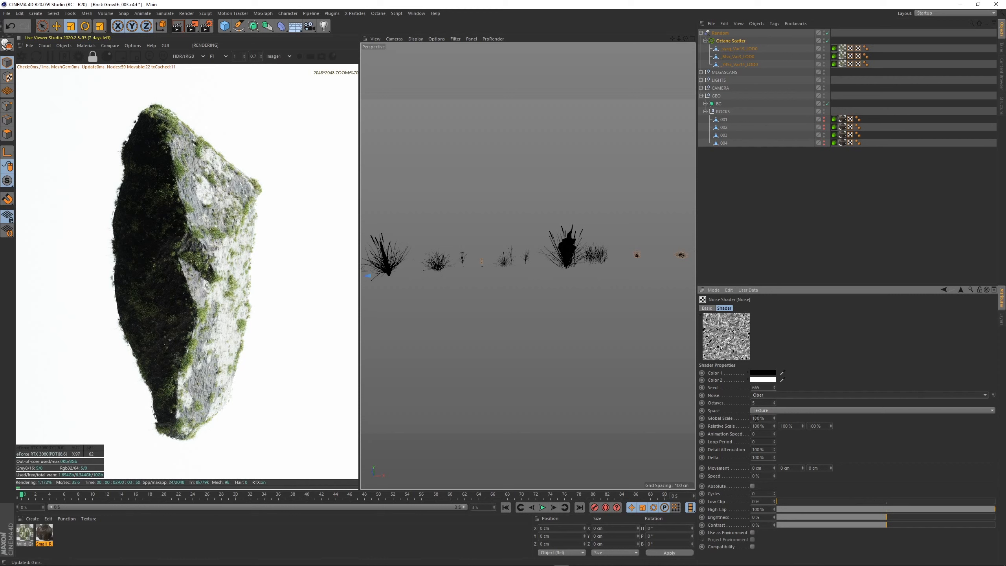
{"action": "left_click_drag", "start_coordinate": [756, 418], "coordinate": [715, 439]}
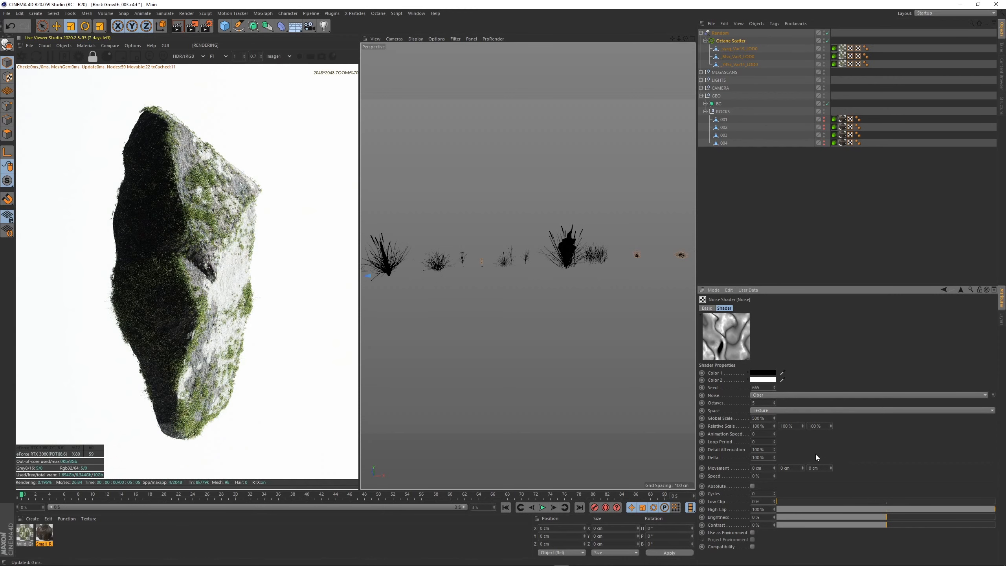
Try a low clip of 25 % and a high clip of 35 % on the noise, and inspect the grass patches.
{"action": "left_click_drag", "start_coordinate": [794, 503], "coordinate": [853, 508]}
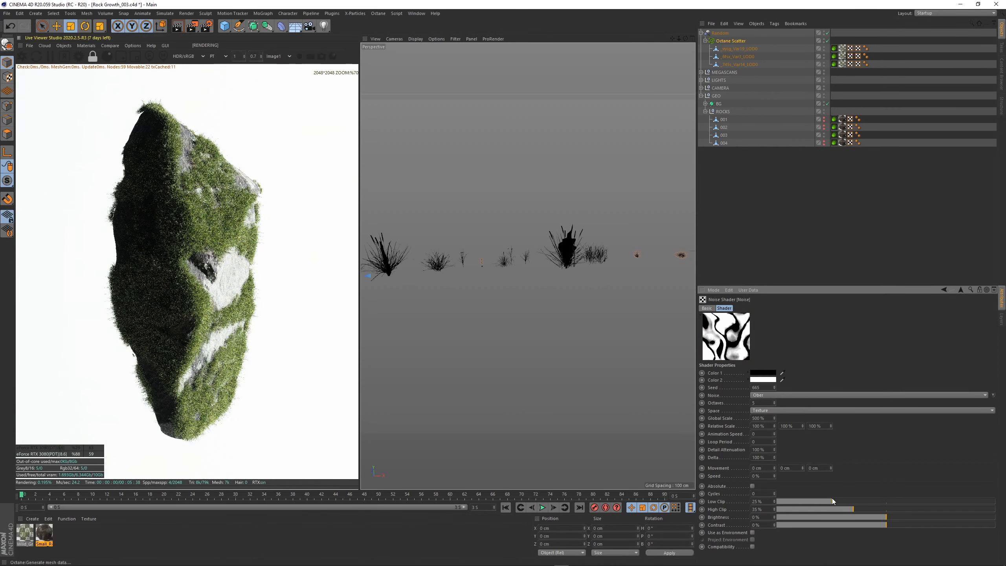
{"action": "left_click", "coordinate": [832, 501]}
{"action": "scroll", "coordinate": [160, 331], "scroll_direction": "down", "scroll_amount": 3}
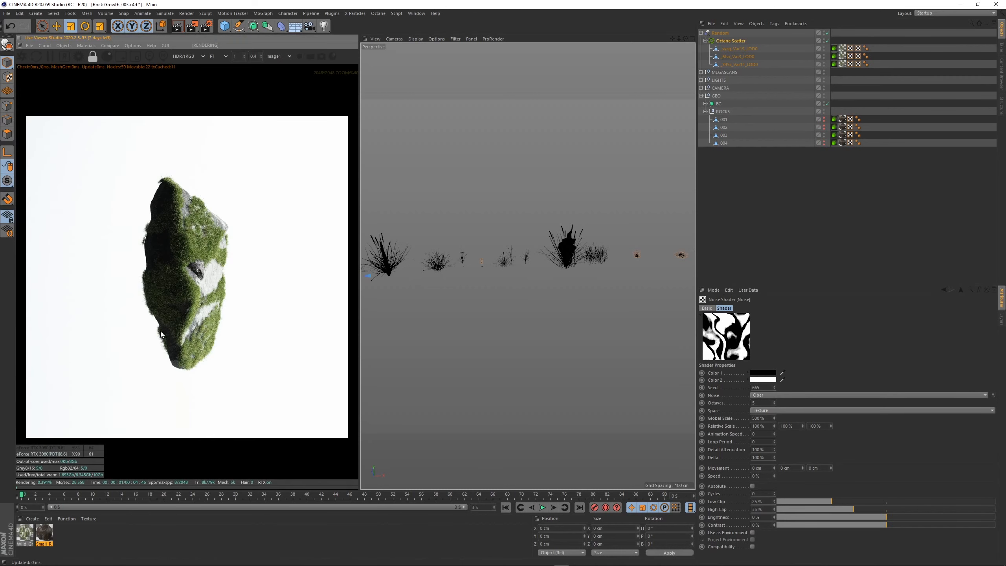
{"action": "scroll", "coordinate": [179, 348], "scroll_direction": "up", "scroll_amount": 4}
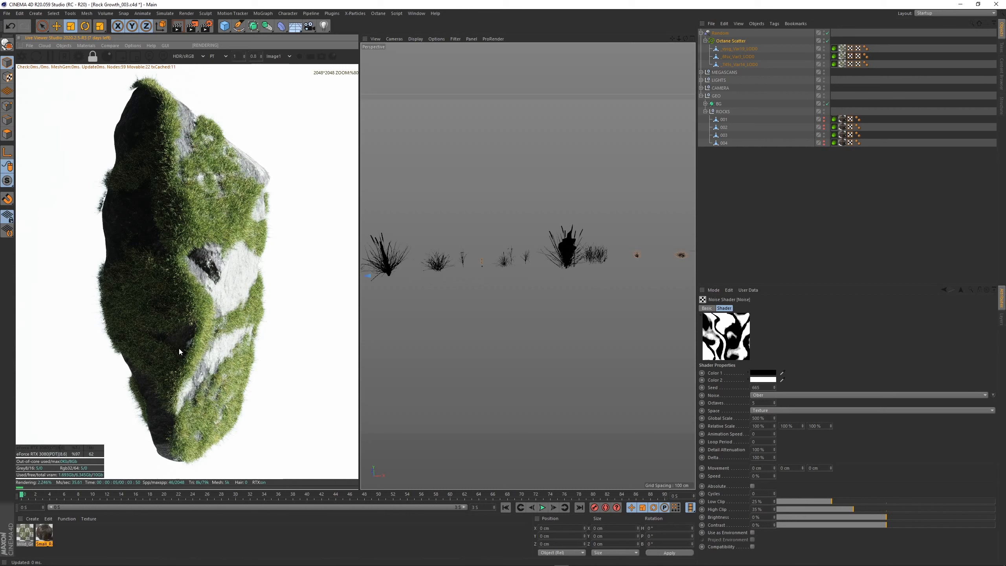
Try a noise global scale of 200 %, and settle on 600 % for larger grass patches.
{"action": "double_click", "coordinate": [756, 421]}
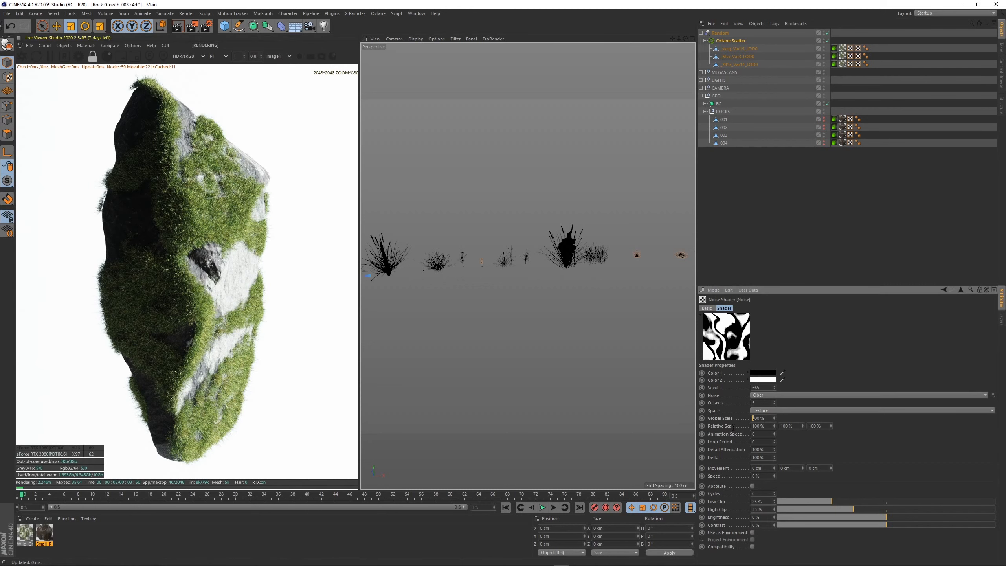
{"action": "type", "text": "200"}
{"action": "key", "text": "Return"}
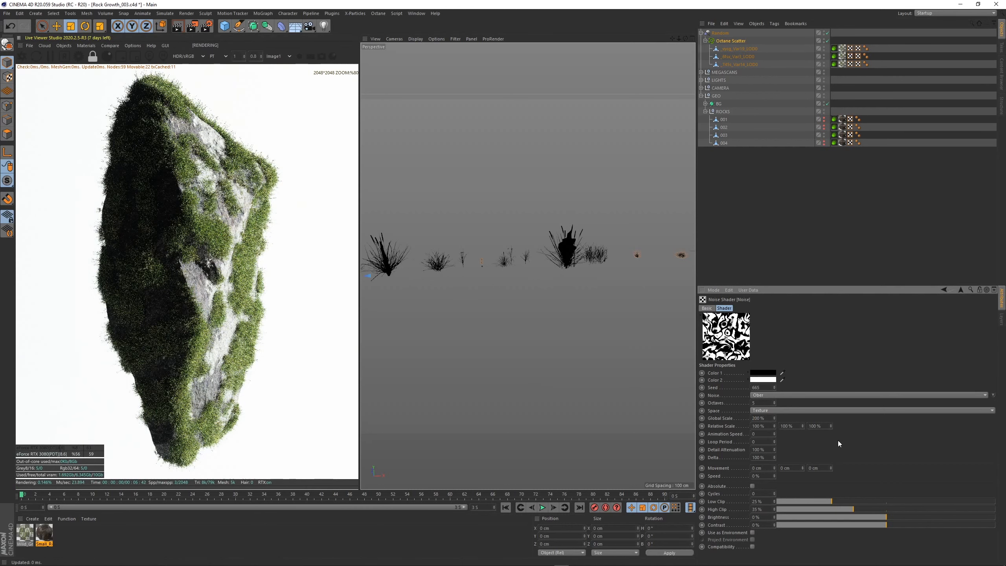
{"action": "left_click", "coordinate": [748, 418]}
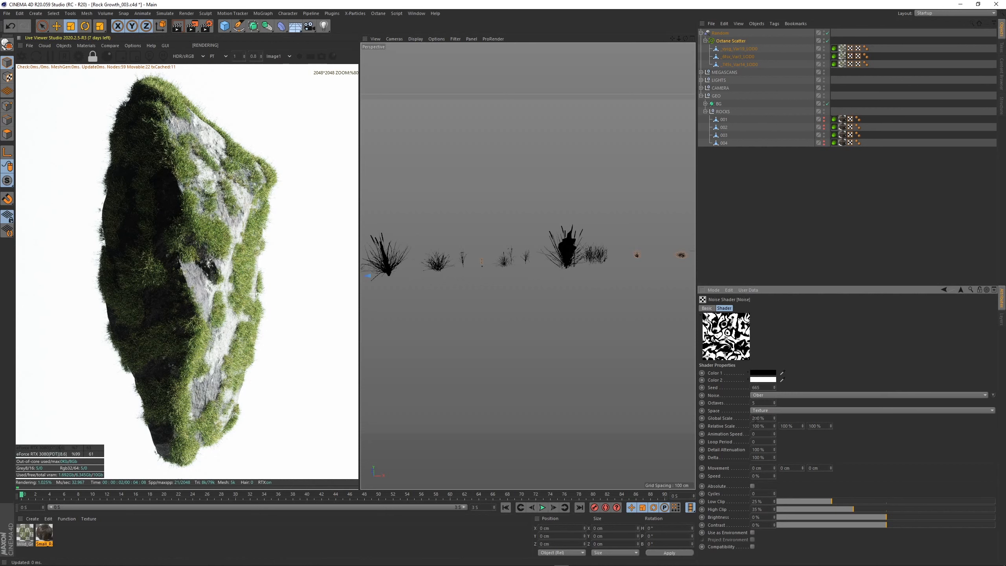
{"action": "type", "text": "6"}
{"action": "key", "text": "Return"}
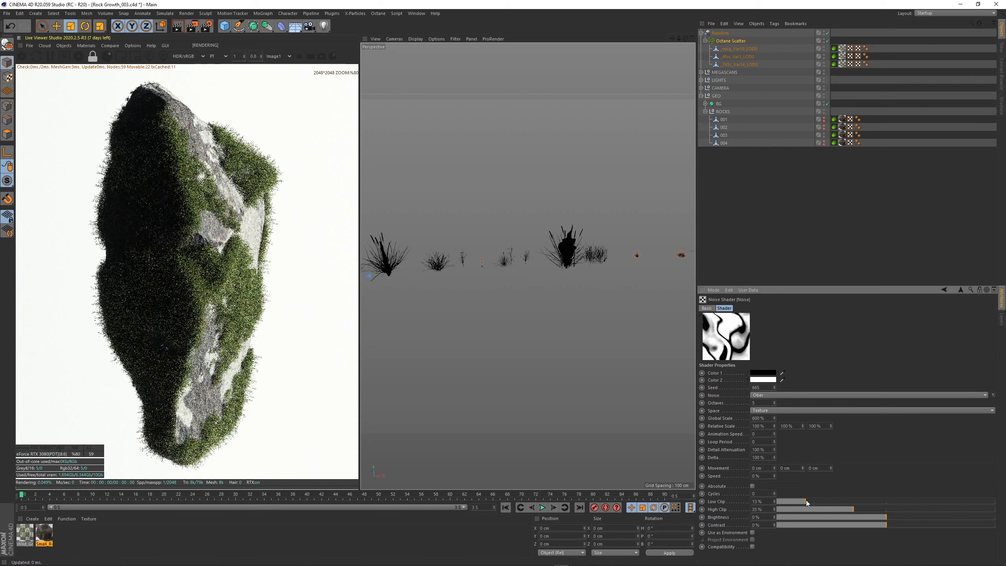
Set the noise's low clip to 17 % and its high clip to 48 %.
{"action": "left_click_drag", "start_coordinate": [807, 501], "coordinate": [883, 510]}
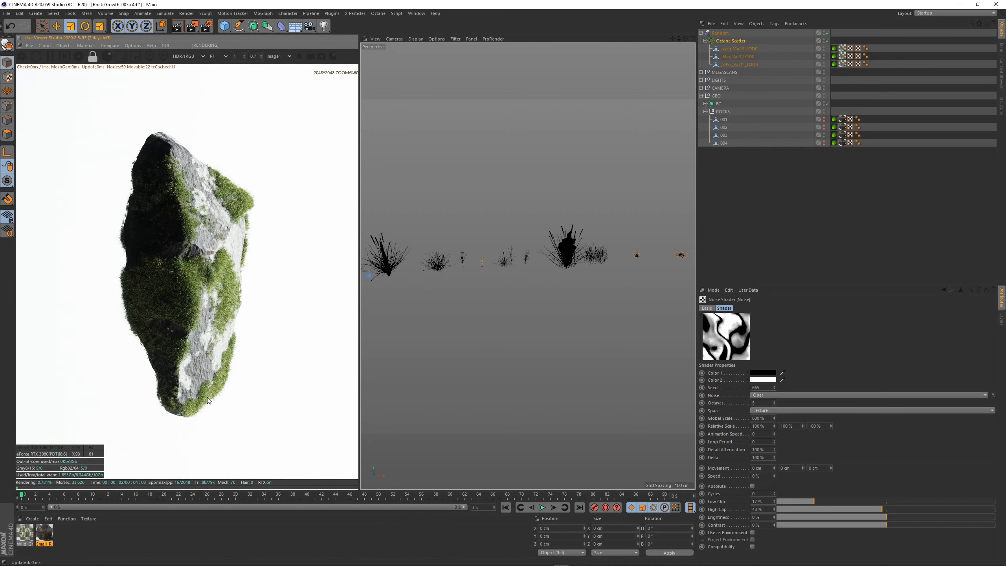
{"action": "scroll", "coordinate": [230, 284], "scroll_direction": "up", "scroll_amount": 1}
Enable the Random effector's scale variation and raise the Octane Scatter's surface count to about 38500.
{"action": "left_click", "coordinate": [721, 33]}
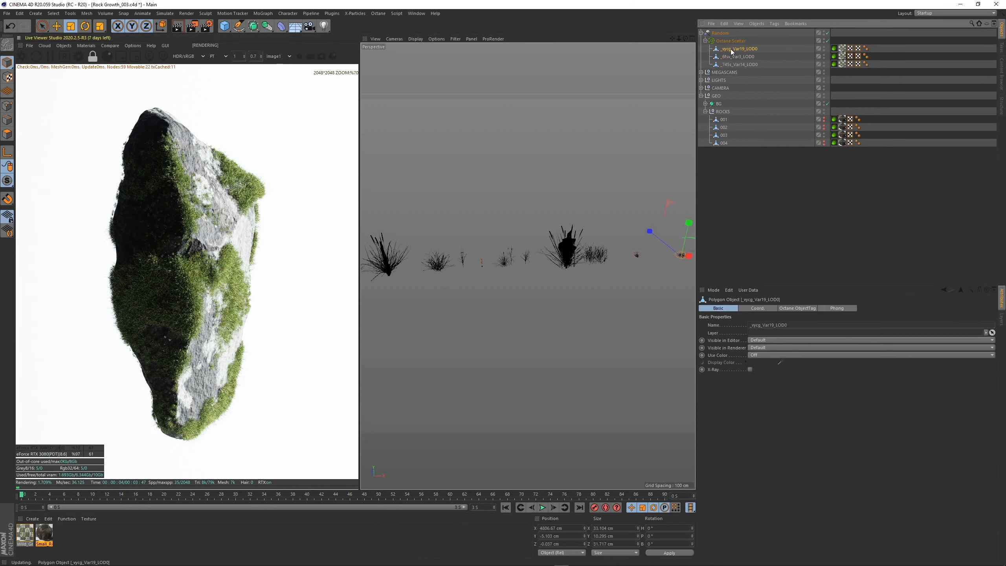
{"action": "left_click", "coordinate": [780, 339]}
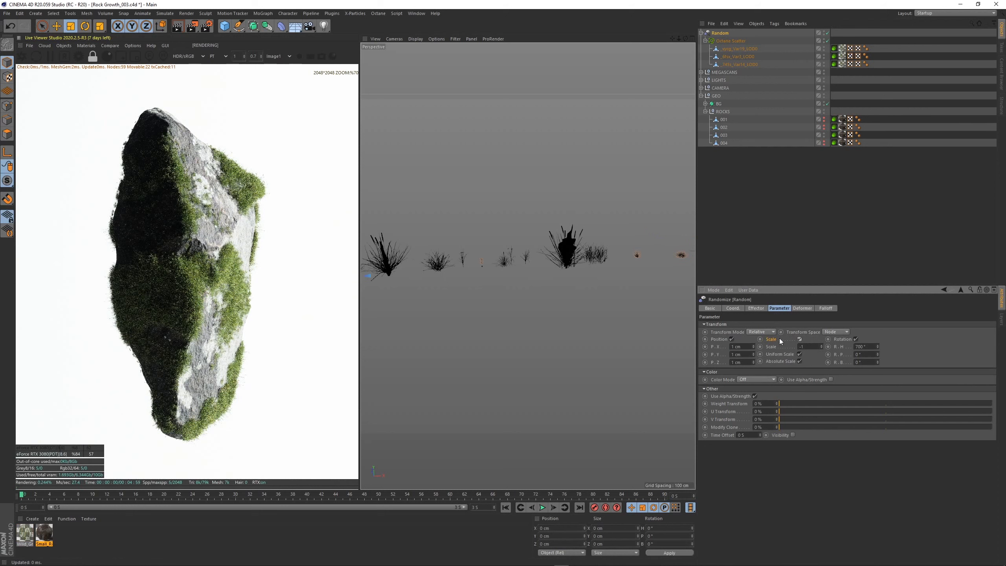
{"action": "left_click", "coordinate": [732, 41]}
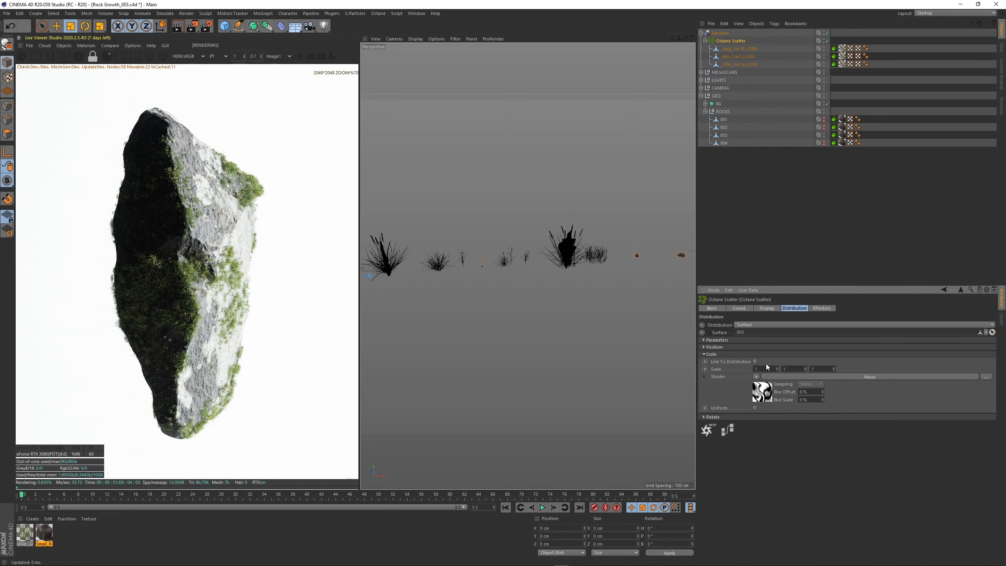
{"action": "left_click", "coordinate": [705, 341]}
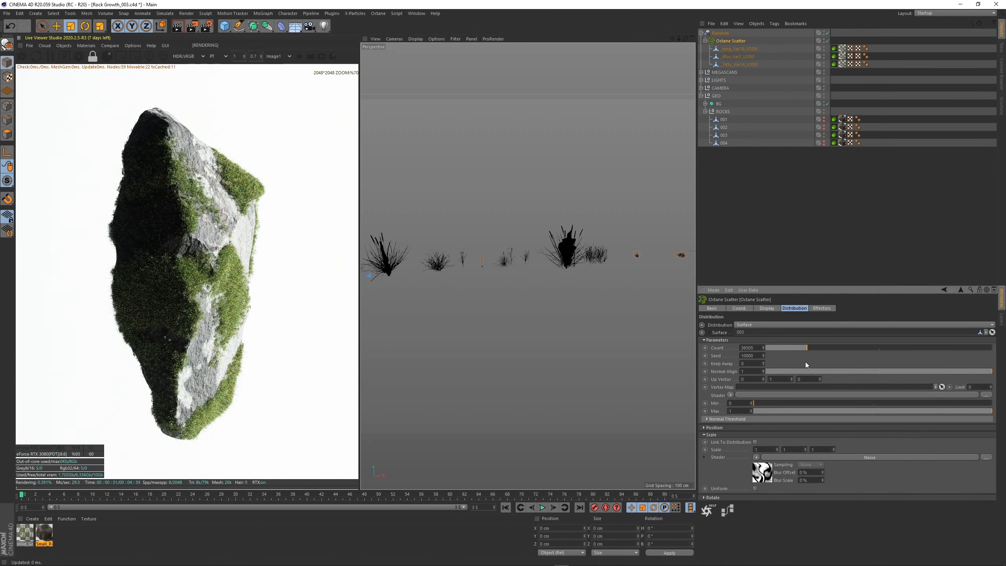
Set the noise shader's high clip to 31 % and raise its seed one value at a time to 671.
{"action": "left_click", "coordinate": [779, 458]}
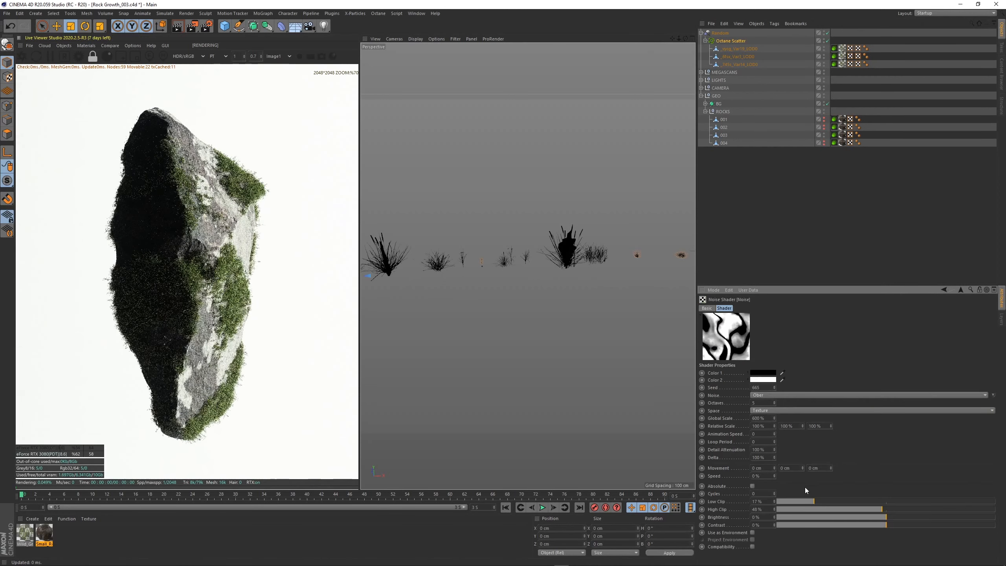
{"action": "left_click_drag", "start_coordinate": [847, 511], "coordinate": [845, 512]}
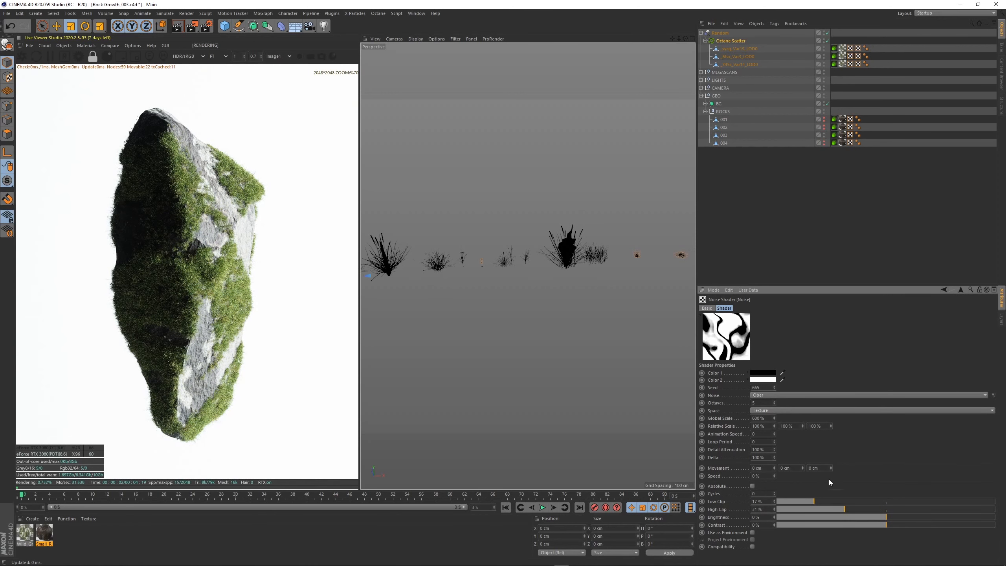
{"action": "left_click", "coordinate": [774, 385]}
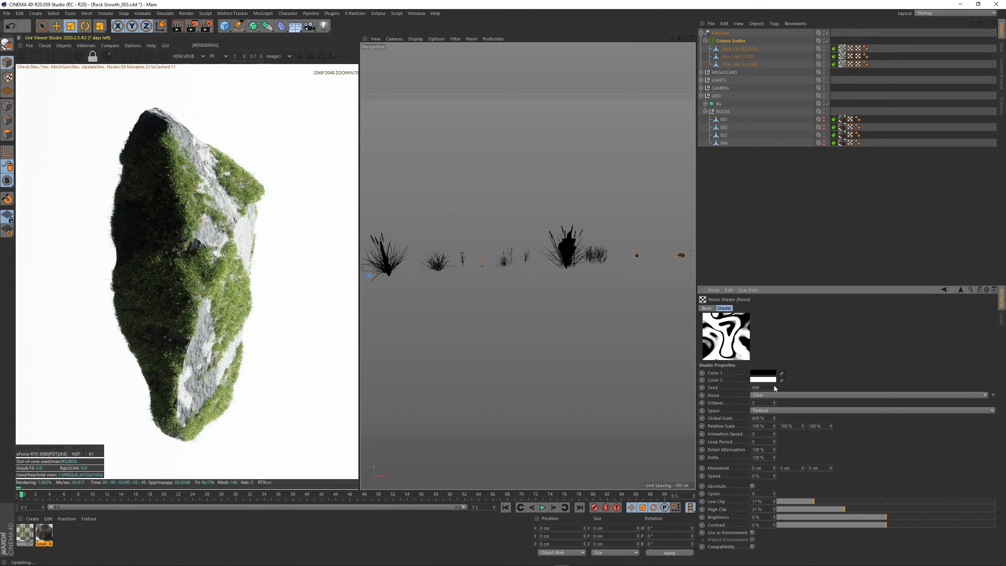
{"action": "left_click", "coordinate": [773, 386]}
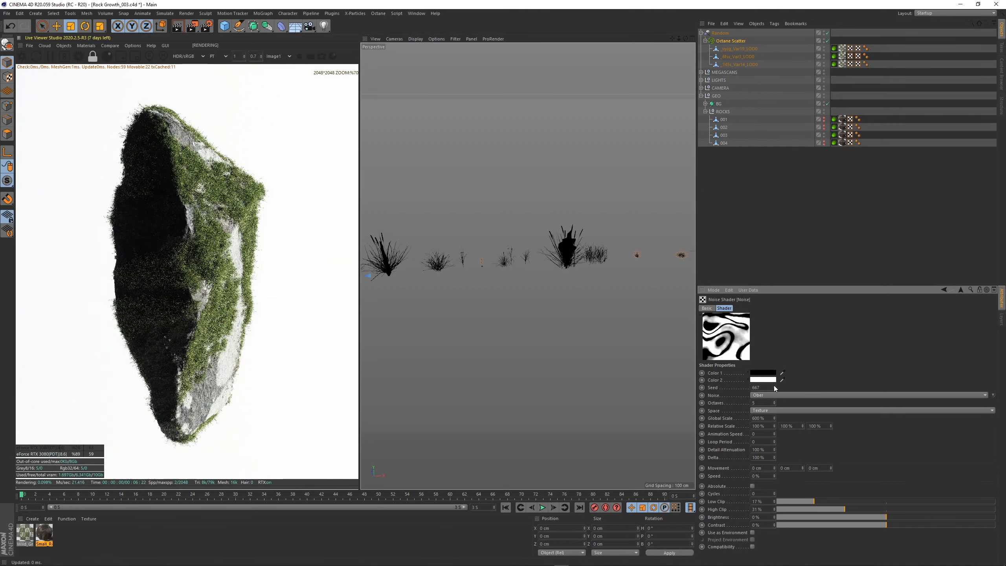
{"action": "left_click", "coordinate": [773, 385]}
{"action": "left_click", "coordinate": [774, 385]}
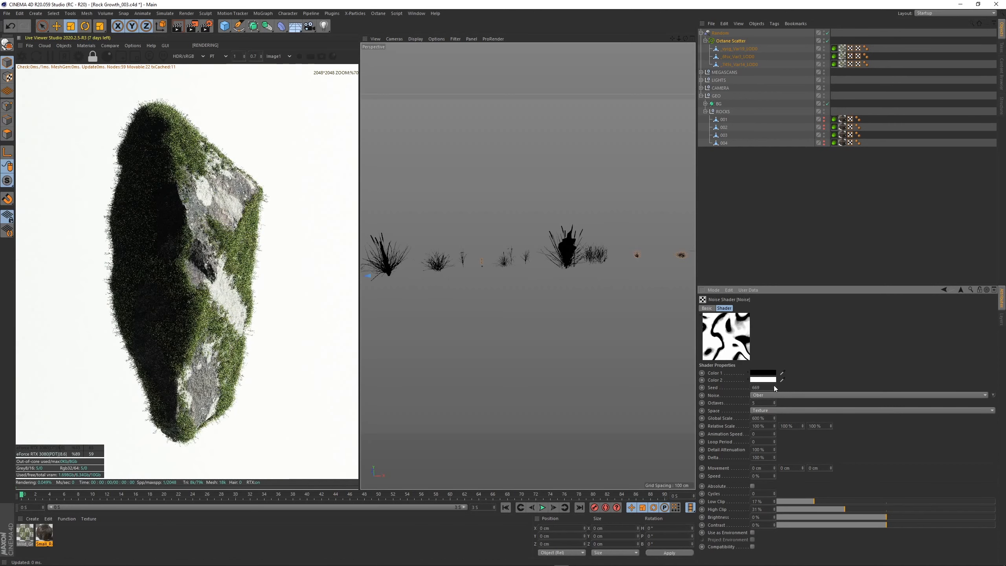
{"action": "left_click", "coordinate": [774, 385]}
{"action": "left_click", "coordinate": [774, 385]}
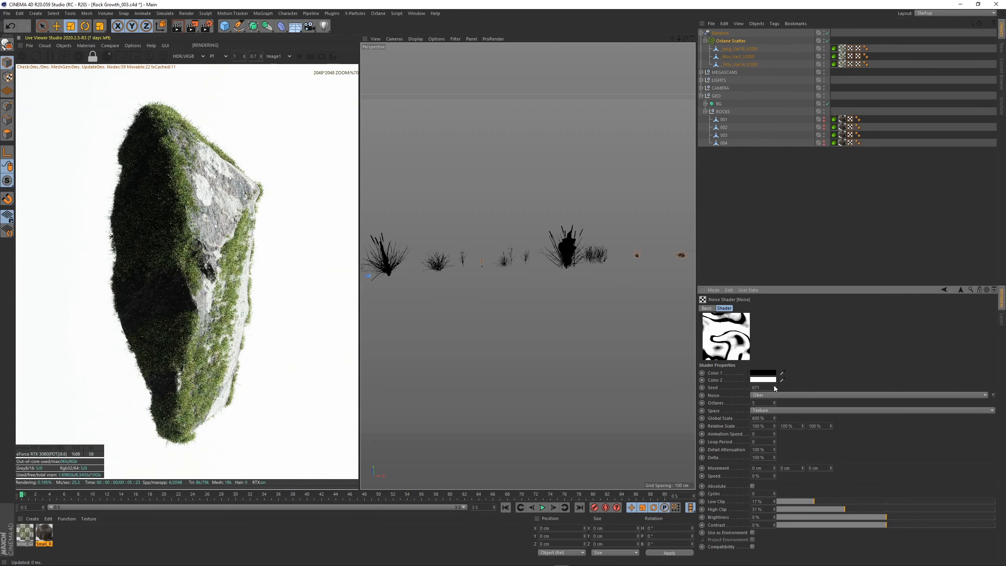
Disable the Random effector's scale variation and set the scatter noise's low clip to 22 %.
{"action": "left_click", "coordinate": [719, 33]}
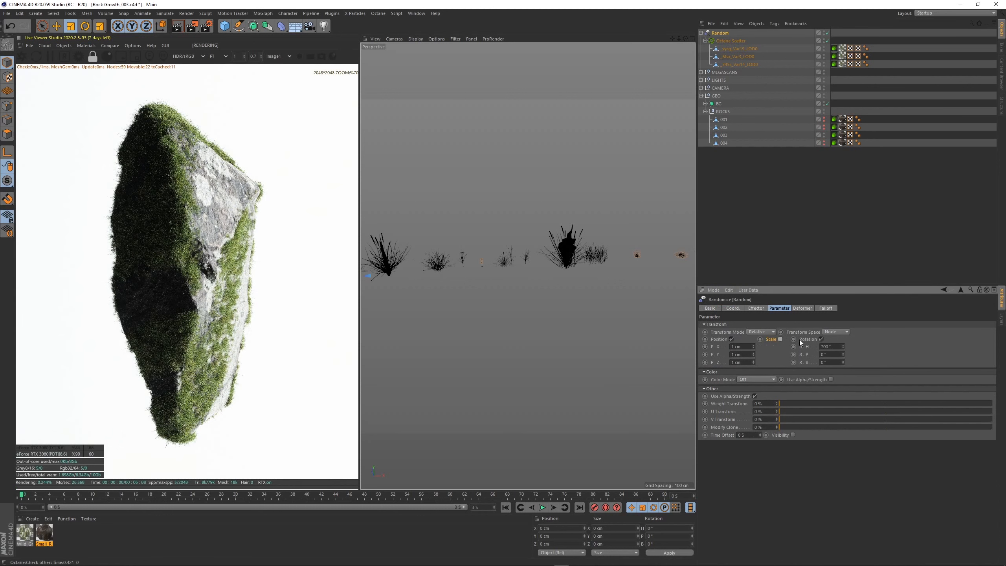
{"action": "left_click", "coordinate": [731, 41]}
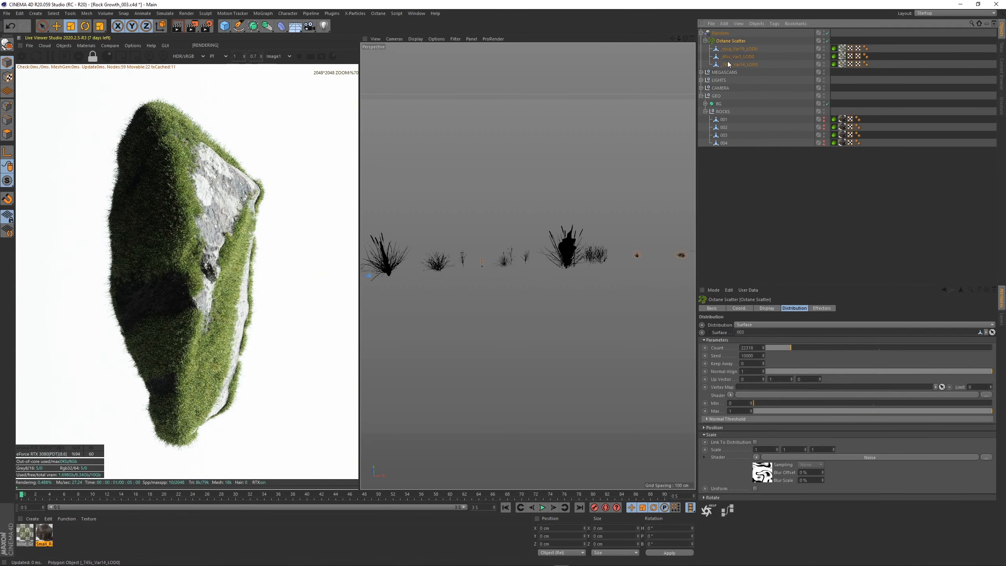
{"action": "left_click", "coordinate": [763, 477]}
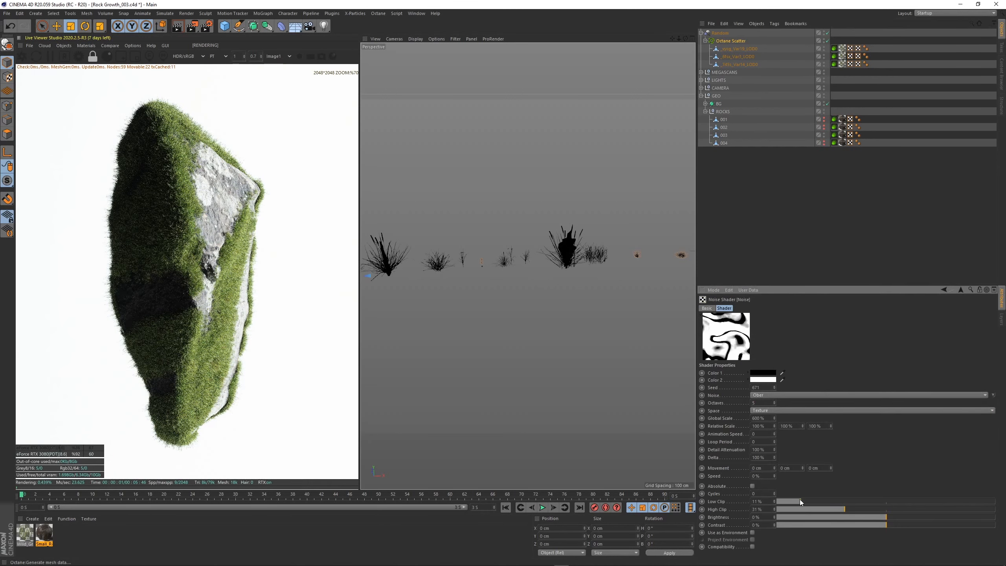
{"action": "left_click_drag", "start_coordinate": [800, 500], "coordinate": [826, 502]}
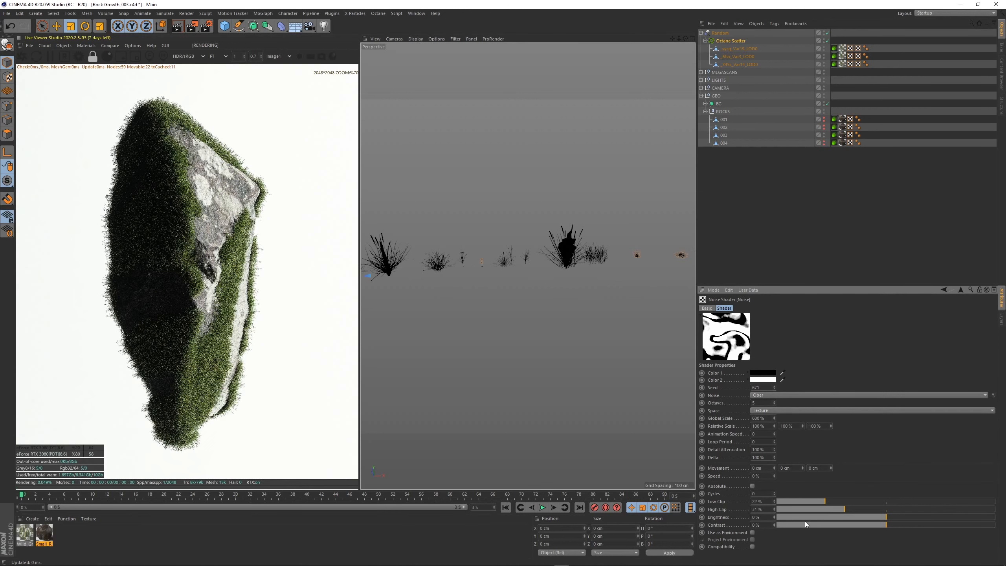
Set the noise's global scale to 500 %, with a low clip of 17 % and a high clip of 51 %.
{"action": "scroll", "coordinate": [199, 362], "scroll_direction": "down", "scroll_amount": 3}
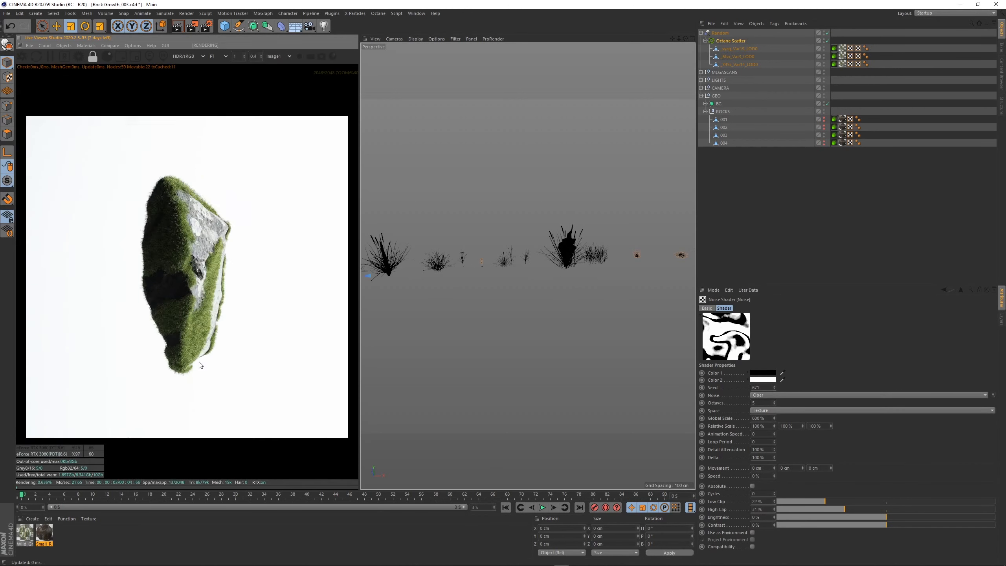
{"action": "scroll", "coordinate": [238, 379], "scroll_direction": "up", "scroll_amount": 4}
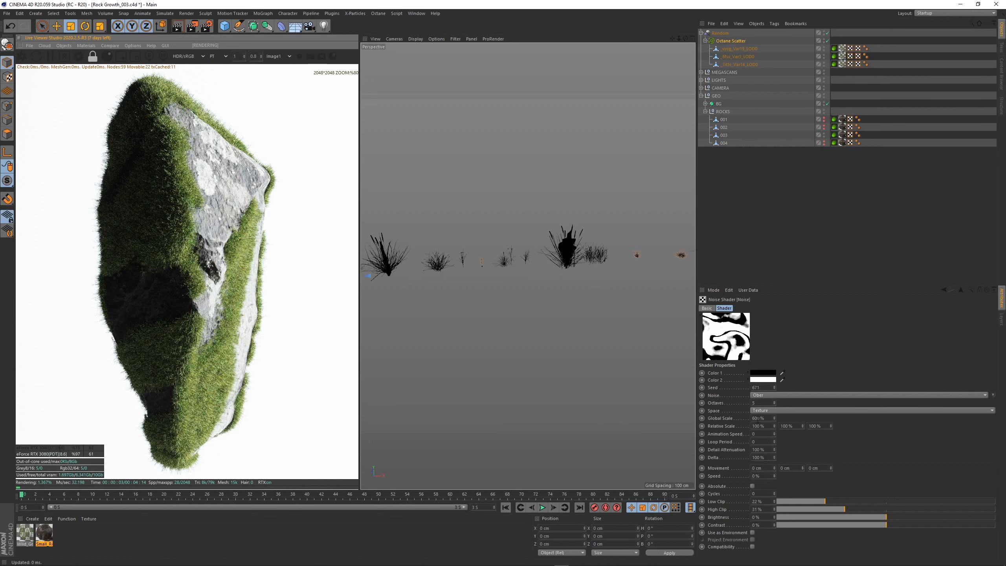
{"action": "key", "text": "Return"}
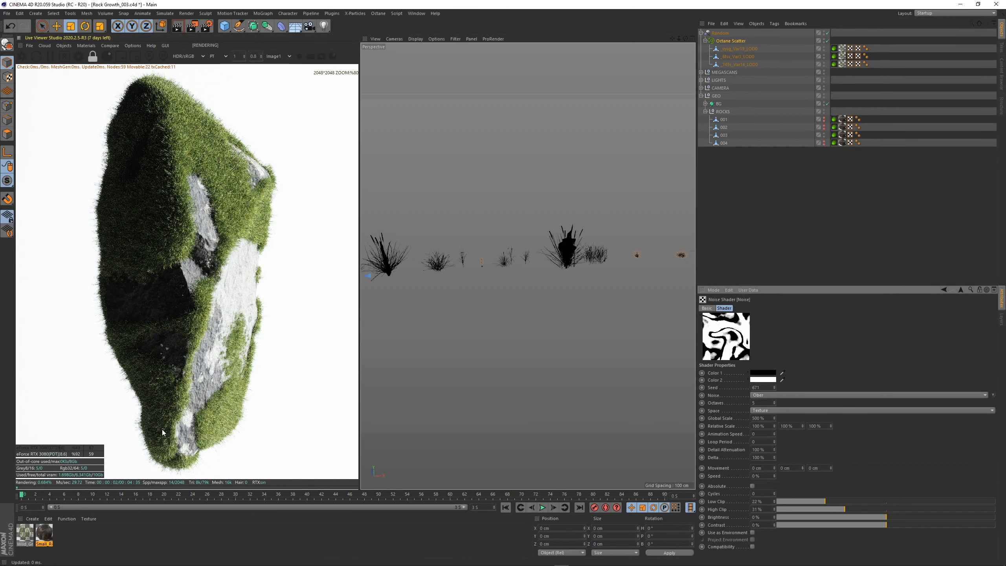
{"action": "scroll", "coordinate": [162, 429], "scroll_direction": "down", "scroll_amount": 1}
{"action": "scroll", "coordinate": [162, 429], "scroll_direction": "up", "scroll_amount": 1}
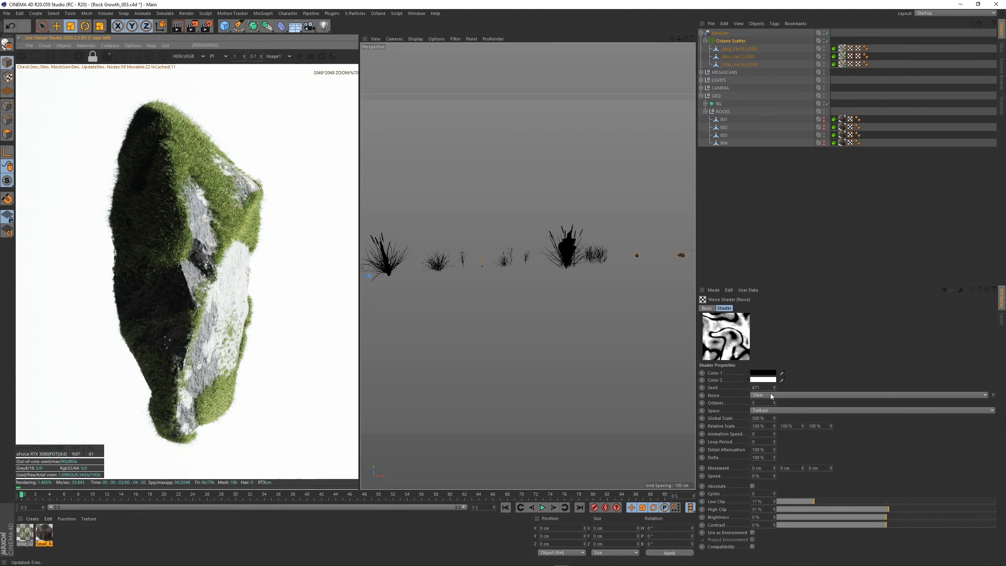
Change the noise type to Turbulence and set its high clip to 66 % and low clip to 45 %.
{"action": "left_click", "coordinate": [771, 393]}
{"action": "left_click", "coordinate": [769, 313]}
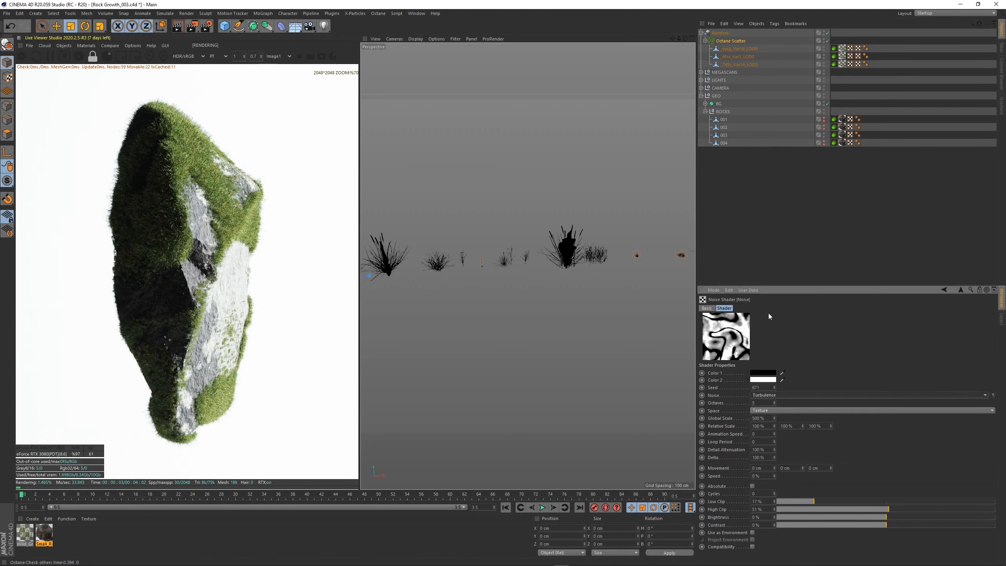
{"action": "left_click", "coordinate": [841, 502]}
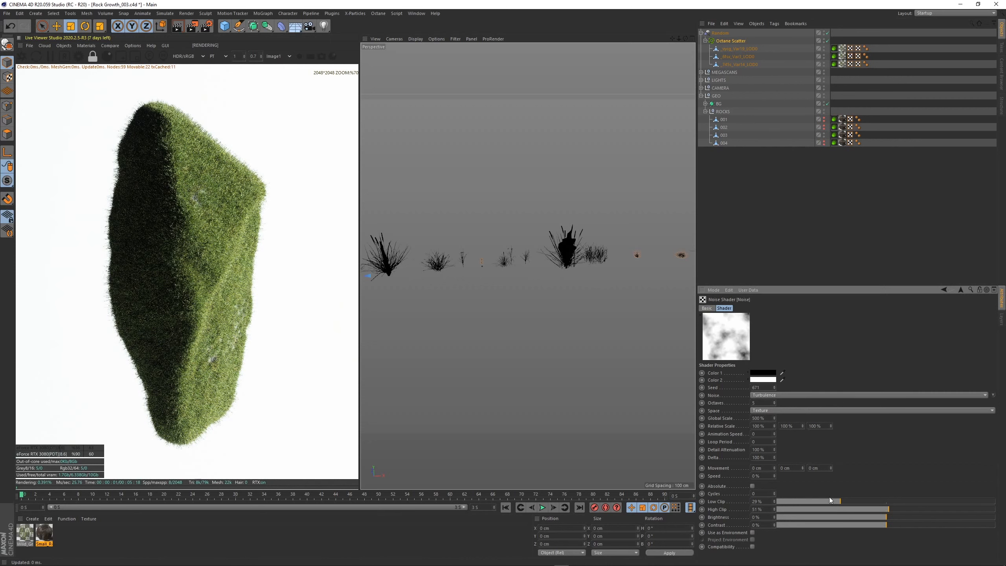
{"action": "left_click_drag", "start_coordinate": [849, 511], "coordinate": [922, 509]}
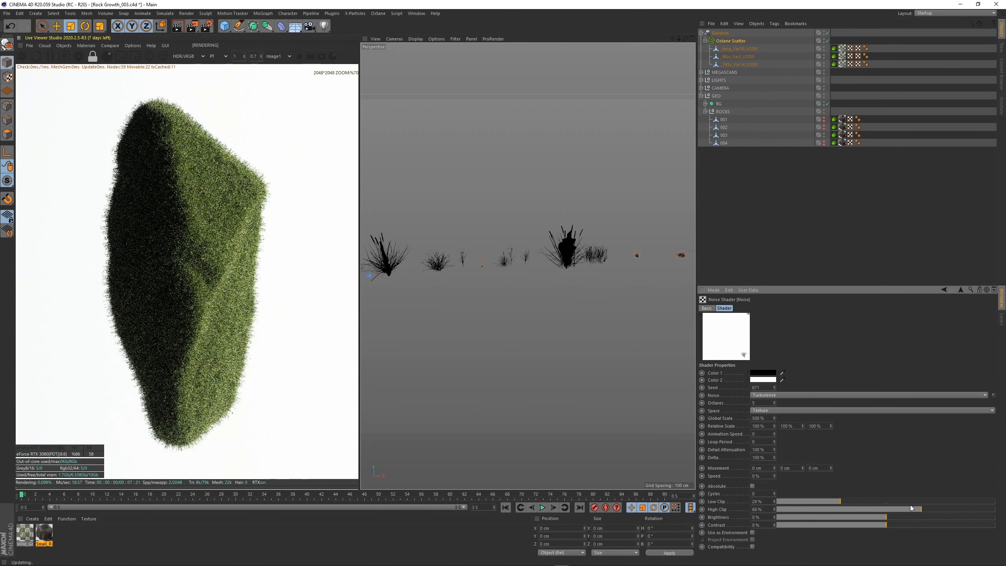
{"action": "left_click", "coordinate": [910, 502]}
{"action": "left_click", "coordinate": [876, 504]}
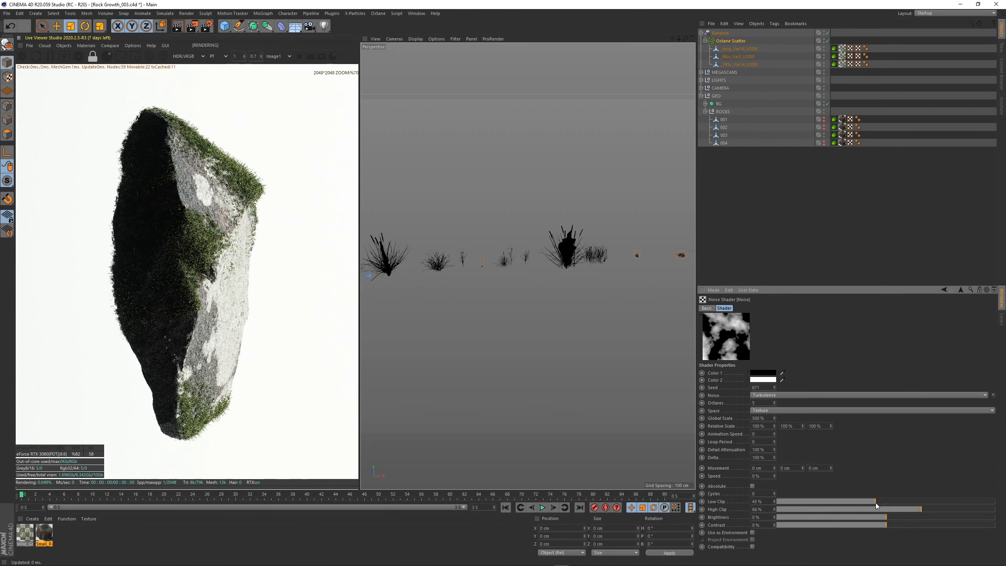
Try a low clip of 41 %, return it to 45 %, and set the Turbulence noise's high clip to 62 %.
{"action": "scroll", "coordinate": [202, 371], "scroll_direction": "down", "scroll_amount": 1}
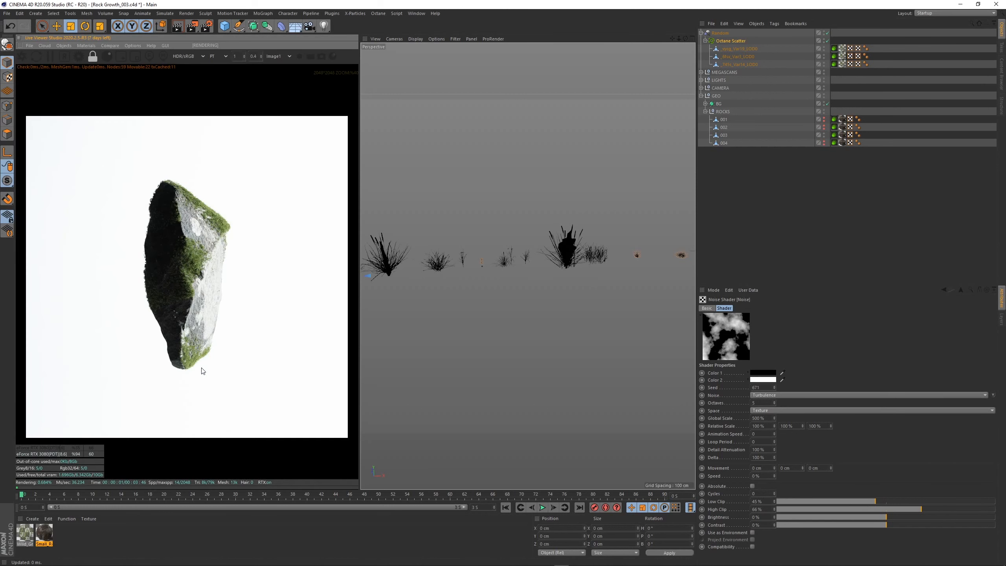
{"action": "scroll", "coordinate": [202, 371], "scroll_direction": "up", "scroll_amount": 3}
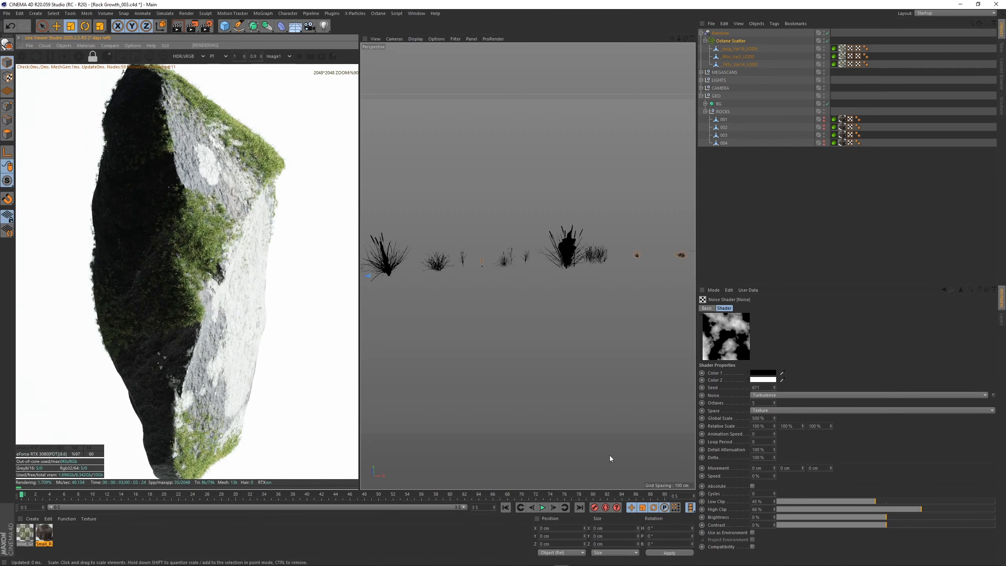
{"action": "left_click", "coordinate": [868, 502]}
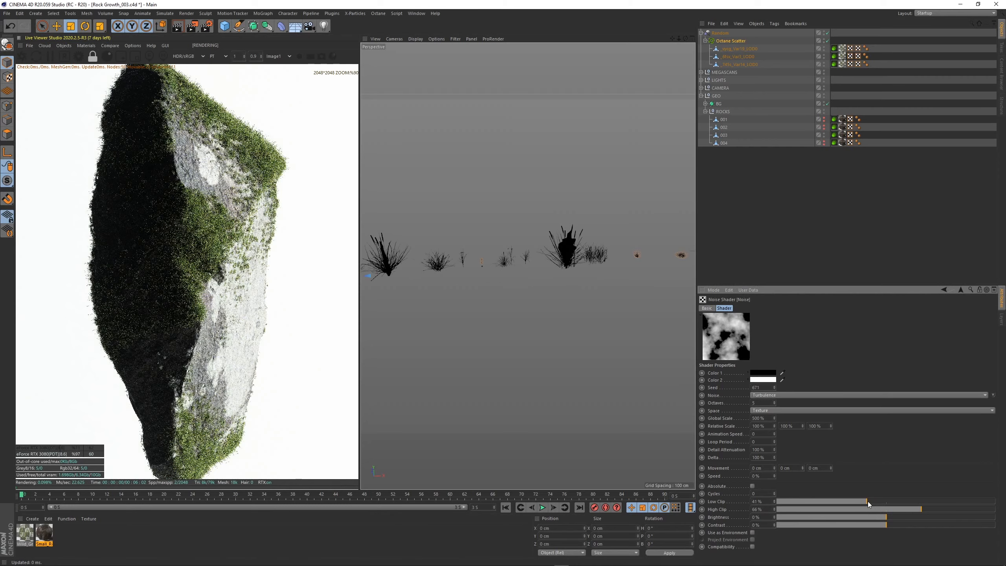
{"action": "left_click", "coordinate": [877, 503]}
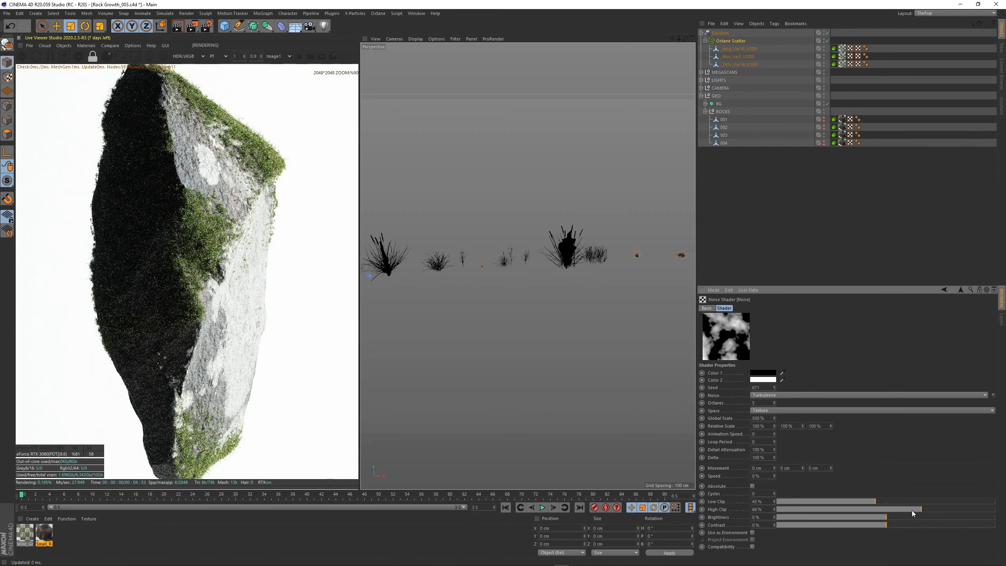
{"action": "left_click_drag", "start_coordinate": [899, 510], "coordinate": [914, 510]}
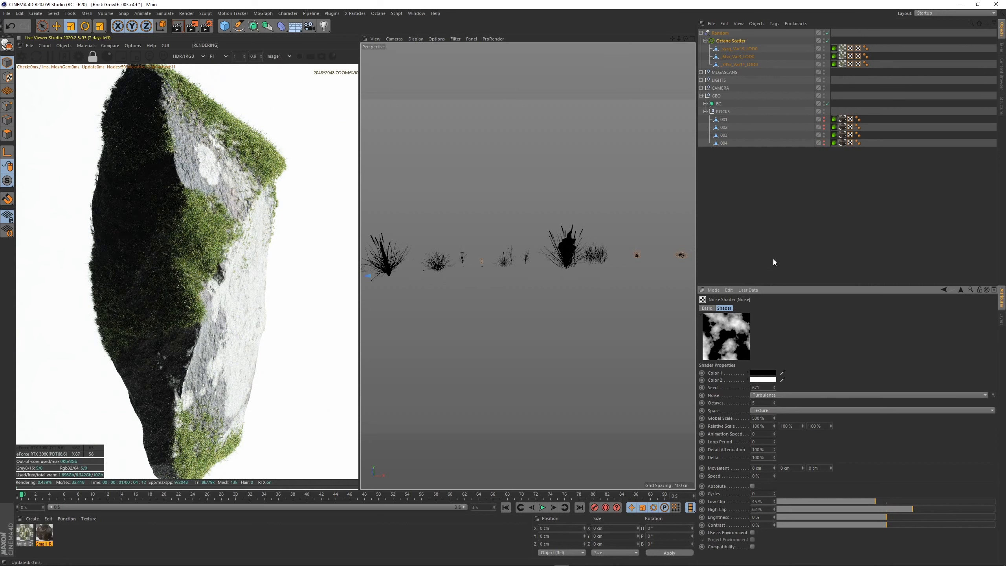
Turn the Random effector's scale variation back on and set the noise's high clip to 53 %.
{"action": "left_click", "coordinate": [720, 33]}
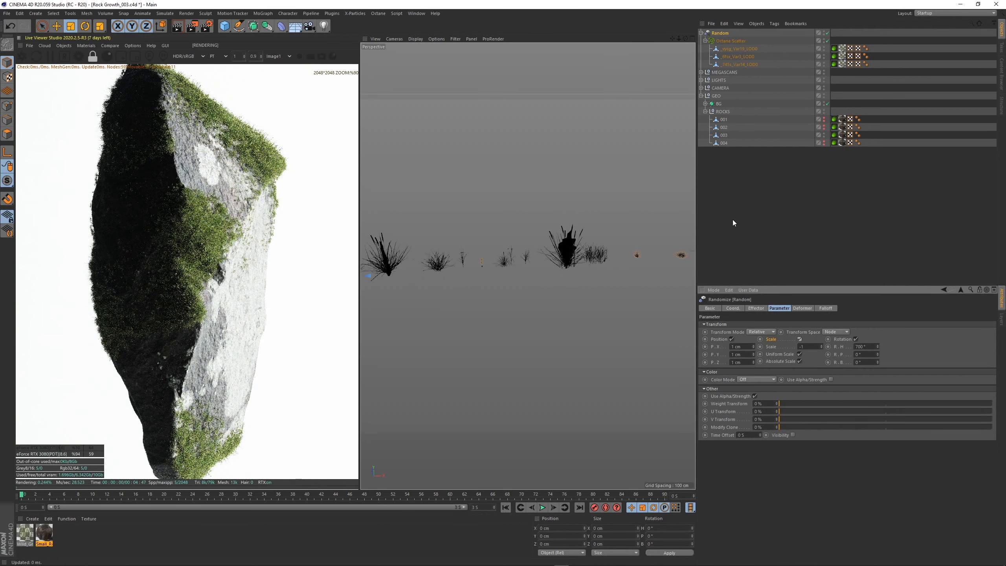
{"action": "left_click", "coordinate": [732, 40]}
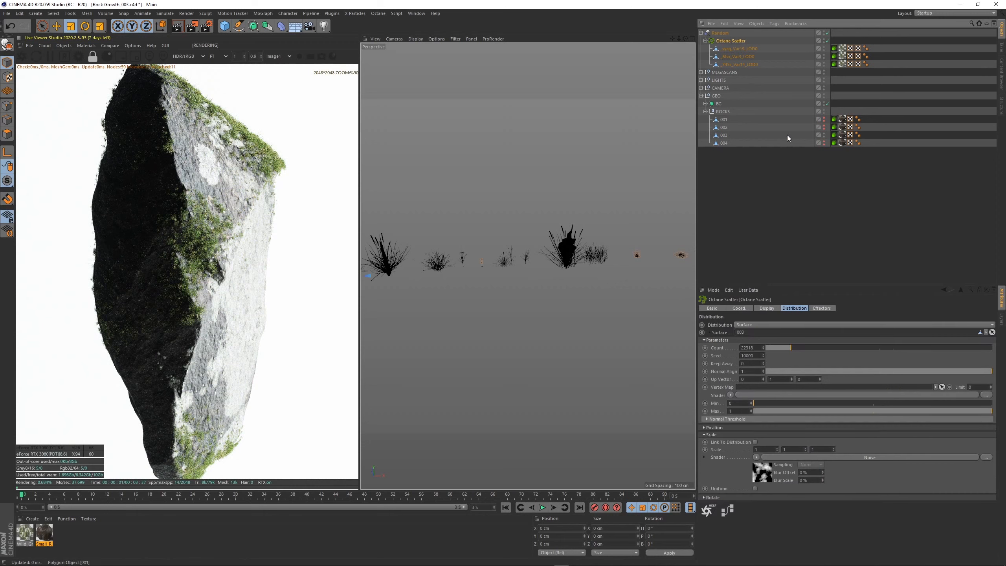
{"action": "left_click", "coordinate": [761, 473]}
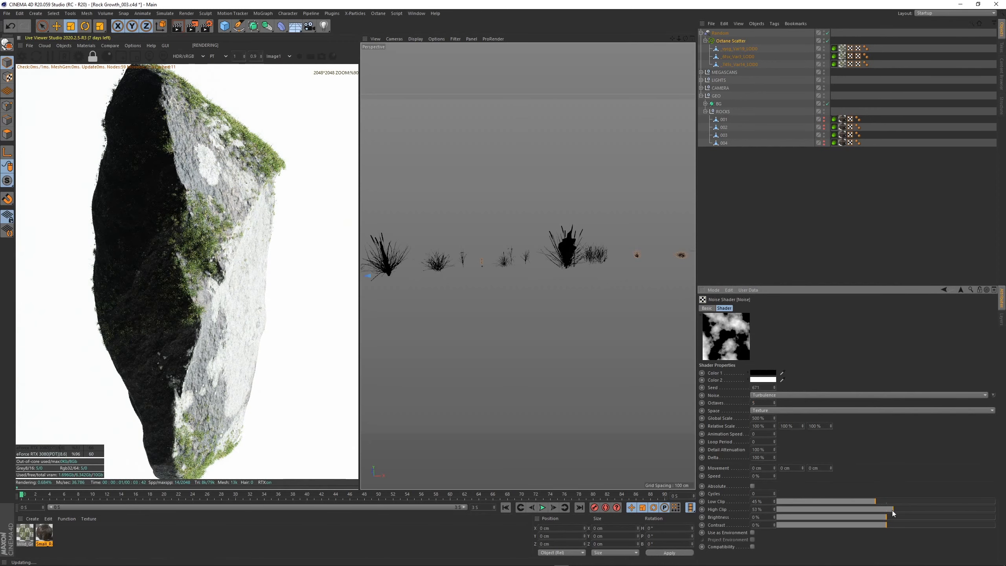
{"action": "scroll", "coordinate": [290, 371], "scroll_direction": "down", "scroll_amount": 4}
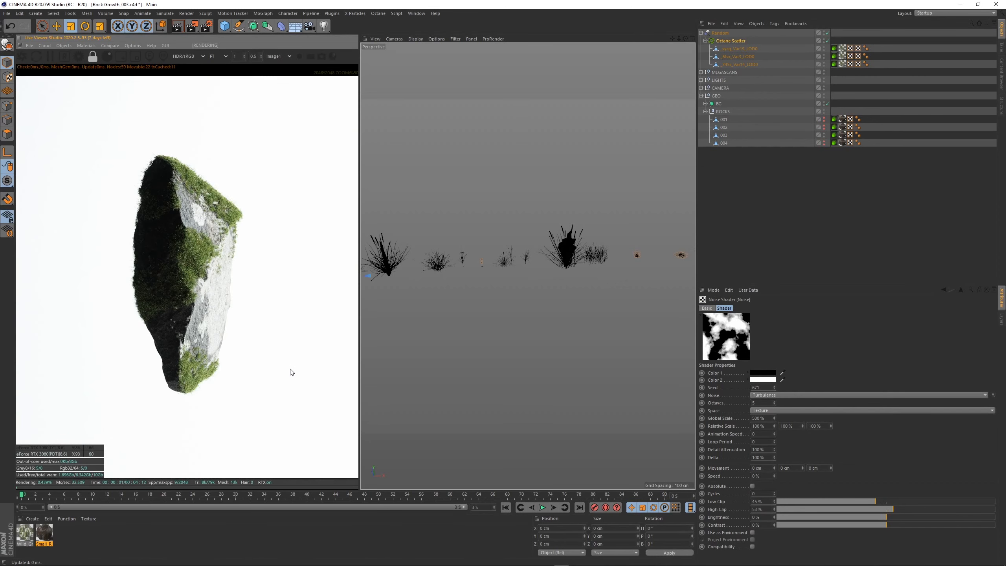
{"action": "scroll", "coordinate": [263, 371], "scroll_direction": "down", "scroll_amount": 1}
{"action": "scroll", "coordinate": [263, 372], "scroll_direction": "up", "scroll_amount": 1}
Raise the Turbulence noise's seed one value at a time to 676 and check the grass patches on the rock.
{"action": "left_click", "coordinate": [774, 385]}
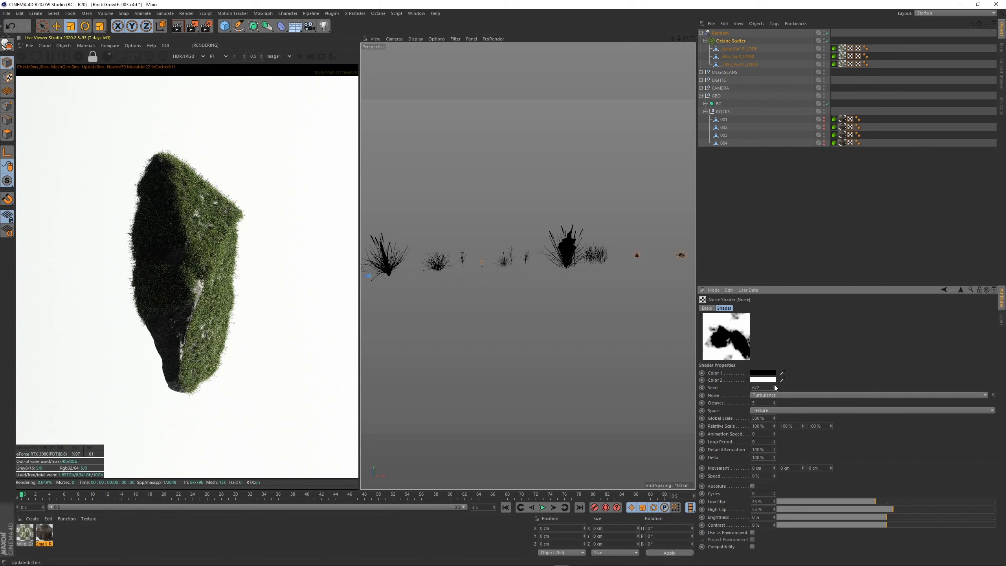
{"action": "left_click", "coordinate": [774, 385]}
{"action": "left_click", "coordinate": [775, 385]}
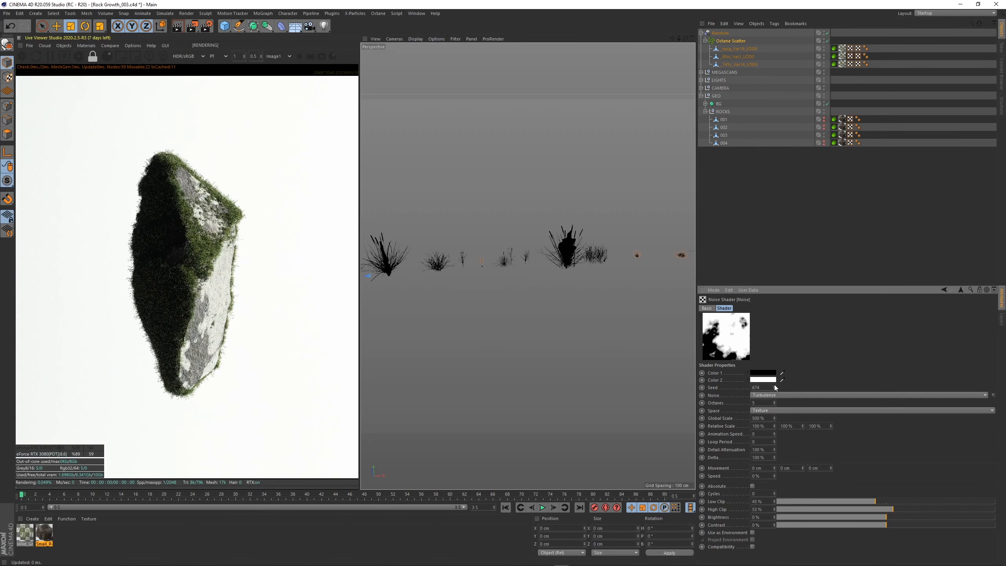
{"action": "left_click", "coordinate": [774, 386]}
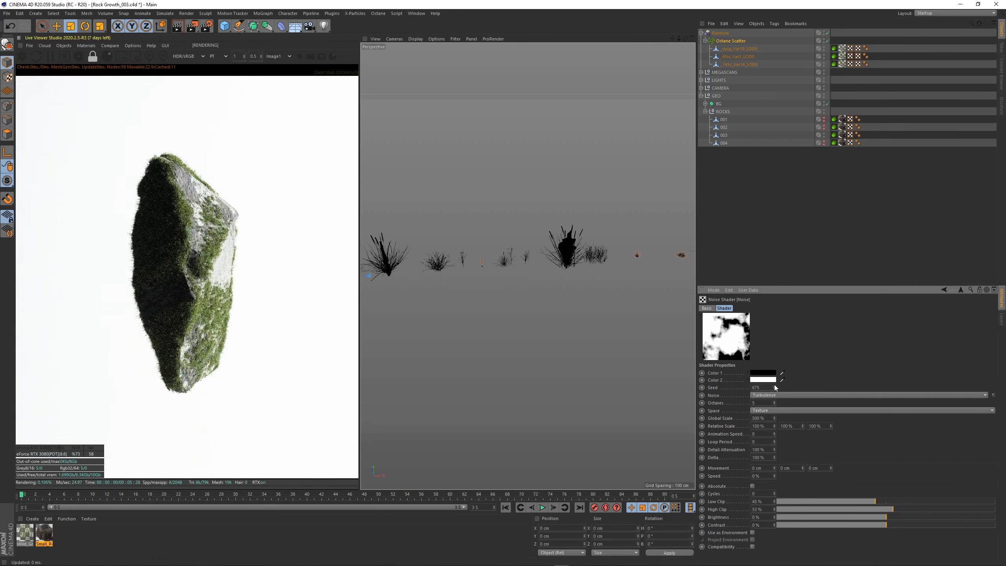
{"action": "left_click", "coordinate": [774, 385]}
{"action": "scroll", "coordinate": [266, 318], "scroll_direction": "down", "scroll_amount": 3}
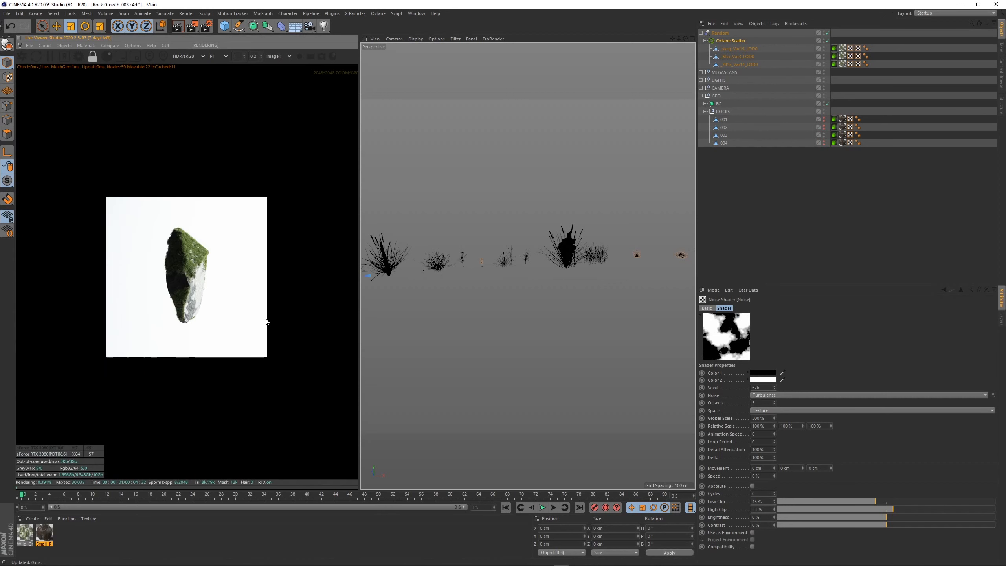
{"action": "scroll", "coordinate": [265, 319], "scroll_direction": "up", "scroll_amount": 3}
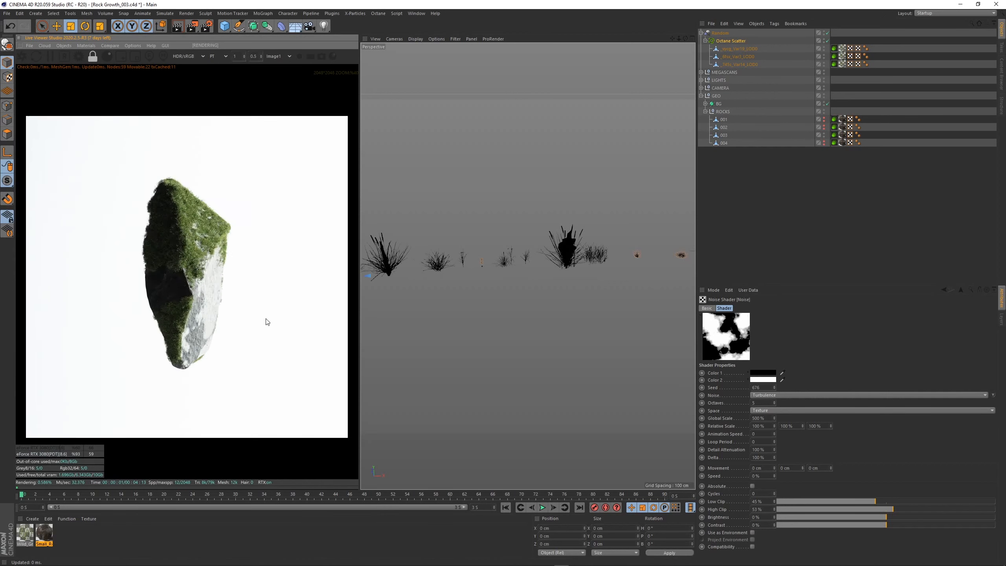
Collapse the GEO group, expand LIGHTS, and switch the lighting from OctaneLight.1 to OctaneLight.2.
{"action": "left_click", "coordinate": [850, 86]}
{"action": "left_click", "coordinate": [702, 96]}
{"action": "left_click", "coordinate": [701, 81]}
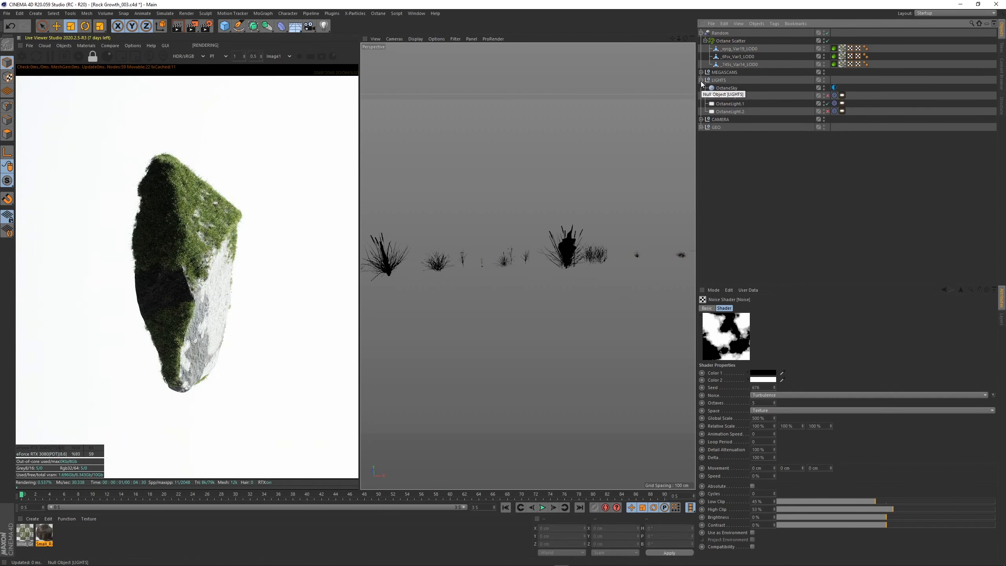
{"action": "left_click", "coordinate": [828, 111]}
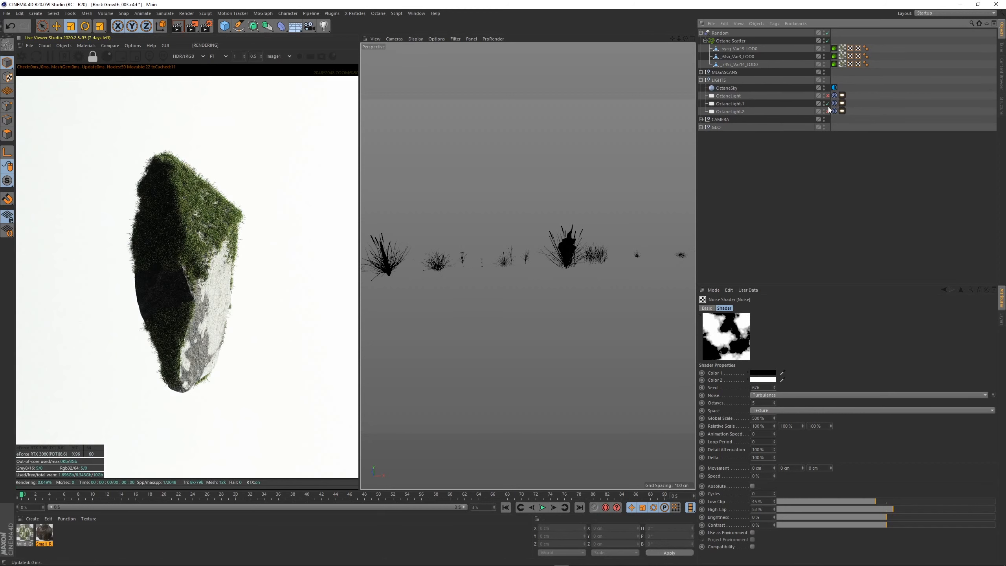
{"action": "left_click", "coordinate": [827, 103]}
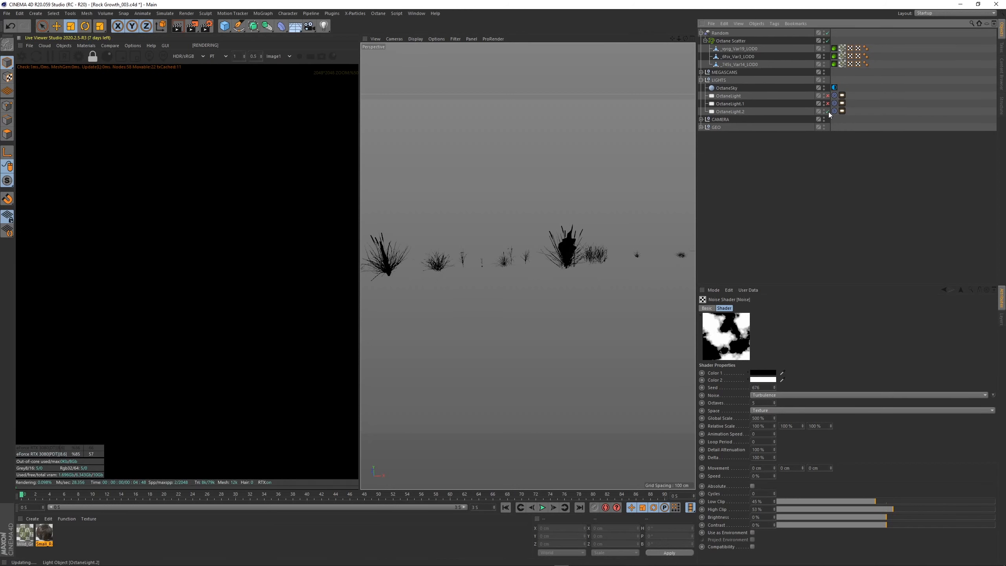
Try lighting the rock from the opposite side with a duplicate of OctaneLight.2, moved across, raised and pushed deeper into the scene.
{"action": "left_click", "coordinate": [828, 111]}
{"action": "right_click_drag", "start_coordinate": [494, 256], "coordinate": [407, 293], "text": "alt"}
{"action": "left_click_drag", "start_coordinate": [691, 282], "coordinate": [688, 281], "text": "alt"}
{"action": "right_click_drag", "start_coordinate": [687, 281], "coordinate": [462, 284], "text": "alt"}
{"action": "left_click", "coordinate": [724, 113]}
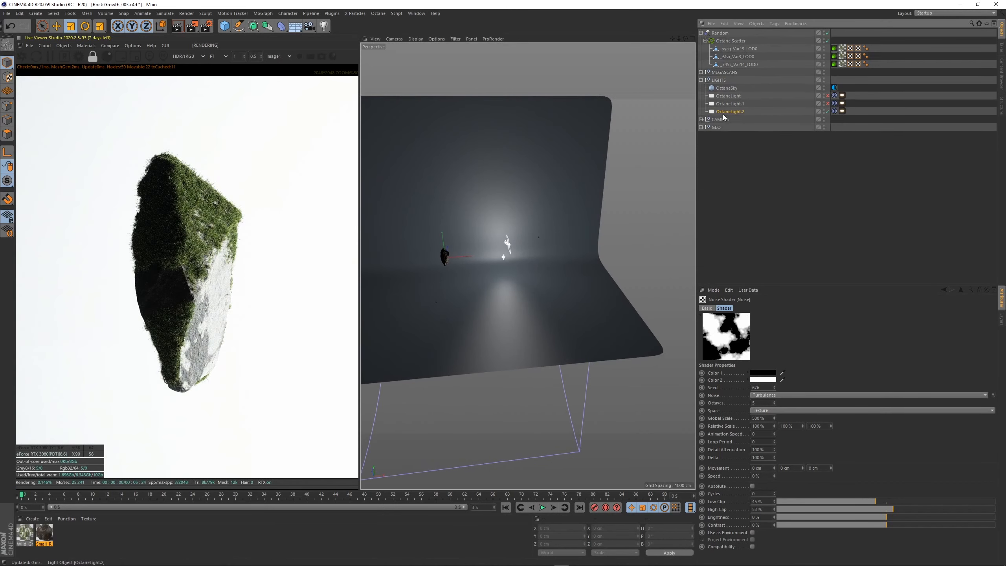
{"action": "middle_click_drag", "start_coordinate": [461, 241], "coordinate": [532, 238], "text": "alt"}
{"action": "key", "text": "e"}
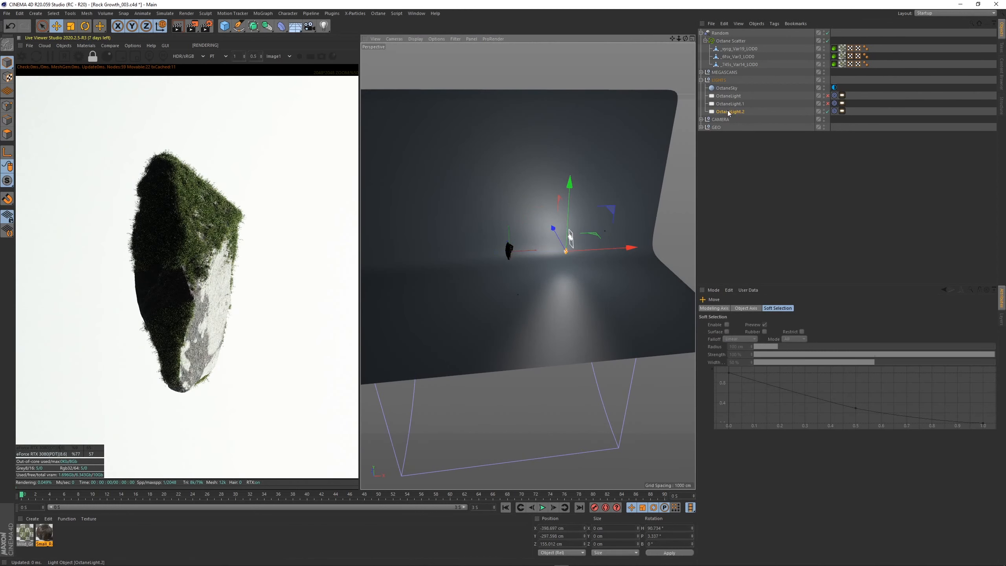
{"action": "left_click_drag", "start_coordinate": [728, 112], "coordinate": [731, 117], "text": "ctrl"}
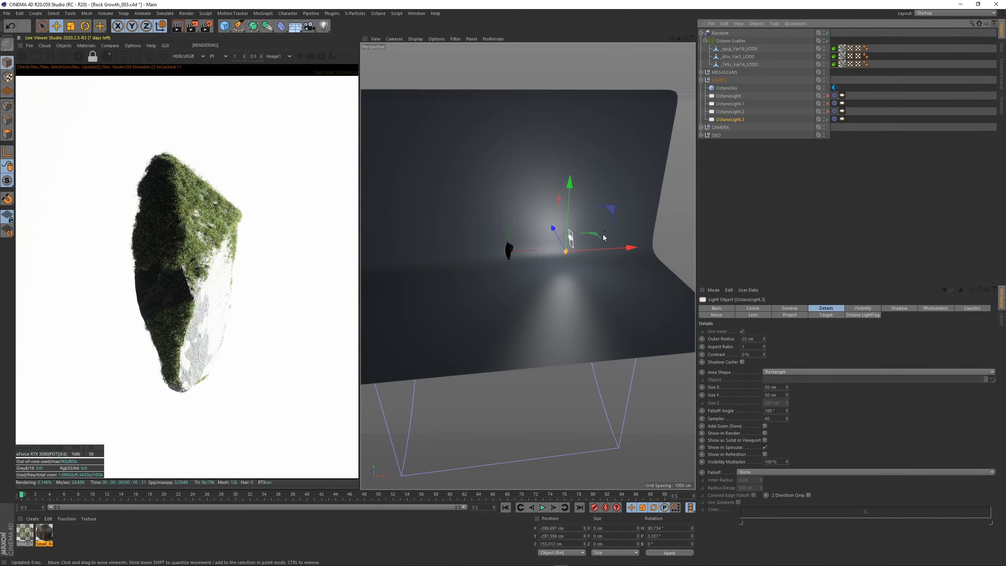
{"action": "left_click_drag", "start_coordinate": [607, 249], "coordinate": [517, 274]}
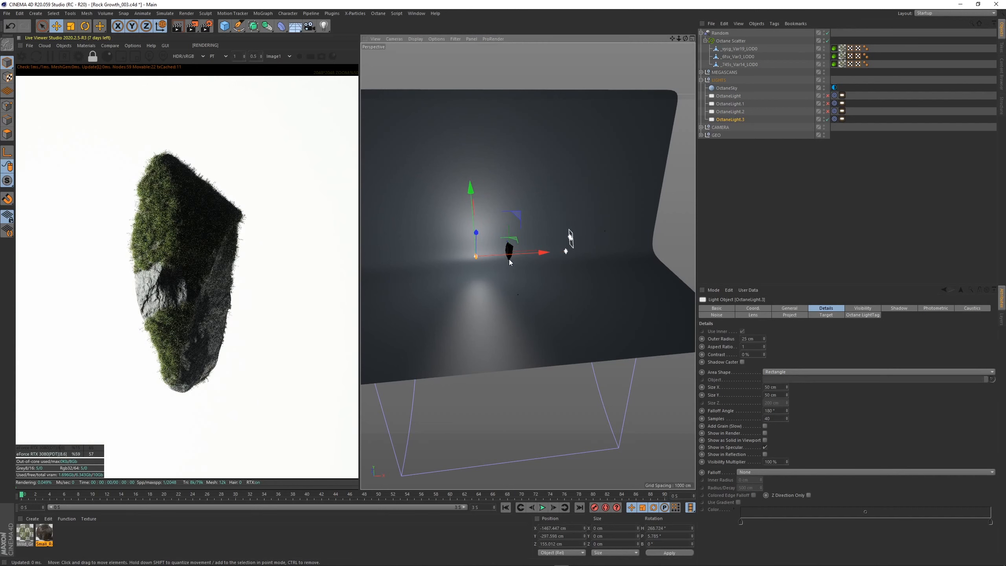
{"action": "left_click_drag", "start_coordinate": [473, 204], "coordinate": [472, 186]}
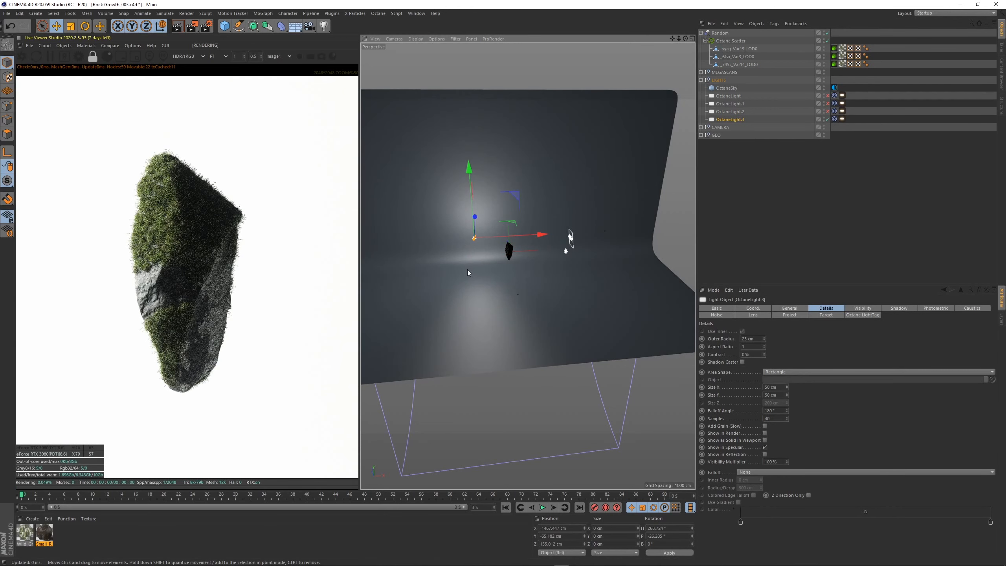
{"action": "left_click_drag", "start_coordinate": [442, 249], "coordinate": [473, 232], "text": "alt"}
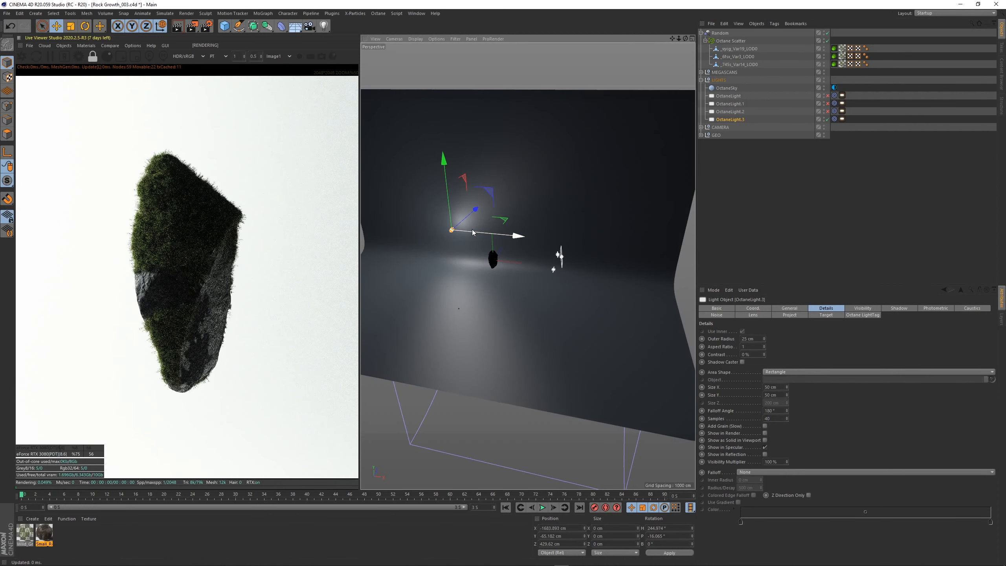
Check the render with OctaneLight turned on, turn it off again, and delete the duplicate light OctaneLight.3.
{"action": "left_click", "coordinate": [827, 96]}
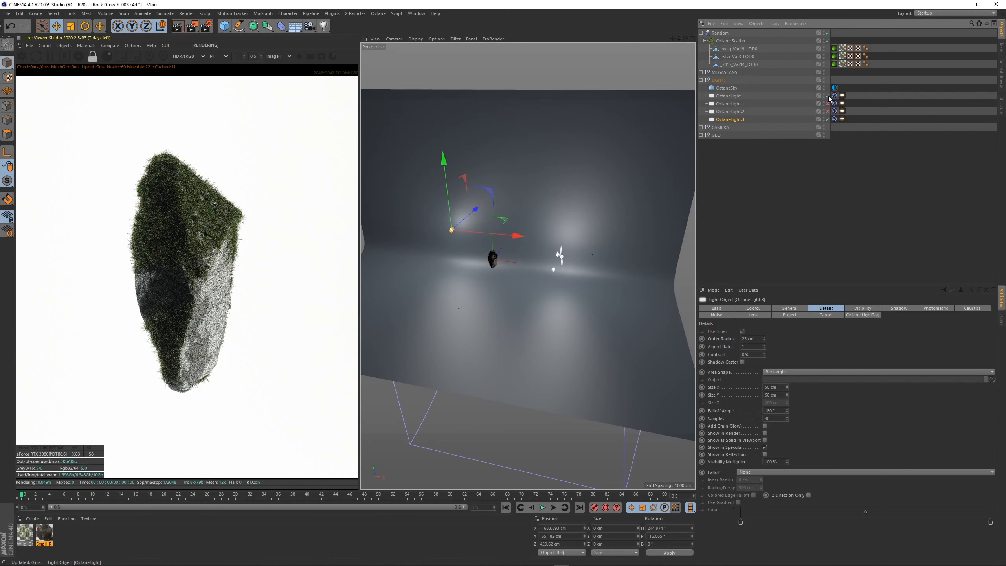
{"action": "scroll", "coordinate": [210, 251], "scroll_direction": "down", "scroll_amount": 2}
{"action": "scroll", "coordinate": [212, 251], "scroll_direction": "up", "scroll_amount": 2}
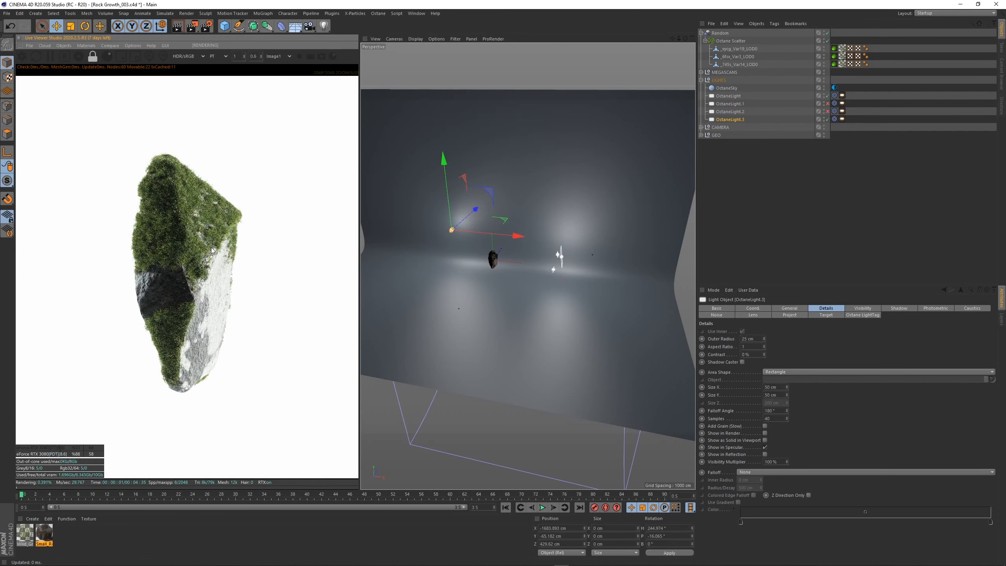
{"action": "left_click", "coordinate": [827, 96]}
{"action": "left_click", "coordinate": [729, 95]}
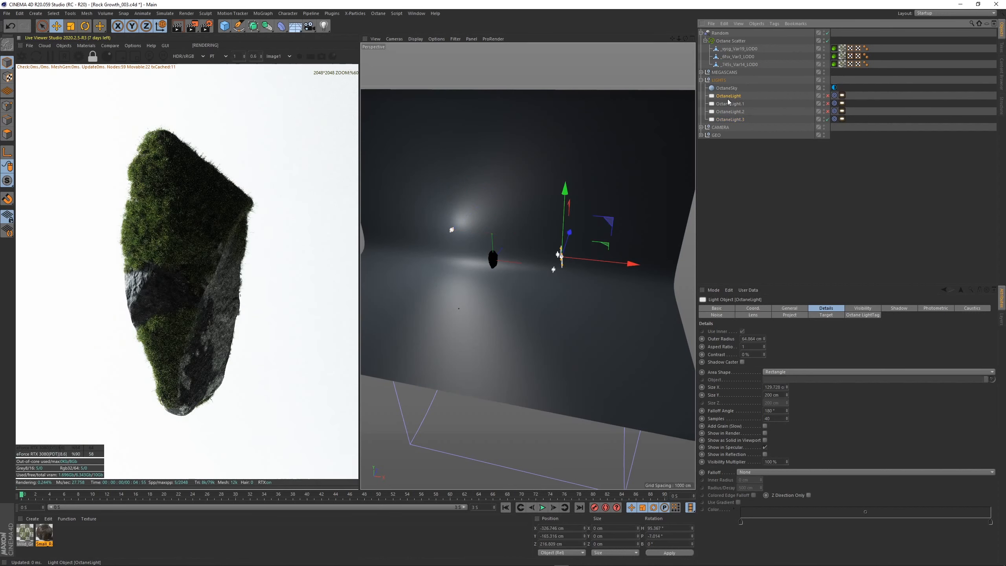
{"action": "left_click", "coordinate": [734, 121]}
{"action": "key", "text": "Delete"}
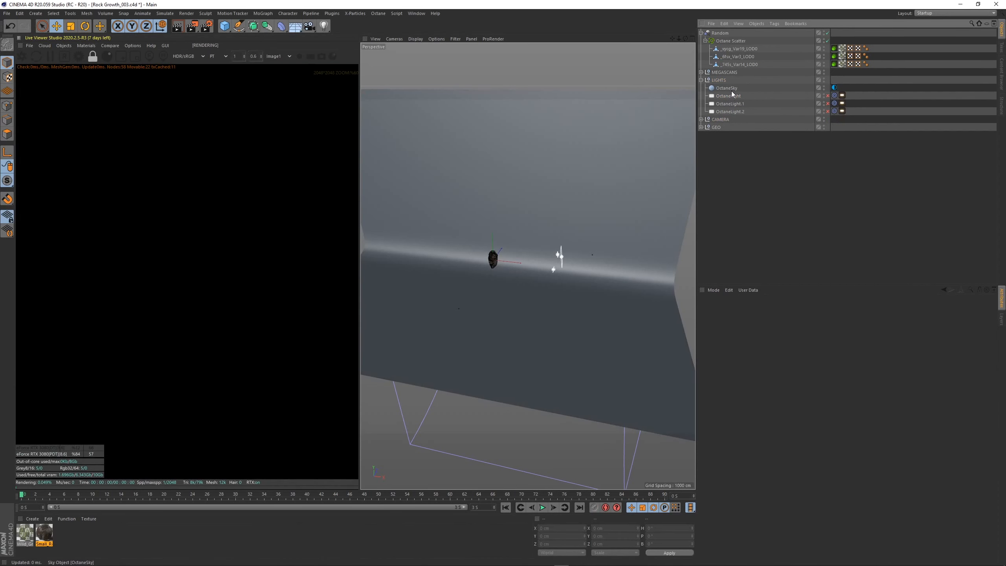
Duplicate OctaneLight, turn on both the original and the copy, and move the copy along X to the rock's opposite side.
{"action": "left_click_drag", "start_coordinate": [730, 114], "coordinate": [736, 117], "text": "ctrl"}
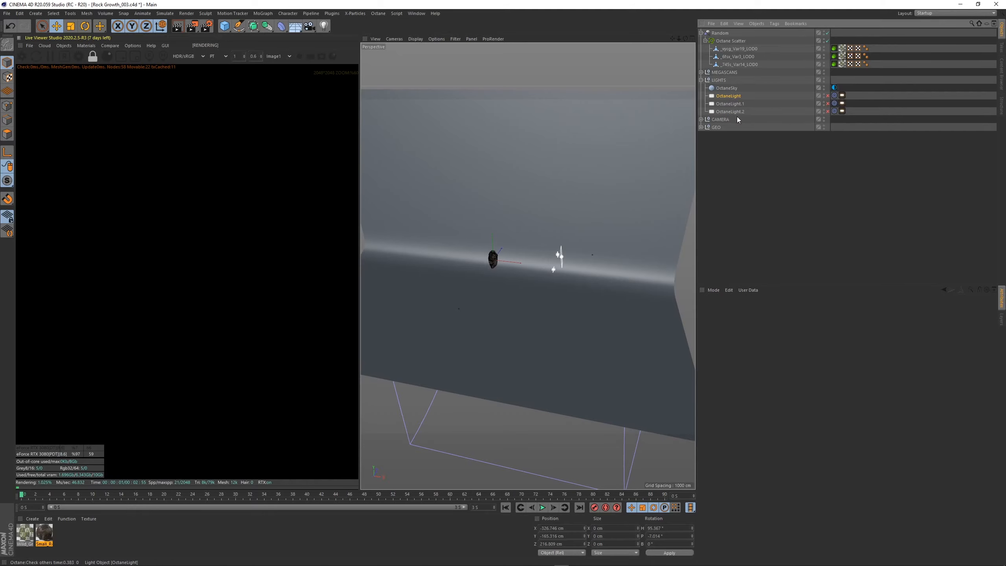
{"action": "left_click", "coordinate": [827, 96]}
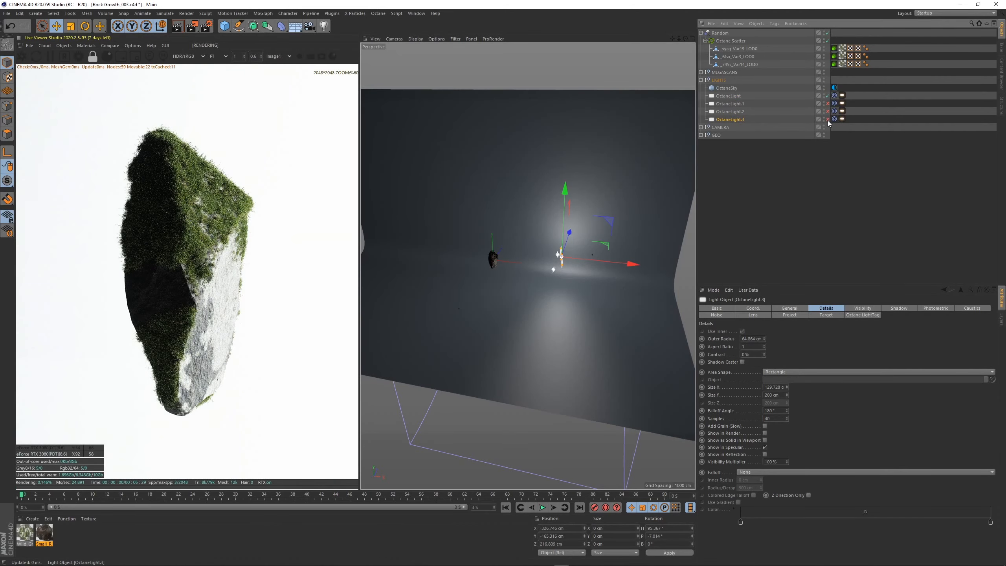
{"action": "left_click", "coordinate": [827, 120]}
{"action": "left_click_drag", "start_coordinate": [482, 261], "coordinate": [467, 256]}
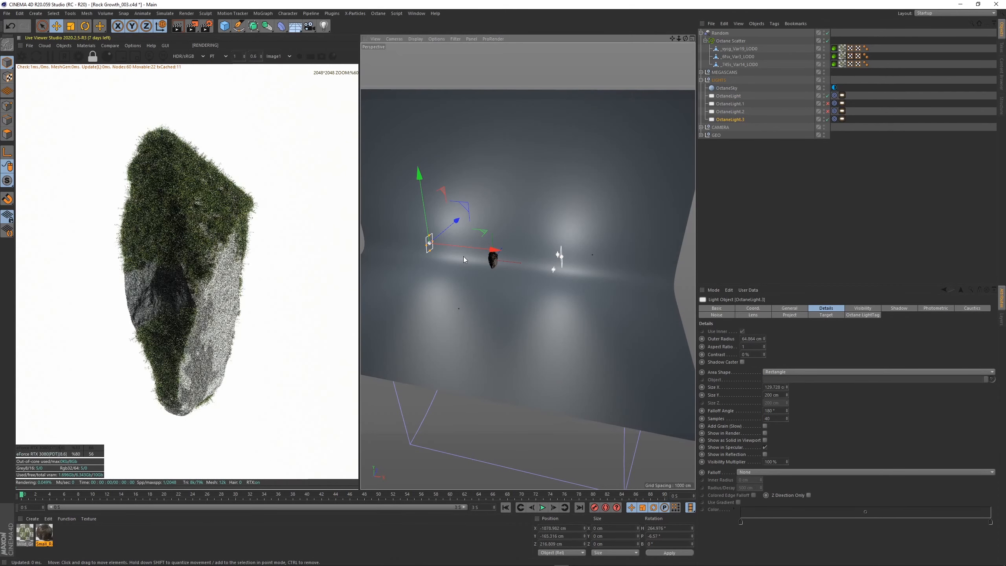
Reposition OctaneLight.3 near the rock at about X -1431, Y -218, Z 406 cm and check the render.
{"action": "scroll", "coordinate": [243, 267], "scroll_direction": "down", "scroll_amount": 2}
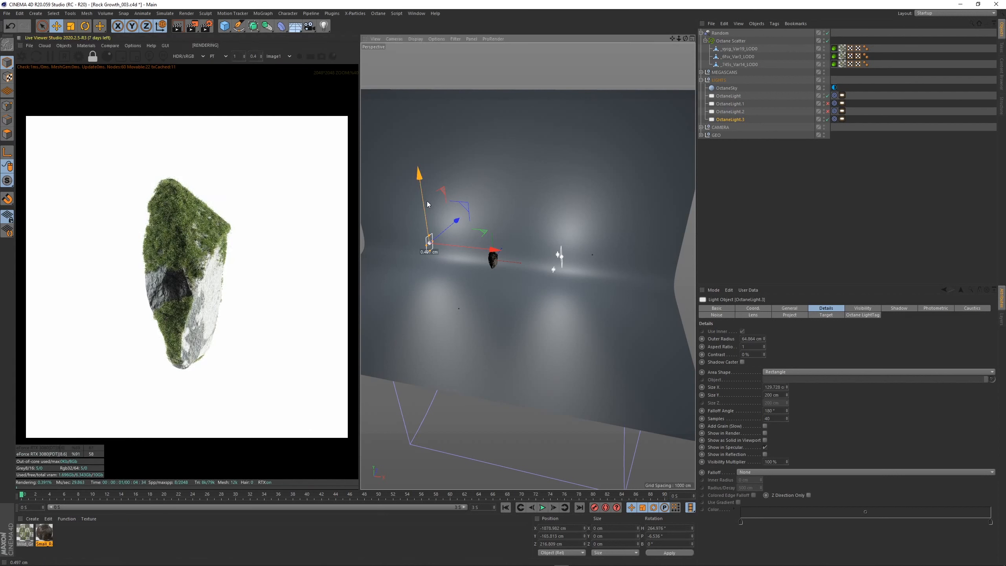
{"action": "left_click_drag", "start_coordinate": [427, 201], "coordinate": [434, 216]}
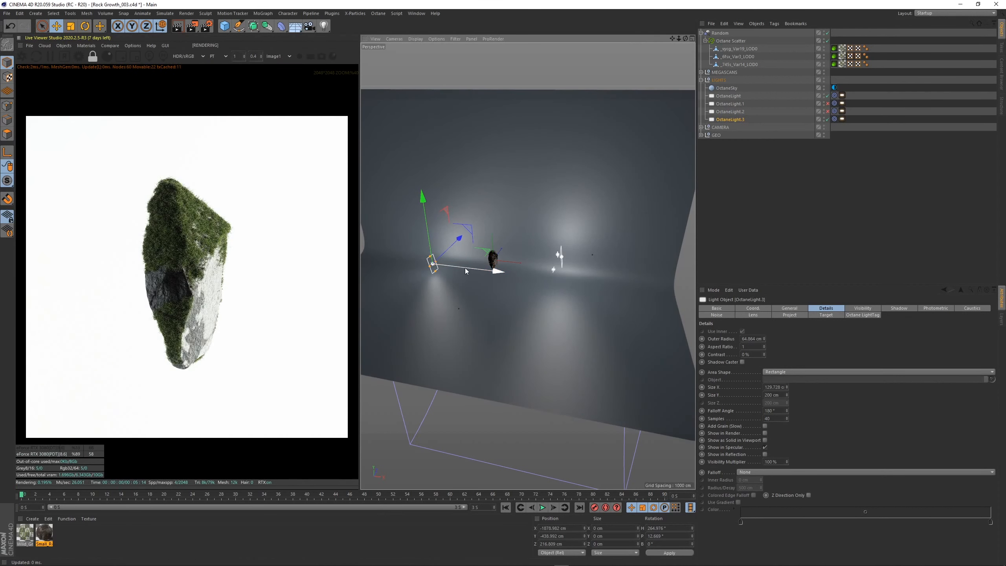
{"action": "left_click_drag", "start_coordinate": [466, 267], "coordinate": [486, 226]}
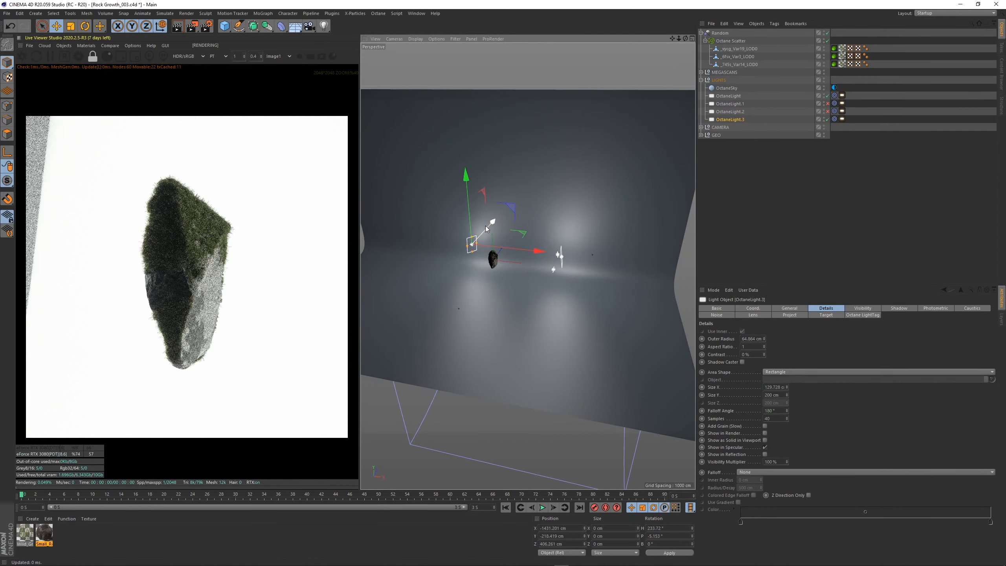
{"action": "scroll", "coordinate": [250, 283], "scroll_direction": "down", "scroll_amount": 1}
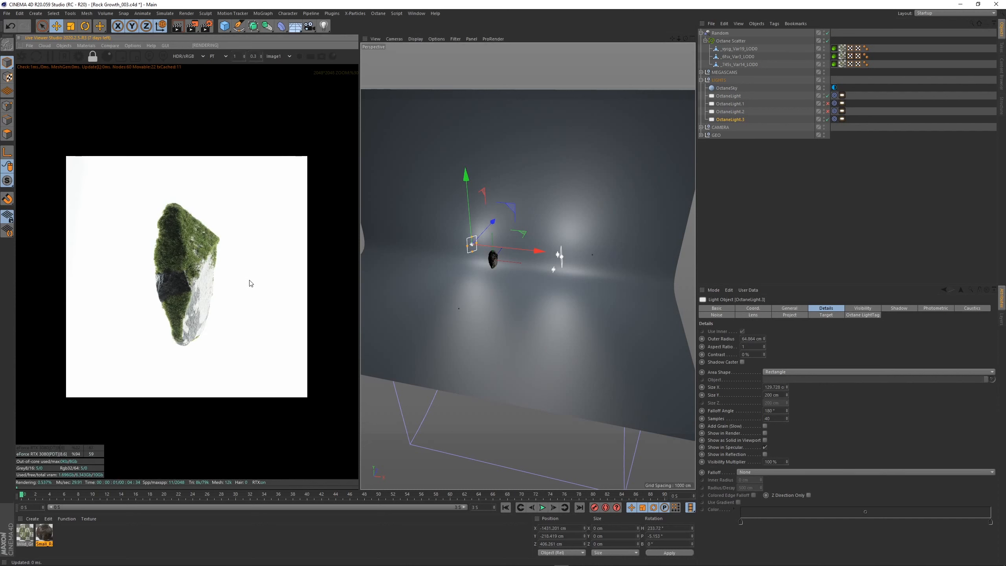
{"action": "scroll", "coordinate": [251, 283], "scroll_direction": "up", "scroll_amount": 3}
{"action": "scroll", "coordinate": [250, 283], "scroll_direction": "up", "scroll_amount": 1}
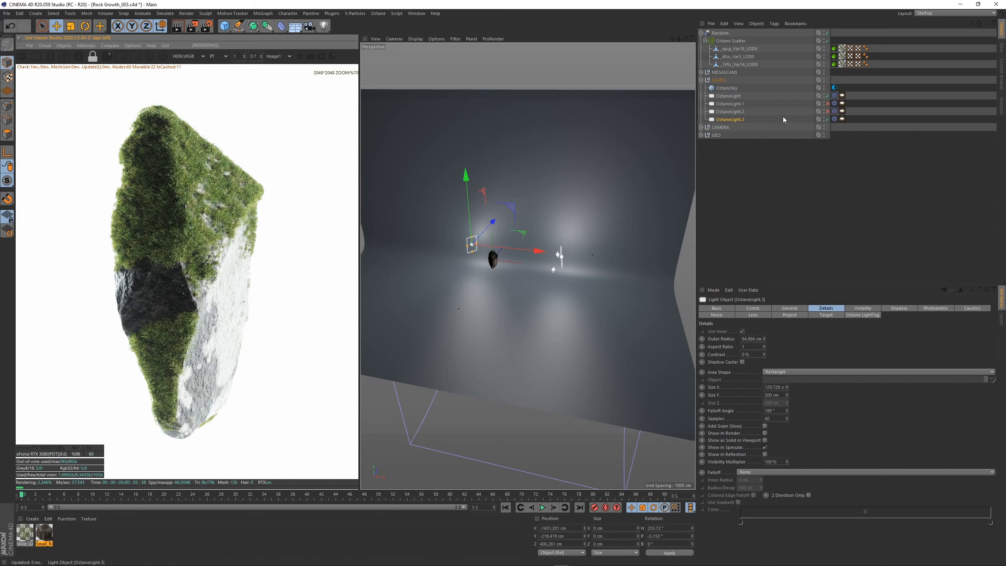
Turn OctaneLight off and back on to compare its contribution to the rock's lighting.
{"action": "left_click", "coordinate": [827, 96]}
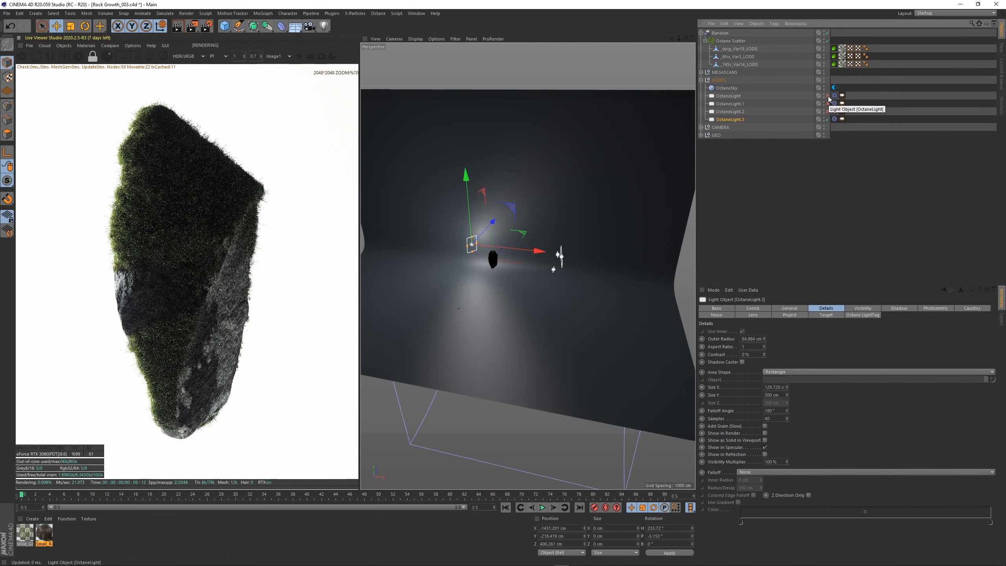
{"action": "left_click", "coordinate": [827, 96]}
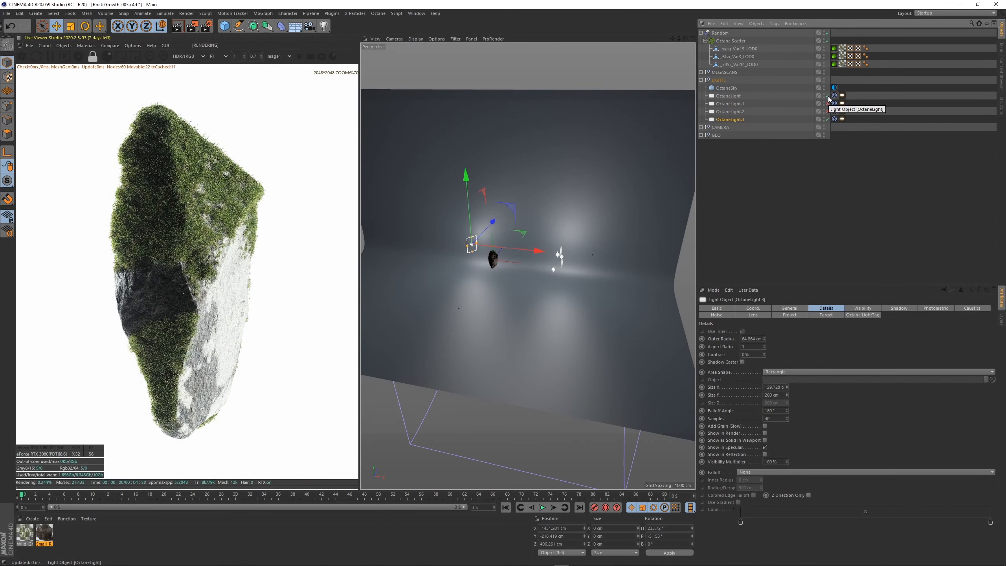
{"action": "scroll", "coordinate": [260, 290], "scroll_direction": "down", "scroll_amount": 3}
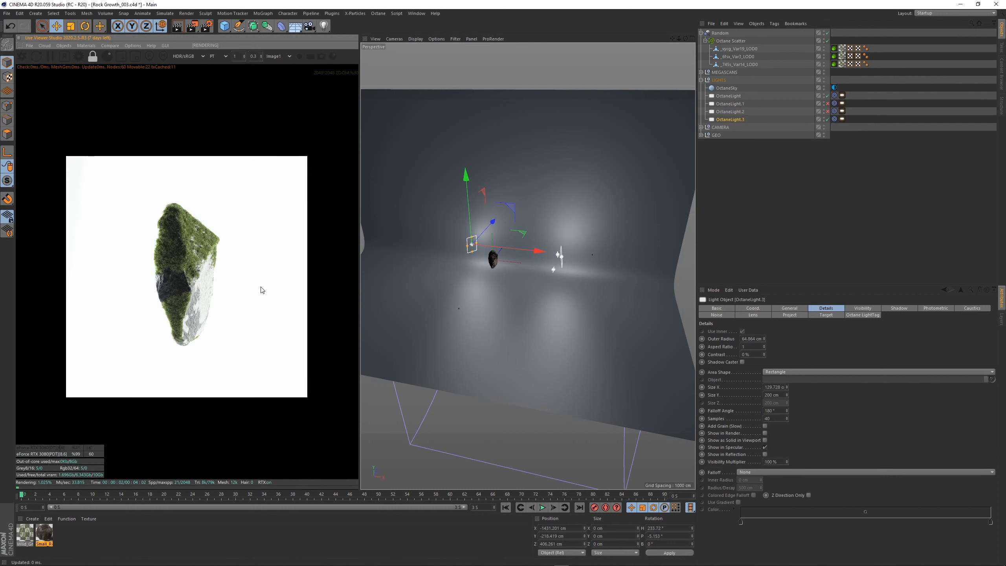
{"action": "scroll", "coordinate": [262, 291], "scroll_direction": "up", "scroll_amount": 3}
Set the seed of the Octane Scatter's scale noise to 674 and check the grass distribution on the rock.
{"action": "left_click", "coordinate": [741, 41]}
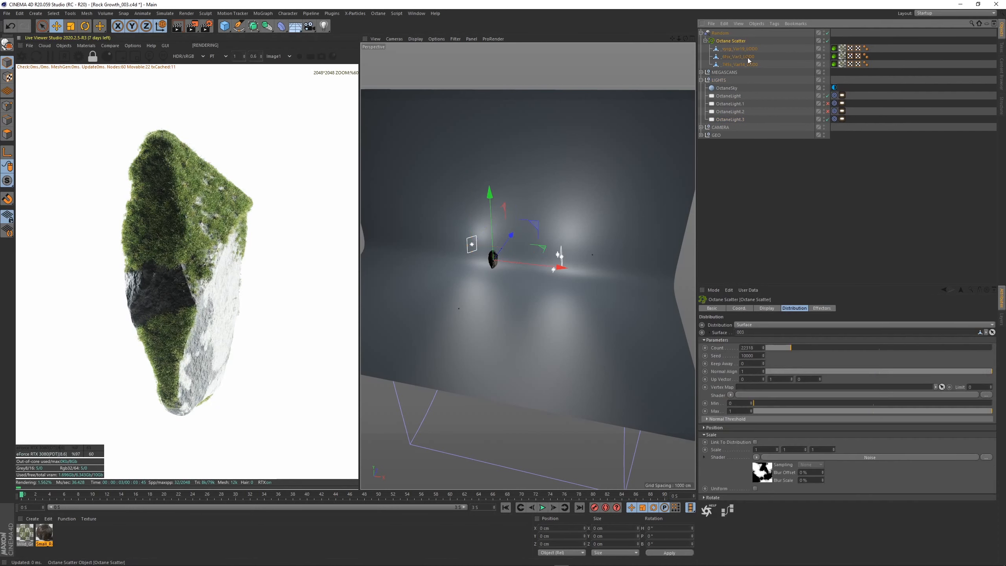
{"action": "left_click", "coordinate": [870, 457]}
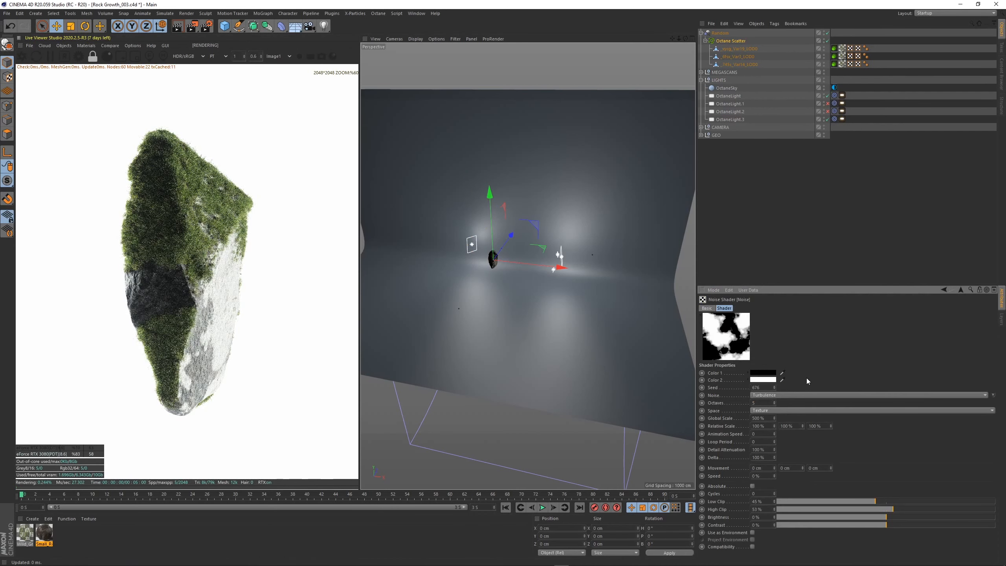
{"action": "left_click", "coordinate": [776, 390]}
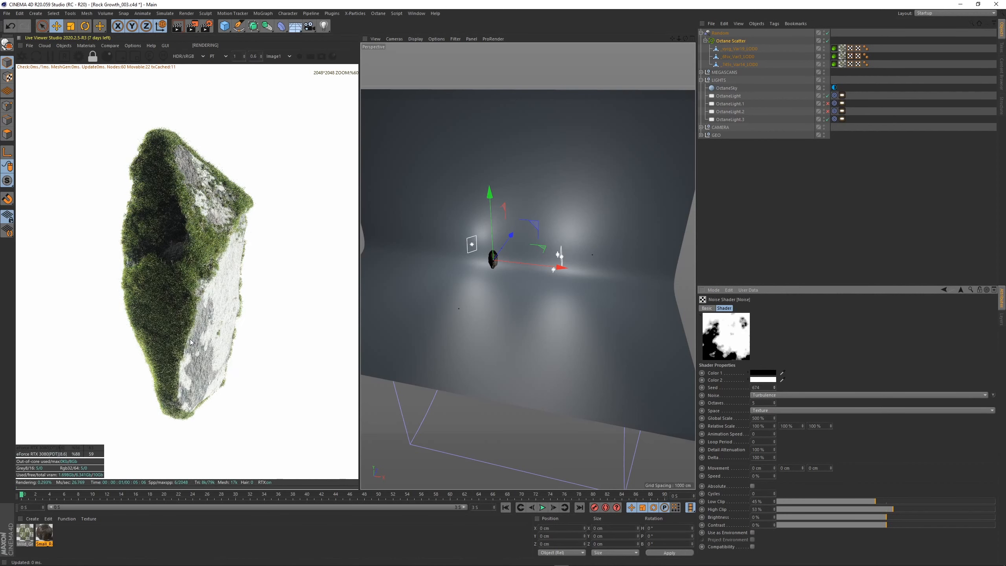
{"action": "scroll", "coordinate": [191, 342], "scroll_direction": "down", "scroll_amount": 3}
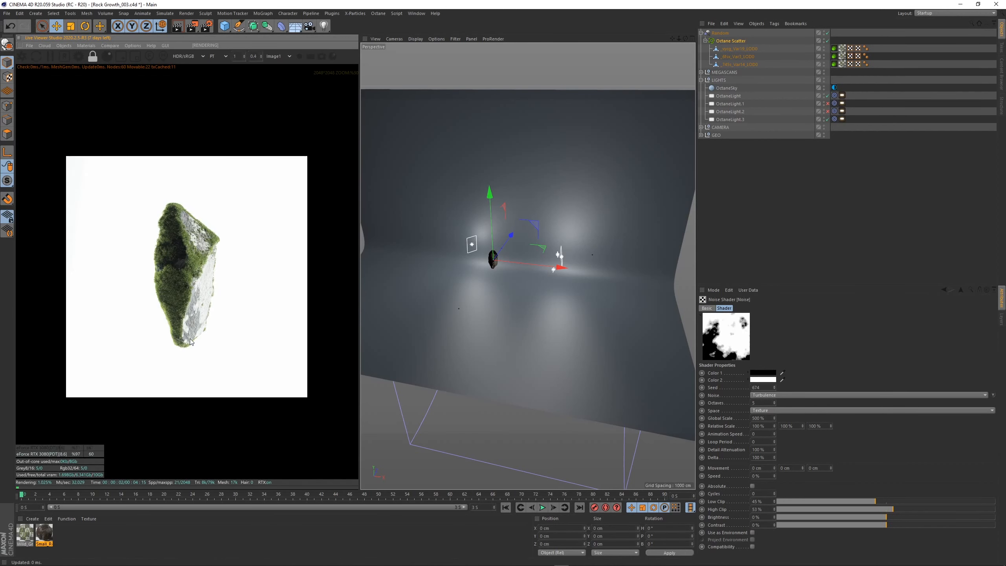
{"action": "scroll", "coordinate": [191, 342], "scroll_direction": "up", "scroll_amount": 4}
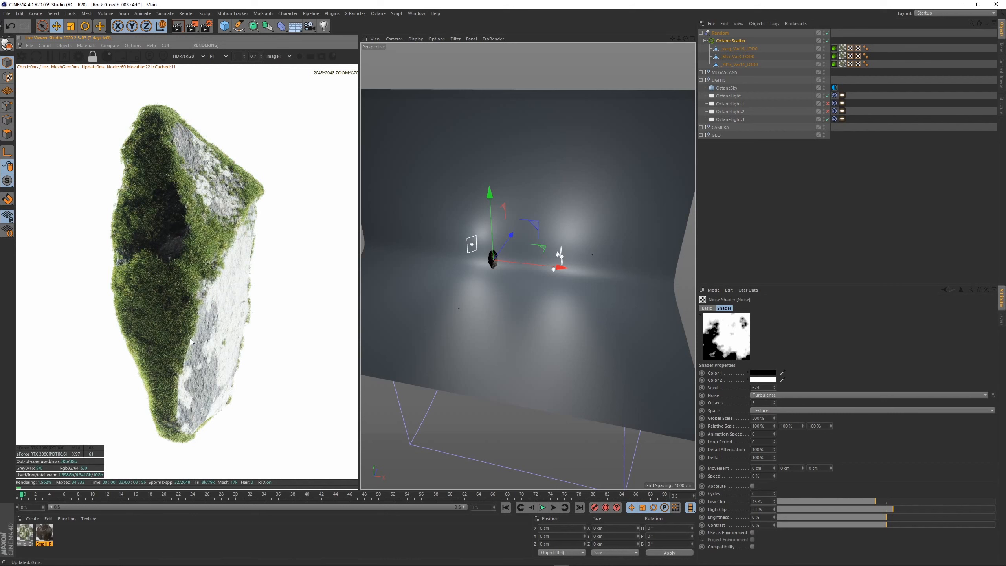
Compare the render with each active light off in turn, and set the maximum value of OctaneLight.3's falloff map to about 0.378.
{"action": "left_click", "coordinate": [828, 95]}
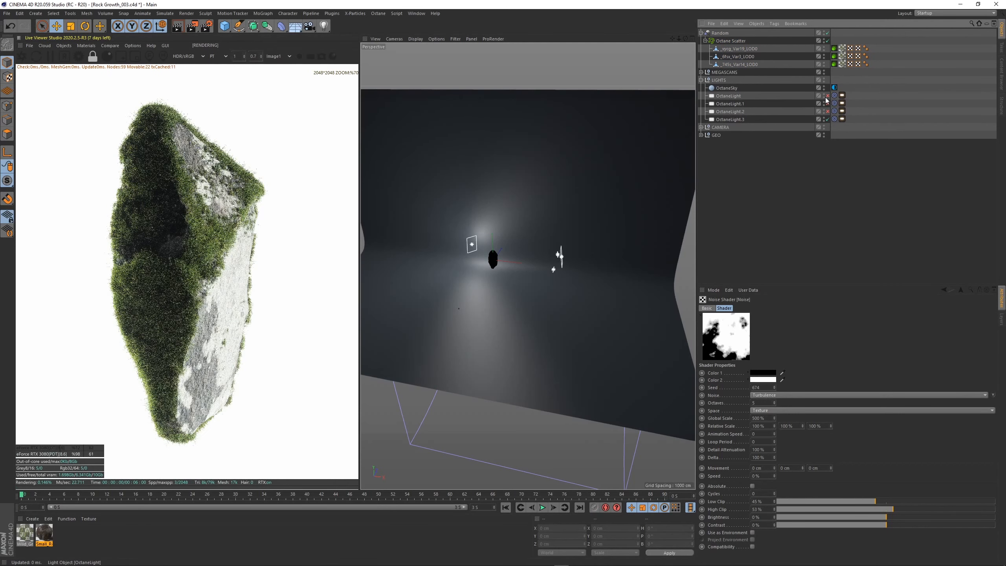
{"action": "left_click", "coordinate": [827, 96]}
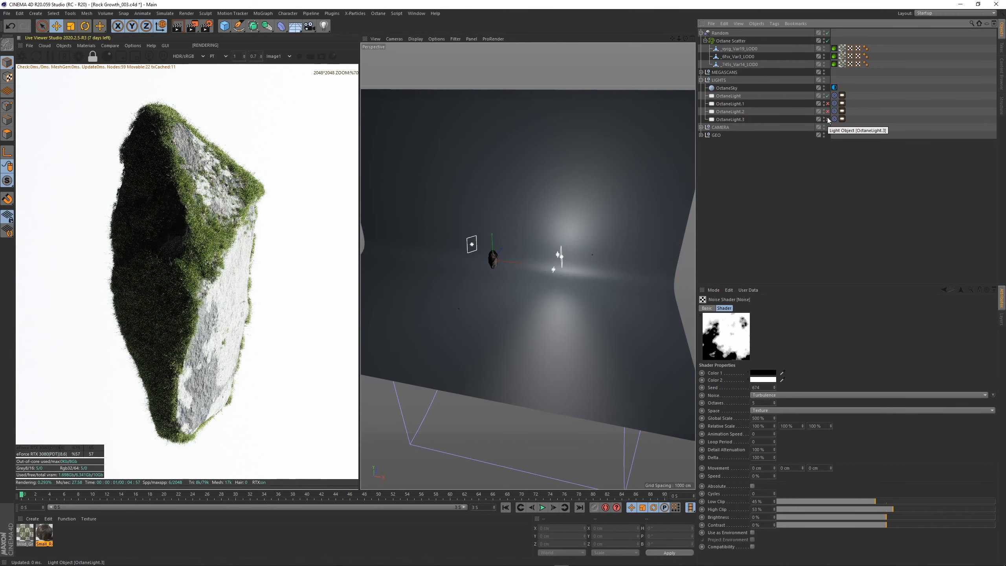
{"action": "left_click", "coordinate": [842, 120]}
{"action": "left_click", "coordinate": [761, 373]}
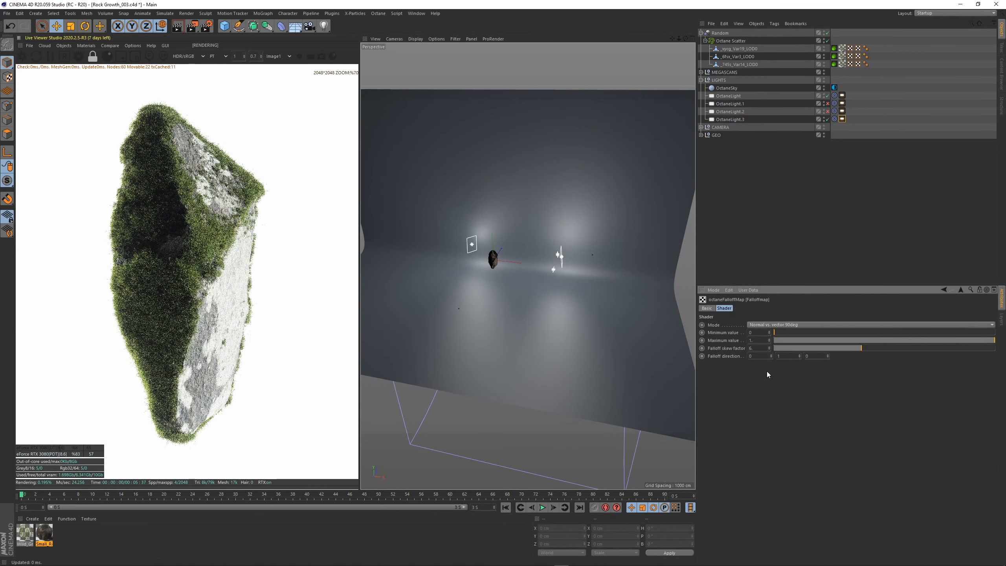
{"action": "left_click", "coordinate": [897, 342]}
{"action": "left_click_drag", "start_coordinate": [897, 342], "coordinate": [858, 340]}
Reorder OctaneLight.3 directly below OctaneLight in the LIGHTS group and inspect the lit rock in the render.
{"action": "left_click", "coordinate": [733, 120]}
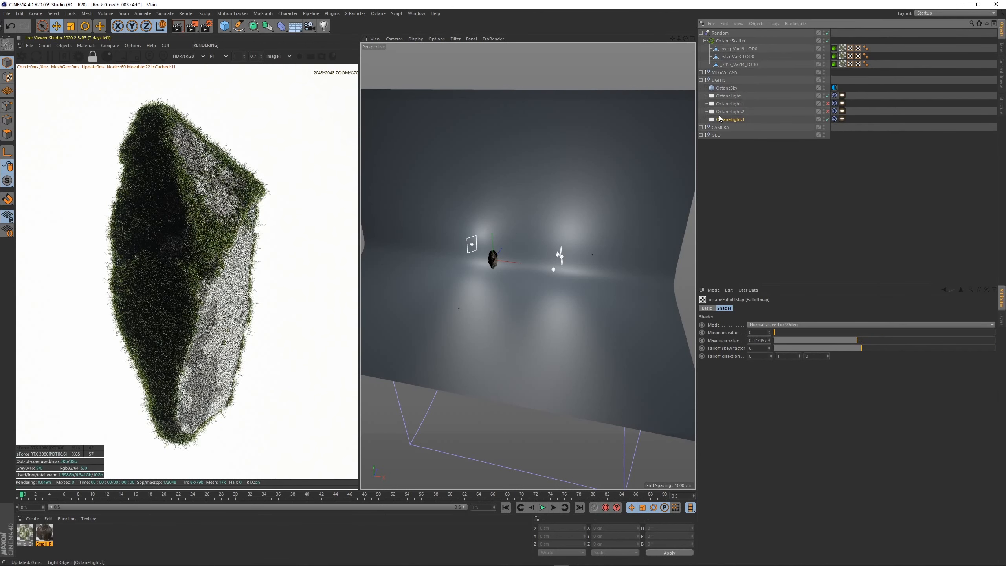
{"action": "left_click_drag", "start_coordinate": [735, 121], "coordinate": [733, 100]}
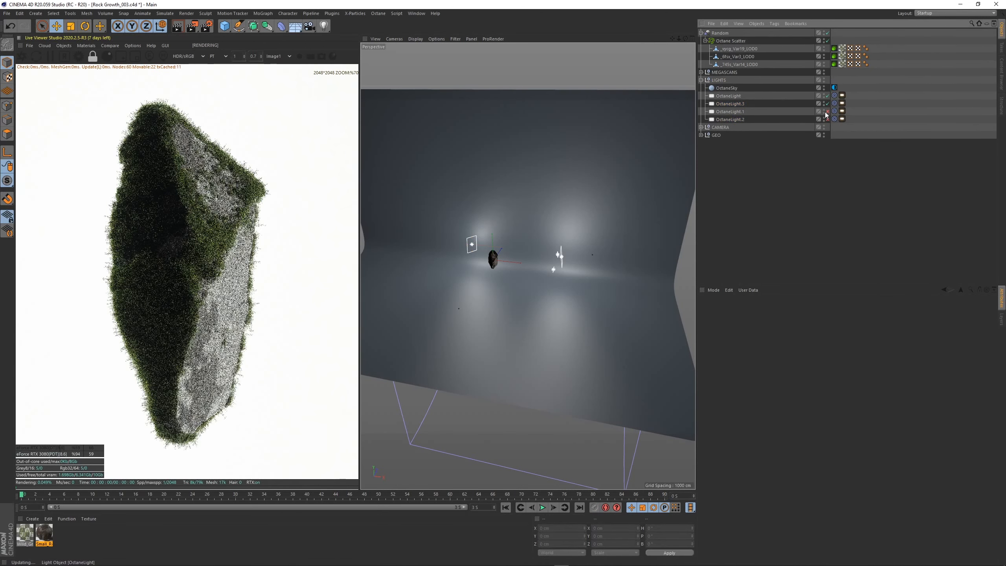
{"action": "scroll", "coordinate": [188, 294], "scroll_direction": "down", "scroll_amount": 1}
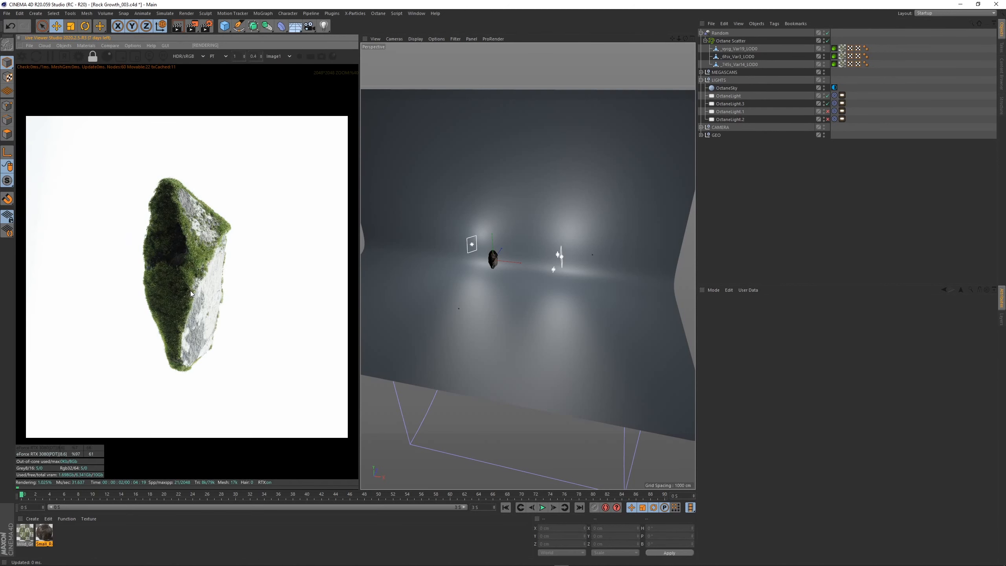
{"action": "scroll", "coordinate": [190, 291], "scroll_direction": "up", "scroll_amount": 4}
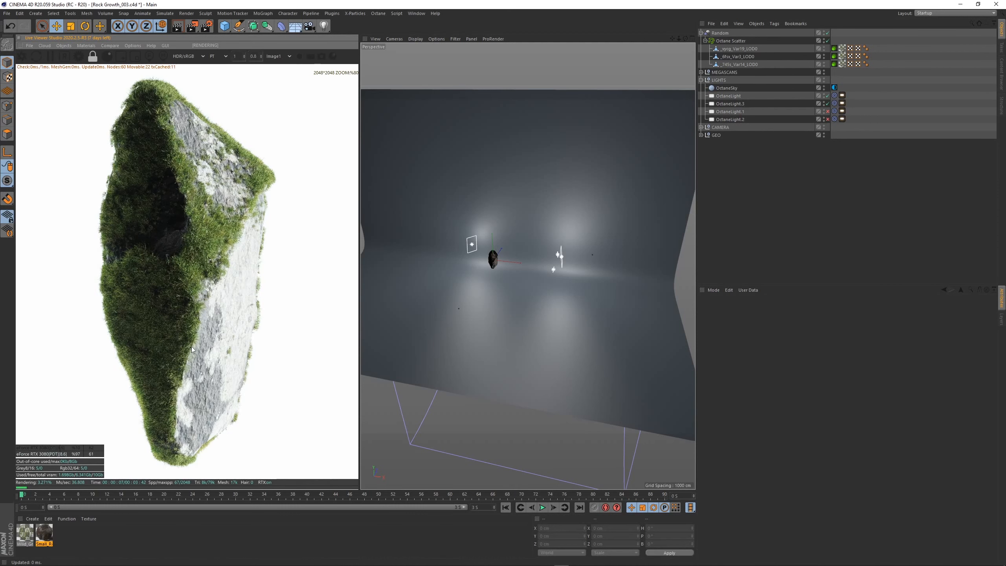
Rename the Octane Scatter object as Grass.
{"action": "double_click", "coordinate": [717, 41]}
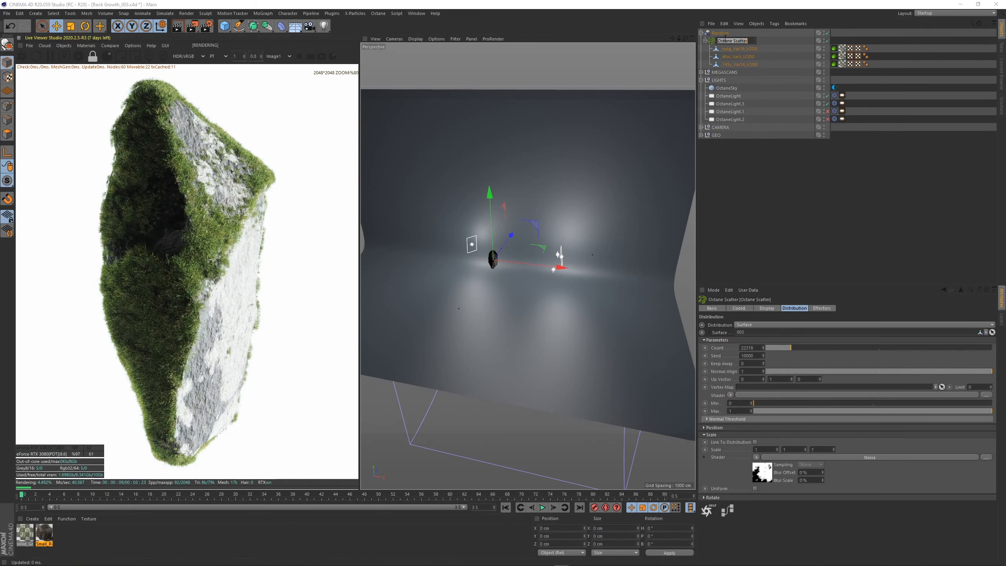
{"action": "type", "text": "Grass"}
{"action": "key", "text": "Return"}
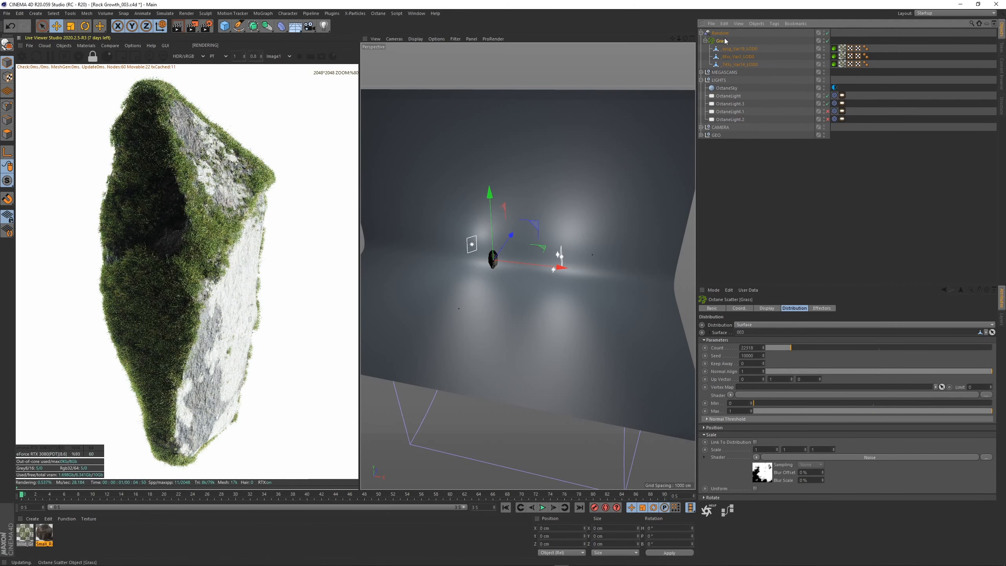
Rename the Random effector above the Grass scatter object as Grass Random.
{"action": "double_click", "coordinate": [720, 33]}
{"action": "type", "text": "G"}
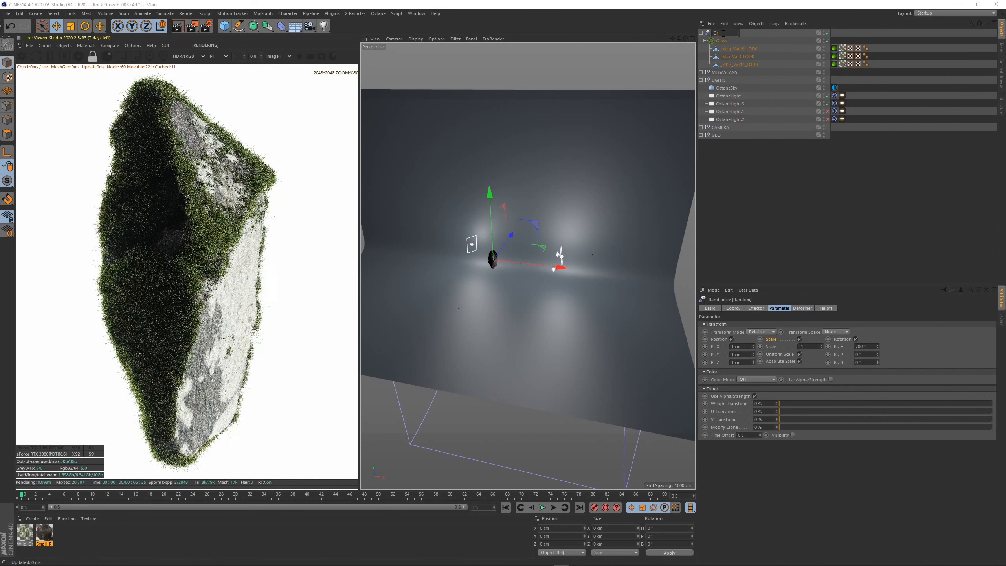
{"action": "type", "text": "rass Random"}
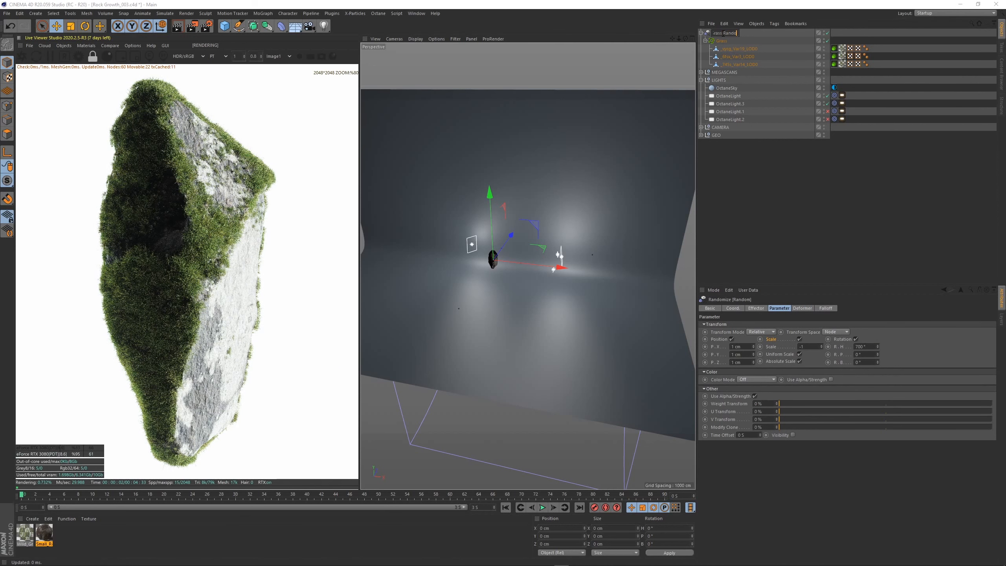
{"action": "key", "text": "Return"}
Collapse the LIGHTS and Grass hierarchies, and group the Grass Random effector under a null named RANDOM.
{"action": "left_click", "coordinate": [702, 80]}
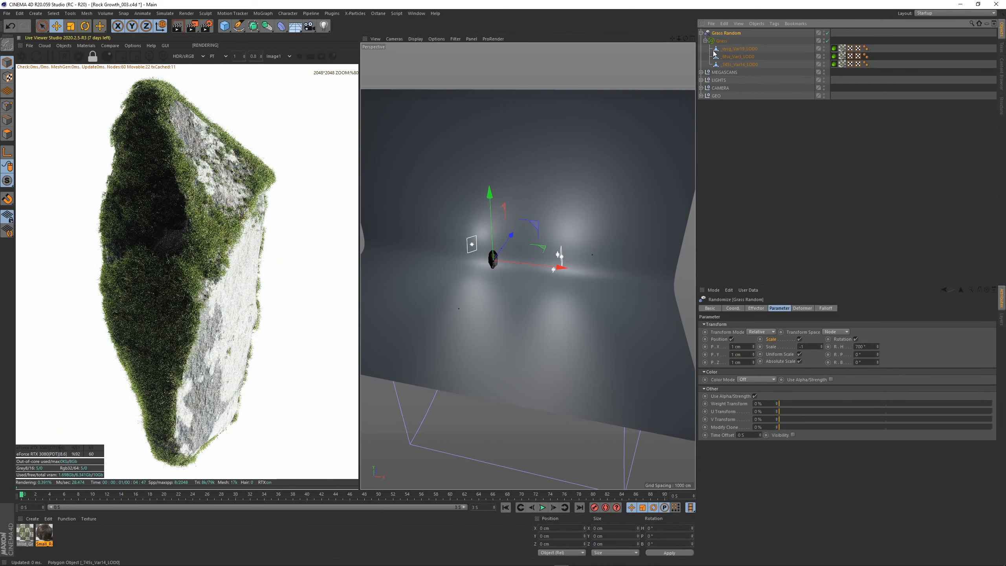
{"action": "left_click", "coordinate": [706, 41]}
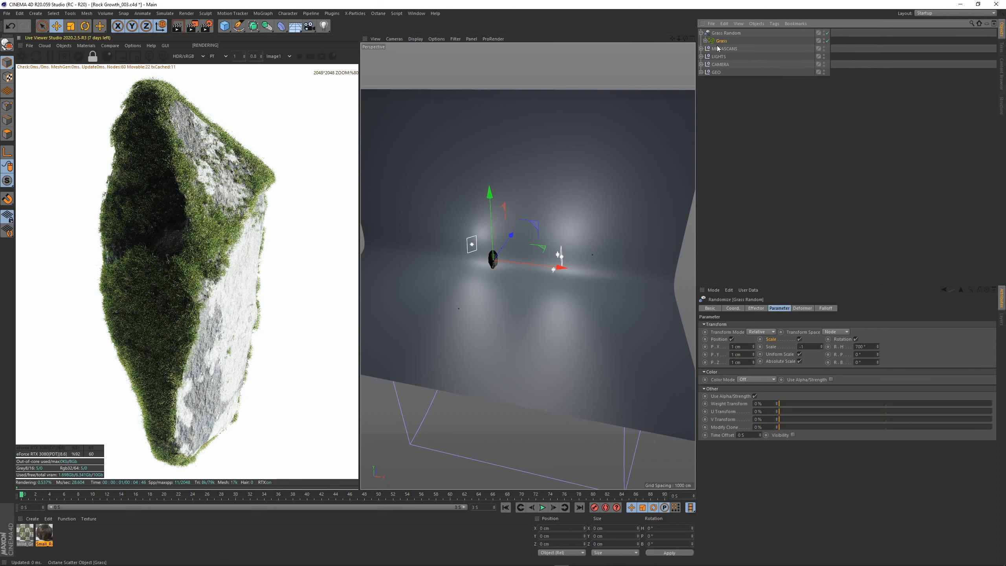
{"action": "key", "text": "alt+g"}
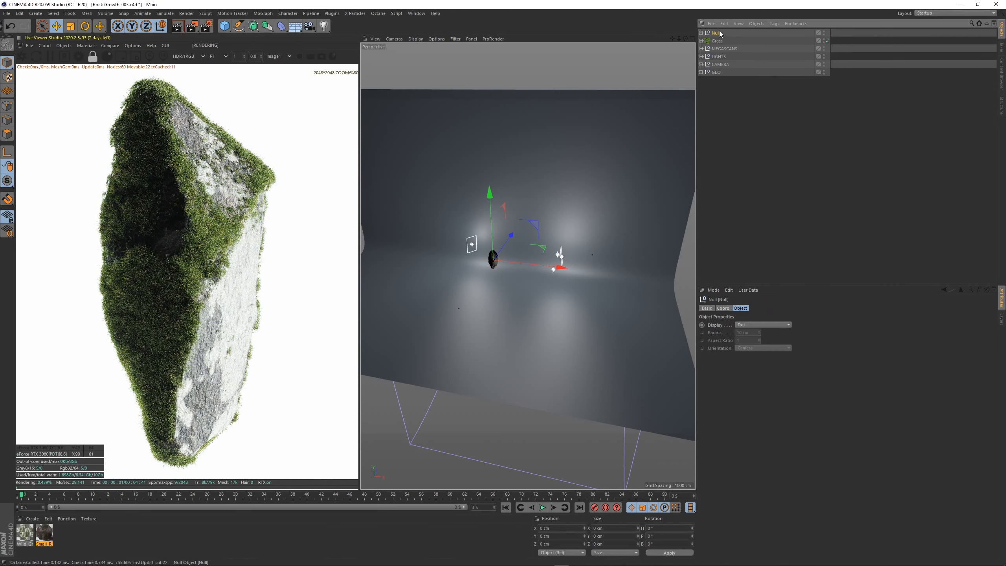
{"action": "double_click", "coordinate": [719, 33]}
{"action": "type", "text": "RANDOM"}
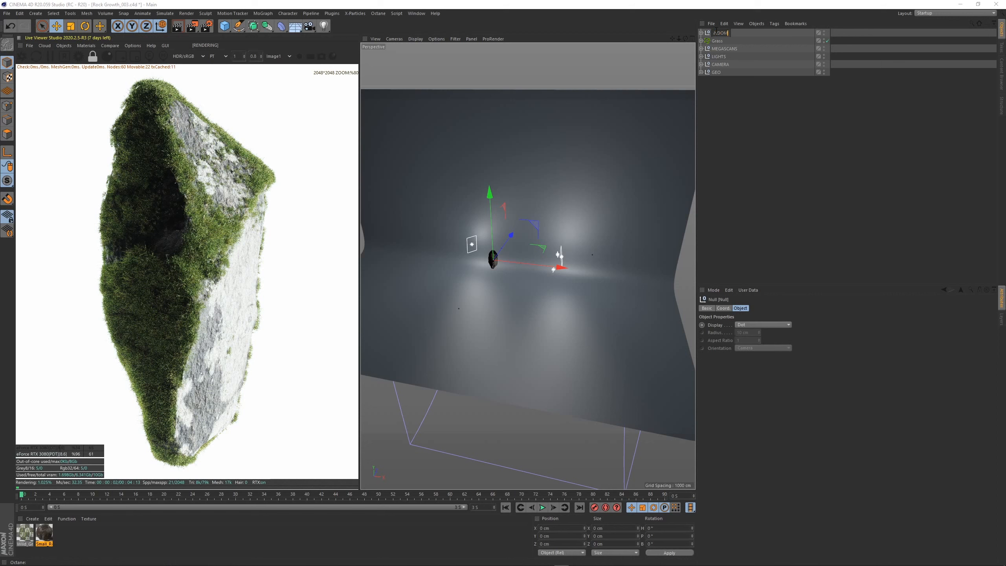
{"action": "key", "text": "Return"}
{"action": "left_click", "coordinate": [732, 99]}
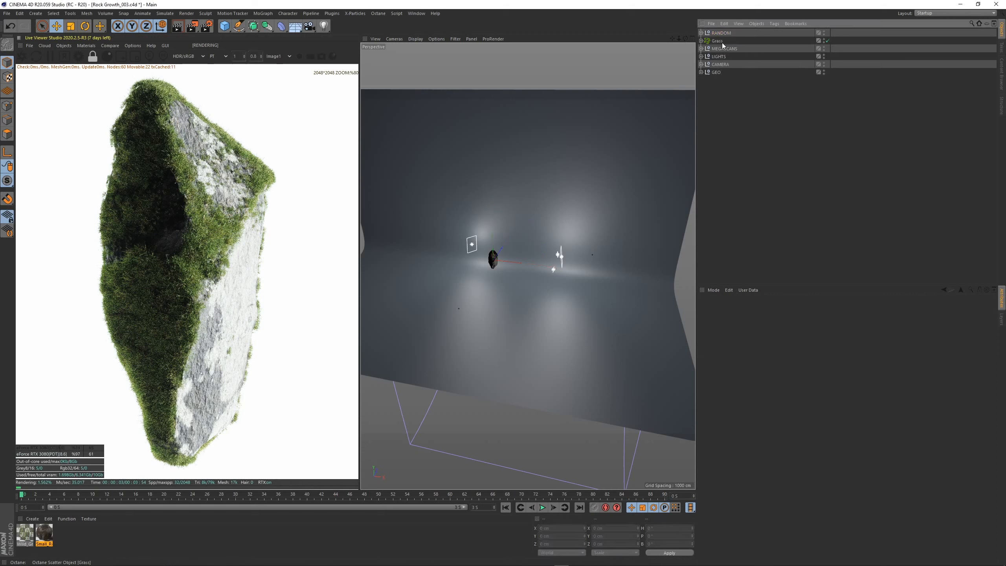
Expand the Grass, RANDOM and MEGASCANS hierarchies to review how the scene objects are organised.
{"action": "left_click", "coordinate": [701, 41]}
{"action": "left_click", "coordinate": [702, 33]}
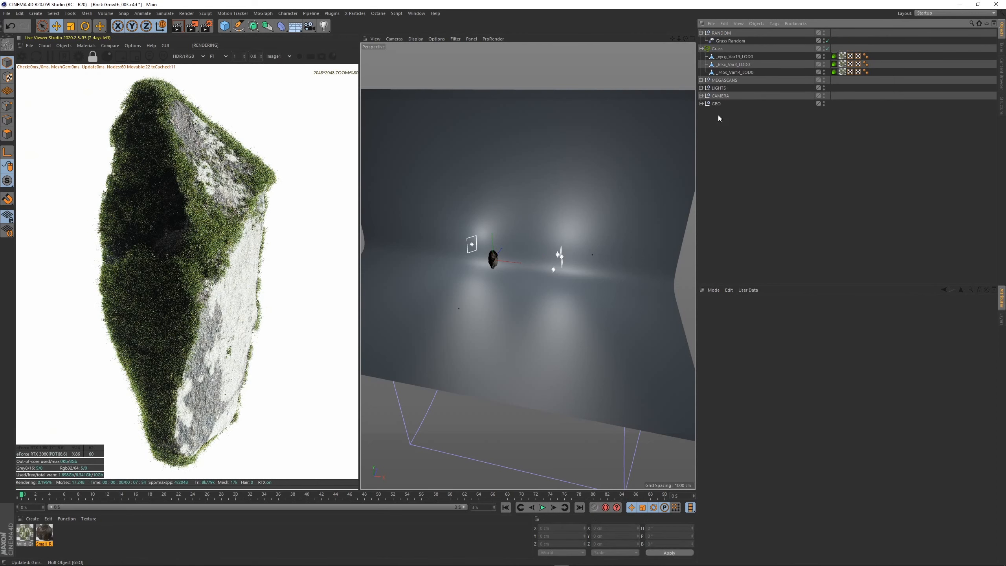
{"action": "left_click", "coordinate": [702, 80]}
{"action": "left_click", "coordinate": [706, 88]}
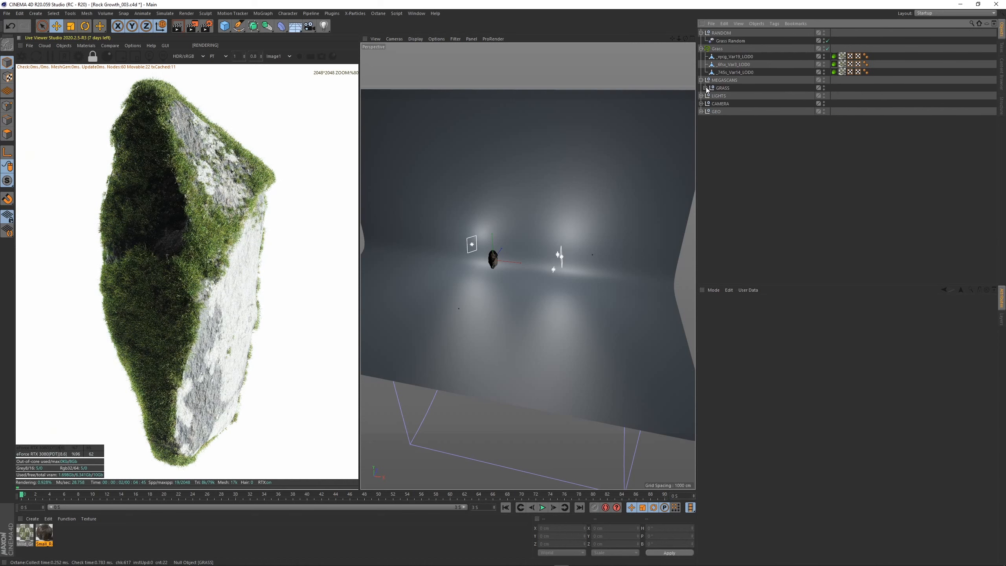
Set the Grass Random effector's Y position offset to 0 cm and inspect the grass along the rock in the render.
{"action": "scroll", "coordinate": [159, 278], "scroll_direction": "up", "scroll_amount": 5}
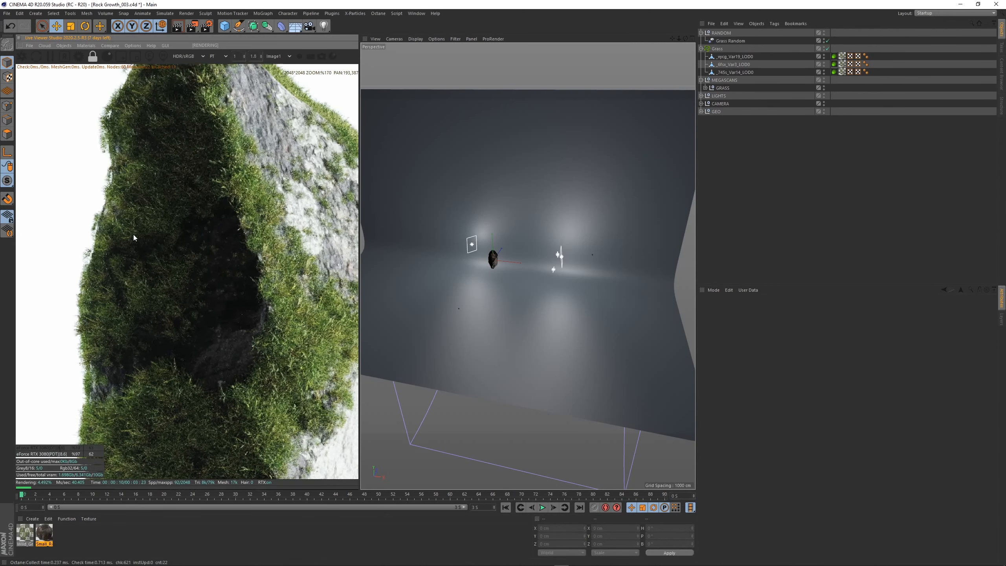
{"action": "middle_click_drag", "start_coordinate": [128, 186], "coordinate": [170, 281]}
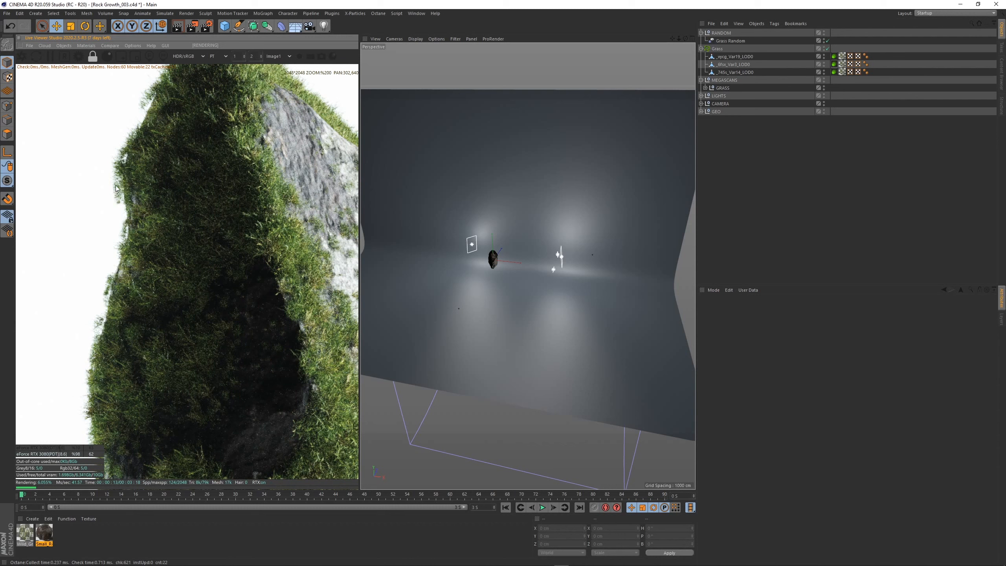
{"action": "left_click", "coordinate": [721, 41]}
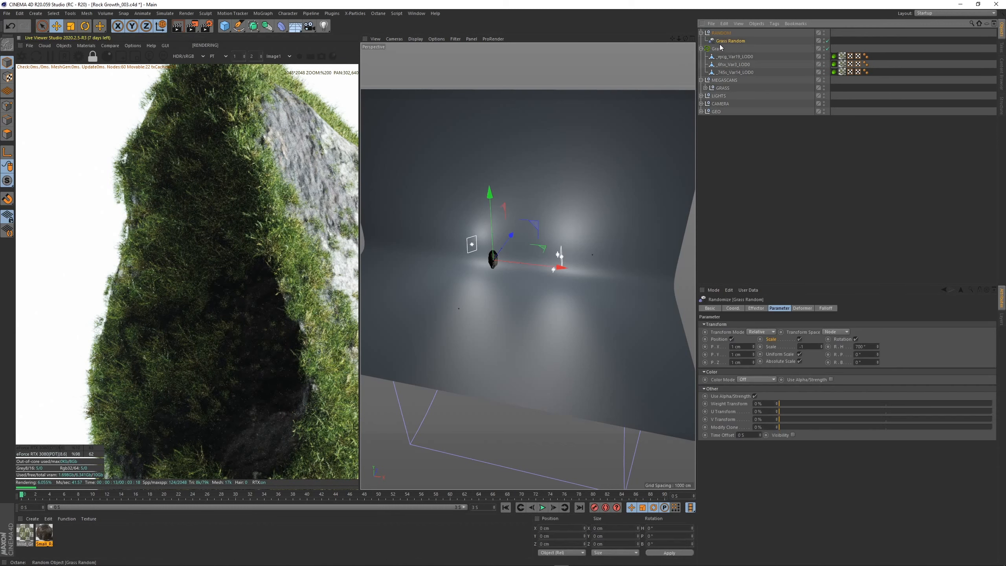
{"action": "left_click", "coordinate": [742, 355]}
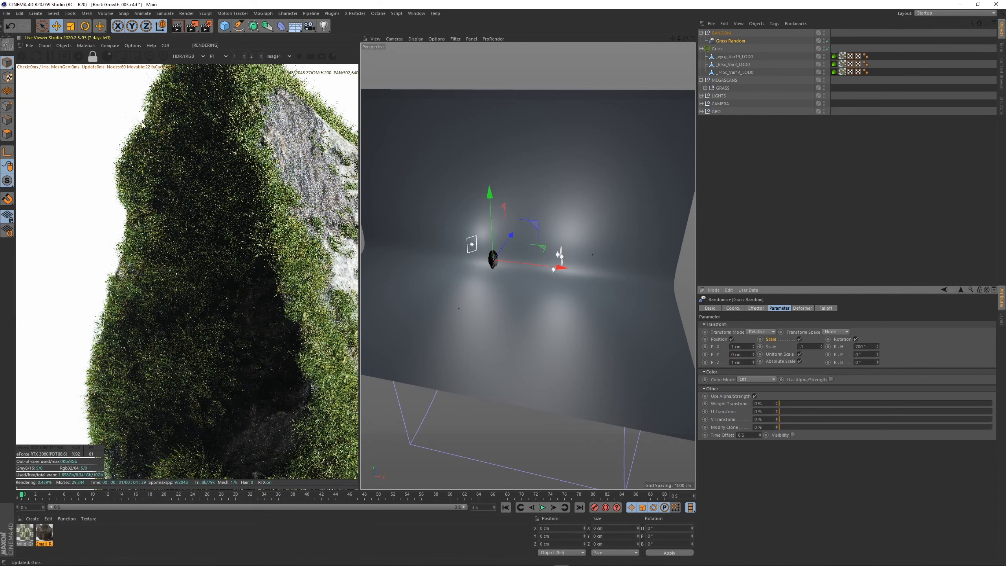
{"action": "scroll", "coordinate": [150, 184], "scroll_direction": "down", "scroll_amount": 1}
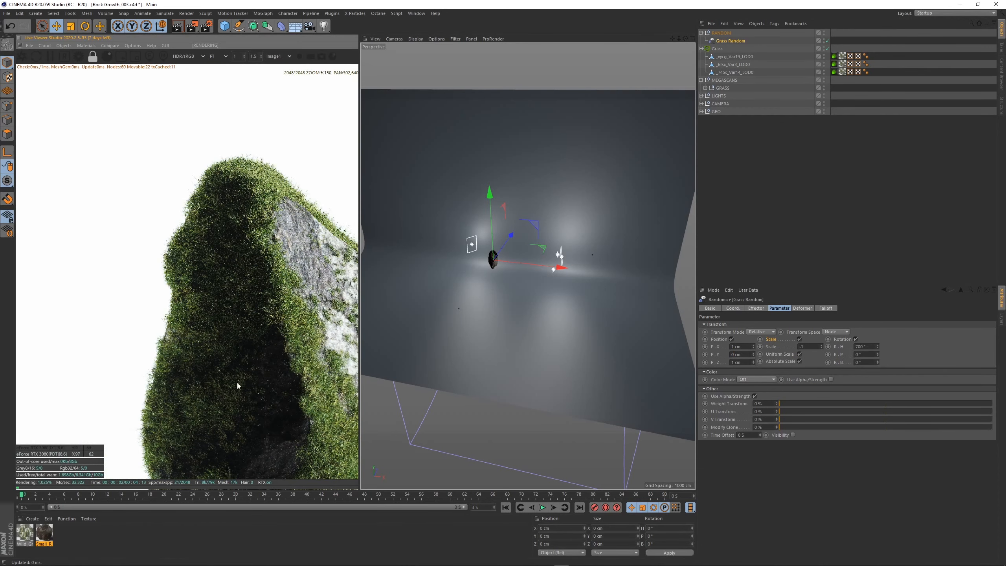
{"action": "left_click_drag", "start_coordinate": [237, 383], "coordinate": [141, 268]}
{"action": "scroll", "coordinate": [140, 268], "scroll_direction": "down", "scroll_amount": 3}
{"action": "left_click_drag", "start_coordinate": [138, 365], "coordinate": [141, 288]}
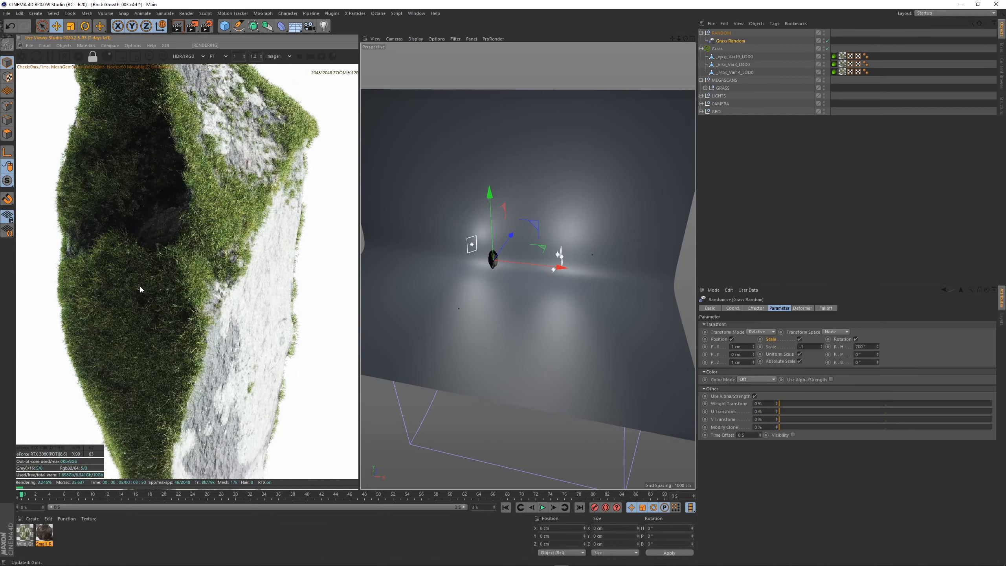
Duplicate the Grass scatter object together with its child meshes.
{"action": "scroll", "coordinate": [140, 287], "scroll_direction": "down", "scroll_amount": 4}
{"action": "scroll", "coordinate": [140, 287], "scroll_direction": "down", "scroll_amount": 1}
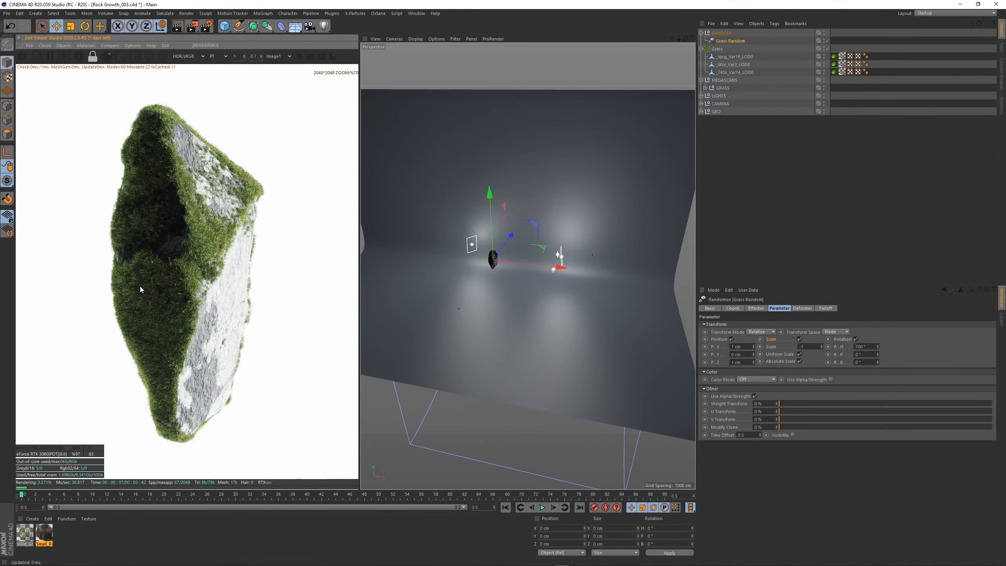
{"action": "left_click", "coordinate": [756, 137]}
{"action": "left_click", "coordinate": [727, 41]}
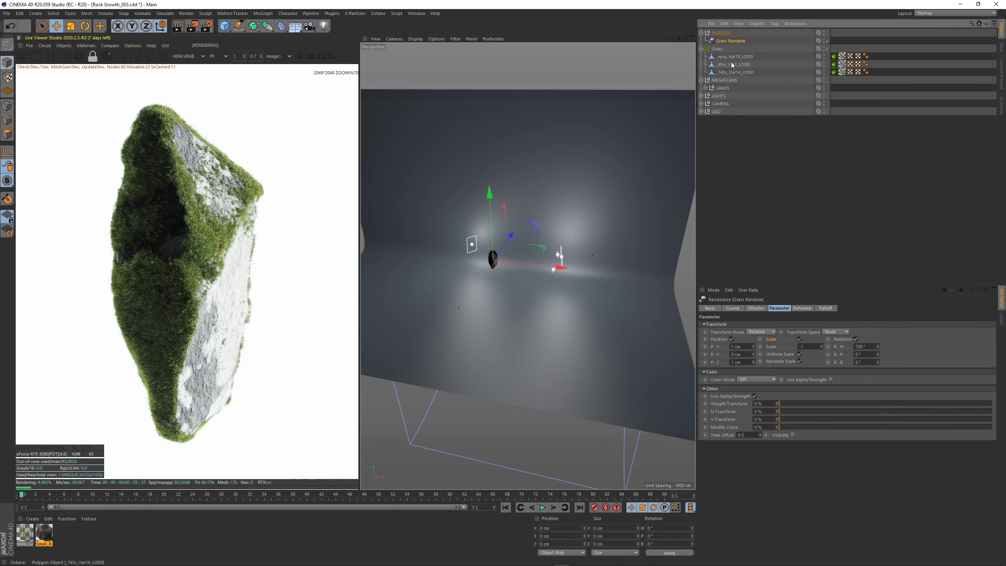
{"action": "left_click", "coordinate": [719, 48]}
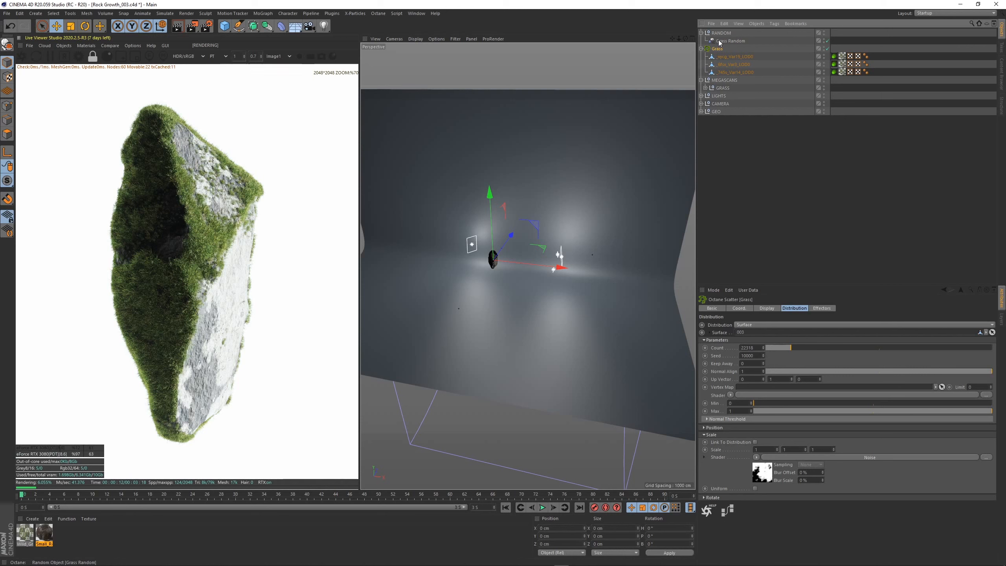
{"action": "left_click", "coordinate": [701, 49]}
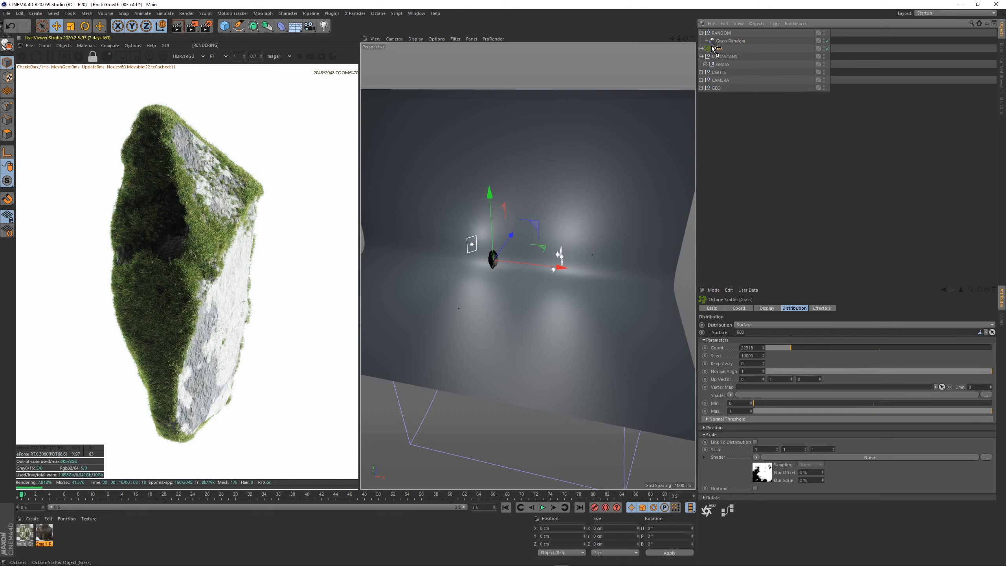
{"action": "left_click_drag", "start_coordinate": [712, 45], "coordinate": [713, 46], "text": "ctrl"}
Delete the three grass meshes inside the duplicated scatter and disable that scatter.
{"action": "left_click", "coordinate": [701, 48]}
{"action": "left_click", "coordinate": [723, 57]}
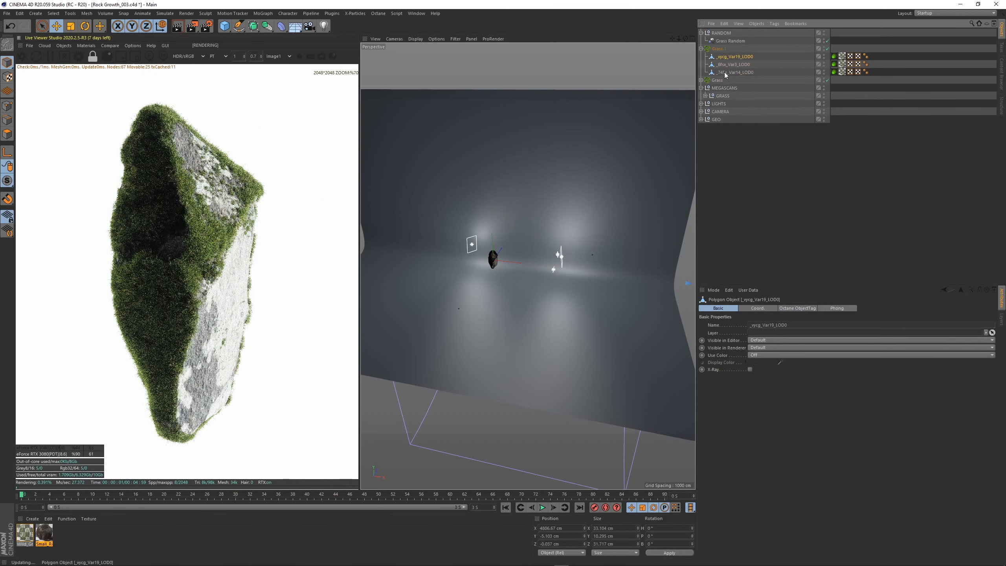
{"action": "left_click", "coordinate": [725, 73], "text": "shift"}
{"action": "key", "text": "Delete"}
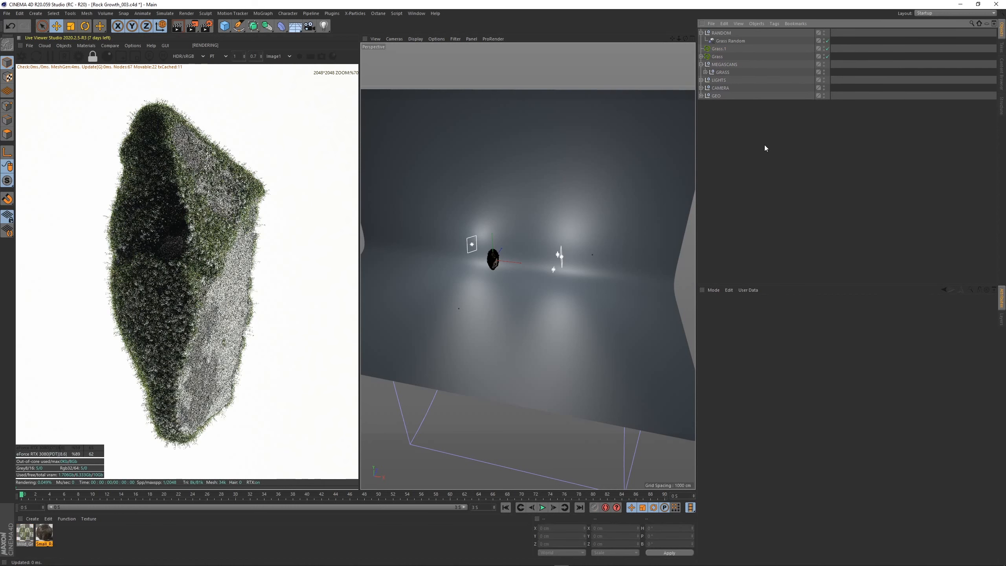
{"action": "left_click", "coordinate": [828, 49]}
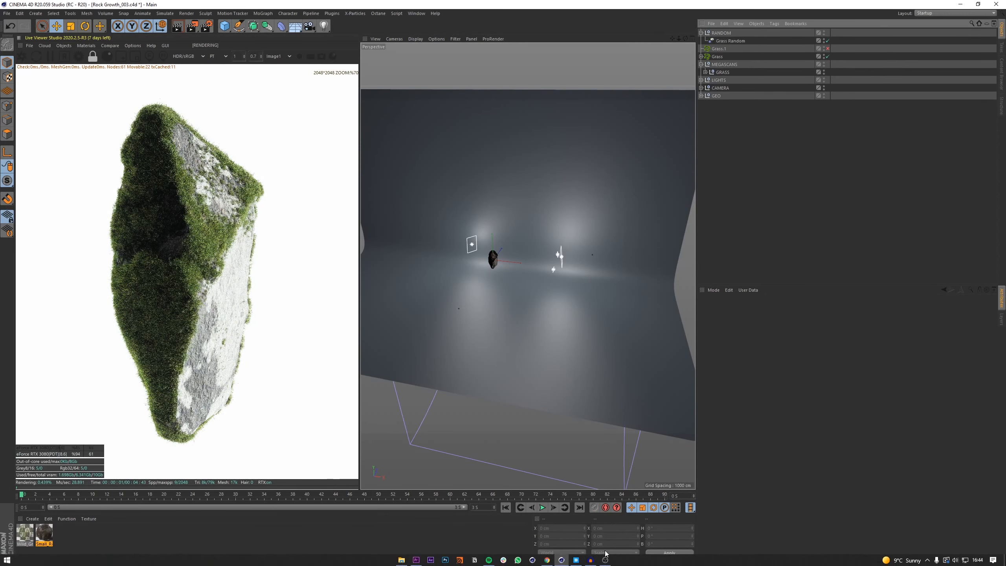
Switch to Quixel Bridge and look through the purchased 3D Plants for a suitable plant asset.
{"action": "left_click", "coordinate": [576, 560]}
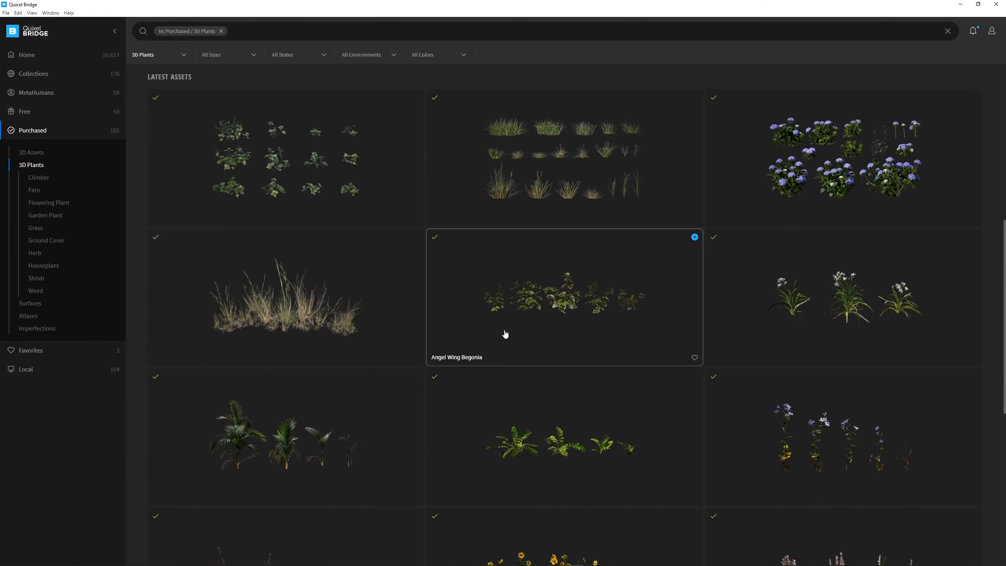
{"action": "scroll", "coordinate": [506, 332], "scroll_direction": "down", "scroll_amount": 4}
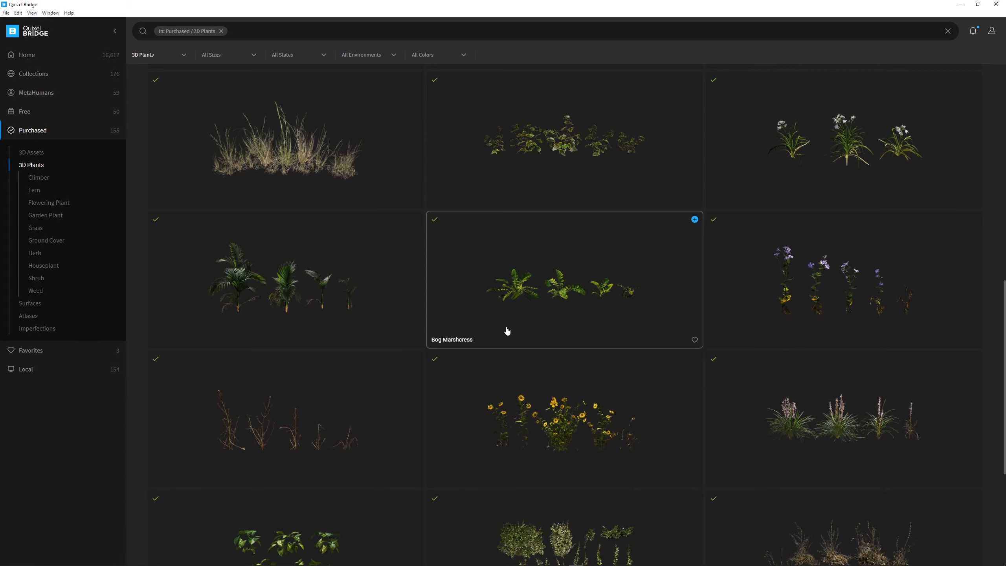
{"action": "scroll", "coordinate": [509, 322], "scroll_direction": "down", "scroll_amount": 2}
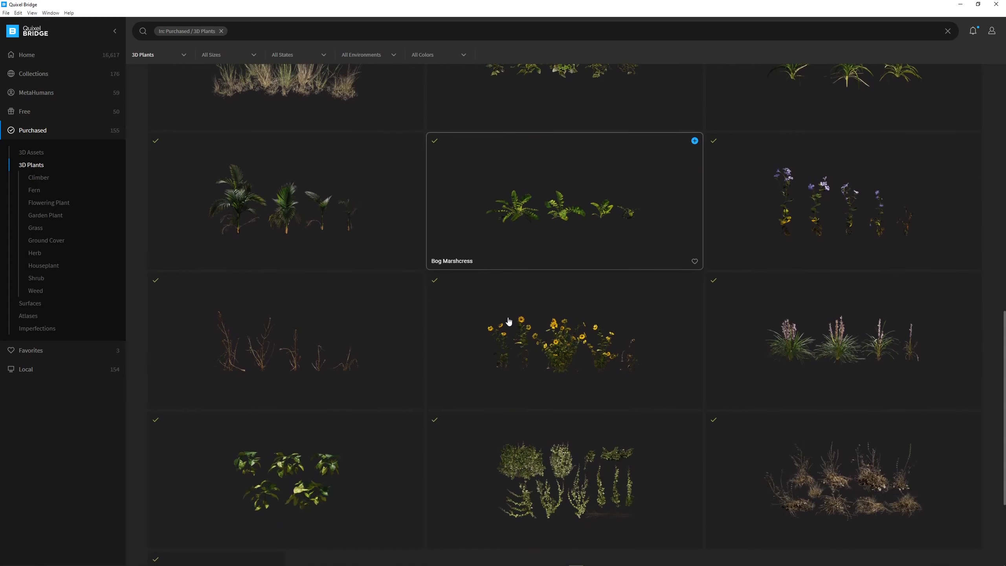
{"action": "scroll", "coordinate": [509, 322], "scroll_direction": "down", "scroll_amount": 2}
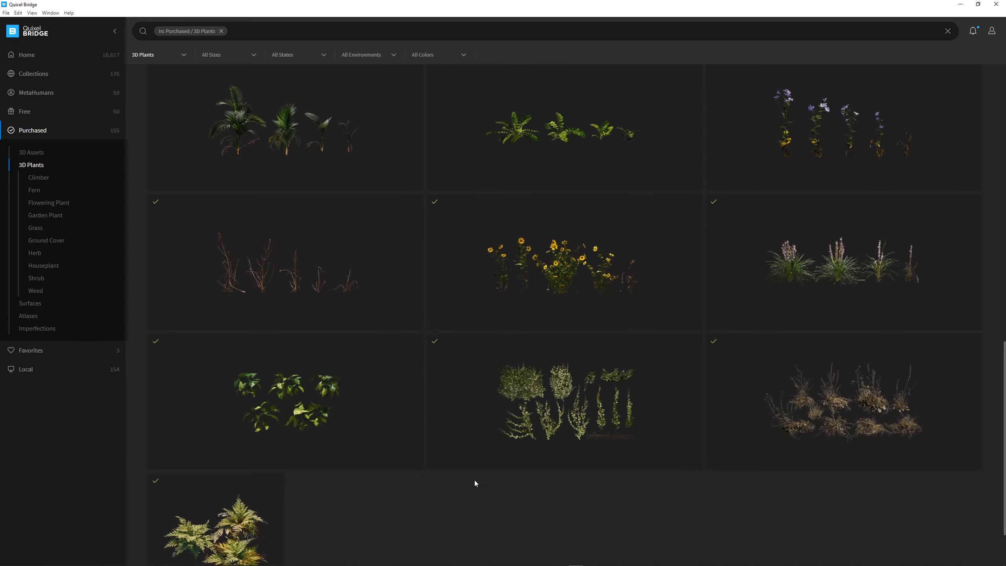
{"action": "scroll", "coordinate": [468, 483], "scroll_direction": "down", "scroll_amount": 2}
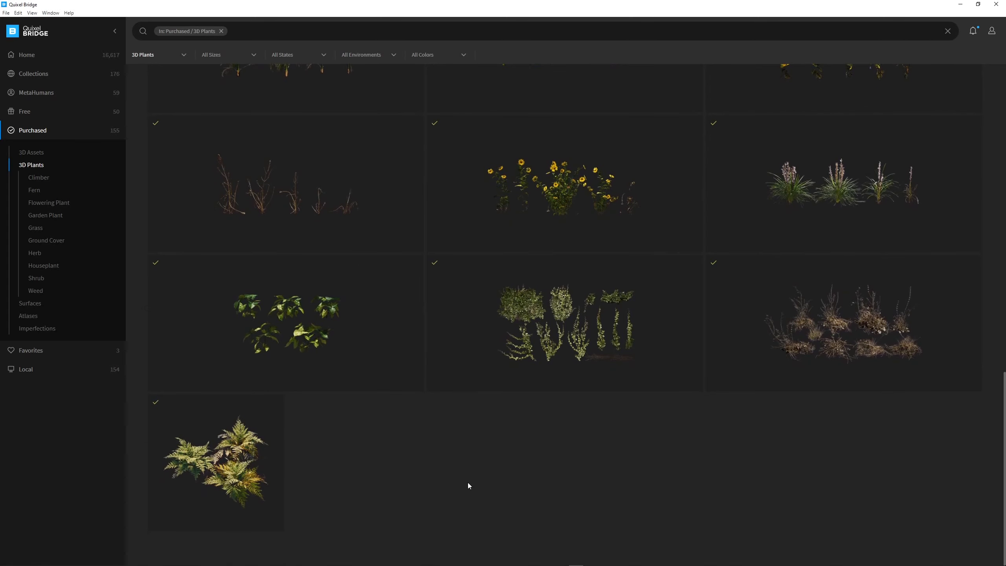
{"action": "scroll", "coordinate": [467, 483], "scroll_direction": "up", "scroll_amount": 3}
{"action": "scroll", "coordinate": [468, 482], "scroll_direction": "up", "scroll_amount": 6}
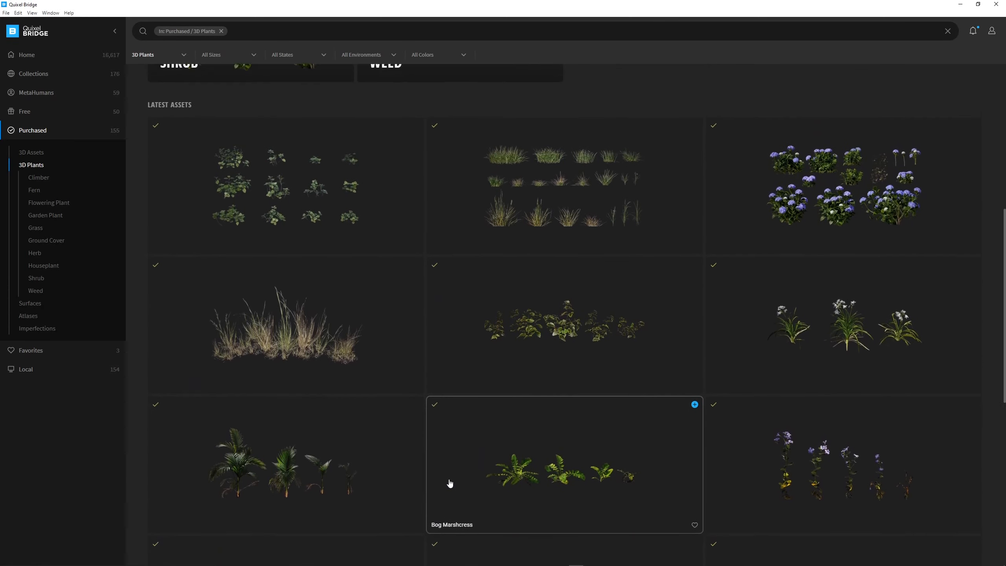
{"action": "scroll", "coordinate": [450, 482], "scroll_direction": "up", "scroll_amount": 1}
{"action": "scroll", "coordinate": [450, 483], "scroll_direction": "down", "scroll_amount": 7}
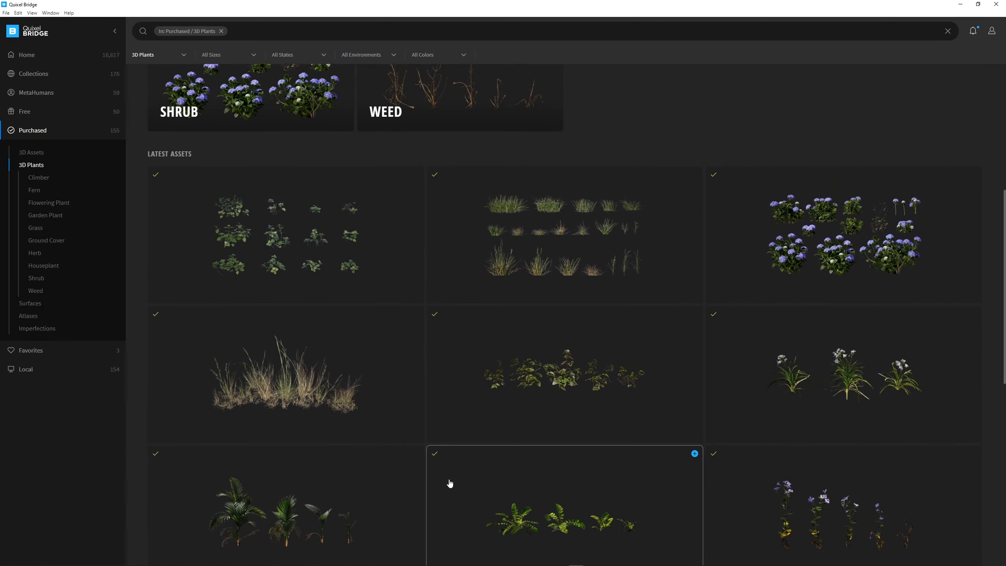
{"action": "scroll", "coordinate": [450, 482], "scroll_direction": "down", "scroll_amount": 2}
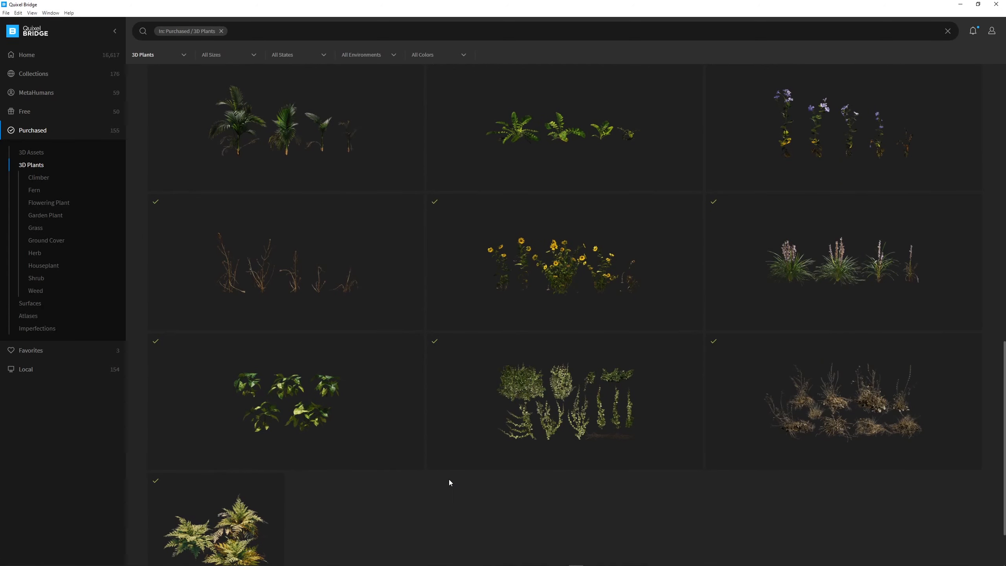
{"action": "scroll", "coordinate": [450, 483], "scroll_direction": "up", "scroll_amount": 5}
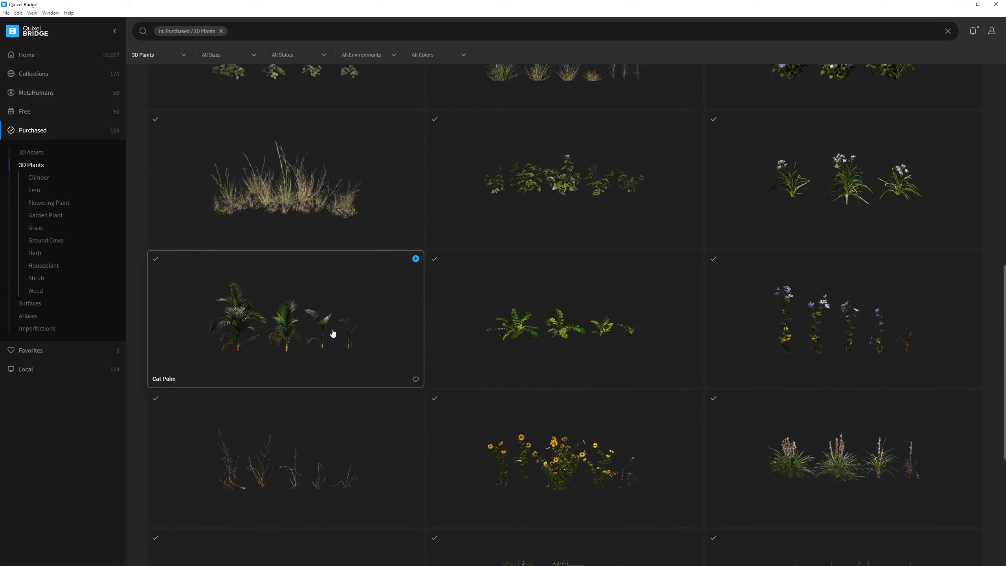
{"action": "scroll", "coordinate": [238, 348], "scroll_direction": "up", "scroll_amount": 6}
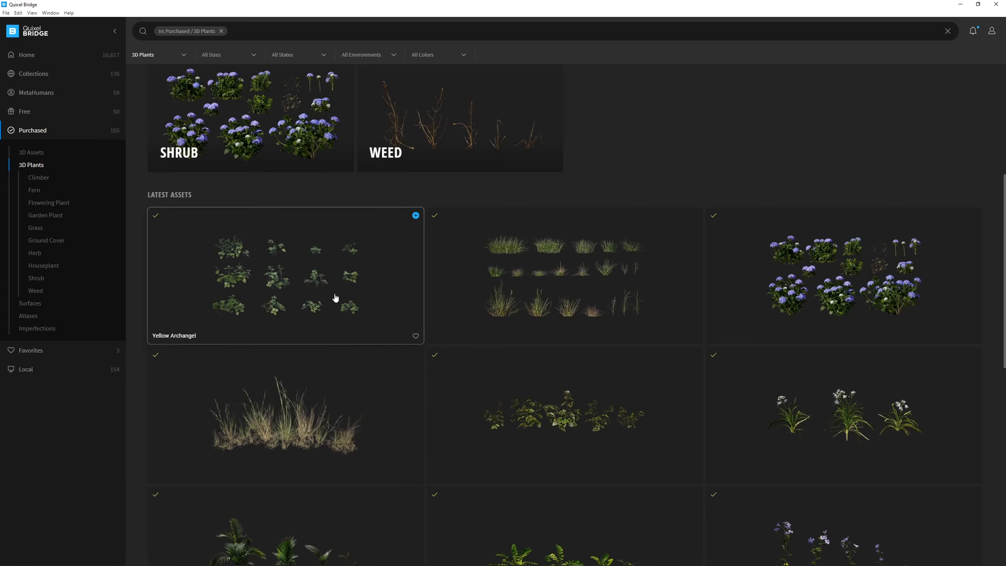
{"action": "scroll", "coordinate": [329, 318], "scroll_direction": "up", "scroll_amount": 6}
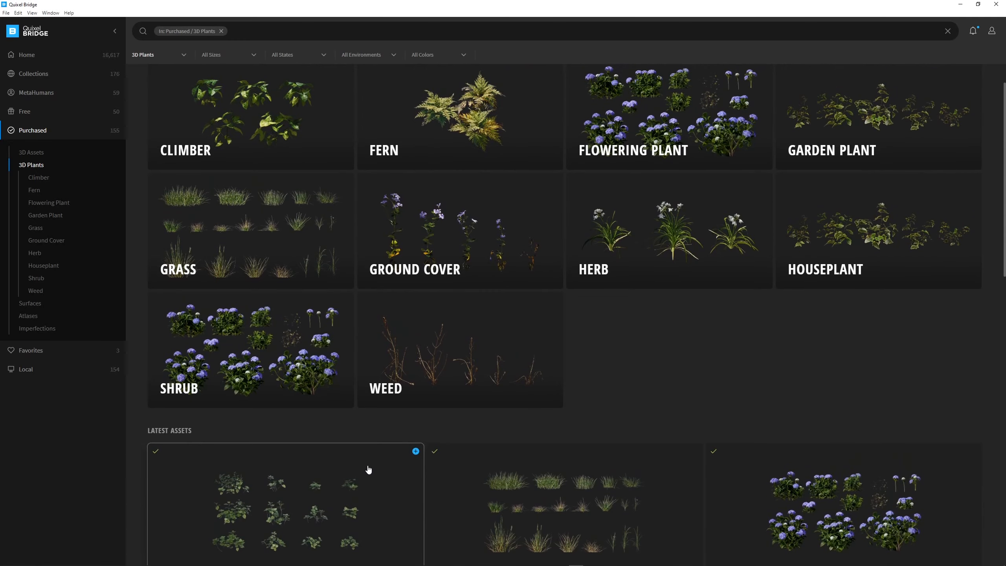
{"action": "scroll", "coordinate": [367, 481], "scroll_direction": "up", "scroll_amount": 2}
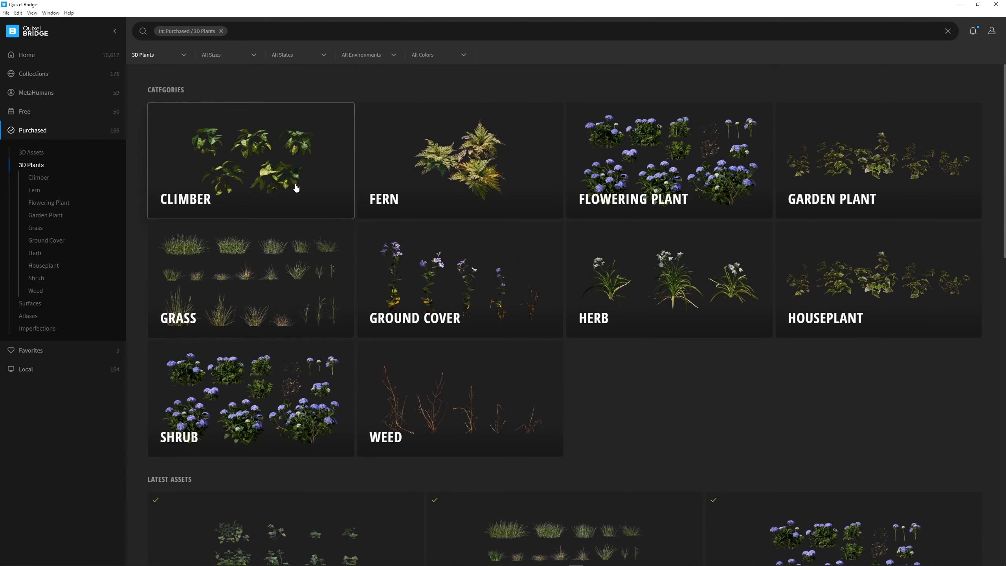
Export the Common Fern asset from the purchased 3D Plants to Cinema 4D.
{"action": "scroll", "coordinate": [490, 399], "scroll_direction": "down", "scroll_amount": 16}
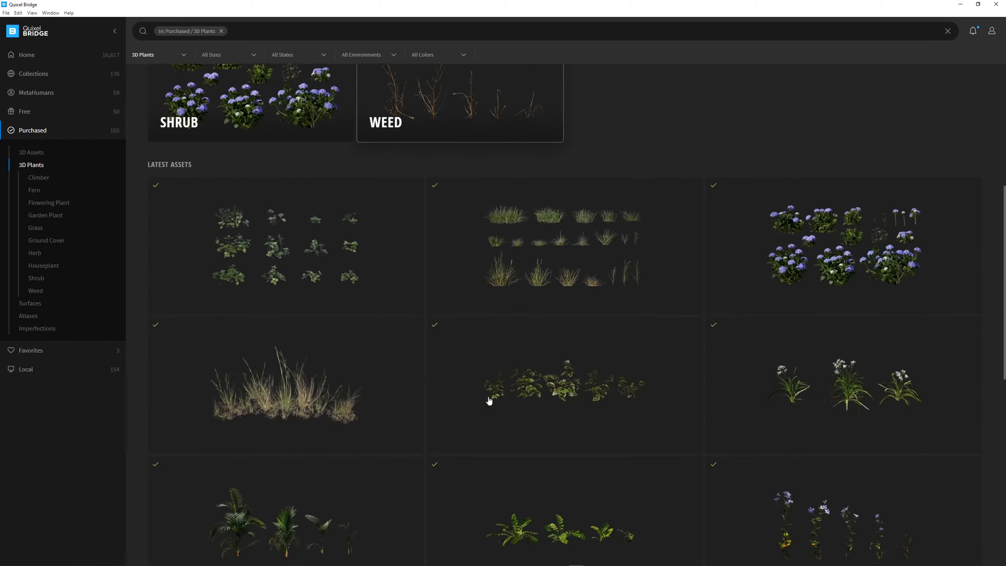
{"action": "scroll", "coordinate": [490, 402], "scroll_direction": "down", "scroll_amount": 3}
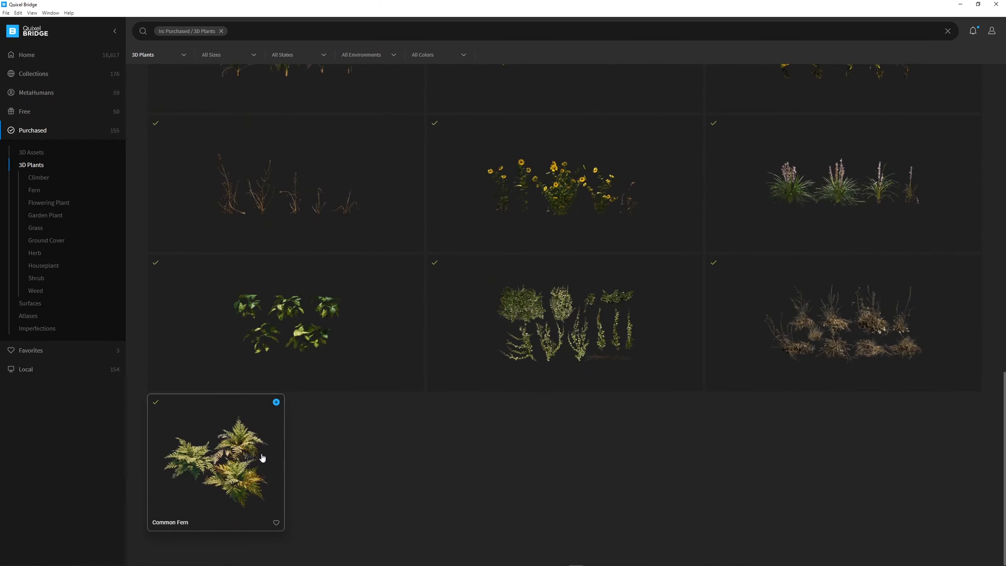
{"action": "left_click", "coordinate": [277, 403]}
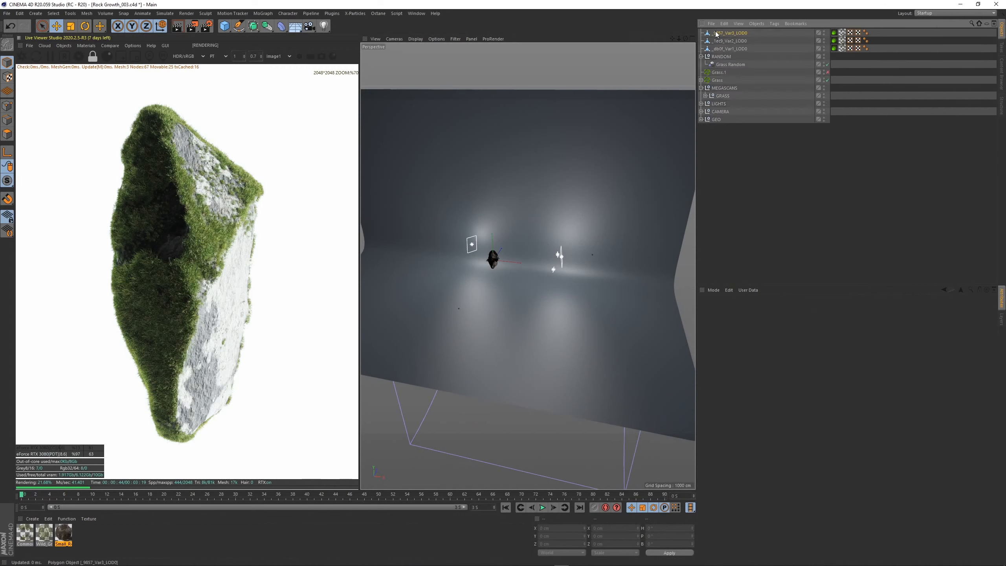
Move the three imported fern meshes together along X to about 5583 cm, away from the rock scene.
{"action": "left_click", "coordinate": [729, 48], "text": "shift"}
{"action": "key", "text": "o"}
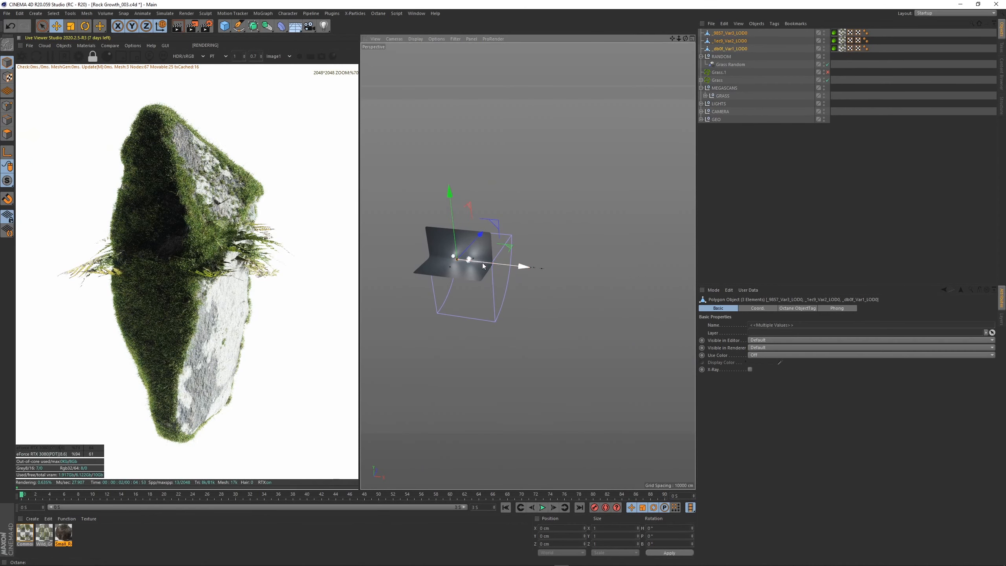
{"action": "left_click_drag", "start_coordinate": [483, 265], "coordinate": [544, 274]}
{"action": "scroll", "coordinate": [577, 258], "scroll_direction": "up", "scroll_amount": 4}
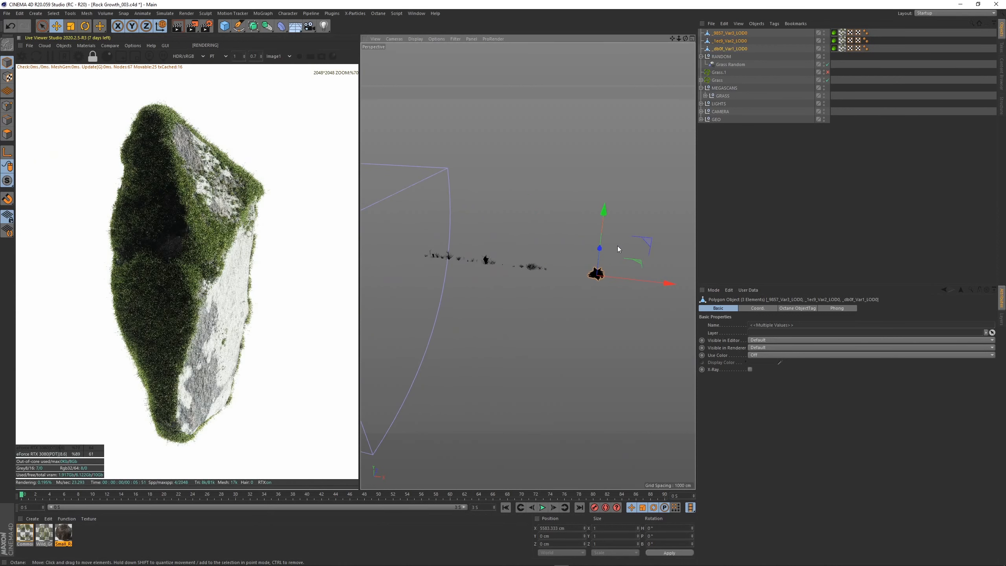
{"action": "scroll", "coordinate": [529, 277], "scroll_direction": "up", "scroll_amount": 6}
Spread the overlapping fern meshes apart along X so the three variants stand side by side.
{"action": "left_click", "coordinate": [543, 279]}
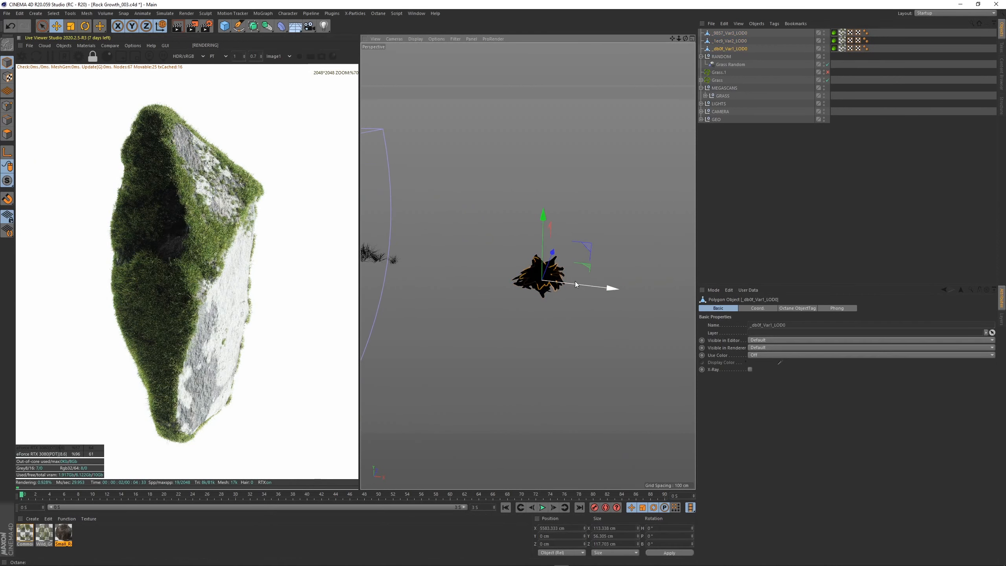
{"action": "left_click_drag", "start_coordinate": [575, 282], "coordinate": [516, 280]}
{"action": "left_click", "coordinate": [537, 271]}
{"action": "left_click_drag", "start_coordinate": [579, 286], "coordinate": [658, 292]}
{"action": "left_click", "coordinate": [773, 155]}
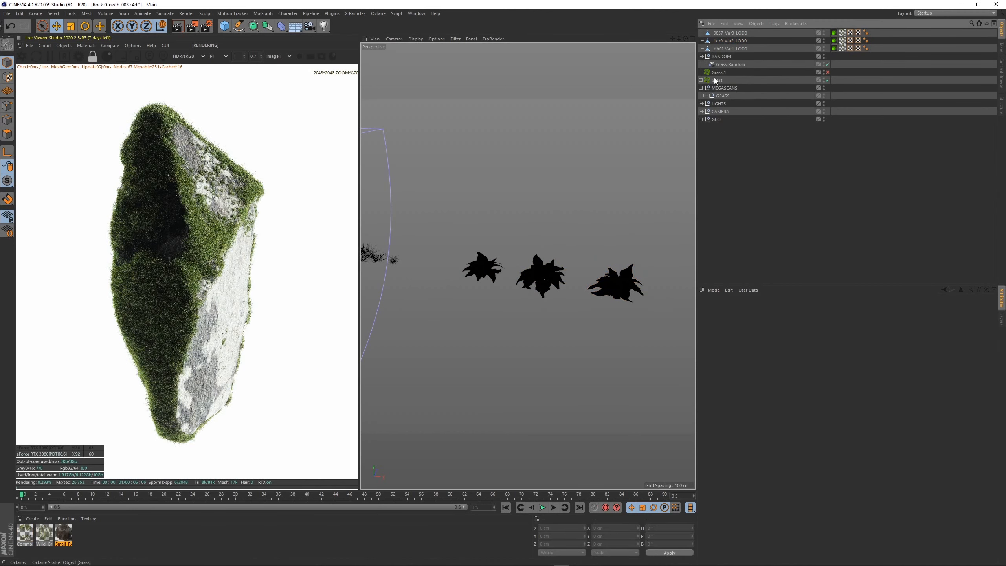
Group the three fern meshes under a null and name it FERN.
{"action": "left_click", "coordinate": [726, 50]}
{"action": "left_click", "coordinate": [728, 34], "text": "shift"}
{"action": "key", "text": "alt+g"}
{"action": "double_click", "coordinate": [720, 34]}
{"action": "type", "text": "f"}
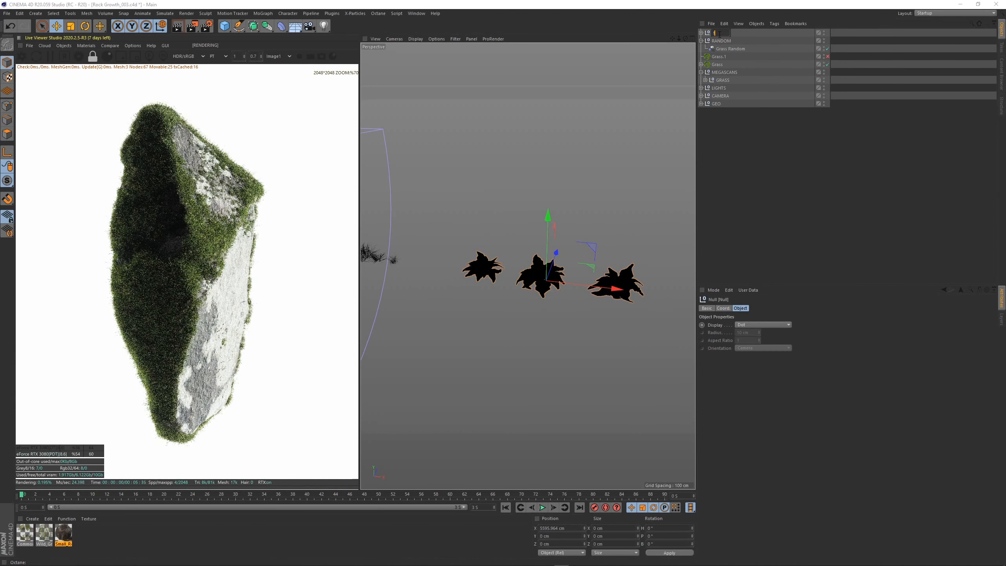
{"action": "type", "text": "ern"}
{"action": "key", "text": "Return"}
{"action": "type", "text": "FE"}
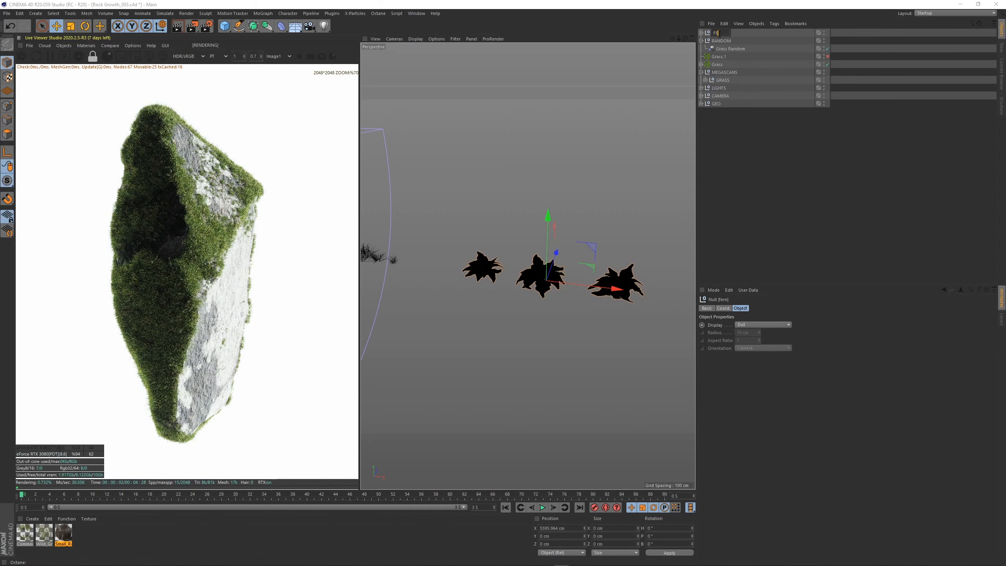
{"action": "type", "text": "RN"}
{"action": "key", "text": "Return"}
Place the FERN null inside the MEGASCANS group and expand it to list its meshes.
{"action": "left_click_drag", "start_coordinate": [725, 77], "coordinate": [725, 76]}
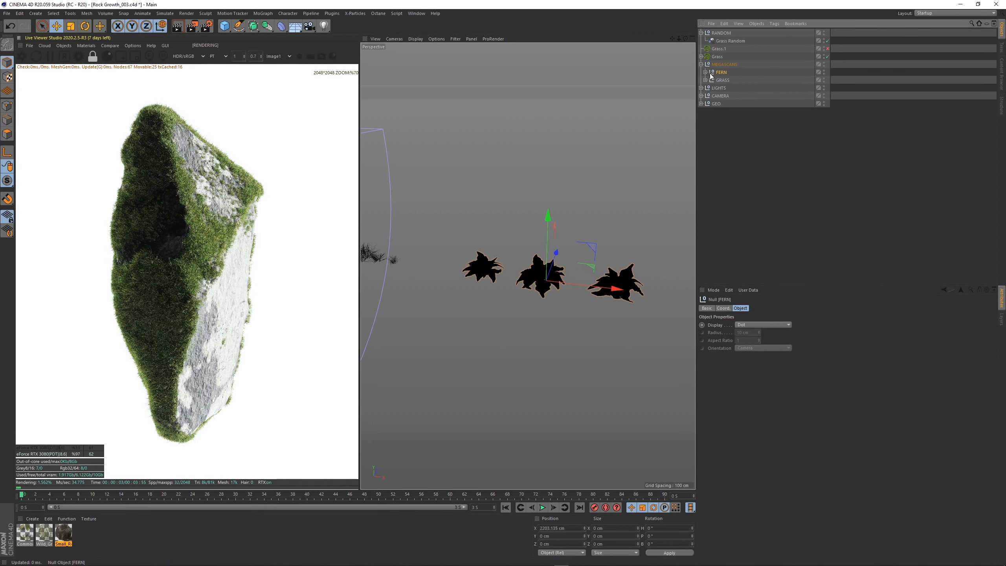
{"action": "left_click", "coordinate": [705, 72]}
{"action": "left_click", "coordinate": [753, 167]}
Move the Var1 fern mesh from the FERN group into the Grass.1 scatter and enable the scatter.
{"action": "left_click", "coordinate": [736, 90]}
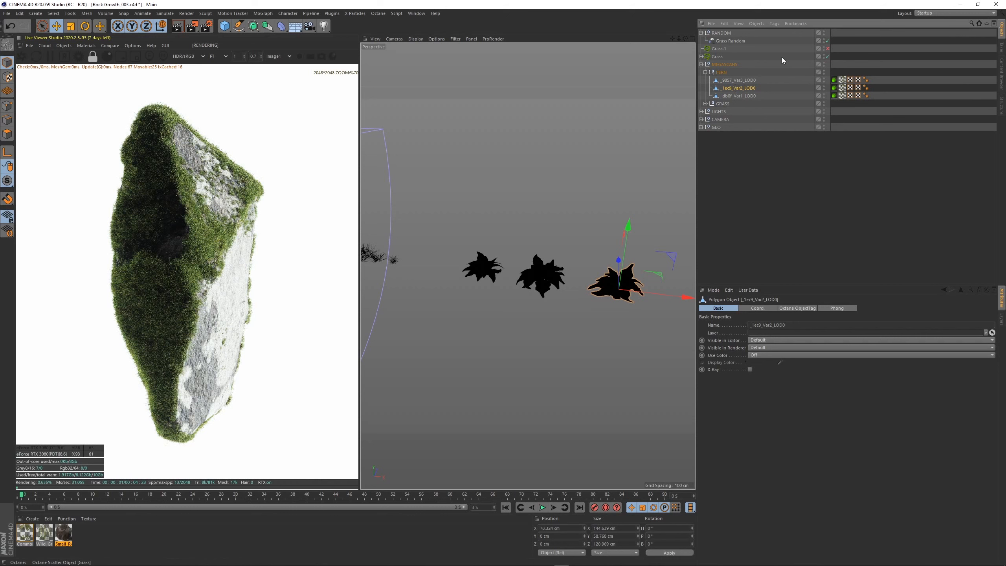
{"action": "left_click", "coordinate": [701, 57]}
{"action": "left_click", "coordinate": [702, 56]}
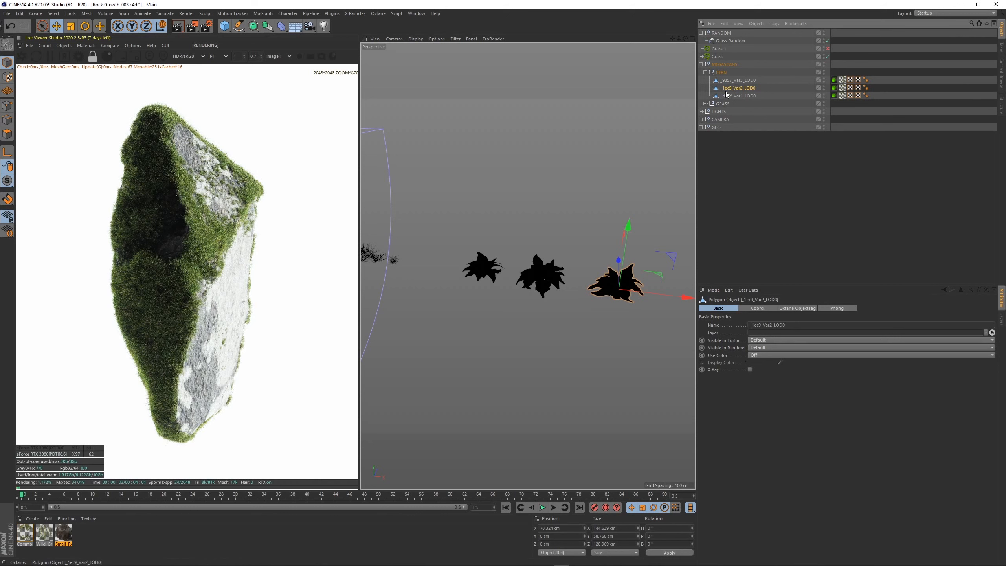
{"action": "left_click", "coordinate": [476, 270]}
{"action": "left_click_drag", "start_coordinate": [737, 96], "coordinate": [721, 51]}
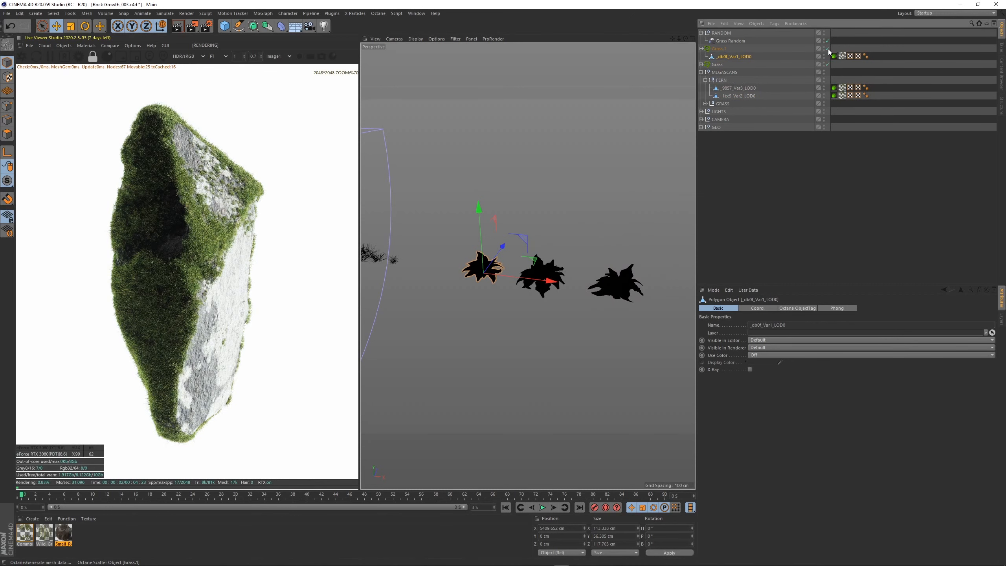
Reduce the Grass.1 scatter's distribution count to 500.
{"action": "left_click", "coordinate": [722, 49]}
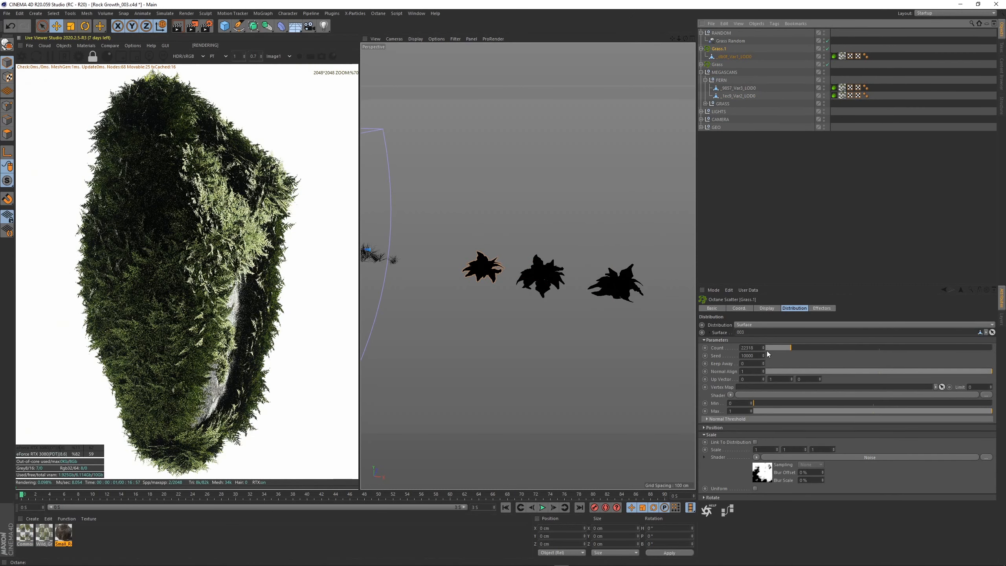
{"action": "double_click", "coordinate": [751, 348]}
{"action": "type", "text": "100"}
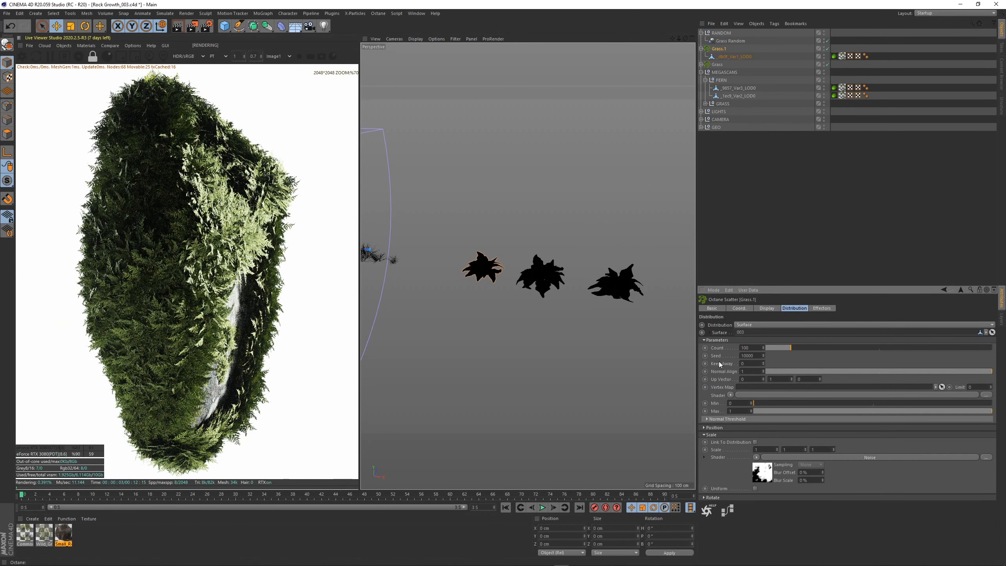
{"action": "type", "text": "0"}
{"action": "key", "text": "Return"}
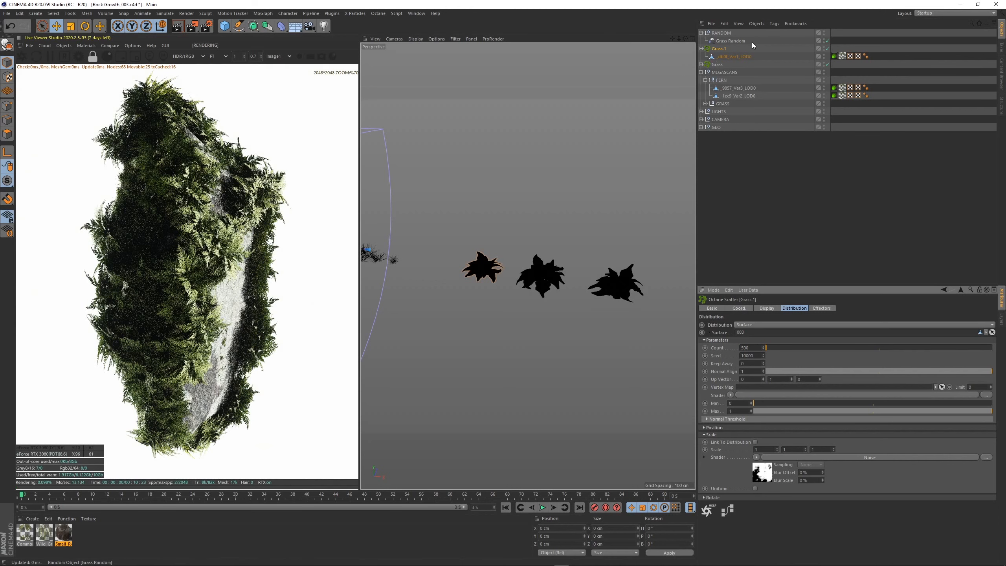
Duplicate the Grass Random effector and assign the copy to the Grass.1 scatter in place of the original effector.
{"action": "left_click", "coordinate": [726, 42]}
{"action": "left_click_drag", "start_coordinate": [725, 42], "coordinate": [725, 46], "text": "ctrl"}
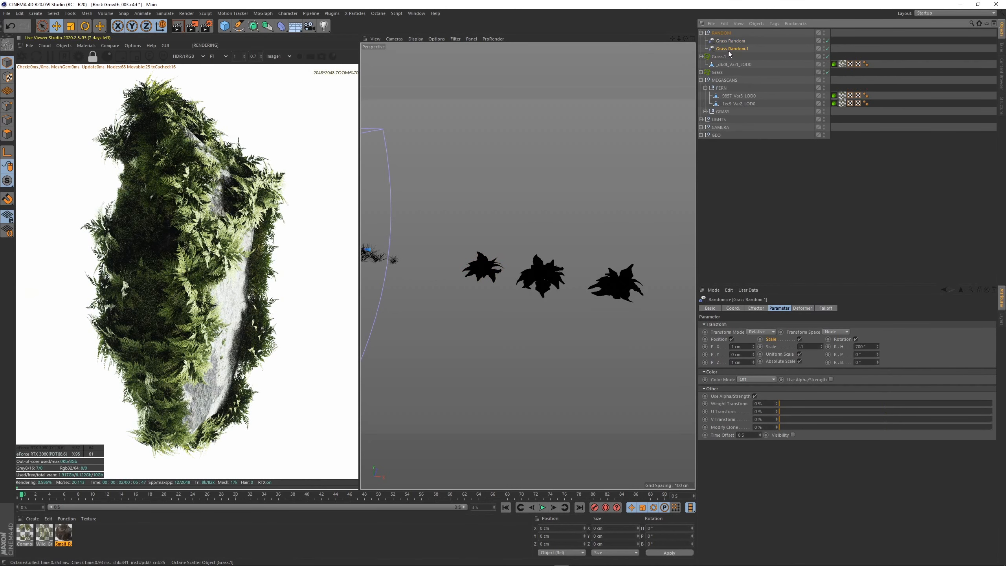
{"action": "left_click", "coordinate": [725, 57]}
{"action": "left_click", "coordinate": [820, 309]}
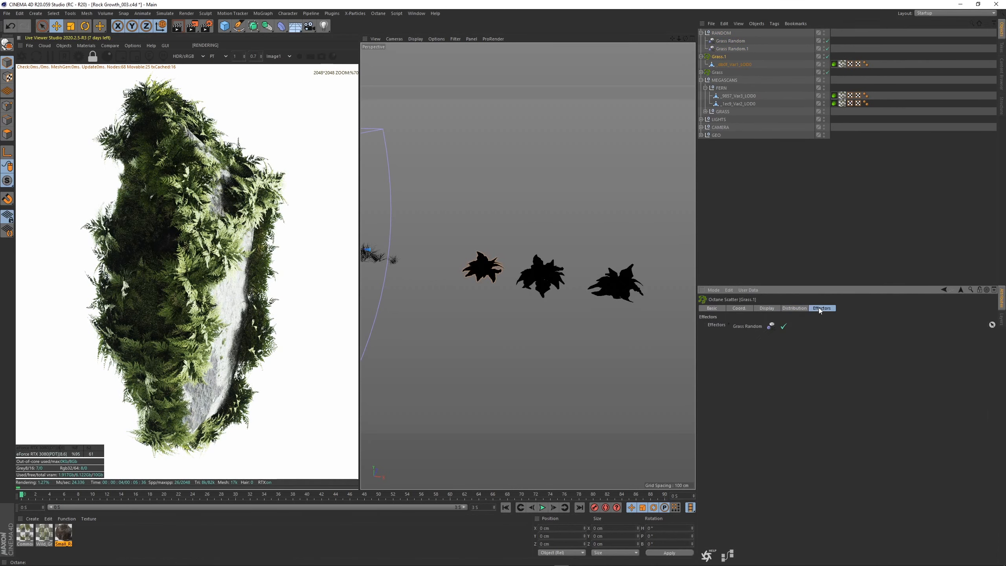
{"action": "left_click_drag", "start_coordinate": [727, 50], "coordinate": [753, 330]}
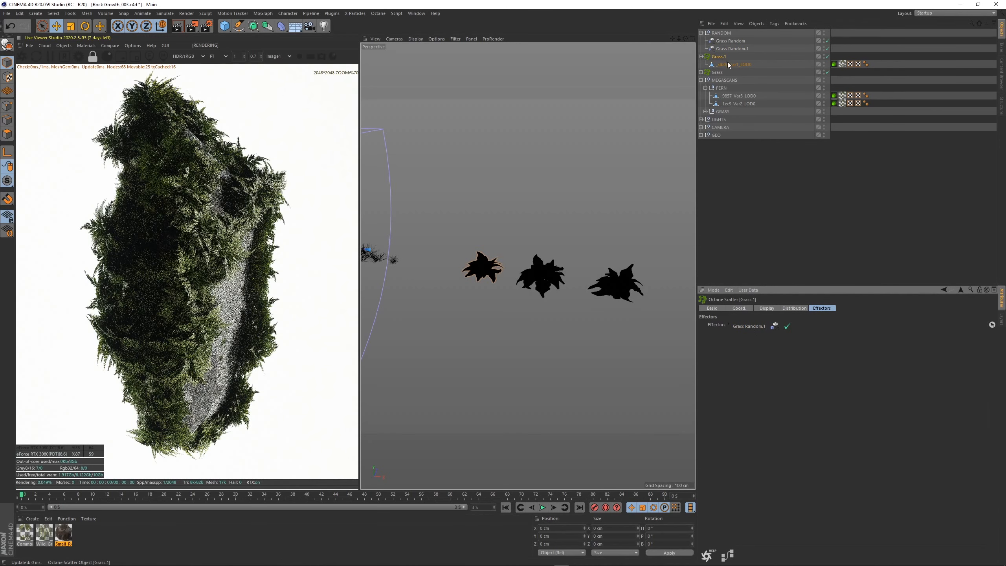
Set the scale variation of the Grass Random.1 effector to -2.
{"action": "double_click", "coordinate": [751, 328]}
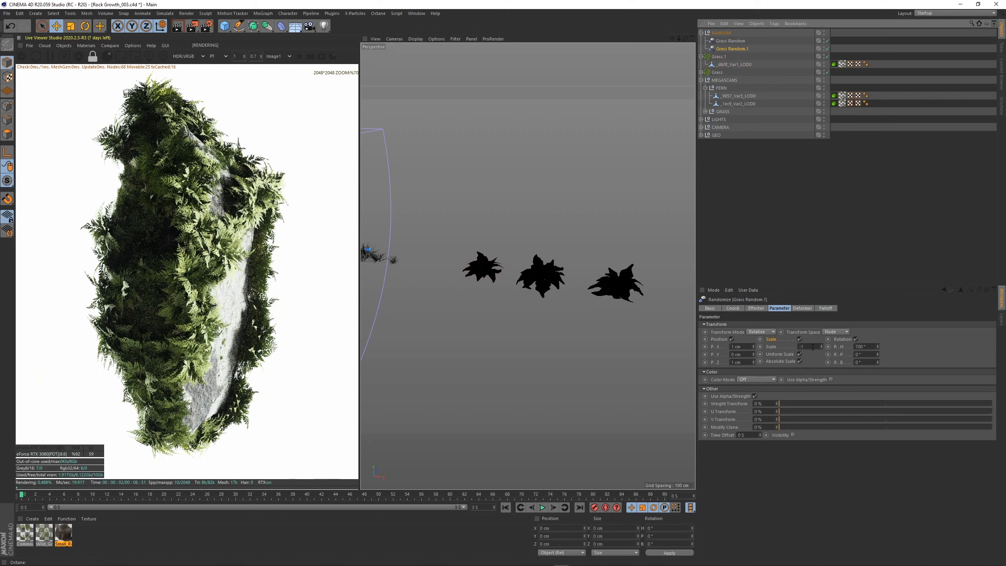
{"action": "left_click_drag", "start_coordinate": [807, 347], "coordinate": [782, 352]}
{"action": "type", "text": "-"}
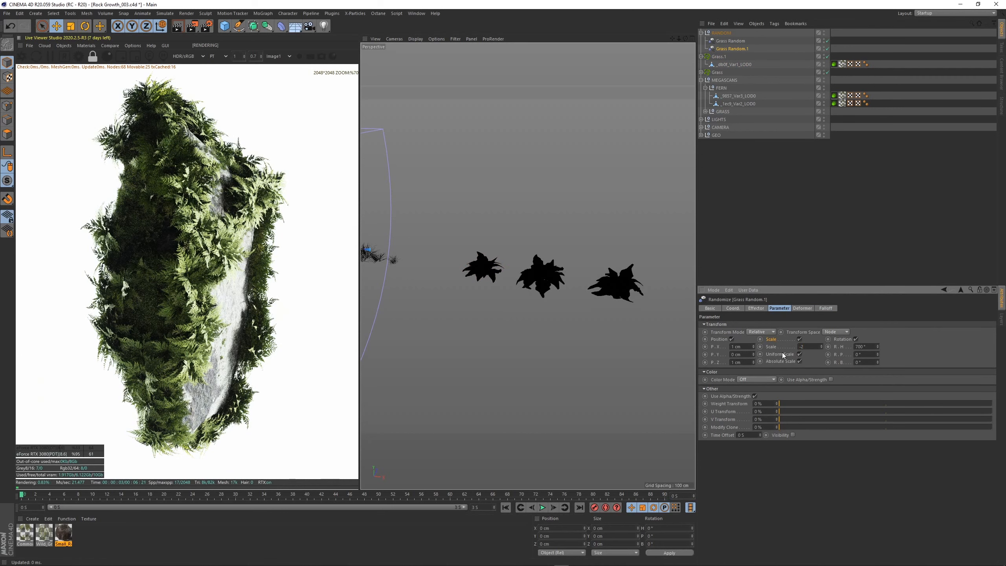
{"action": "key", "text": "Return"}
{"action": "left_click", "coordinate": [735, 71]}
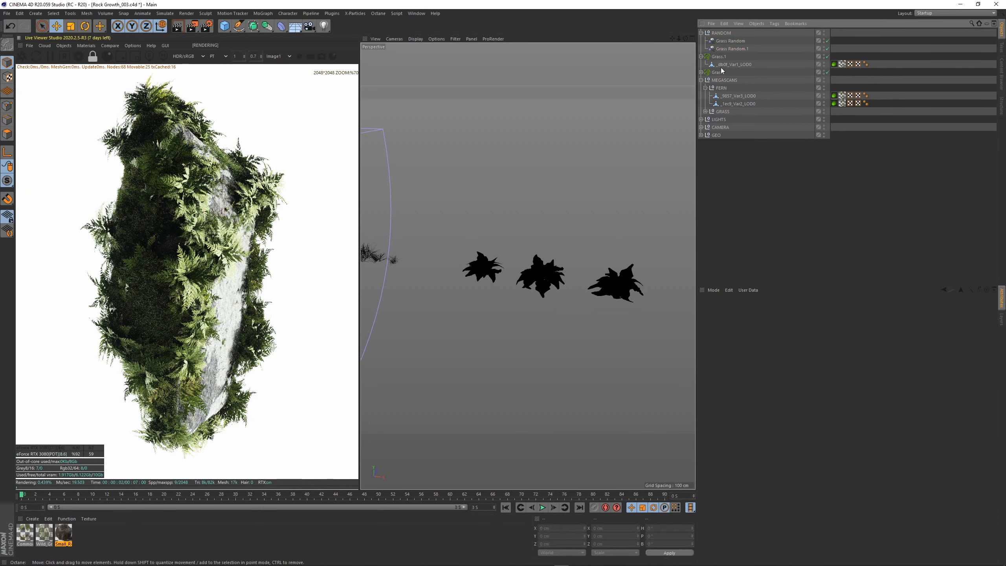
Scale the Var1 fern mesh inside Grass.1 down uniformly to about 59 cm wide in X.
{"action": "left_click", "coordinate": [735, 64]}
{"action": "key", "text": "t"}
{"action": "left_click_drag", "start_coordinate": [600, 171], "coordinate": [469, 183]}
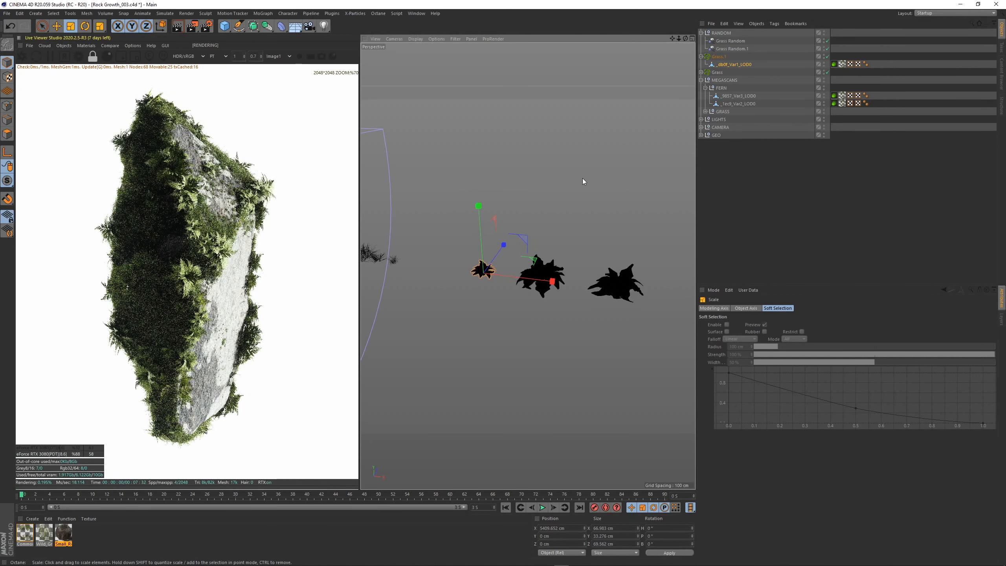
{"action": "left_click_drag", "start_coordinate": [598, 179], "coordinate": [568, 182]}
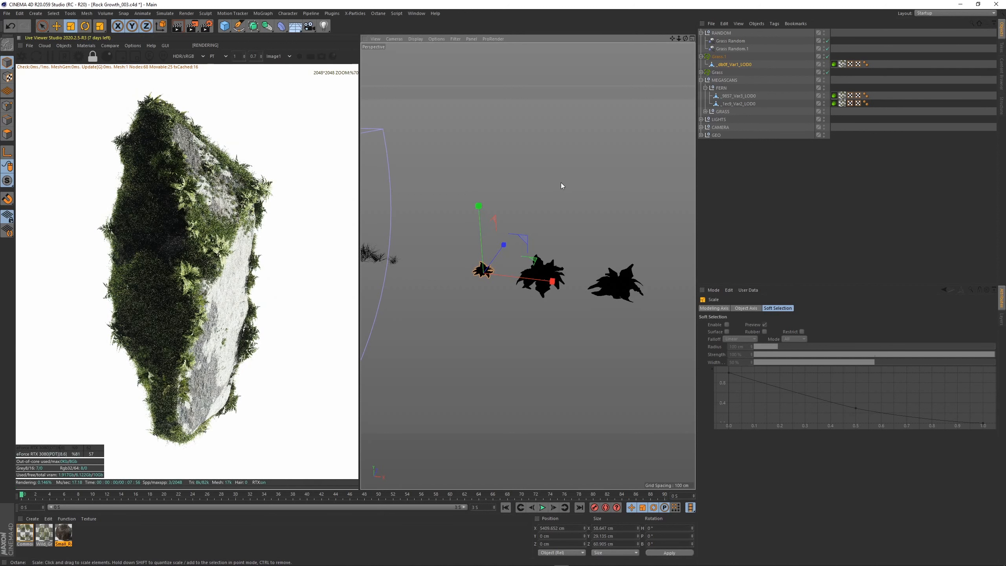
{"action": "left_click", "coordinate": [879, 218]}
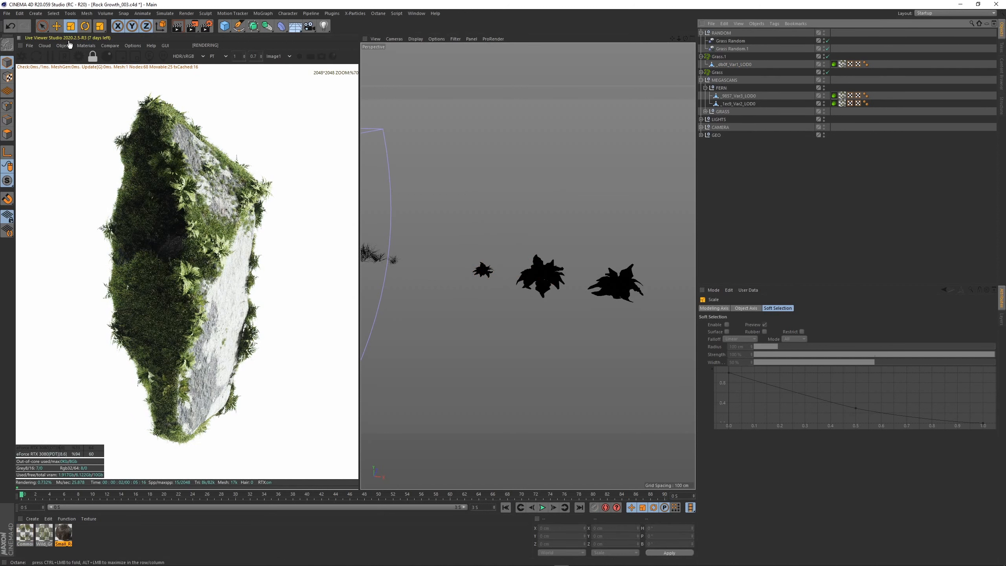
Open the Common Fern material in the Octane Node Editor and space out its material and albedo ColorCorrection nodes.
{"action": "left_click", "coordinate": [86, 46]}
{"action": "left_click", "coordinate": [89, 65]}
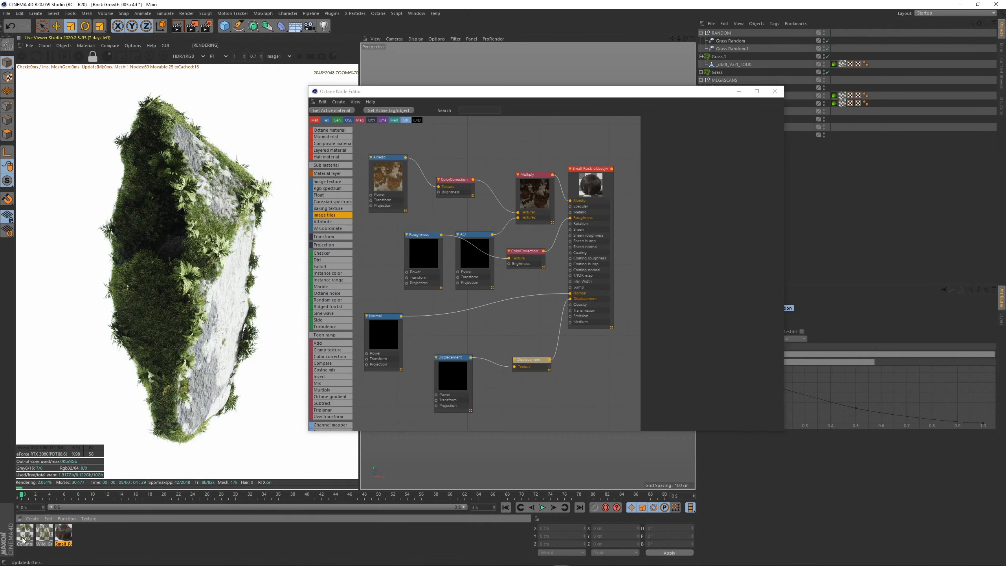
{"action": "left_click", "coordinate": [23, 540]}
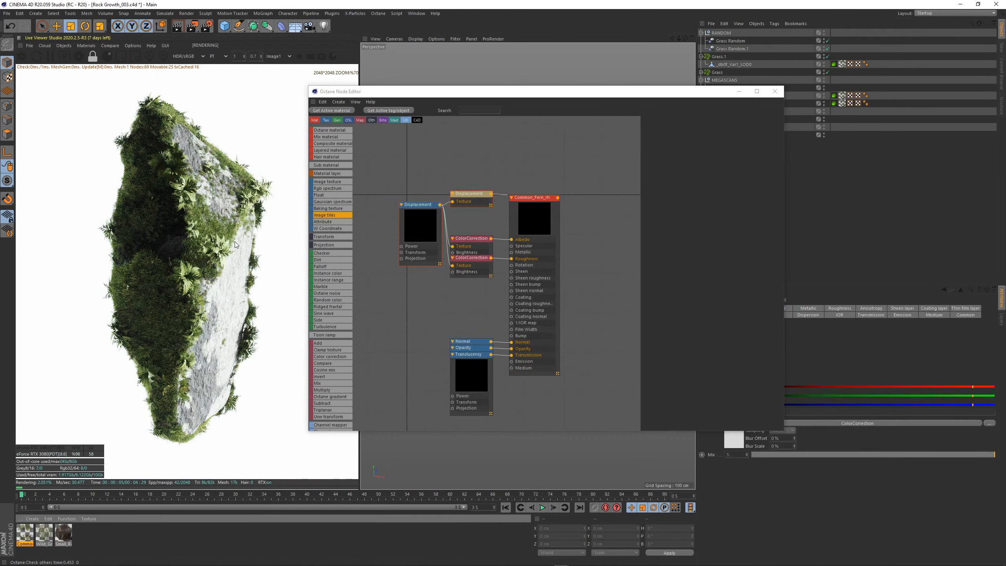
{"action": "scroll", "coordinate": [231, 252], "scroll_direction": "up", "scroll_amount": 3}
{"action": "left_click_drag", "start_coordinate": [513, 218], "coordinate": [560, 206]}
{"action": "middle_click_drag", "start_coordinate": [245, 230], "coordinate": [210, 285]}
{"action": "left_click_drag", "start_coordinate": [476, 239], "coordinate": [482, 222]}
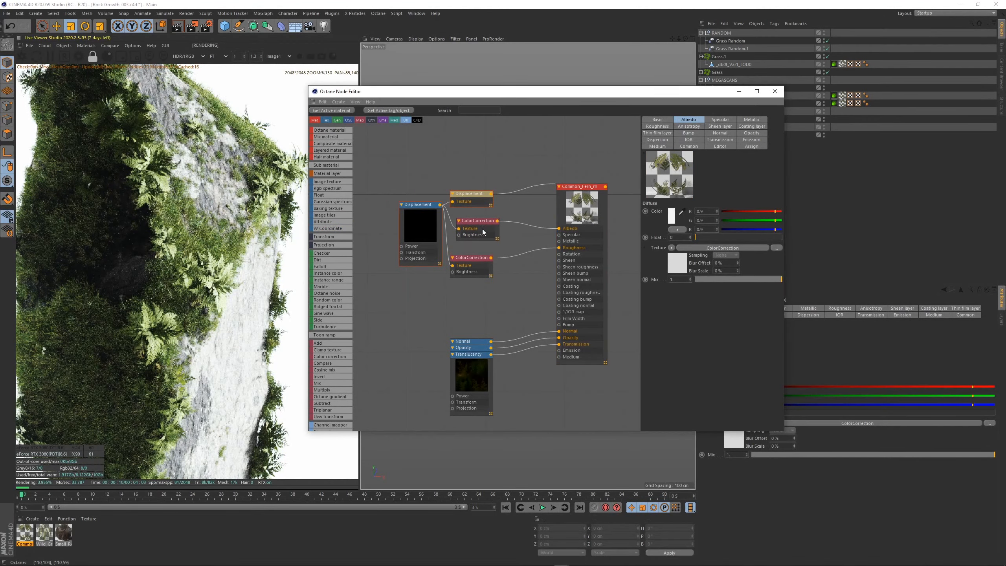
Adjust the fern's albedo ColorCorrection to a gamma of about 0.96 and a hue of about 0.07.
{"action": "left_click", "coordinate": [747, 199]}
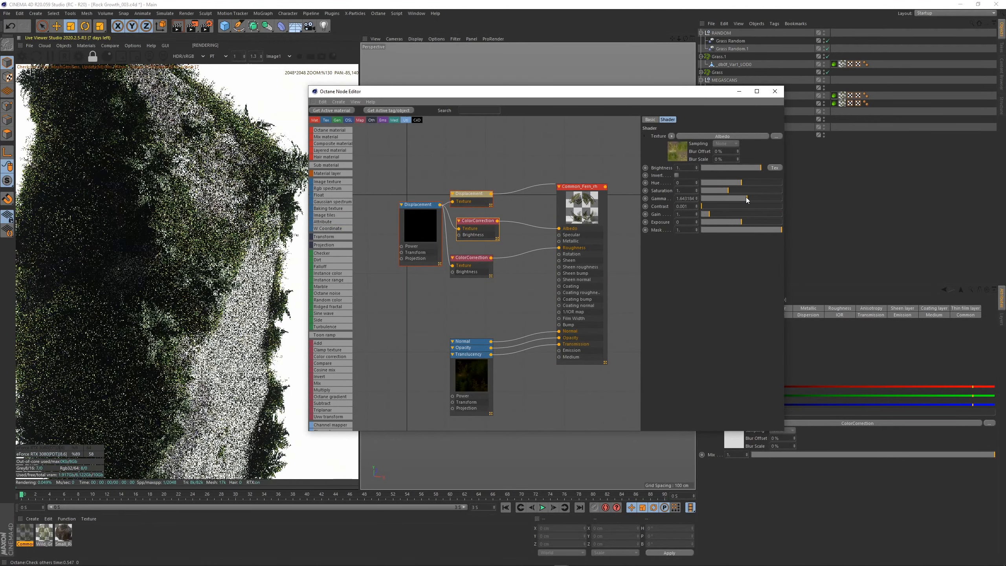
{"action": "left_click_drag", "start_coordinate": [746, 198], "coordinate": [742, 199]}
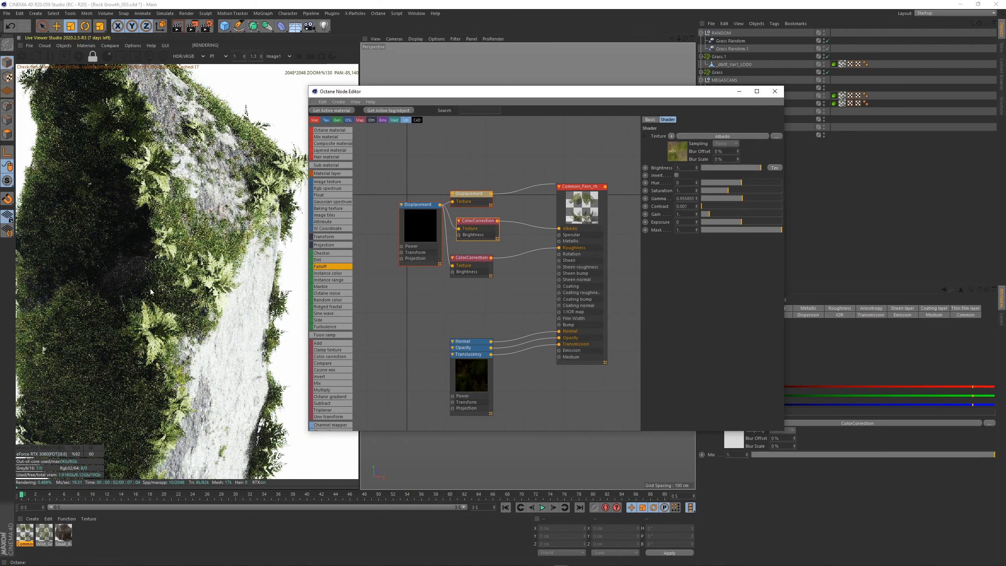
{"action": "left_click", "coordinate": [462, 266]}
{"action": "left_click", "coordinate": [459, 238]}
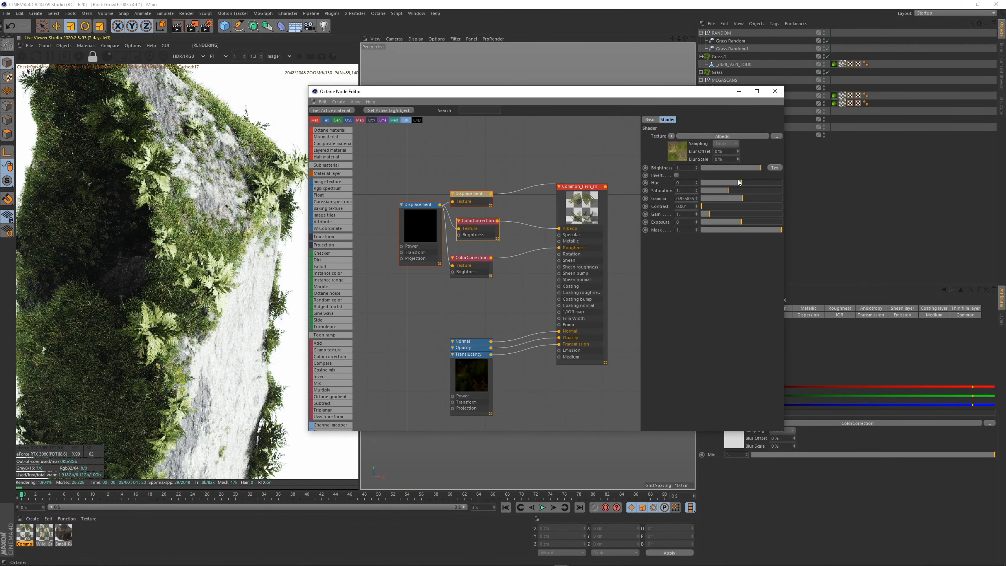
{"action": "left_click_drag", "start_coordinate": [744, 183], "coordinate": [745, 184]}
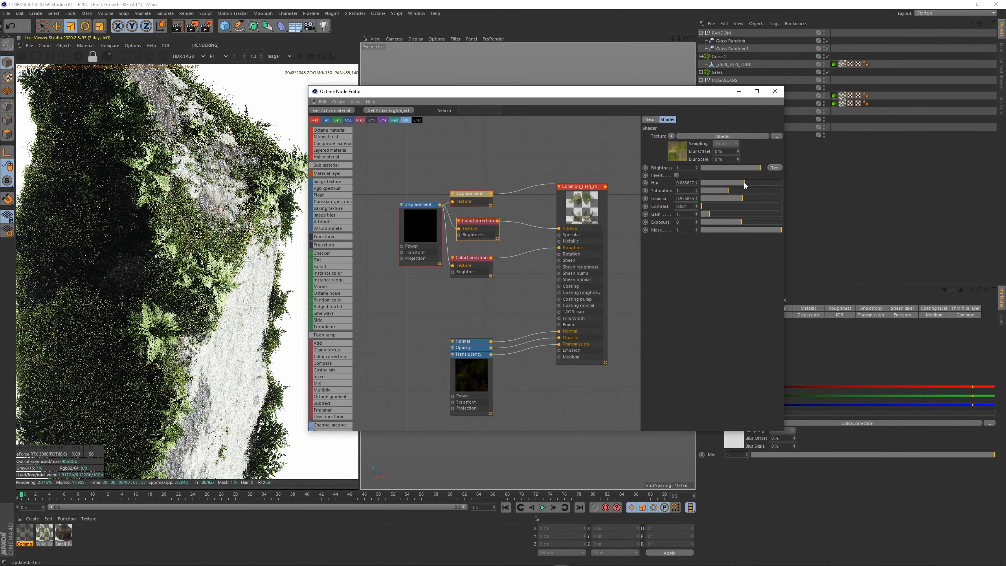
{"action": "scroll", "coordinate": [235, 288], "scroll_direction": "down", "scroll_amount": 5}
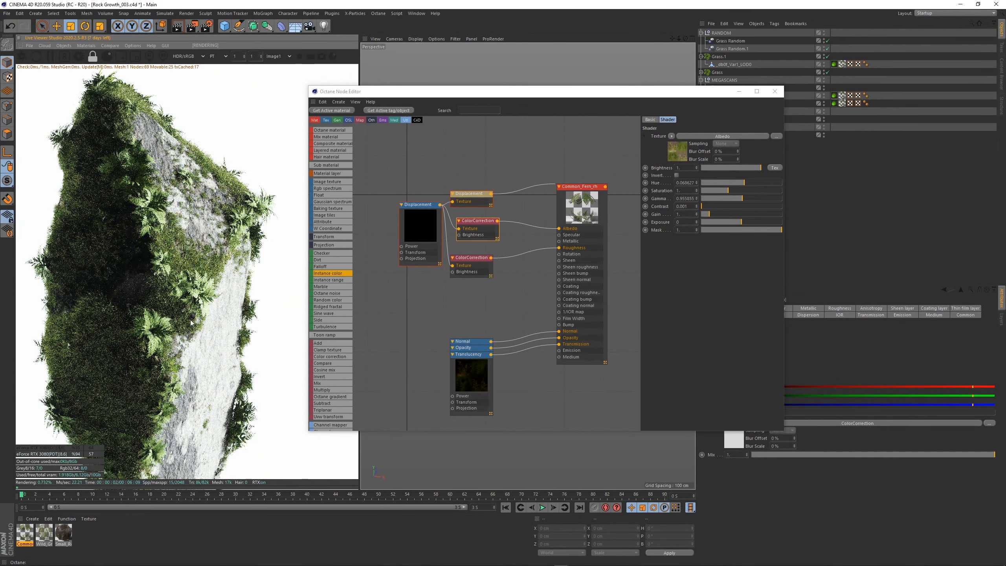
{"action": "scroll", "coordinate": [173, 341], "scroll_direction": "down", "scroll_amount": 1}
{"action": "middle_click_drag", "start_coordinate": [143, 391], "coordinate": [150, 320]}
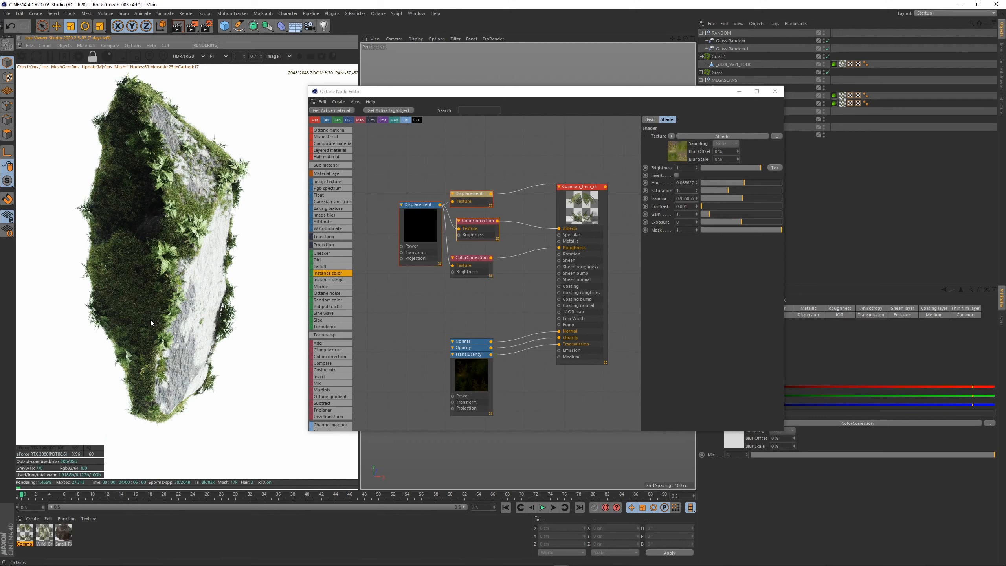
Adjust the gamma of the fern's roughness ColorCorrection and close the node editor.
{"action": "left_click", "coordinate": [471, 258]}
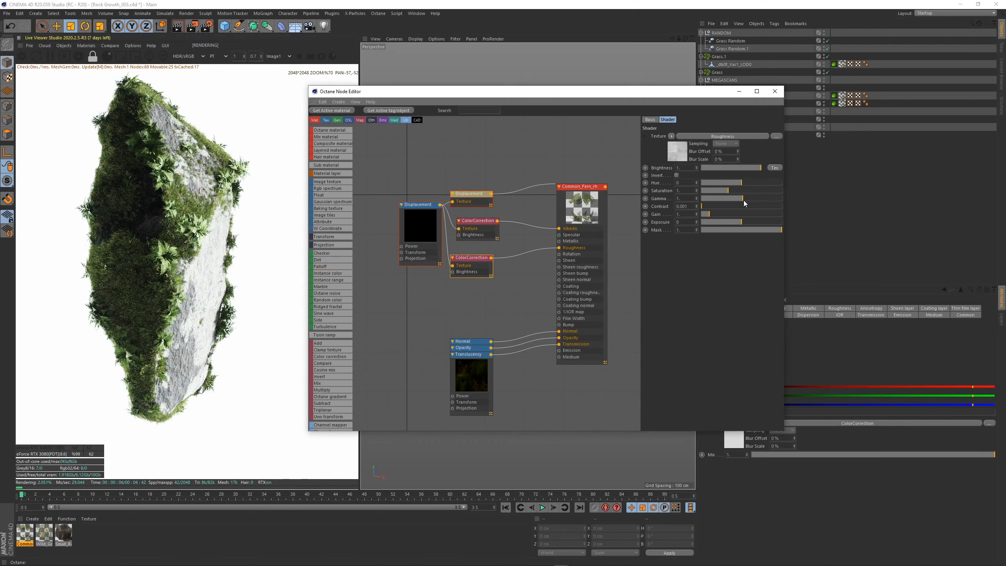
{"action": "mouse_move", "coordinate": [746, 202]}
{"action": "left_mouse_down"}
{"action": "mouse_move", "coordinate": [756, 204]}
{"action": "mouse_move", "coordinate": [745, 199]}
{"action": "left_mouse_up"}
{"action": "left_click", "coordinate": [775, 91]}
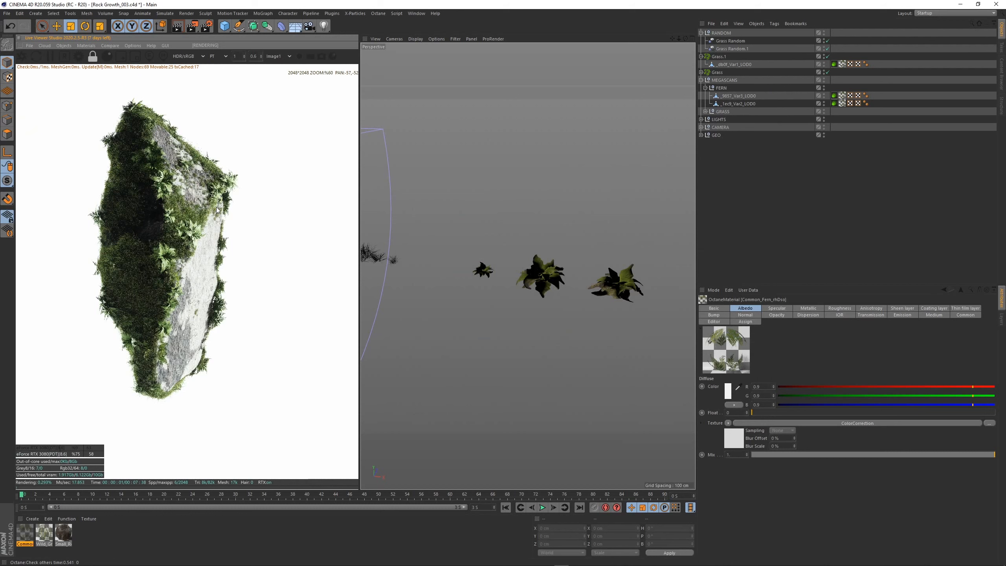
Set the low clip to 36% and the high clip to 61% in the Grass.1 scatter's scale noise shader.
{"action": "scroll", "coordinate": [224, 252], "scroll_direction": "down", "scroll_amount": 3}
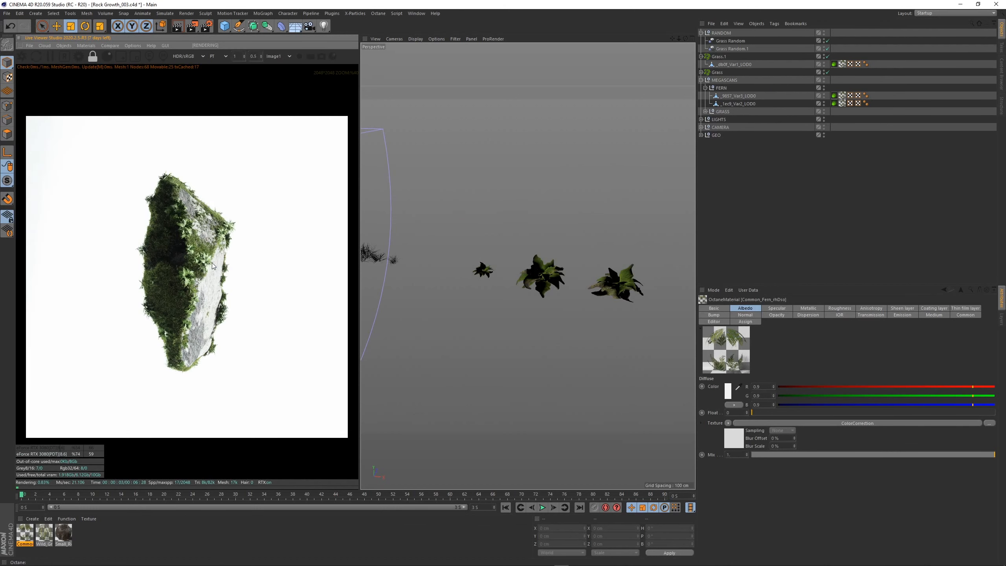
{"action": "scroll", "coordinate": [213, 266], "scroll_direction": "up", "scroll_amount": 4}
{"action": "left_click", "coordinate": [722, 57]}
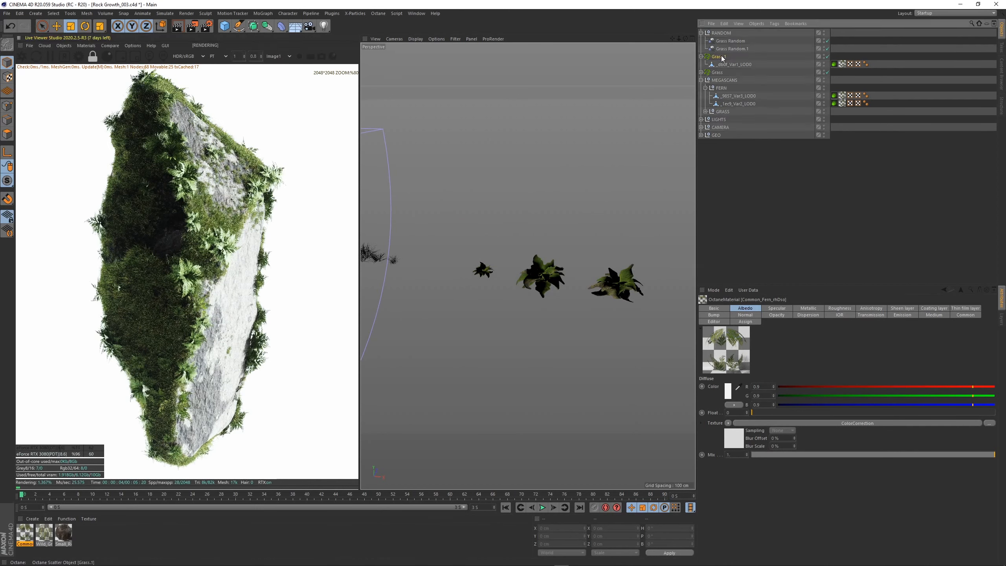
{"action": "left_click", "coordinate": [792, 309]}
{"action": "left_click", "coordinate": [800, 481]}
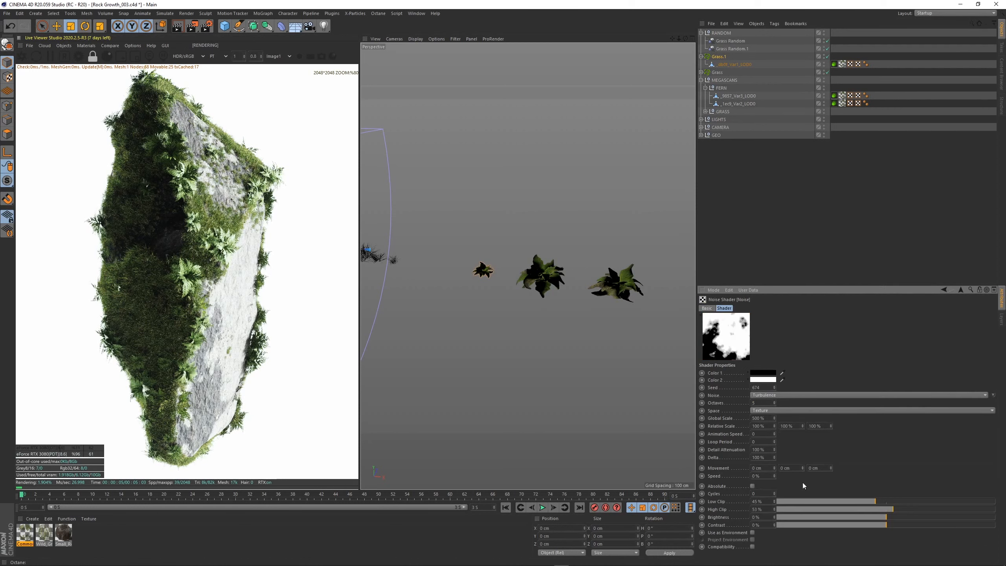
{"action": "left_click", "coordinate": [853, 502]}
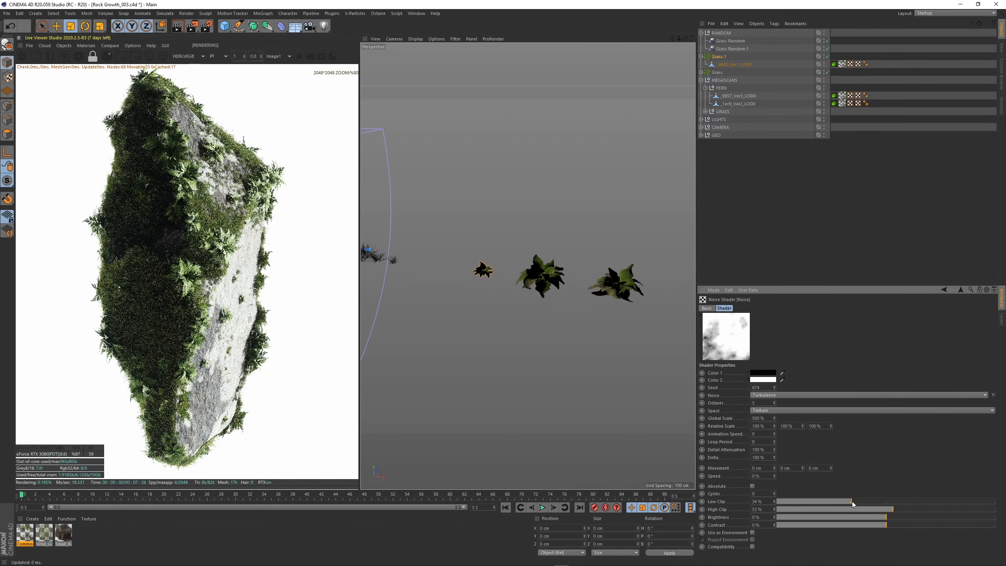
{"action": "left_click_drag", "start_coordinate": [853, 502], "coordinate": [856, 504]}
{"action": "left_click", "coordinate": [911, 510]}
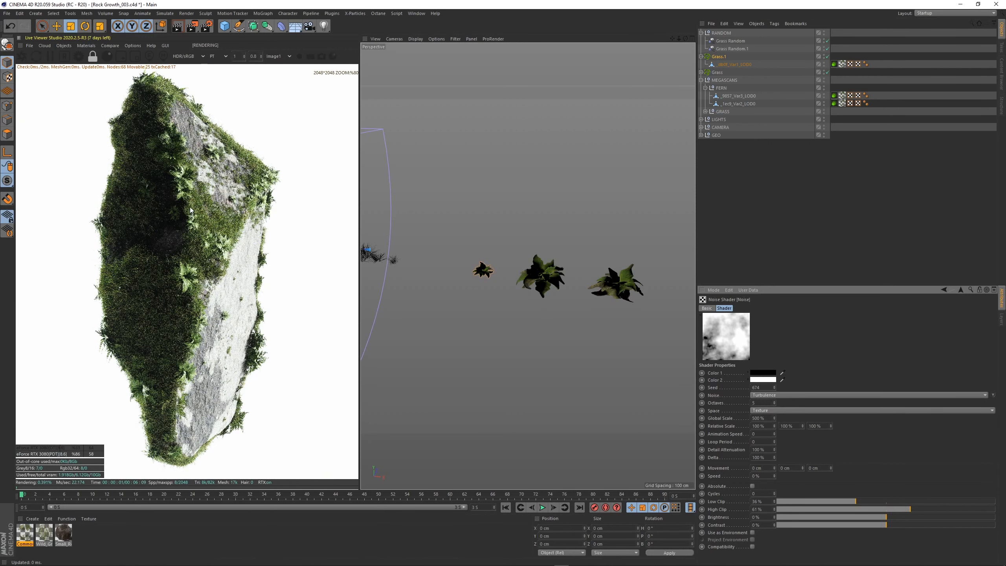
{"action": "scroll", "coordinate": [191, 277], "scroll_direction": "down", "scroll_amount": 3}
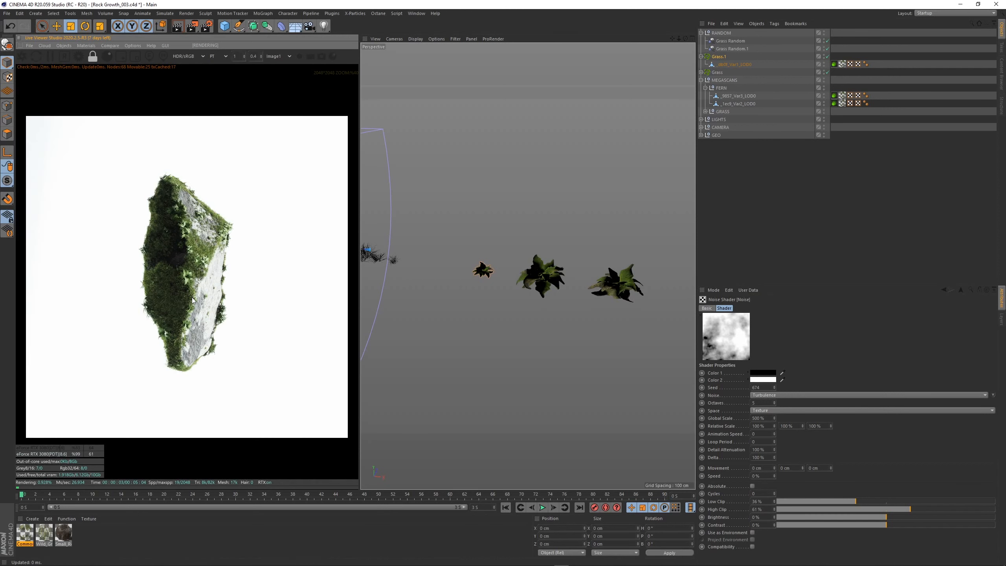
{"action": "scroll", "coordinate": [191, 301], "scroll_direction": "up", "scroll_amount": 3}
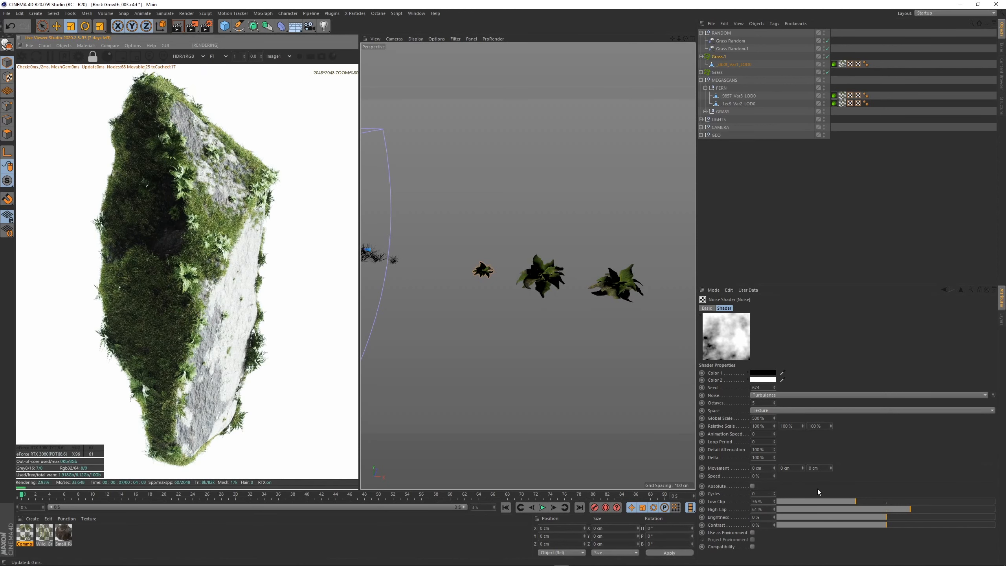
Set the noise shader's global scale to 450%.
{"action": "double_click", "coordinate": [757, 419]}
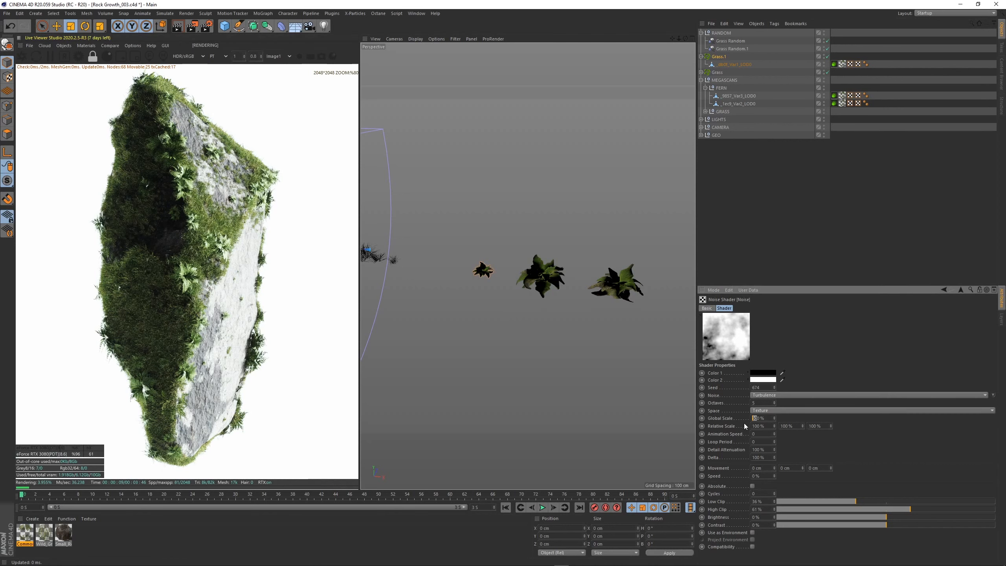
{"action": "type", "text": "450"}
{"action": "key", "text": "Return"}
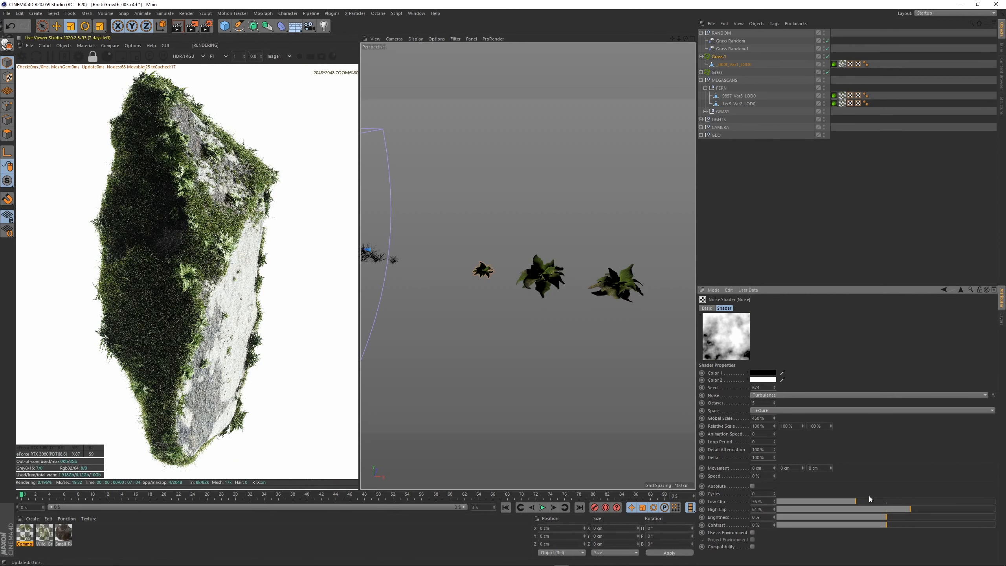
Try seeds 673 and 675 for the noise shader and return the seed to 674.
{"action": "left_click", "coordinate": [774, 389]}
{"action": "left_click", "coordinate": [775, 388]}
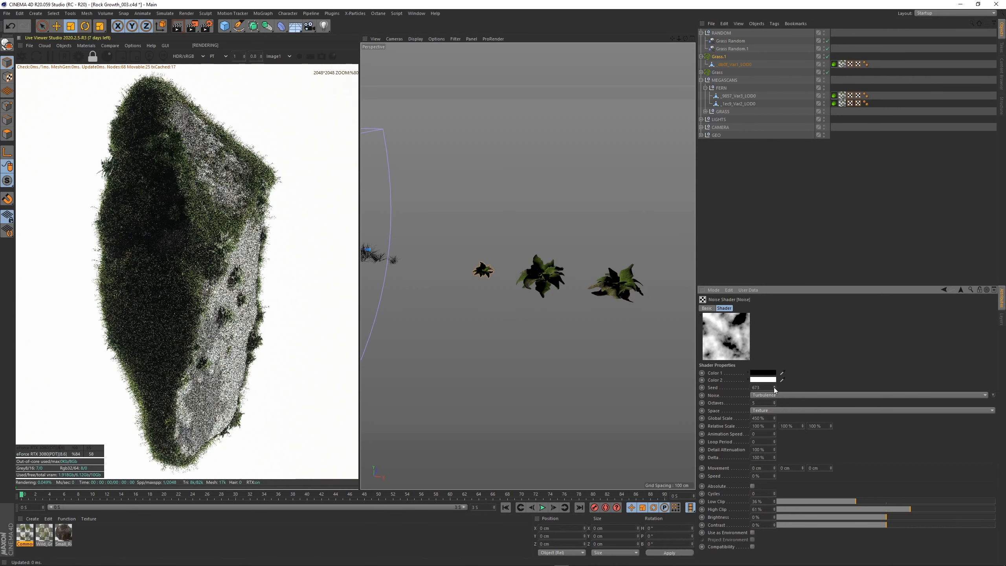
{"action": "left_click", "coordinate": [775, 387]}
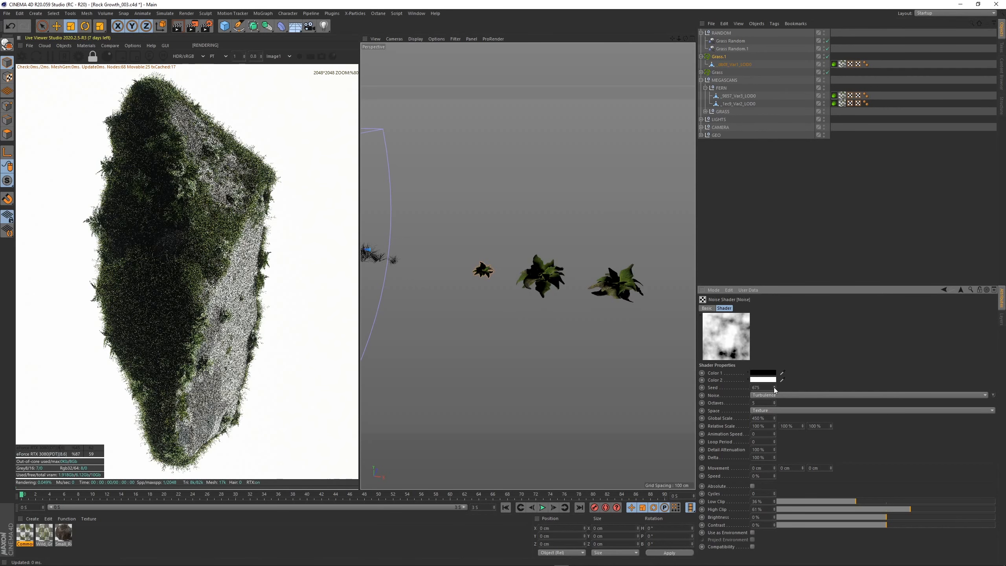
{"action": "scroll", "coordinate": [168, 382], "scroll_direction": "down", "scroll_amount": 4}
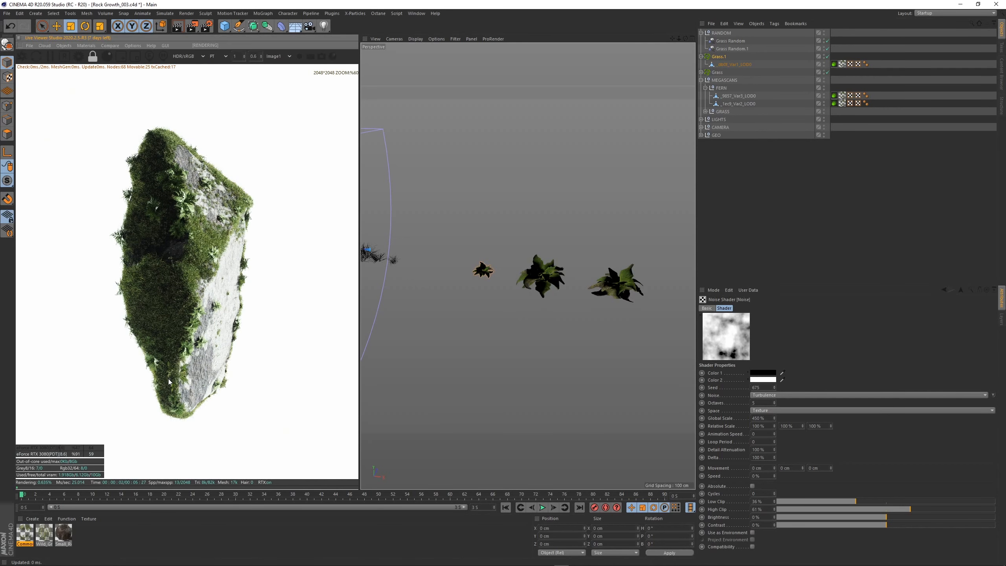
{"action": "scroll", "coordinate": [169, 382], "scroll_direction": "up", "scroll_amount": 1}
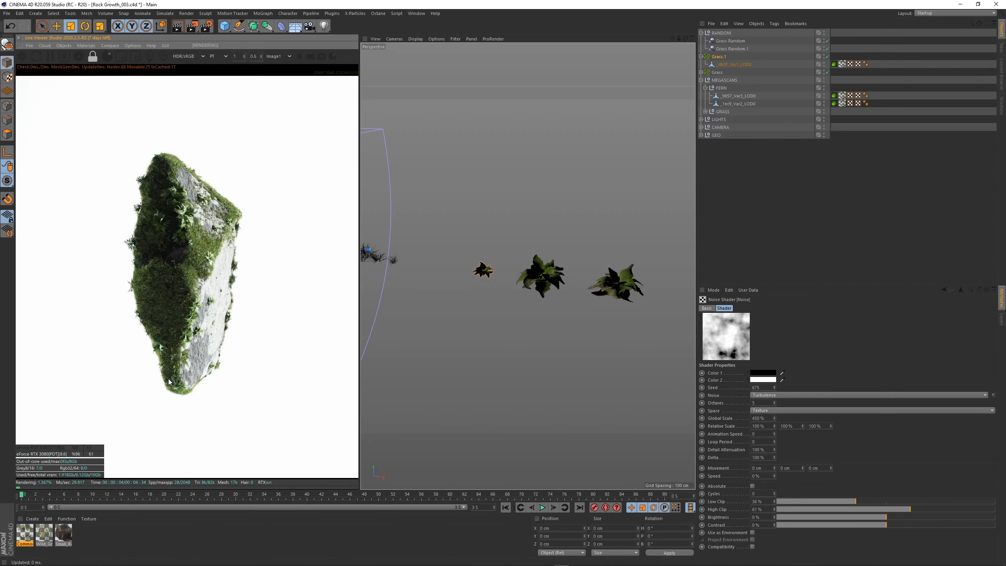
{"action": "scroll", "coordinate": [168, 381], "scroll_direction": "up", "scroll_amount": 1}
{"action": "left_click", "coordinate": [774, 389]}
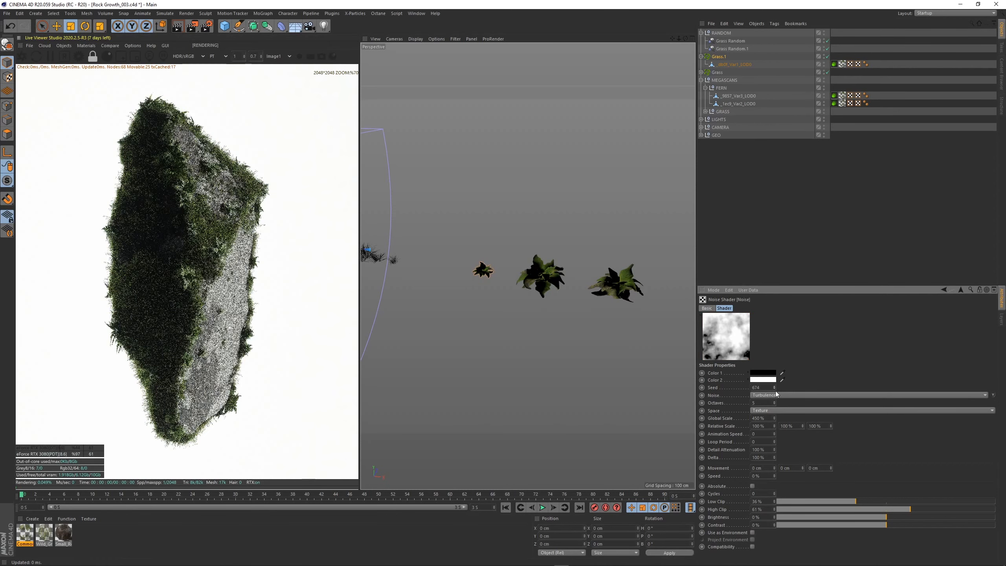
{"action": "scroll", "coordinate": [150, 341], "scroll_direction": "up", "scroll_amount": 2}
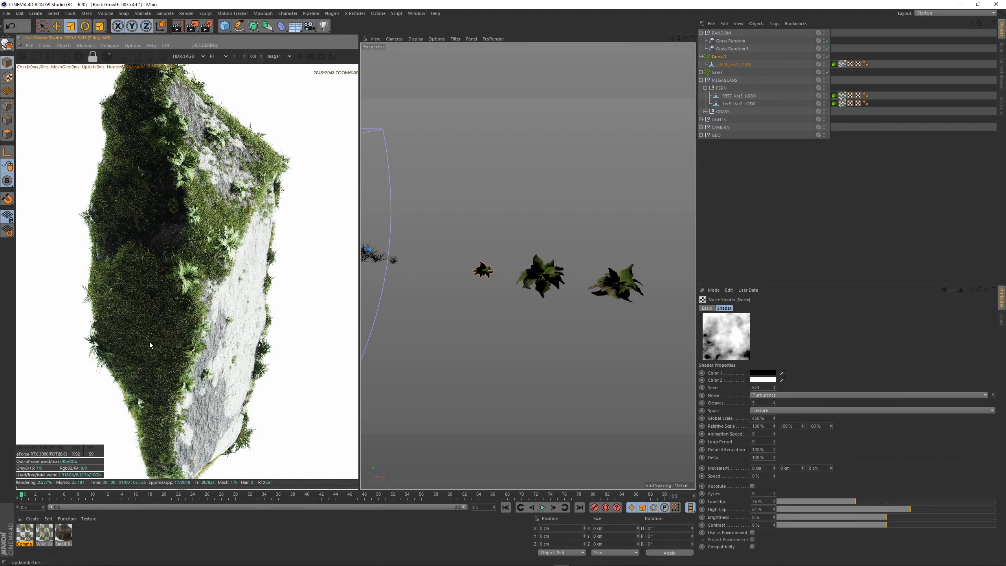
Try a high clip of 44% for the fern scatter's noise shader, then settle on 51%.
{"action": "scroll", "coordinate": [149, 342], "scroll_direction": "down", "scroll_amount": 1}
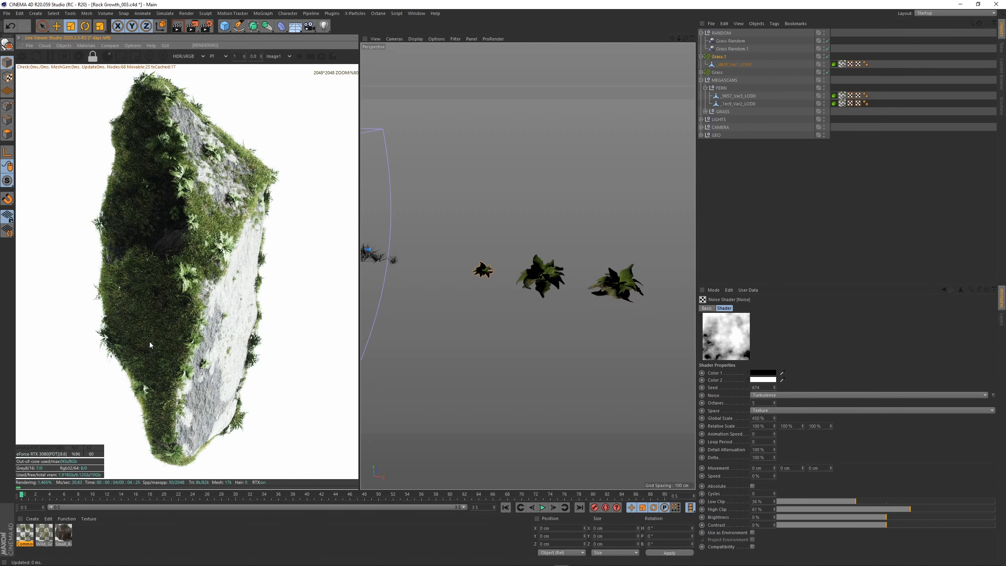
{"action": "left_click_drag", "start_coordinate": [843, 502], "coordinate": [873, 509]}
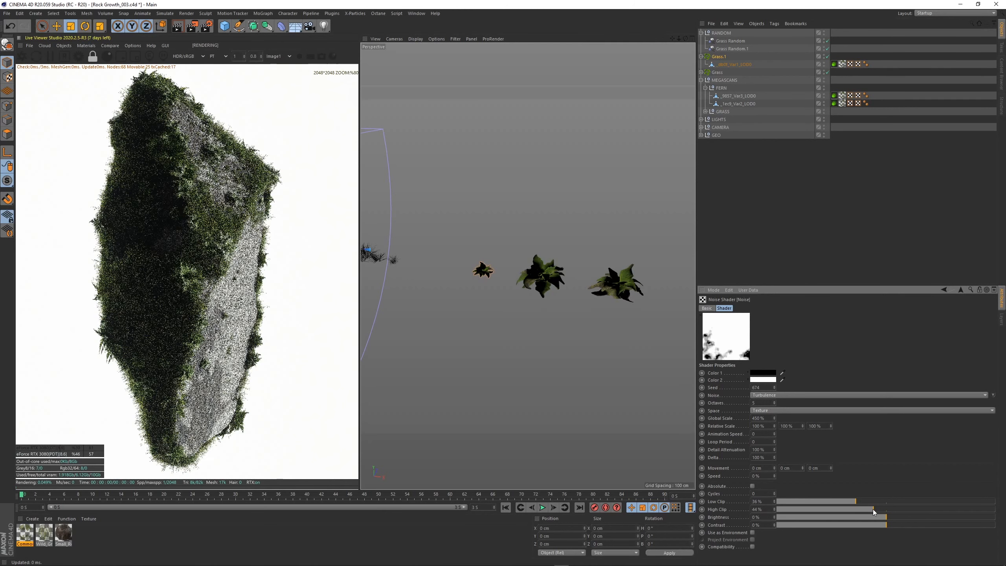
{"action": "scroll", "coordinate": [164, 403], "scroll_direction": "down", "scroll_amount": 3}
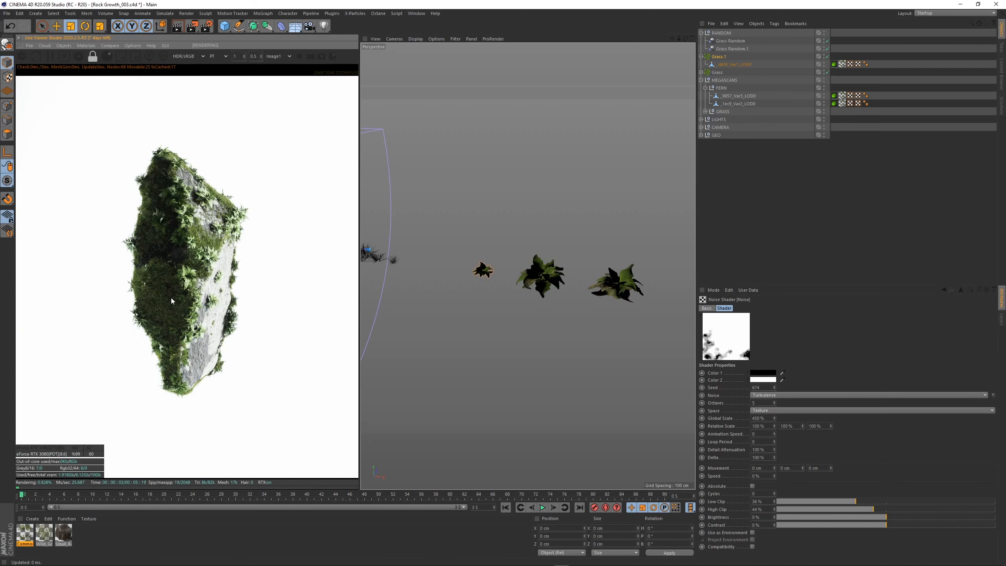
{"action": "scroll", "coordinate": [171, 301], "scroll_direction": "down", "scroll_amount": 1}
{"action": "scroll", "coordinate": [188, 321], "scroll_direction": "up", "scroll_amount": 3}
{"action": "left_click_drag", "start_coordinate": [873, 510], "coordinate": [889, 510]}
{"action": "scroll", "coordinate": [217, 262], "scroll_direction": "up", "scroll_amount": 1}
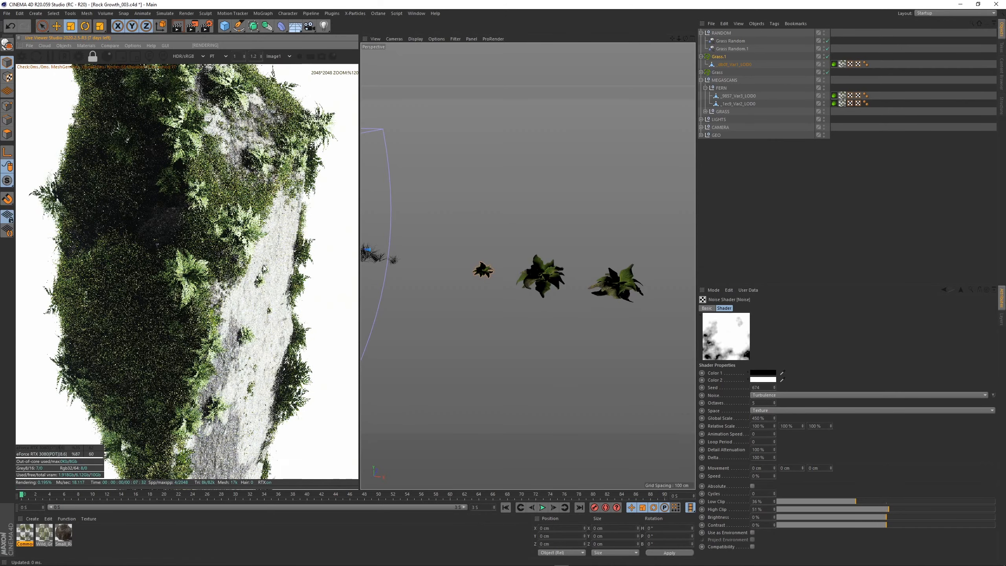
In the fern material's albedo ColorCorrection, set saturation to about 1.12, gamma to about 1.44 and hue to about -0.01.
{"action": "left_click", "coordinate": [86, 45]}
{"action": "left_click", "coordinate": [97, 63]}
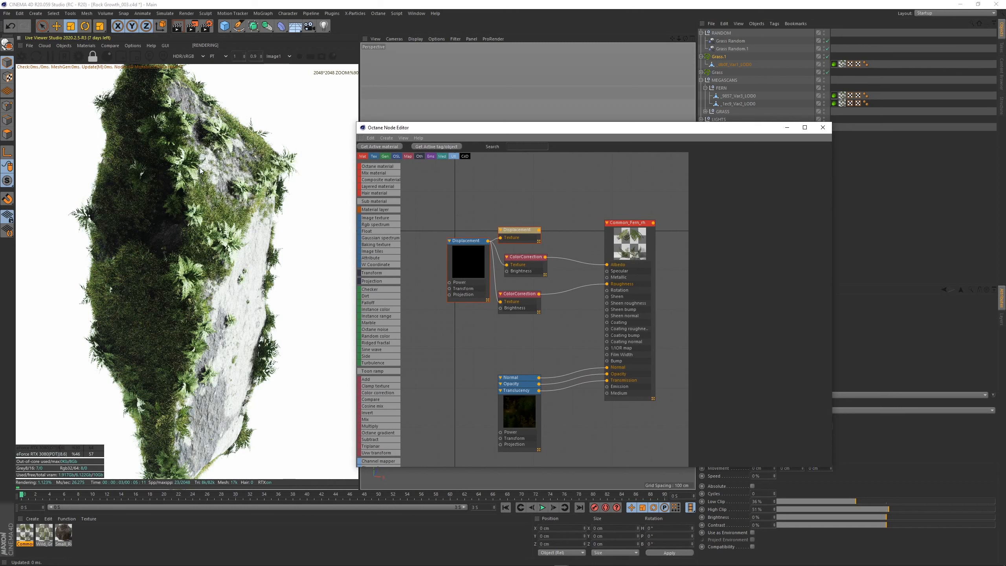
{"action": "left_click", "coordinate": [514, 270]}
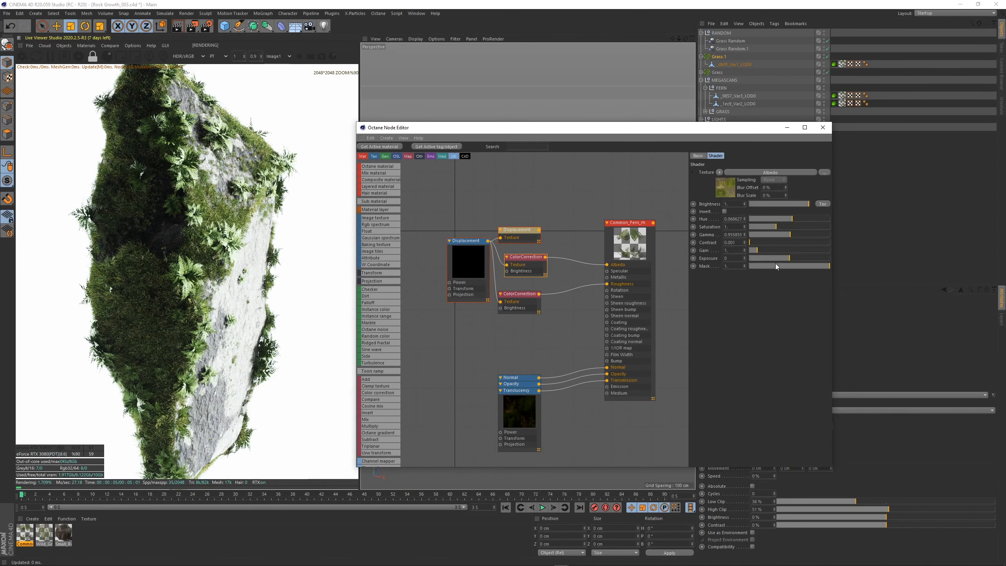
{"action": "left_click", "coordinate": [779, 227]}
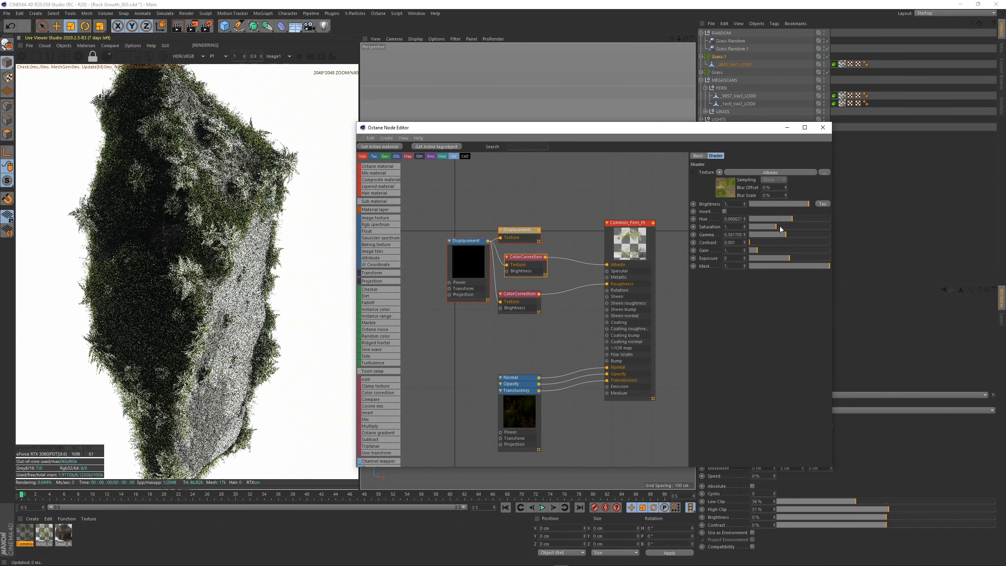
{"action": "left_click_drag", "start_coordinate": [780, 235], "coordinate": [794, 237]}
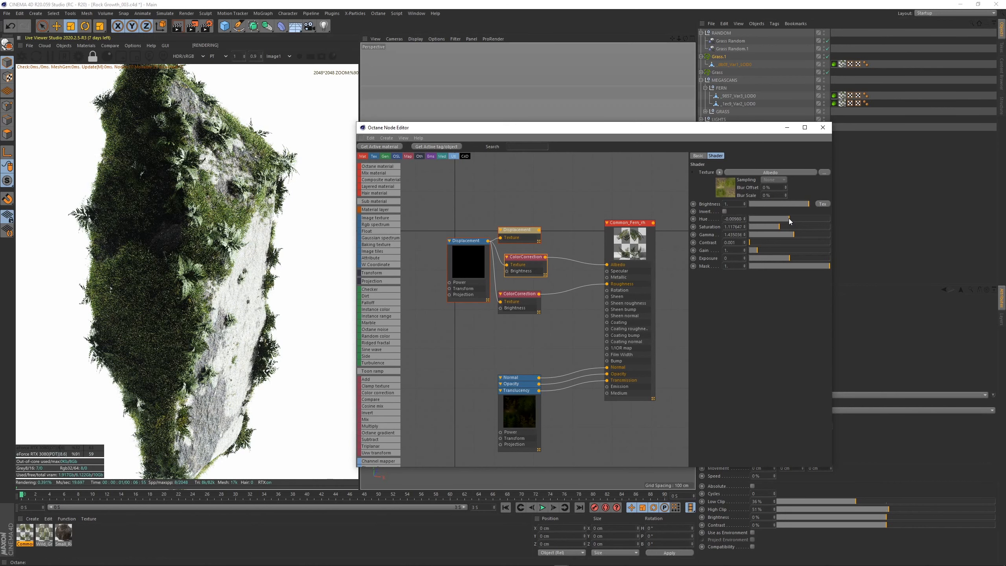
Check the ferns in the render and refine the albedo ColorCorrection's gamma to about 1.31.
{"action": "scroll", "coordinate": [173, 282], "scroll_direction": "down", "scroll_amount": 2}
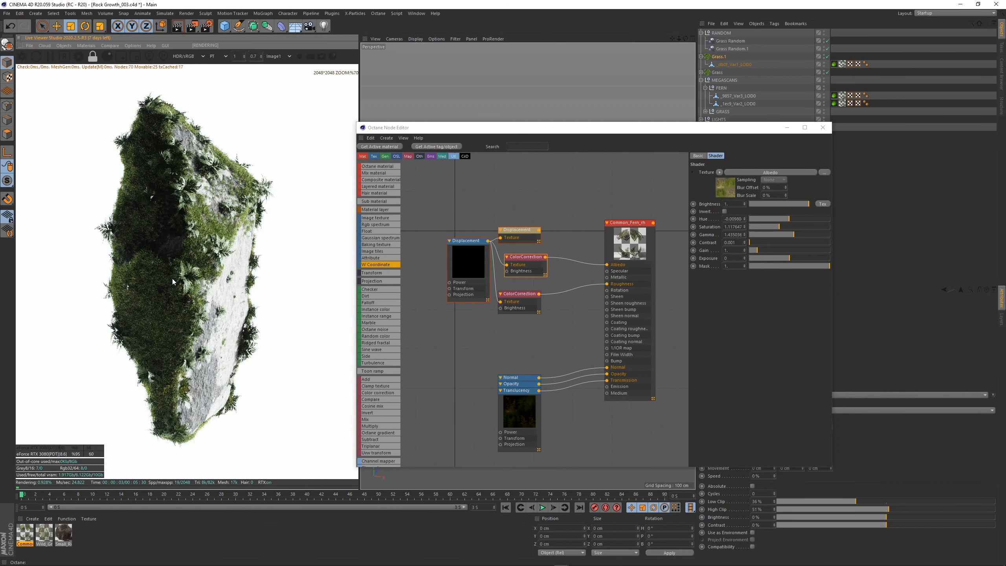
{"action": "scroll", "coordinate": [173, 282], "scroll_direction": "down", "scroll_amount": 1}
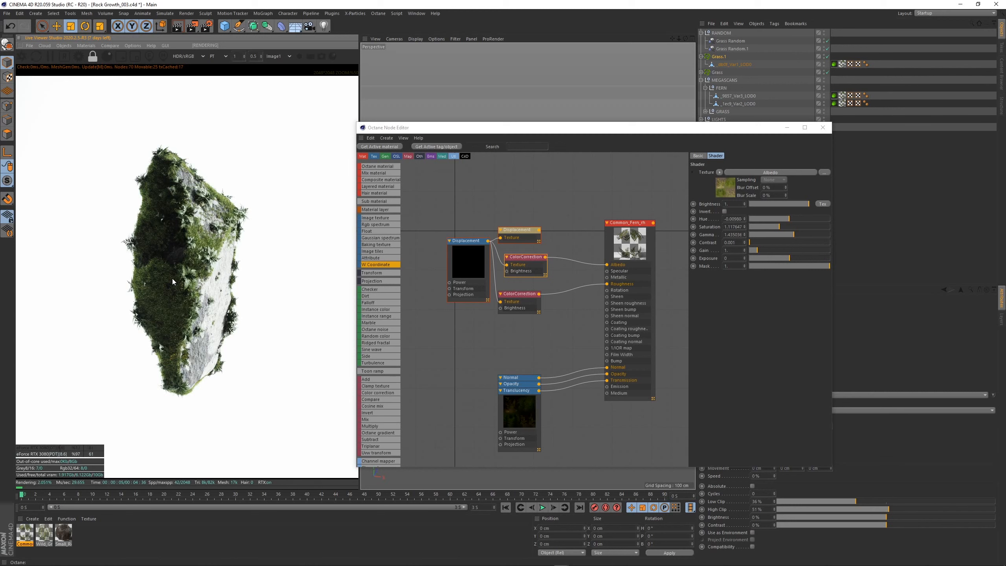
{"action": "scroll", "coordinate": [172, 278], "scroll_direction": "down", "scroll_amount": 1}
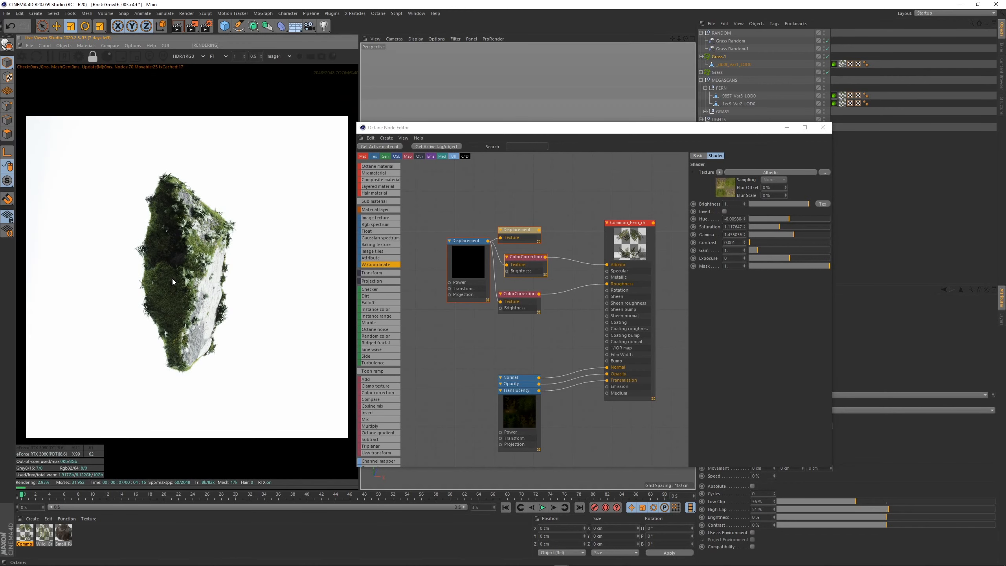
{"action": "scroll", "coordinate": [172, 278], "scroll_direction": "up", "scroll_amount": 6}
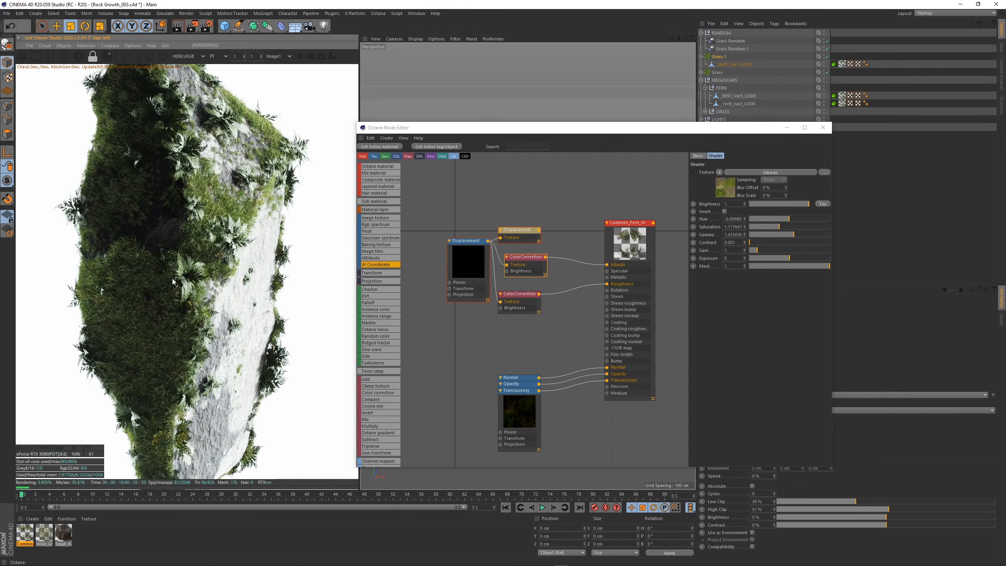
{"action": "left_click", "coordinate": [792, 235]}
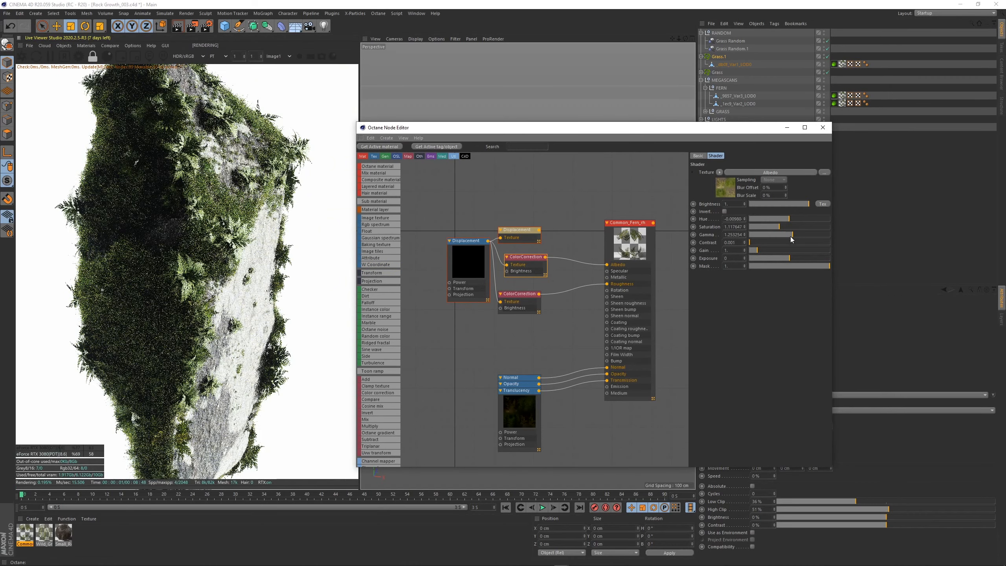
{"action": "left_click", "coordinate": [794, 235]}
{"action": "left_click", "coordinate": [792, 236]}
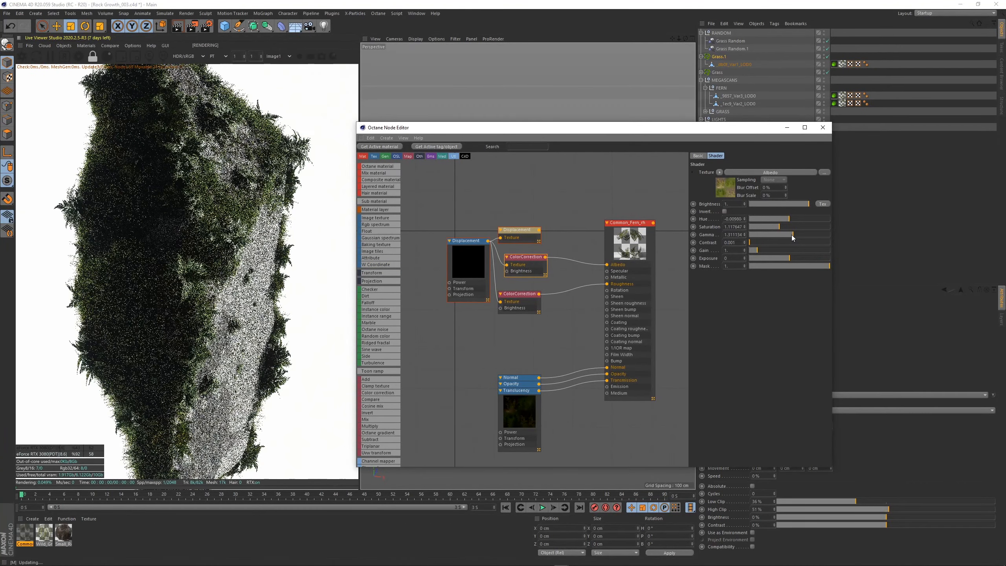
{"action": "scroll", "coordinate": [141, 310], "scroll_direction": "down", "scroll_amount": 1}
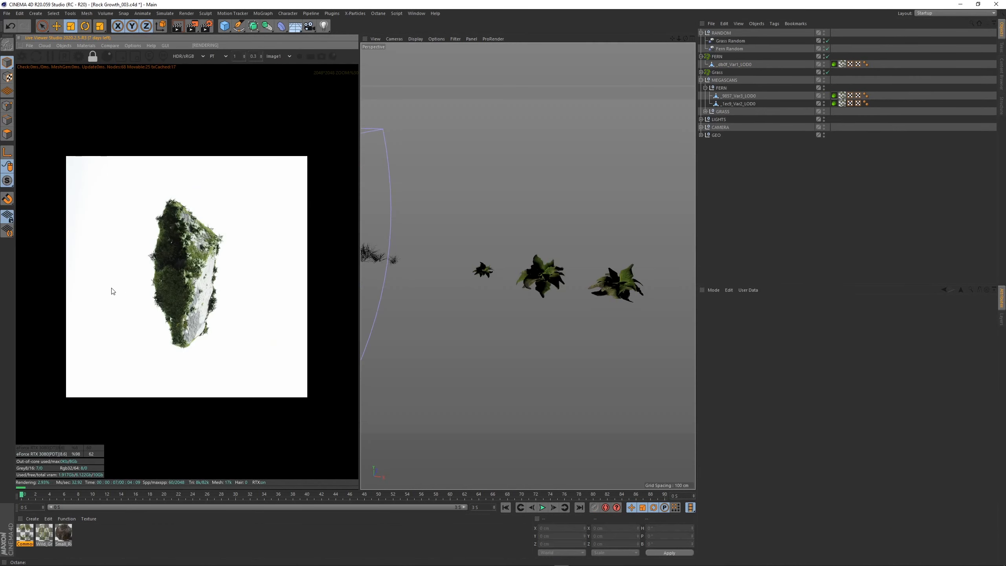
Switch to Quixel Bridge and export the Bog Marshcress plant from the purchased 3D Plants.
{"action": "scroll", "coordinate": [112, 292], "scroll_direction": "up", "scroll_amount": 1}
{"action": "left_click", "coordinate": [576, 560]}
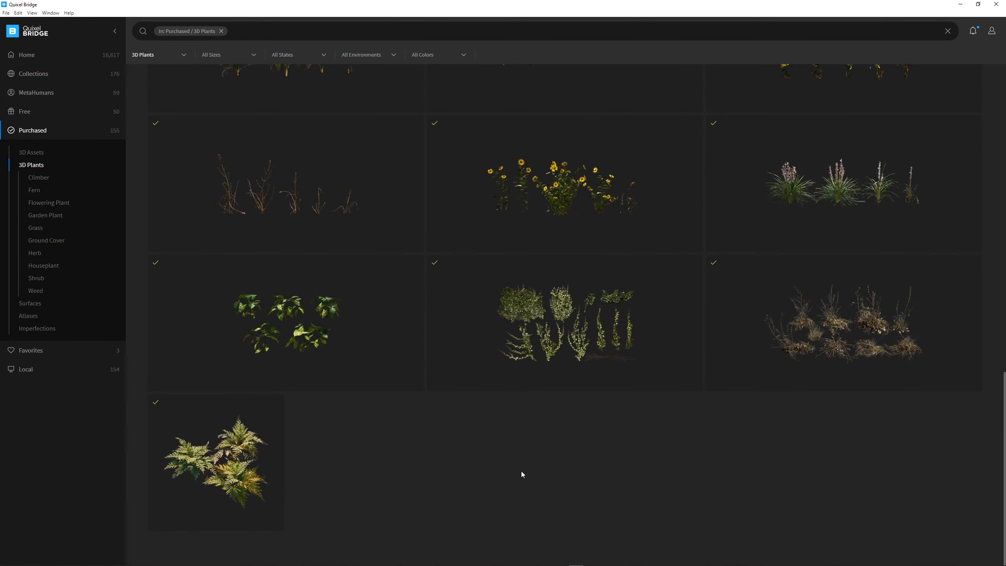
{"action": "scroll", "coordinate": [521, 474], "scroll_direction": "up", "scroll_amount": 2}
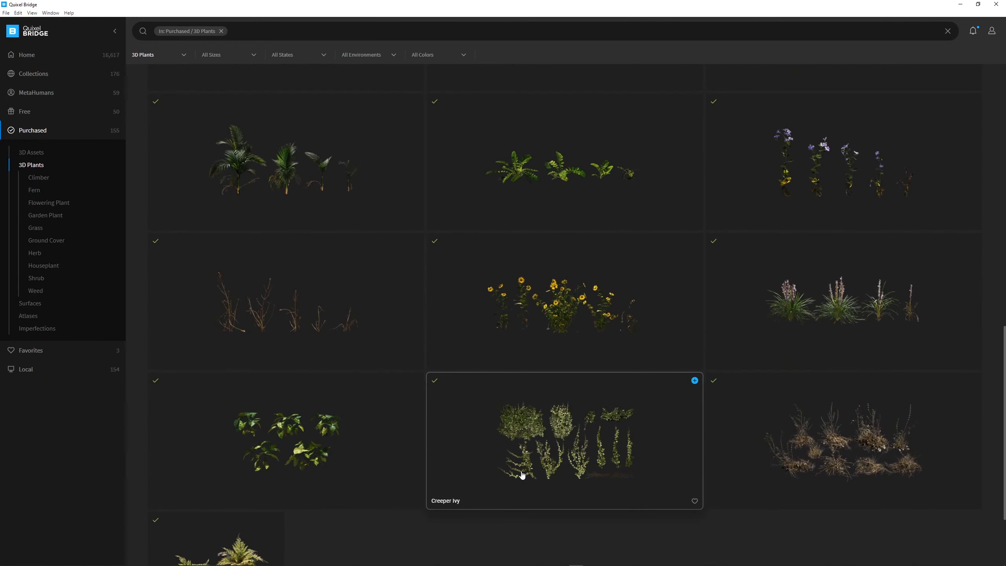
{"action": "scroll", "coordinate": [522, 475], "scroll_direction": "up", "scroll_amount": 1}
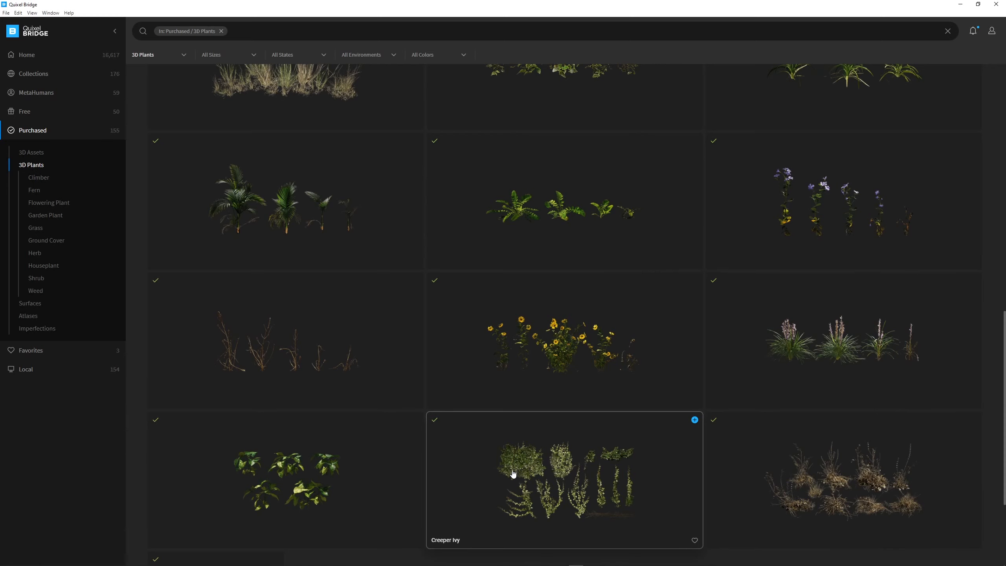
{"action": "scroll", "coordinate": [616, 234], "scroll_direction": "up", "scroll_amount": 1}
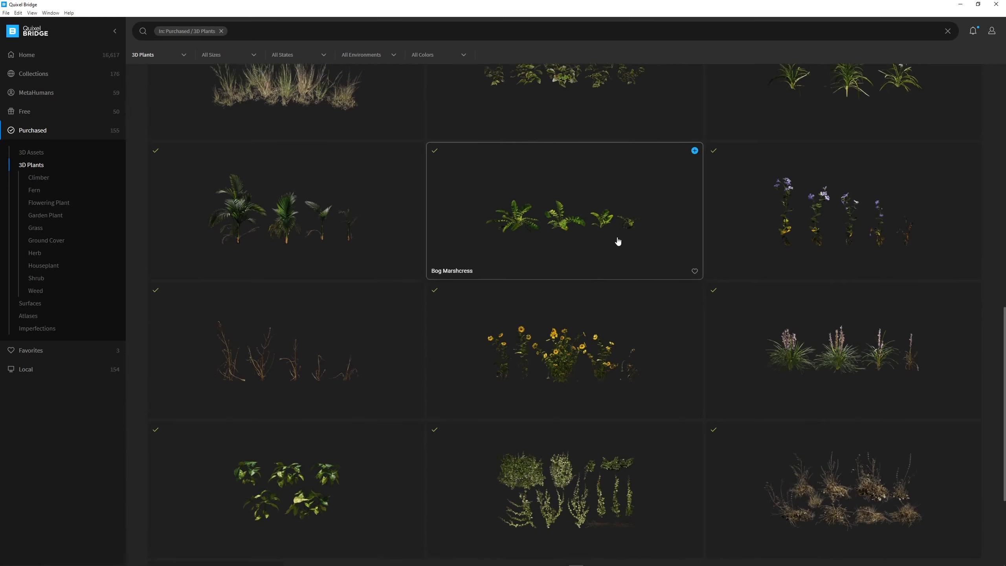
{"action": "scroll", "coordinate": [618, 241], "scroll_direction": "up", "scroll_amount": 2}
{"action": "left_click", "coordinate": [696, 219]}
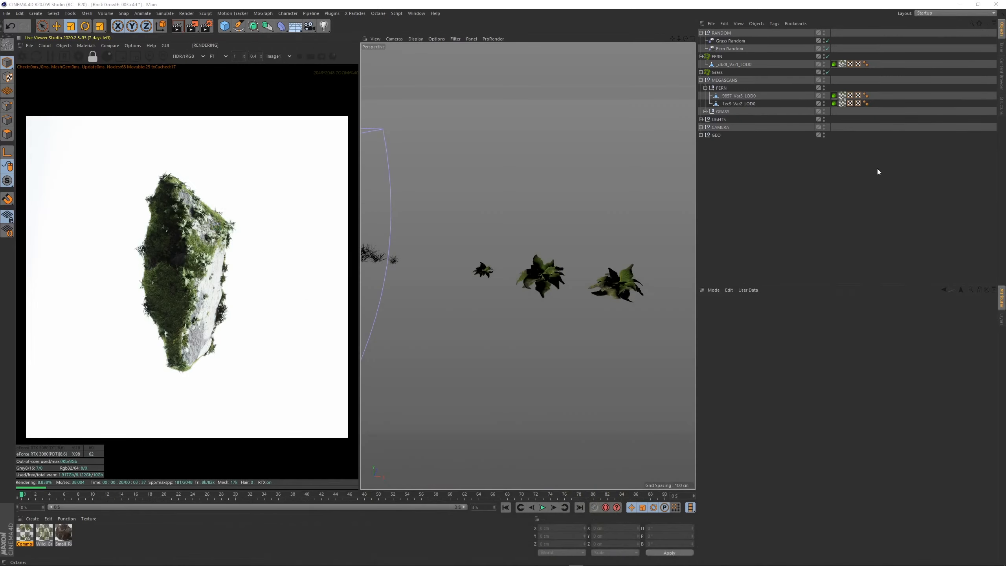
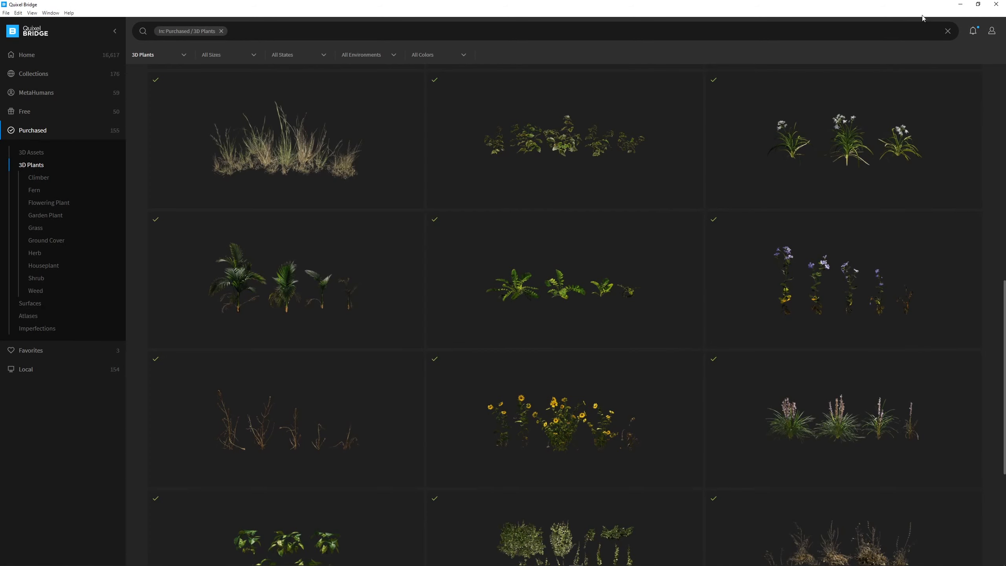
Return to Cinema 4D and group the five imported Bog Marshcress meshes under a null.
{"action": "left_click", "coordinate": [962, 4]}
{"action": "left_click", "coordinate": [729, 33]}
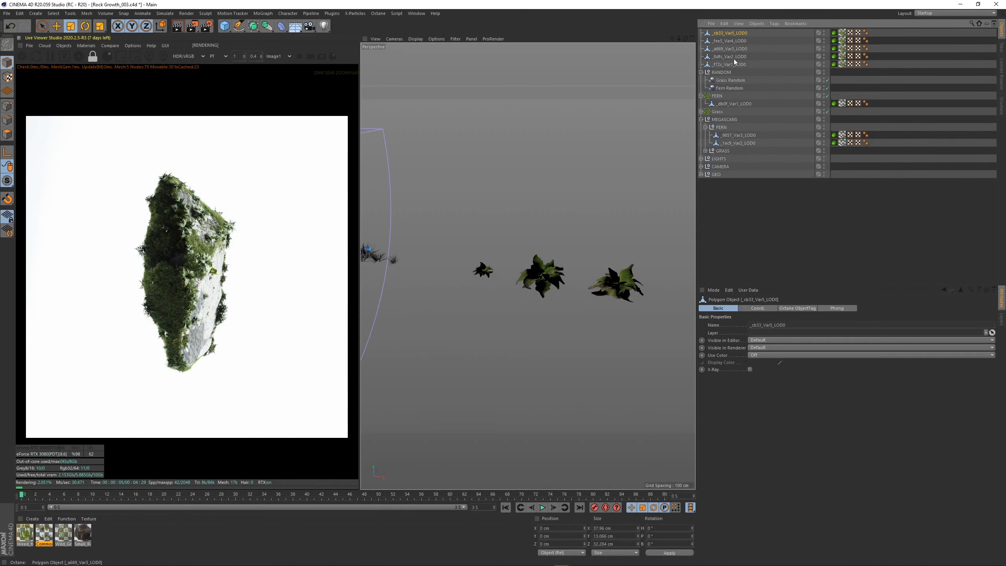
{"action": "left_click", "coordinate": [735, 63], "text": "shift"}
{"action": "key", "text": "alt+g"}
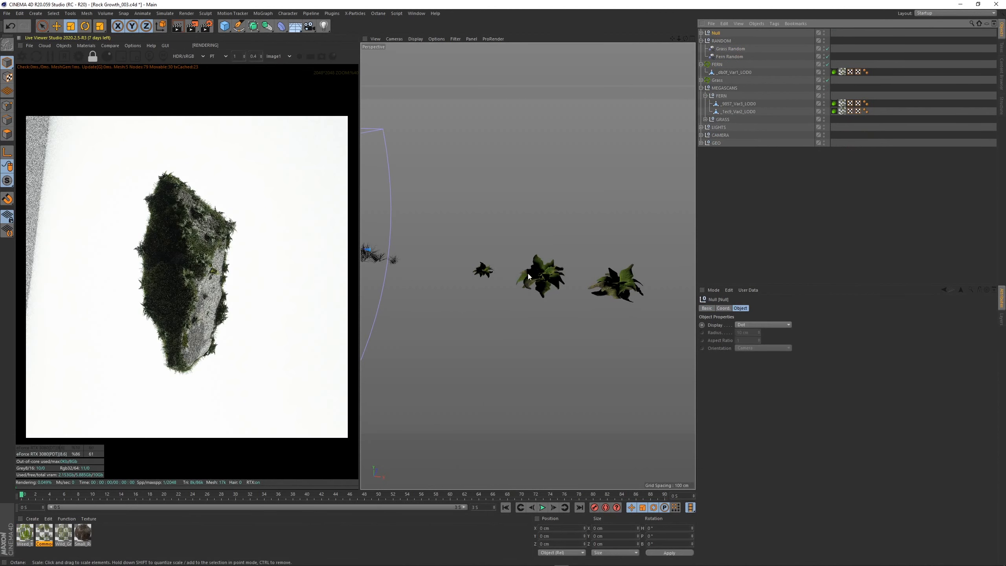
Move the marshcress group along X to about 6343 cm, beyond the existing fern models.
{"action": "right_click_drag", "start_coordinate": [530, 278], "coordinate": [429, 282], "text": "alt"}
{"action": "middle_click_drag", "start_coordinate": [428, 282], "coordinate": [538, 263], "text": "alt"}
{"action": "right_click_drag", "start_coordinate": [538, 263], "coordinate": [489, 253], "text": "alt"}
{"action": "key", "text": "e"}
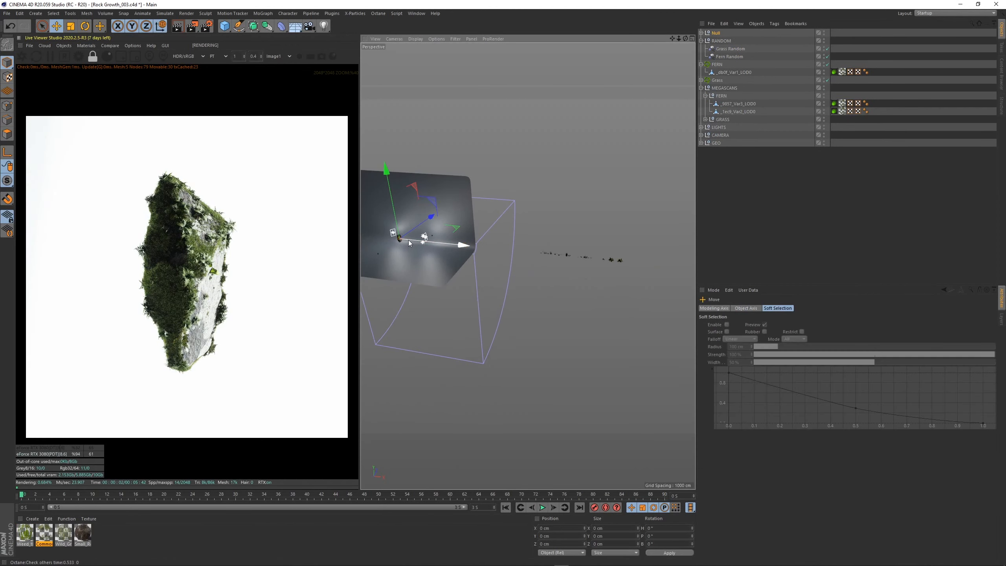
{"action": "left_click_drag", "start_coordinate": [656, 262], "coordinate": [648, 262]}
{"action": "scroll", "coordinate": [648, 263], "scroll_direction": "up", "scroll_amount": 10}
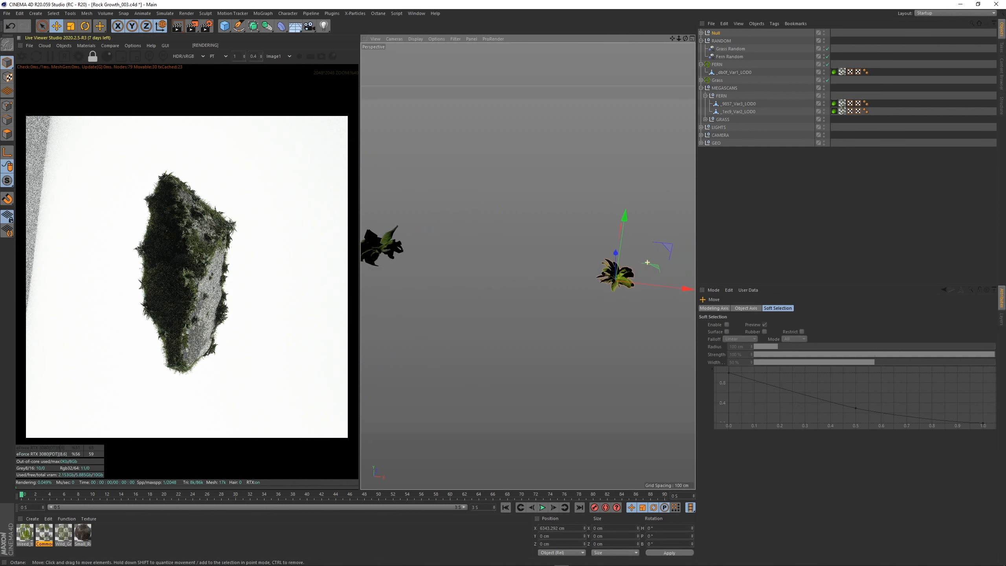
Spread the marshcress variants apart along X inside the null, placing the large Var1 plant at about -93 cm.
{"action": "left_click", "coordinate": [702, 33]}
{"action": "left_click", "coordinate": [724, 43]}
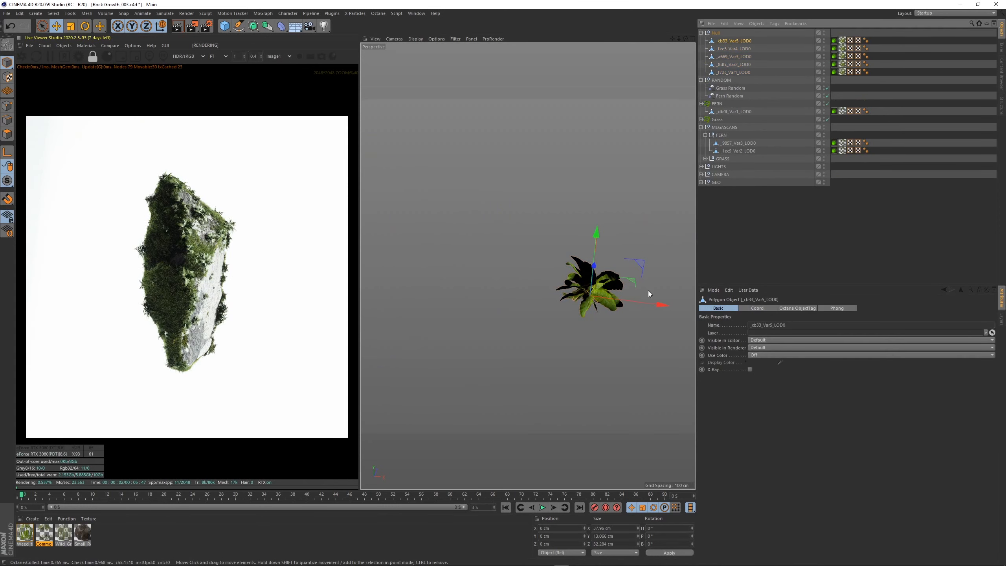
{"action": "left_click_drag", "start_coordinate": [660, 304], "coordinate": [547, 293]}
{"action": "left_click", "coordinate": [591, 288]}
{"action": "left_click_drag", "start_coordinate": [612, 298], "coordinate": [449, 293]}
{"action": "left_click", "coordinate": [601, 283]}
{"action": "left_click", "coordinate": [577, 289]}
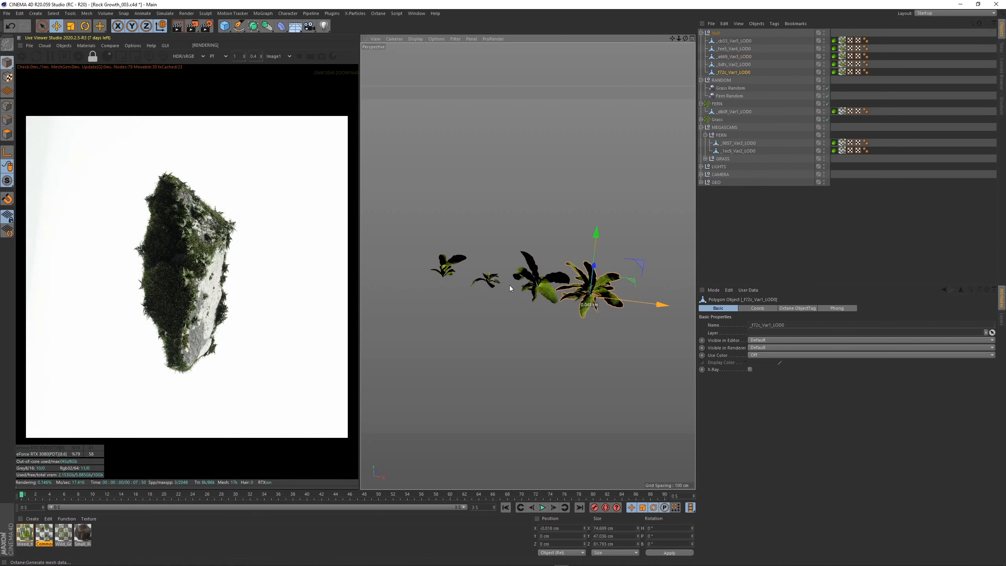
{"action": "left_click_drag", "start_coordinate": [614, 300], "coordinate": [438, 282]}
{"action": "left_click", "coordinate": [594, 291]}
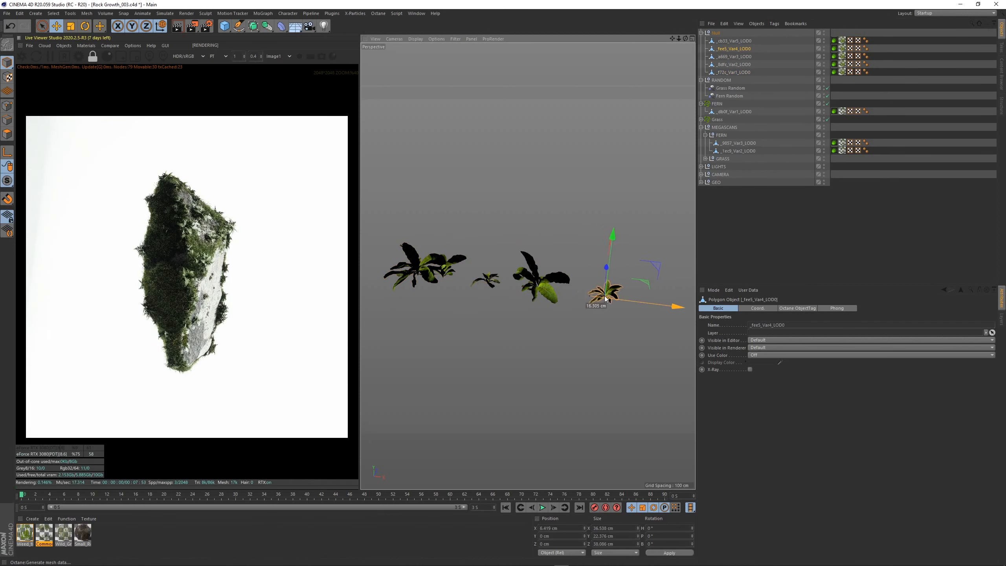
{"action": "left_click", "coordinate": [429, 275]}
{"action": "left_click_drag", "start_coordinate": [450, 281], "coordinate": [432, 280]}
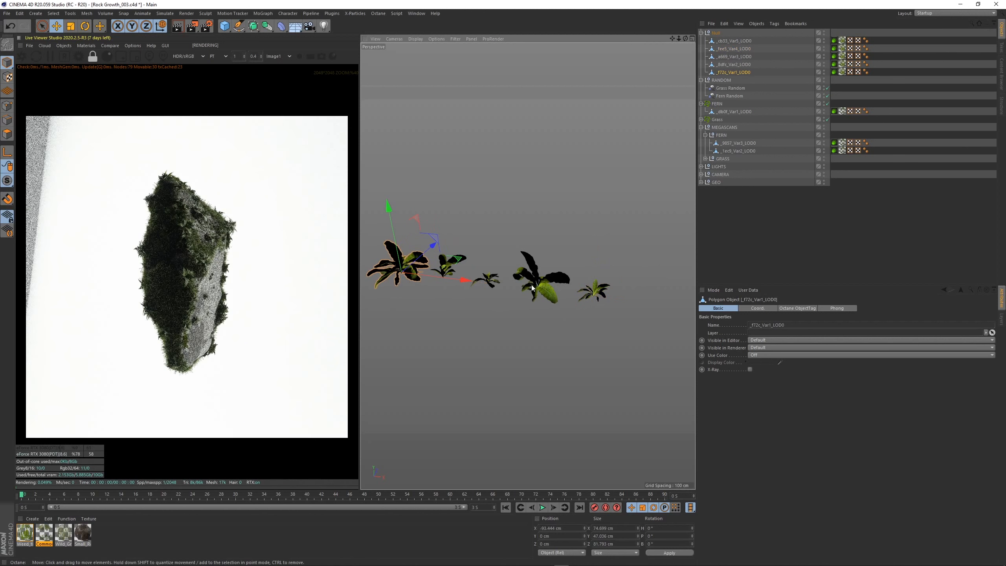
Add the Var2 marshcress mesh to the FERN scatter and scale it uniformly to about 48.7 cm along X.
{"action": "middle_click_drag", "start_coordinate": [532, 285], "coordinate": [571, 294], "text": "alt"}
{"action": "right_click_drag", "start_coordinate": [571, 294], "coordinate": [612, 291], "text": "alt"}
{"action": "left_click_drag", "start_coordinate": [612, 291], "coordinate": [607, 255], "text": "alt"}
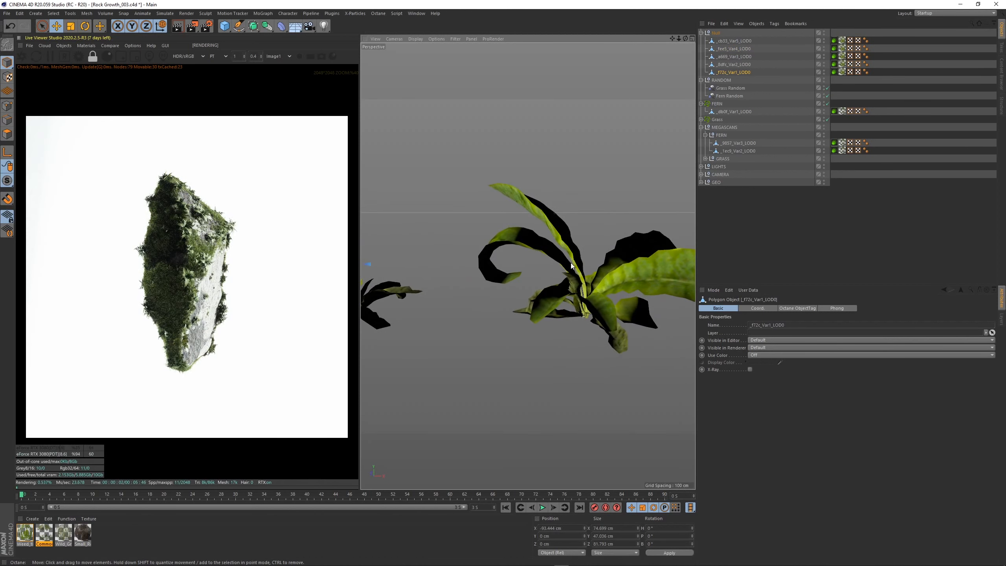
{"action": "right_click_drag", "start_coordinate": [567, 277], "coordinate": [573, 281], "text": "alt"}
{"action": "left_click", "coordinate": [574, 284]}
{"action": "left_click_drag", "start_coordinate": [725, 65], "coordinate": [719, 105]}
{"action": "scroll", "coordinate": [220, 296], "scroll_direction": "up", "scroll_amount": 3}
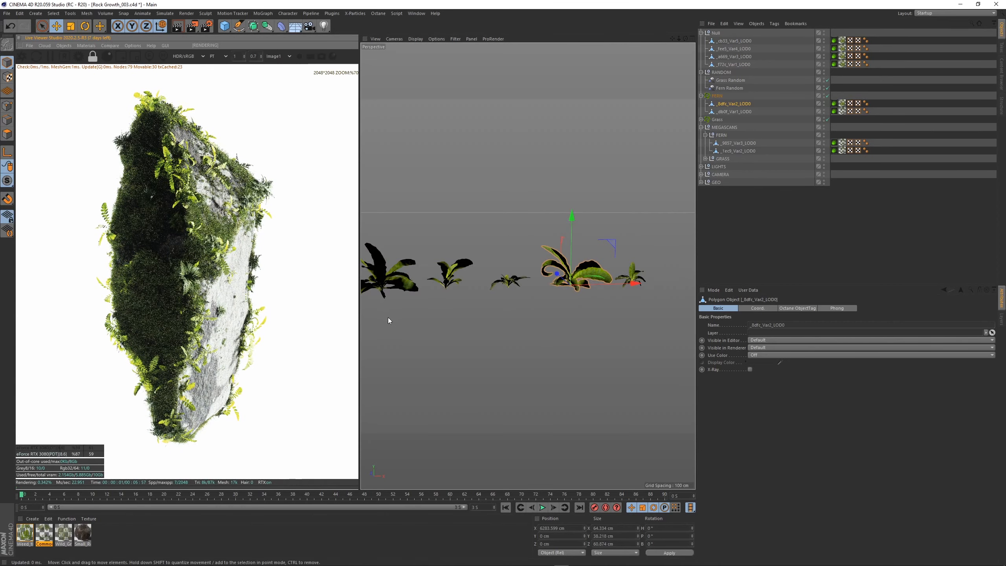
{"action": "key", "text": "t"}
{"action": "left_click_drag", "start_coordinate": [632, 169], "coordinate": [510, 189]}
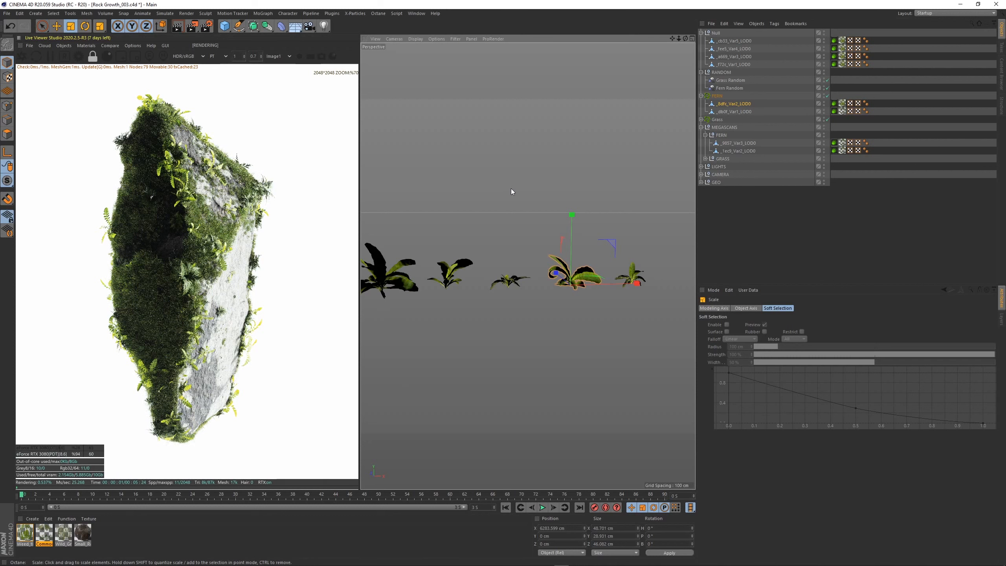
Raise the gamma of the Translucency texture in the Weed material's node graph to about 3.78.
{"action": "left_click", "coordinate": [27, 537]}
{"action": "left_click", "coordinate": [85, 46]}
{"action": "left_click", "coordinate": [95, 62]}
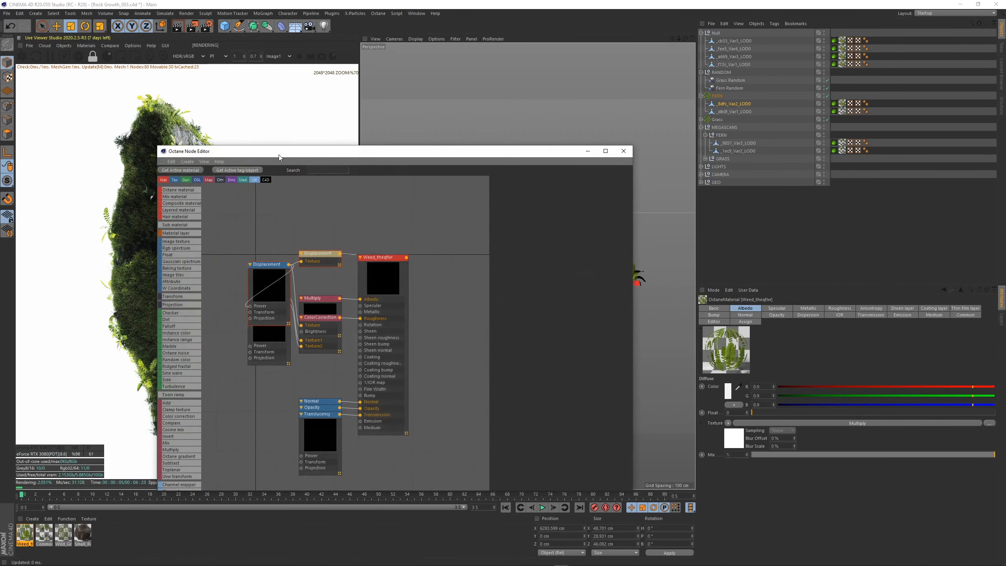
{"action": "left_click_drag", "start_coordinate": [416, 155], "coordinate": [658, 97]}
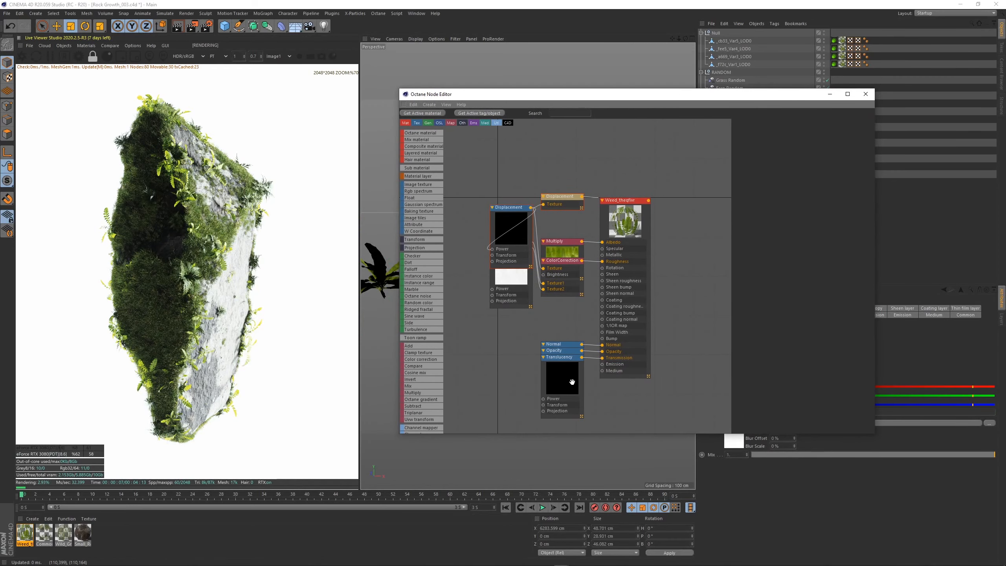
{"action": "left_click_drag", "start_coordinate": [553, 357], "coordinate": [489, 350]}
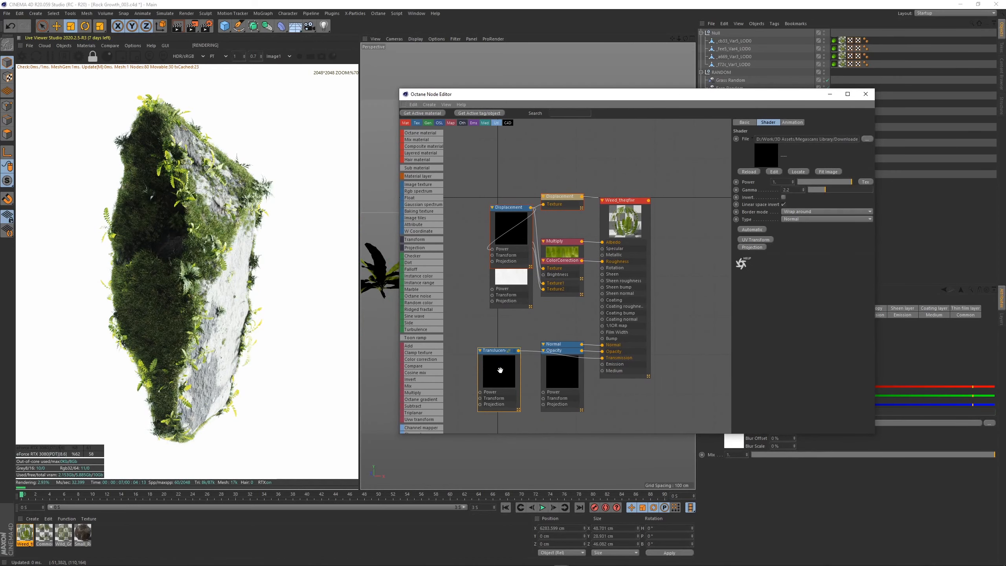
{"action": "left_click", "coordinate": [830, 190]}
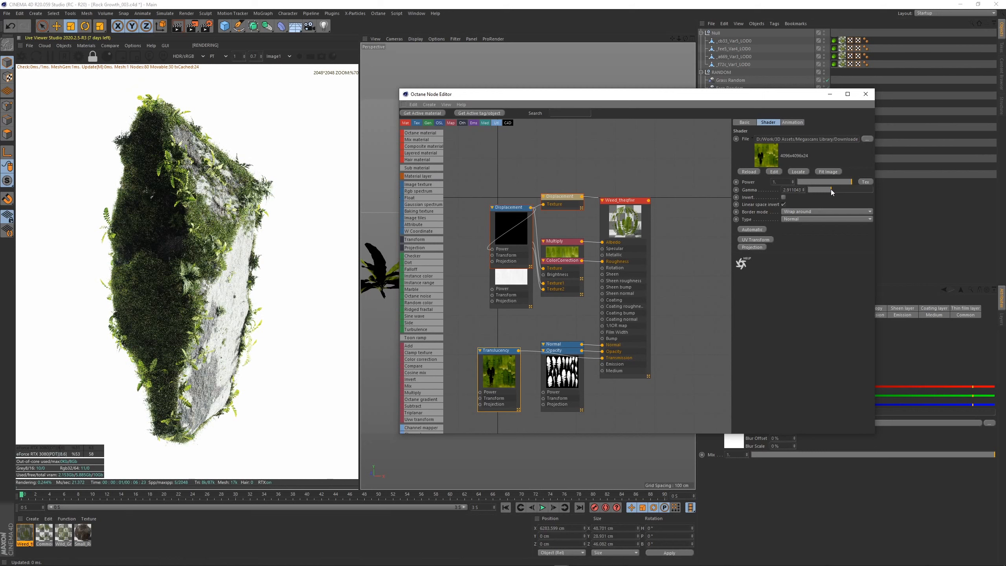
{"action": "left_click_drag", "start_coordinate": [832, 189], "coordinate": [838, 191]}
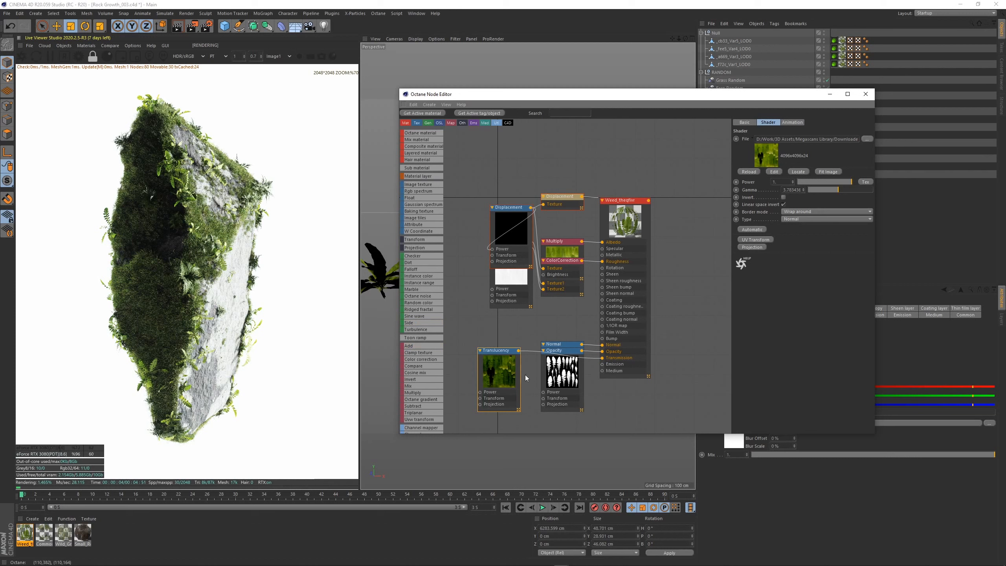
{"action": "scroll", "coordinate": [194, 216], "scroll_direction": "down", "scroll_amount": 1}
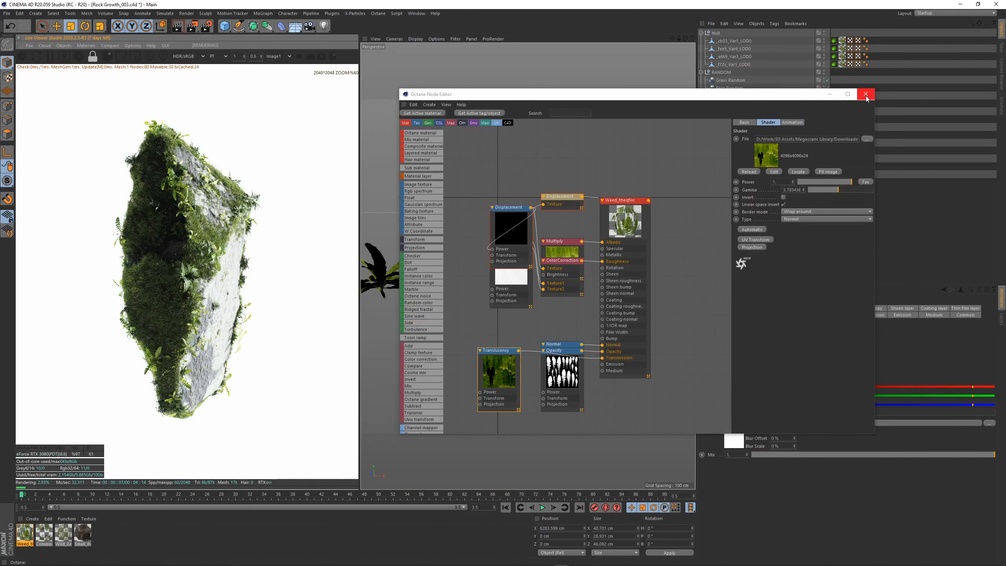
{"action": "left_click", "coordinate": [867, 96]}
Rename the marshcress null as BOG and nest it inside the MEGASCANS group.
{"action": "left_click", "coordinate": [870, 231]}
{"action": "left_click", "coordinate": [701, 33]}
{"action": "double_click", "coordinate": [718, 33]}
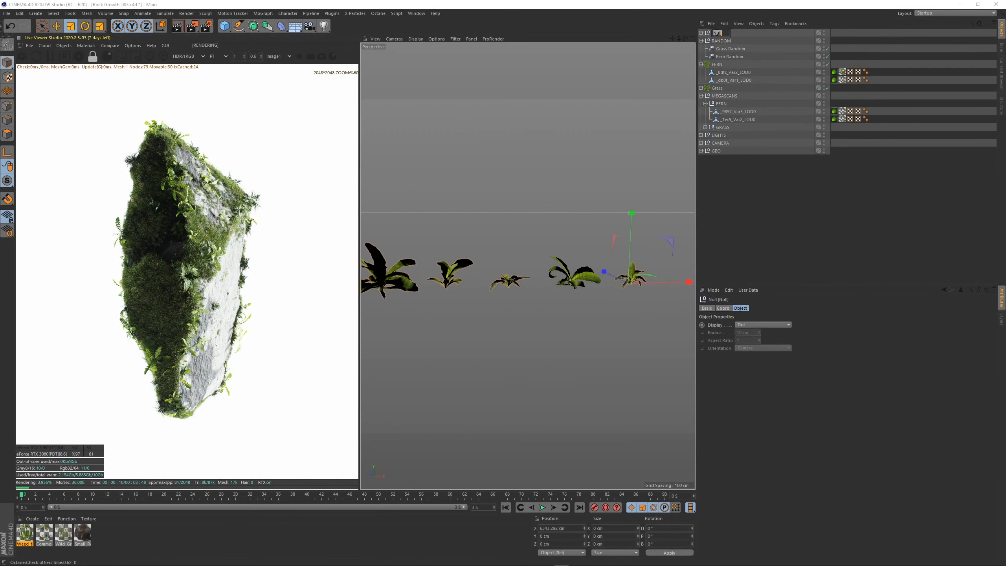
{"action": "left_click", "coordinate": [576, 560]}
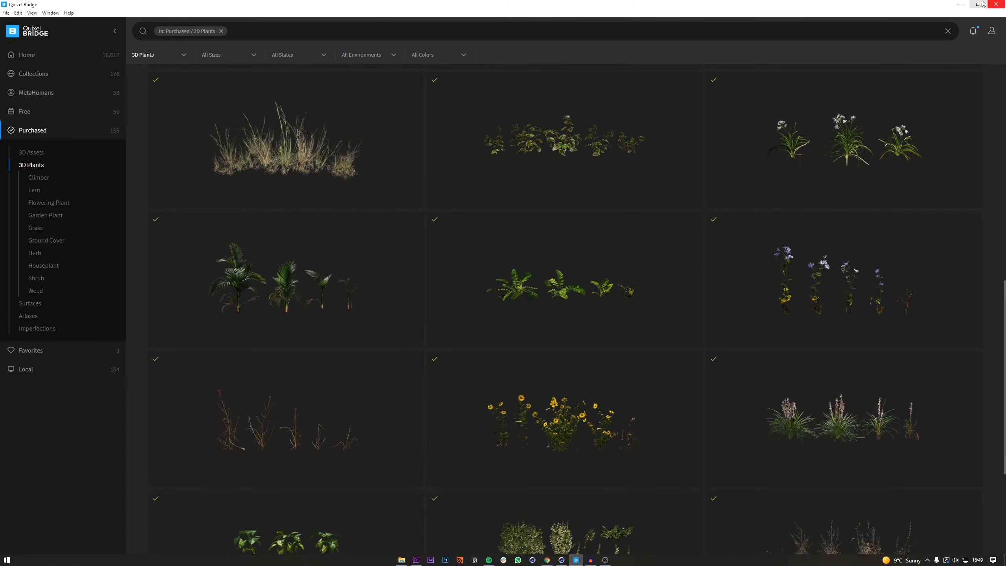
{"action": "left_click", "coordinate": [996, 4]}
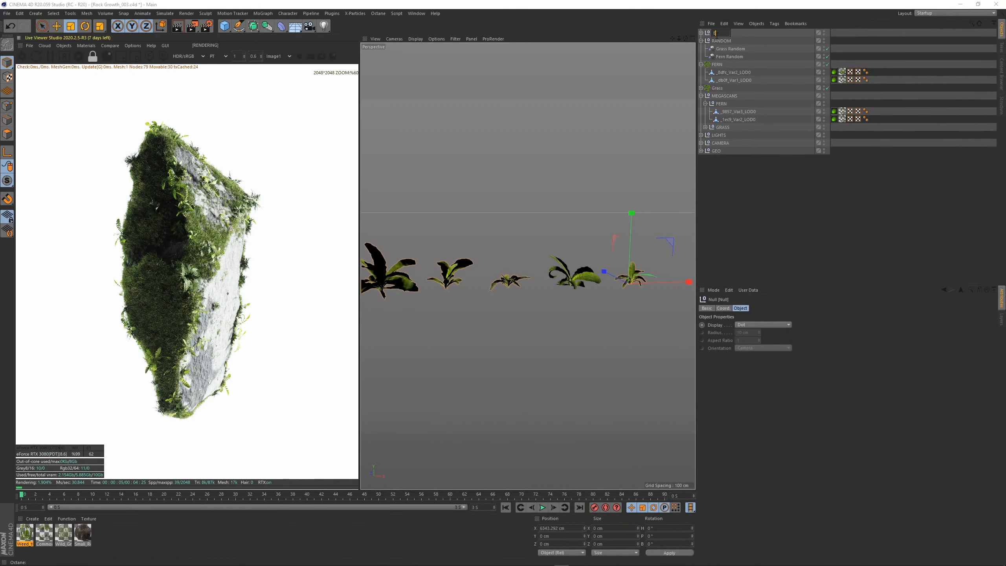
{"action": "type", "text": "OG"}
{"action": "key", "text": "Return"}
{"action": "left_click_drag", "start_coordinate": [723, 91], "coordinate": [724, 97]}
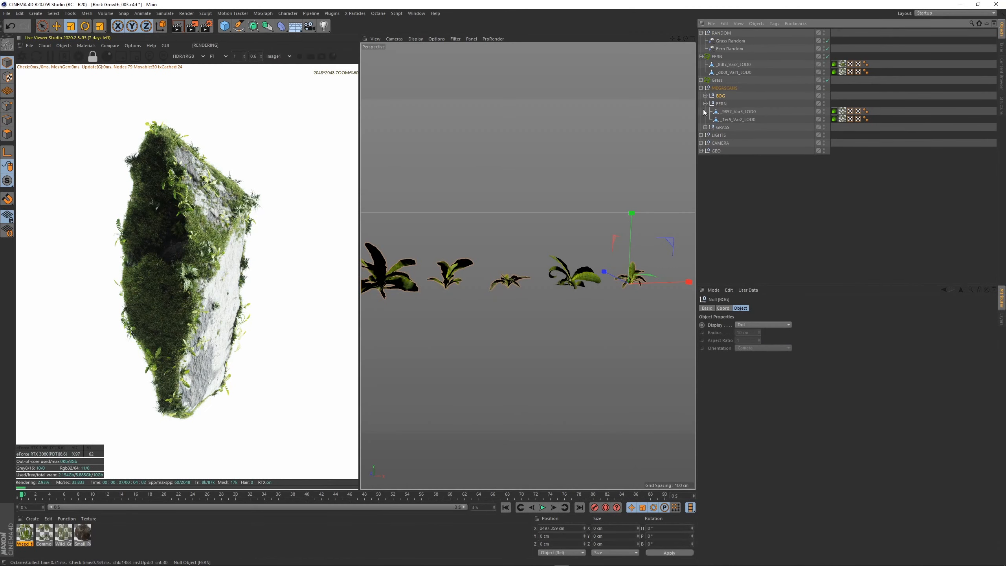
{"action": "left_click", "coordinate": [706, 104]}
{"action": "left_click", "coordinate": [729, 192]}
Switch to Quixel Bridge and export the Lilyturf plant from the purchased 3D Plants to Cinema 4D.
{"action": "left_click", "coordinate": [563, 560]}
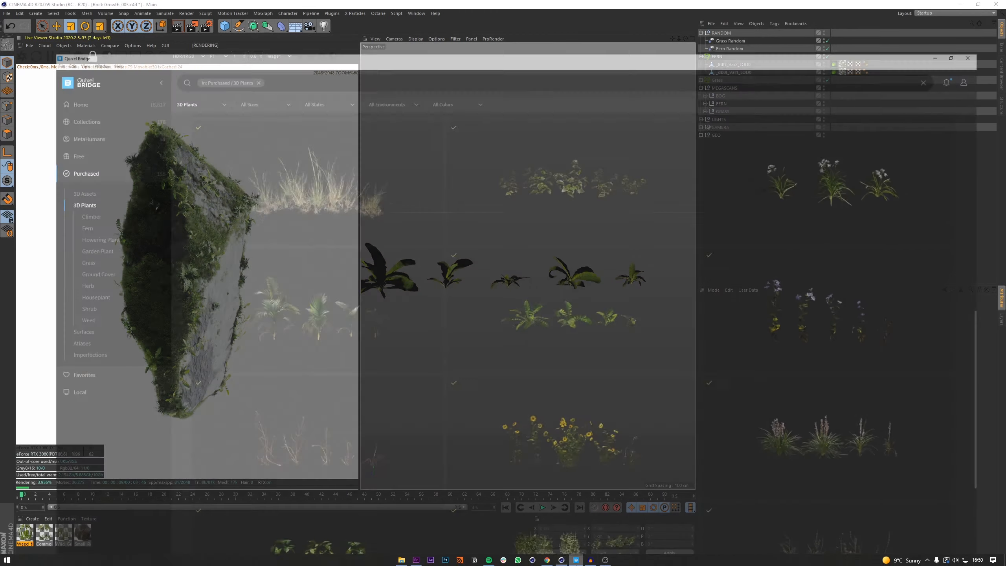
{"action": "scroll", "coordinate": [484, 392], "scroll_direction": "up", "scroll_amount": 3}
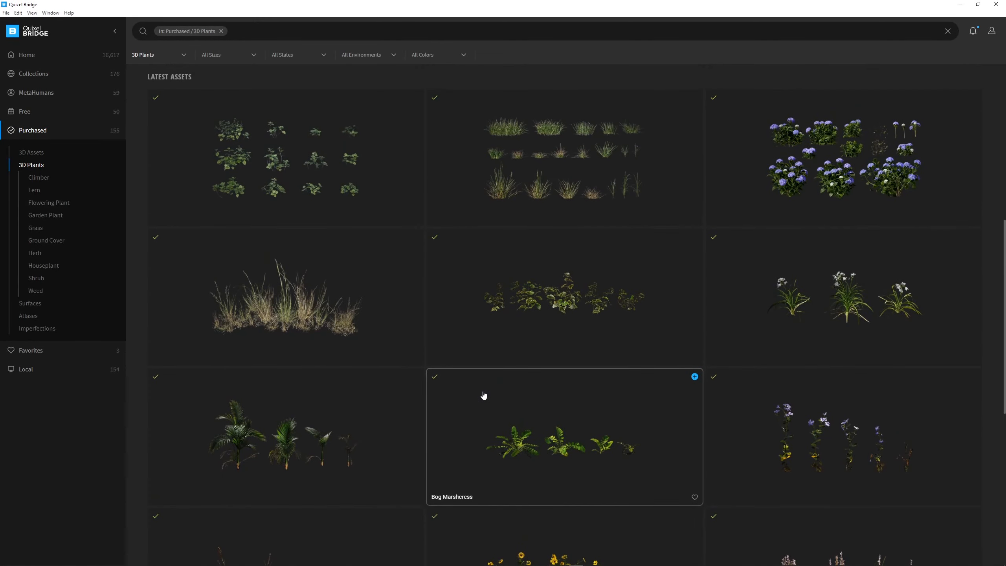
{"action": "scroll", "coordinate": [484, 394], "scroll_direction": "down", "scroll_amount": 2}
{"action": "scroll", "coordinate": [783, 379], "scroll_direction": "down", "scroll_amount": 2}
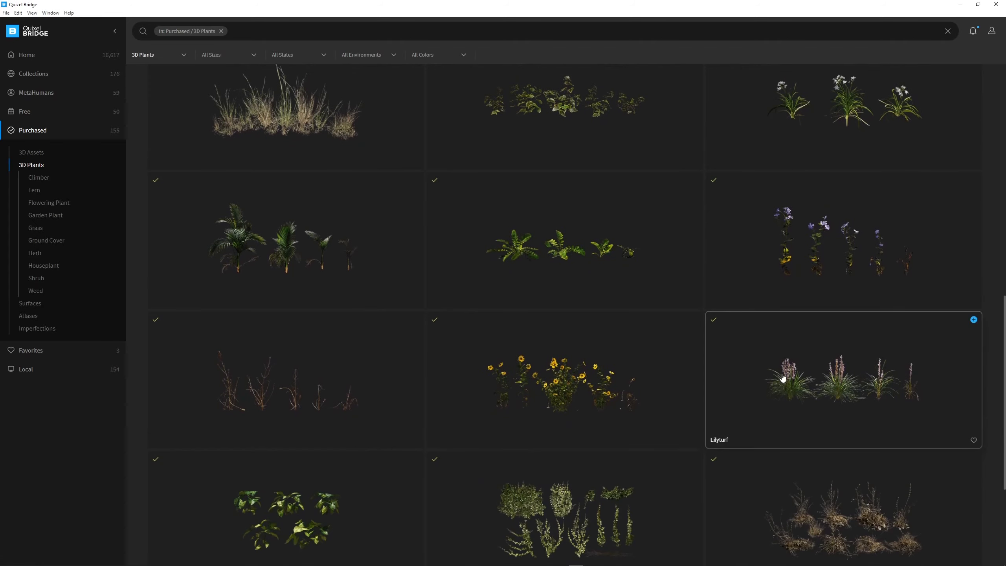
{"action": "scroll", "coordinate": [783, 378], "scroll_direction": "down", "scroll_amount": 1}
{"action": "left_click", "coordinate": [974, 282]}
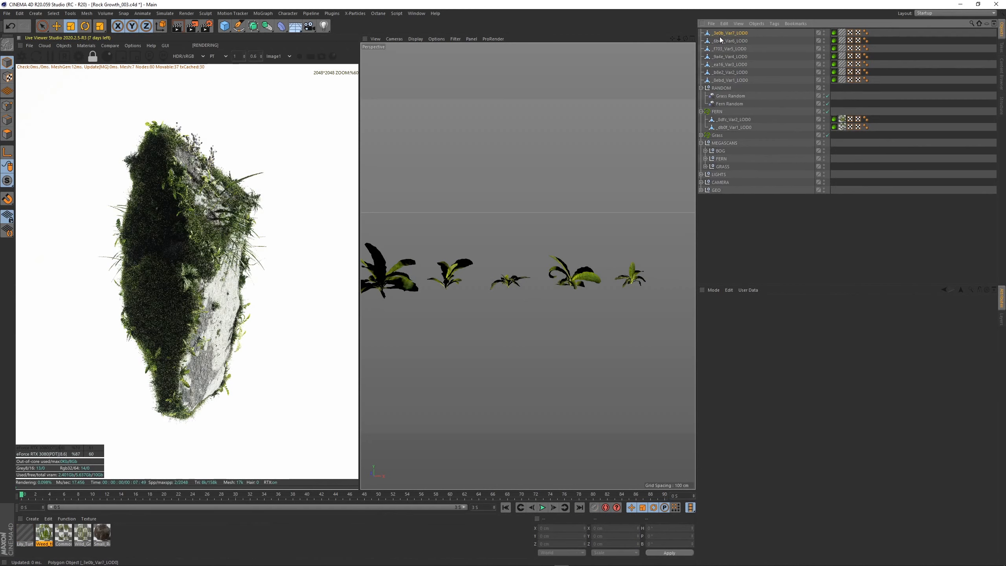
Group the seven imported Lilyturf meshes under a null and move it along X to about 6697 cm.
{"action": "left_click", "coordinate": [728, 81], "text": "shift"}
{"action": "key", "text": "alt+g"}
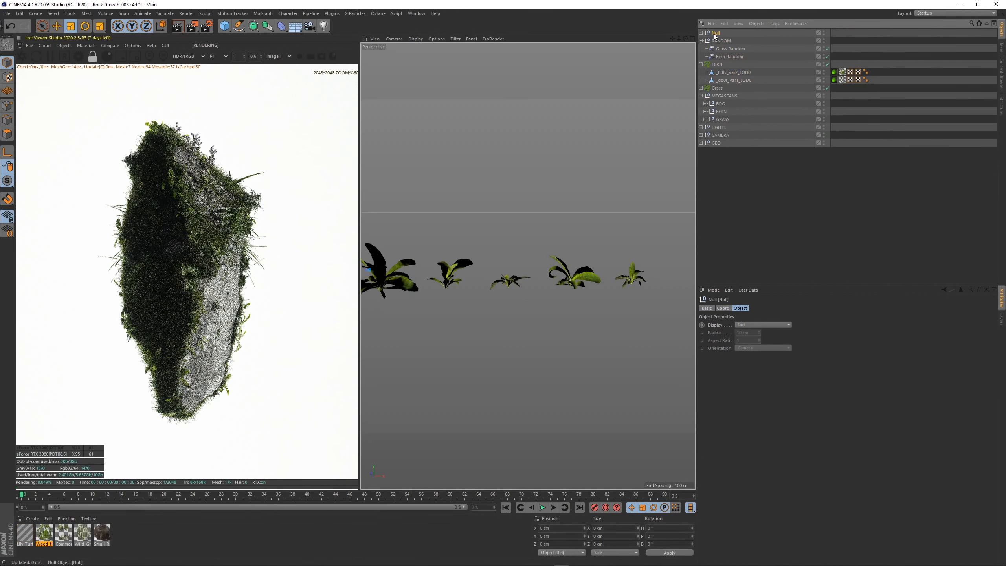
{"action": "mouse_move", "coordinate": [505, 283]}
{"action": "right_mouse_down", "text": "alt"}
{"action": "mouse_move", "coordinate": [424, 375]}
{"action": "mouse_move", "coordinate": [488, 284]}
{"action": "right_mouse_up", "text": "alt"}
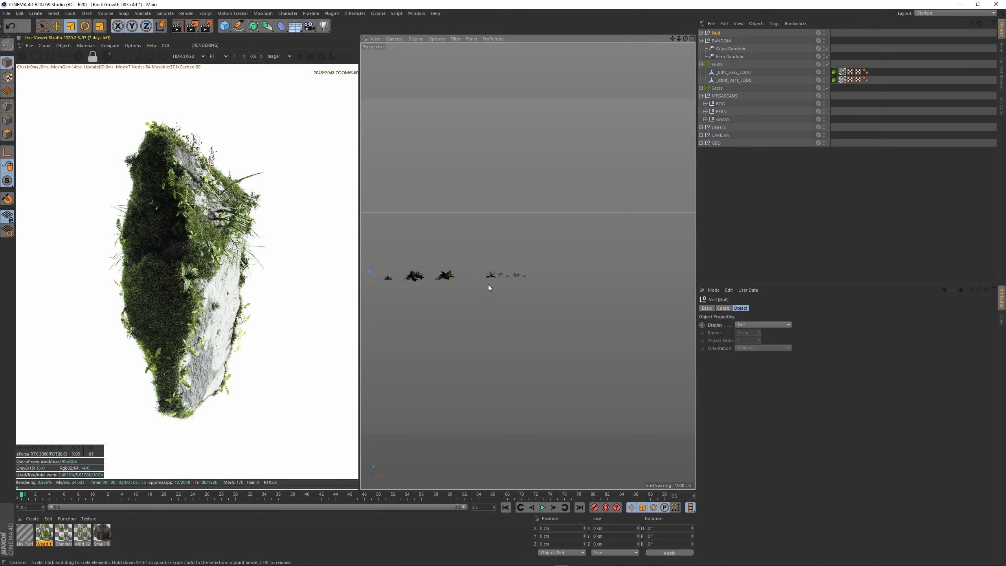
{"action": "left_click_drag", "start_coordinate": [463, 293], "coordinate": [561, 279], "text": "alt"}
{"action": "key", "text": "e"}
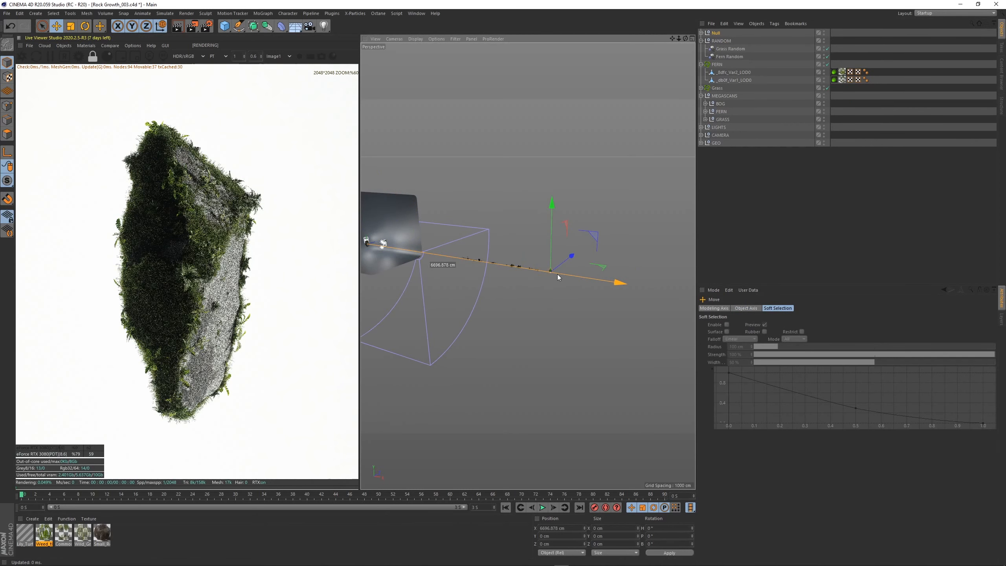
Spread the overlapping Lilyturf variants apart along X inside the null, shifting the Var3 plant by about 227 cm.
{"action": "key", "text": "o"}
{"action": "left_click", "coordinate": [701, 33]}
{"action": "left_click", "coordinate": [733, 41]}
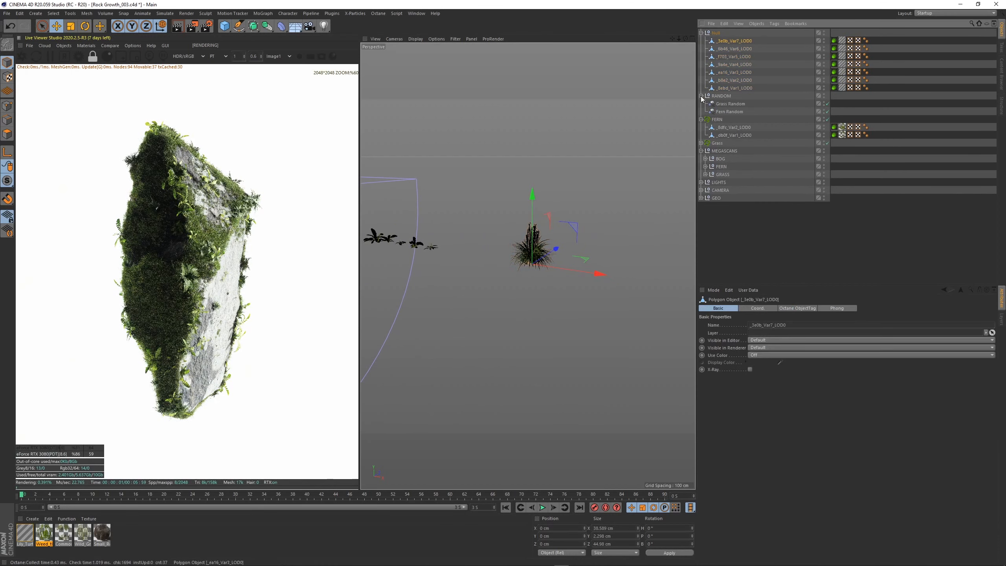
{"action": "left_click_drag", "start_coordinate": [554, 265], "coordinate": [635, 280]}
{"action": "key", "text": "ctrl+z"}
{"action": "left_click", "coordinate": [533, 250]}
{"action": "left_click", "coordinate": [537, 255]}
{"action": "left_click", "coordinate": [533, 252]}
{"action": "left_click", "coordinate": [532, 258]}
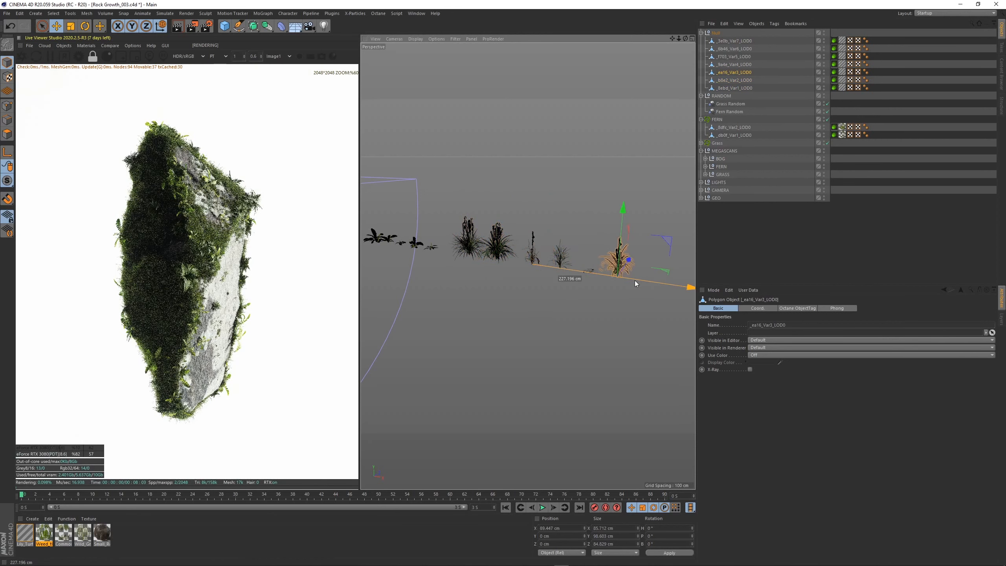
Move the Var5 and Var6 Lilyturf meshes along X to stand beyond the Var3 plant.
{"action": "left_click", "coordinate": [538, 258]}
{"action": "left_click_drag", "start_coordinate": [541, 266], "coordinate": [666, 286]}
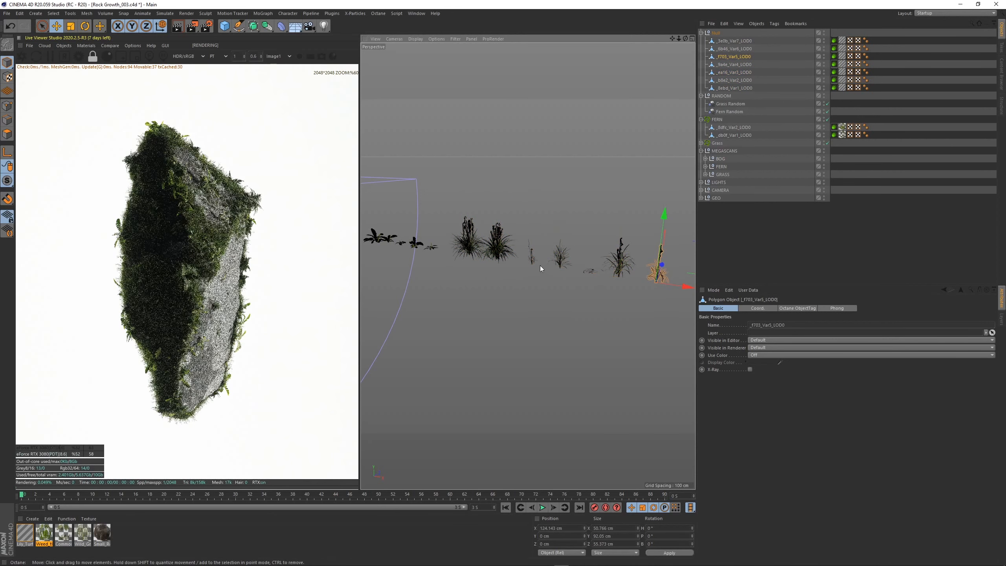
{"action": "left_click", "coordinate": [534, 255]}
{"action": "left_click_drag", "start_coordinate": [547, 268], "coordinate": [690, 286]}
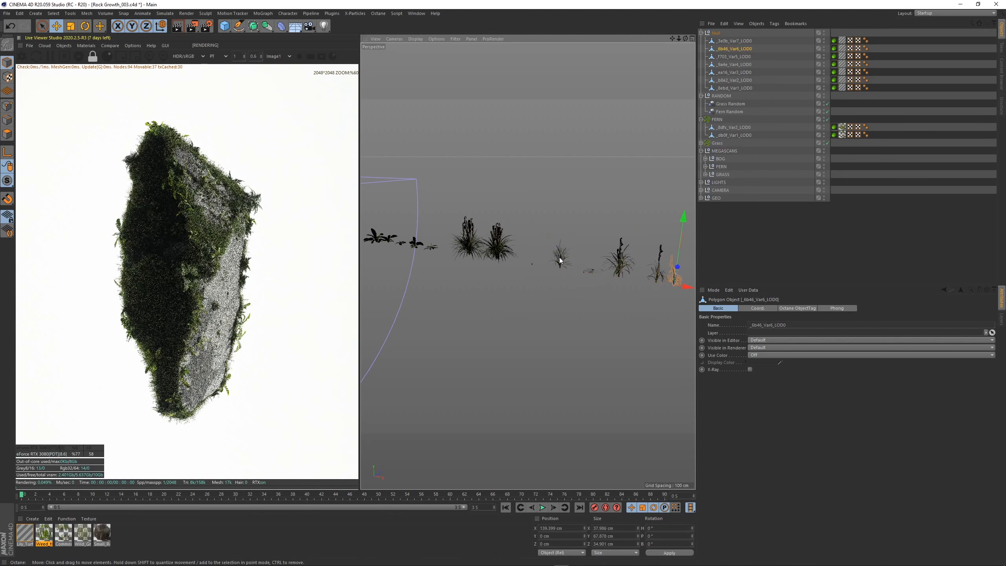
{"action": "left_click", "coordinate": [536, 255]}
{"action": "scroll", "coordinate": [638, 263], "scroll_direction": "up", "scroll_amount": 2}
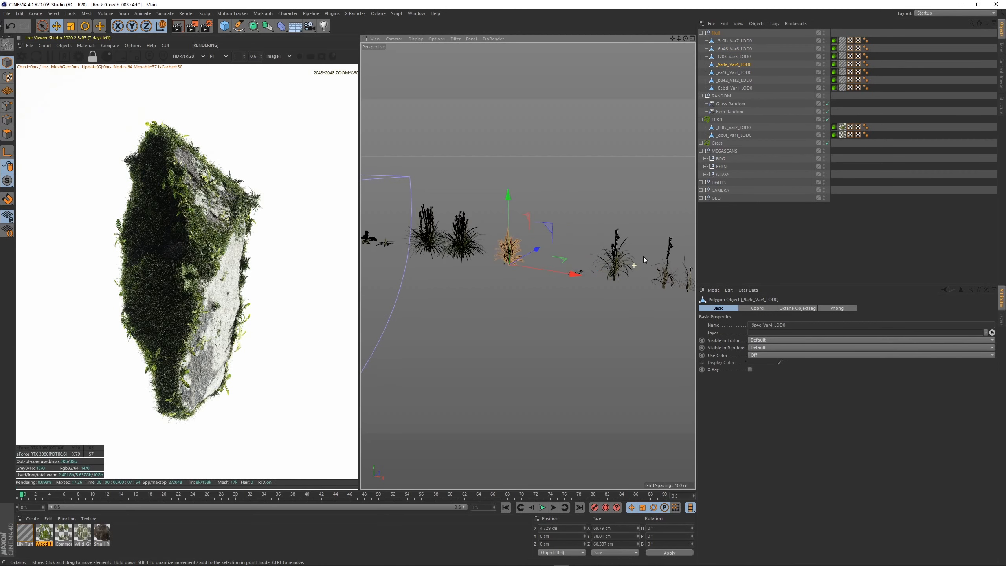
{"action": "middle_click_drag", "start_coordinate": [460, 240], "coordinate": [475, 245], "text": "alt"}
{"action": "left_click", "coordinate": [474, 242]}
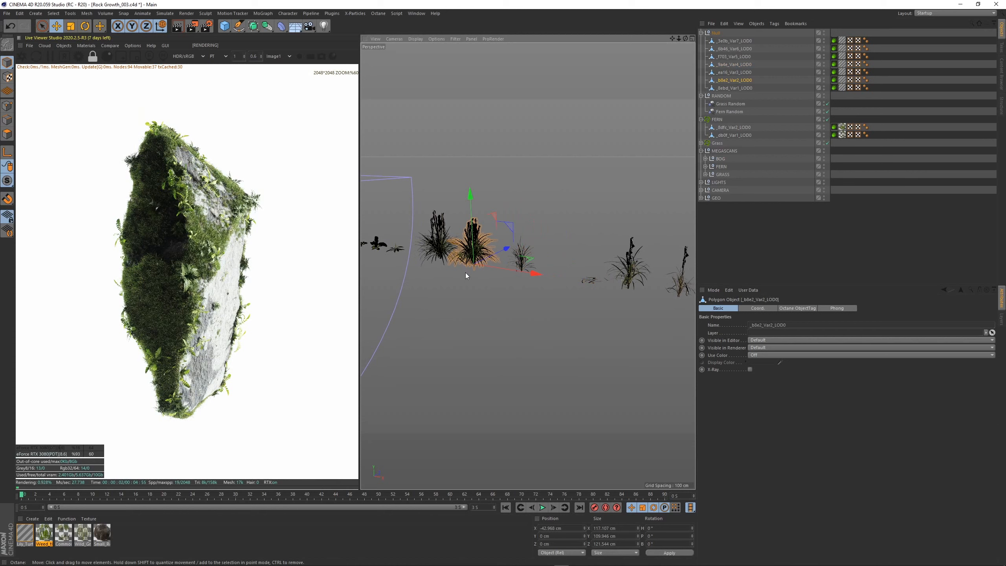
Try the Var3 Lilyturf mesh in the FERN scatter, and return it to its null.
{"action": "left_click", "coordinate": [632, 264]}
{"action": "left_click_drag", "start_coordinate": [723, 75], "coordinate": [729, 128]}
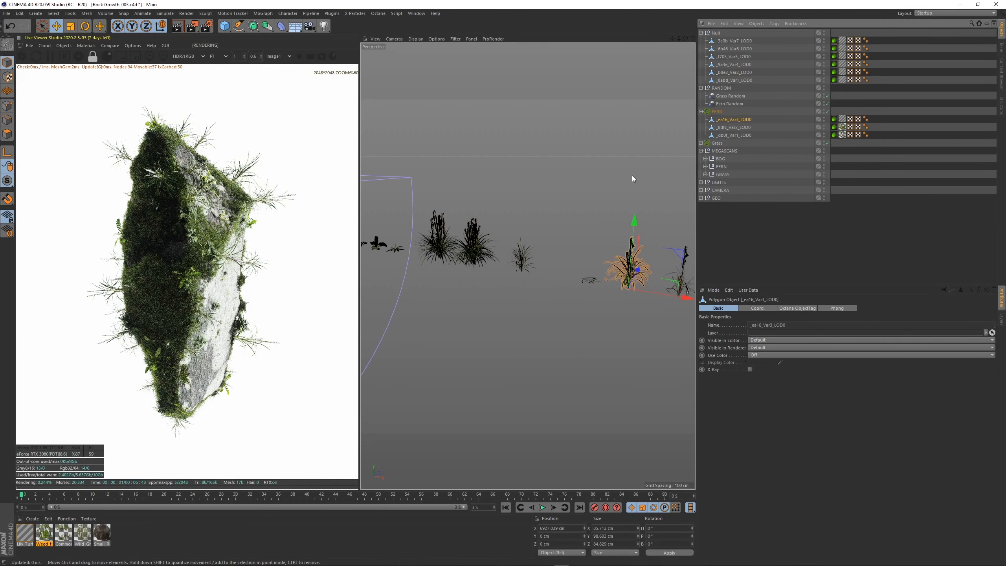
{"action": "key", "text": "t"}
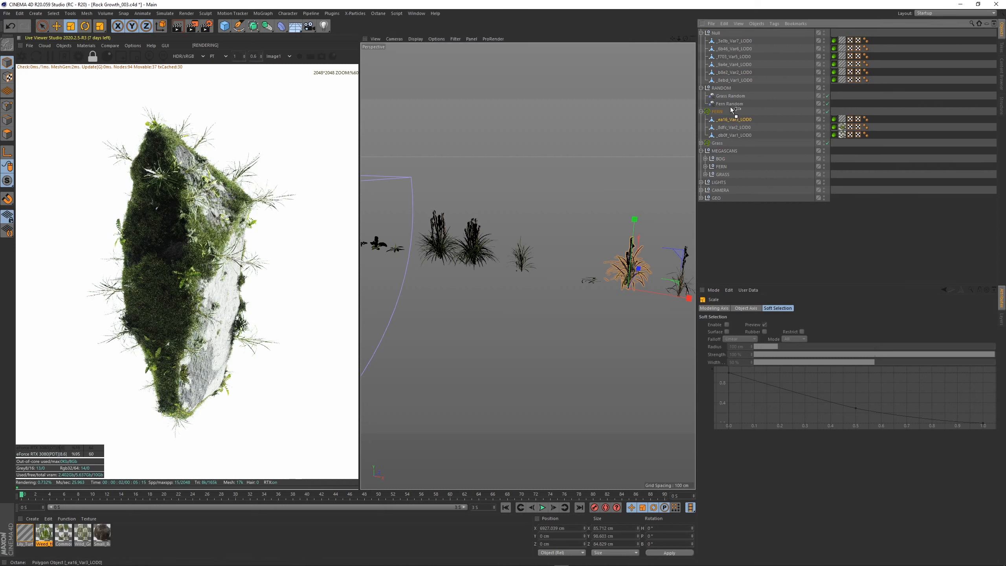
{"action": "left_click", "coordinate": [732, 74]}
Add the Var2 Lilyturf mesh to the FERN scatter and scale it uniformly to about 37.4 cm along X.
{"action": "mouse_move", "coordinate": [732, 110]}
{"action": "left_mouse_down"}
{"action": "mouse_move", "coordinate": [735, 84]}
{"action": "mouse_move", "coordinate": [732, 126]}
{"action": "left_mouse_up"}
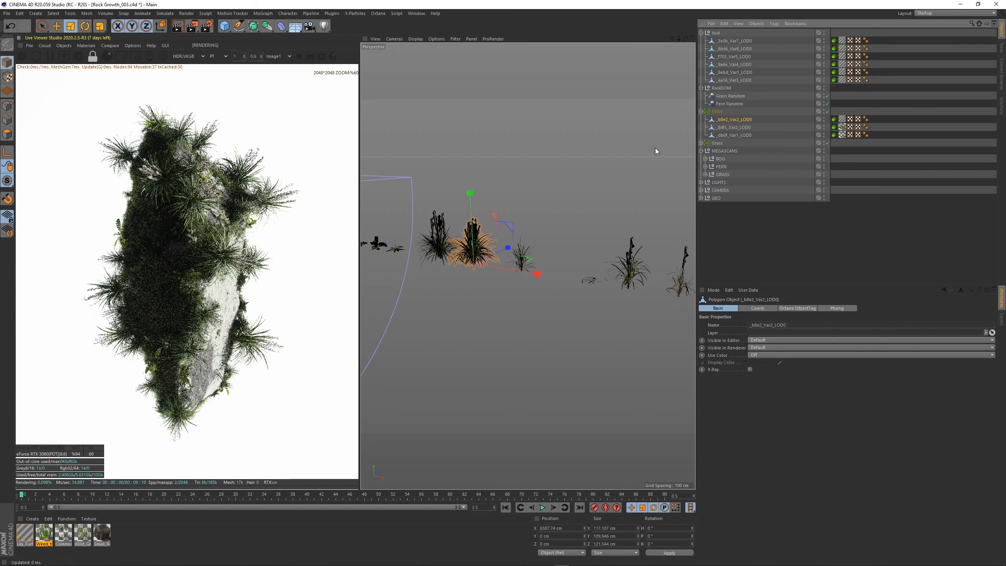
{"action": "left_click_drag", "start_coordinate": [657, 150], "coordinate": [421, 158]}
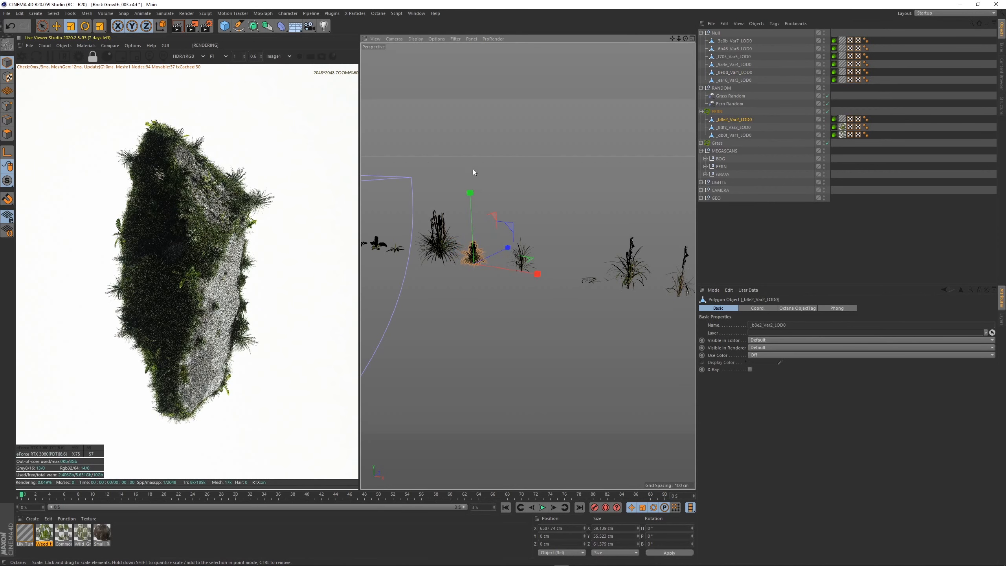
{"action": "left_click_drag", "start_coordinate": [573, 170], "coordinate": [561, 187]}
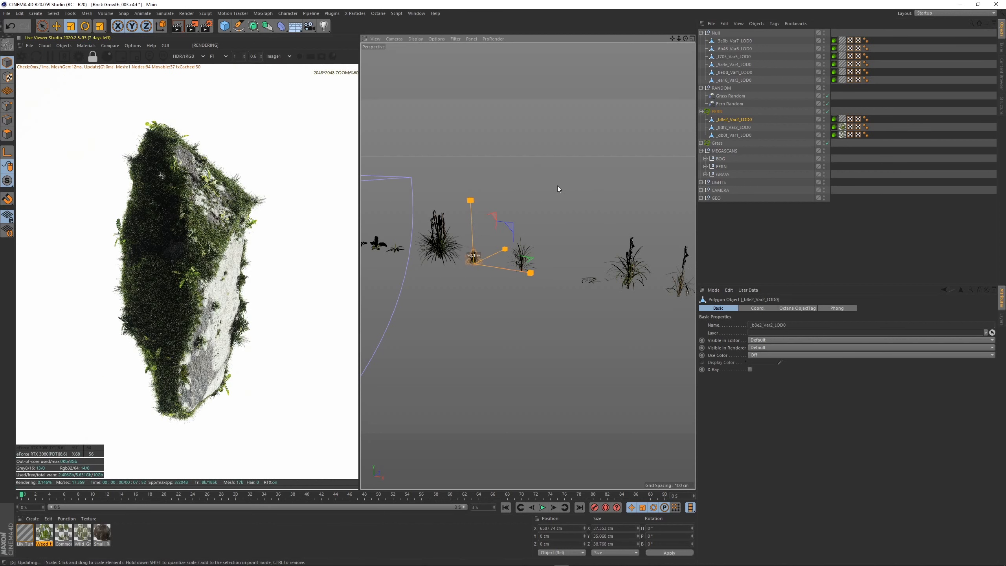
Insert a ColorCorrection node between the Albedo texture and the Multiply node in the Lily_Turf material.
{"action": "left_click", "coordinate": [24, 533]}
{"action": "left_click", "coordinate": [86, 45]}
{"action": "left_click", "coordinate": [97, 62]}
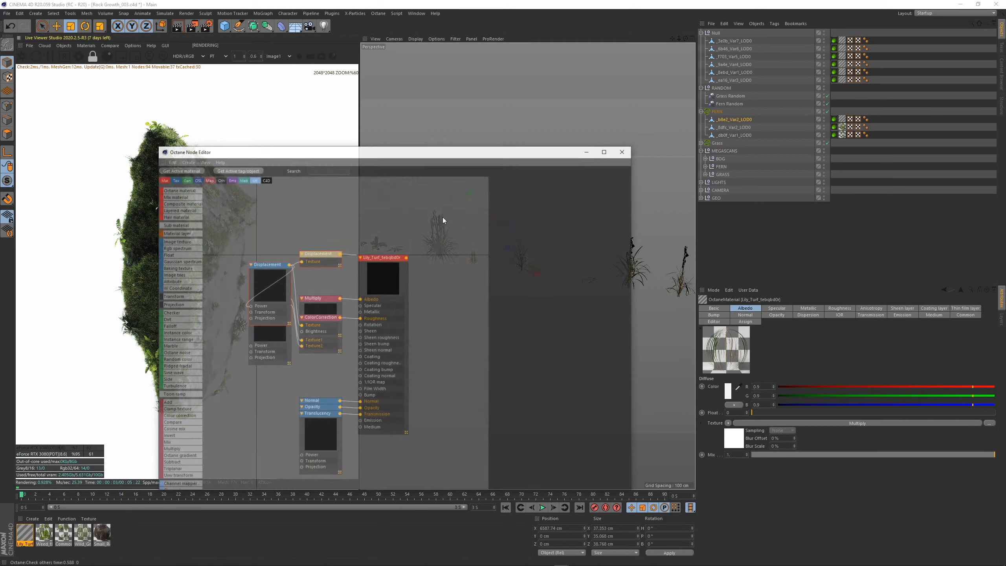
{"action": "left_click_drag", "start_coordinate": [345, 147], "coordinate": [663, 88]}
{"action": "left_click_drag", "start_coordinate": [634, 243], "coordinate": [530, 360]}
{"action": "left_click_drag", "start_coordinate": [573, 228], "coordinate": [489, 308]}
{"action": "left_click_drag", "start_coordinate": [592, 221], "coordinate": [500, 289]}
{"action": "left_click_drag", "start_coordinate": [597, 242], "coordinate": [528, 200]}
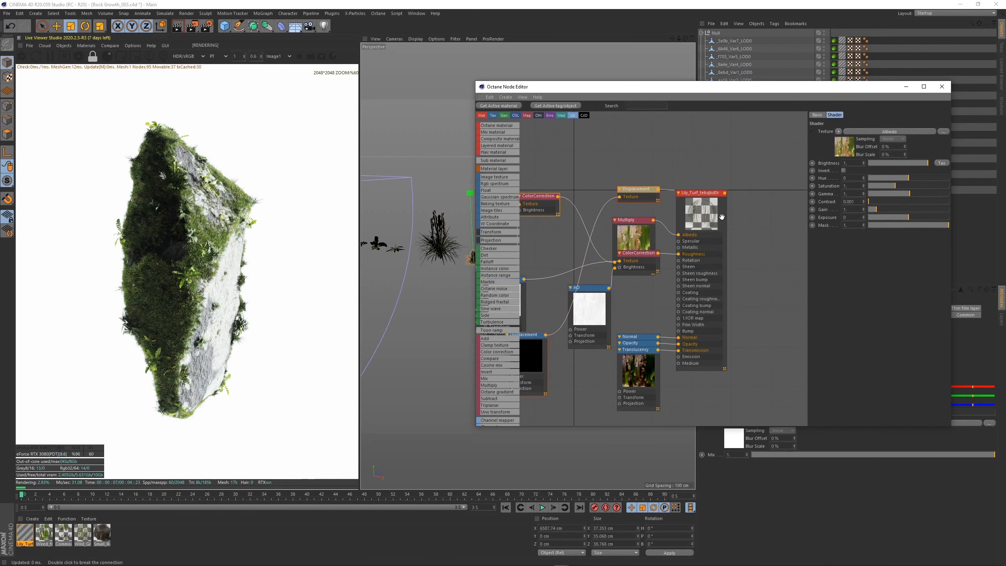
Set the saturation of the Albedo color correction to about 1.26 and close the node editor.
{"action": "left_click_drag", "start_coordinate": [896, 185], "coordinate": [907, 186]}
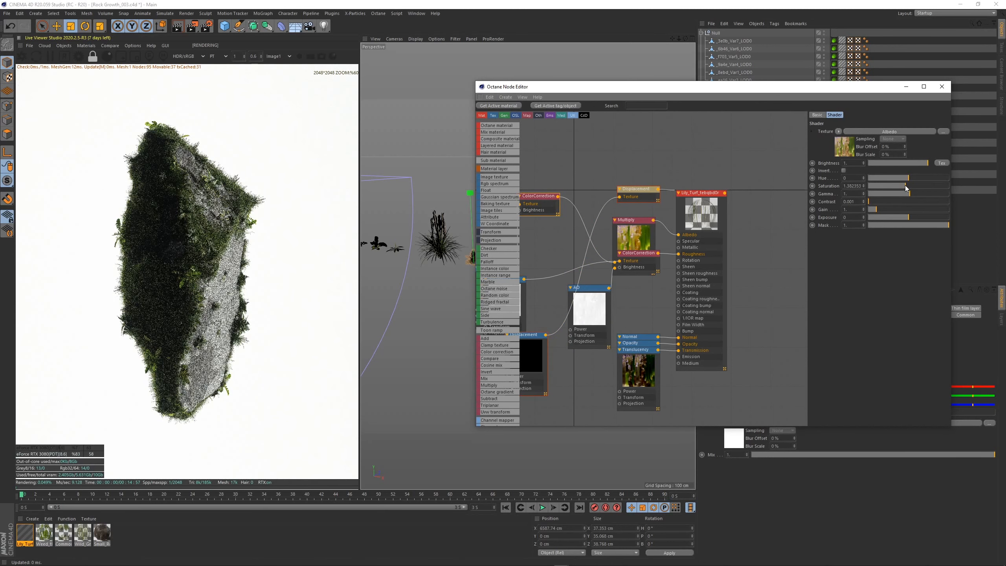
{"action": "left_click_drag", "start_coordinate": [907, 186], "coordinate": [902, 187]}
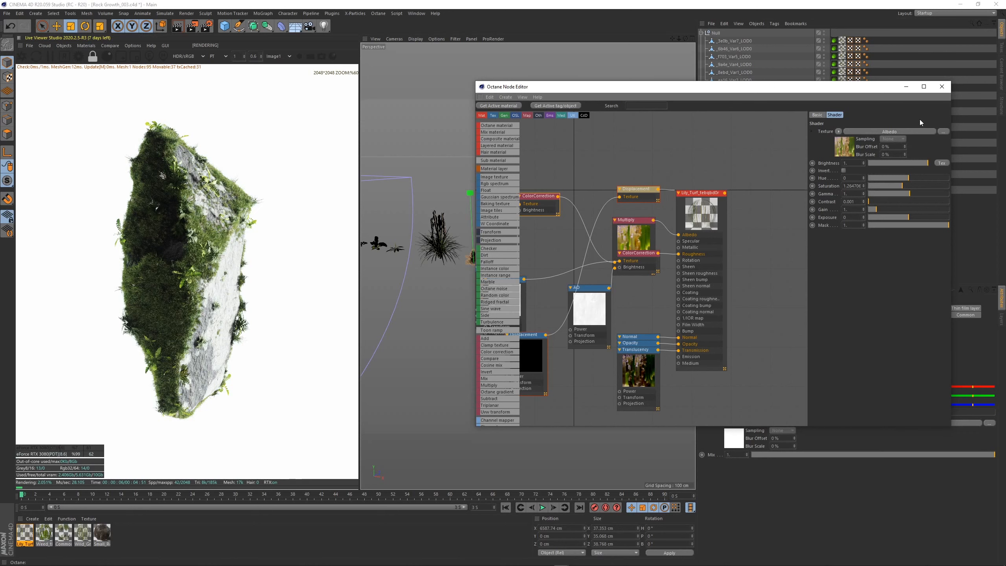
{"action": "left_click", "coordinate": [942, 87]}
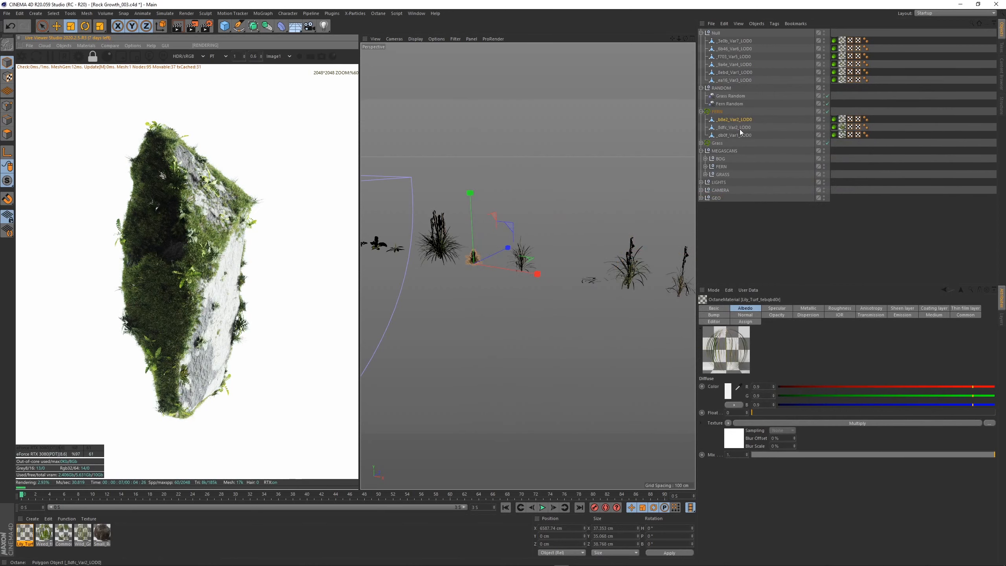
Try the Var1 Lilyturf mesh in the FERN scatter, scaled uniformly to about 34.1 cm along X, and return it to its null.
{"action": "left_click", "coordinate": [447, 244]}
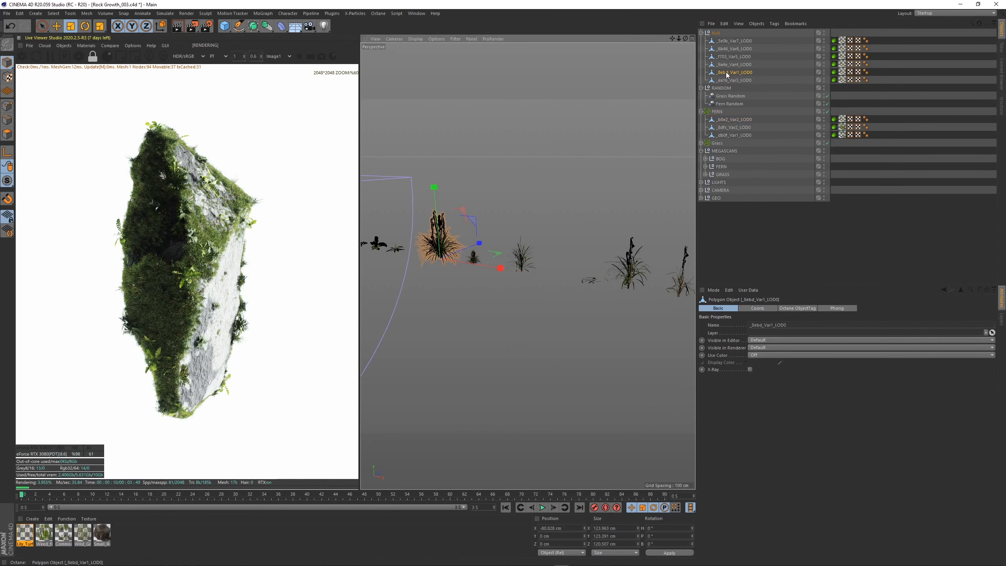
{"action": "left_click_drag", "start_coordinate": [727, 75], "coordinate": [717, 111]}
{"action": "key", "text": "t"}
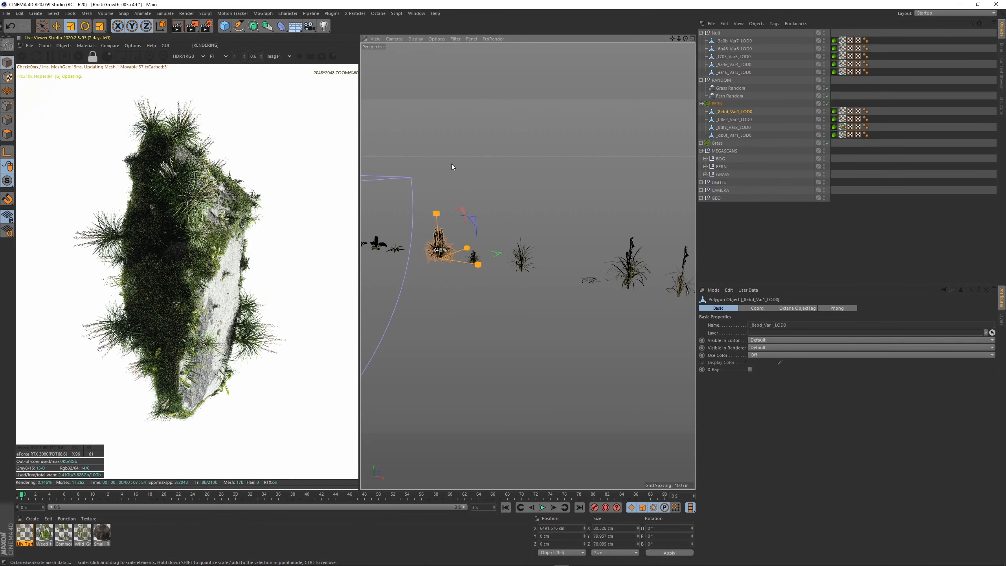
{"action": "left_click_drag", "start_coordinate": [452, 164], "coordinate": [471, 199]}
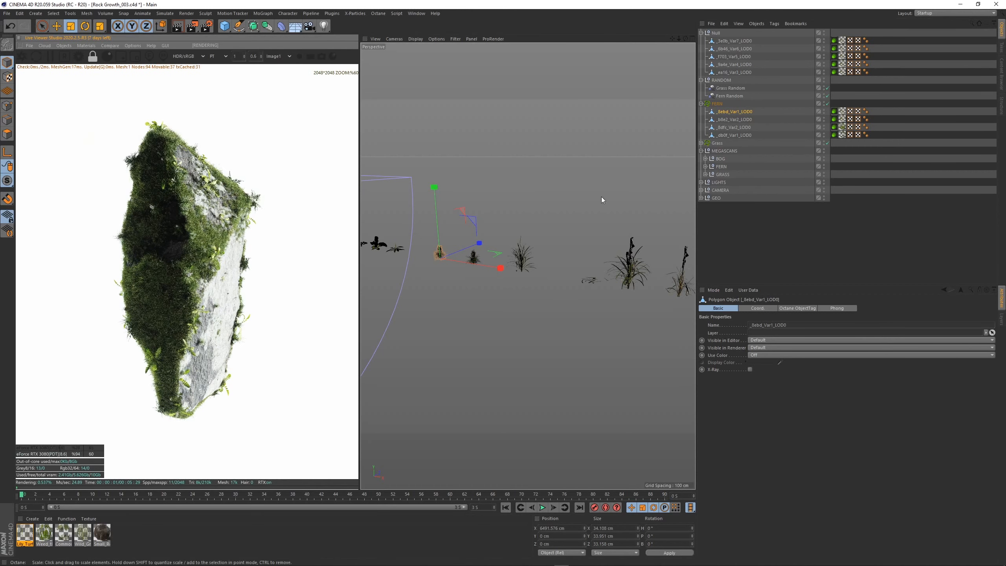
{"action": "left_click_drag", "start_coordinate": [735, 111], "coordinate": [733, 76]}
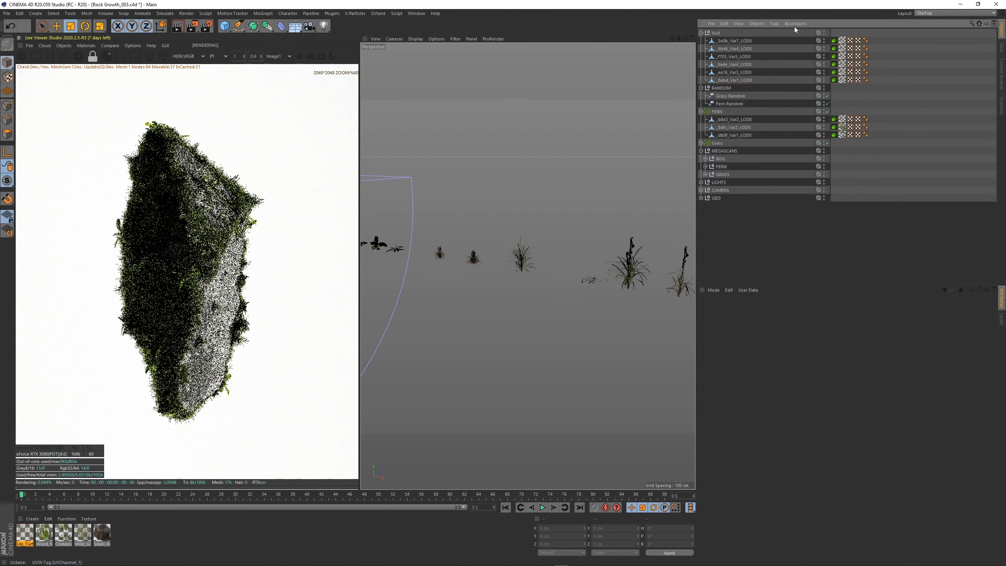
Delete the null holding the unused Lilyturf meshes.
{"action": "left_click", "coordinate": [701, 33]}
{"action": "left_click", "coordinate": [717, 33]}
{"action": "key", "text": "Delete"}
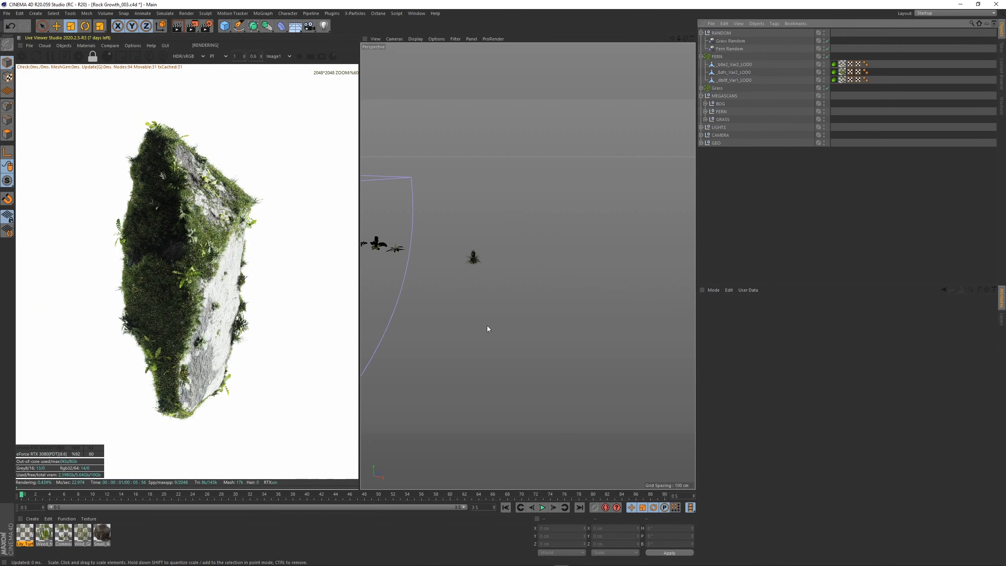
{"action": "key", "text": "ctrl+shift+z"}
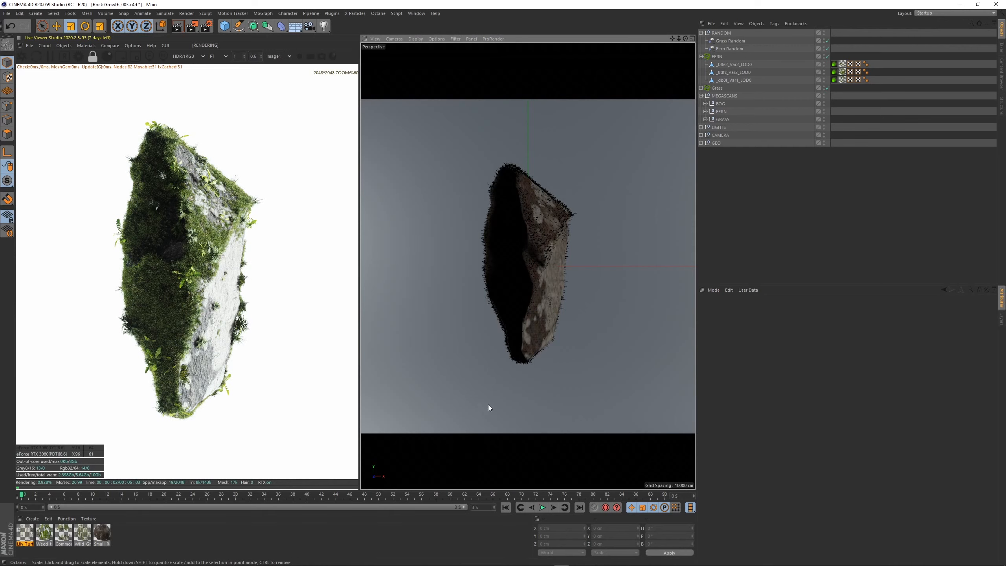
Switch to Quixel Bridge, export the Crownbeard 3D plant to Cinema 4D, and return to the scene.
{"action": "left_click", "coordinate": [576, 562]}
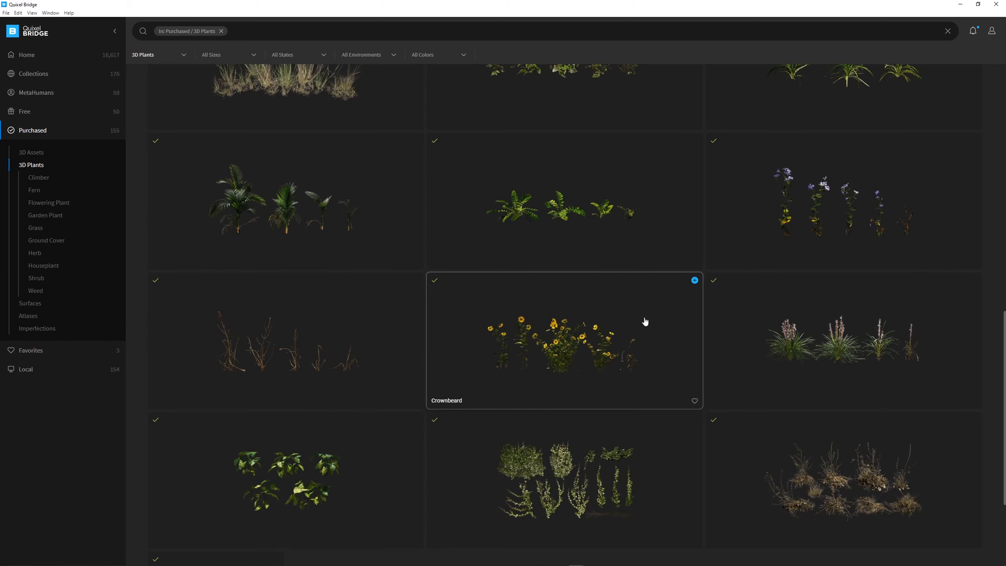
{"action": "left_click", "coordinate": [694, 282]}
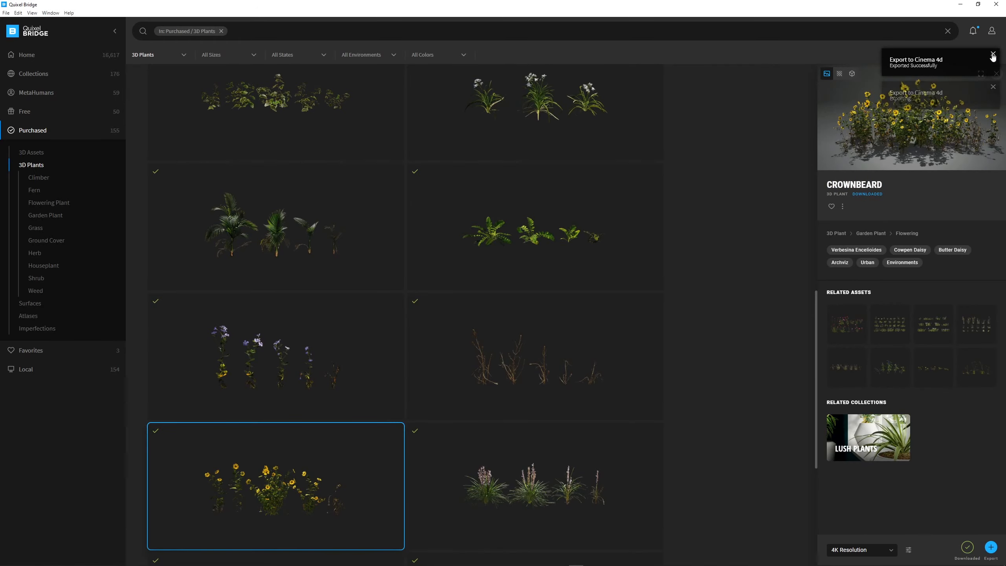
{"action": "left_click", "coordinate": [994, 74]}
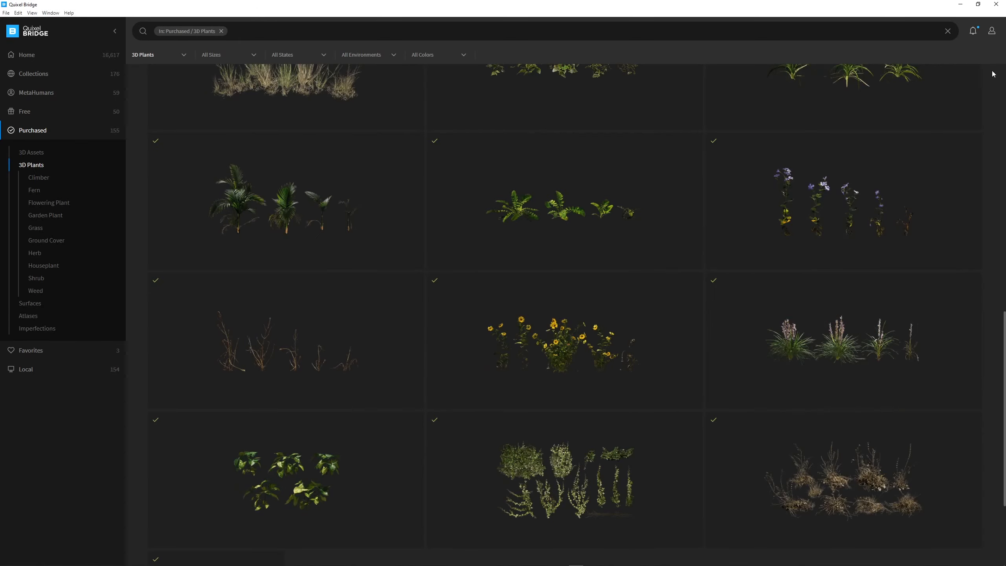
{"action": "left_click", "coordinate": [957, 2]}
{"action": "left_click", "coordinate": [908, 123]}
Move all eight Crownbeard meshes away from the rock to about 6210 cm along X.
{"action": "left_click", "coordinate": [729, 34]}
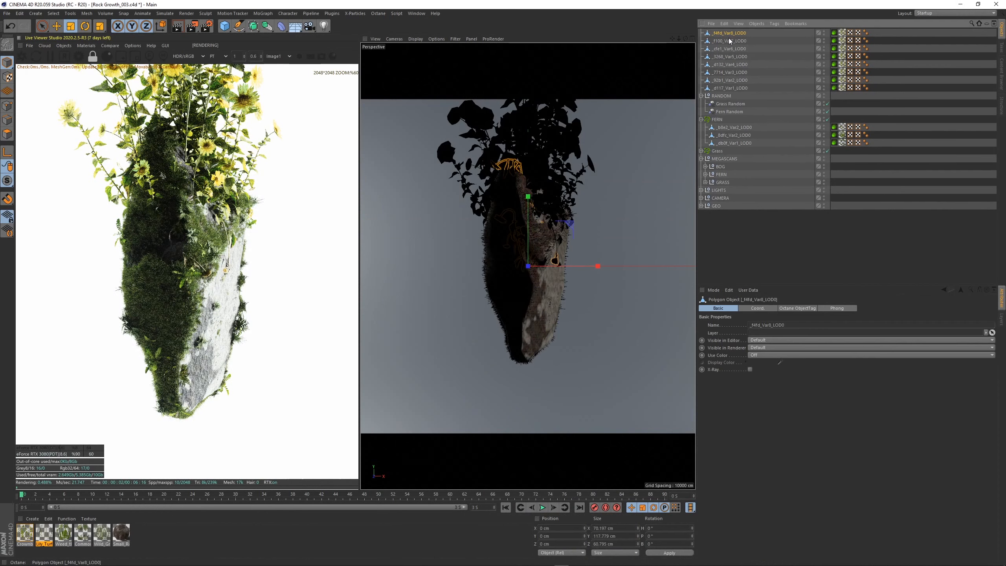
{"action": "left_click", "coordinate": [722, 89], "text": "shift"}
{"action": "key", "text": "F1"}
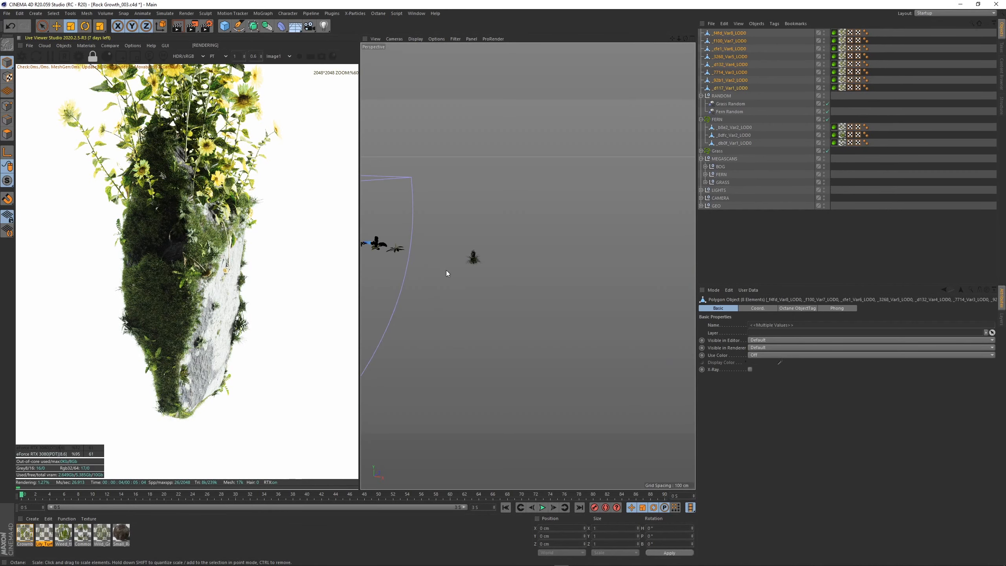
{"action": "key", "text": "e"}
{"action": "right_click_drag", "start_coordinate": [456, 238], "coordinate": [426, 279], "text": "alt"}
{"action": "middle_click_drag", "start_coordinate": [430, 246], "coordinate": [452, 237], "text": "alt"}
{"action": "right_click_drag", "start_coordinate": [471, 237], "coordinate": [416, 305], "text": "alt"}
{"action": "middle_click_drag", "start_coordinate": [409, 246], "coordinate": [444, 253], "text": "alt"}
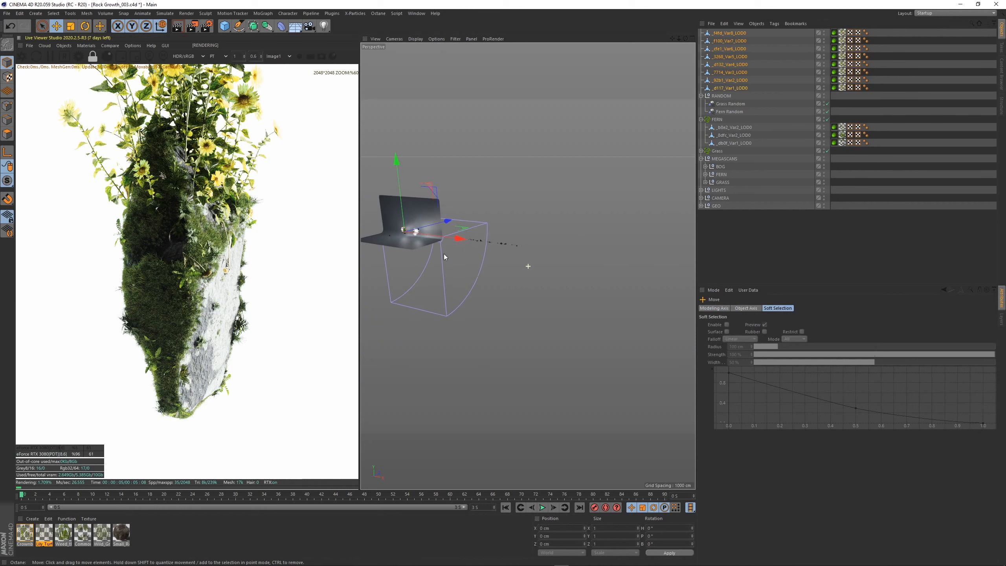
{"action": "left_click_drag", "start_coordinate": [456, 241], "coordinate": [560, 252]}
{"action": "right_click_drag", "start_coordinate": [390, 253], "coordinate": [431, 225], "text": "alt"}
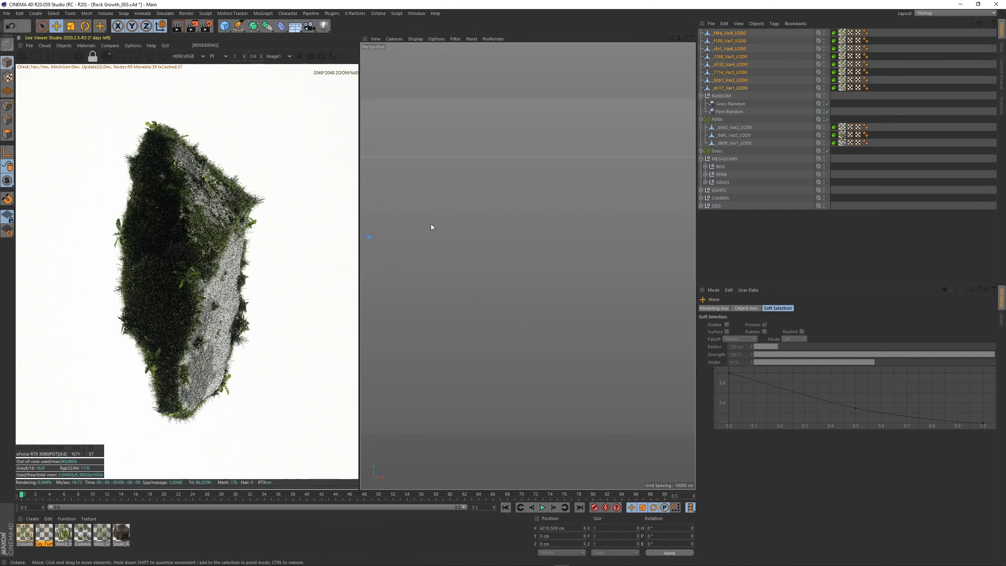
{"action": "right_click_drag", "start_coordinate": [431, 267], "coordinate": [508, 200], "text": "alt"}
{"action": "middle_click_drag", "start_coordinate": [450, 253], "coordinate": [528, 265], "text": "alt"}
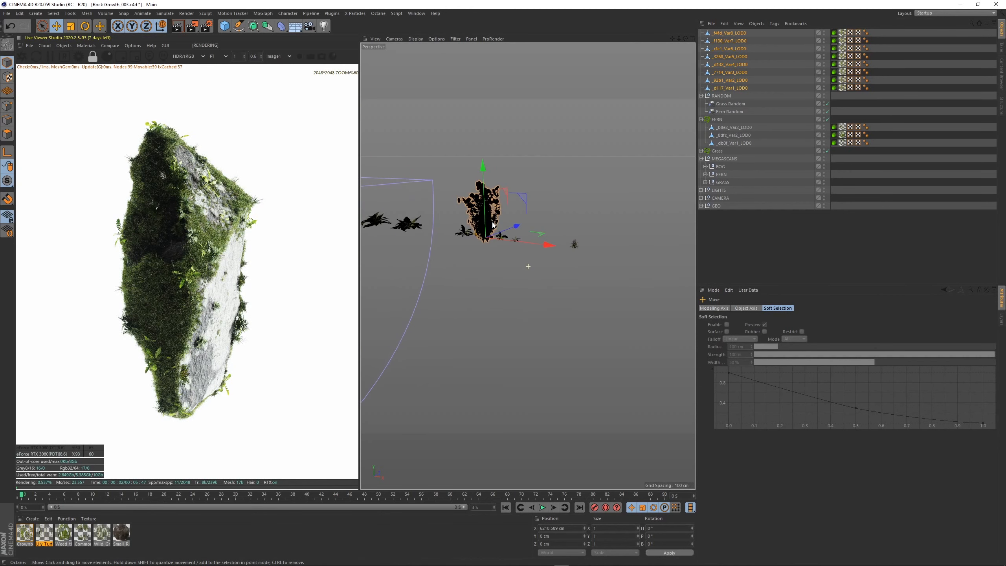
Move the Crownbeard meshes past the Lilyturf plant to about 6707 cm along X.
{"action": "left_click", "coordinate": [733, 89]}
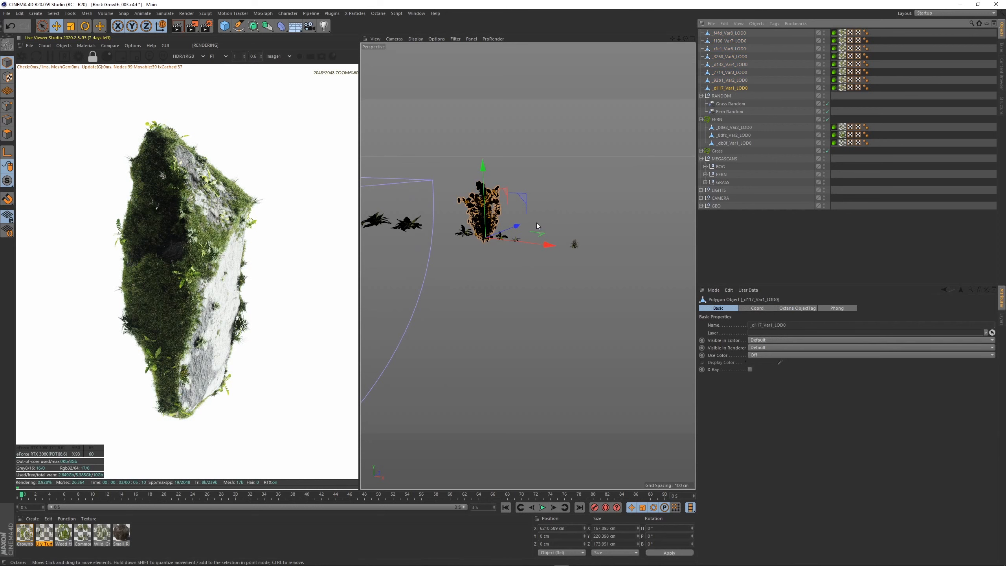
{"action": "left_click", "coordinate": [723, 35], "text": "shift"}
{"action": "left_click_drag", "start_coordinate": [513, 245], "coordinate": [634, 256]}
{"action": "middle_click_drag", "start_coordinate": [585, 240], "coordinate": [523, 261], "text": "alt"}
{"action": "left_click", "coordinate": [887, 95]}
Try the Var4 Crownbeard mesh in the FERN scatter, scale it uniformly to about 18.6 cm along X, and take it back out.
{"action": "left_click", "coordinate": [740, 64]}
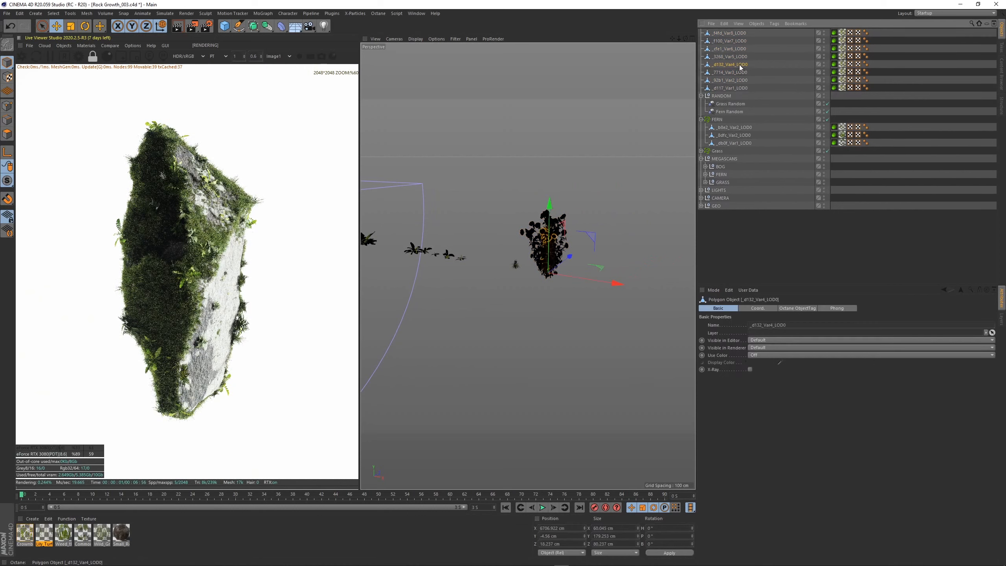
{"action": "scroll", "coordinate": [555, 243], "scroll_direction": "up", "scroll_amount": 6}
{"action": "left_click_drag", "start_coordinate": [724, 66], "coordinate": [730, 126]}
{"action": "key", "text": "t"}
{"action": "left_click_drag", "start_coordinate": [612, 165], "coordinate": [430, 194]}
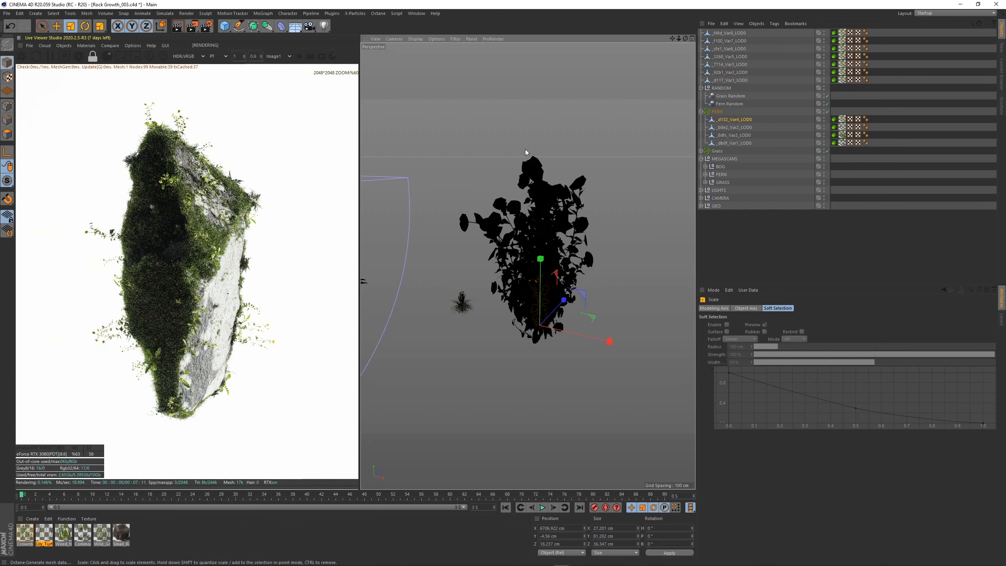
{"action": "left_click_drag", "start_coordinate": [525, 149], "coordinate": [455, 166]}
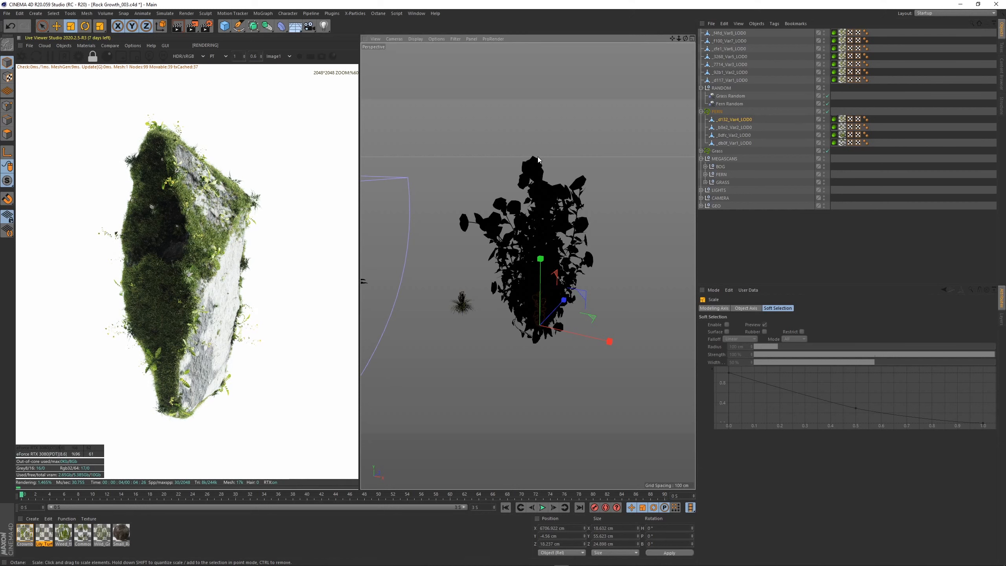
{"action": "left_click_drag", "start_coordinate": [735, 118], "coordinate": [728, 85]}
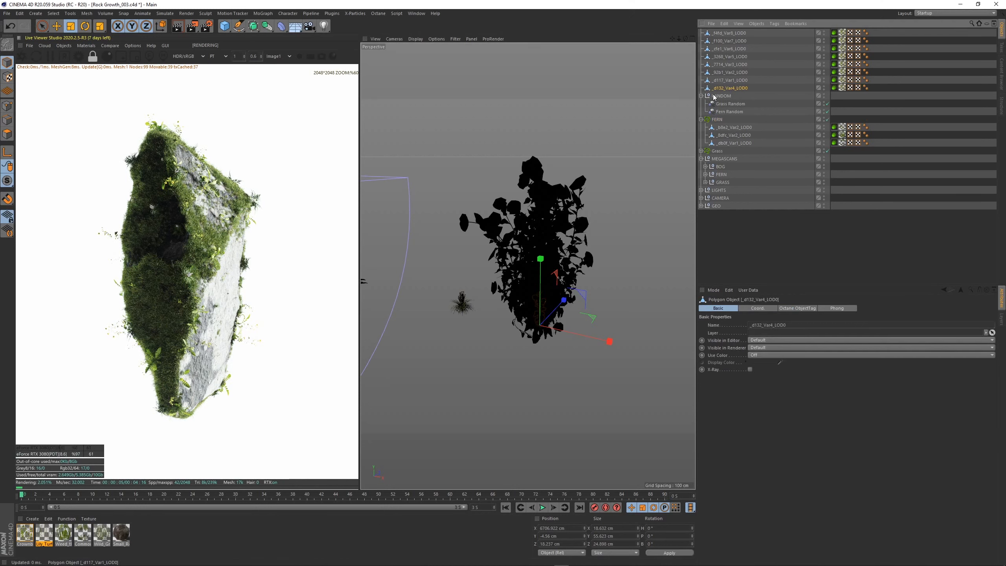
Duplicate the FERN scatter object and rename the copy FLOWER.
{"action": "left_click", "coordinate": [701, 119]}
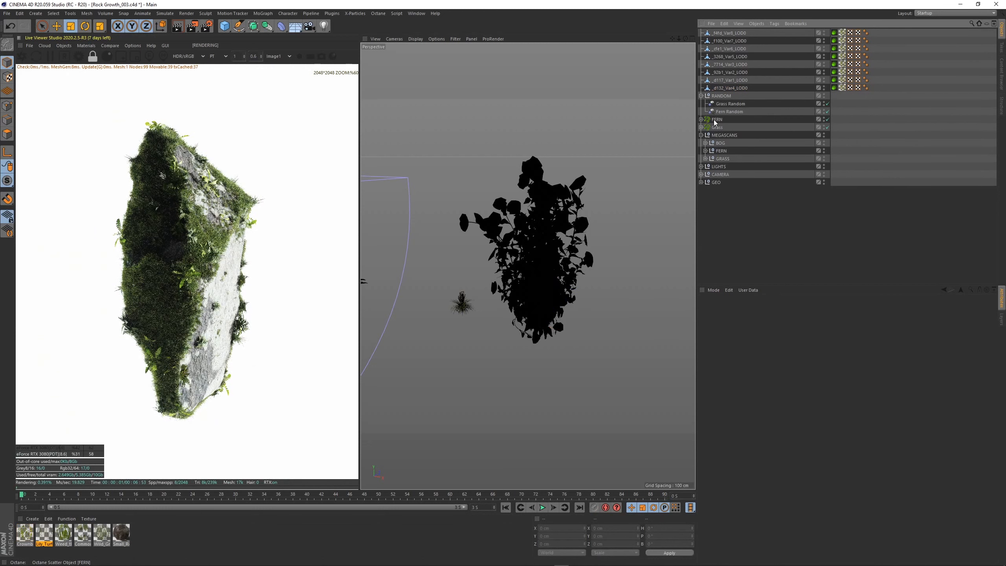
{"action": "left_click_drag", "start_coordinate": [717, 120], "coordinate": [720, 116], "text": "ctrl"}
{"action": "double_click", "coordinate": [719, 120]}
{"action": "type", "text": "FLOWER"}
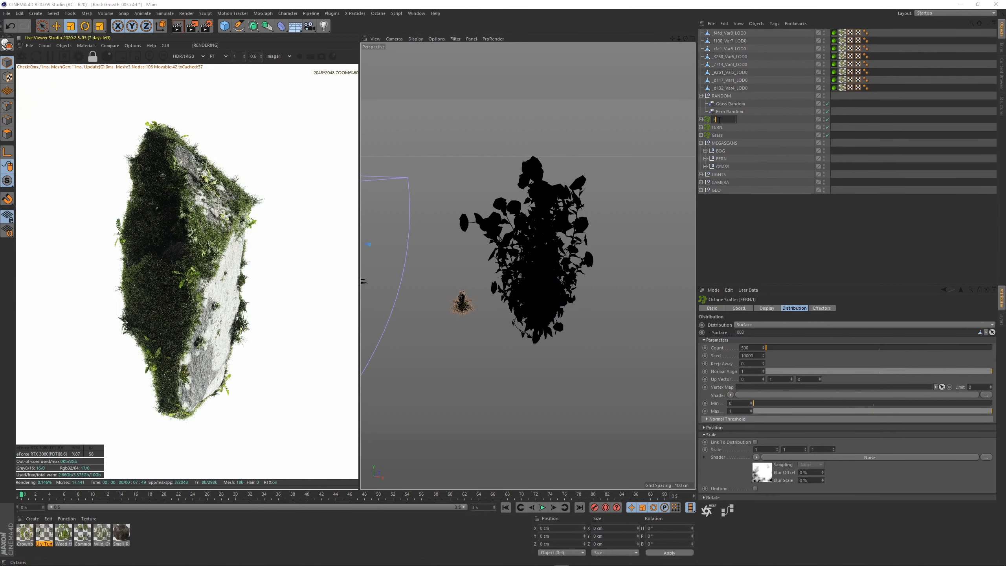
{"action": "key", "text": "Return"}
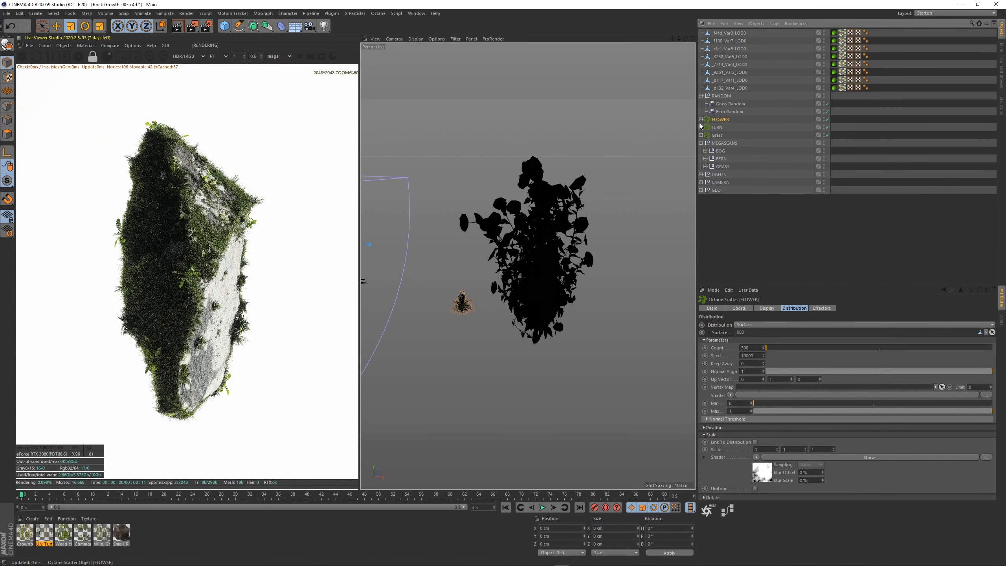
Delete the copied plant meshes inside the FLOWER scatter and disable the scatter.
{"action": "left_click", "coordinate": [701, 120]}
{"action": "left_click", "coordinate": [701, 151]}
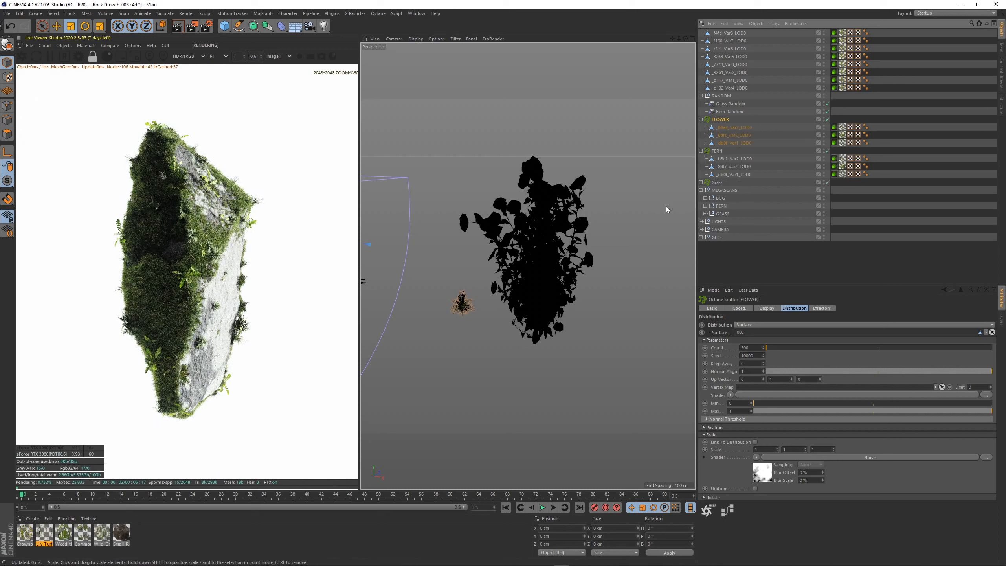
{"action": "scroll", "coordinate": [149, 278], "scroll_direction": "up", "scroll_amount": 3}
{"action": "scroll", "coordinate": [181, 237], "scroll_direction": "down", "scroll_amount": 1}
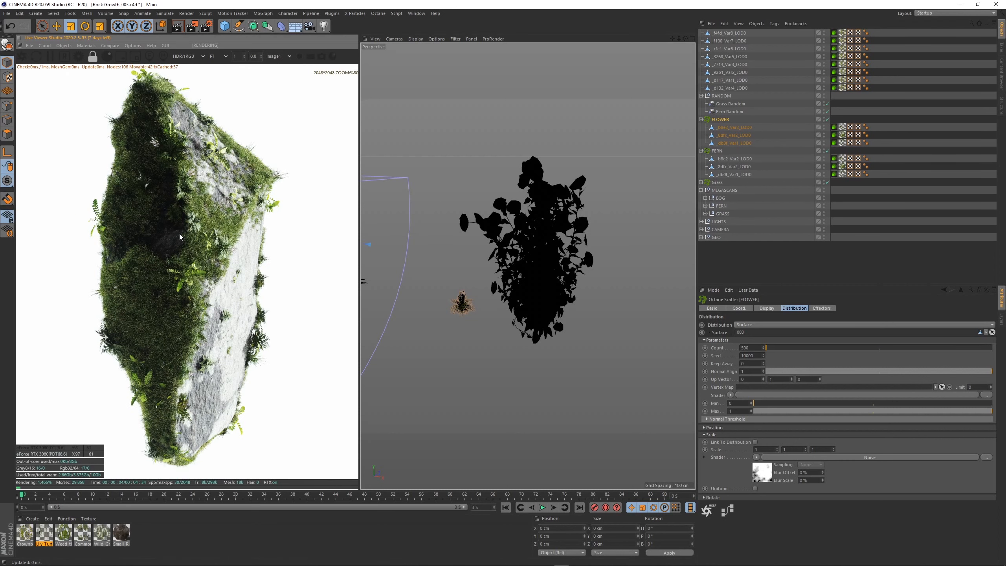
{"action": "key", "text": "Delete"}
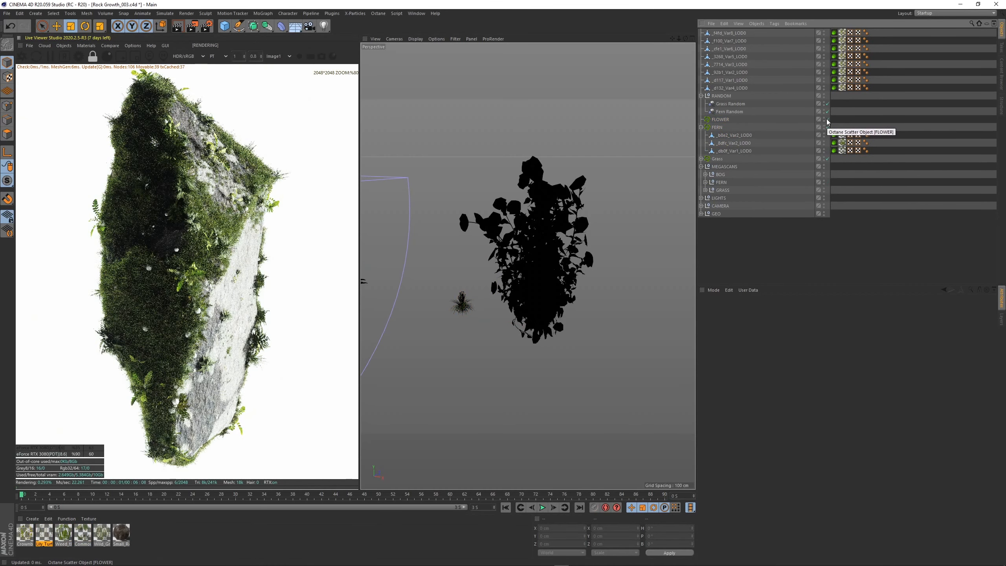
{"action": "left_click", "coordinate": [828, 119]}
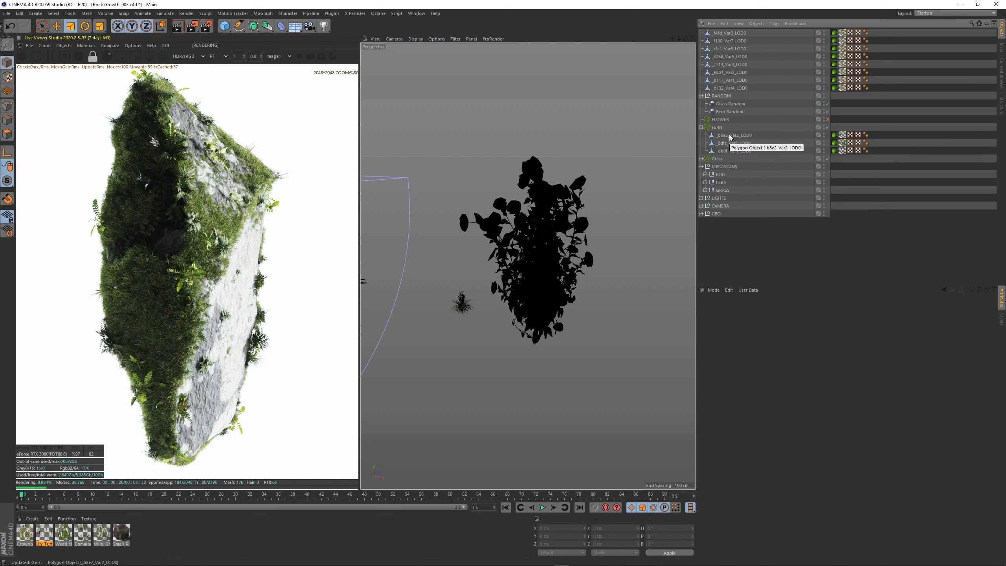
Put the Var2 Lilyturf and Var4 Crownbeard meshes into the enabled FLOWER scatter and set its count to 1500.
{"action": "left_click_drag", "start_coordinate": [725, 125], "coordinate": [721, 120]}
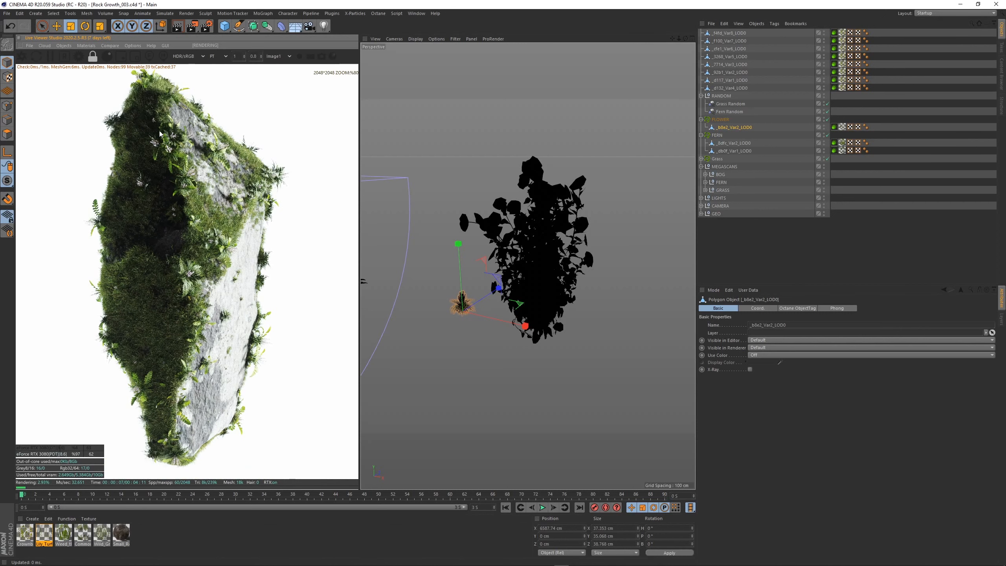
{"action": "scroll", "coordinate": [160, 134], "scroll_direction": "down", "scroll_amount": 2}
{"action": "left_click", "coordinate": [912, 113]}
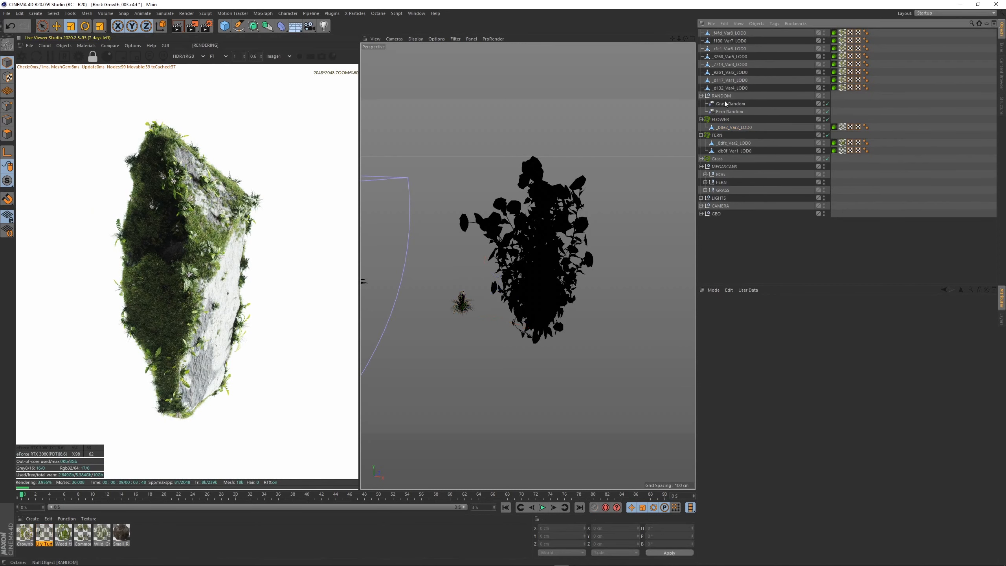
{"action": "left_click", "coordinate": [719, 91]}
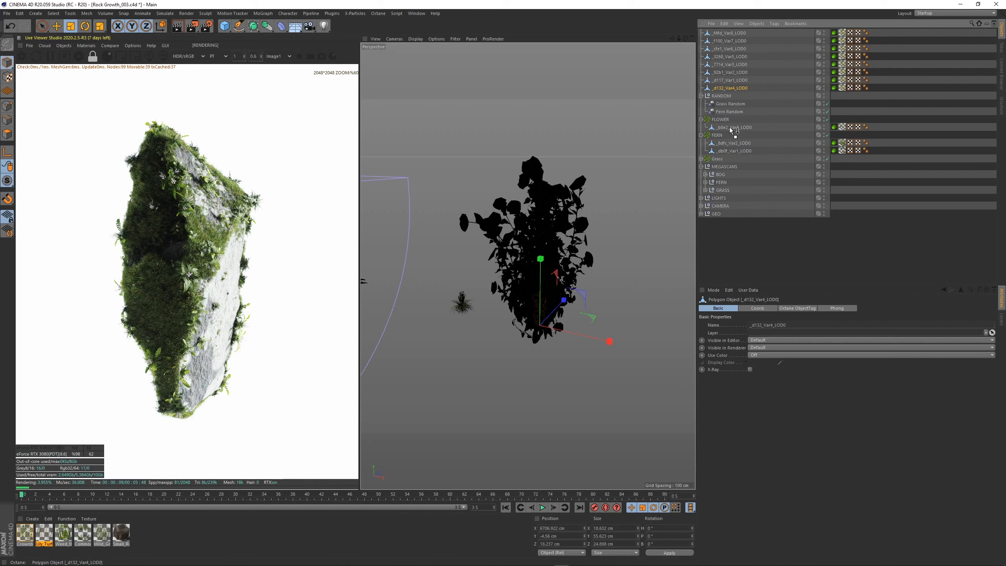
{"action": "left_click_drag", "start_coordinate": [730, 128], "coordinate": [730, 129]}
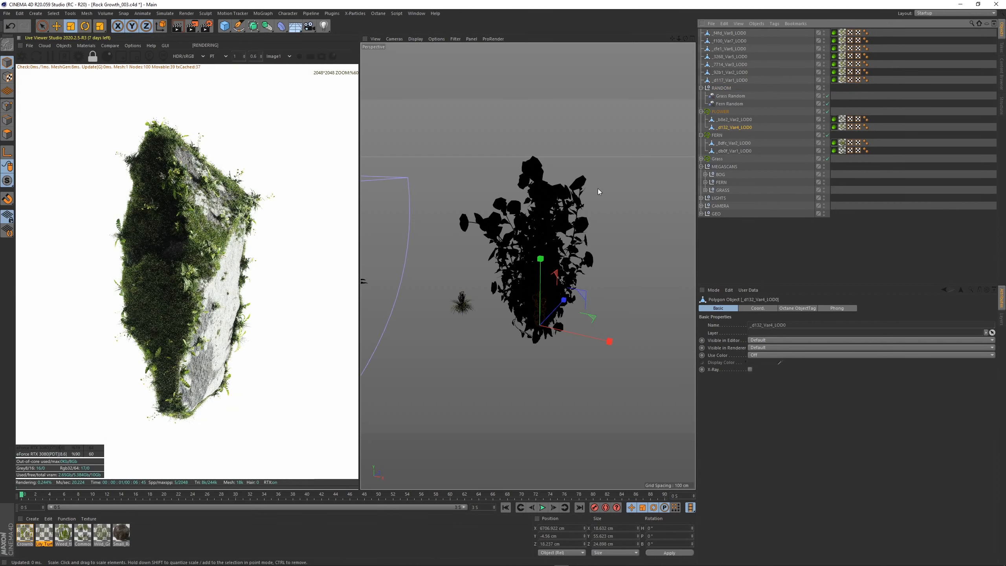
{"action": "left_click", "coordinate": [721, 111]}
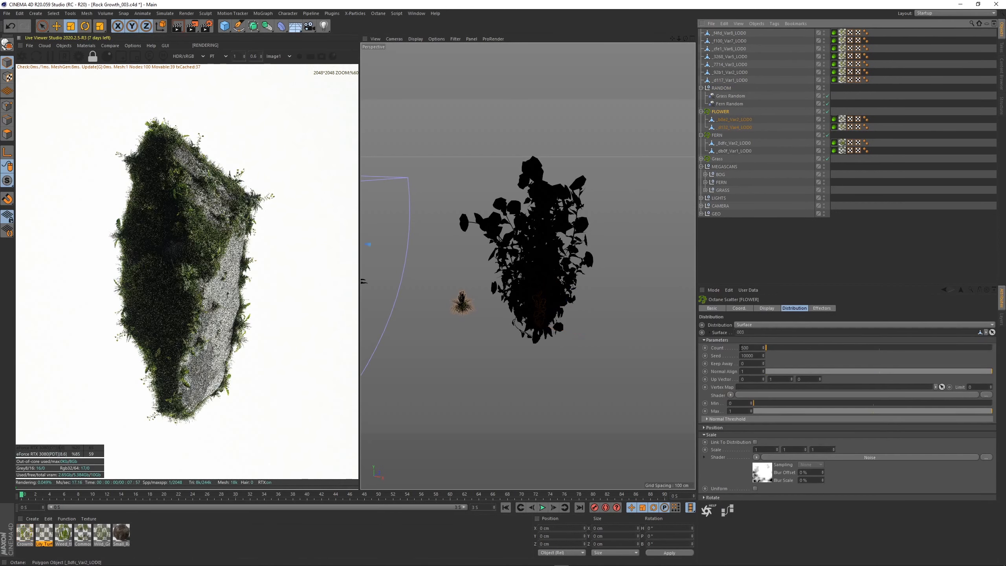
{"action": "left_click", "coordinate": [742, 348]}
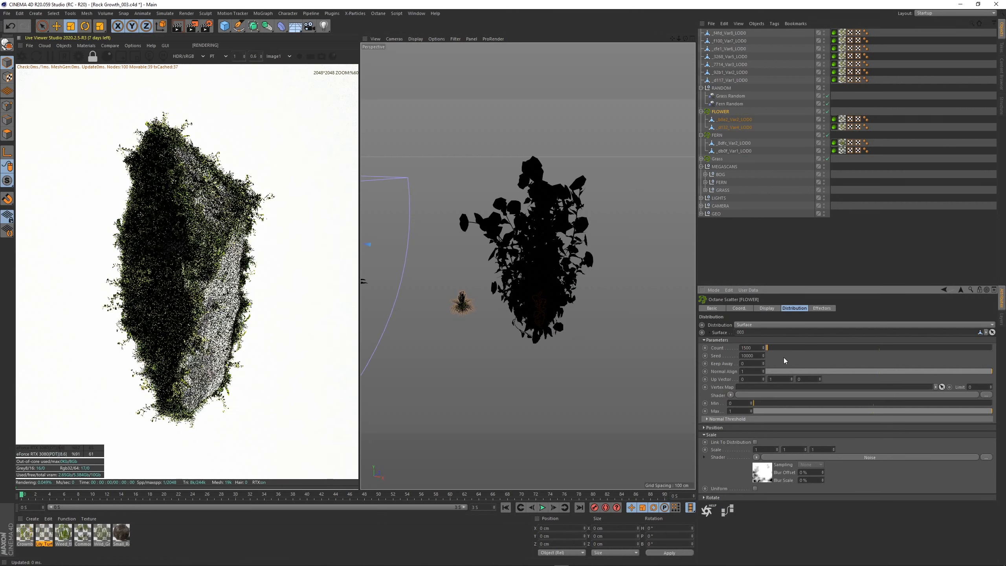
Rescale the Var4 Crownbeard mesh uniformly and enlarge the Var2 Lilyturf mesh to about 43.4 cm along X in the FLOWER scatter.
{"action": "left_click", "coordinate": [729, 121]}
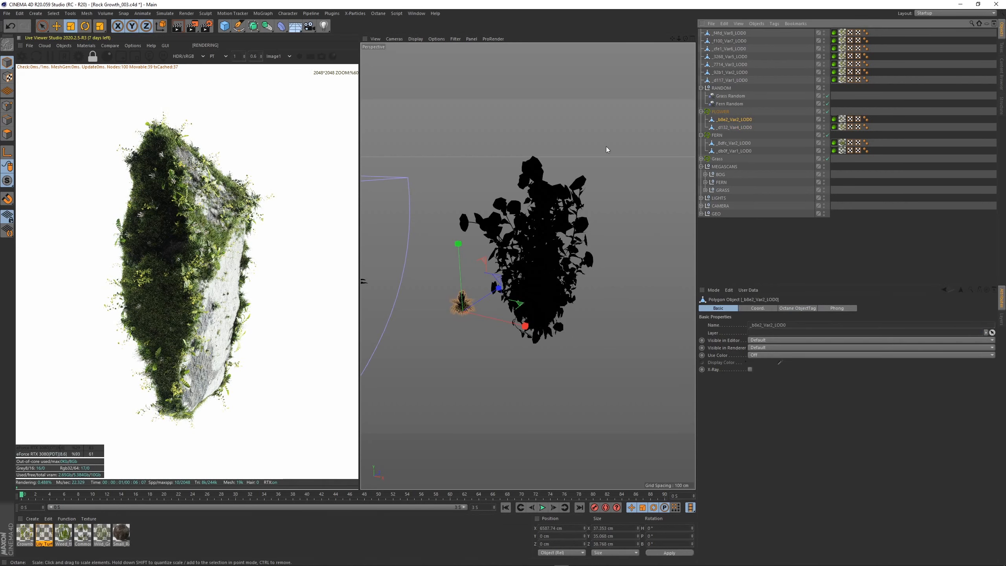
{"action": "left_click", "coordinate": [735, 128]}
{"action": "left_click_drag", "start_coordinate": [597, 143], "coordinate": [658, 136]}
{"action": "left_click", "coordinate": [722, 121]}
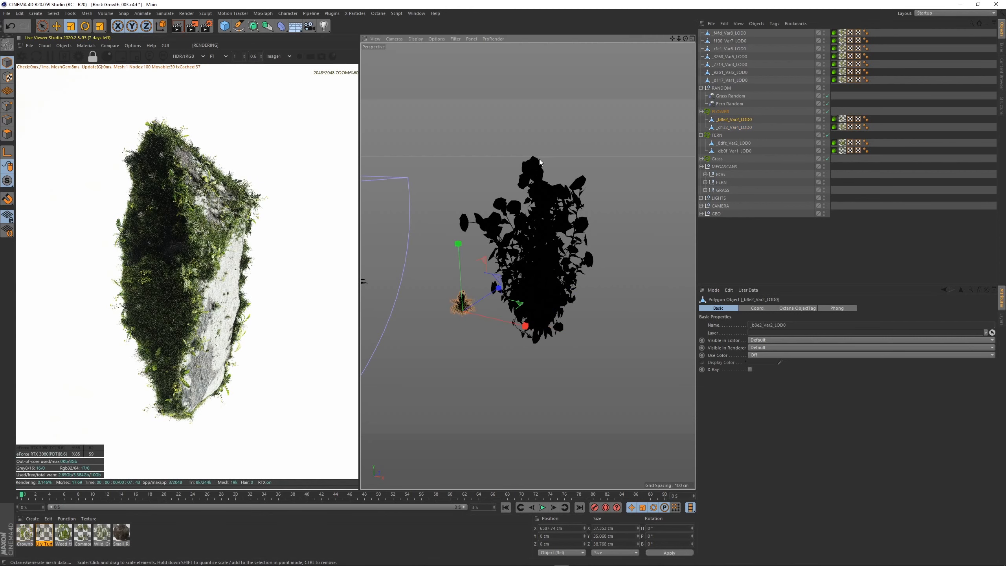
{"action": "left_click_drag", "start_coordinate": [541, 162], "coordinate": [579, 149]}
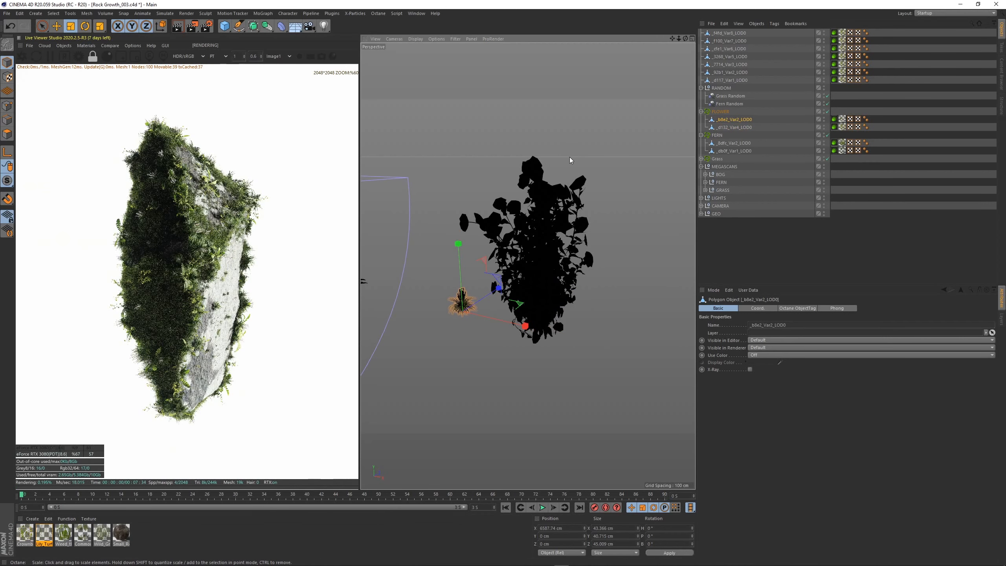
Shrink the Var2 Lilyturf mesh in the FLOWER scatter uniformly to about 36.8 cm along X.
{"action": "scroll", "coordinate": [217, 252], "scroll_direction": "down", "scroll_amount": 2}
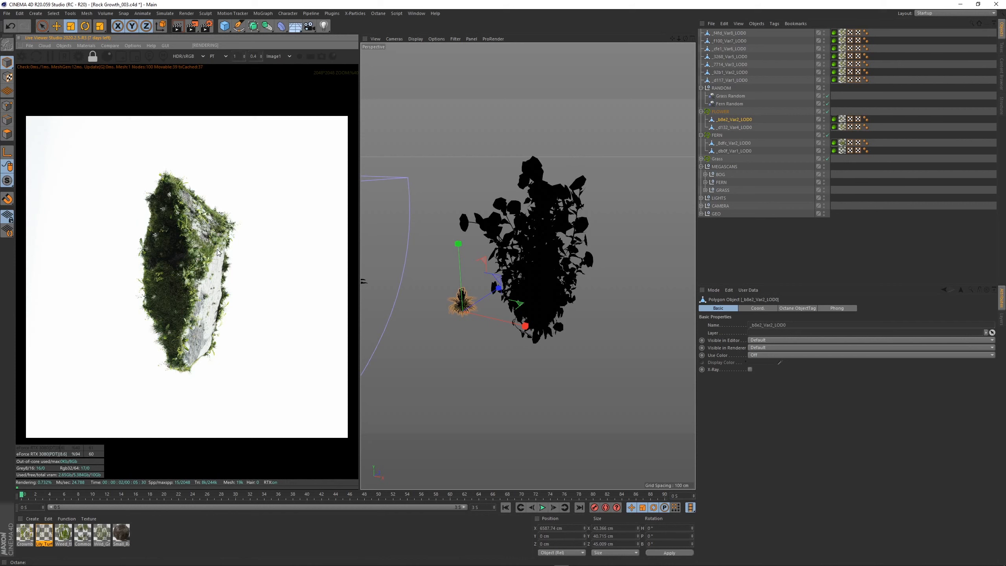
{"action": "scroll", "coordinate": [218, 252], "scroll_direction": "up", "scroll_amount": 6}
{"action": "scroll", "coordinate": [217, 252], "scroll_direction": "down", "scroll_amount": 1}
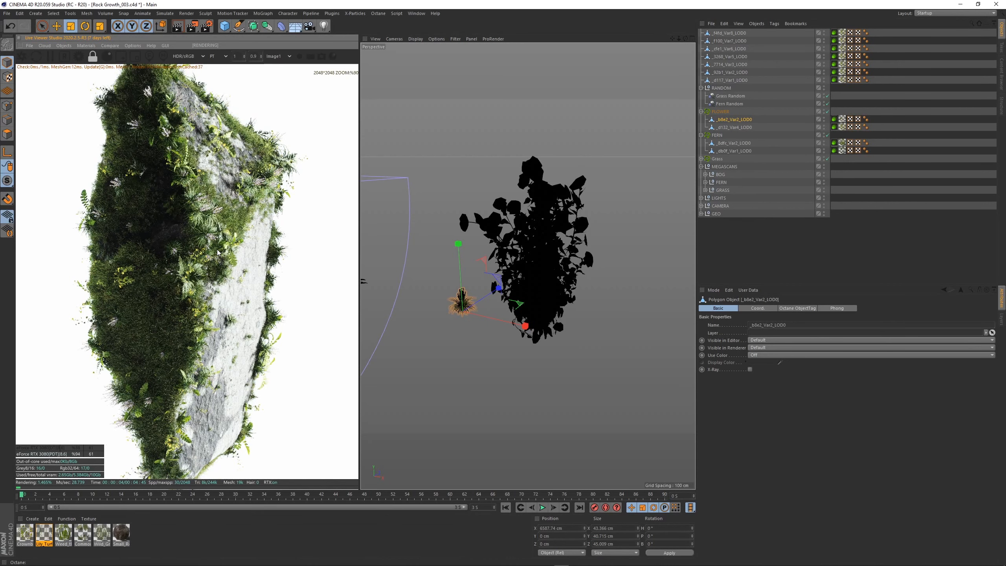
{"action": "scroll", "coordinate": [218, 252], "scroll_direction": "down", "scroll_amount": 1}
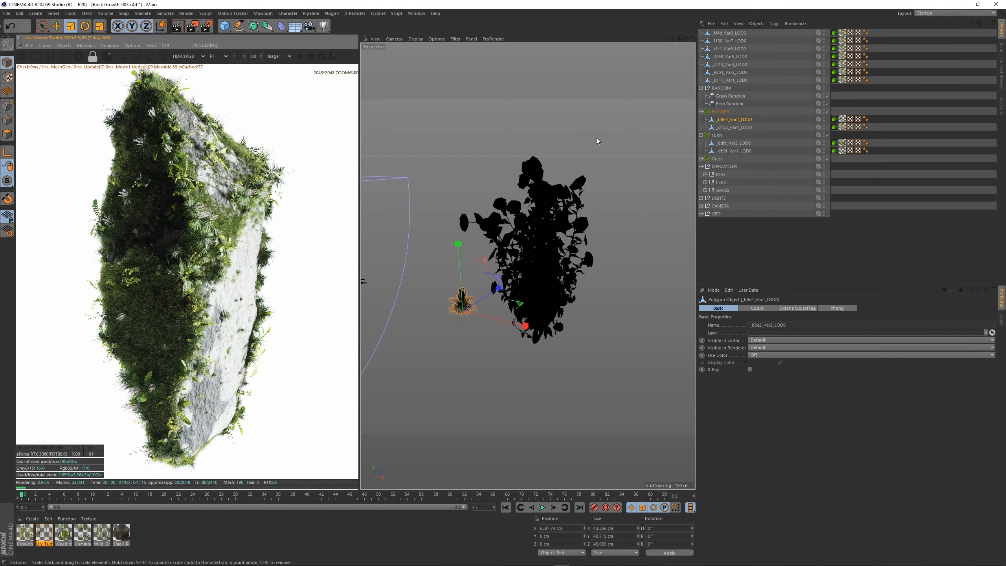
{"action": "mouse_move", "coordinate": [597, 141]}
{"action": "left_mouse_down"}
{"action": "mouse_move", "coordinate": [553, 138]}
{"action": "mouse_move", "coordinate": [590, 132]}
{"action": "left_mouse_up"}
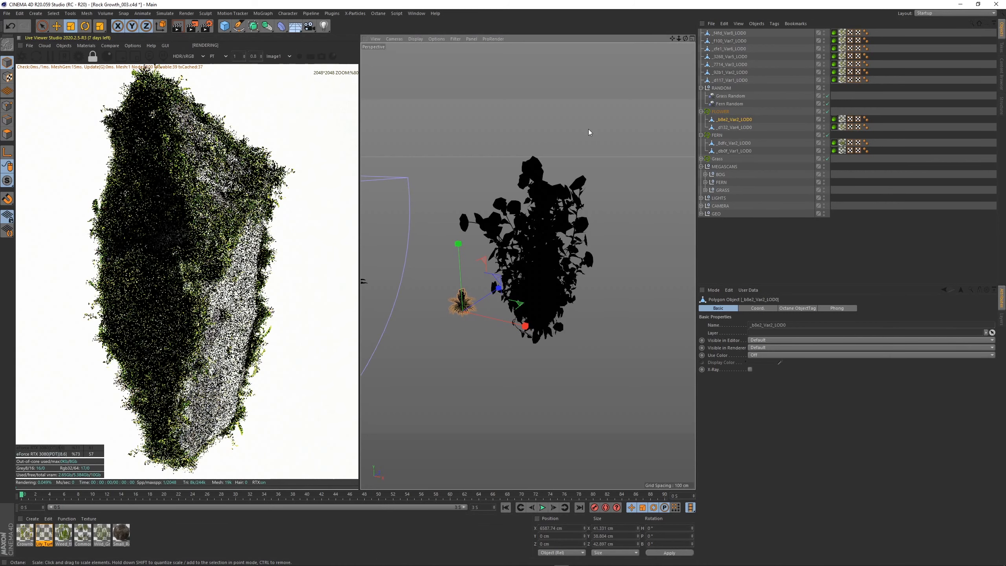
{"action": "scroll", "coordinate": [254, 265], "scroll_direction": "down", "scroll_amount": 1}
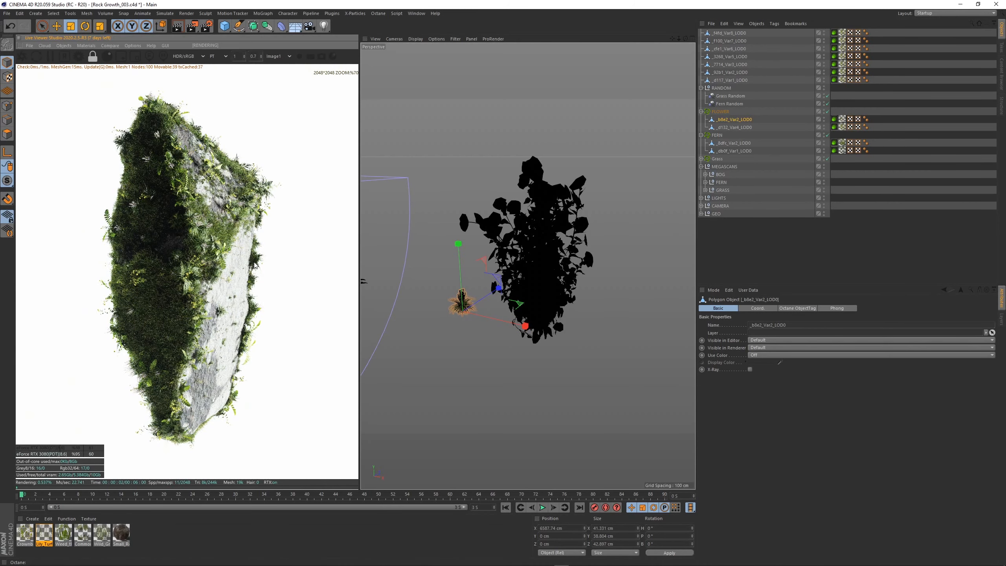
{"action": "scroll", "coordinate": [255, 264], "scroll_direction": "down", "scroll_amount": 2}
{"action": "left_click_drag", "start_coordinate": [511, 157], "coordinate": [492, 160]}
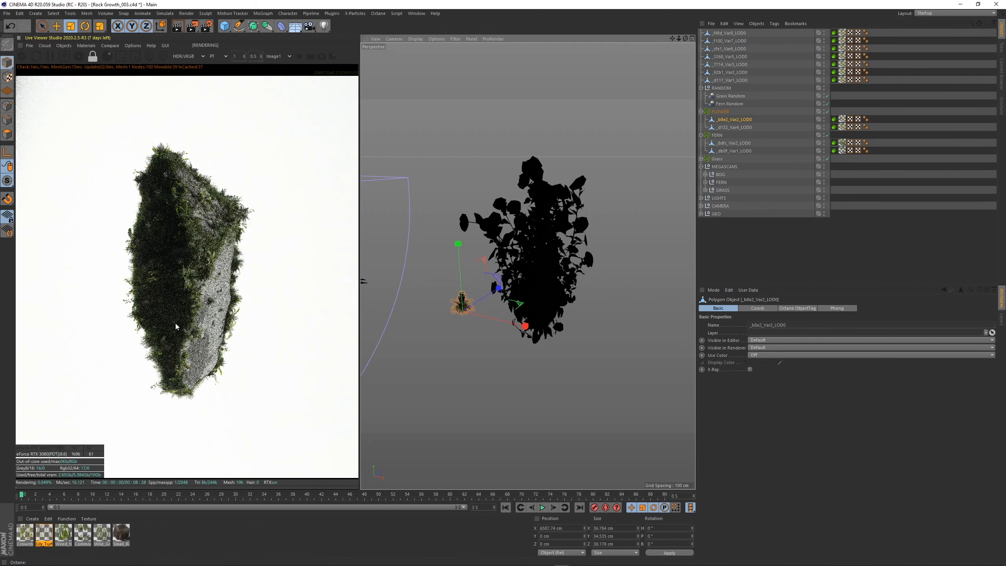
Examine the size and spread of the scattered flowers over the rock in the render preview.
{"action": "scroll", "coordinate": [175, 324], "scroll_direction": "down", "scroll_amount": 1}
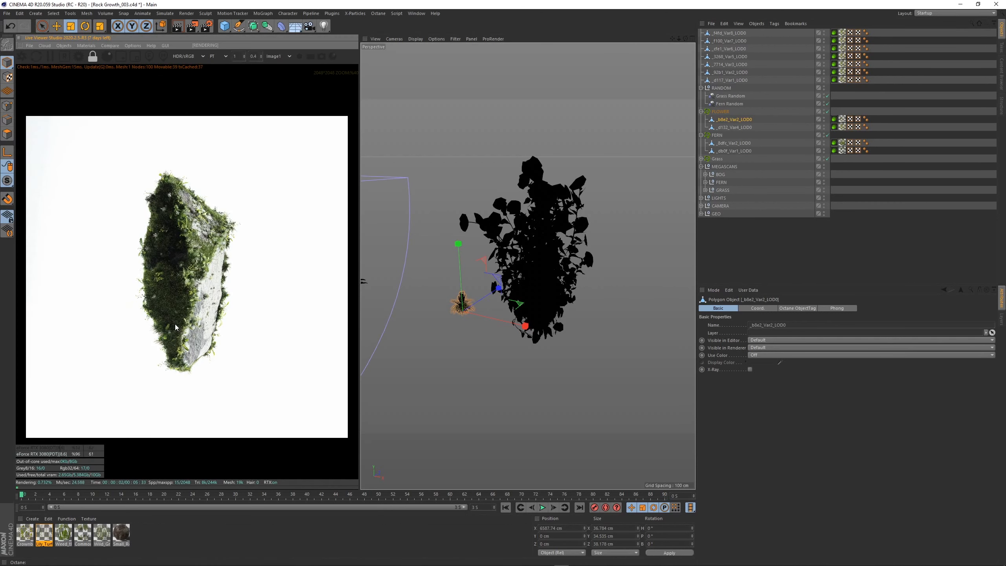
{"action": "scroll", "coordinate": [176, 328], "scroll_direction": "up", "scroll_amount": 3}
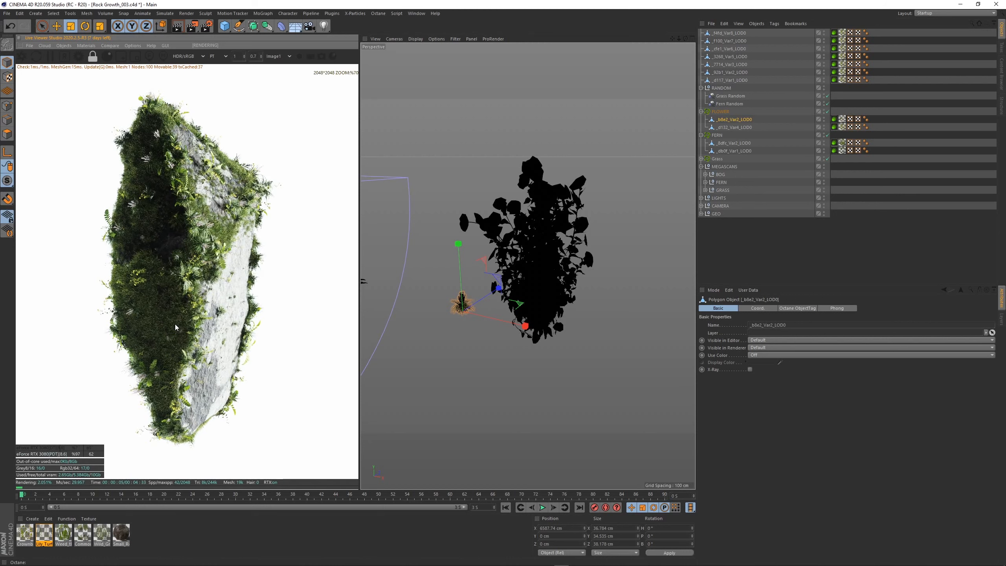
{"action": "scroll", "coordinate": [176, 327], "scroll_direction": "up", "scroll_amount": 1}
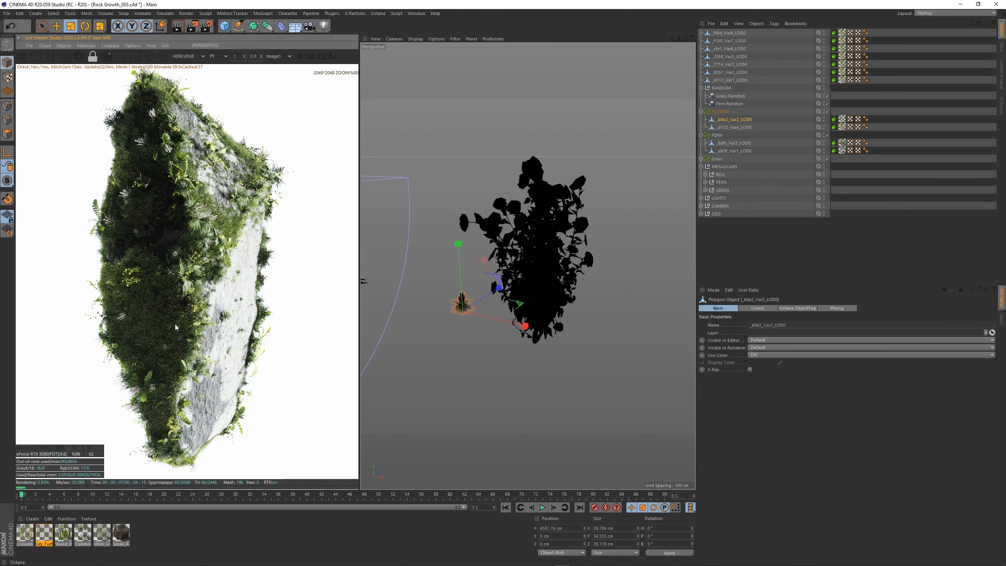
{"action": "scroll", "coordinate": [174, 324], "scroll_direction": "down", "scroll_amount": 4}
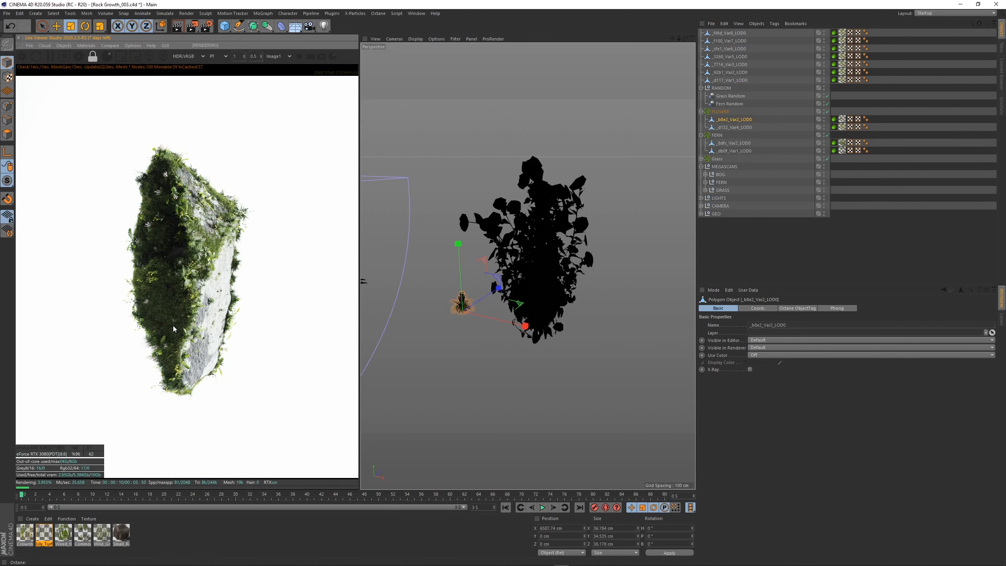
{"action": "scroll", "coordinate": [173, 329], "scroll_direction": "down", "scroll_amount": 1}
{"action": "scroll", "coordinate": [173, 329], "scroll_direction": "up", "scroll_amount": 1}
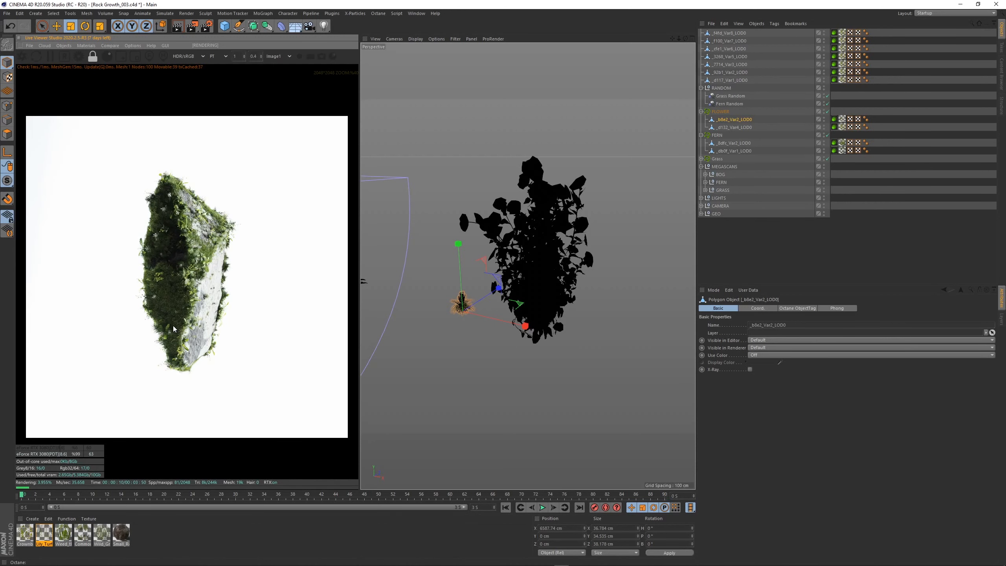
{"action": "left_click", "coordinate": [722, 244]}
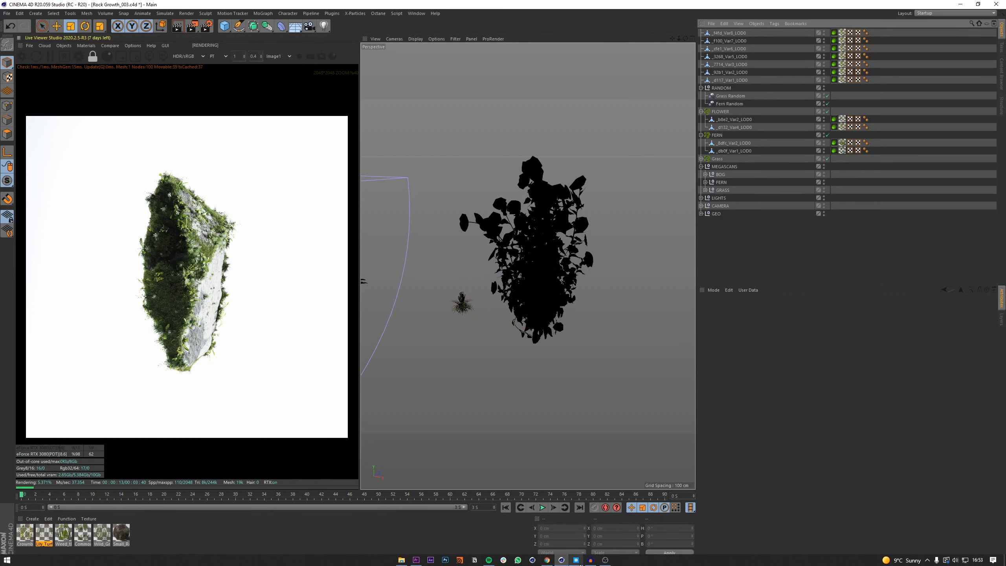
{"action": "left_click", "coordinate": [576, 559]}
{"action": "scroll", "coordinate": [451, 425], "scroll_direction": "down", "scroll_amount": 2}
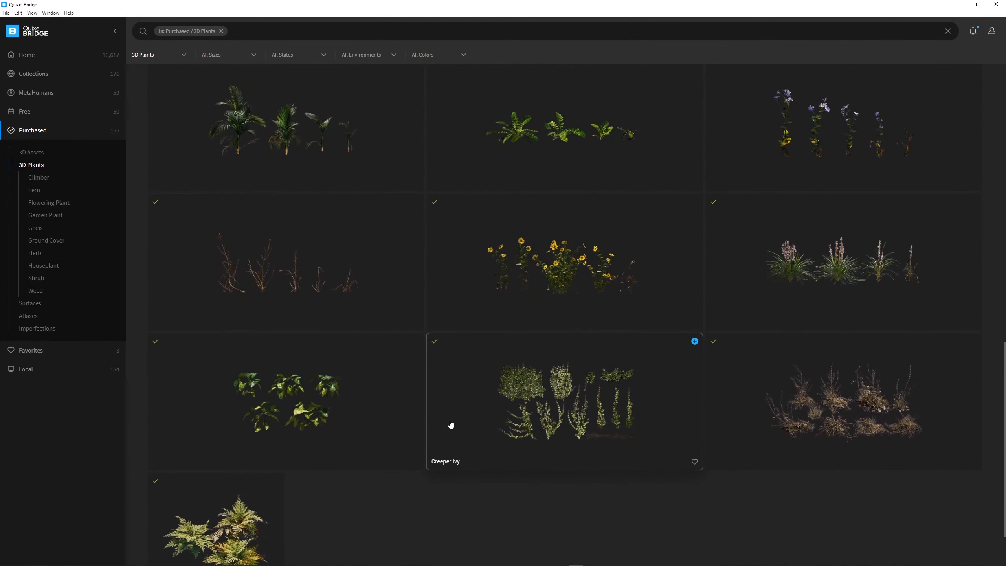
{"action": "scroll", "coordinate": [451, 424], "scroll_direction": "down", "scroll_amount": 2}
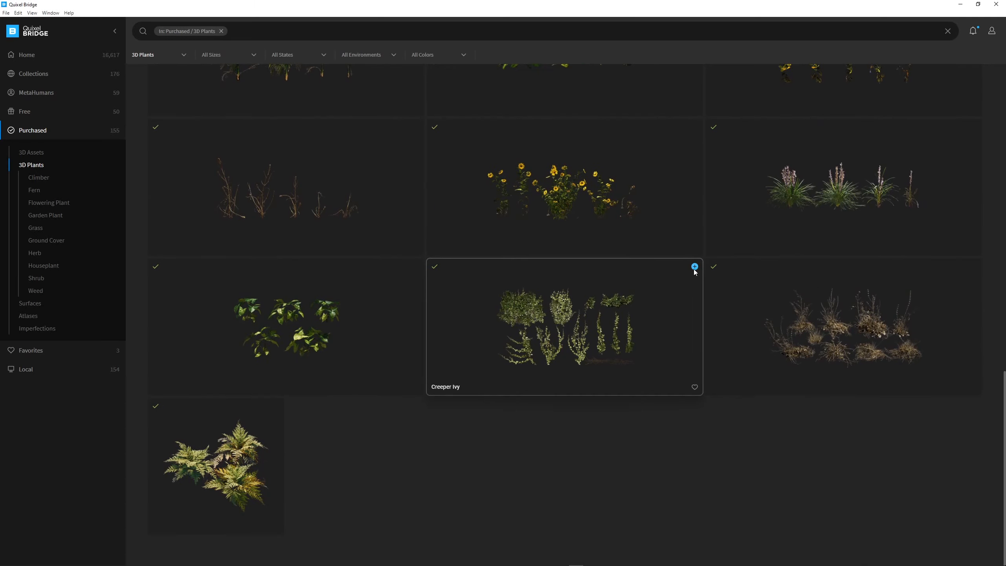
{"action": "left_click", "coordinate": [696, 267]}
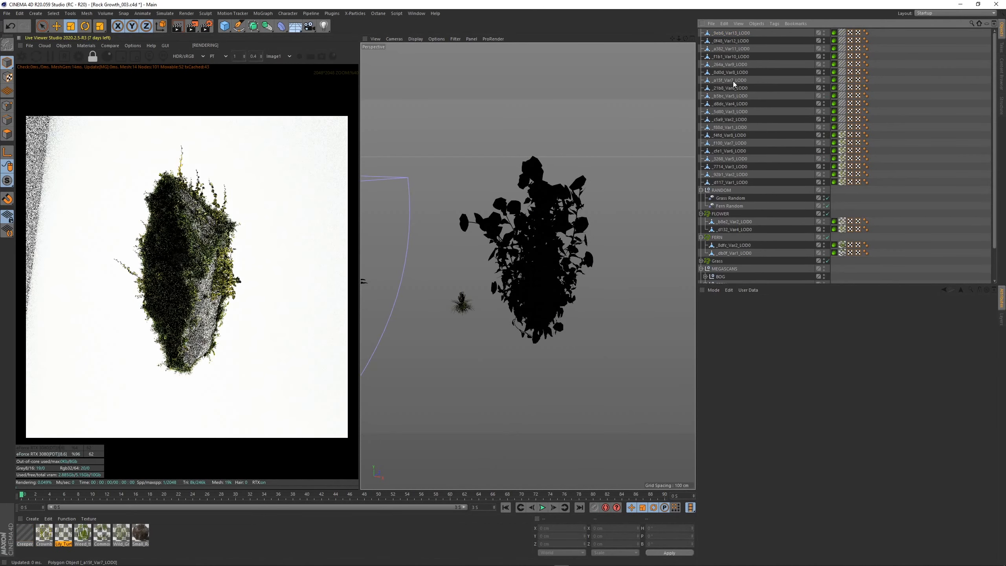
{"action": "key", "text": "ctrl+z"}
{"action": "key", "text": "ctrl+z"}
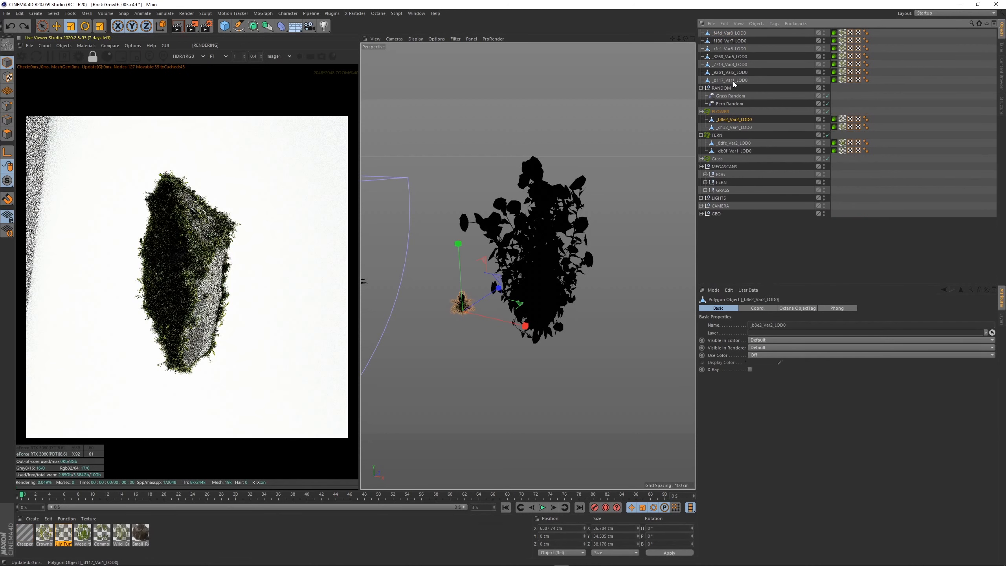
Group the seven loose Crownbeard meshes into a null named SUNFLOWER and put it inside the MEGASCANS group.
{"action": "left_click", "coordinate": [733, 80]}
{"action": "left_click", "coordinate": [949, 89]}
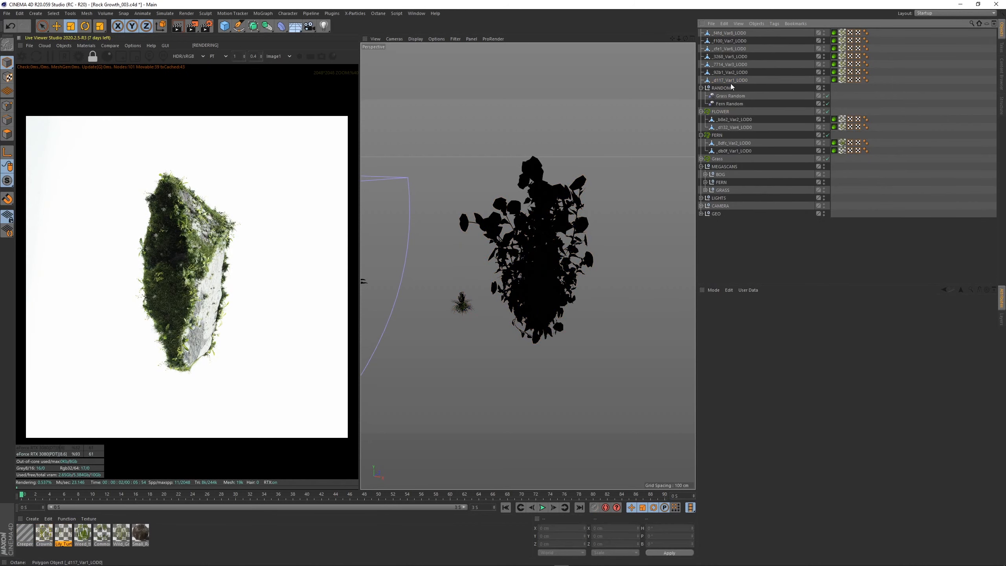
{"action": "left_click", "coordinate": [731, 81]}
{"action": "left_click", "coordinate": [726, 33], "text": "shift"}
{"action": "key", "text": "alt+g"}
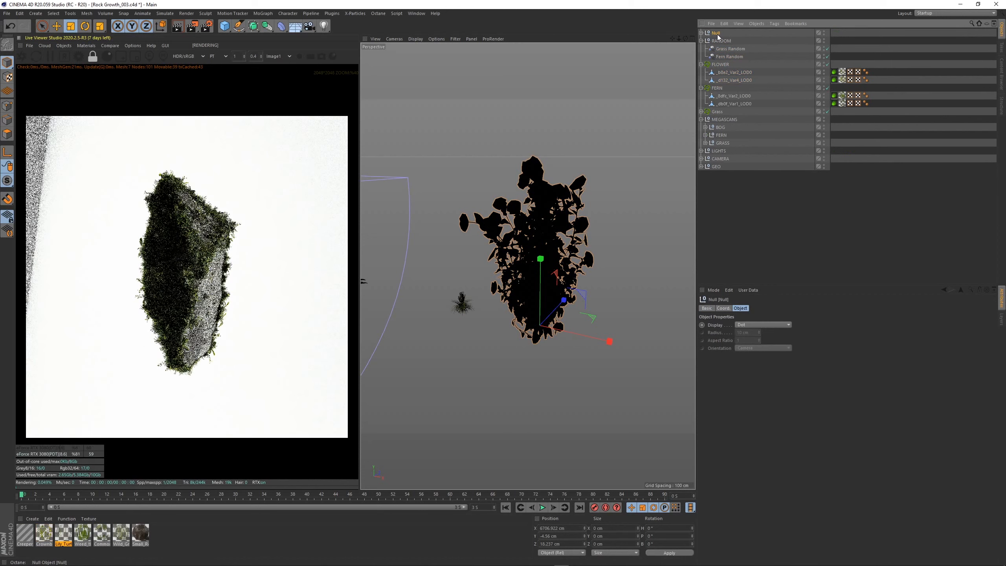
{"action": "double_click", "coordinate": [725, 33]}
{"action": "type", "text": "SLNFLOWER"}
{"action": "key", "text": "Return"}
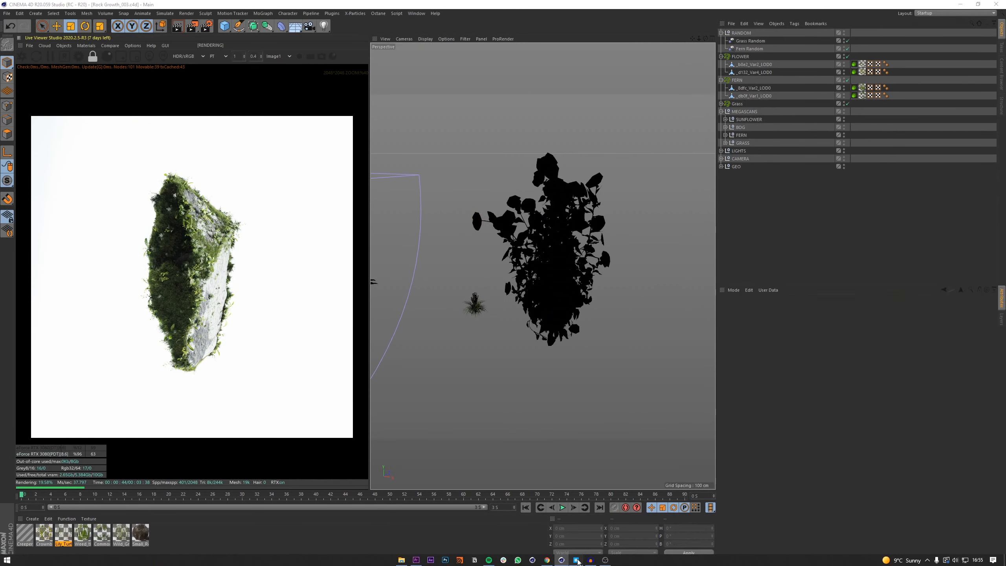
Switch to Quixel Bridge and export the Creeper Ivy plant into the Cinema 4D scene.
{"action": "left_click", "coordinate": [576, 560]}
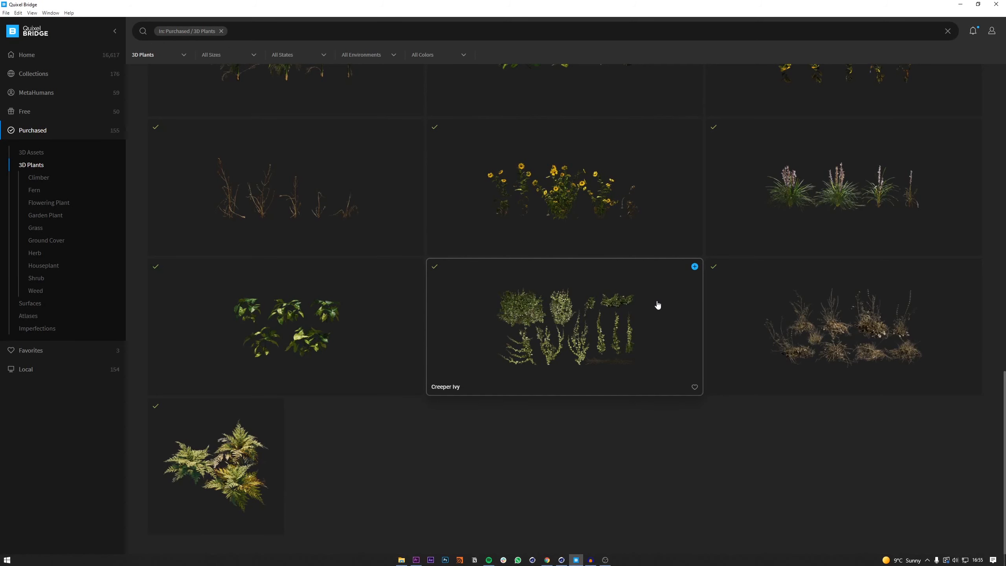
{"action": "left_click", "coordinate": [695, 267]}
{"action": "left_click", "coordinate": [961, 4]}
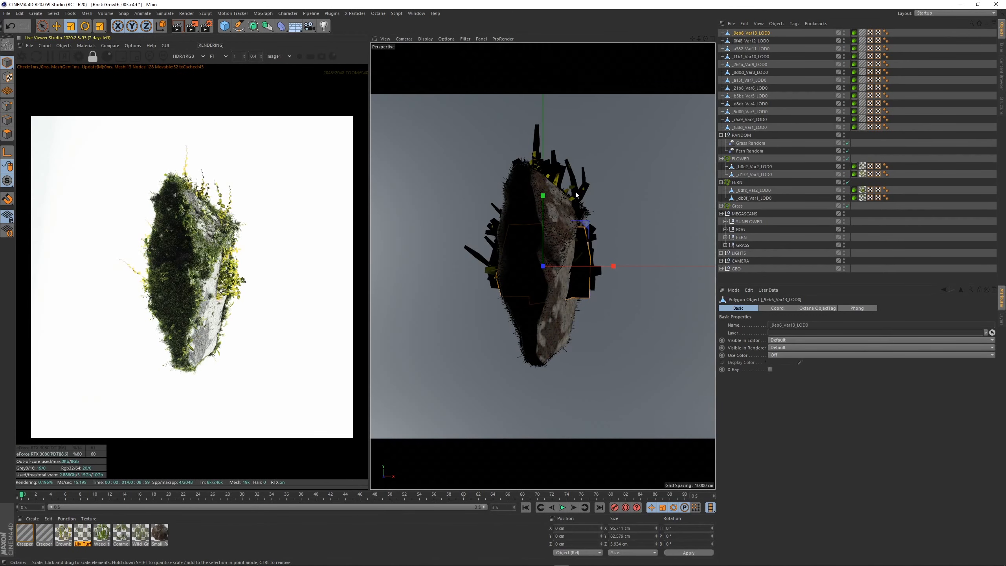
Scale down the Var6 ivy mesh and move it beside the rock.
{"action": "left_click", "coordinate": [551, 164]}
{"action": "left_click_drag", "start_coordinate": [486, 184], "coordinate": [465, 176]}
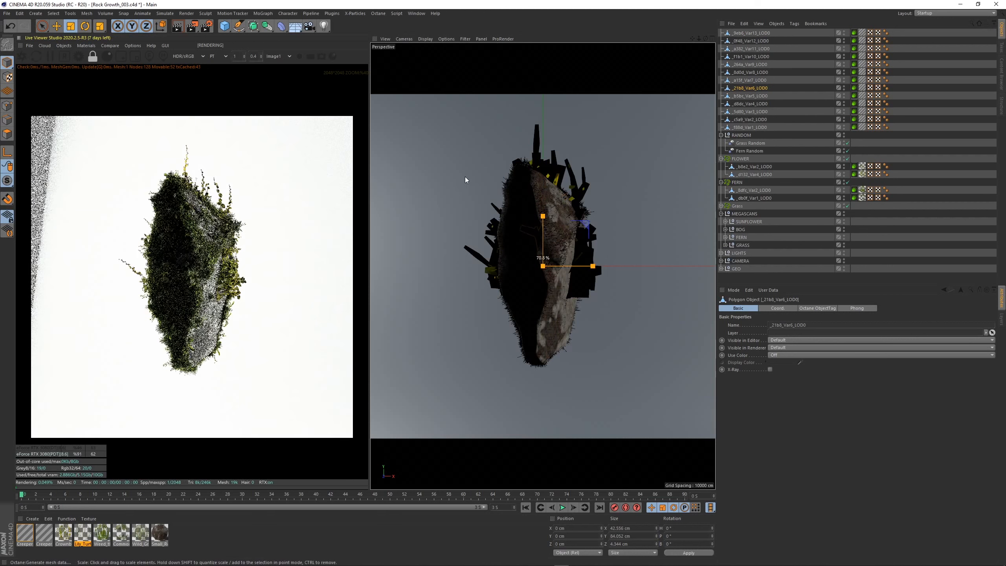
{"action": "key", "text": "e"}
{"action": "left_click_drag", "start_coordinate": [575, 204], "coordinate": [435, 195]}
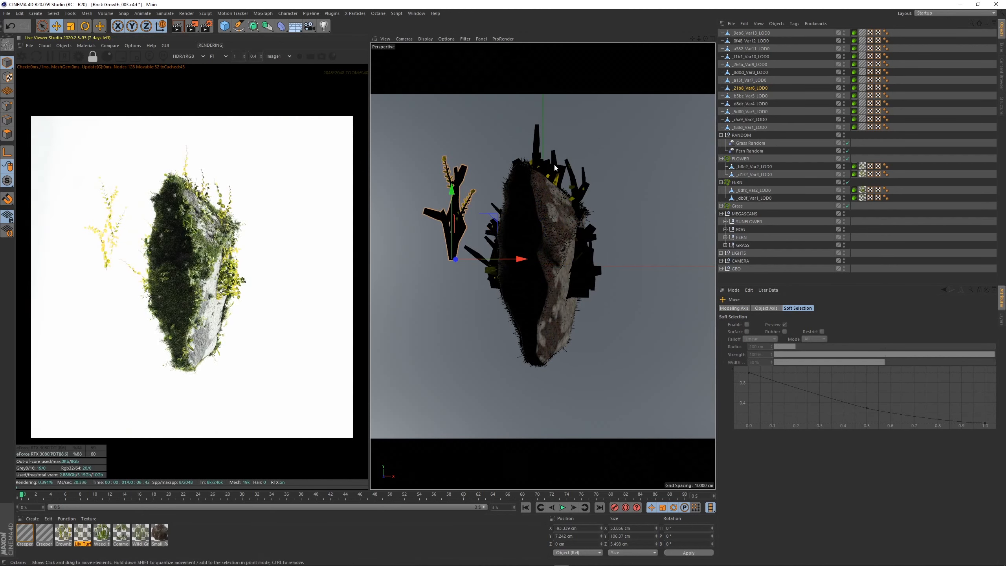
Move the Var4 ivy mesh out beside the rock and reorder it below the other ivy meshes in the object hierarchy.
{"action": "left_click", "coordinate": [575, 175]}
{"action": "left_click_drag", "start_coordinate": [575, 175], "coordinate": [690, 176]}
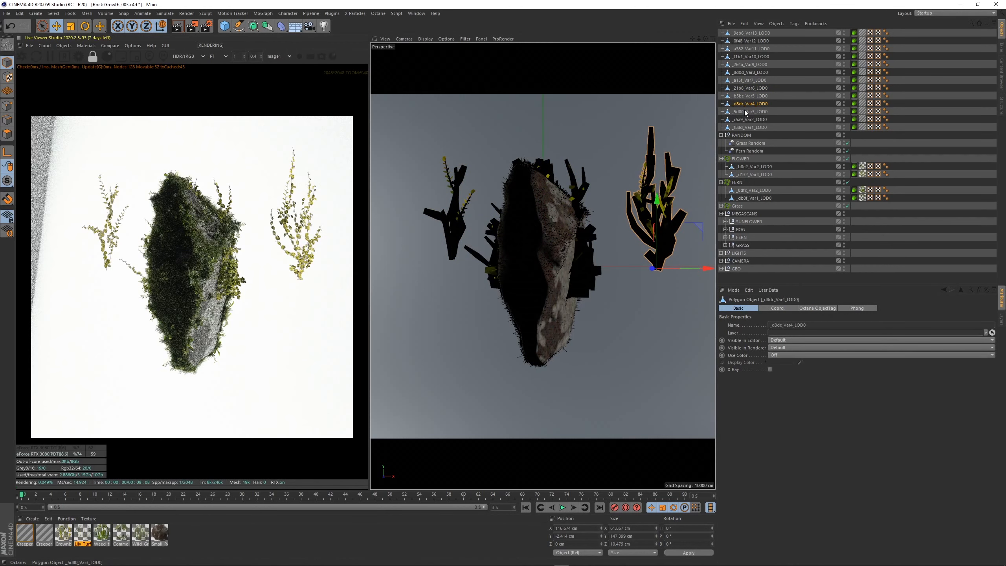
{"action": "left_click", "coordinate": [577, 230]}
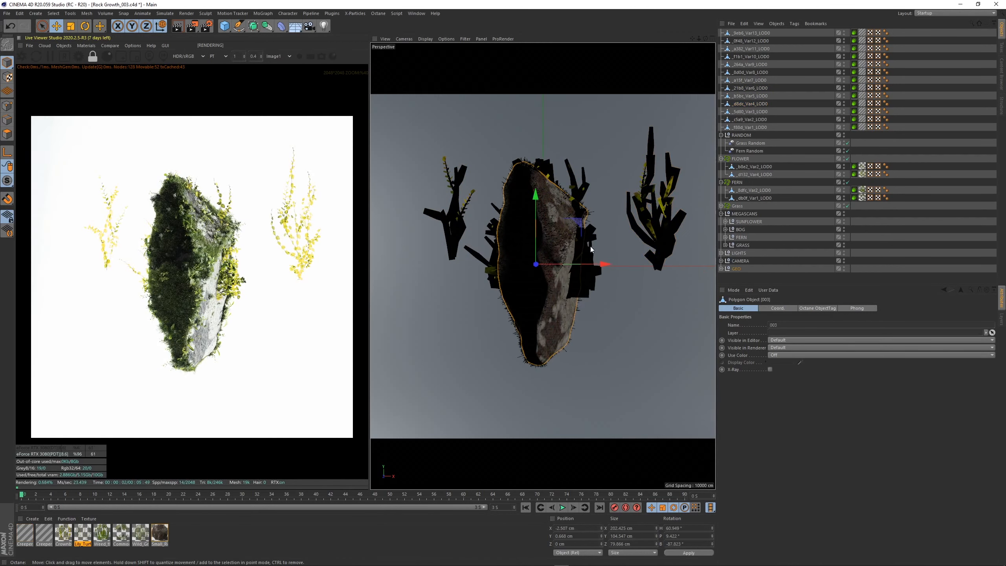
{"action": "left_click", "coordinate": [591, 247]}
{"action": "left_click", "coordinate": [655, 212]}
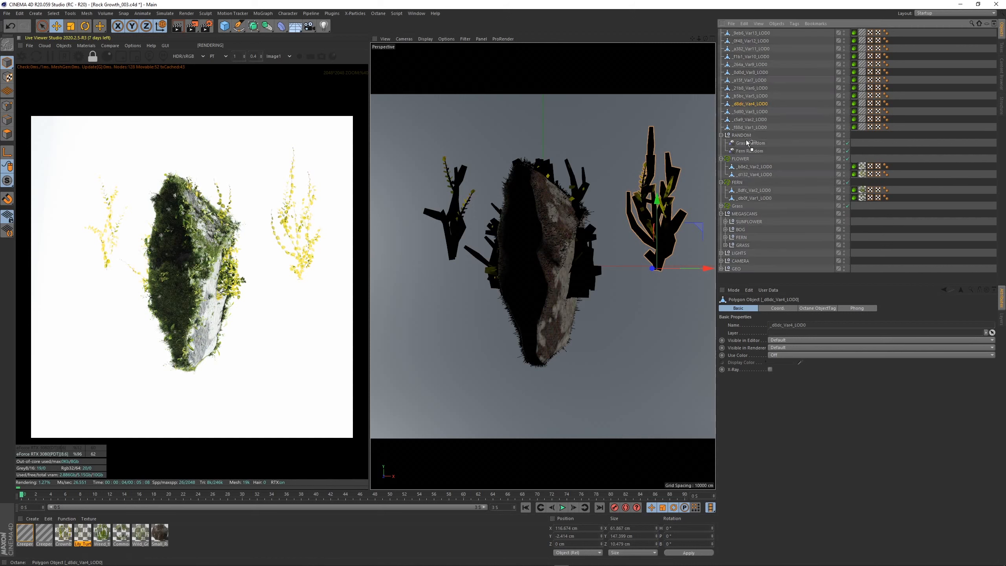
{"action": "left_click", "coordinate": [747, 120]}
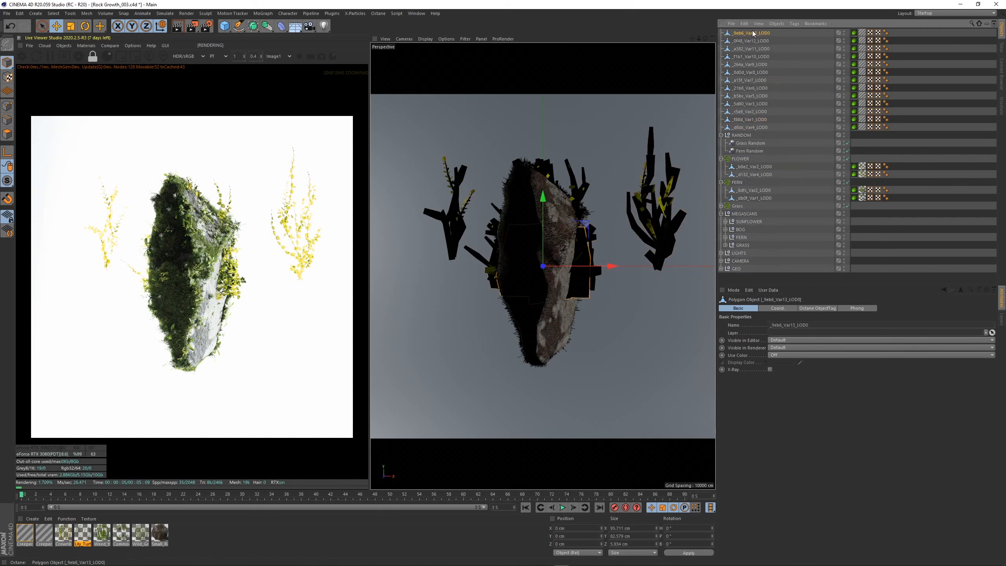
Delete all the imported ivy meshes except Var4.
{"action": "key", "text": "Delete"}
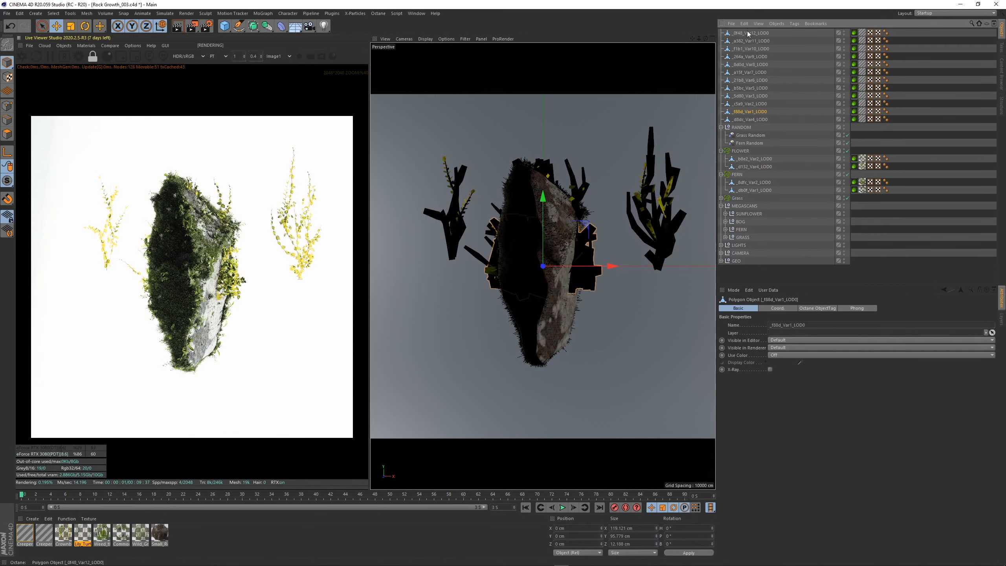
{"action": "left_click", "coordinate": [749, 33], "text": "shift"}
{"action": "key", "text": "Delete"}
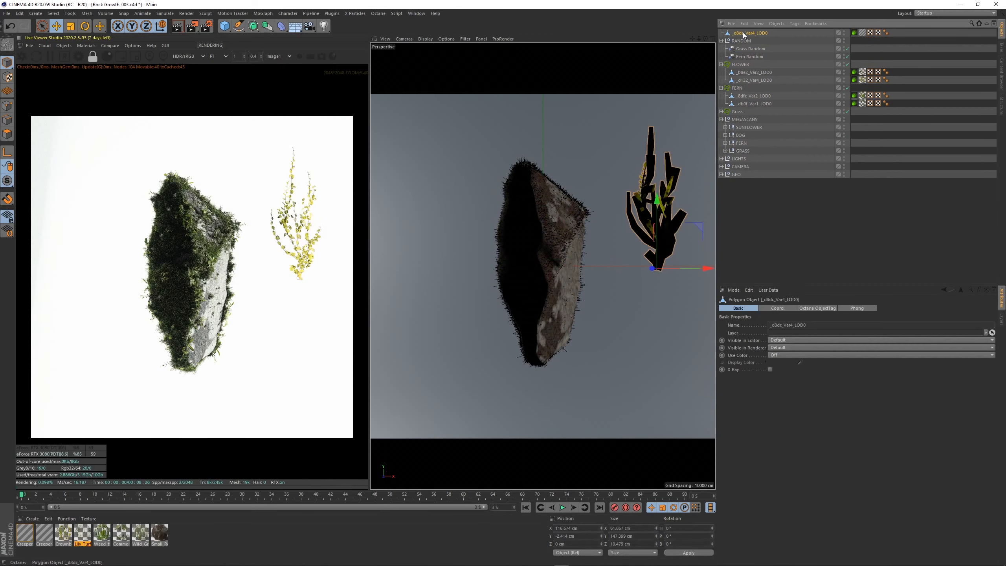
Rotate the Var4 ivy 180° in bank so it hangs down and move it along X to about -25.7 cm against the rock.
{"action": "key", "text": "r"}
{"action": "left_click_drag", "start_coordinate": [641, 236], "coordinate": [675, 309]}
{"action": "key", "text": "e"}
{"action": "left_click_drag", "start_coordinate": [643, 276], "coordinate": [503, 278]}
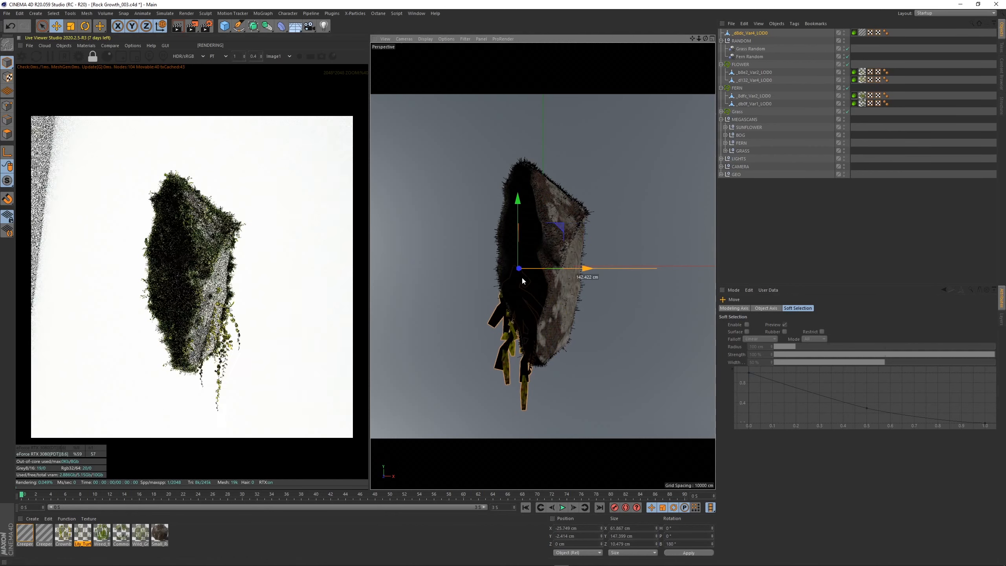
Move the Var4 ivy to about -42.9 cm along Z and rotate it to about -23° heading and 186° bank.
{"action": "key", "text": "F1"}
{"action": "scroll", "coordinate": [500, 301], "scroll_direction": "down", "scroll_amount": 3}
{"action": "right_click_drag", "start_coordinate": [500, 301], "coordinate": [400, 303], "text": "alt"}
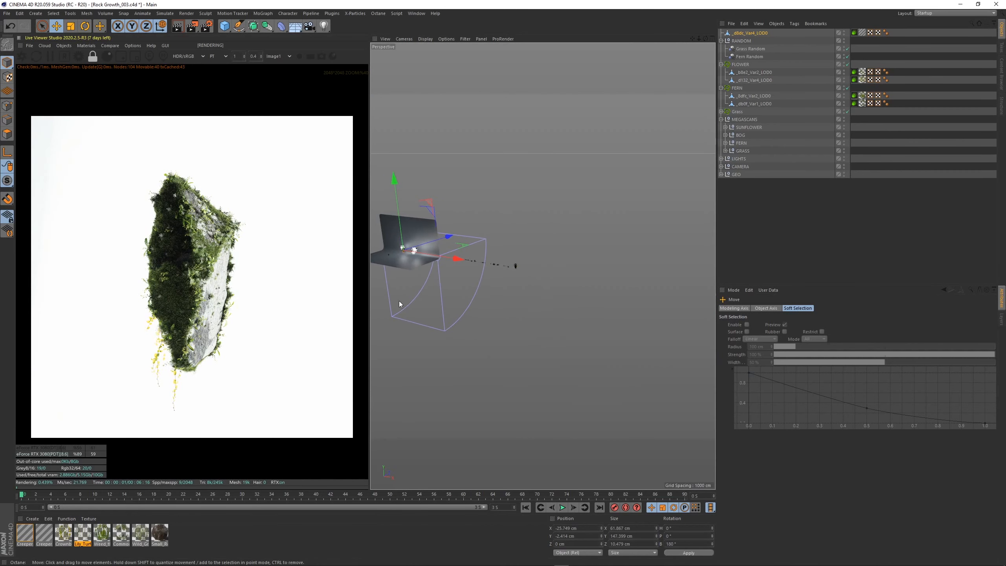
{"action": "middle_click_drag", "start_coordinate": [403, 250], "coordinate": [498, 302], "text": "alt"}
{"action": "right_click_drag", "start_coordinate": [486, 301], "coordinate": [660, 233], "text": "alt"}
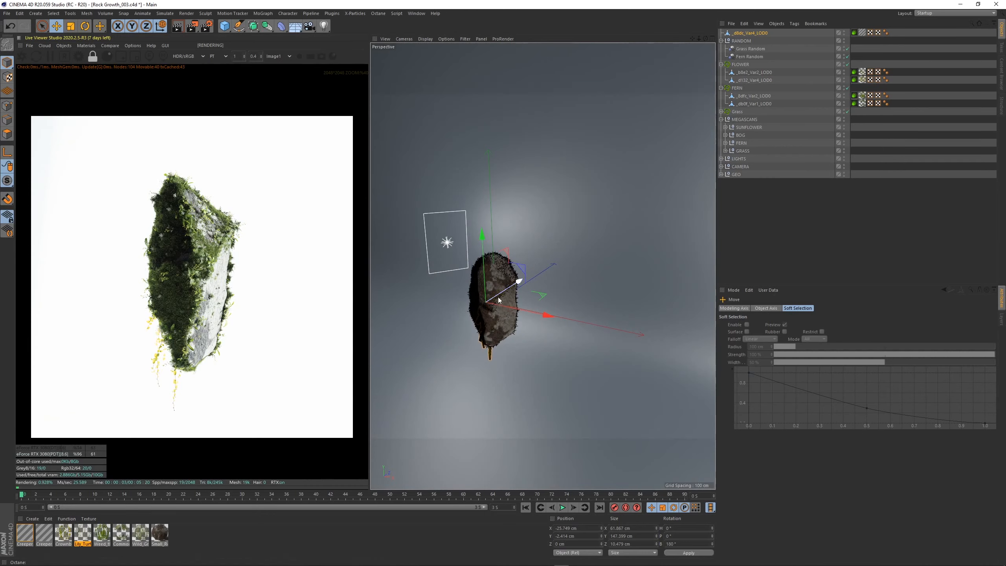
{"action": "left_click_drag", "start_coordinate": [498, 300], "coordinate": [458, 346]}
{"action": "key", "text": "r"}
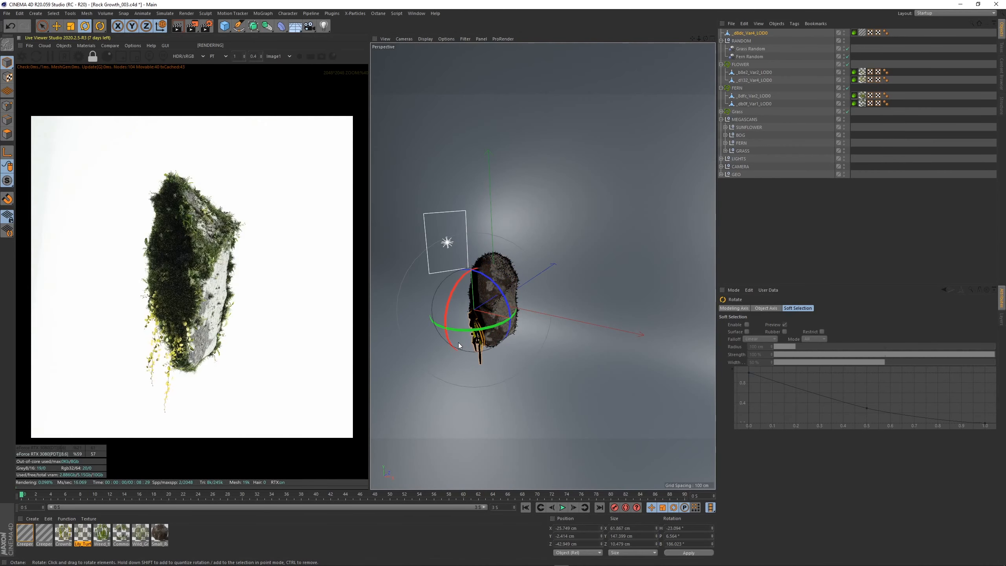
Open the Creeper Ivy material in the Octane Node Editor and spread its overlapping albedo, roughness and color correction nodes apart.
{"action": "left_click", "coordinate": [86, 46]}
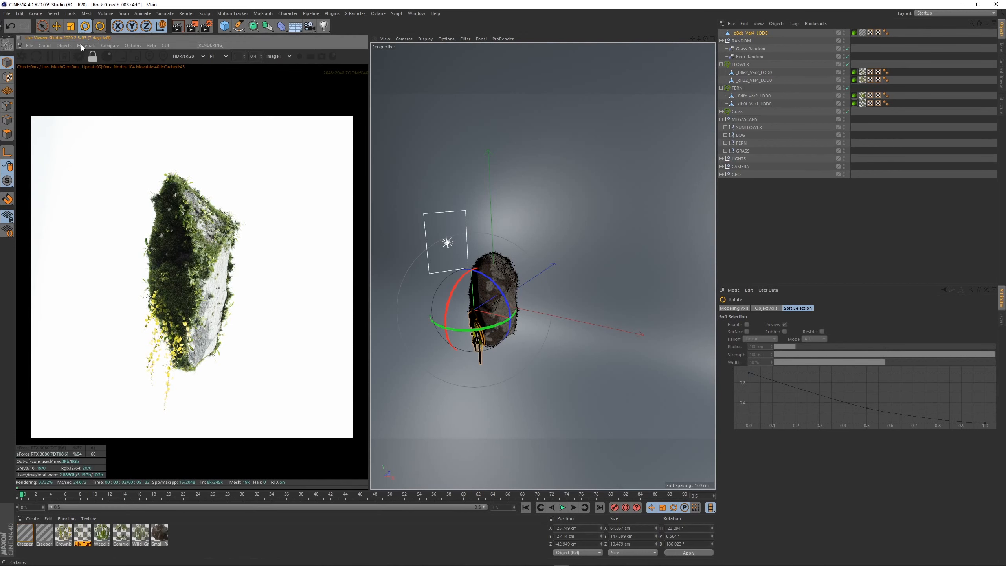
{"action": "left_click", "coordinate": [97, 62]}
{"action": "left_click_drag", "start_coordinate": [318, 152], "coordinate": [517, 117]}
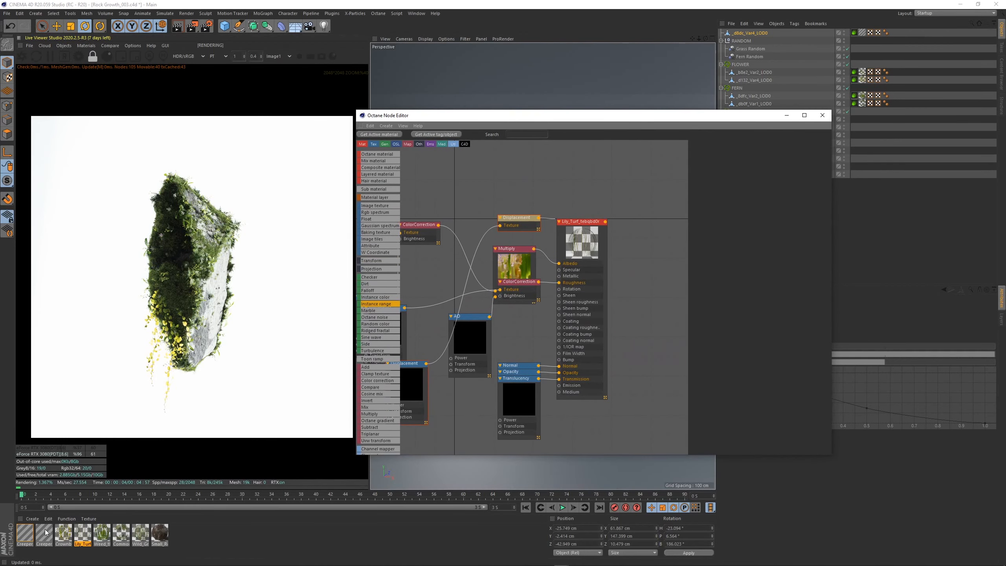
{"action": "left_click", "coordinate": [24, 533]}
{"action": "left_click_drag", "start_coordinate": [521, 273], "coordinate": [534, 225]}
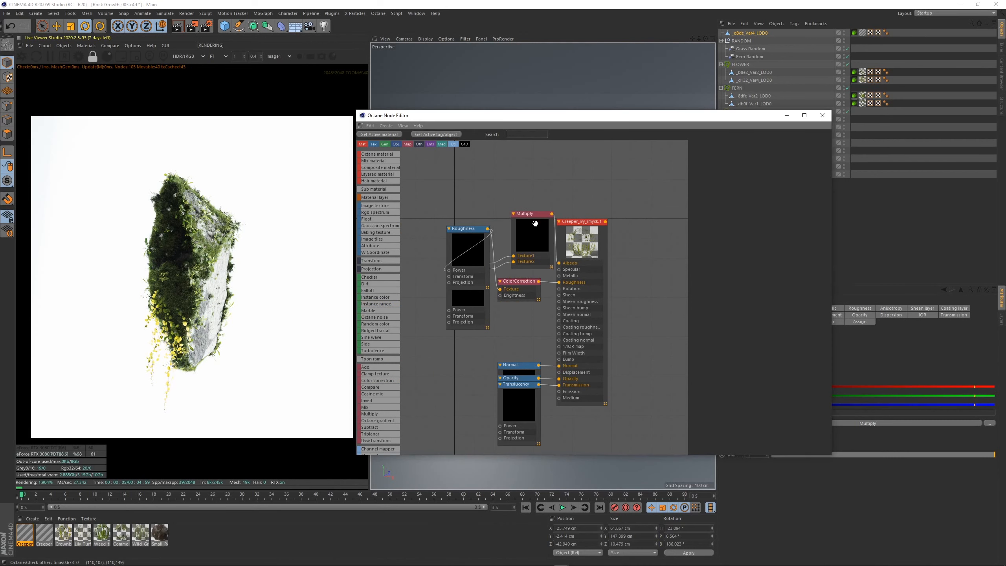
{"action": "left_click_drag", "start_coordinate": [450, 242], "coordinate": [408, 356]}
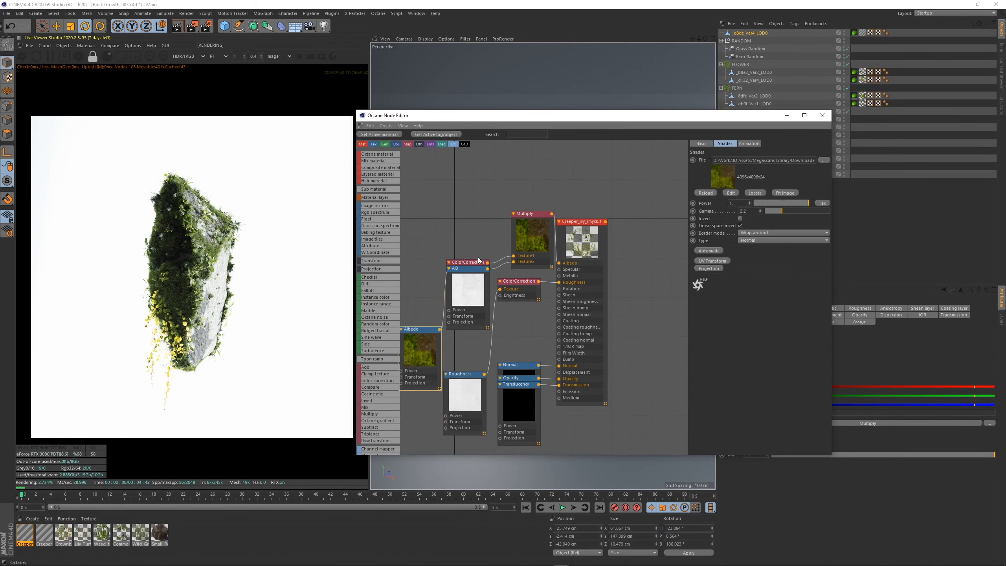
{"action": "left_click_drag", "start_coordinate": [469, 261], "coordinate": [447, 225]}
Adjust the ivy's translucency gamma and set its albedo color correction to hue about 0.25, saturation 1.15 and gamma 2.36.
{"action": "left_click", "coordinate": [520, 406]}
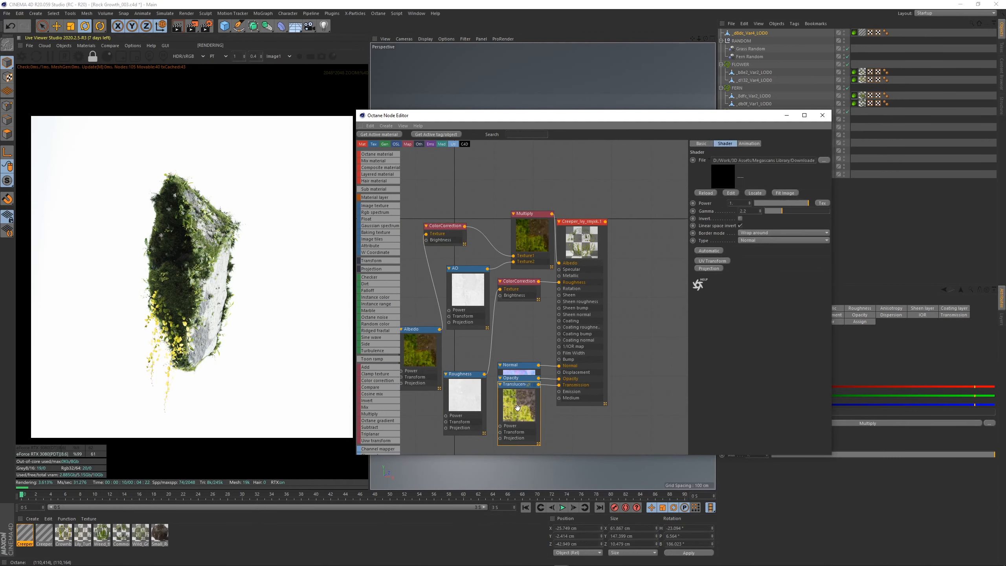
{"action": "mouse_move", "coordinate": [787, 210]}
{"action": "left_mouse_down"}
{"action": "mouse_move", "coordinate": [812, 214]}
{"action": "mouse_move", "coordinate": [785, 215]}
{"action": "left_mouse_up"}
{"action": "left_click", "coordinate": [442, 236]}
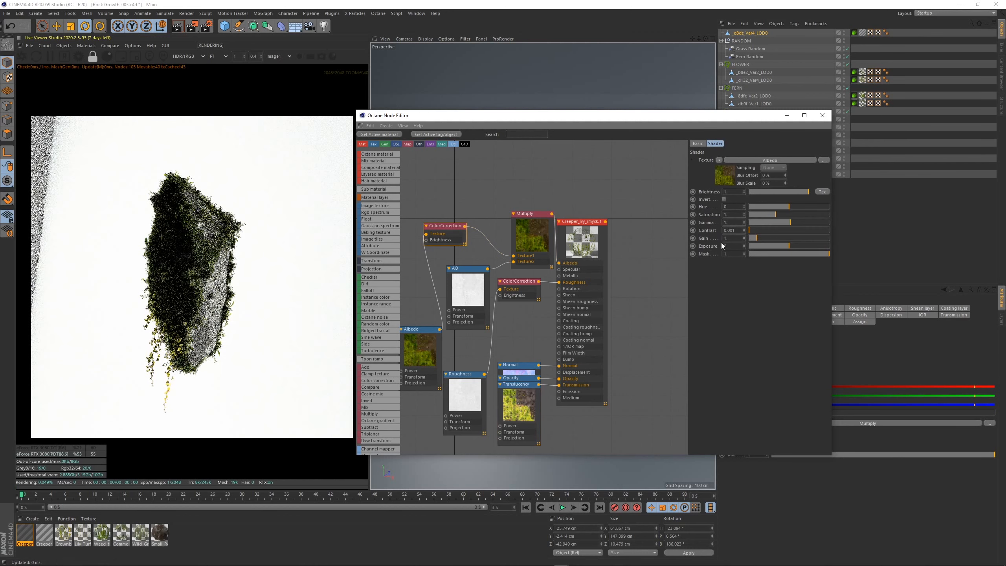
{"action": "left_click_drag", "start_coordinate": [775, 216], "coordinate": [799, 211]}
{"action": "left_click", "coordinate": [792, 206]}
{"action": "left_click", "coordinate": [799, 208]}
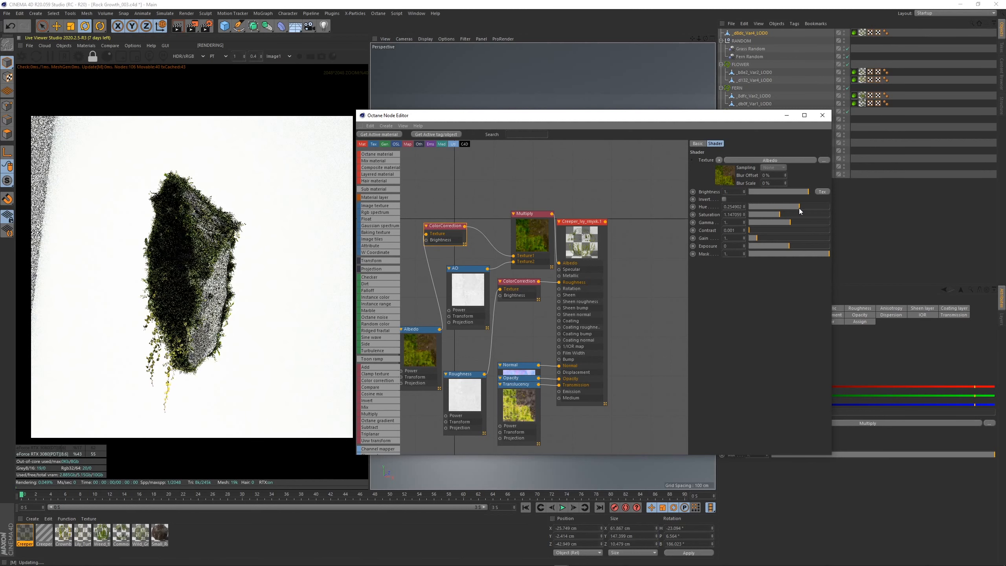
{"action": "left_click_drag", "start_coordinate": [795, 222], "coordinate": [797, 222]}
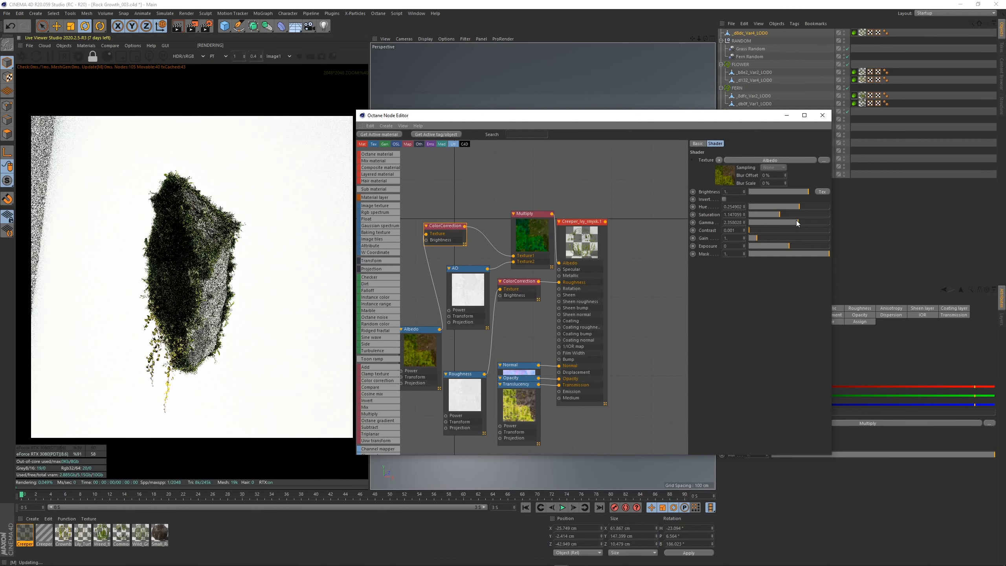
Set the ivy's Translucency texture to gamma about 4.03 and power about 0.3, and move its node clear of the others.
{"action": "left_click", "coordinate": [511, 405]}
{"action": "left_click_drag", "start_coordinate": [796, 212], "coordinate": [801, 211]}
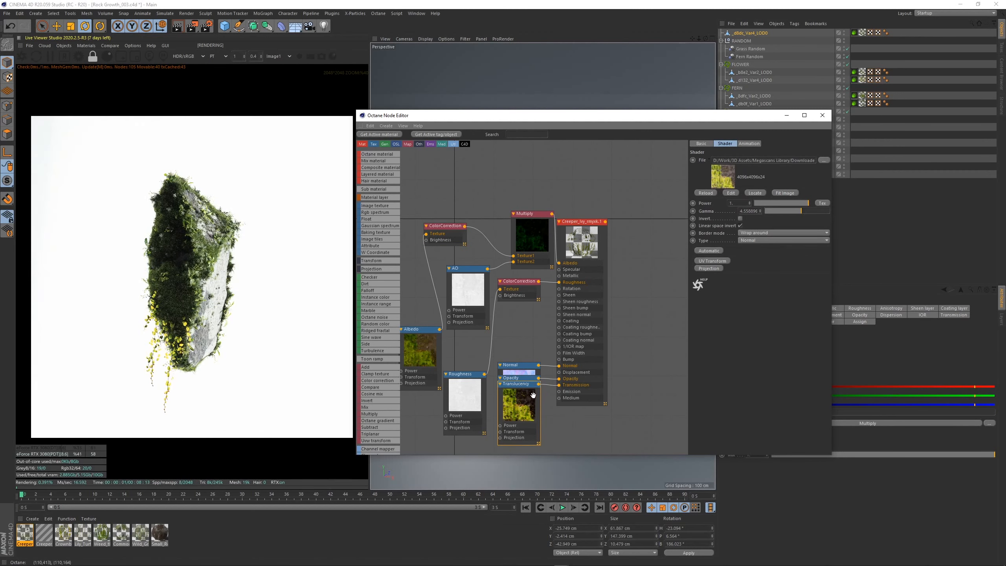
{"action": "left_click_drag", "start_coordinate": [533, 395], "coordinate": [440, 415]}
{"action": "middle_click_drag", "start_coordinate": [513, 330], "coordinate": [559, 292]}
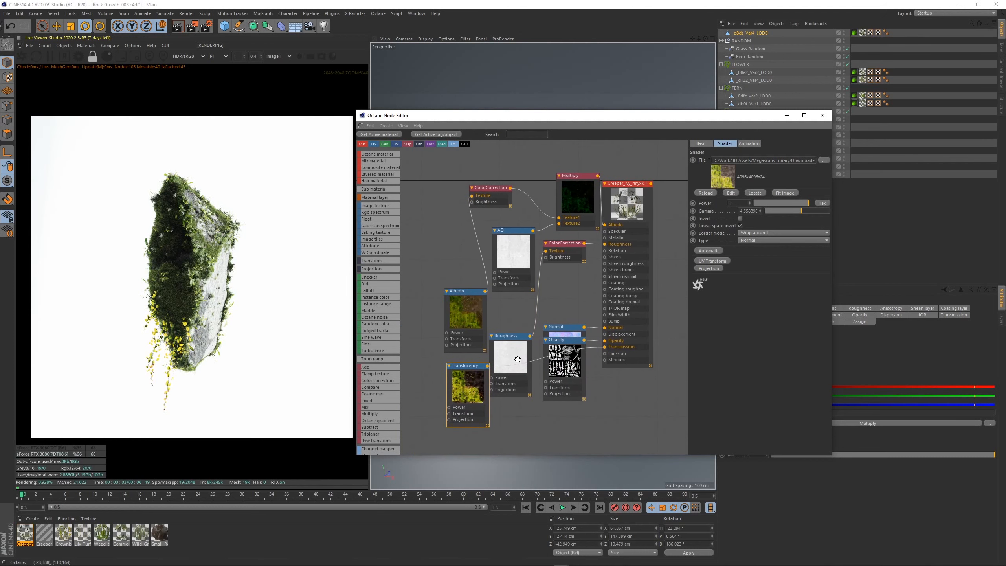
{"action": "left_click_drag", "start_coordinate": [797, 213], "coordinate": [770, 197]}
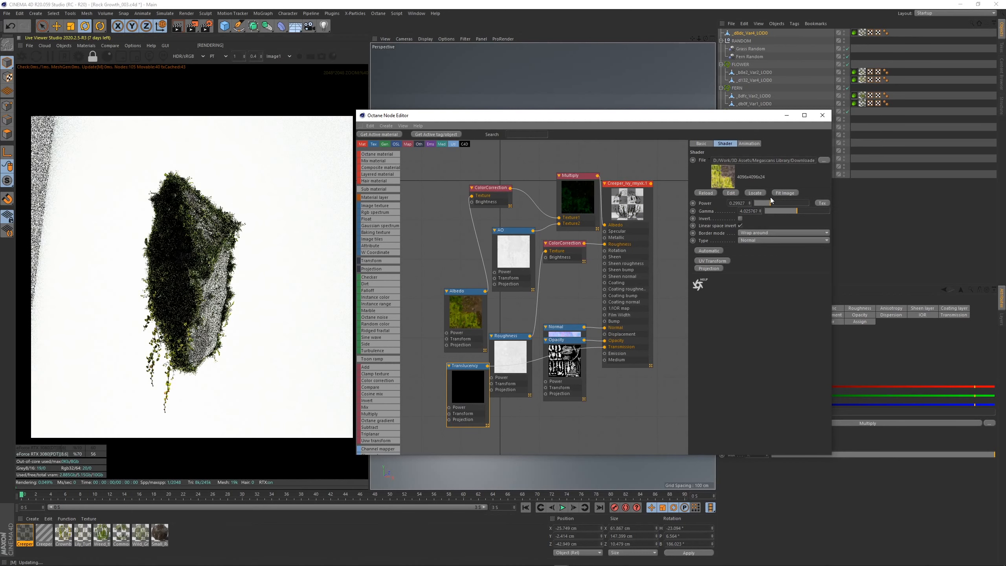
Raise the gamma of the ivy's roughness color correction and lower its albedo color correction gamma to about 1.5.
{"action": "left_click", "coordinate": [567, 251]}
{"action": "left_click_drag", "start_coordinate": [796, 221], "coordinate": [814, 222]}
{"action": "left_click", "coordinate": [491, 187]}
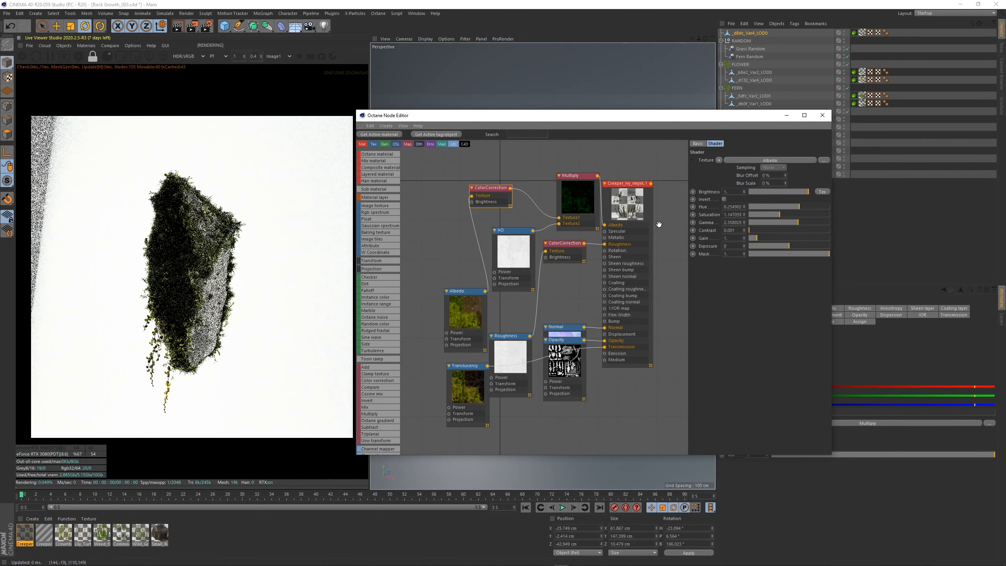
{"action": "mouse_move", "coordinate": [809, 222]}
{"action": "left_mouse_down"}
{"action": "mouse_move", "coordinate": [842, 218]}
{"action": "mouse_move", "coordinate": [802, 218]}
{"action": "left_mouse_up"}
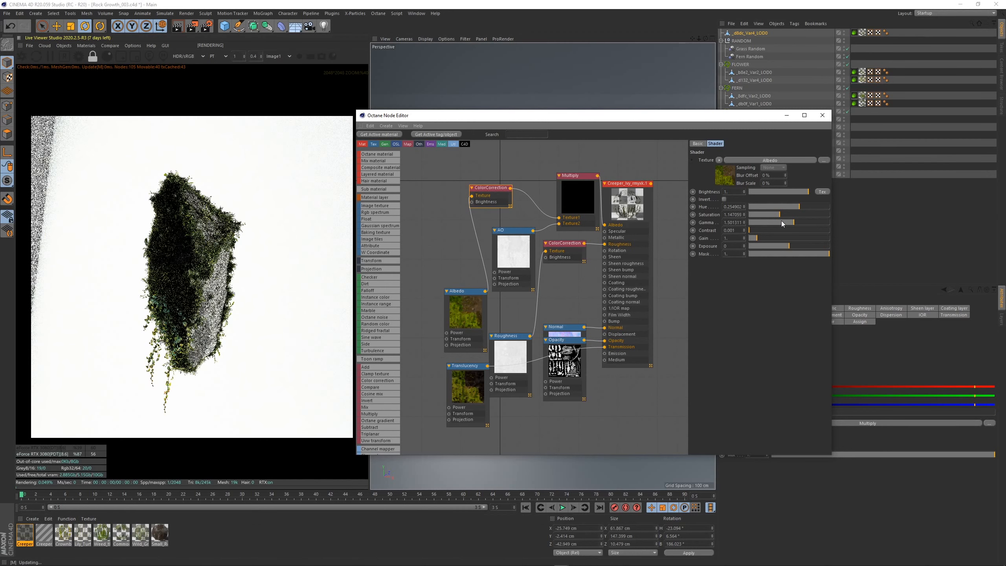
Reposition the AO and Multiply nodes and connect the albedo ColorCorrection directly to the ivy material's Albedo, bypassing Multiply.
{"action": "left_click_drag", "start_coordinate": [511, 231], "coordinate": [505, 258]}
{"action": "left_click_drag", "start_coordinate": [578, 187], "coordinate": [562, 200]}
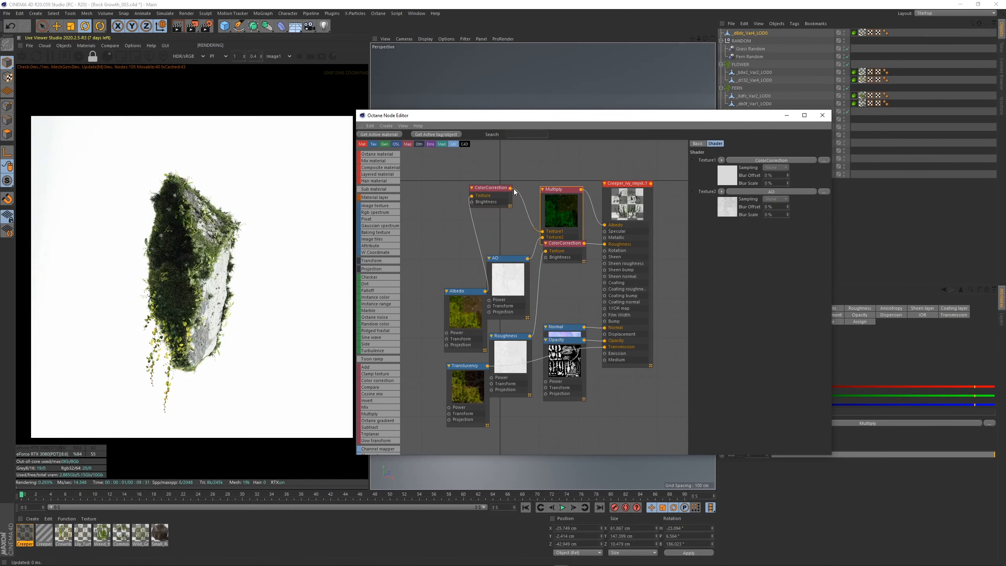
{"action": "left_click_drag", "start_coordinate": [606, 227], "coordinate": [605, 226]}
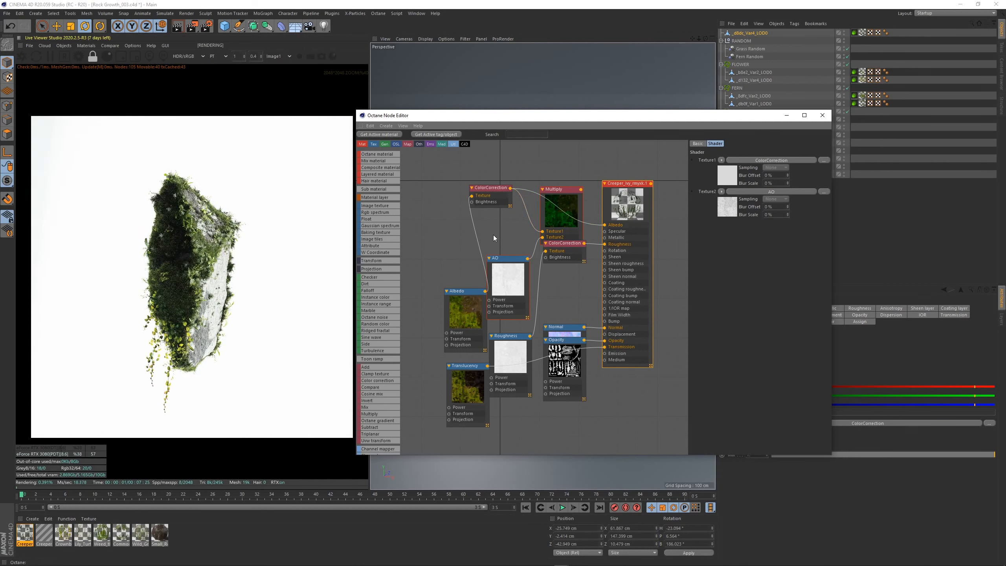
Set the ivy's albedo color correction to saturation about 1.4 and hue about 0.12, and close the node editor.
{"action": "left_click", "coordinate": [489, 201]}
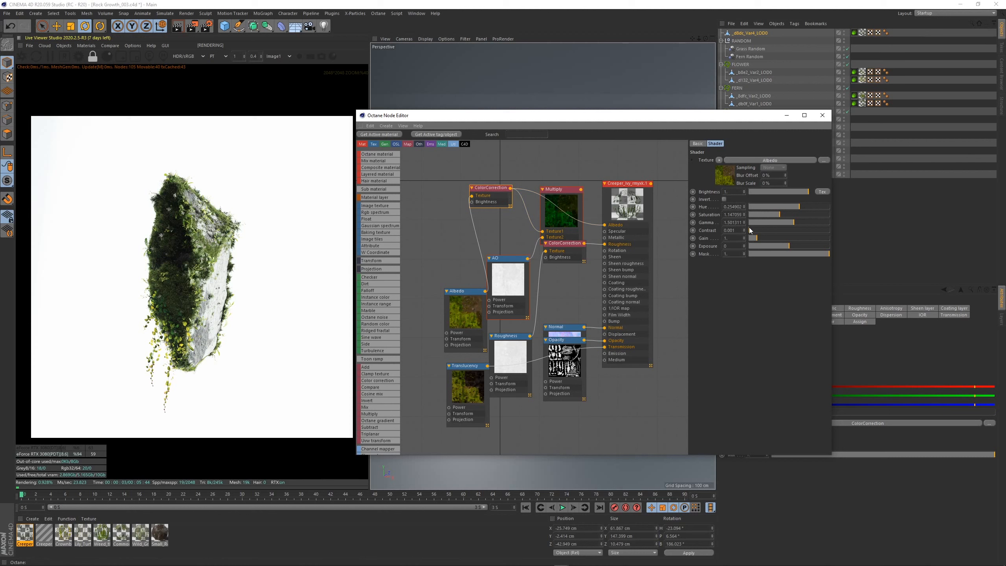
{"action": "left_click_drag", "start_coordinate": [779, 214], "coordinate": [787, 214]}
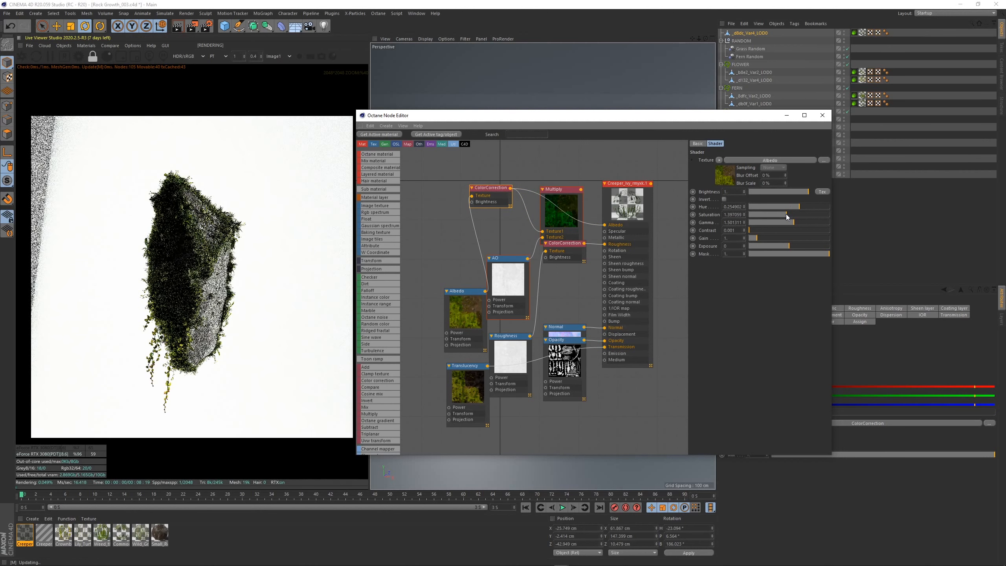
{"action": "scroll", "coordinate": [264, 294], "scroll_direction": "down", "scroll_amount": 1}
{"action": "scroll", "coordinate": [265, 294], "scroll_direction": "up", "scroll_amount": 1}
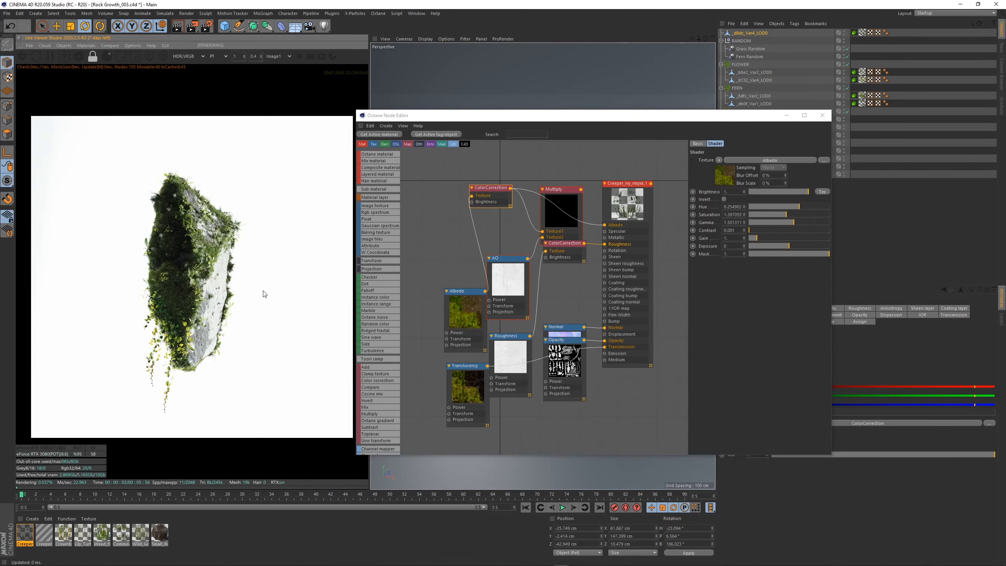
{"action": "left_click_drag", "start_coordinate": [801, 206], "coordinate": [794, 206]}
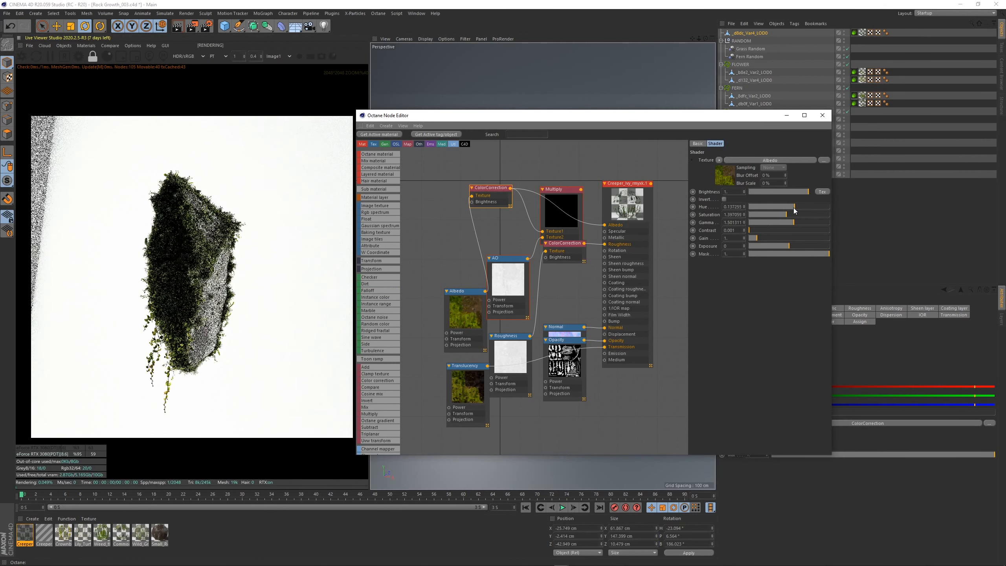
{"action": "left_click", "coordinate": [823, 114]}
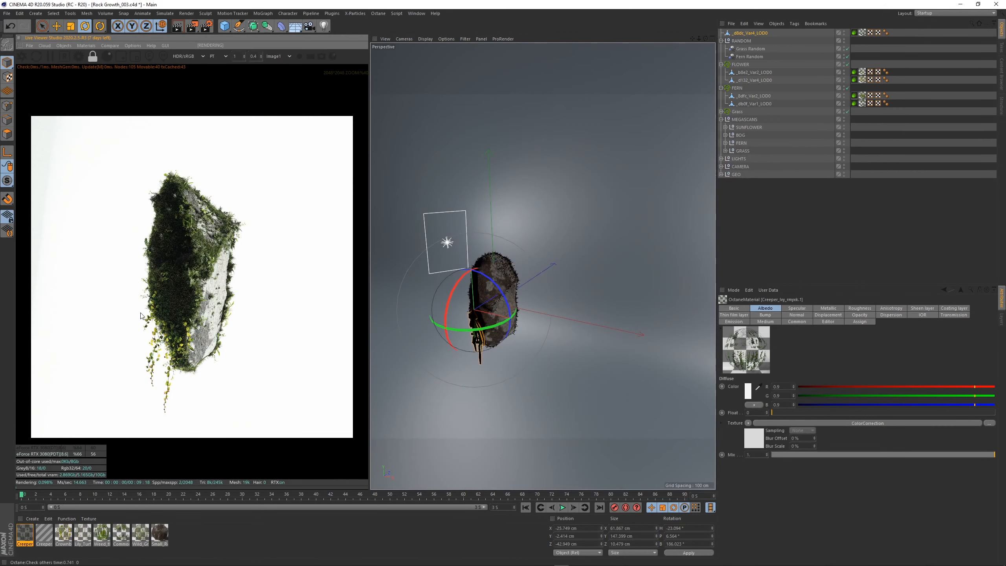
Reopen the ivy's node graph and set its albedo color correction to hue about 0.1, saturation 1.19 and gamma 4.24.
{"action": "scroll", "coordinate": [141, 316], "scroll_direction": "down", "scroll_amount": 1}
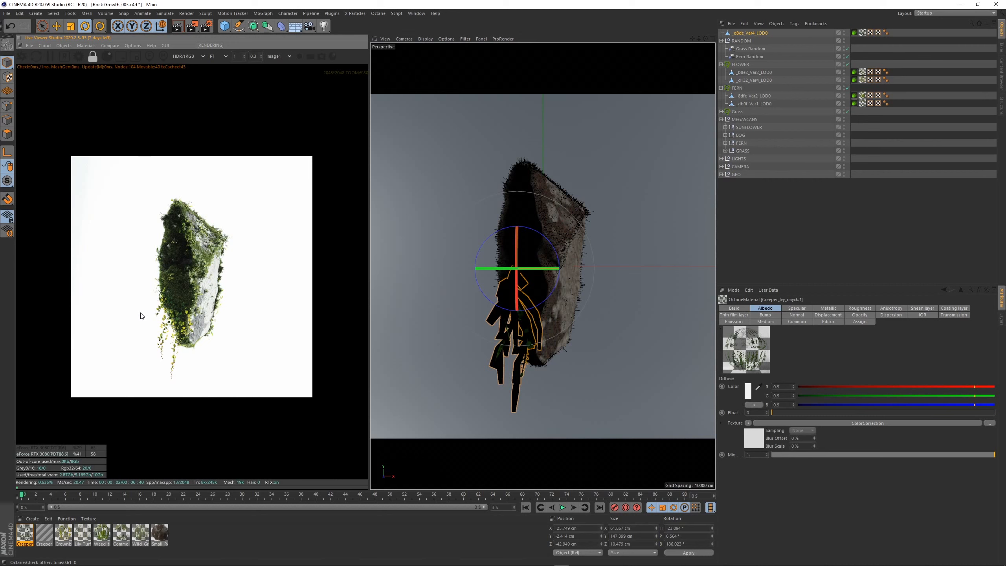
{"action": "scroll", "coordinate": [141, 316], "scroll_direction": "up", "scroll_amount": 2}
{"action": "left_click", "coordinate": [83, 46]}
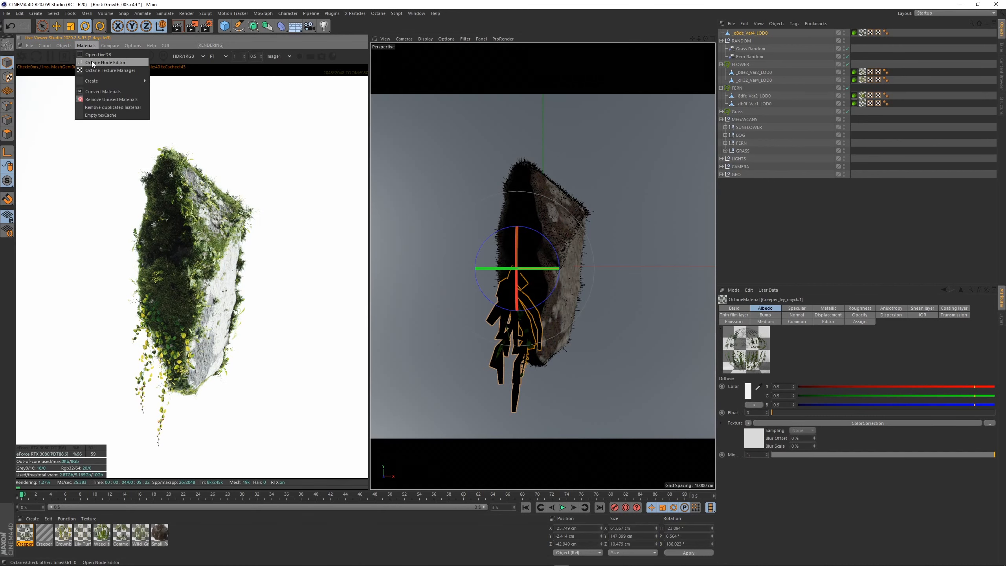
{"action": "left_click", "coordinate": [91, 62]}
{"action": "left_click_drag", "start_coordinate": [372, 151], "coordinate": [640, 124]}
{"action": "left_click", "coordinate": [560, 194]}
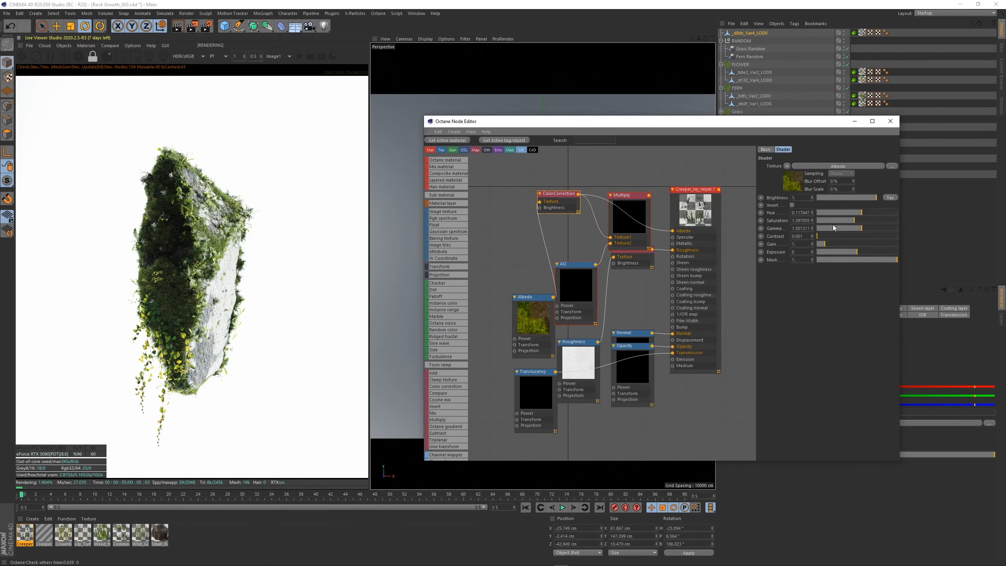
{"action": "left_click", "coordinate": [861, 213]}
{"action": "left_click_drag", "start_coordinate": [854, 221], "coordinate": [870, 228]}
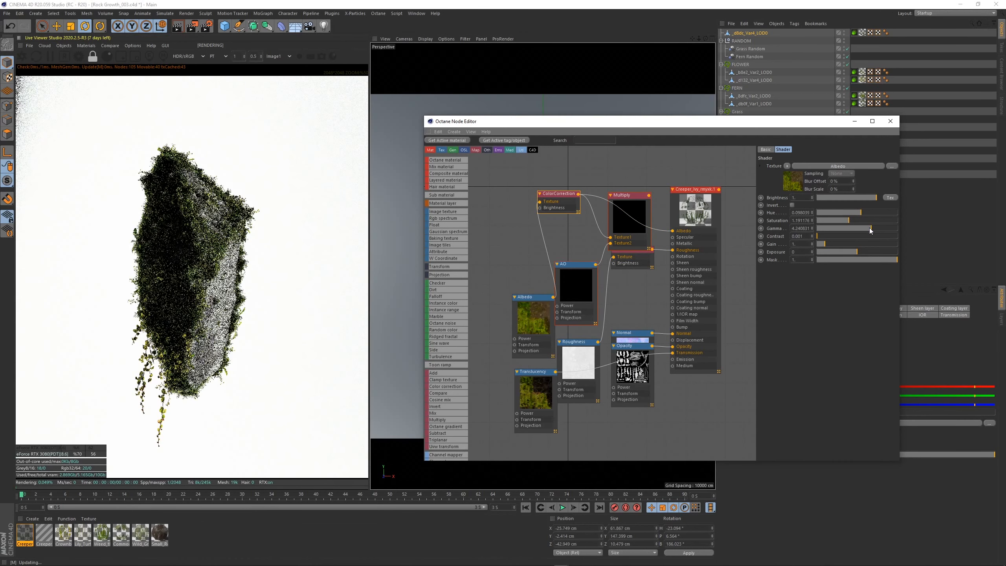
Reduce the ivy's Translucency texture power to about 0.1 and close the node editor.
{"action": "left_click", "coordinate": [546, 392]}
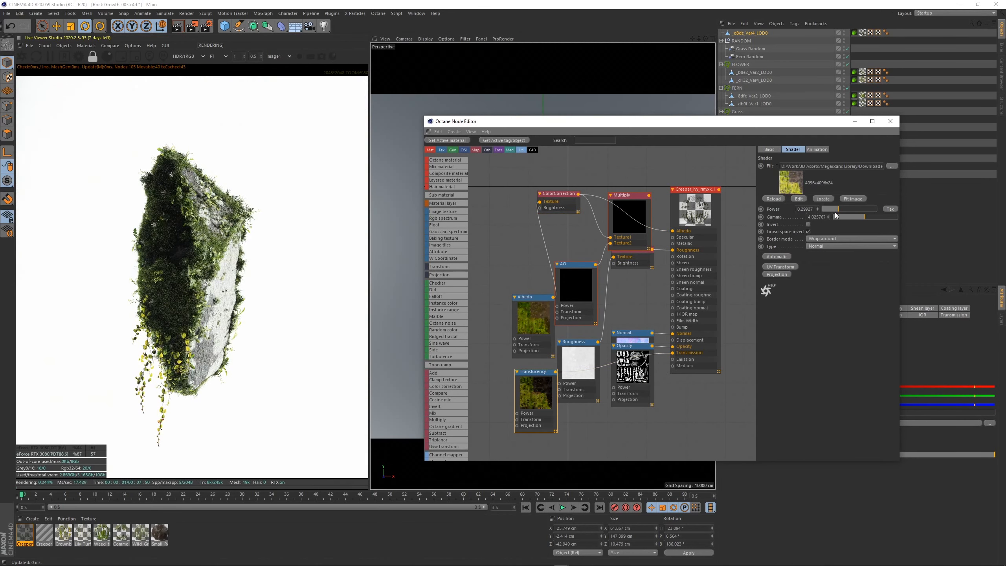
{"action": "left_click_drag", "start_coordinate": [827, 209], "coordinate": [825, 209]}
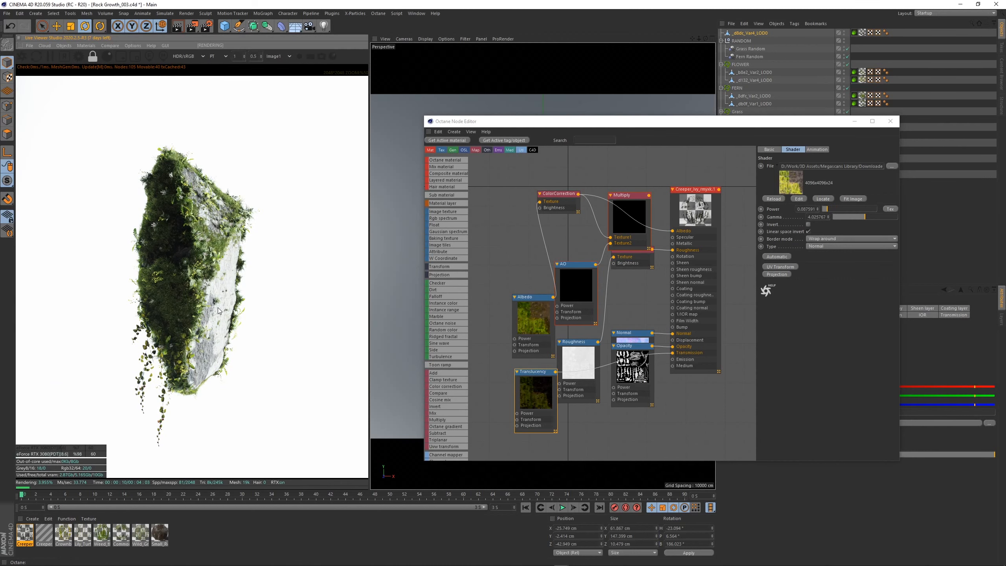
{"action": "scroll", "coordinate": [219, 311], "scroll_direction": "down", "scroll_amount": 1}
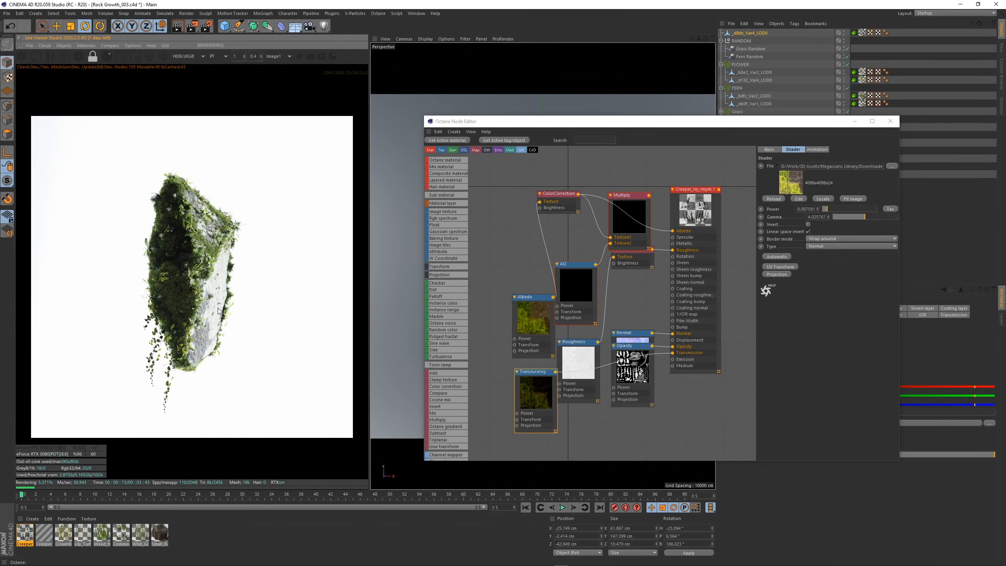
{"action": "left_click", "coordinate": [880, 125]}
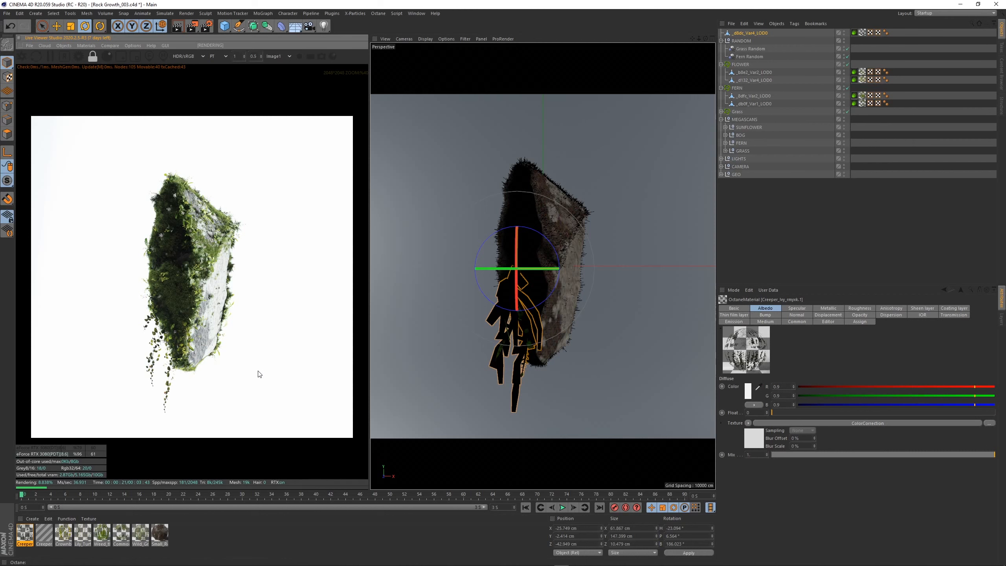
Inspect the rendered plants up close, open the Lily Turf material's node graph and set its color correction hue to about -0.09.
{"action": "scroll", "coordinate": [259, 374], "scroll_direction": "up", "scroll_amount": 4}
{"action": "scroll", "coordinate": [258, 374], "scroll_direction": "up", "scroll_amount": 1}
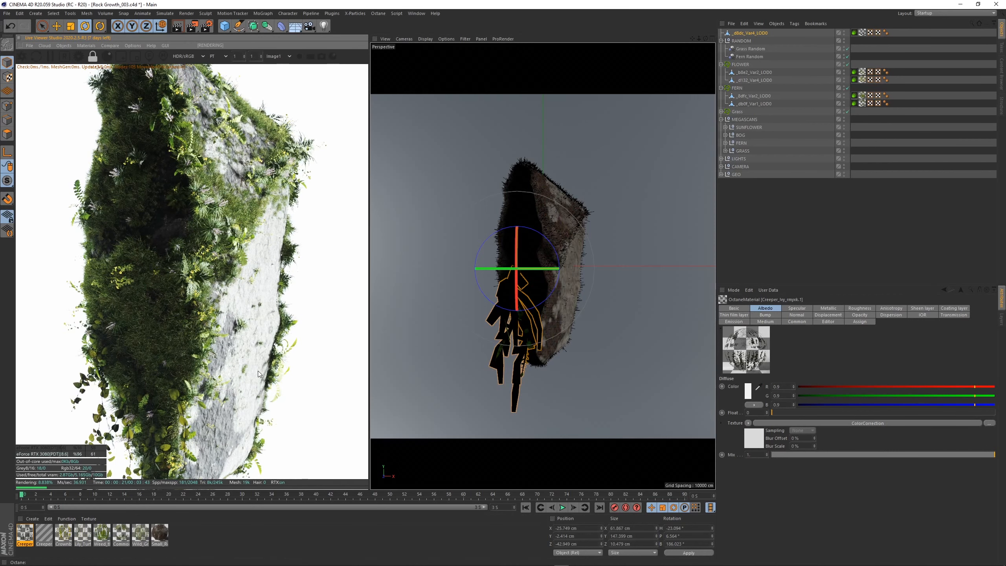
{"action": "middle_click_drag", "start_coordinate": [188, 220], "coordinate": [186, 295]}
{"action": "scroll", "coordinate": [186, 295], "scroll_direction": "up", "scroll_amount": 3}
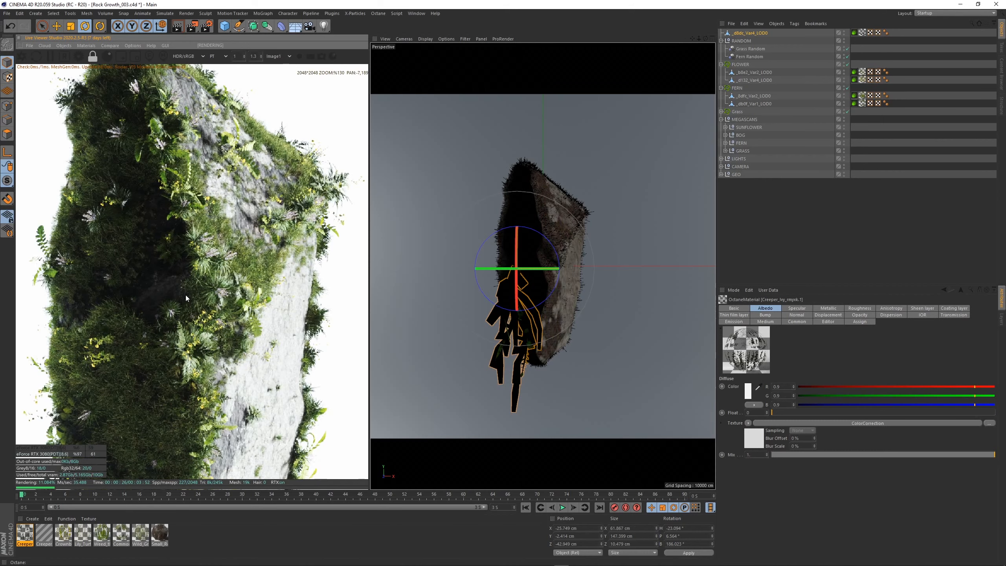
{"action": "scroll", "coordinate": [186, 295], "scroll_direction": "down", "scroll_amount": 3}
{"action": "scroll", "coordinate": [173, 327], "scroll_direction": "up", "scroll_amount": 9}
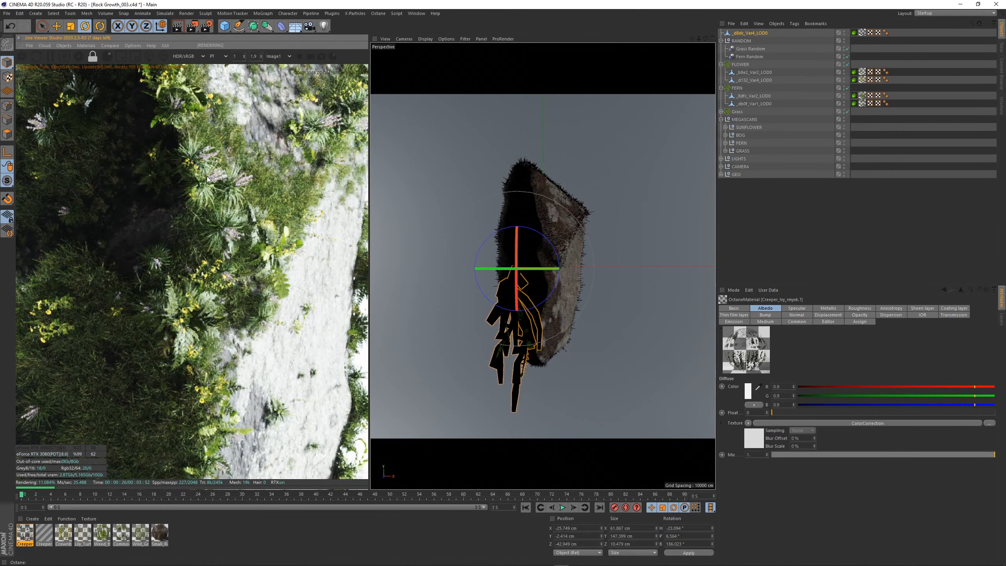
{"action": "left_click", "coordinate": [44, 533]}
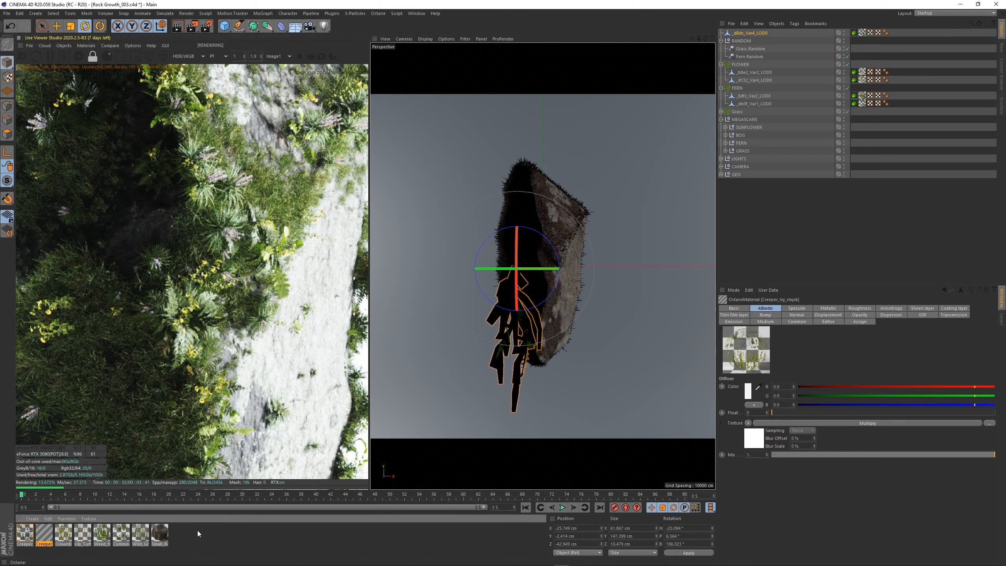
{"action": "left_click", "coordinate": [67, 535]}
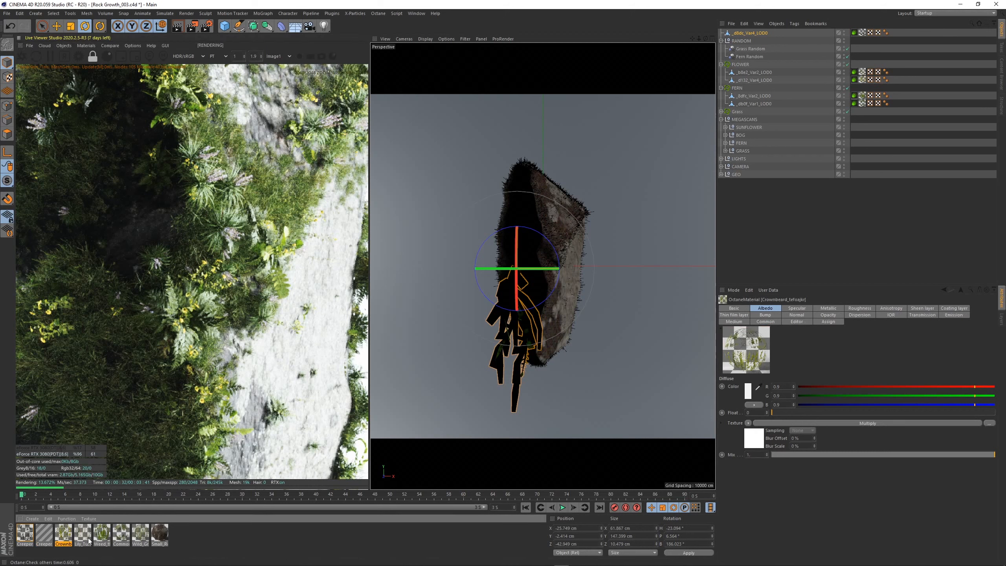
{"action": "left_click", "coordinate": [86, 46]}
{"action": "left_click", "coordinate": [119, 70]}
{"action": "left_click_drag", "start_coordinate": [311, 154], "coordinate": [626, 111]}
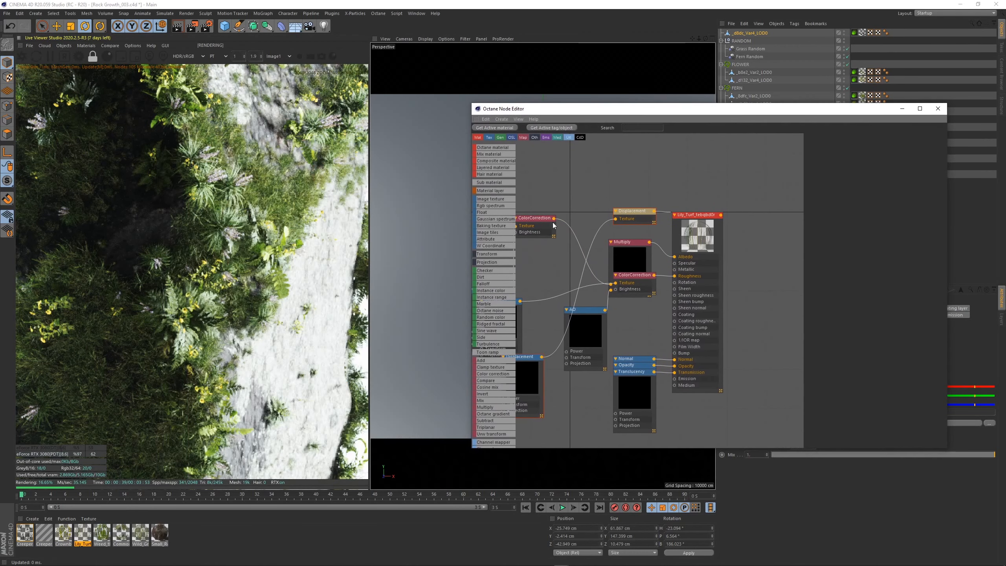
{"action": "left_click_drag", "start_coordinate": [905, 201], "coordinate": [903, 201]}
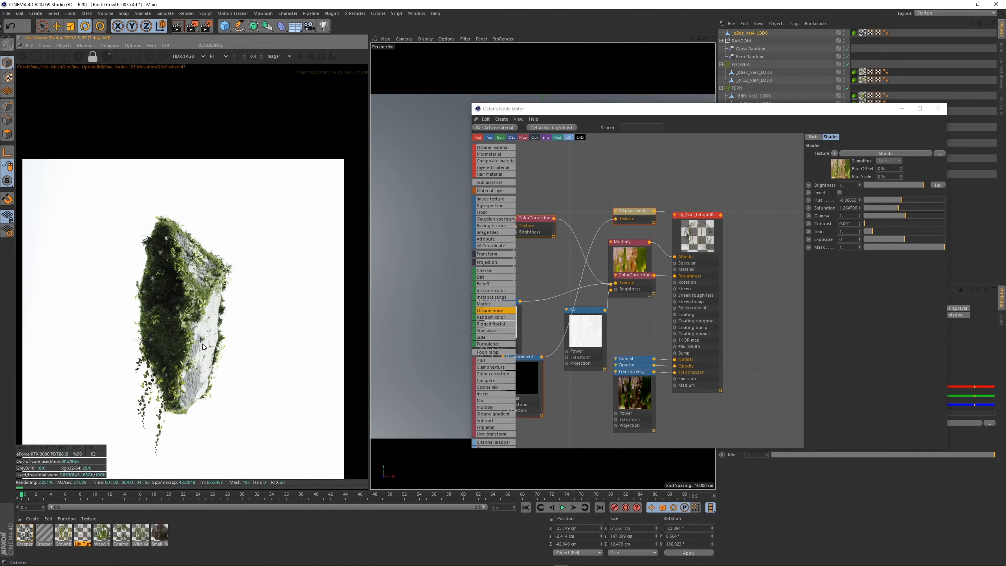
Close the node editor and collapse the RANDOM, FLOWER and FERN groups in the object list.
{"action": "left_click", "coordinate": [937, 110]}
{"action": "left_click", "coordinate": [896, 228]}
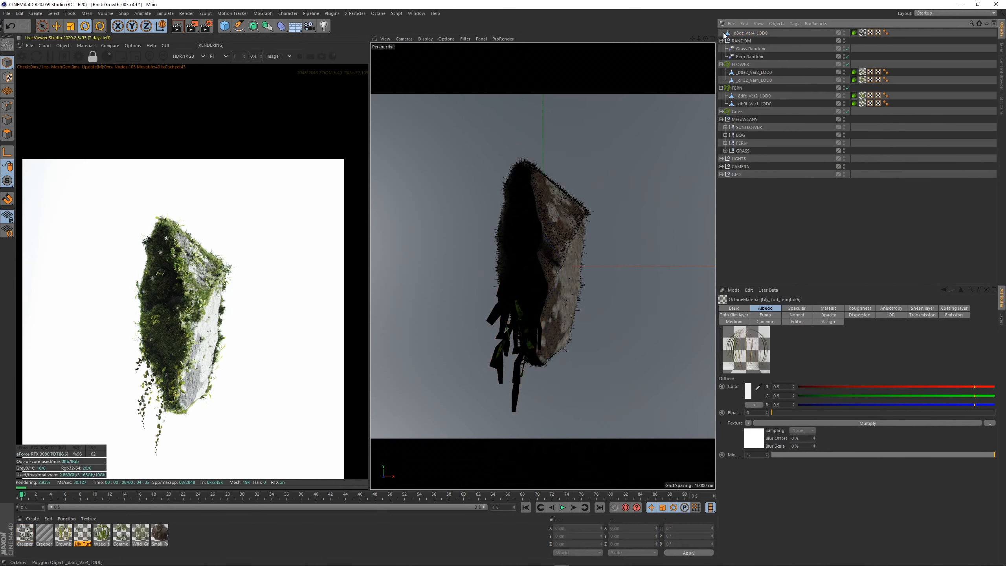
{"action": "left_click", "coordinate": [722, 41]}
{"action": "left_click", "coordinate": [722, 49]}
{"action": "left_click", "coordinate": [722, 56]}
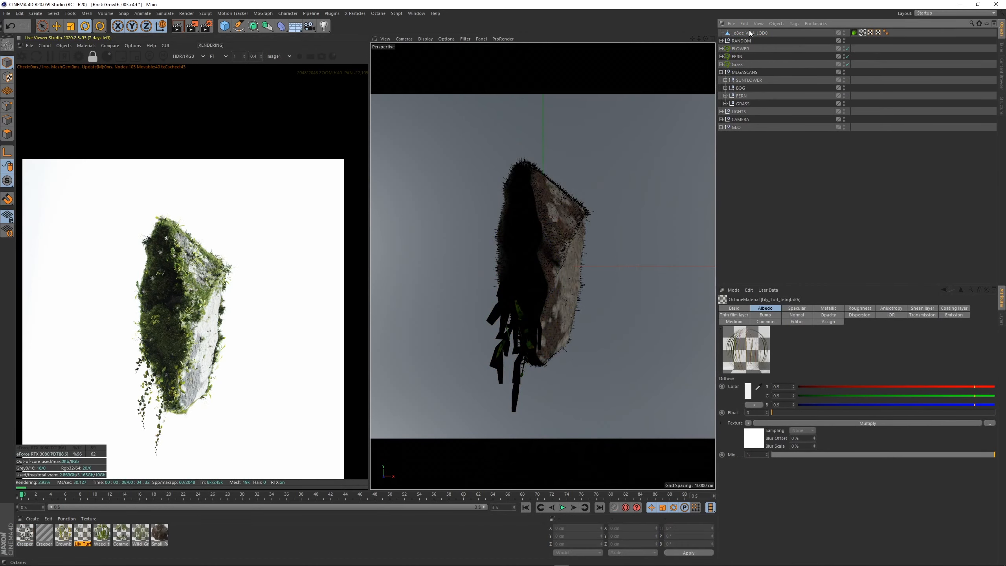
Rename the ivy object as IVY and move it into the MEGASCANS group.
{"action": "double_click", "coordinate": [749, 33]}
{"action": "type", "text": "MVY"}
{"action": "key", "text": "Return"}
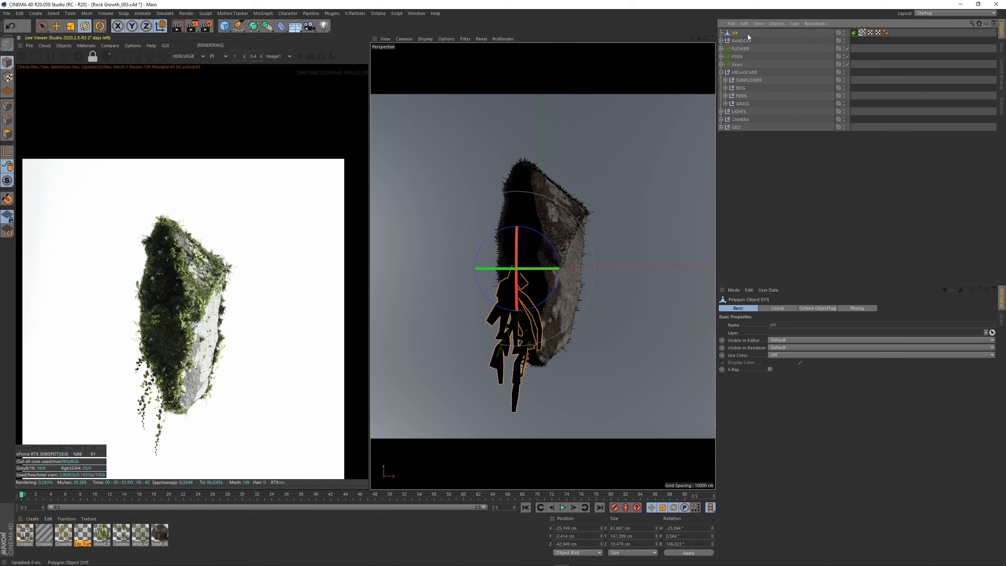
{"action": "left_click_drag", "start_coordinate": [747, 33], "coordinate": [740, 76]}
{"action": "left_click", "coordinate": [769, 169]}
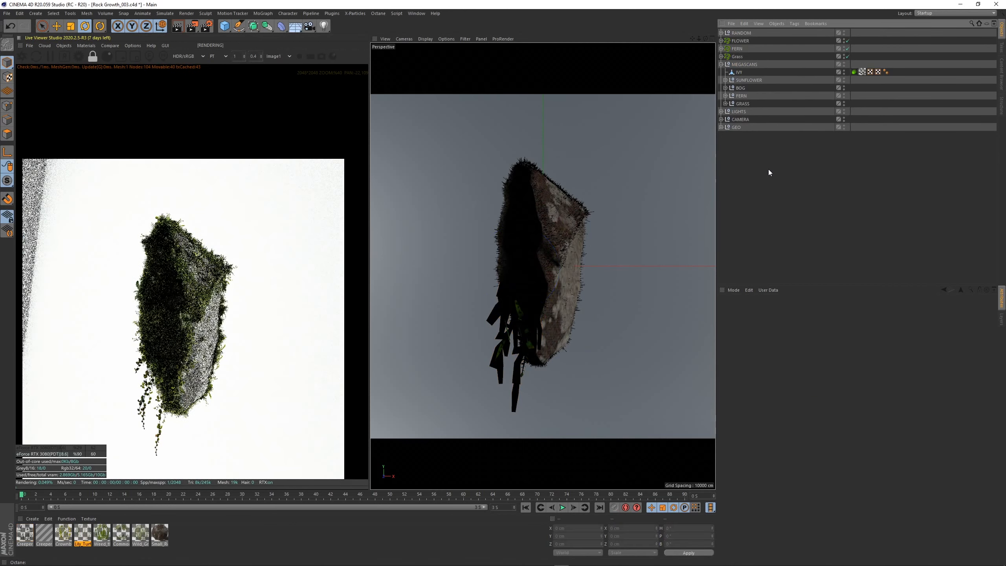
Examine the rendered rock with its hanging ivy both close up and in full.
{"action": "scroll", "coordinate": [222, 333], "scroll_direction": "down", "scroll_amount": 1}
{"action": "left_click_drag", "start_coordinate": [155, 392], "coordinate": [179, 296]}
{"action": "scroll", "coordinate": [179, 302], "scroll_direction": "up", "scroll_amount": 2}
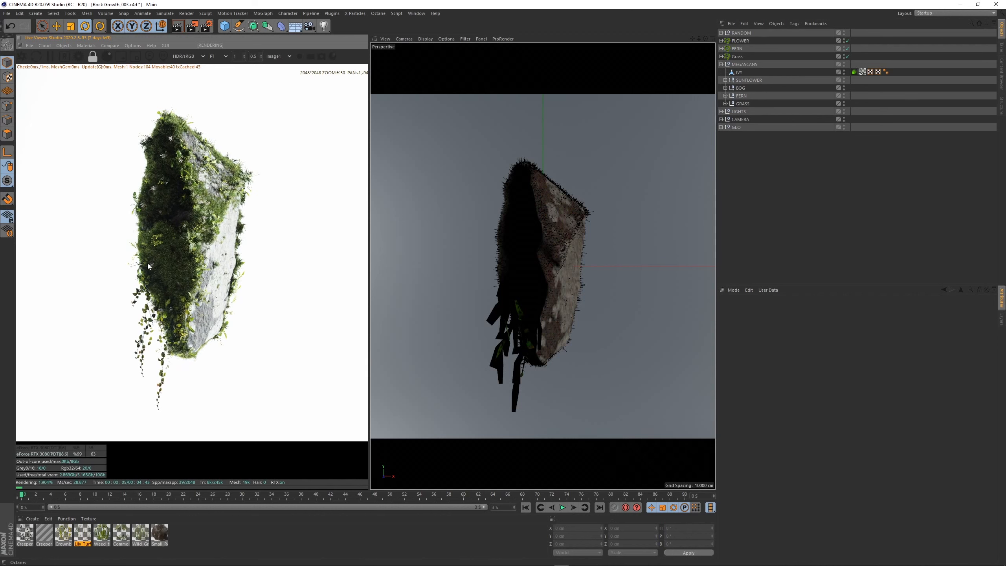
{"action": "scroll", "coordinate": [145, 273], "scroll_direction": "up", "scroll_amount": 2}
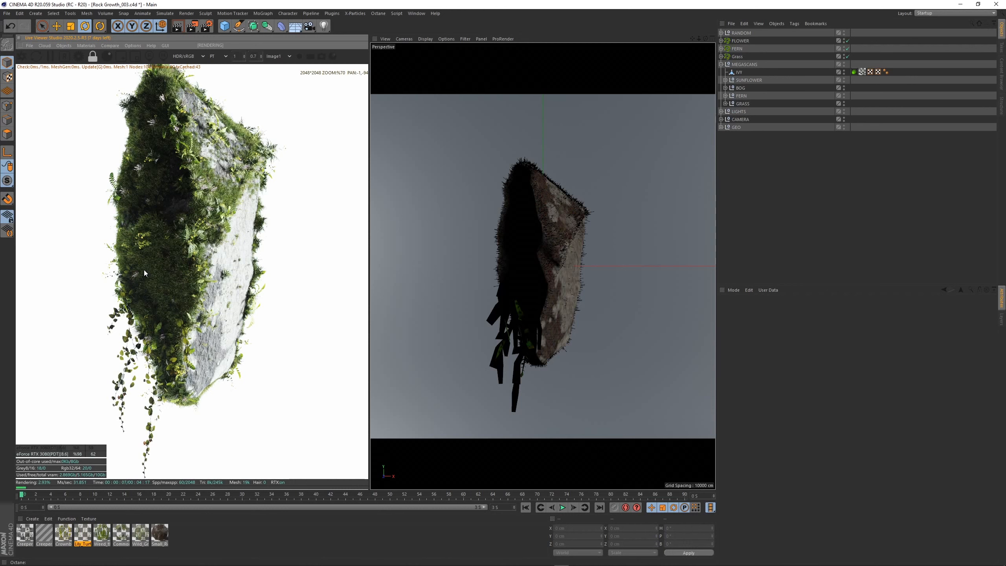
{"action": "scroll", "coordinate": [145, 273], "scroll_direction": "down", "scroll_amount": 3}
{"action": "middle_click_drag", "start_coordinate": [144, 289], "coordinate": [143, 290]}
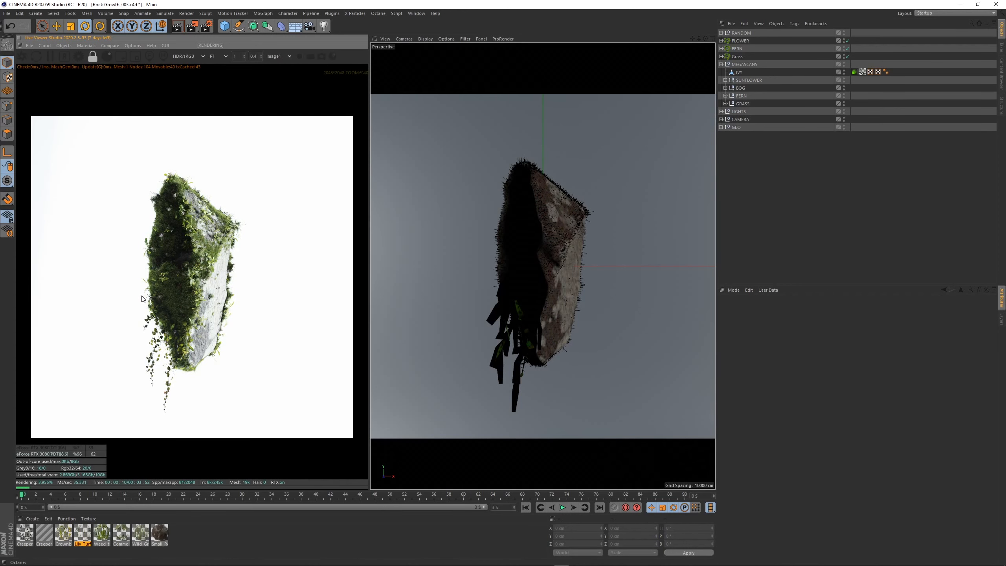
{"action": "scroll", "coordinate": [143, 299], "scroll_direction": "up", "scroll_amount": 1}
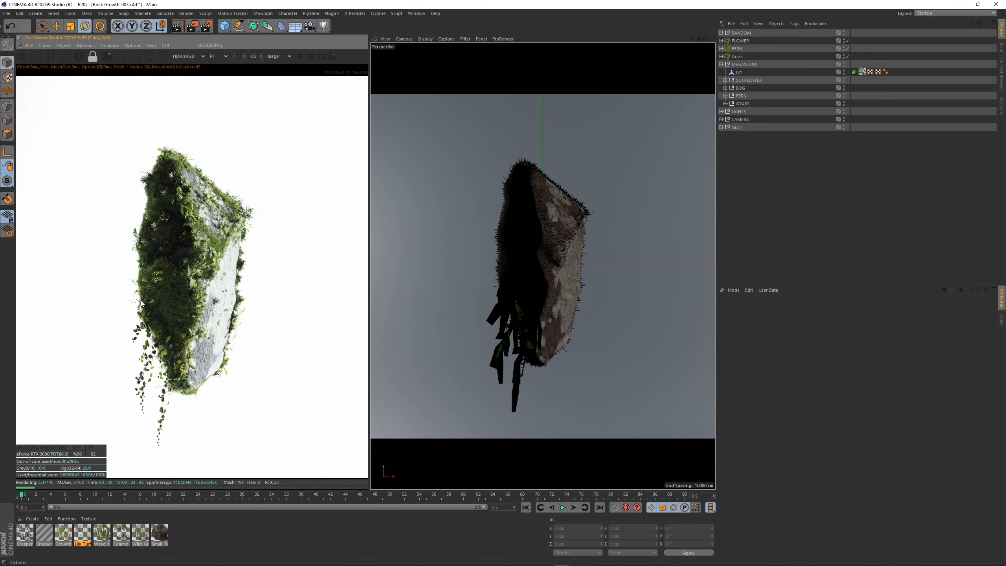
{"action": "scroll", "coordinate": [141, 307], "scroll_direction": "down", "scroll_amount": 1}
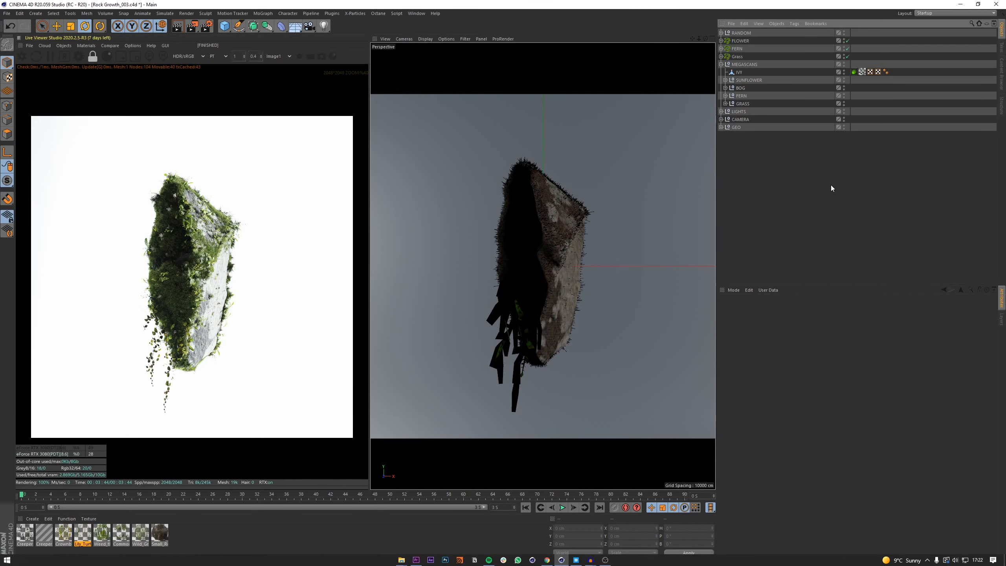
Create two takes named 001 and 002, and turn on Auto Take.
{"action": "left_click", "coordinate": [1001, 49]}
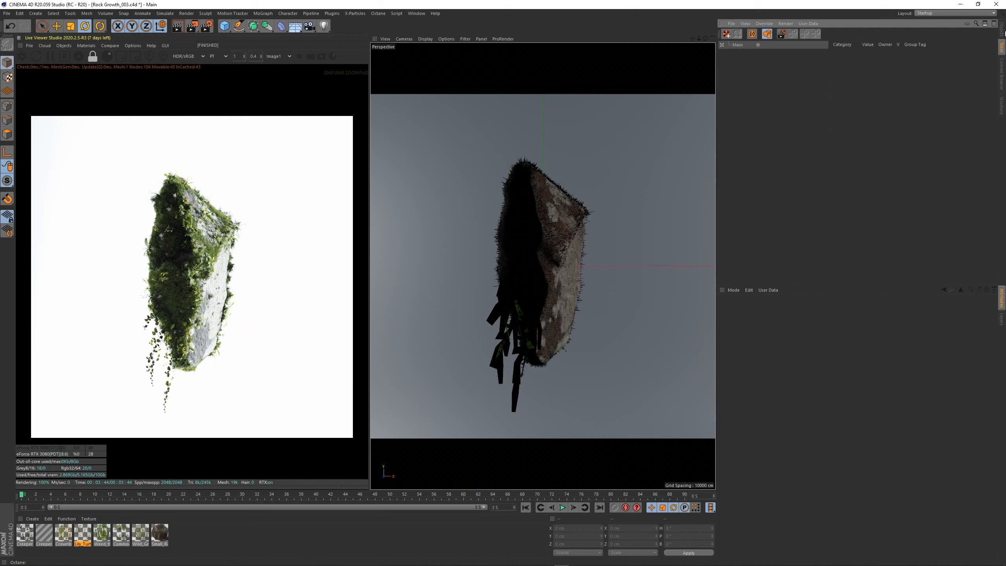
{"action": "left_click", "coordinate": [1004, 35]}
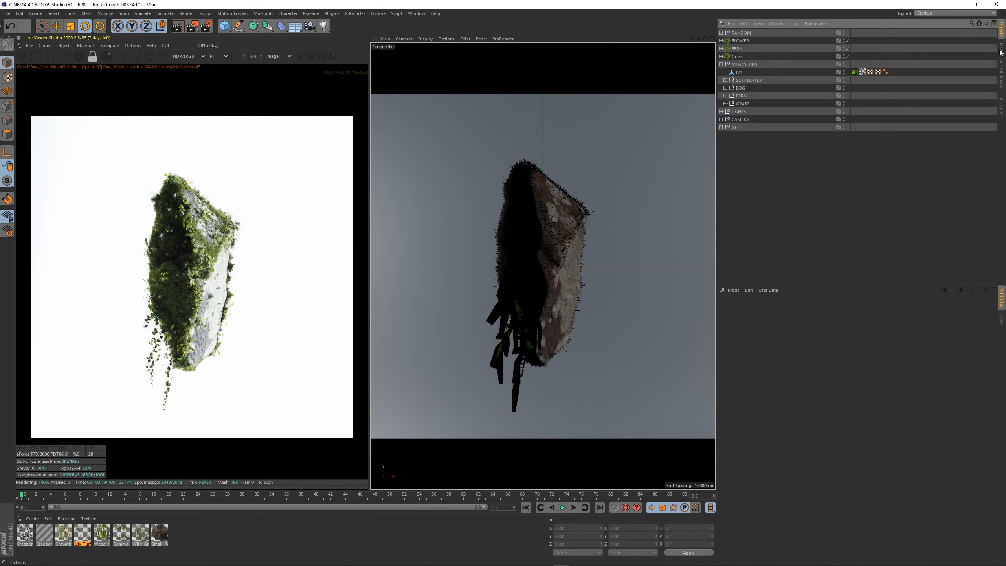
{"action": "left_click", "coordinate": [1002, 51]}
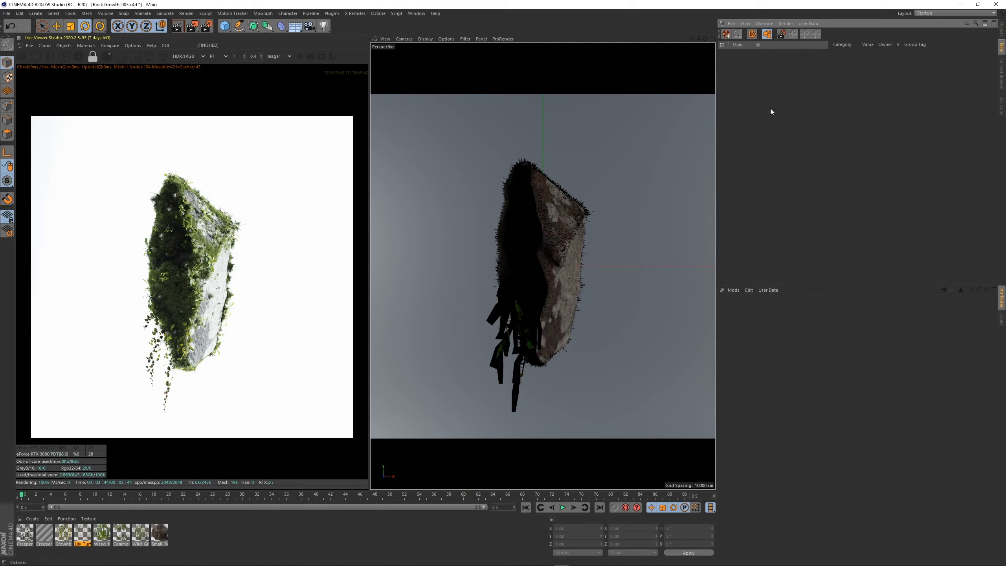
{"action": "left_click", "coordinate": [725, 35]}
{"action": "left_click", "coordinate": [725, 35]}
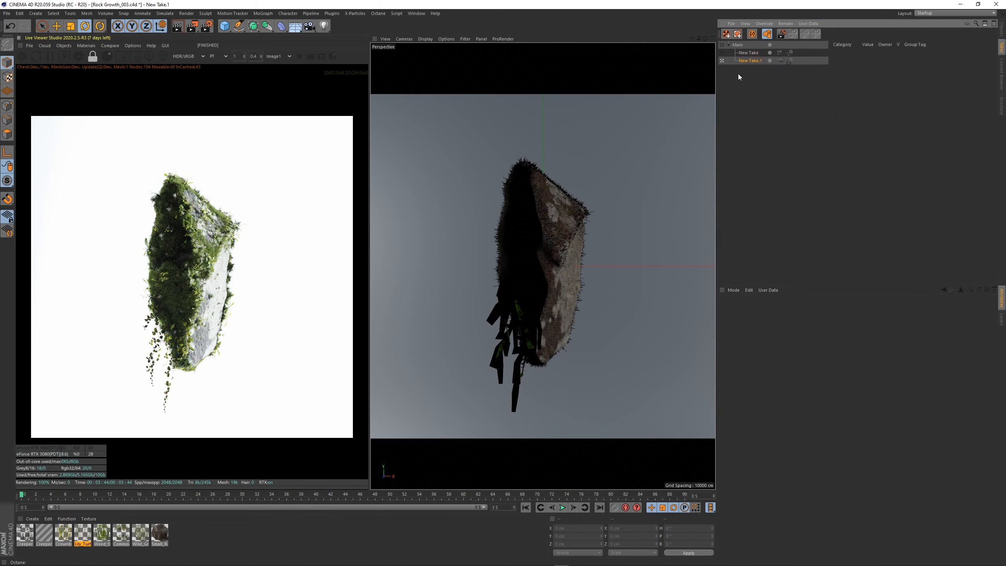
{"action": "double_click", "coordinate": [753, 53]}
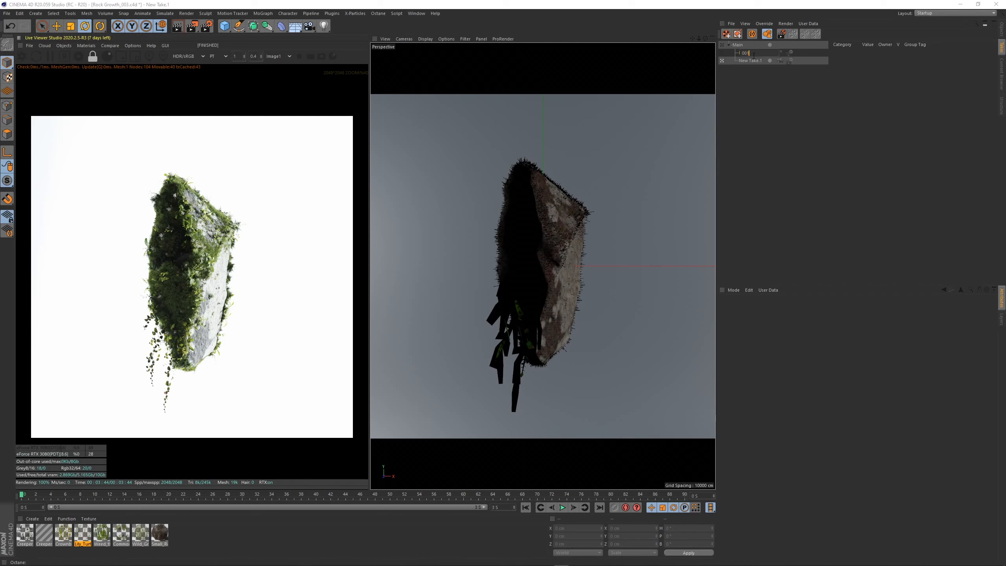
{"action": "key", "text": "Return"}
{"action": "double_click", "coordinate": [752, 61]}
{"action": "type", "text": "002"}
{"action": "key", "text": "Return"}
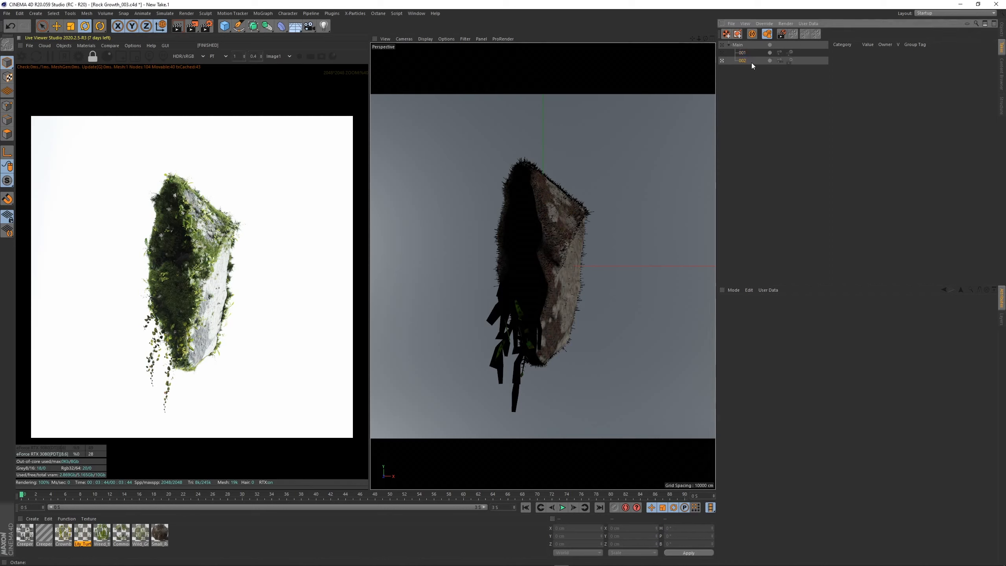
{"action": "left_click", "coordinate": [750, 36]}
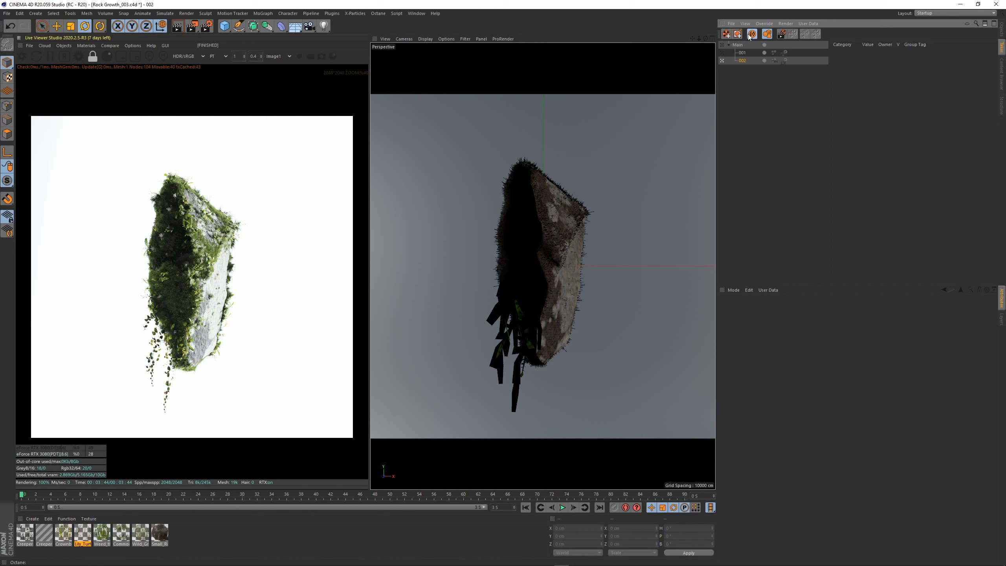
Hide the IVY object in both editor and render for take 002, and check the rock in the live render.
{"action": "left_click", "coordinate": [1002, 29]}
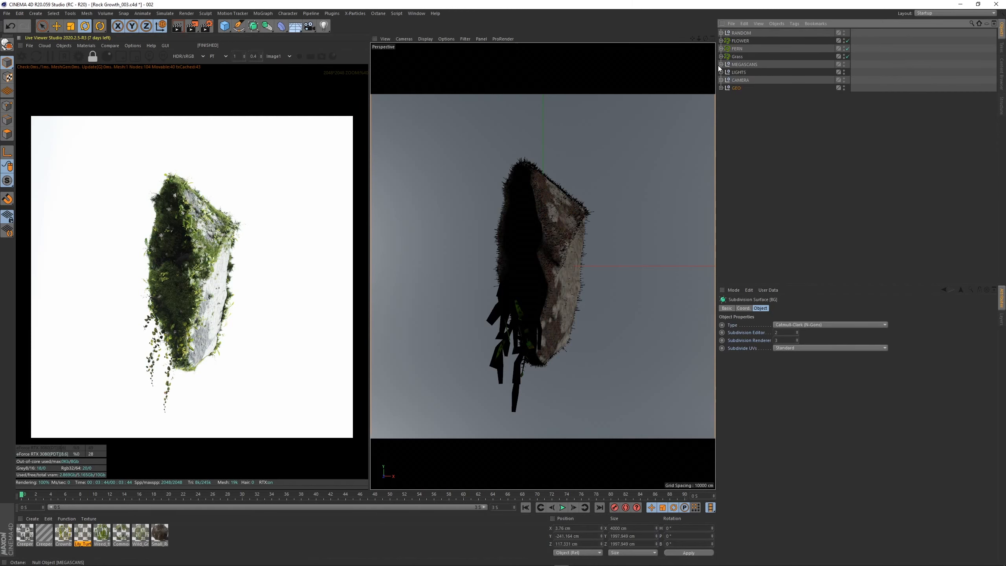
{"action": "left_click", "coordinate": [754, 121]}
{"action": "scroll", "coordinate": [314, 322], "scroll_direction": "up", "scroll_amount": 1}
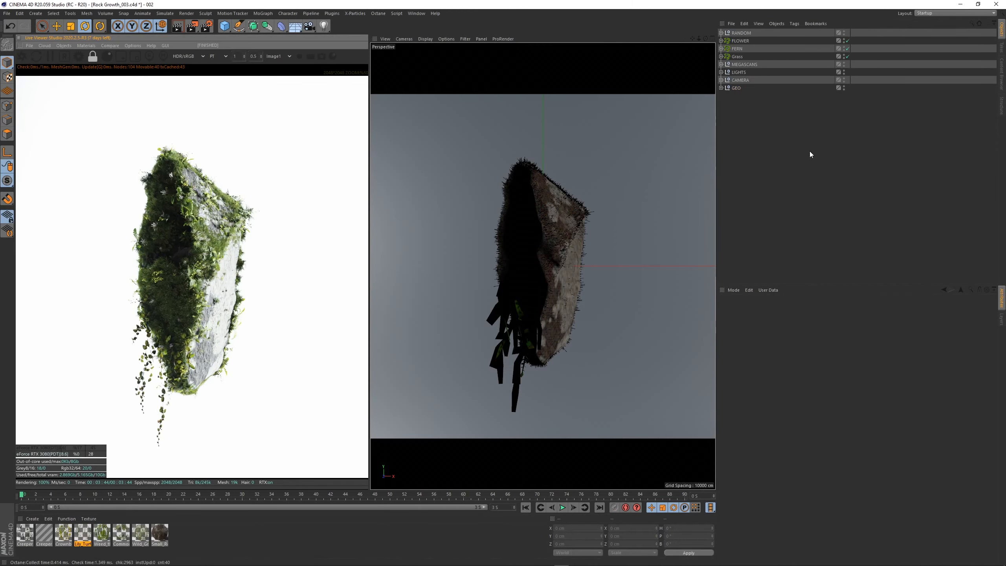
{"action": "left_click", "coordinate": [499, 351]}
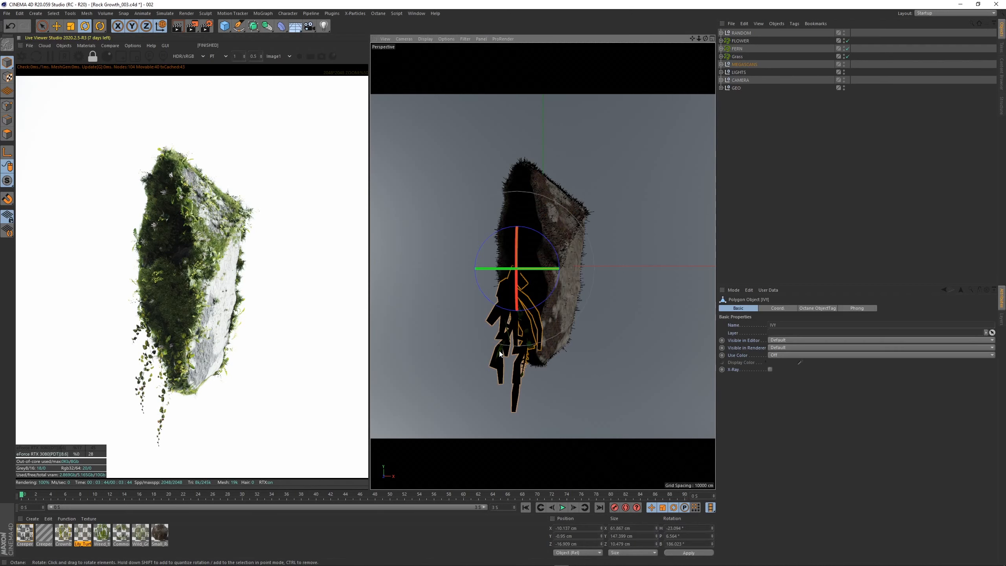
{"action": "left_click", "coordinate": [890, 96]}
{"action": "left_click", "coordinate": [845, 72], "text": "alt"}
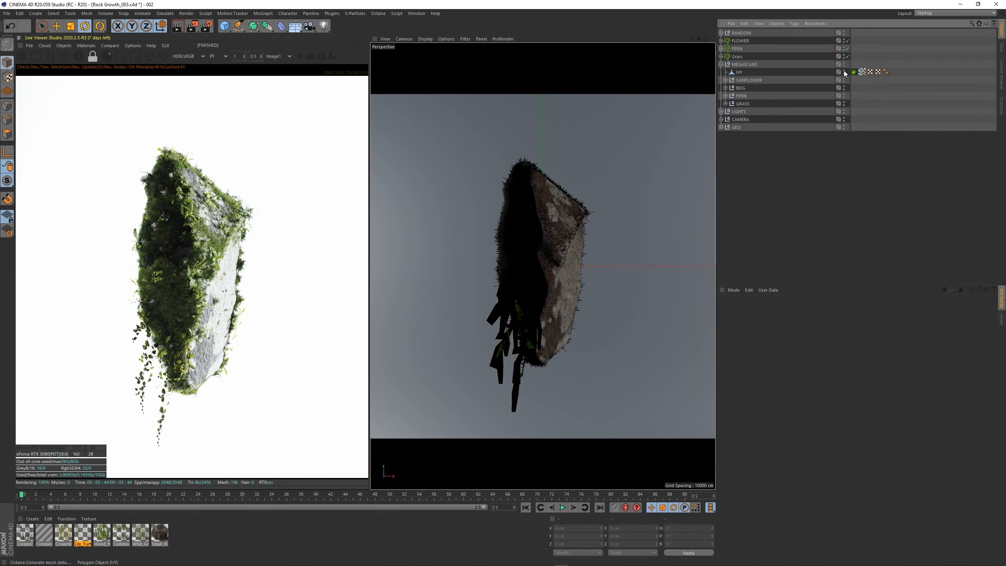
{"action": "left_click", "coordinate": [844, 72], "text": "alt"}
{"action": "scroll", "coordinate": [276, 288], "scroll_direction": "down", "scroll_amount": 1}
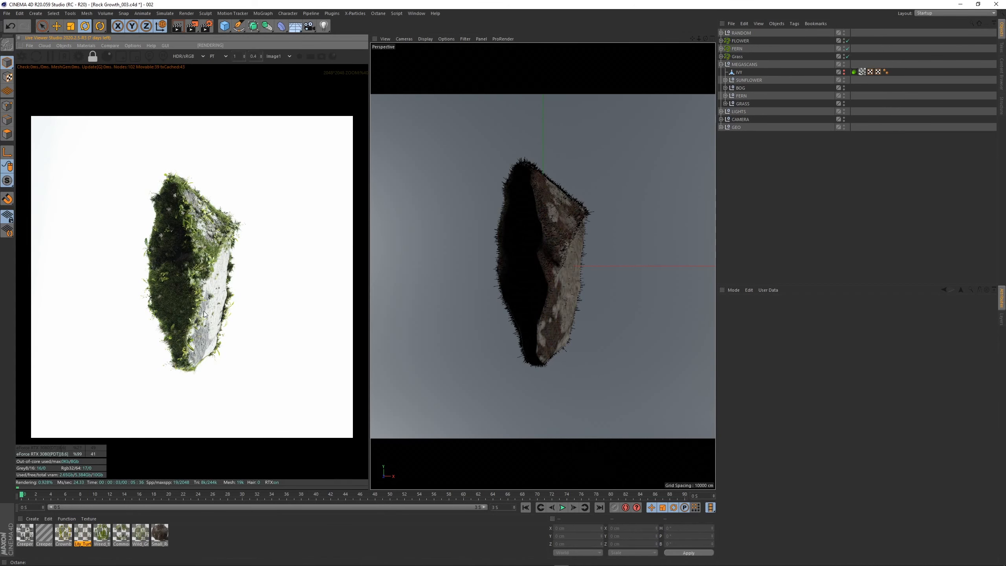
{"action": "scroll", "coordinate": [146, 318], "scroll_direction": "up", "scroll_amount": 3}
{"action": "scroll", "coordinate": [168, 337], "scroll_direction": "up", "scroll_amount": 1}
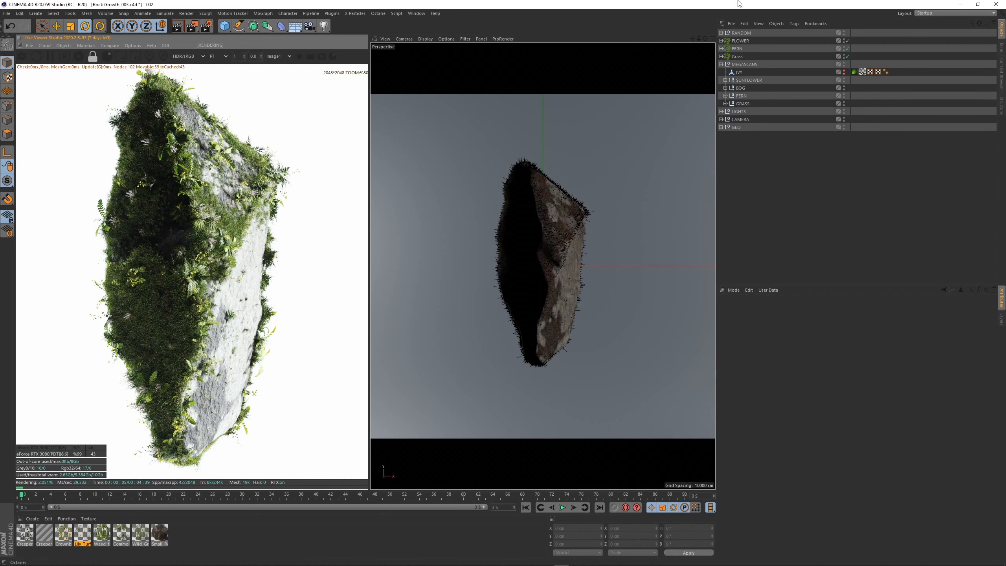
Add a Plain effector and assign it to the Grass, FERN and FLOWER scatter objects.
{"action": "left_click", "coordinate": [263, 13]}
{"action": "mouse_move", "coordinate": [271, 26]}
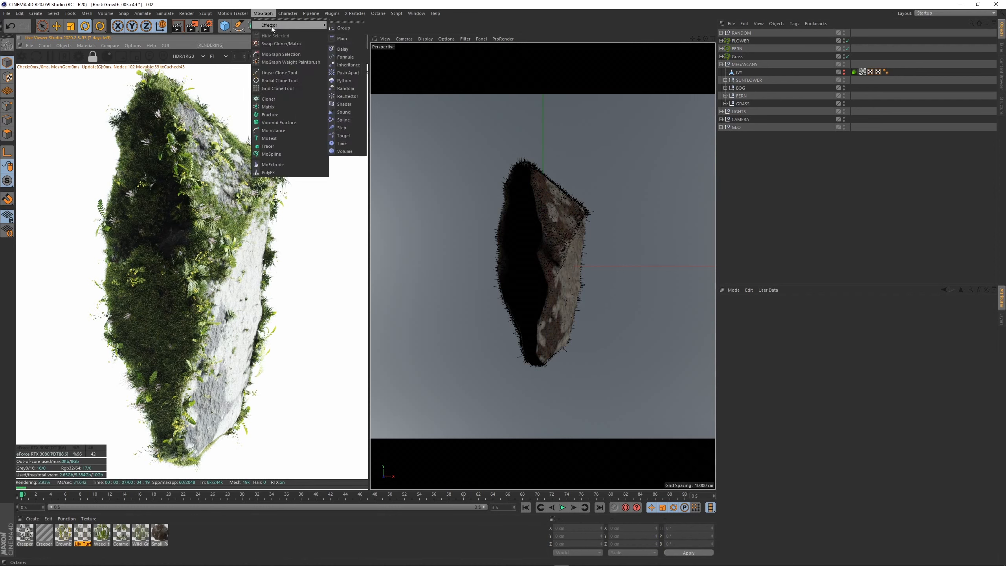
{"action": "left_click", "coordinate": [349, 40]}
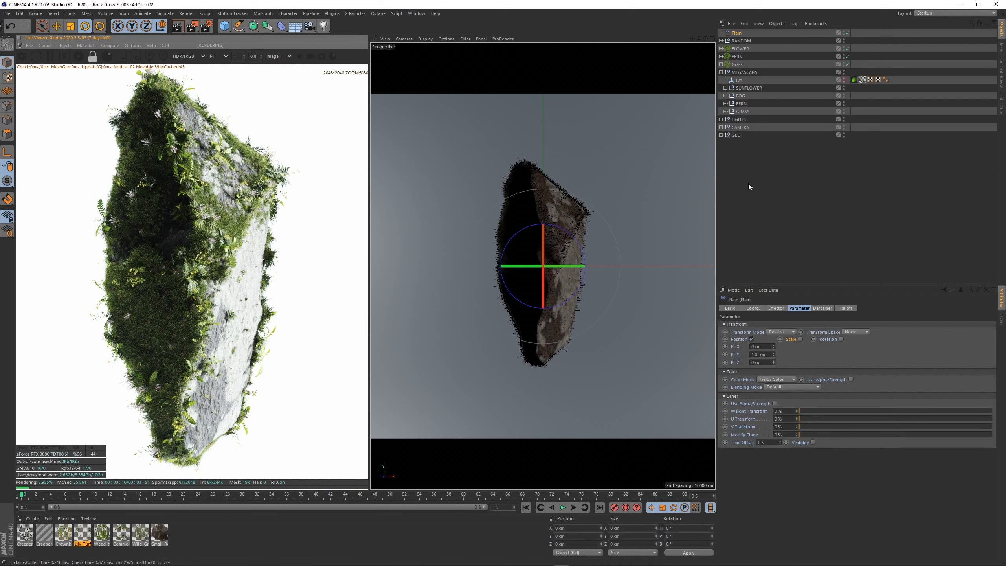
{"action": "left_click", "coordinate": [728, 65]}
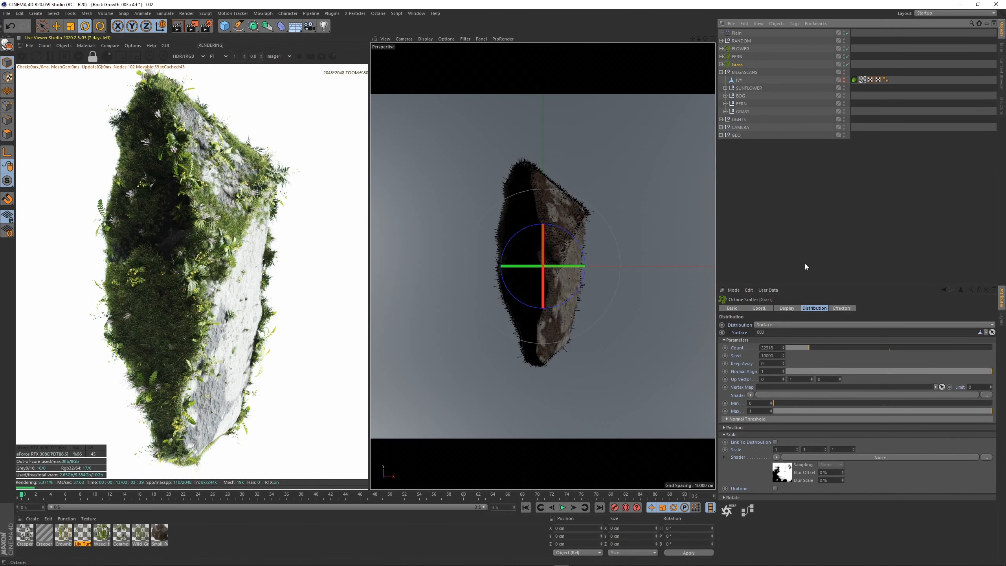
{"action": "left_click", "coordinate": [722, 72]}
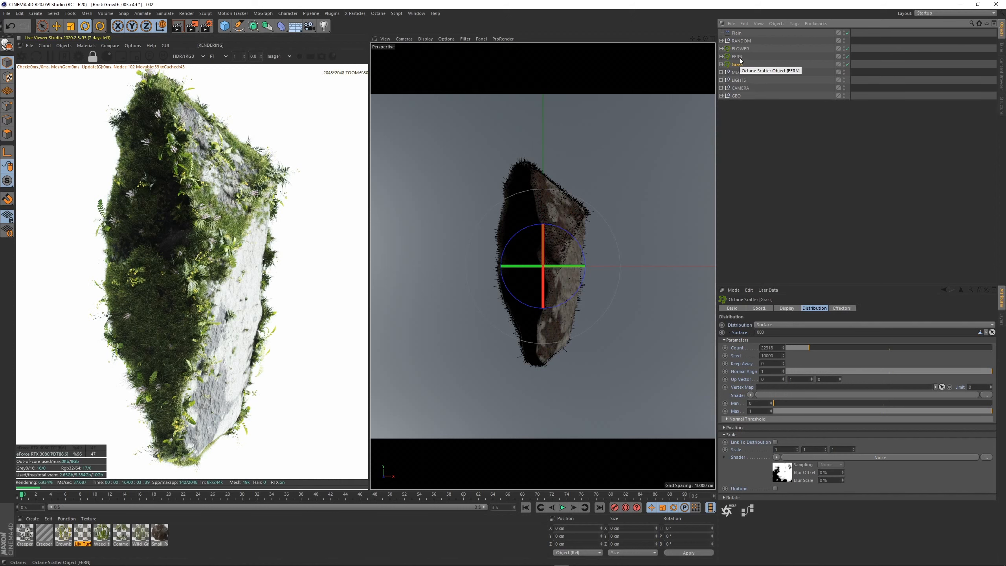
{"action": "left_click", "coordinate": [842, 308]}
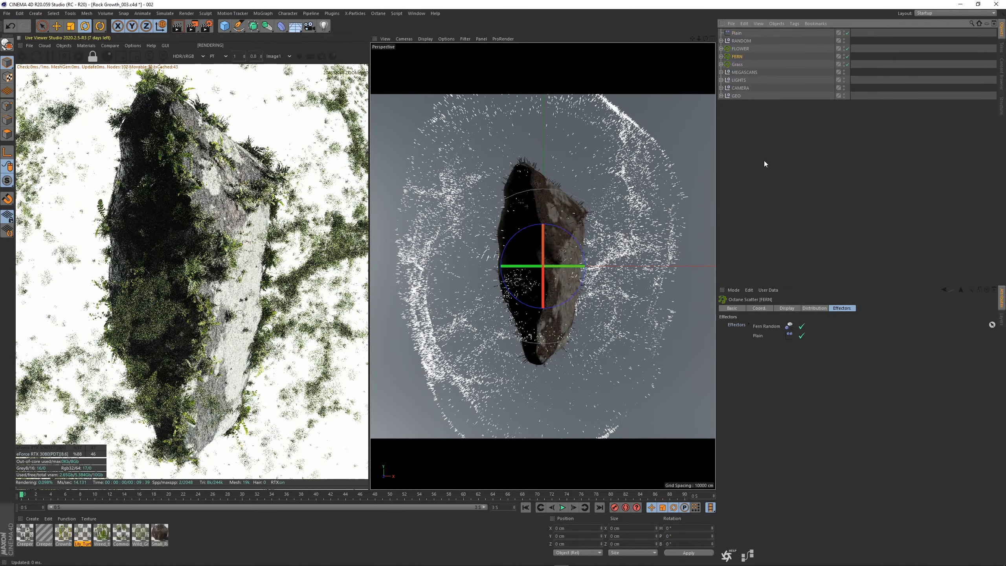
{"action": "left_click", "coordinate": [740, 48]}
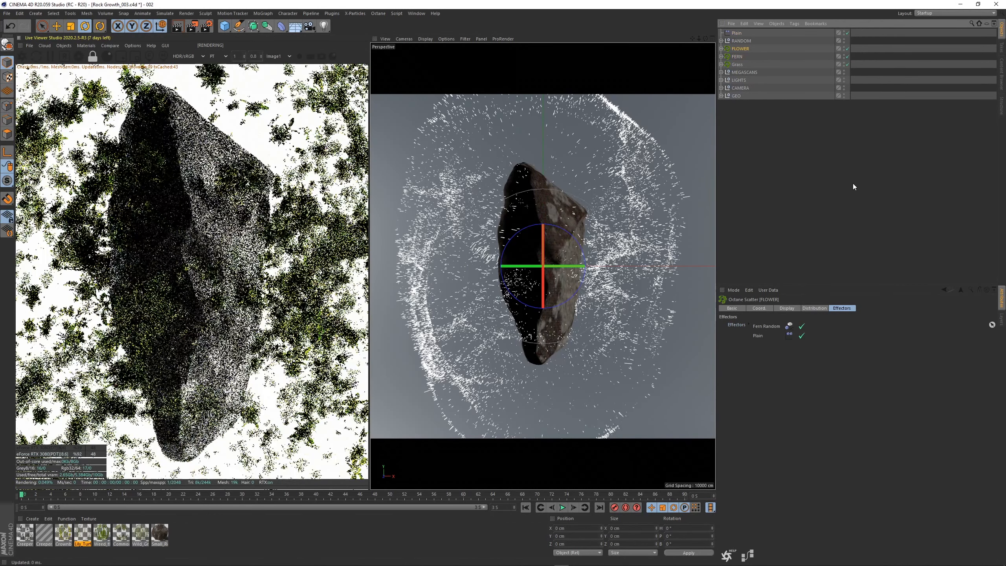
{"action": "left_click", "coordinate": [819, 256]}
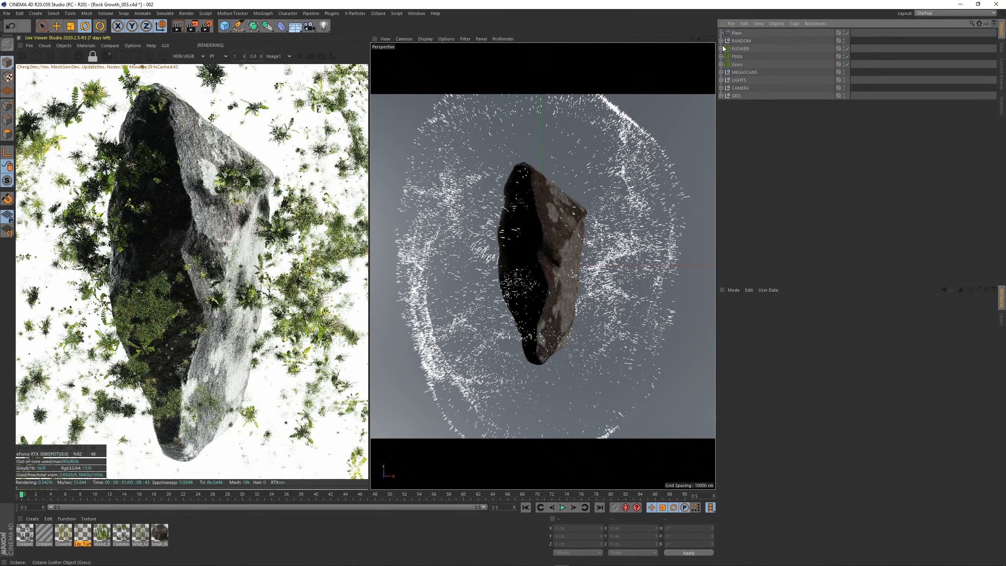
Disable the Plain effector's position and enable scale with Uniform Scale and Absolute Scale at a value of -1.
{"action": "left_click", "coordinate": [737, 32]}
{"action": "scroll", "coordinate": [248, 329], "scroll_direction": "down", "scroll_amount": 4}
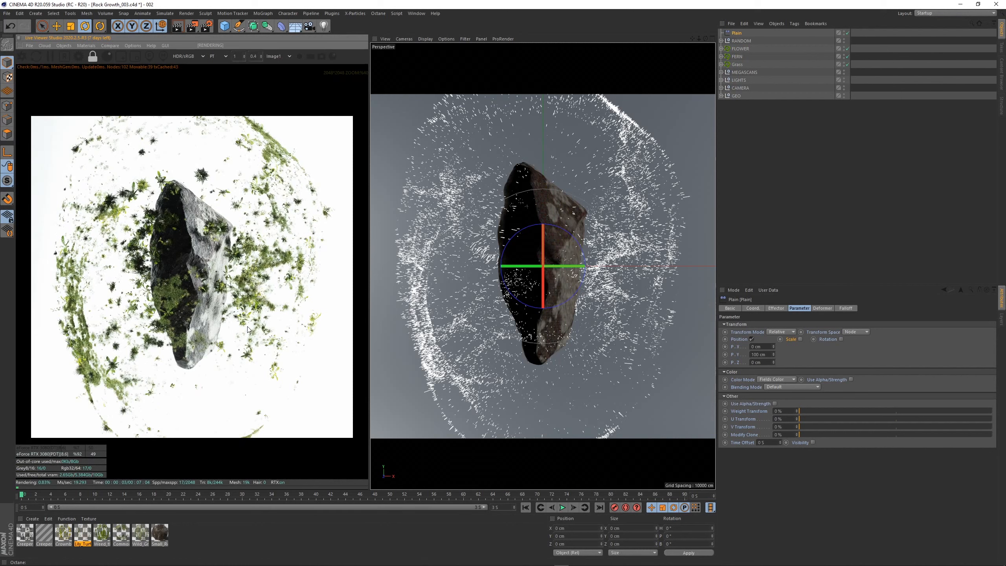
{"action": "scroll", "coordinate": [248, 327], "scroll_direction": "up", "scroll_amount": 1}
{"action": "scroll", "coordinate": [248, 327], "scroll_direction": "down", "scroll_amount": 1}
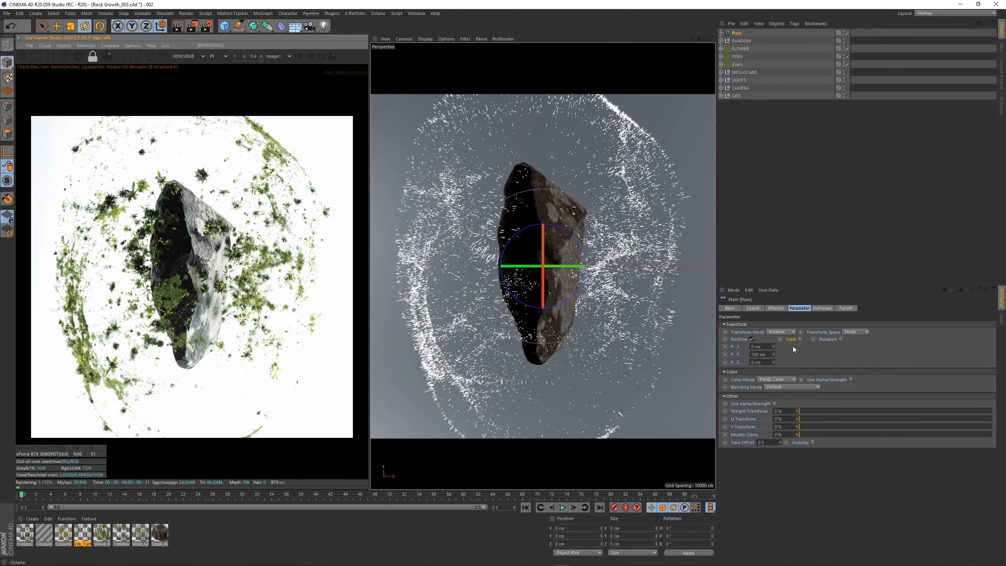
{"action": "left_click", "coordinate": [752, 339]}
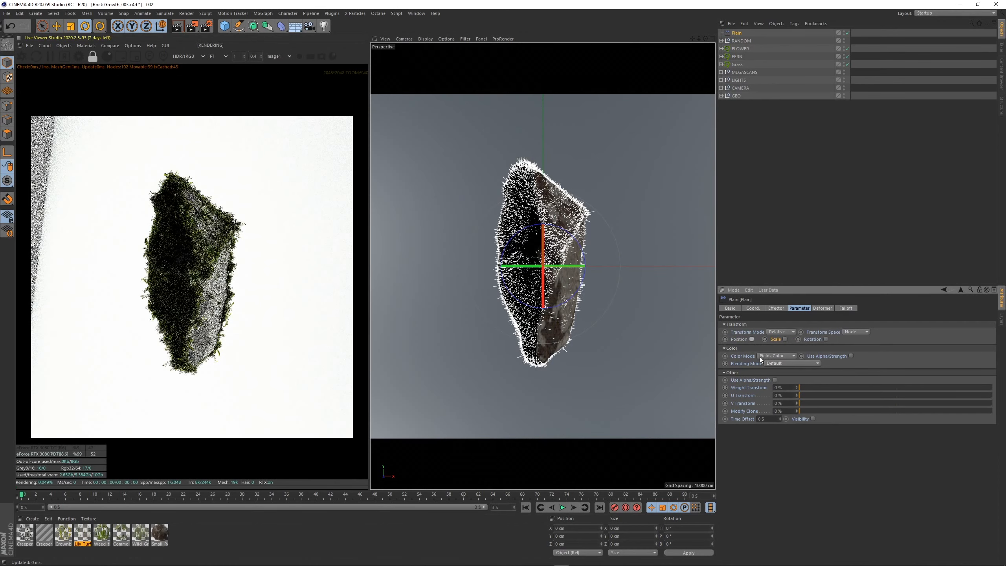
{"action": "left_click", "coordinate": [786, 339]}
{"action": "left_click", "coordinate": [803, 368]}
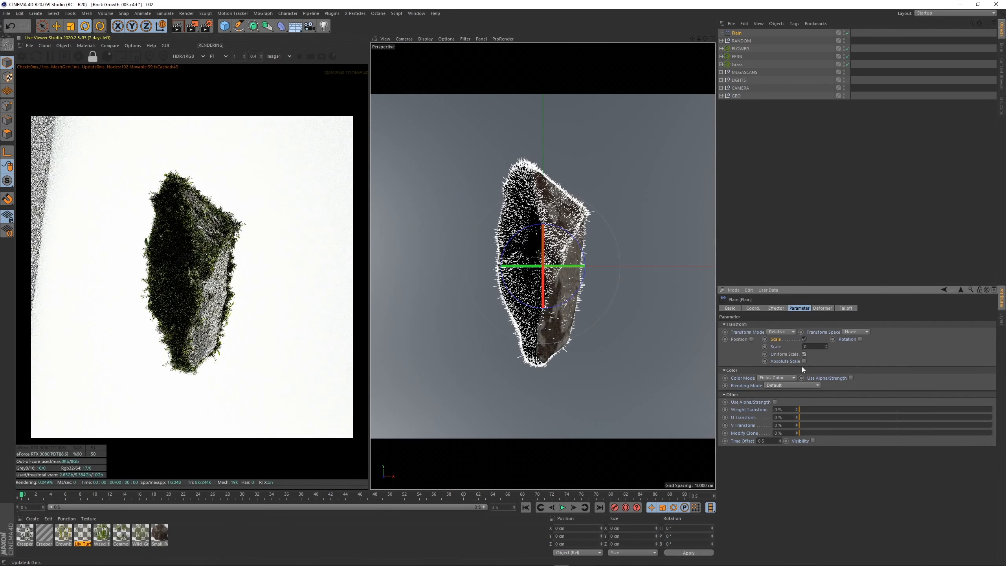
{"action": "left_click", "coordinate": [805, 361]}
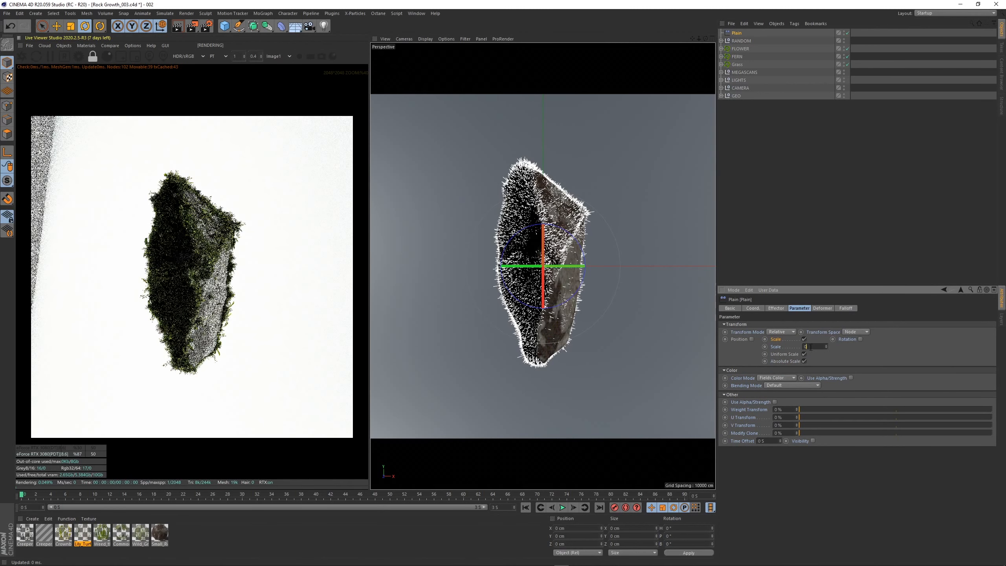
{"action": "type", "text": "-1"}
{"action": "key", "text": "Return"}
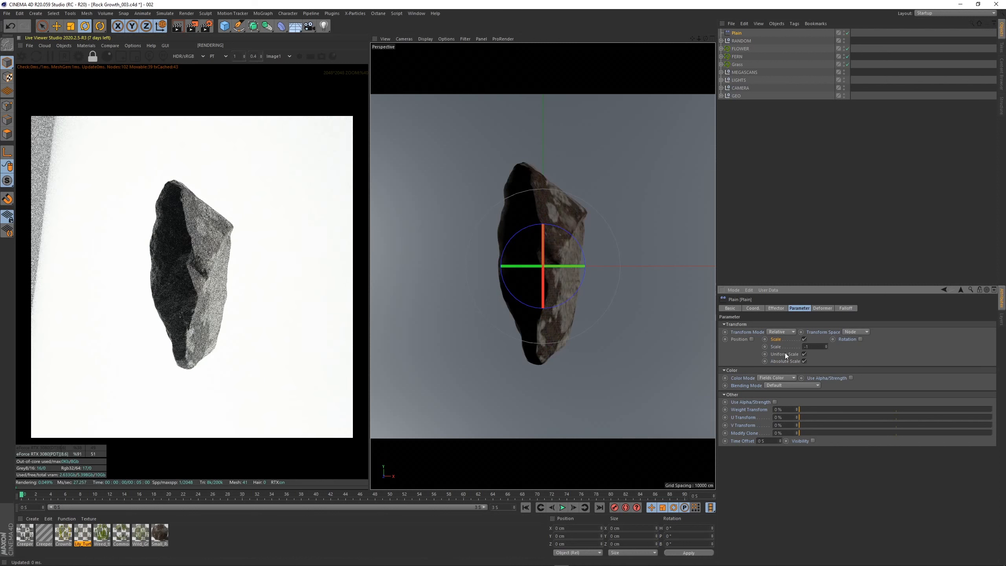
Add a Spherical Field to the Plain effector's falloff.
{"action": "scroll", "coordinate": [147, 273], "scroll_direction": "up", "scroll_amount": 1}
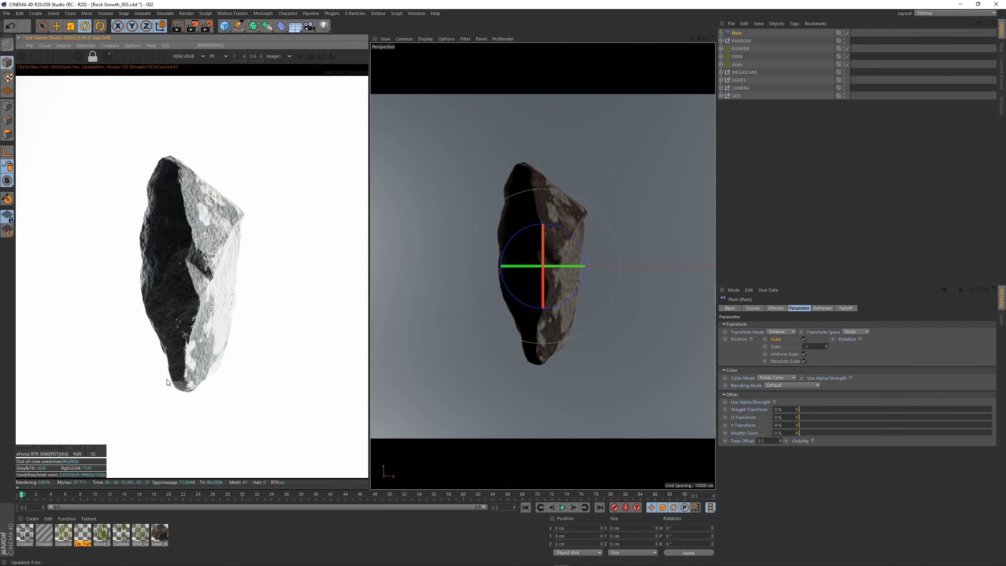
{"action": "scroll", "coordinate": [167, 382], "scroll_direction": "up", "scroll_amount": 1}
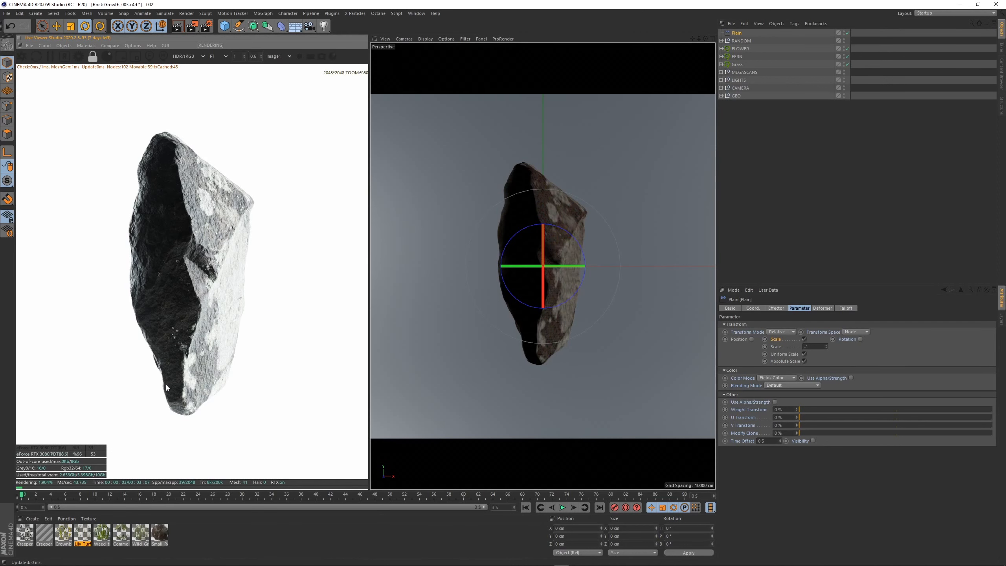
{"action": "left_click", "coordinate": [841, 308]}
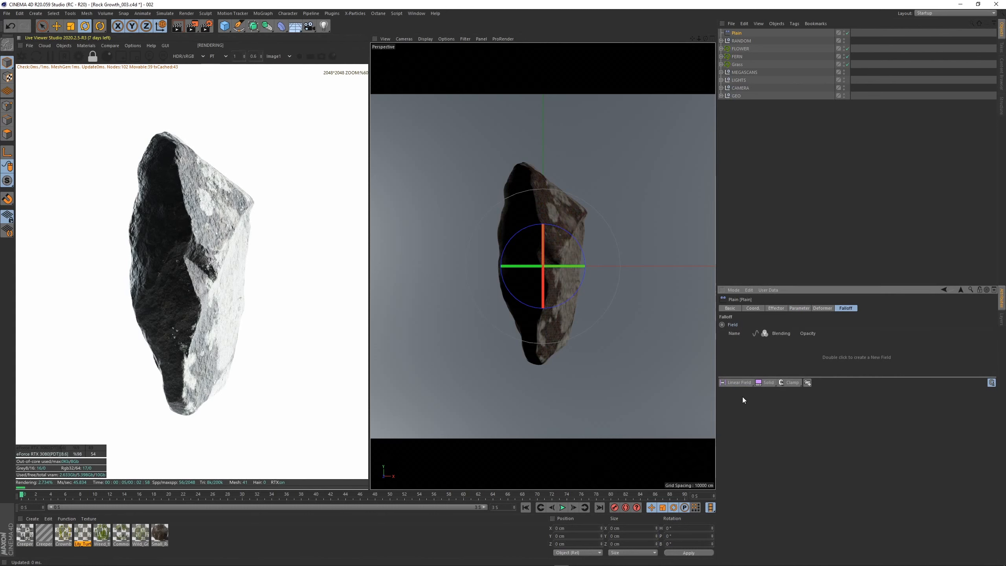
{"action": "left_click", "coordinate": [739, 383]}
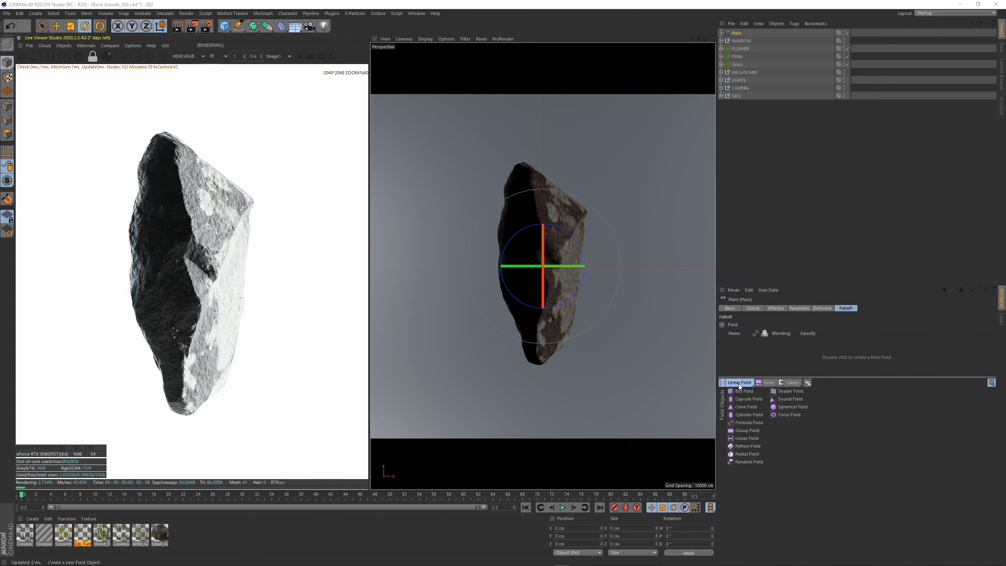
{"action": "left_click", "coordinate": [794, 408]}
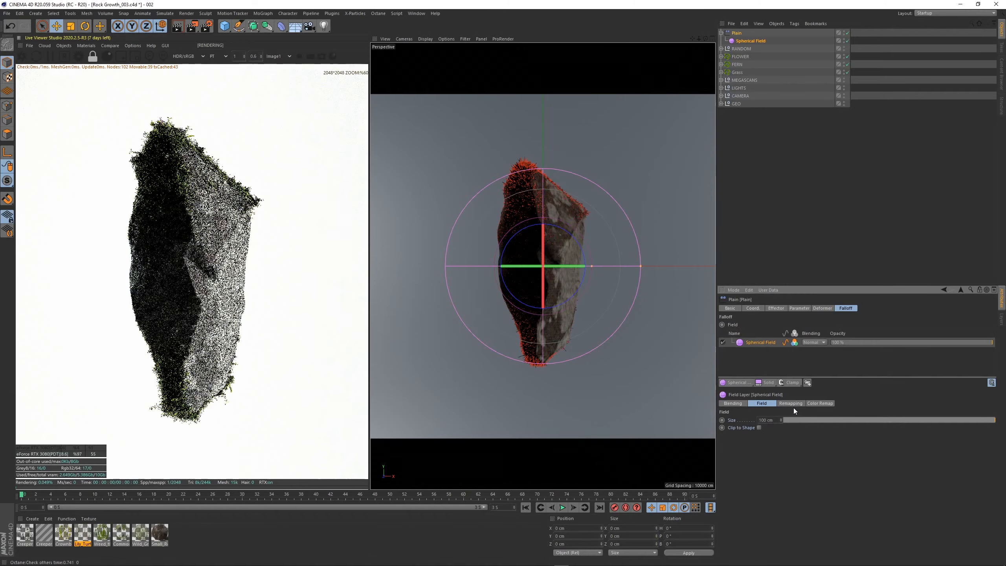
Move the Spherical Field over the rock's upper part, at about X -29 cm, Y 68 cm, and add an Invert layer to the falloff.
{"action": "left_click_drag", "start_coordinate": [580, 266], "coordinate": [547, 174]}
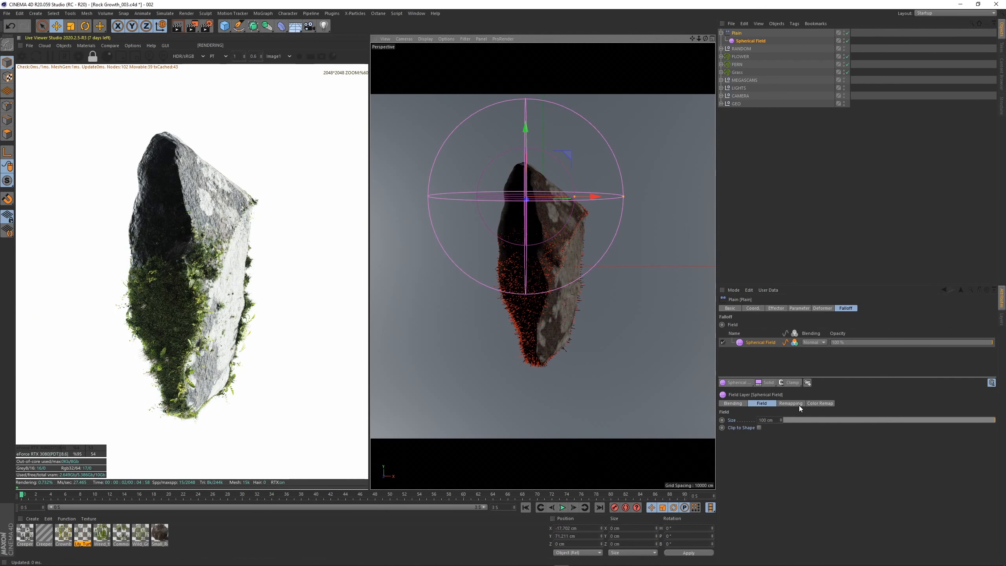
{"action": "left_click_drag", "start_coordinate": [552, 225], "coordinate": [547, 227]}
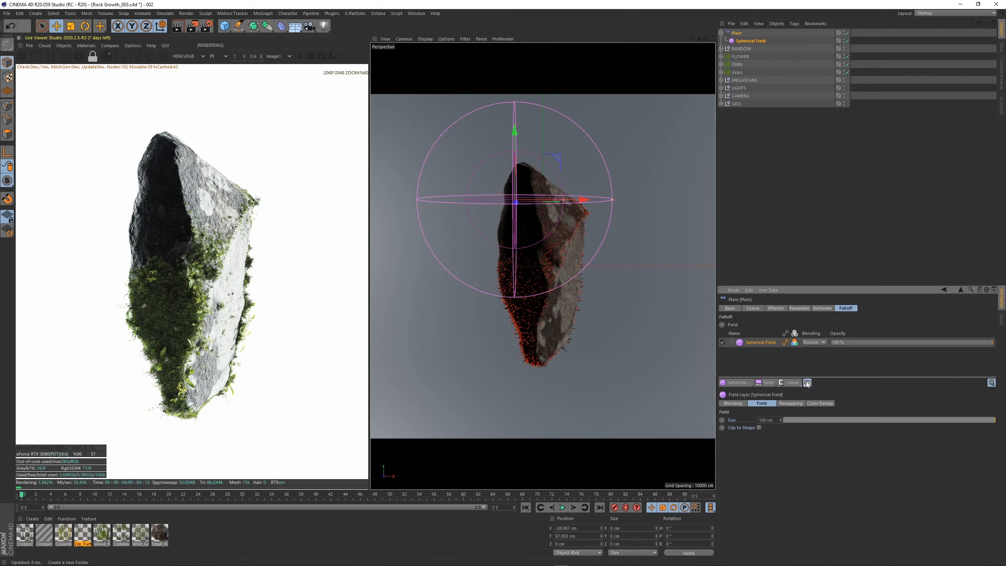
{"action": "left_click", "coordinate": [793, 383]}
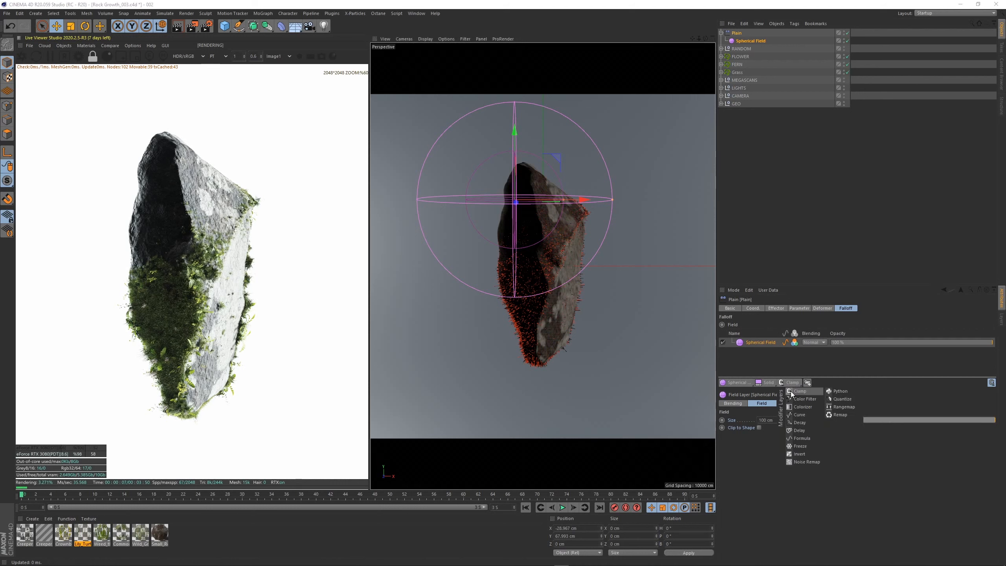
{"action": "left_click", "coordinate": [799, 454]}
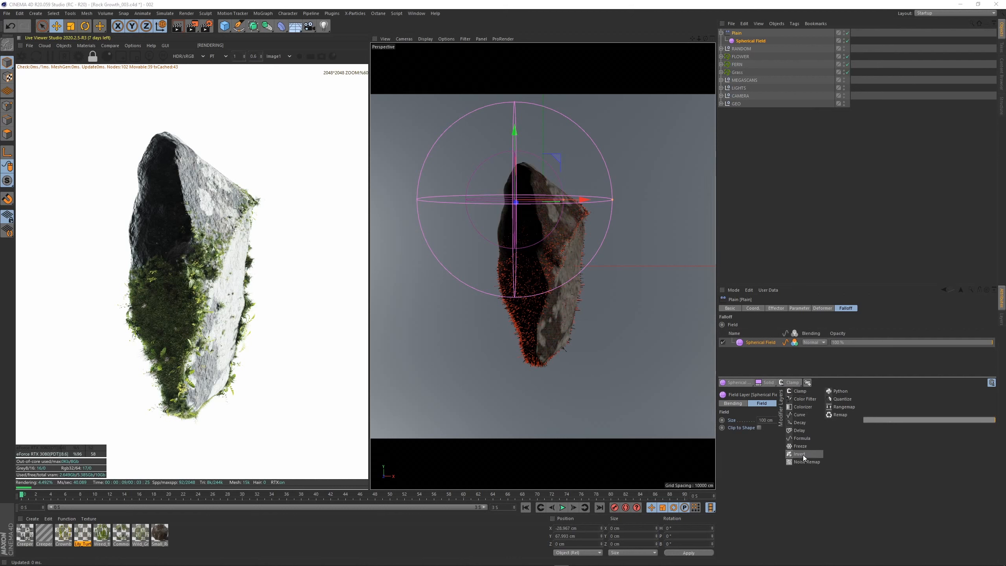
Move the Spherical Field above the rock and down to its lower end, at about X -13 cm, Y -76 cm, checking the plant growth.
{"action": "left_click", "coordinate": [750, 42]}
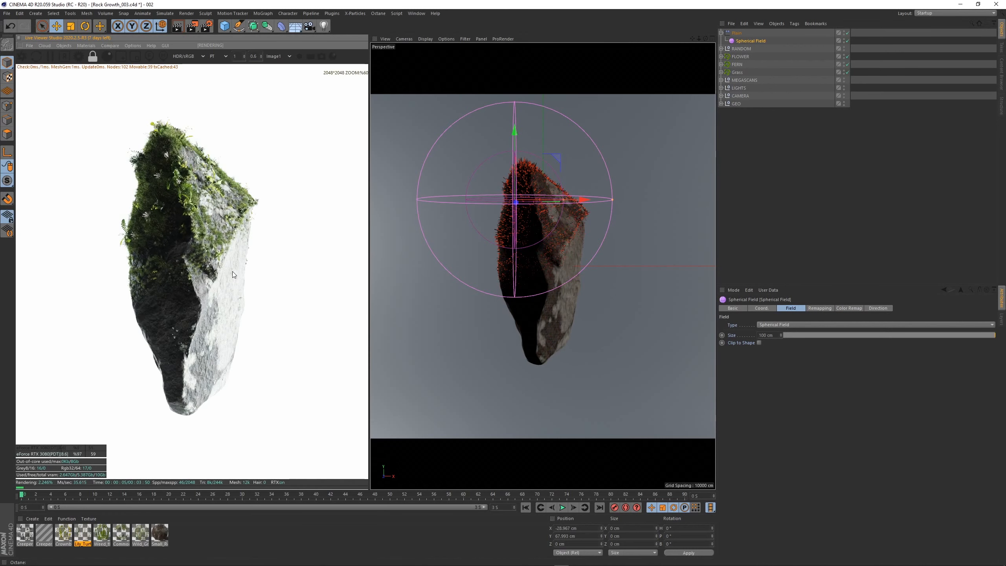
{"action": "scroll", "coordinate": [232, 271], "scroll_direction": "up", "scroll_amount": 1}
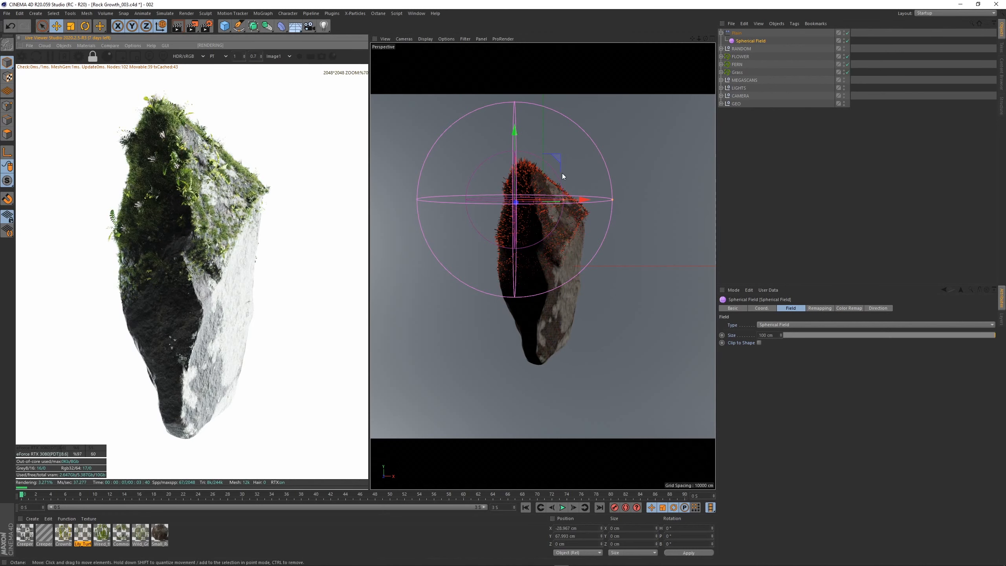
{"action": "left_click_drag", "start_coordinate": [562, 173], "coordinate": [547, 80]}
{"action": "scroll", "coordinate": [171, 286], "scroll_direction": "down", "scroll_amount": 1}
{"action": "scroll", "coordinate": [168, 284], "scroll_direction": "down", "scroll_amount": 1}
{"action": "left_click_drag", "start_coordinate": [554, 149], "coordinate": [556, 380]}
{"action": "left_click_drag", "start_coordinate": [550, 331], "coordinate": [557, 303]}
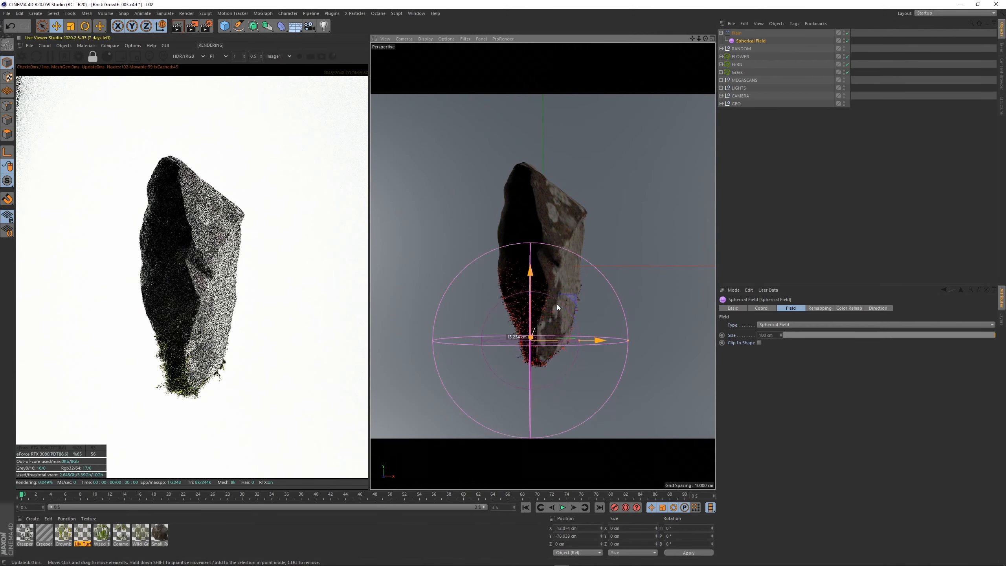
Enable the Gpu0 RTX 3080 in the Octane device settings and move the Spherical Field to the rock's middle.
{"action": "left_click", "coordinate": [82, 56]}
{"action": "left_click", "coordinate": [78, 25]}
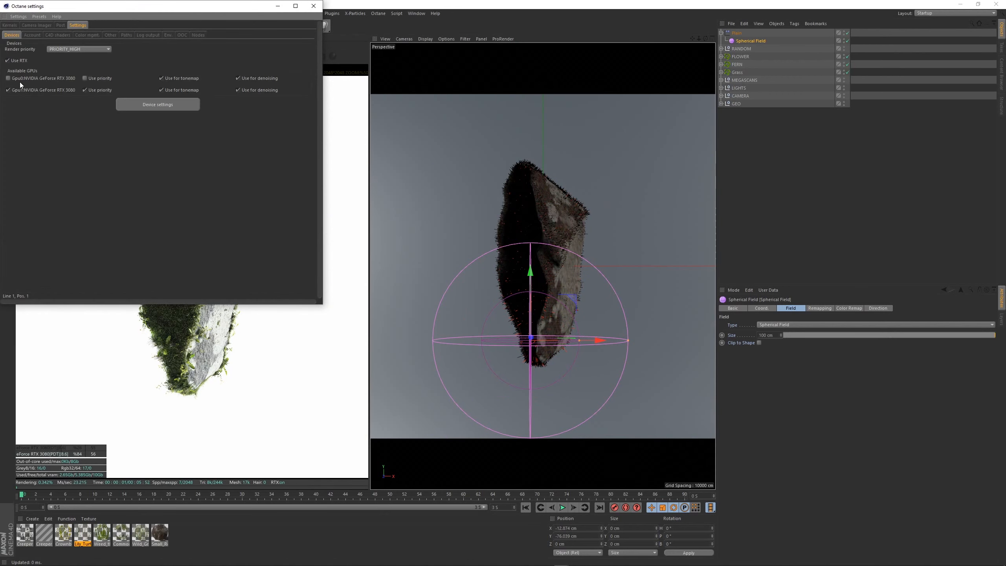
{"action": "left_click", "coordinate": [313, 5]}
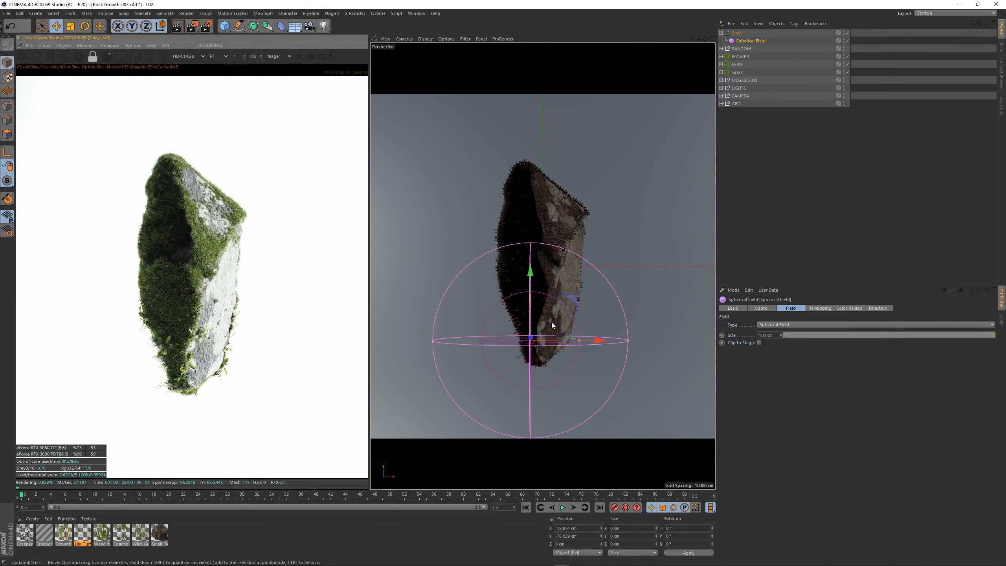
{"action": "left_click_drag", "start_coordinate": [552, 323], "coordinate": [575, 329]}
{"action": "left_click_drag", "start_coordinate": [576, 257], "coordinate": [572, 247]}
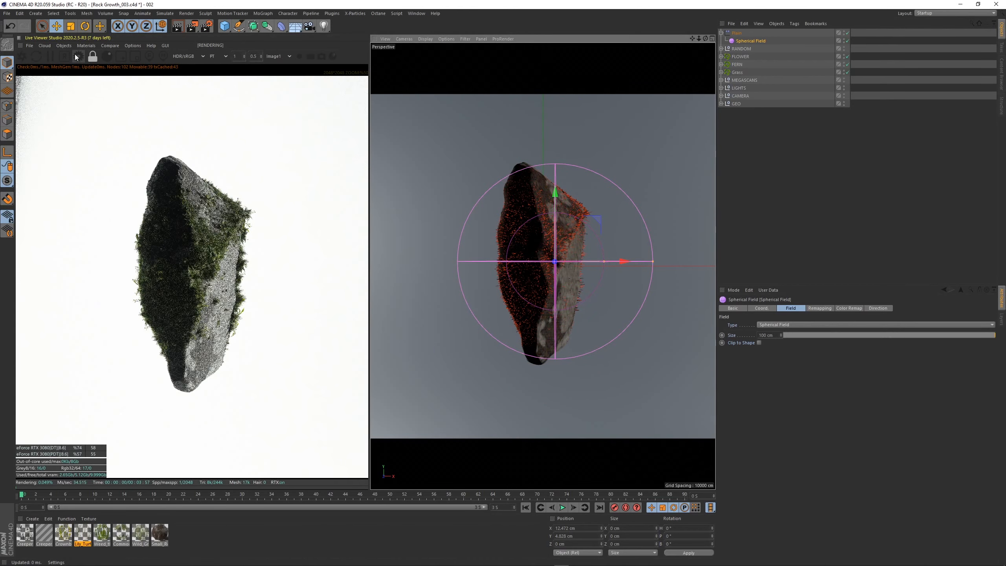
Disable the Gpu0 RTX 3080 in the Octane device settings.
{"action": "left_click", "coordinate": [34, 56]}
{"action": "left_click", "coordinate": [78, 25]}
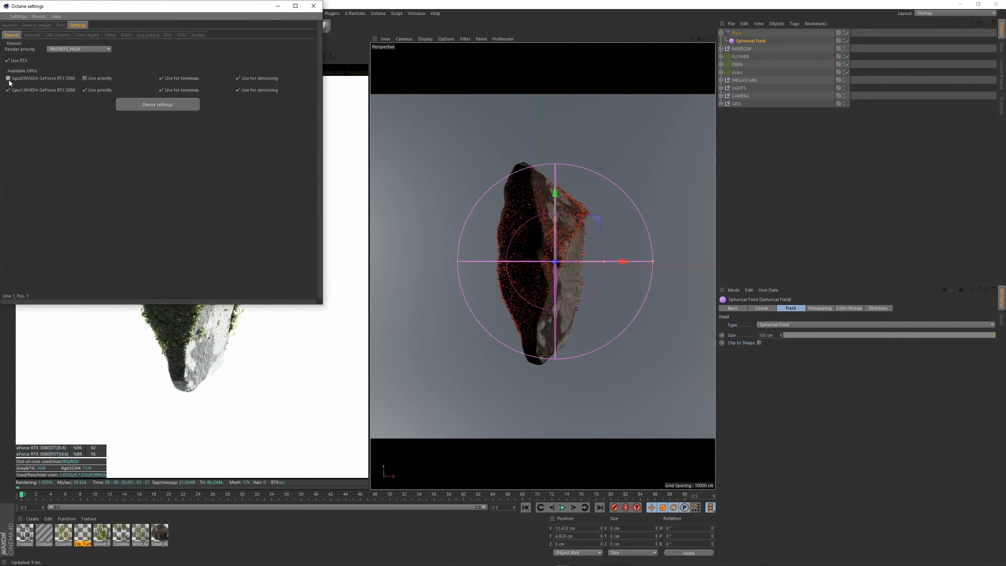
{"action": "left_click", "coordinate": [313, 6]}
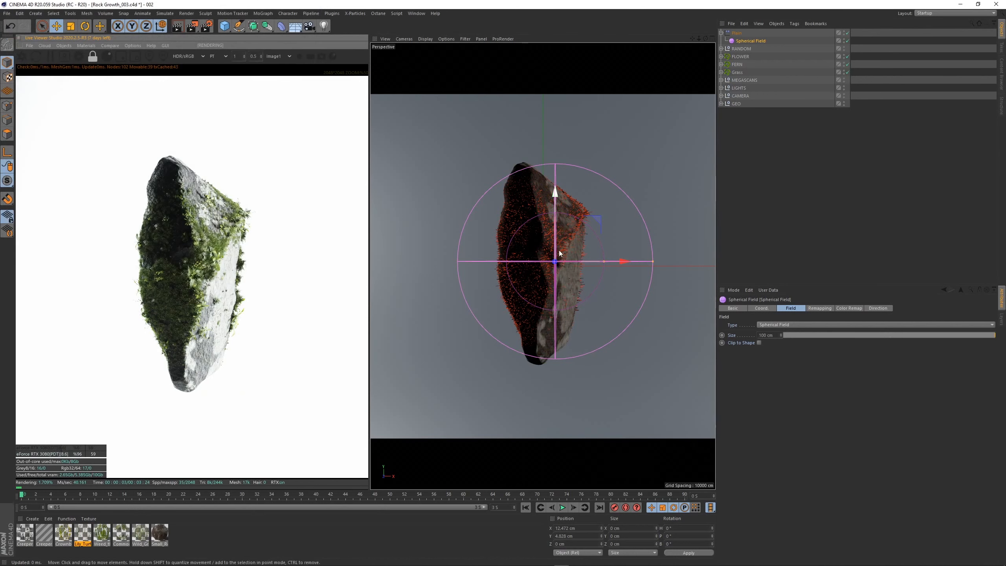
Move the Spherical Field up over the rock's top, at about X -17 cm, Y 61 cm, and check the live render.
{"action": "left_click_drag", "start_coordinate": [549, 214], "coordinate": [521, 159]}
{"action": "scroll", "coordinate": [209, 287], "scroll_direction": "down", "scroll_amount": 3}
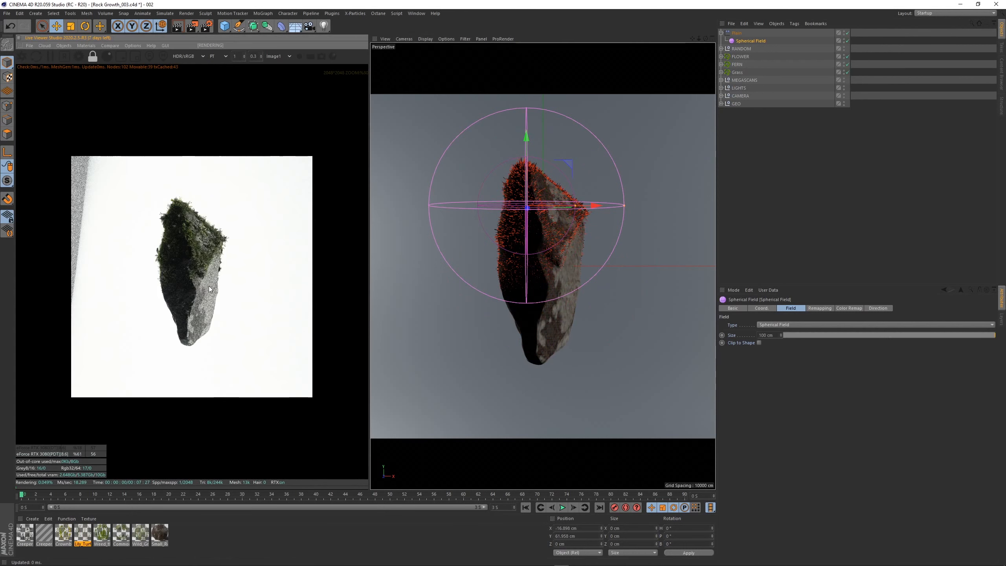
{"action": "scroll", "coordinate": [210, 286], "scroll_direction": "up", "scroll_amount": 1}
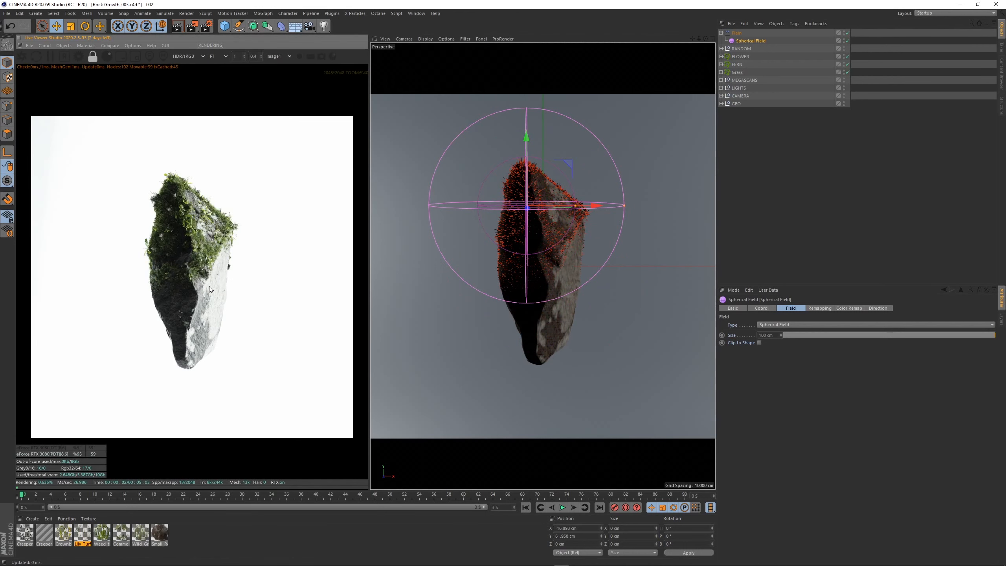
Move the Spherical Field along the rock's left side to its lower half, at about X -6 cm, Y -63 cm.
{"action": "left_click_drag", "start_coordinate": [523, 204], "coordinate": [523, 271]}
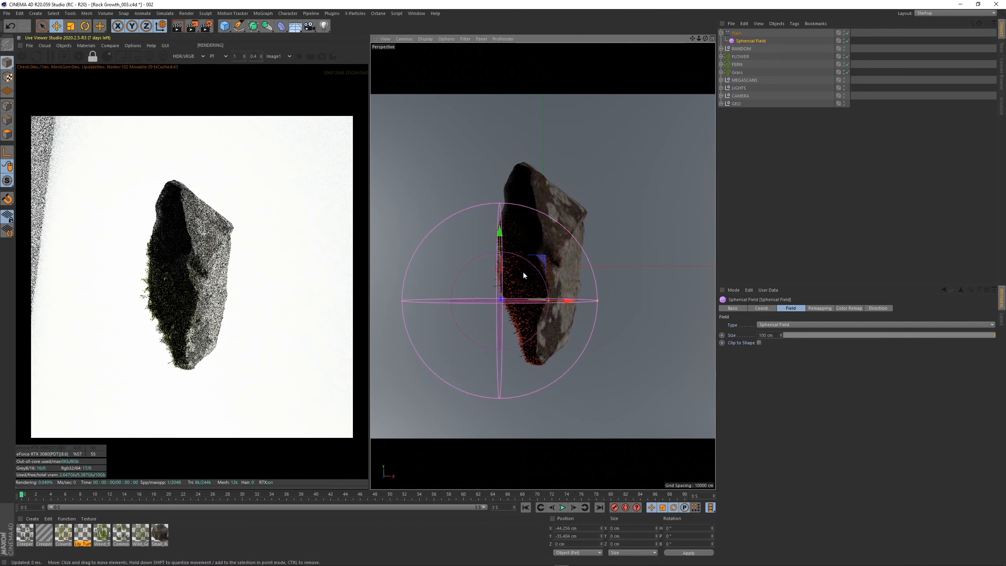
{"action": "scroll", "coordinate": [204, 324], "scroll_direction": "down", "scroll_amount": 1}
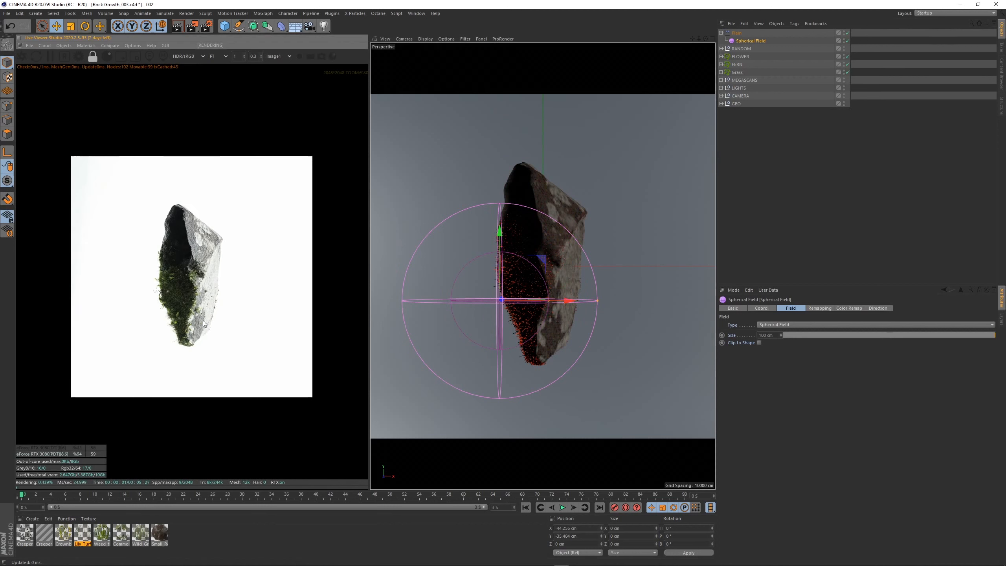
{"action": "scroll", "coordinate": [203, 324], "scroll_direction": "up", "scroll_amount": 1}
{"action": "left_click_drag", "start_coordinate": [497, 315], "coordinate": [533, 345]}
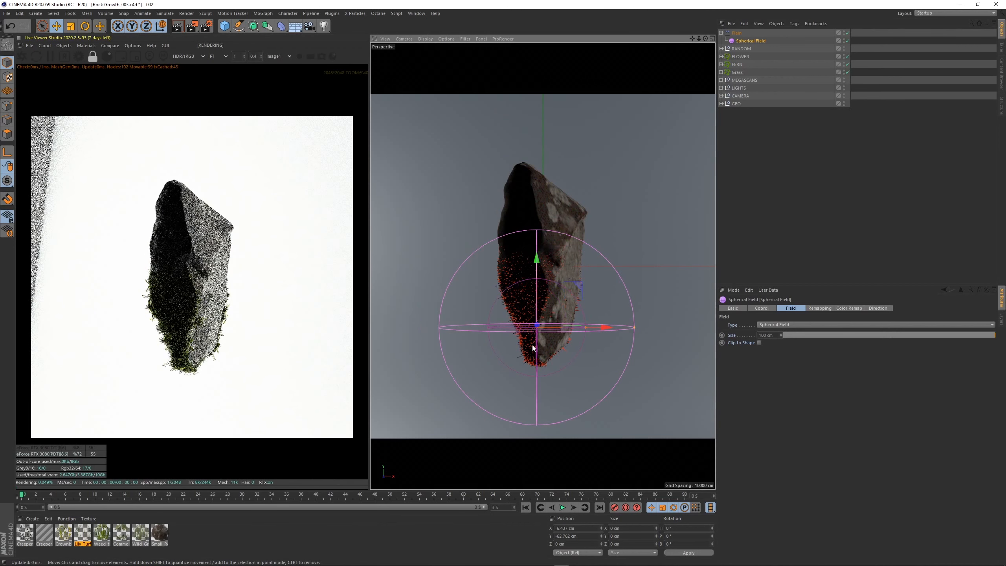
{"action": "scroll", "coordinate": [182, 339], "scroll_direction": "down", "scroll_amount": 1}
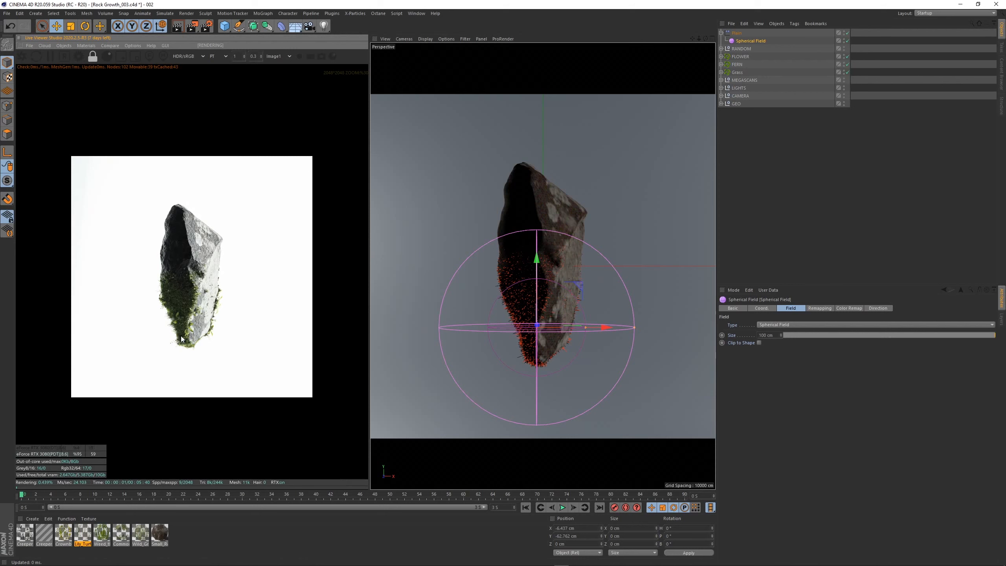
Move the Spherical Field to the lower right of the rock, at about X 66 cm, Y -72 cm, so only its edge touches the rock.
{"action": "left_click_drag", "start_coordinate": [602, 310], "coordinate": [649, 310]}
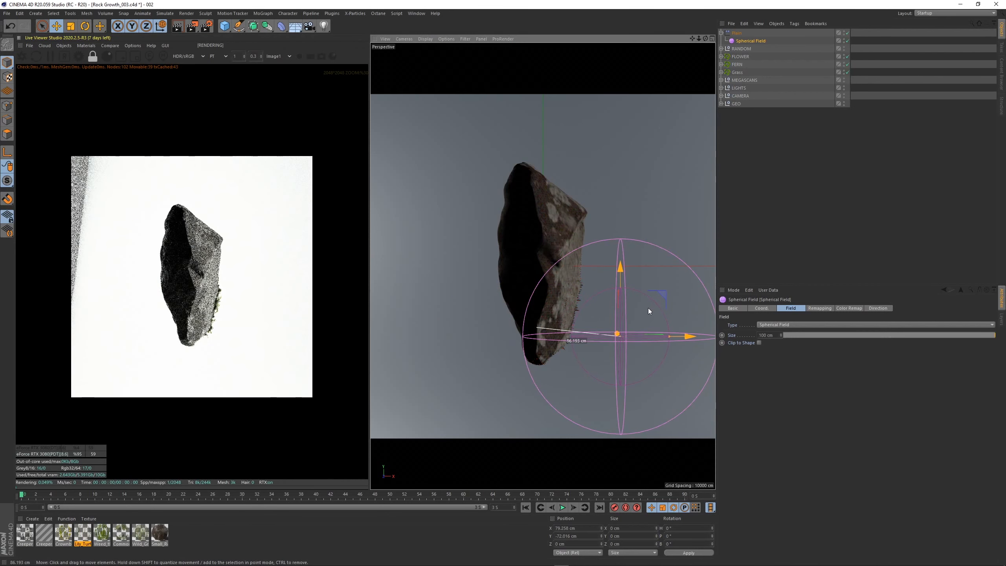
{"action": "scroll", "coordinate": [209, 339], "scroll_direction": "up", "scroll_amount": 2}
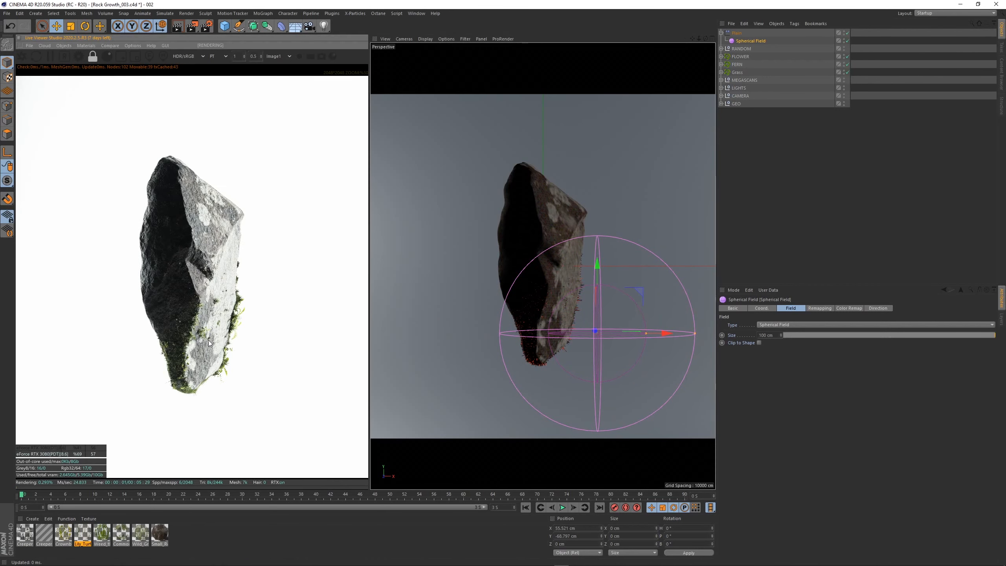
{"action": "left_click_drag", "start_coordinate": [638, 303], "coordinate": [653, 307]}
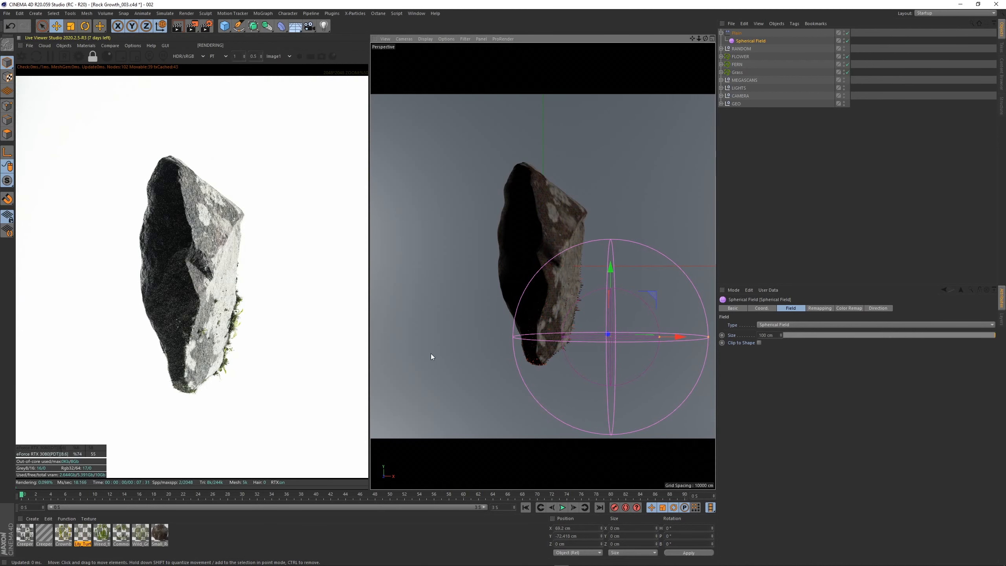
{"action": "scroll", "coordinate": [245, 353], "scroll_direction": "down", "scroll_amount": 2}
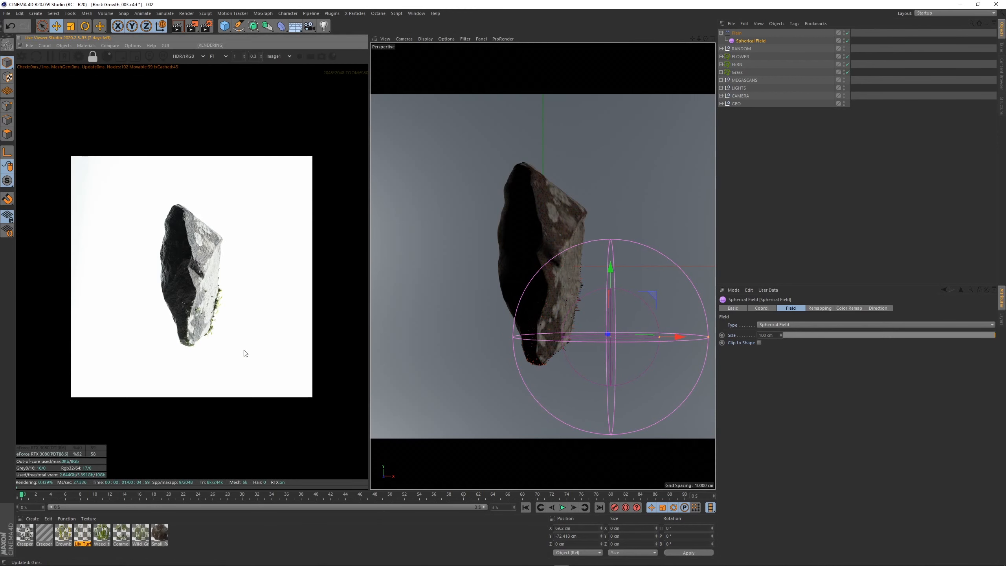
Move the Spherical Field to the upper left of the rock.
{"action": "left_click", "coordinate": [736, 33]}
{"action": "left_click", "coordinate": [748, 43]}
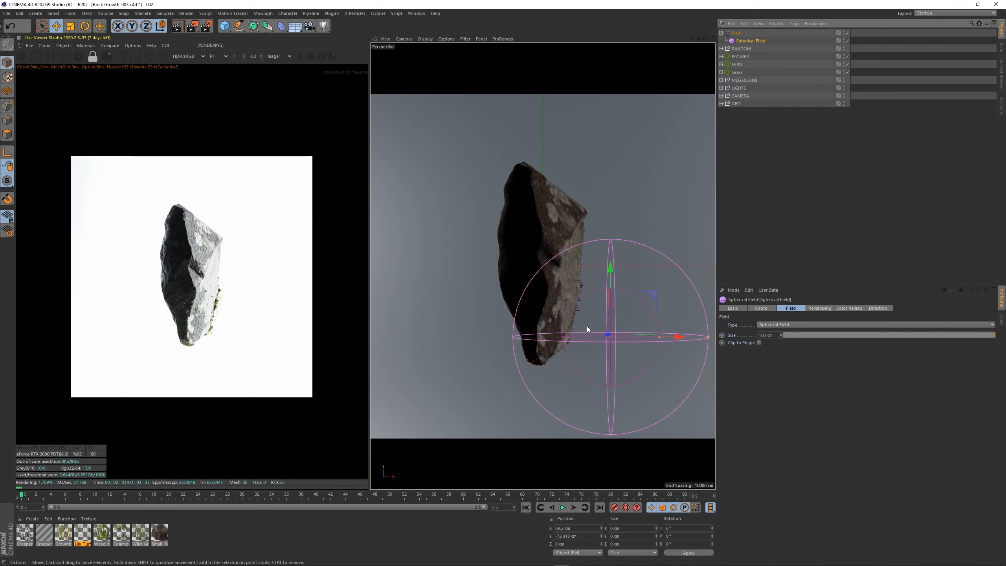
{"action": "left_click_drag", "start_coordinate": [541, 239], "coordinate": [532, 187]}
Add a second Spherical Field to the Plain effector's falloff and place it below the Invert layer.
{"action": "left_click", "coordinate": [737, 35]}
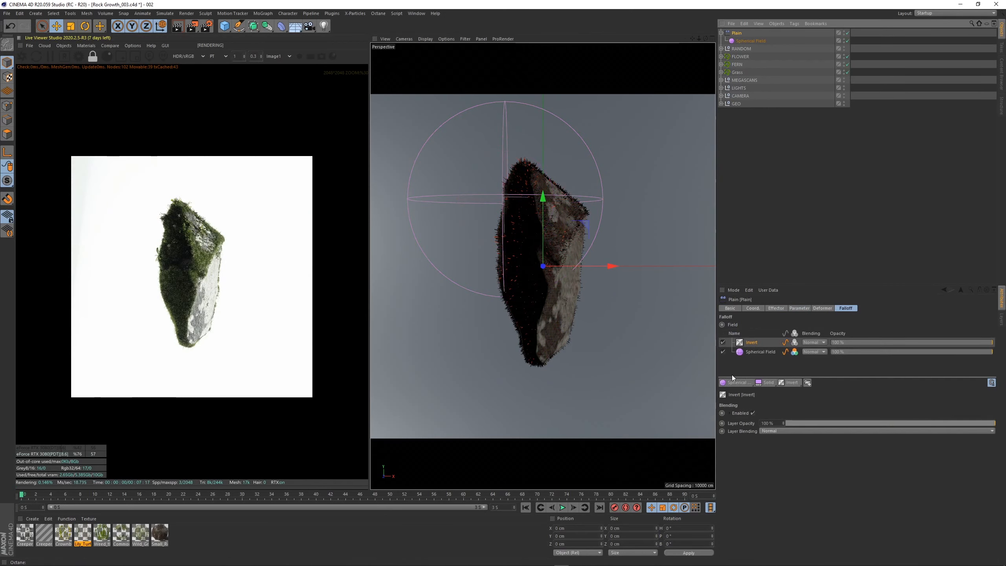
{"action": "left_click", "coordinate": [736, 382]}
{"action": "left_click_drag", "start_coordinate": [763, 340], "coordinate": [761, 356]}
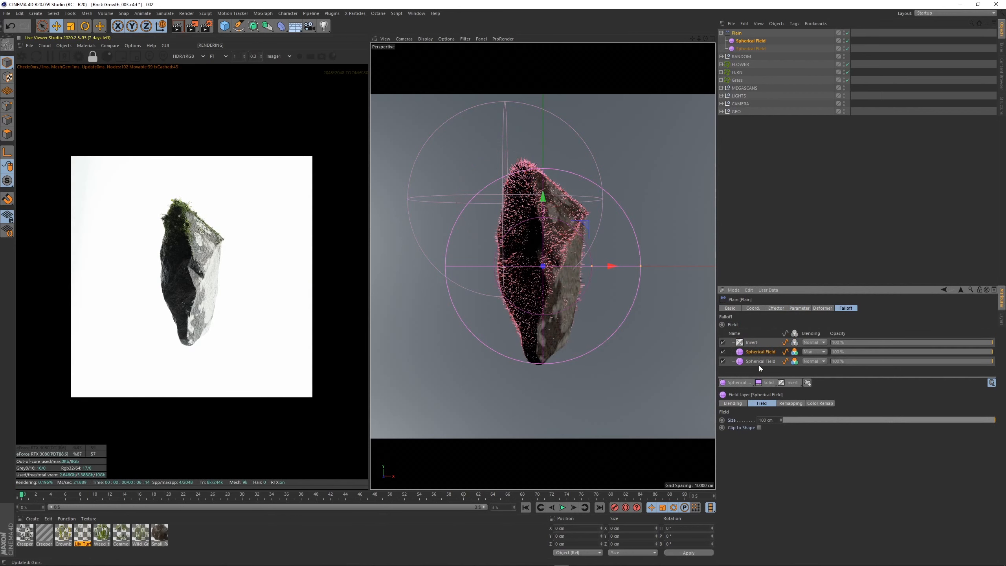
Move the new Spherical Field to the rock's bottom end, at about X 25 cm, Y -103 cm.
{"action": "left_click", "coordinate": [751, 41]}
{"action": "left_click_drag", "start_coordinate": [581, 224], "coordinate": [590, 339]}
{"action": "scroll", "coordinate": [190, 340], "scroll_direction": "up", "scroll_amount": 2}
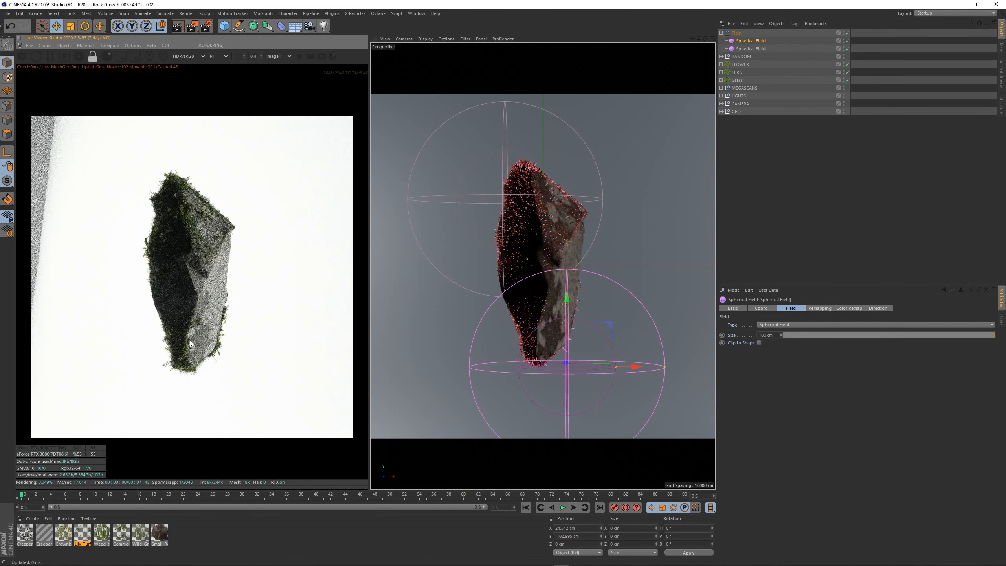
Move the original Spherical Field higher over the rock's tip, to about X -16 cm, Y 91 cm, and check the growth in the live render.
{"action": "left_click", "coordinate": [745, 48]}
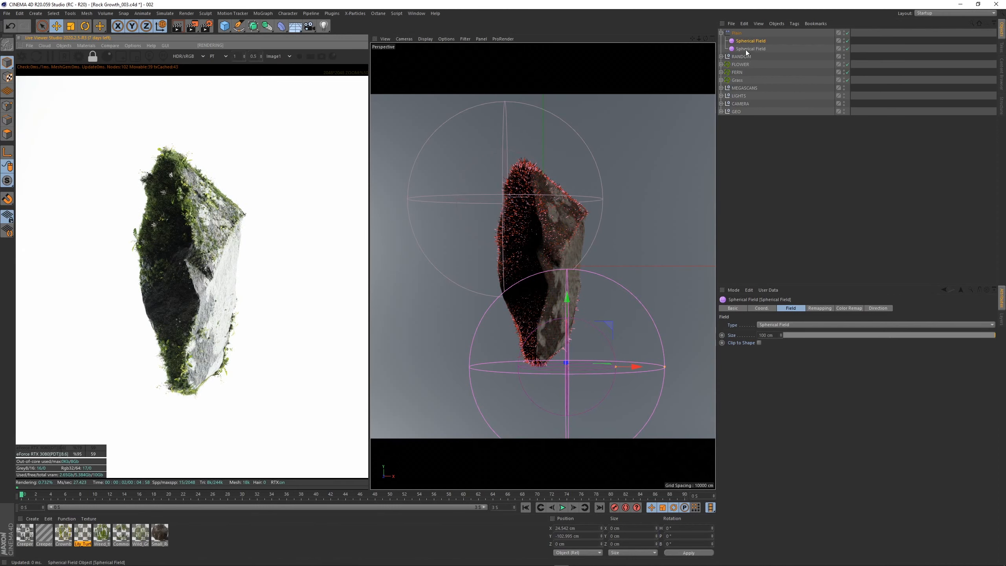
{"action": "left_click_drag", "start_coordinate": [574, 176], "coordinate": [574, 155]}
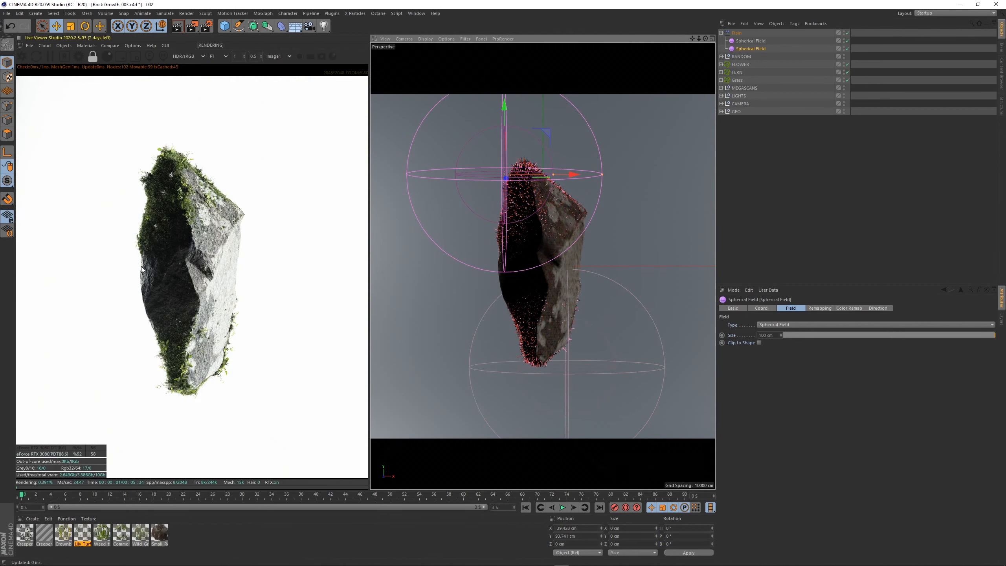
{"action": "mouse_move", "coordinate": [546, 225]}
{"action": "left_mouse_down"}
{"action": "mouse_move", "coordinate": [562, 219]}
{"action": "mouse_move", "coordinate": [555, 223]}
{"action": "left_mouse_up"}
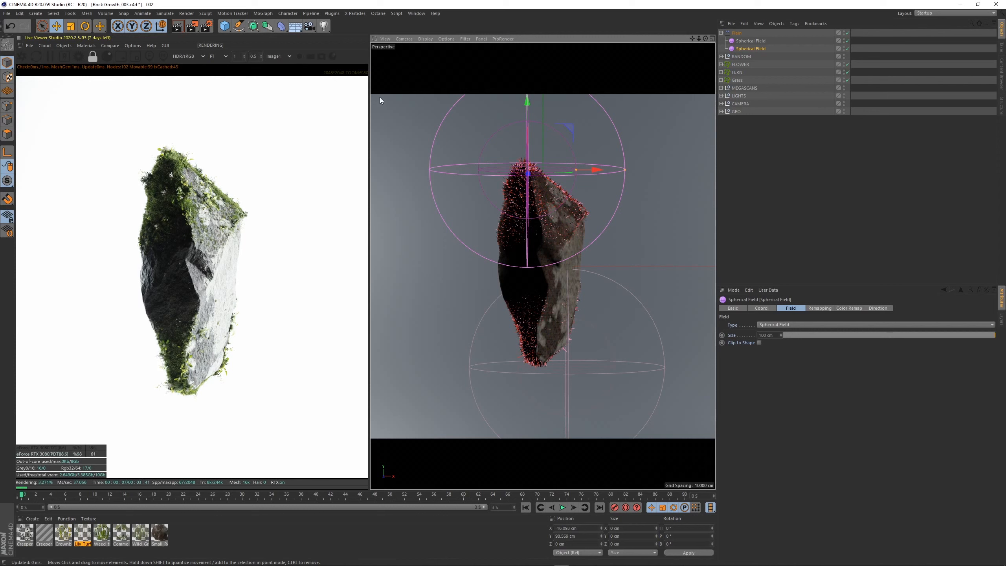
{"action": "scroll", "coordinate": [181, 251], "scroll_direction": "down", "scroll_amount": 1}
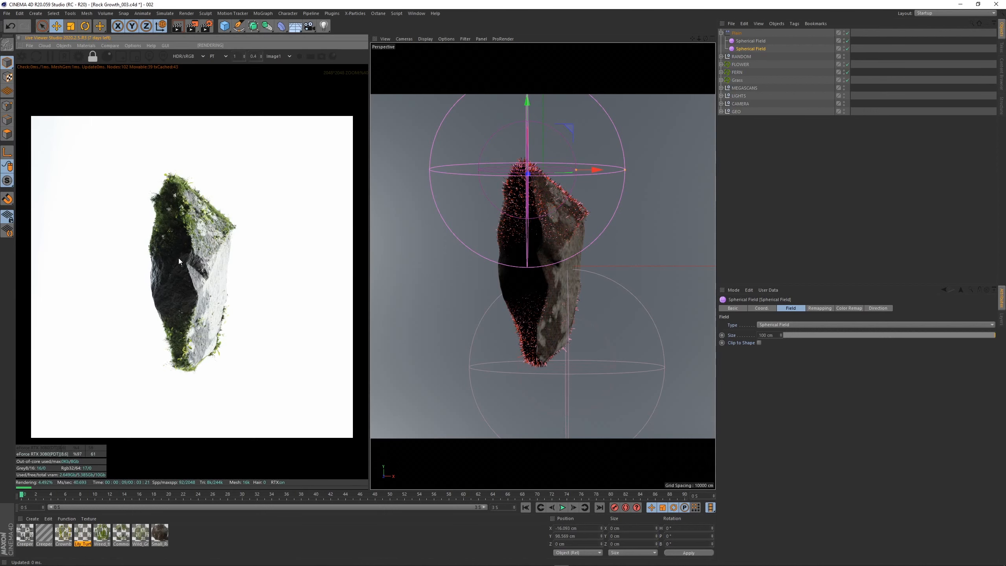
Compare the plant growth of both takes in the live render by activating take 001 and returning to take 002.
{"action": "scroll", "coordinate": [173, 262], "scroll_direction": "up", "scroll_amount": 1}
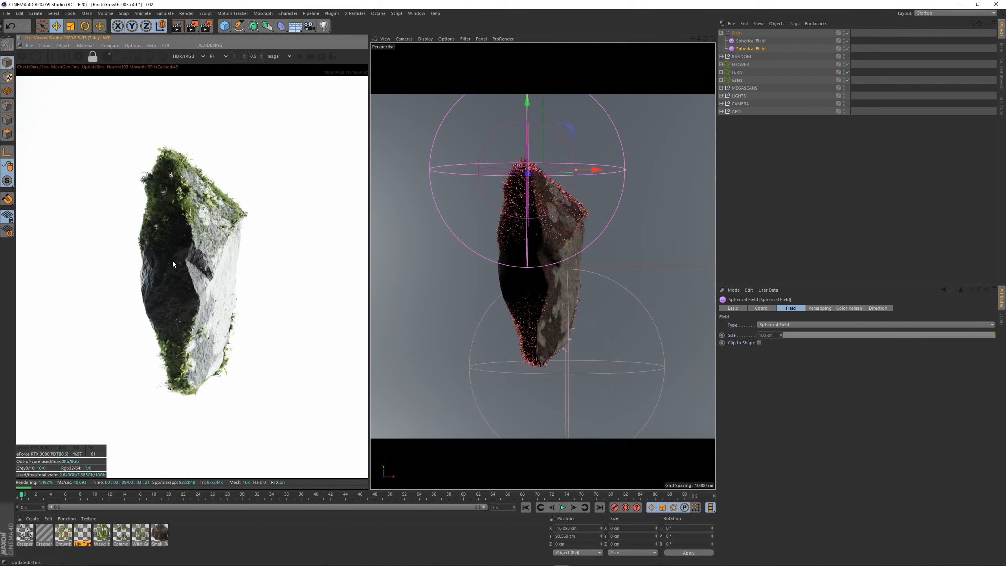
{"action": "scroll", "coordinate": [173, 261], "scroll_direction": "down", "scroll_amount": 1}
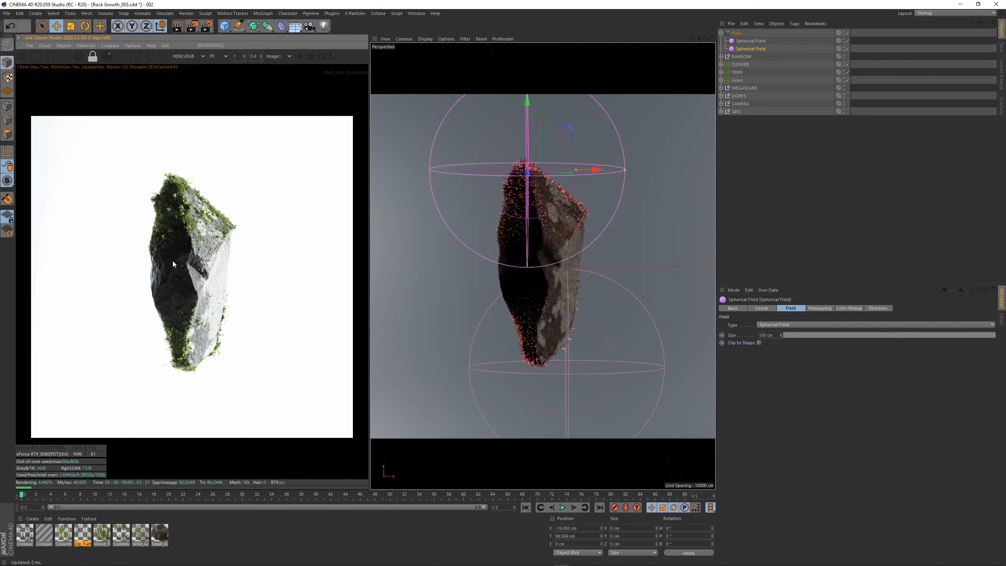
{"action": "left_click", "coordinate": [817, 120]}
{"action": "left_click", "coordinate": [722, 33]}
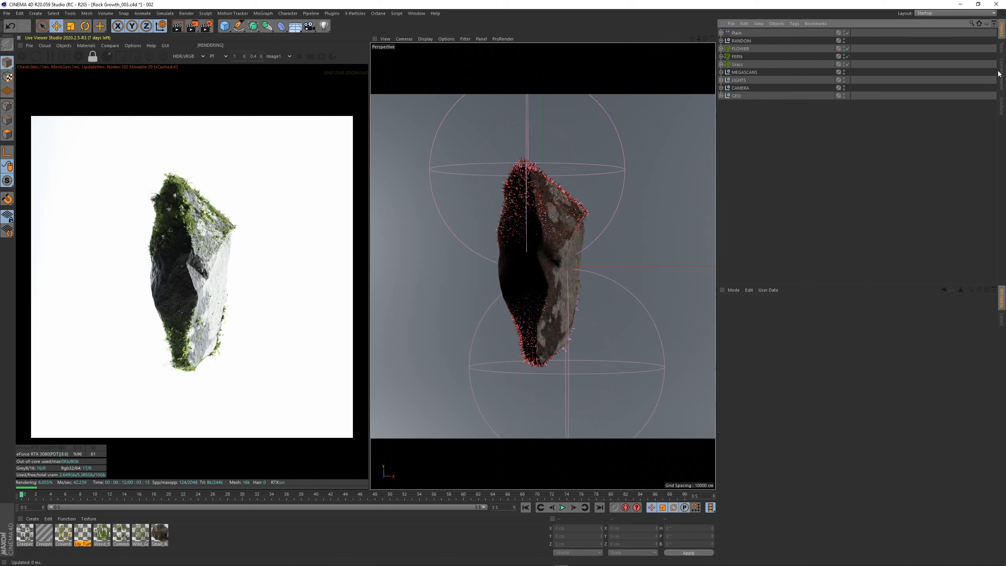
{"action": "left_click", "coordinate": [1002, 47]}
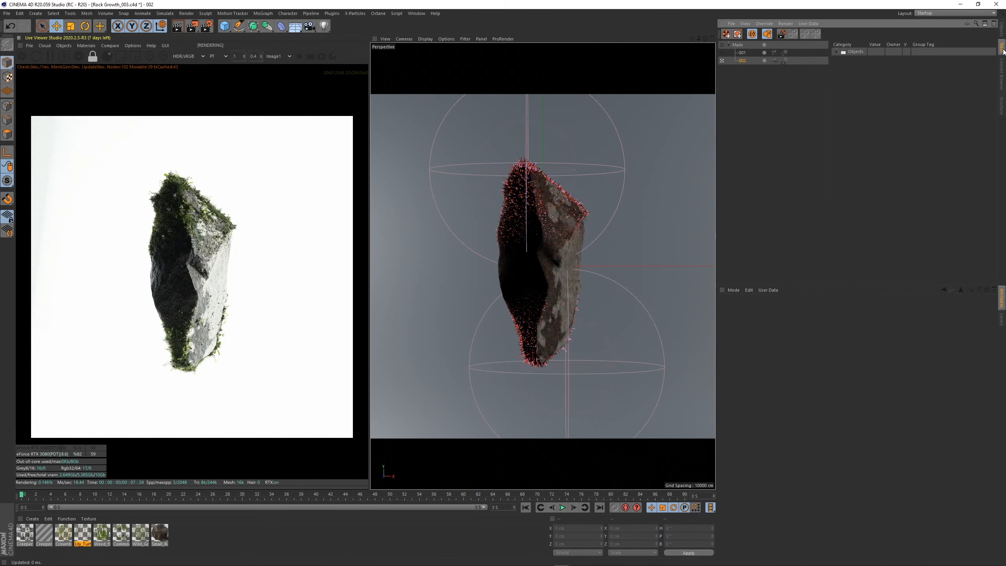
{"action": "left_click", "coordinate": [723, 52]}
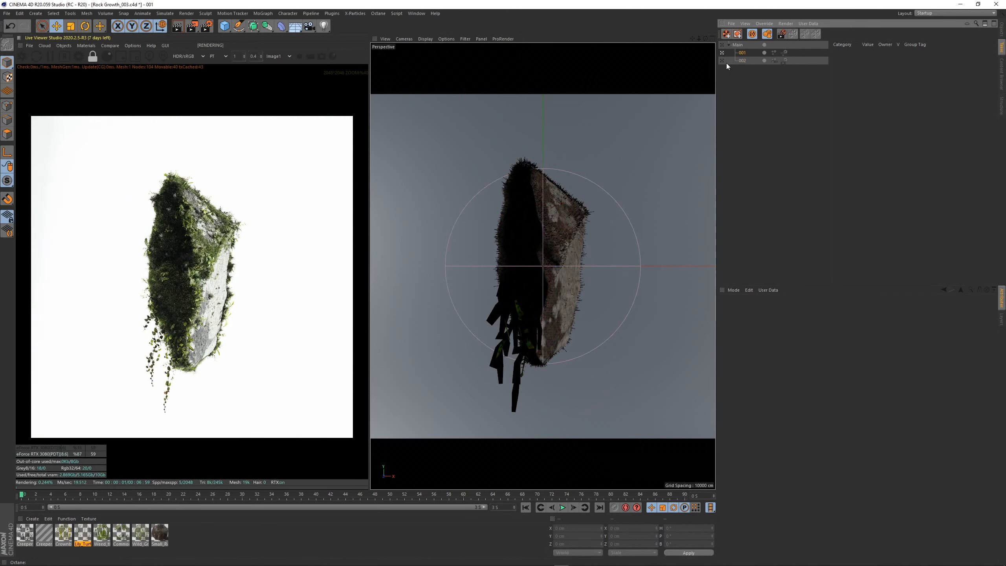
{"action": "left_click", "coordinate": [722, 60]}
{"action": "left_click", "coordinate": [1004, 35]}
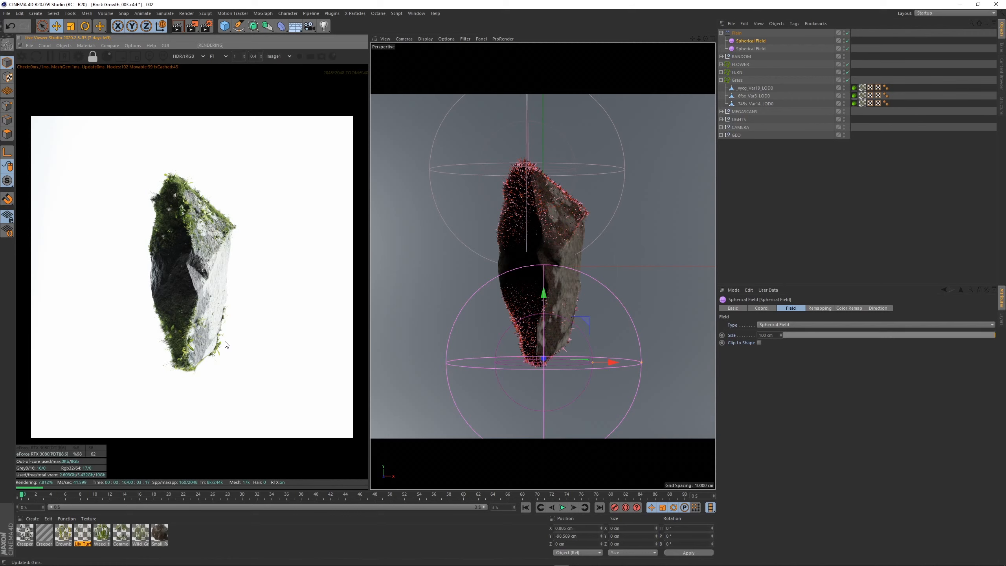
Examine the plant growth at the rock's upper and lower ends up close in the live render.
{"action": "scroll", "coordinate": [226, 344], "scroll_direction": "up", "scroll_amount": 1}
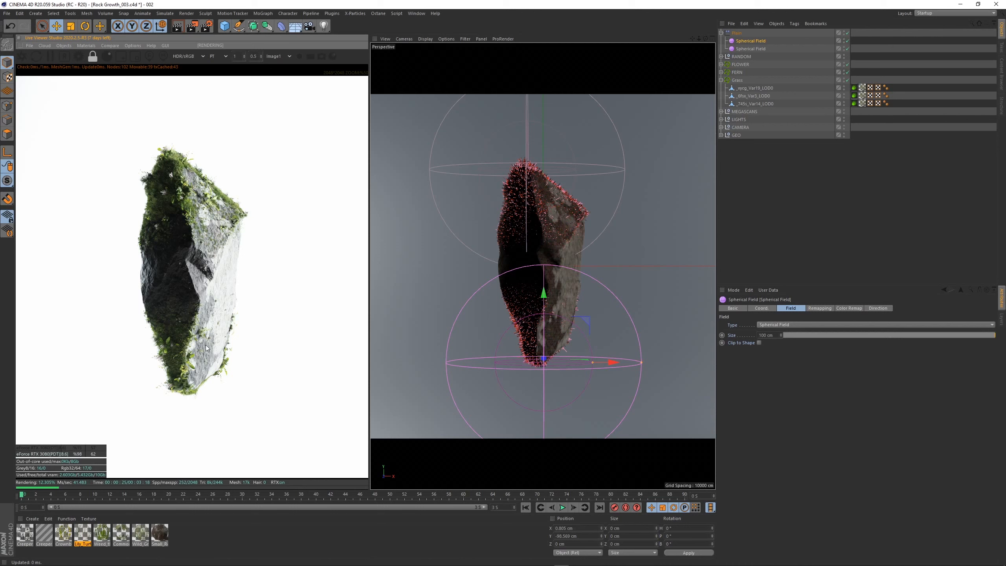
{"action": "scroll", "coordinate": [206, 349], "scroll_direction": "down", "scroll_amount": 1}
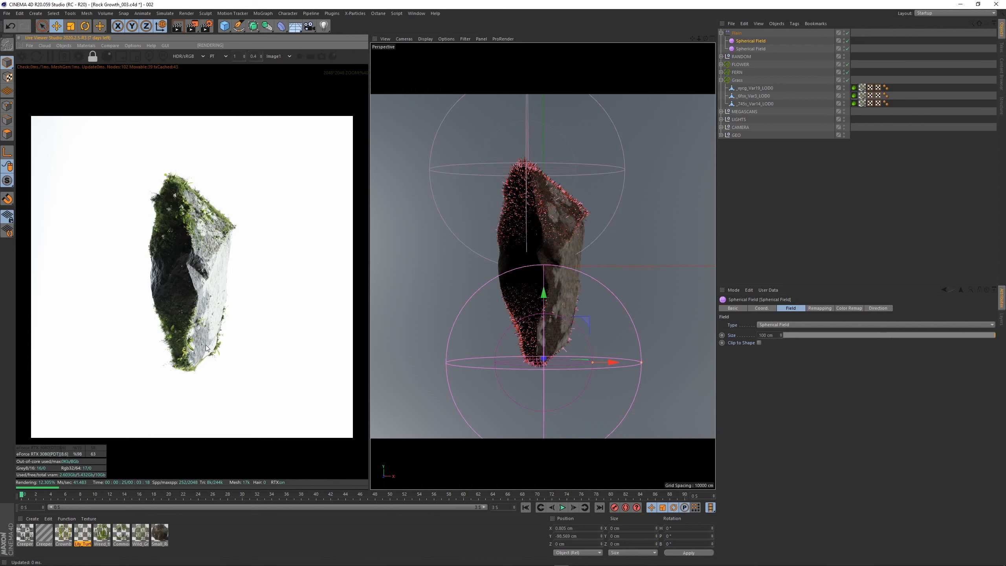
{"action": "scroll", "coordinate": [206, 348], "scroll_direction": "up", "scroll_amount": 3}
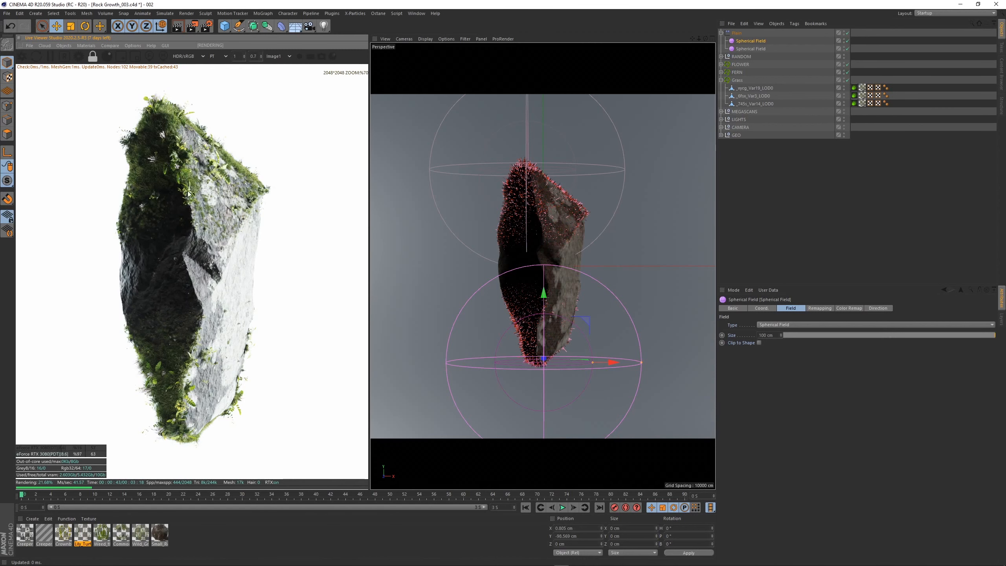